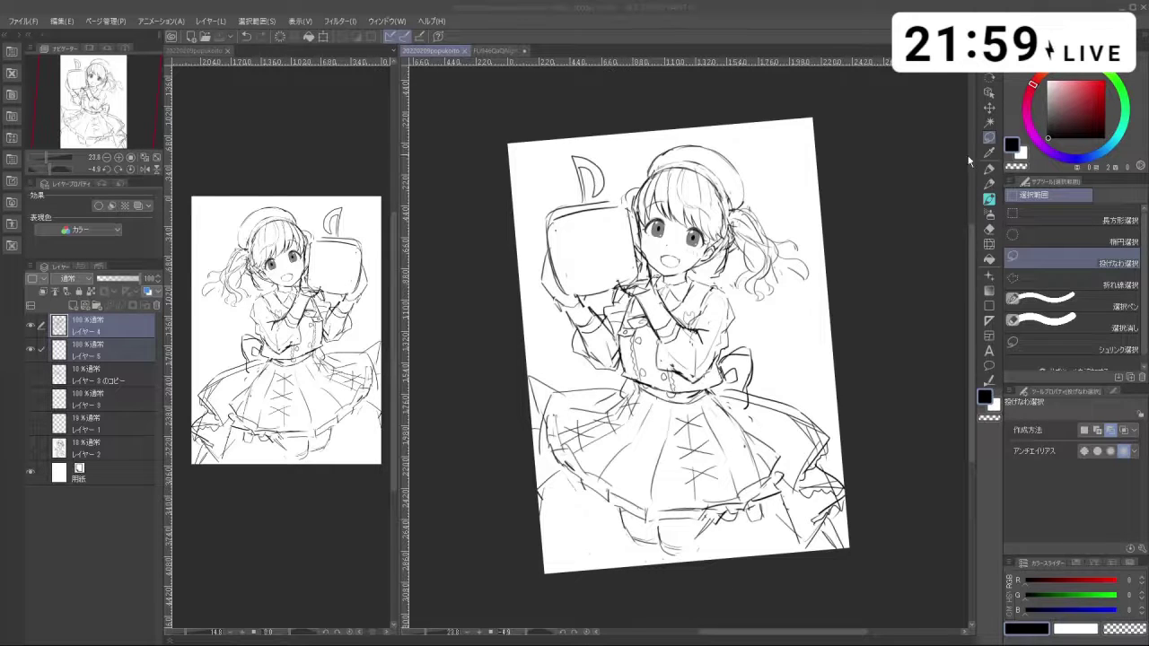
Step: With レイヤー 4 and レイヤー 5 both selected, lasso both eyes together with the cheek blush lines
{"action": "left_click", "coordinate": [989, 199]}
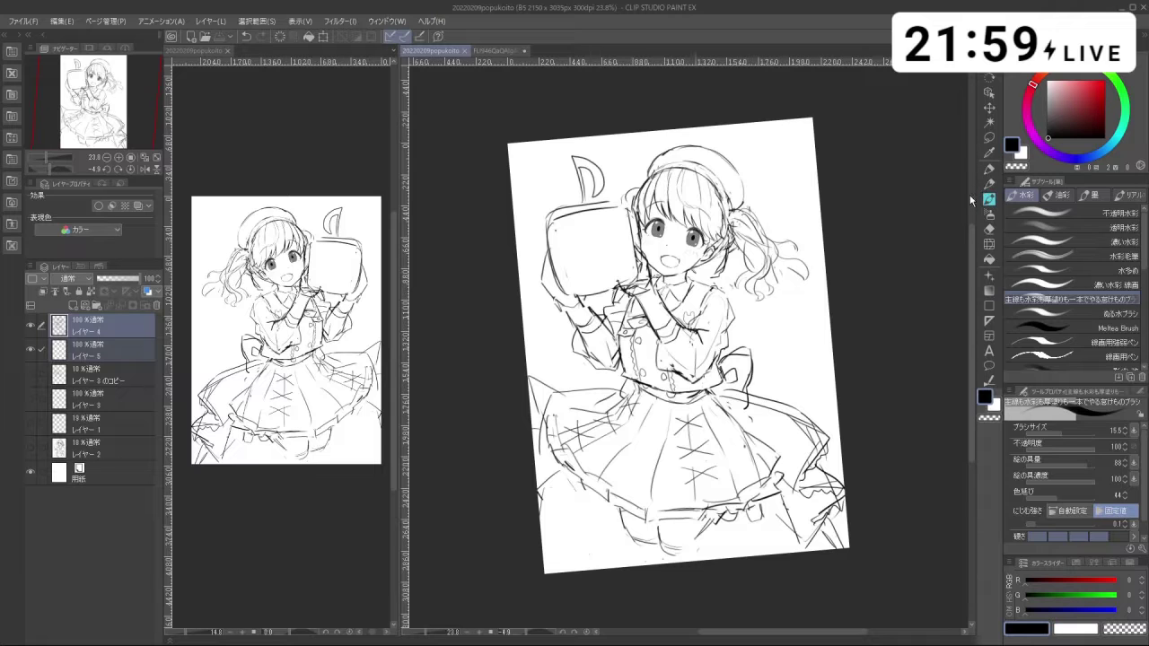
{"action": "left_click", "coordinate": [107, 350]}
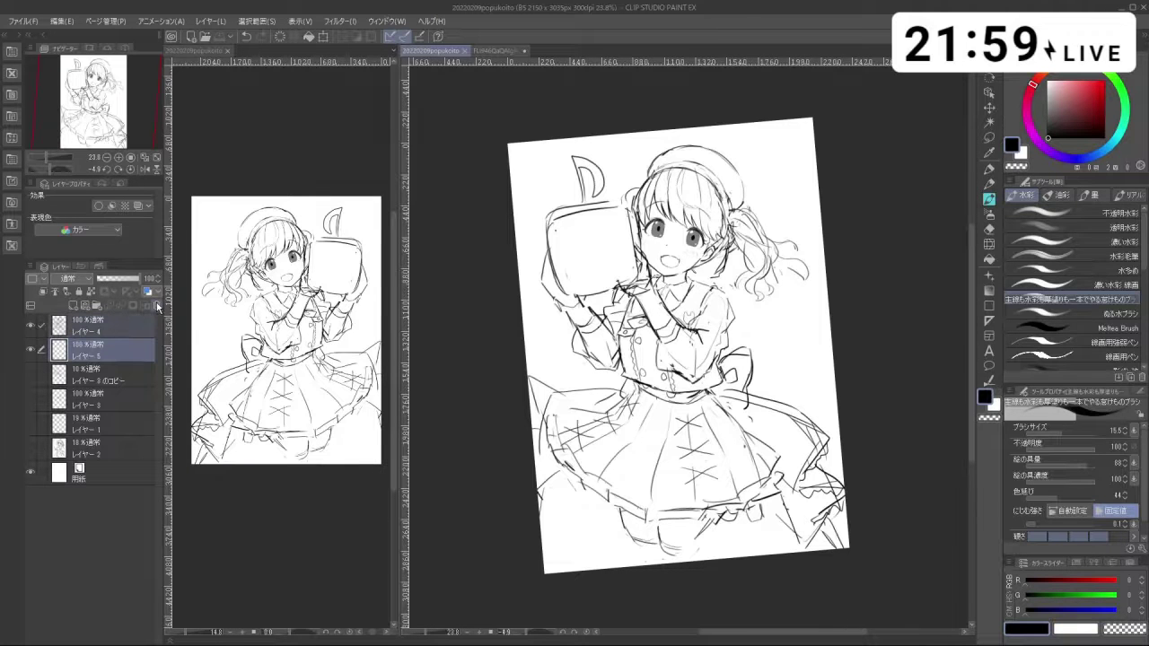
{"action": "left_click", "coordinate": [989, 138]}
{"action": "key", "text": "ctrl+space"}
{"action": "left_click_drag", "start_coordinate": [662, 221], "coordinate": [745, 224]}
{"action": "key", "text": "space"}
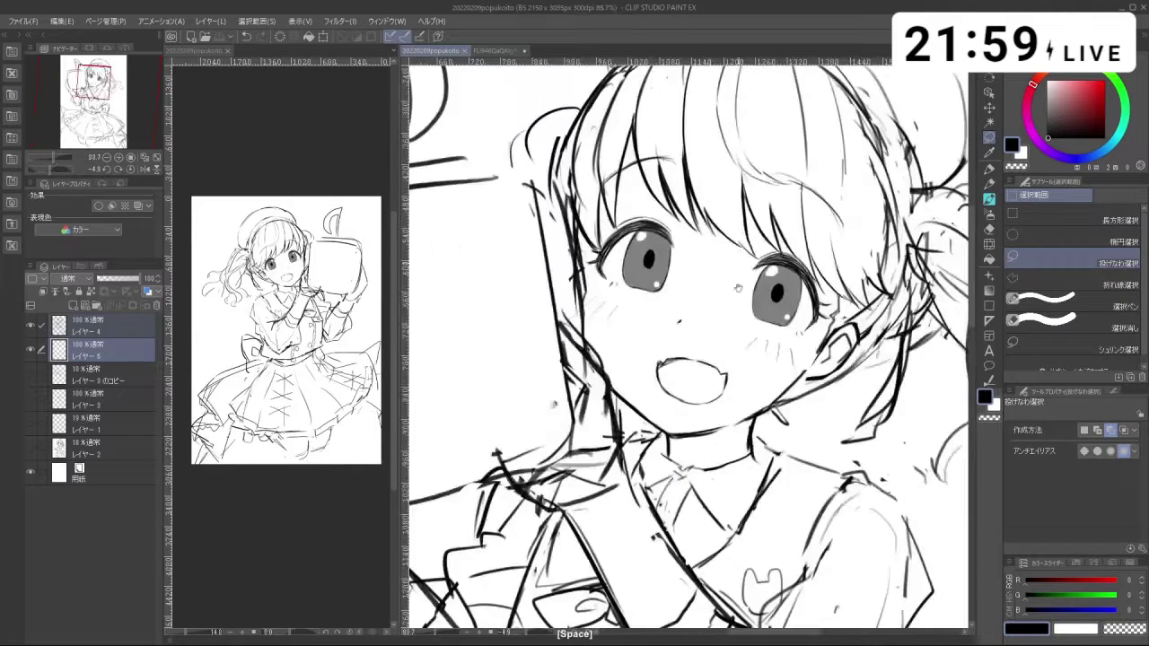
{"action": "mouse_move", "coordinate": [649, 300]}
{"action": "left_mouse_down"}
{"action": "mouse_move", "coordinate": [653, 342]}
{"action": "mouse_move", "coordinate": [623, 340]}
{"action": "mouse_move", "coordinate": [598, 311]}
{"action": "mouse_move", "coordinate": [619, 270]}
{"action": "mouse_move", "coordinate": [664, 251]}
{"action": "mouse_move", "coordinate": [714, 321]}
{"action": "mouse_move", "coordinate": [797, 289]}
{"action": "mouse_move", "coordinate": [838, 345]}
{"action": "mouse_move", "coordinate": [791, 419]}
{"action": "mouse_move", "coordinate": [668, 363]}
{"action": "mouse_move", "coordinate": [599, 370]}
{"action": "mouse_move", "coordinate": [593, 333]}
{"action": "mouse_move", "coordinate": [659, 350]}
{"action": "left_mouse_up"}
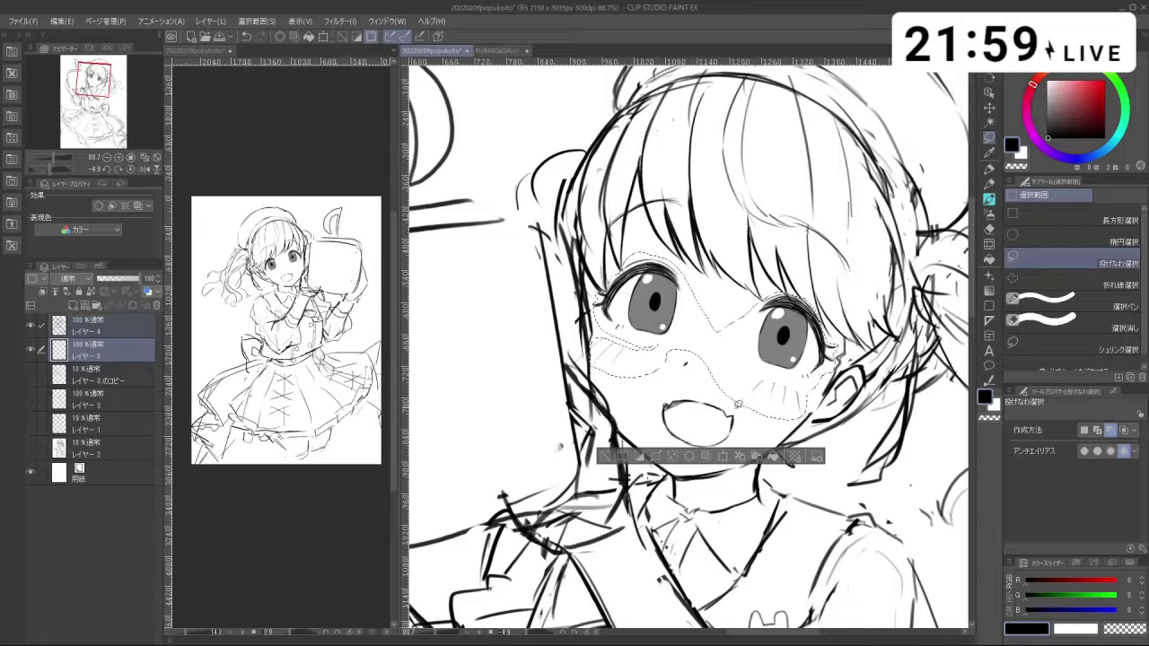
Step: Transform the lassoed eyes with a slight move toward the held sign and a slight rotation, and clear the selection
{"action": "left_click", "coordinate": [740, 458]}
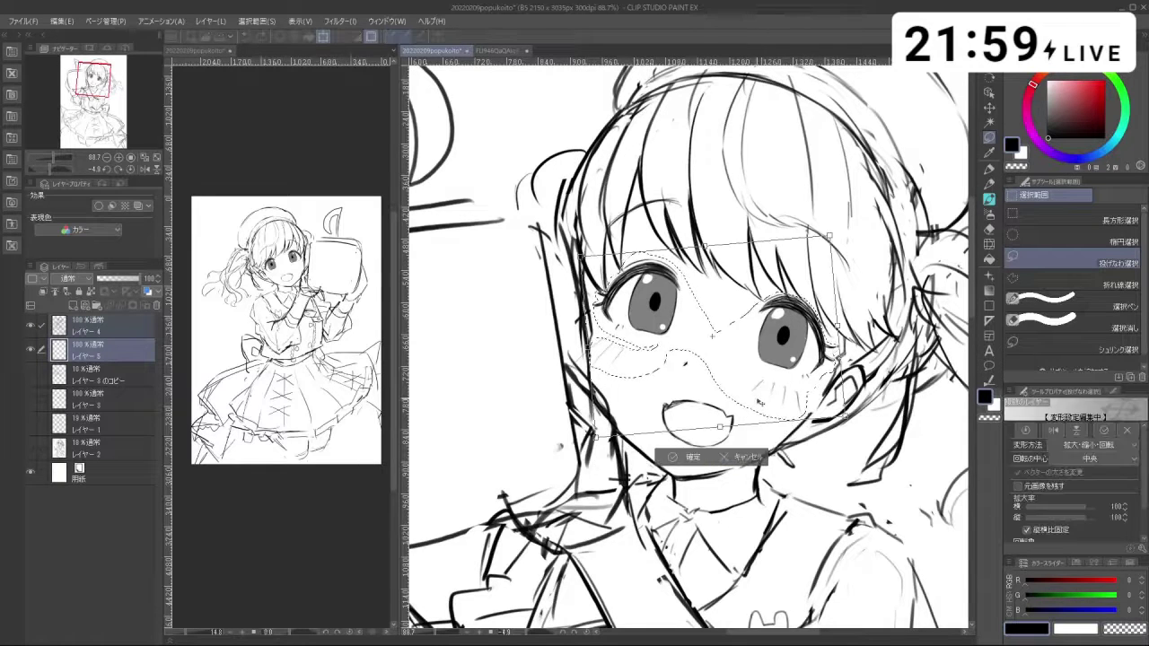
{"action": "left_click_drag", "start_coordinate": [756, 403], "coordinate": [753, 401]}
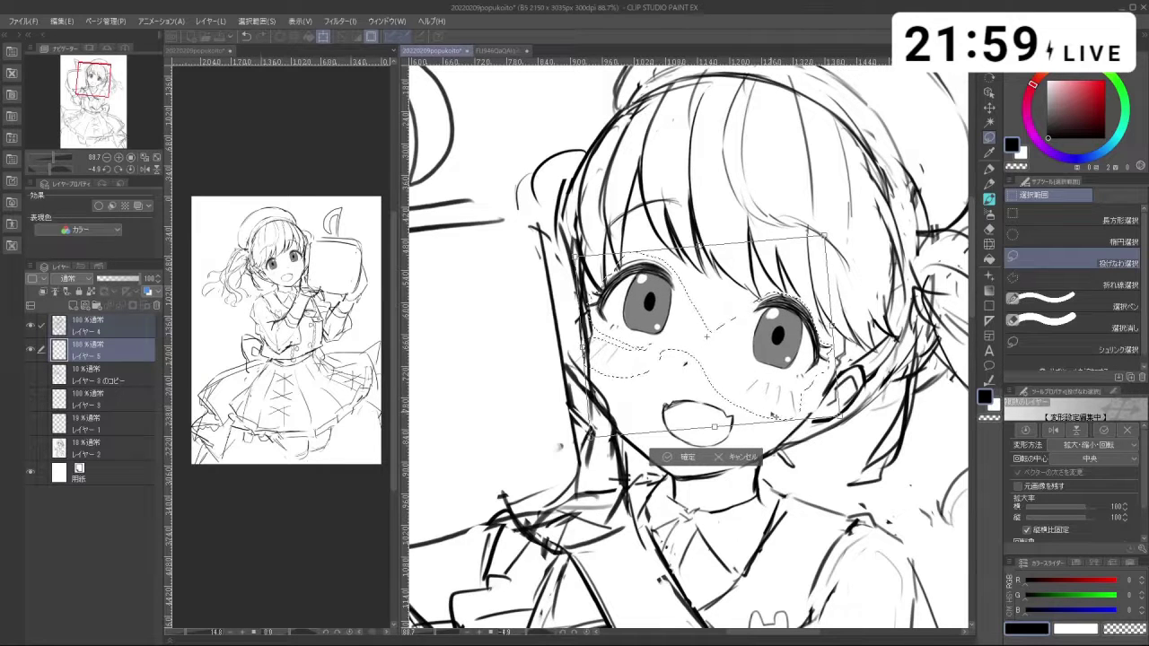
{"action": "left_click_drag", "start_coordinate": [838, 432], "coordinate": [841, 429]}
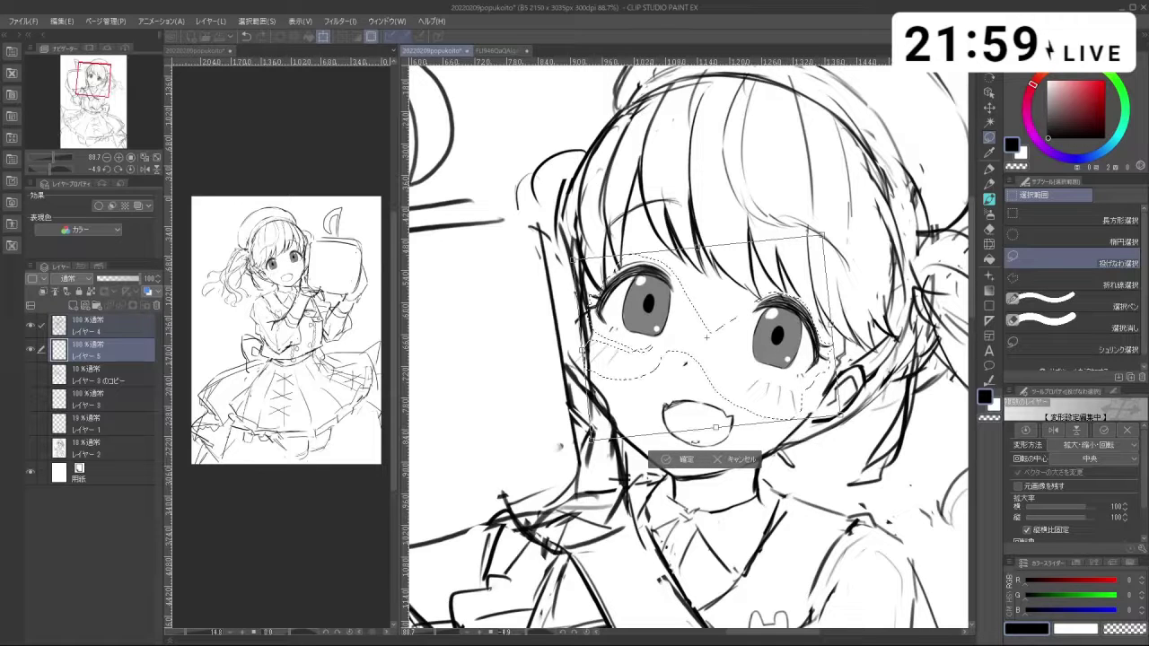
{"action": "left_click", "coordinate": [683, 466]}
{"action": "left_click", "coordinate": [600, 461]}
Step: Lasso the outer lashes of the eye nearest the sign, shift them slightly toward the iris, and deselect
{"action": "key", "text": "ctrl+space"}
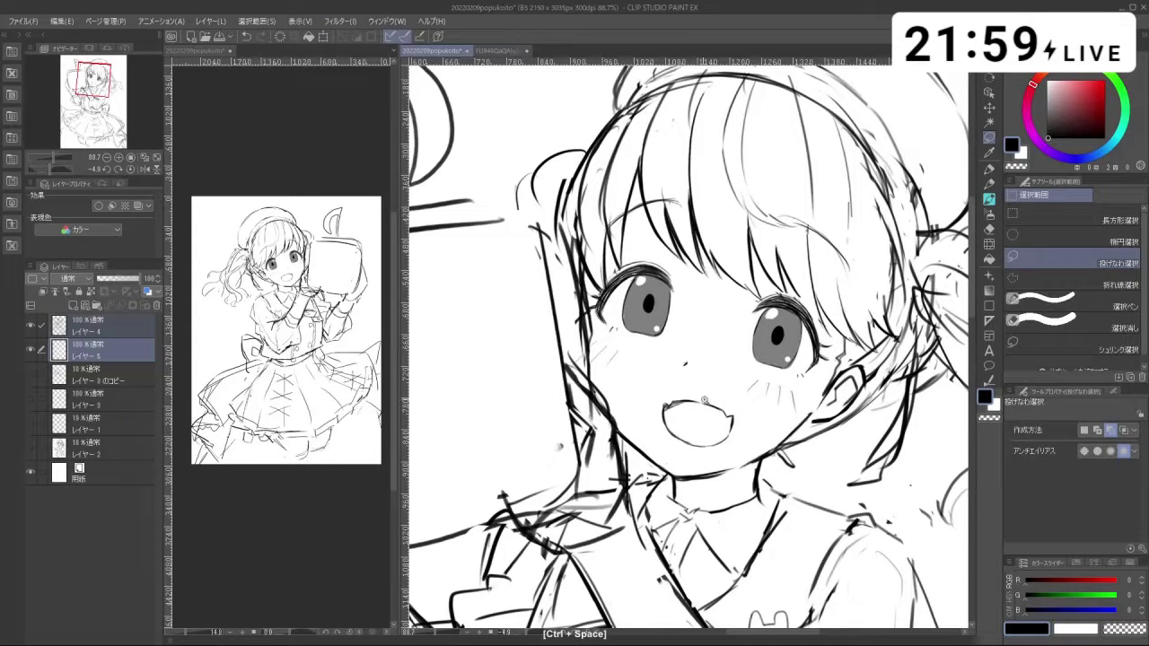
{"action": "left_click_drag", "start_coordinate": [701, 402], "coordinate": [781, 366]}
{"action": "key", "text": "space"}
{"action": "key", "text": "shift+space"}
{"action": "key", "text": "ctrl+space"}
{"action": "key", "text": "shift+space"}
{"action": "left_click_drag", "start_coordinate": [688, 444], "coordinate": [631, 411]}
{"action": "key", "text": "ctrl+space"}
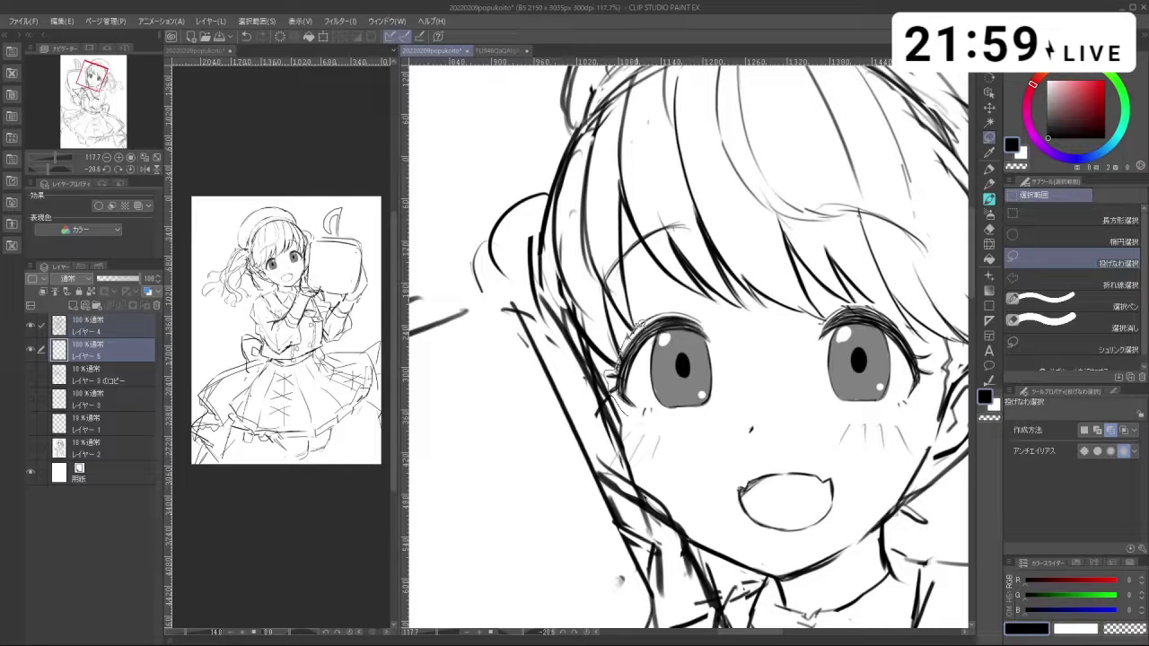
{"action": "left_click_drag", "start_coordinate": [633, 325], "coordinate": [628, 330]}
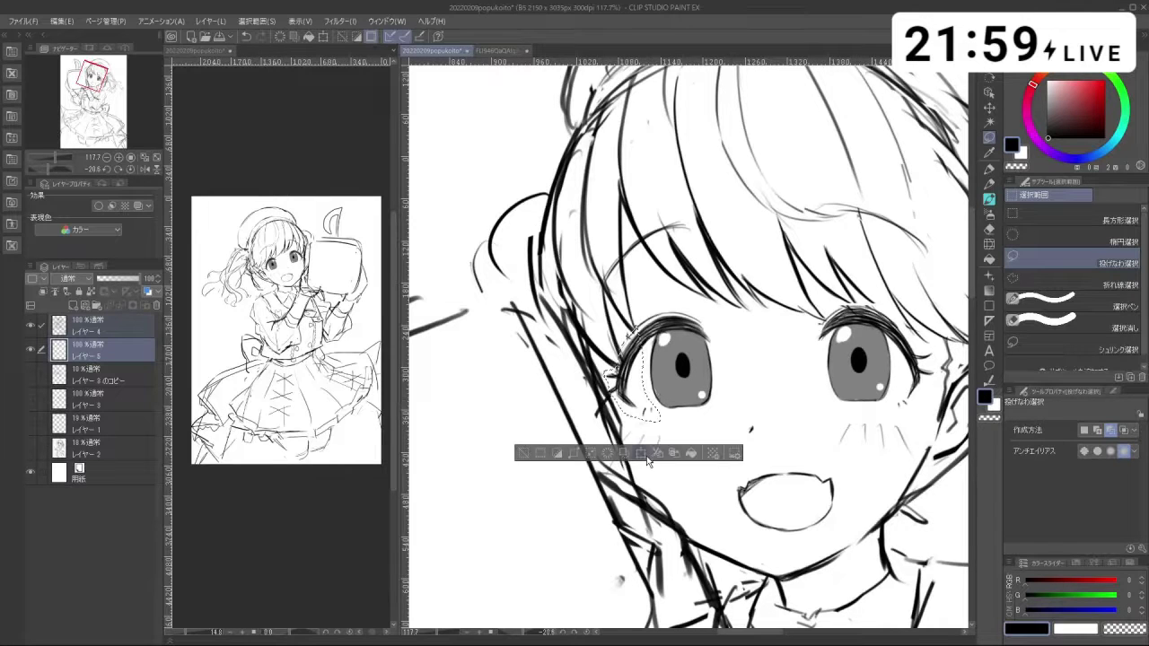
{"action": "left_click", "coordinate": [650, 452]}
{"action": "left_click_drag", "start_coordinate": [664, 414], "coordinate": [698, 417]}
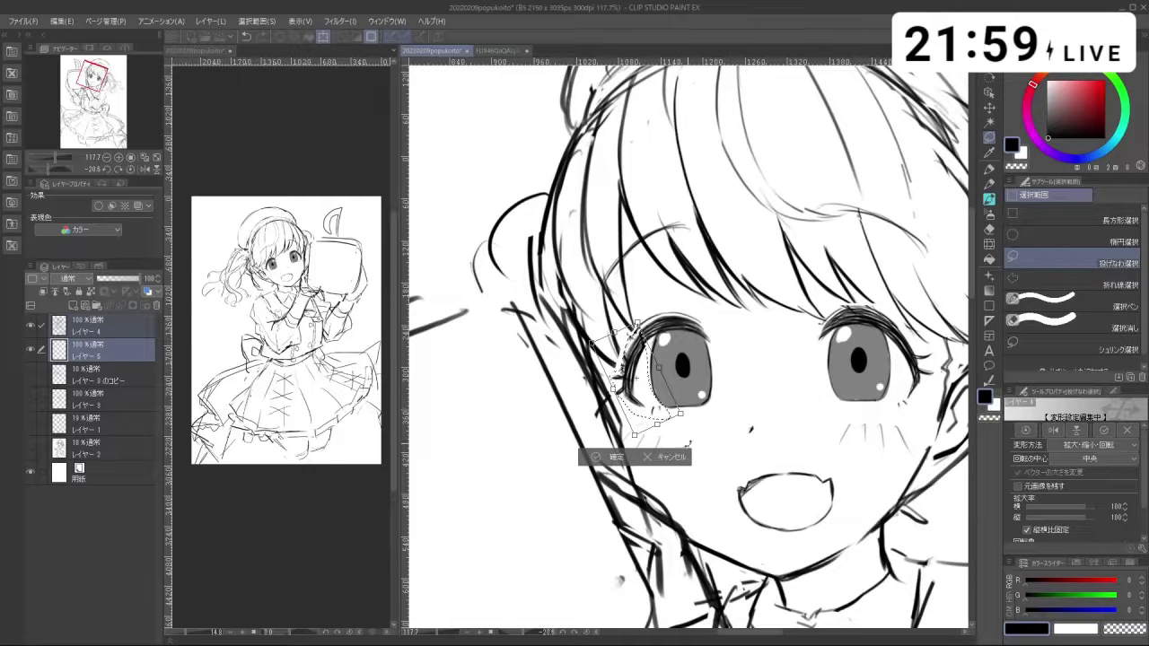
{"action": "left_click", "coordinate": [615, 459]}
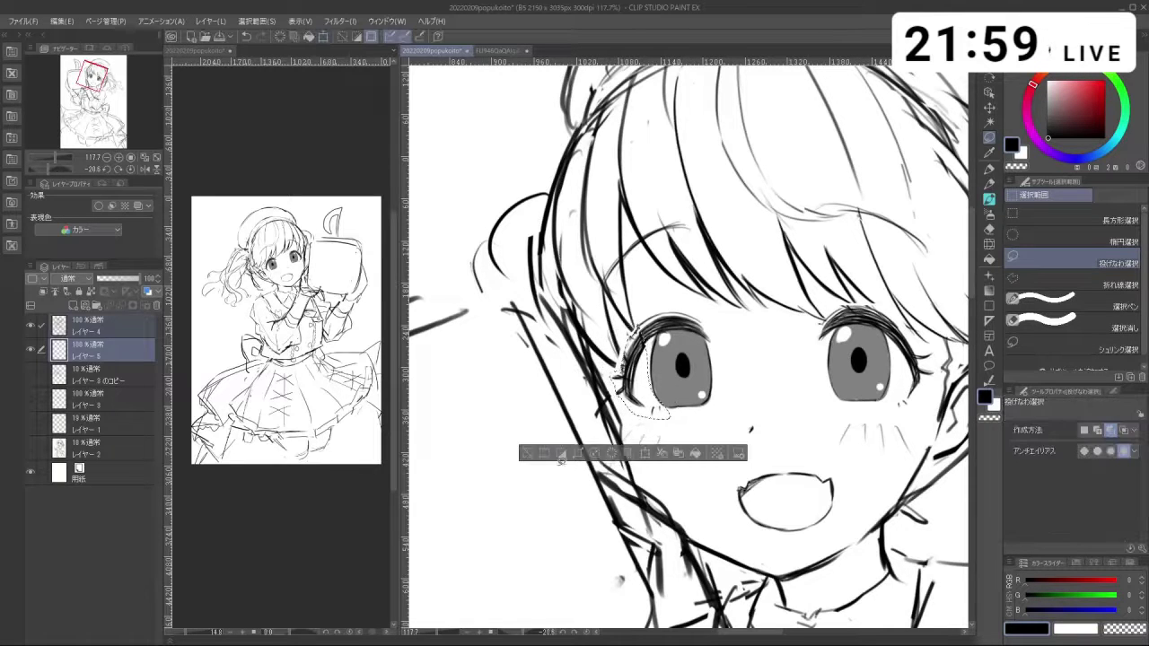
{"action": "left_click", "coordinate": [534, 456]}
Step: Switch to the watercolour line-art brush and make レイヤー 4 the only selected layer for retouching the lashes
{"action": "left_click_drag", "start_coordinate": [712, 462], "coordinate": [872, 333]}
{"action": "left_click_drag", "start_coordinate": [707, 416], "coordinate": [867, 292]}
{"action": "left_click_drag", "start_coordinate": [690, 425], "coordinate": [768, 352]}
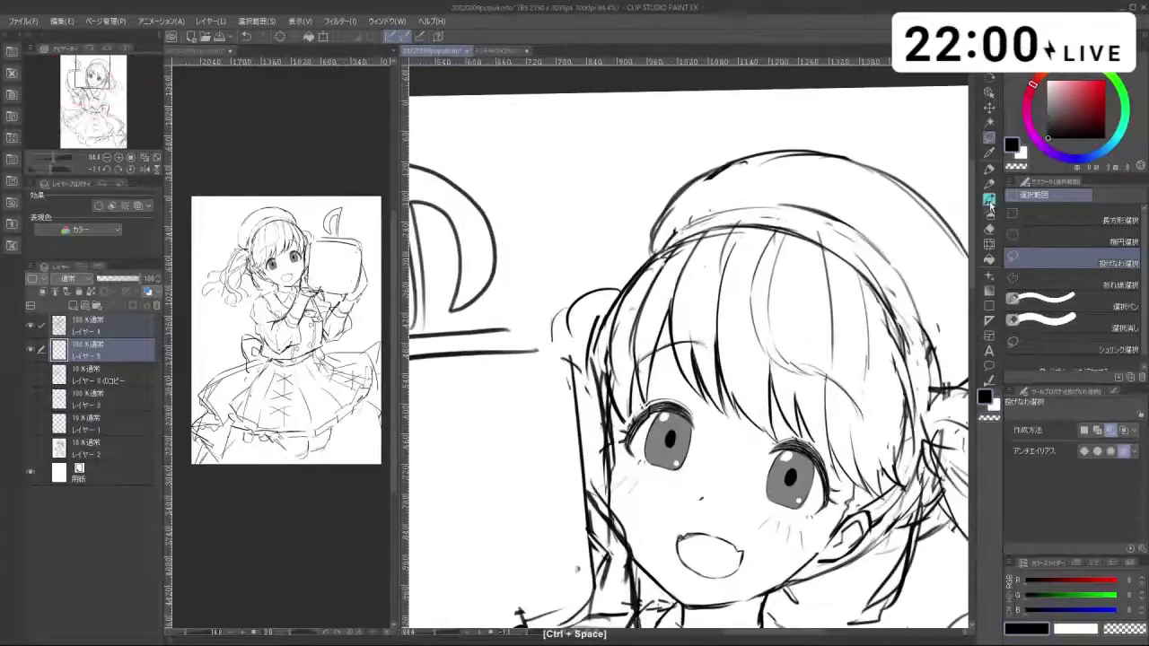
{"action": "left_click", "coordinate": [989, 203]}
{"action": "mouse_move", "coordinate": [844, 395]}
{"action": "left_mouse_down"}
{"action": "mouse_move", "coordinate": [851, 338]}
{"action": "mouse_move", "coordinate": [821, 256]}
{"action": "left_mouse_up"}
{"action": "left_click_drag", "start_coordinate": [709, 381], "coordinate": [763, 373]}
{"action": "left_click_drag", "start_coordinate": [724, 436], "coordinate": [720, 437]}
{"action": "key", "text": "c"}
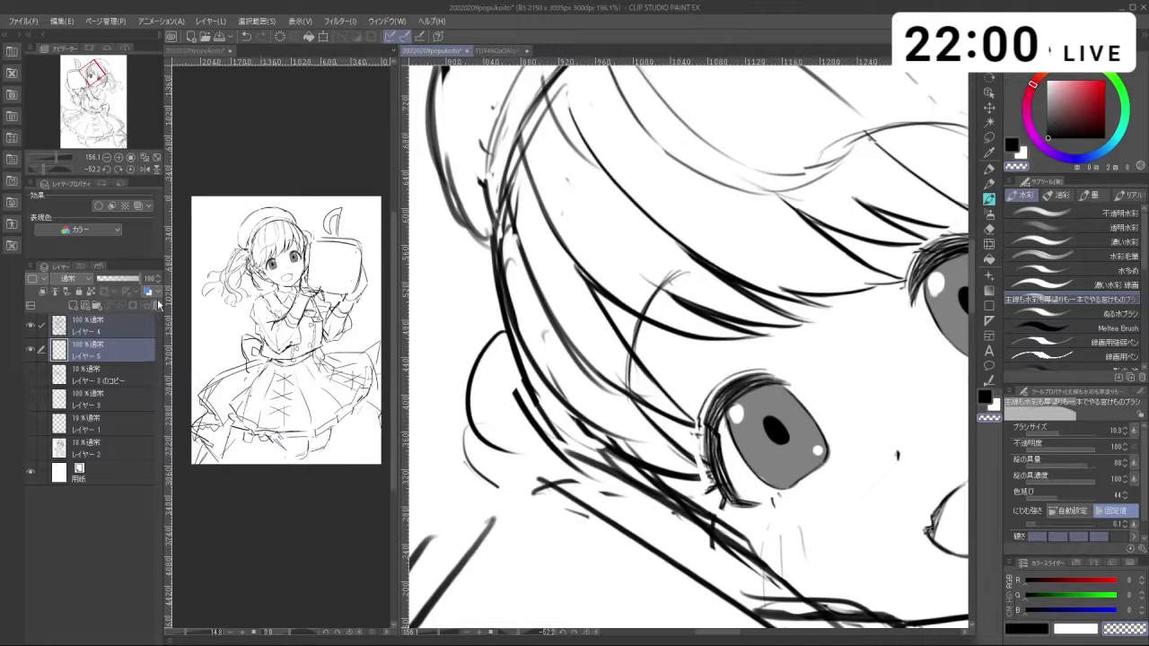
{"action": "key", "text": "c"}
{"action": "key", "text": "ctrl+z"}
{"action": "key", "text": "c"}
{"action": "left_click", "coordinate": [133, 326]}
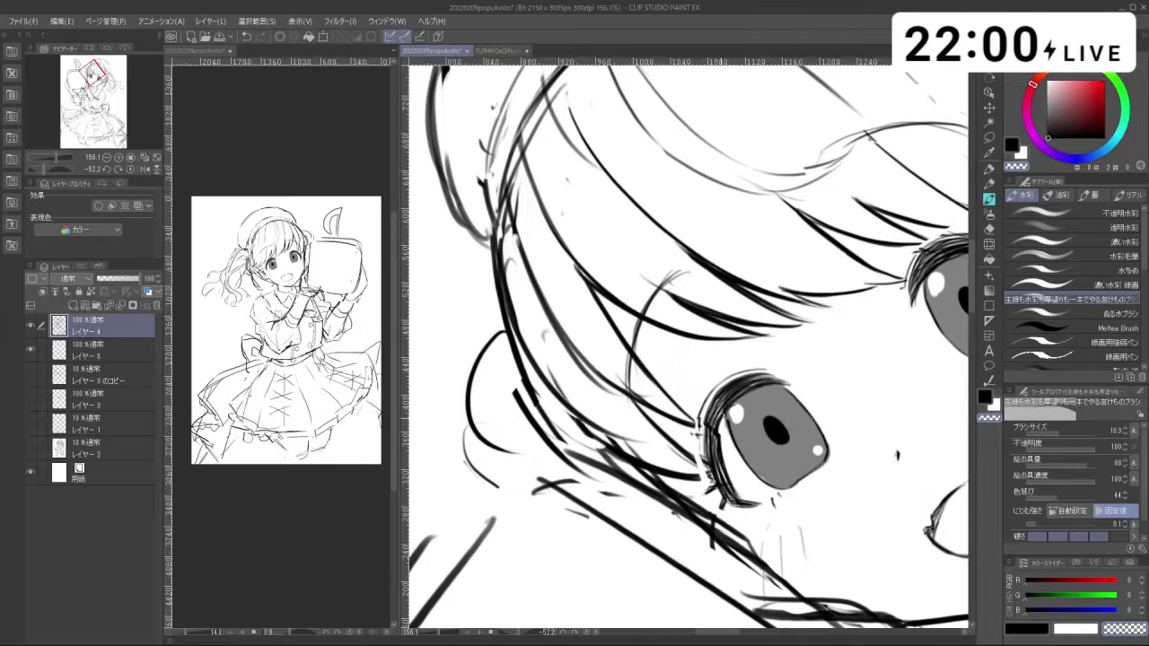
Step: Erase and redraw the outer lashes of the eye nearest the sign on レイヤー 4 with brush size 5.5
{"action": "key", "text": "c"}
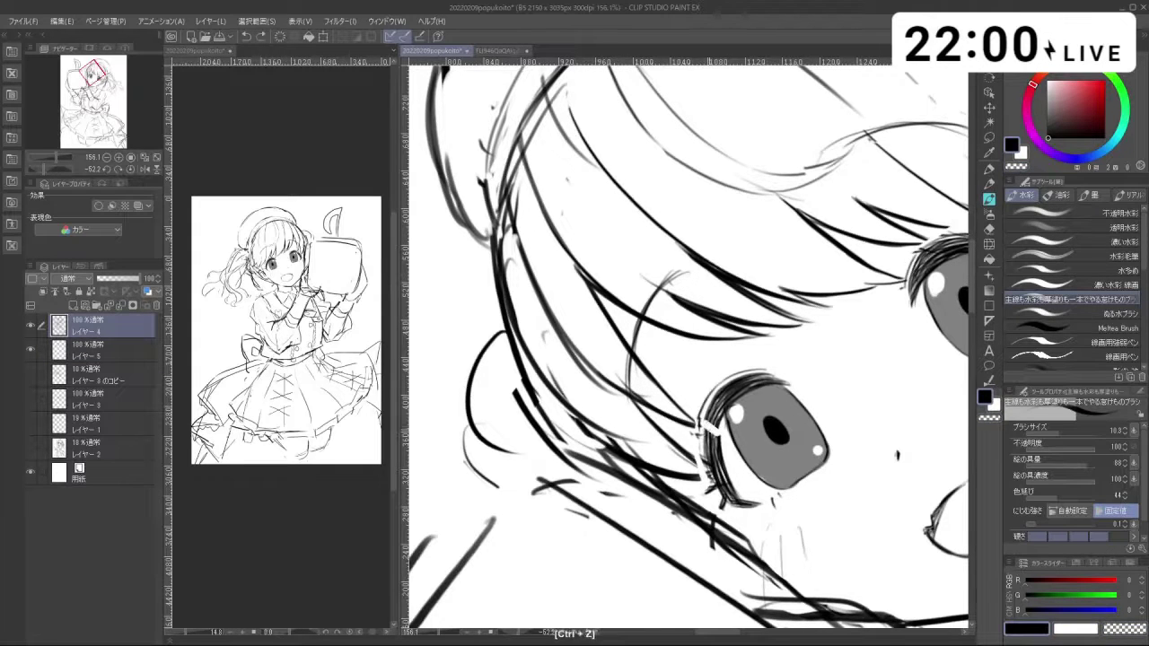
{"action": "left_click_drag", "start_coordinate": [711, 428], "coordinate": [706, 426]}
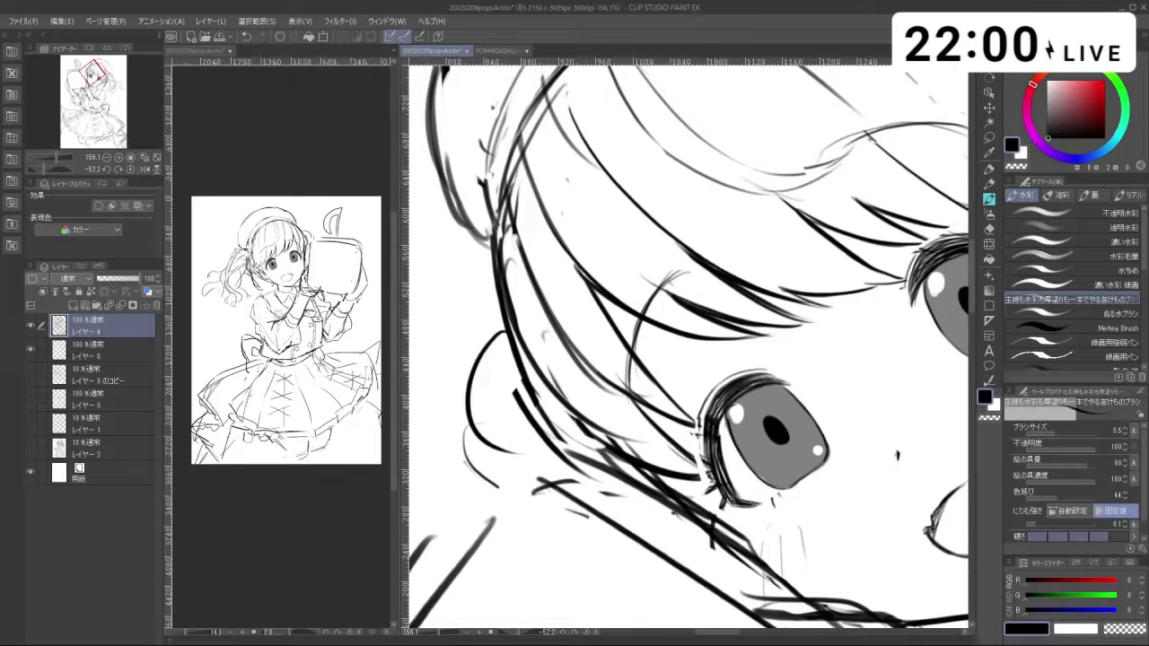
{"action": "left_click_drag", "start_coordinate": [709, 413], "coordinate": [707, 386]}
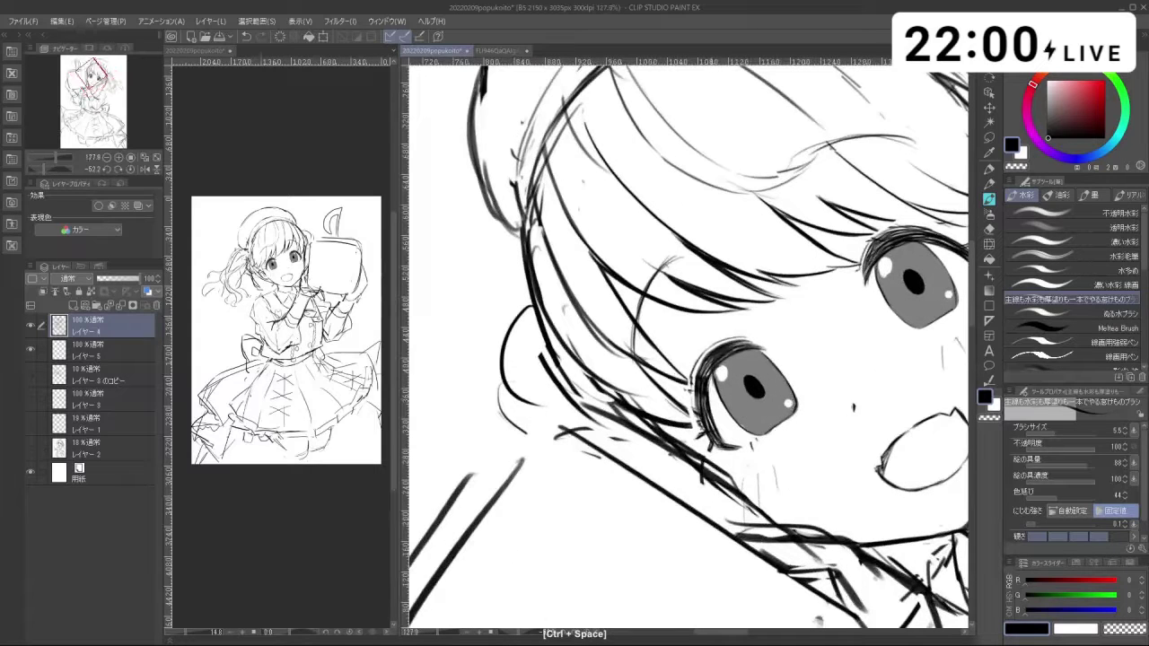
{"action": "key", "text": "c"}
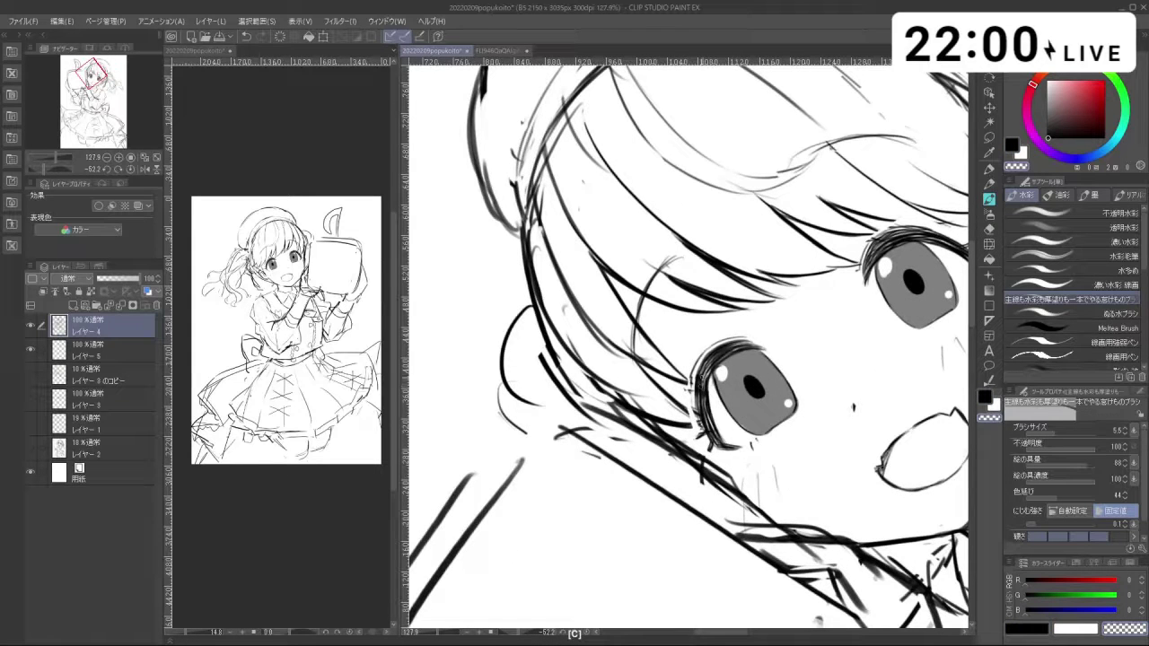
{"action": "key", "text": "c"}
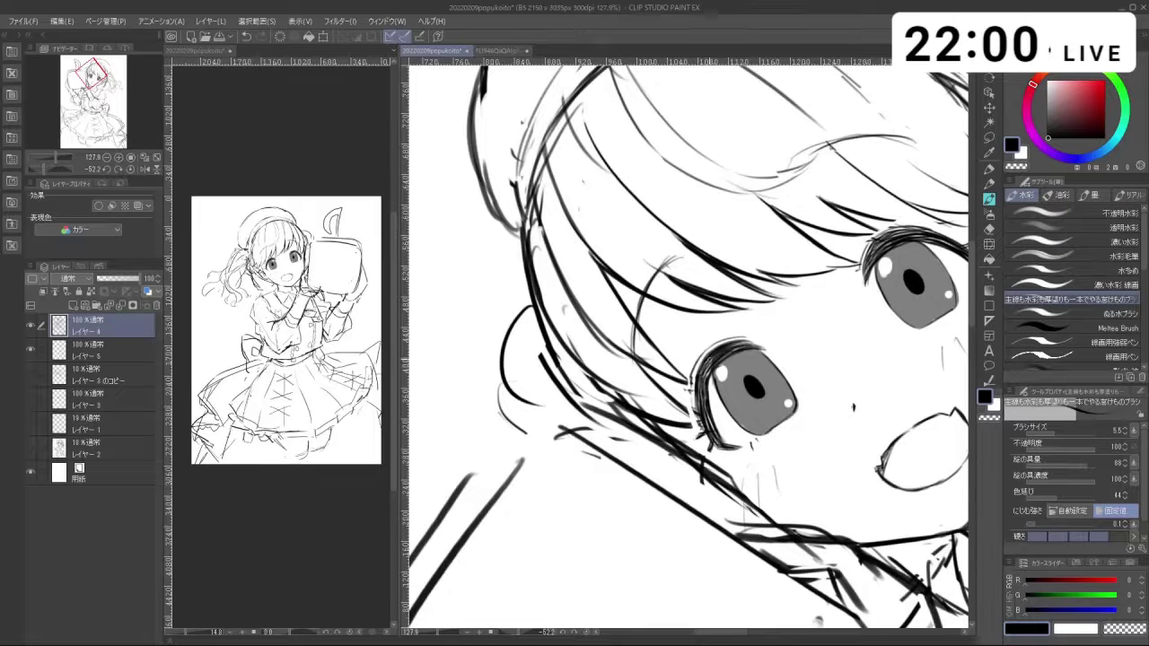
Step: Refine the short outer lash strokes with the canvas rotated, alternating black and transparent colour, and undo the last stroke
{"action": "left_click_drag", "start_coordinate": [709, 417], "coordinate": [658, 317]}
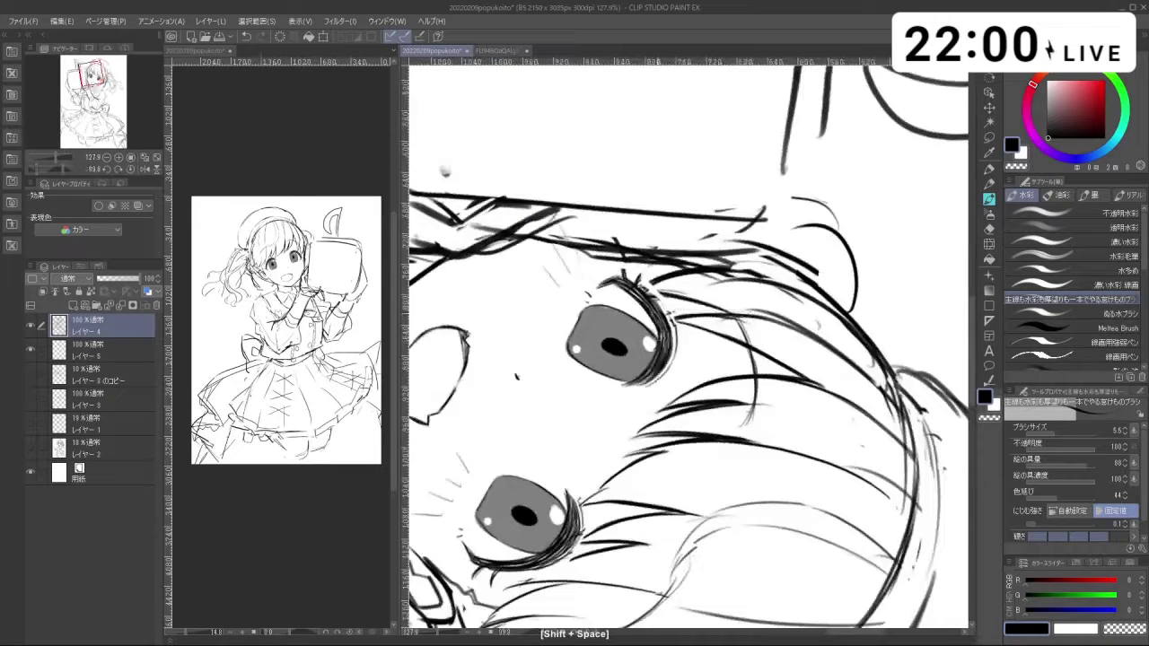
{"action": "key", "text": "c"}
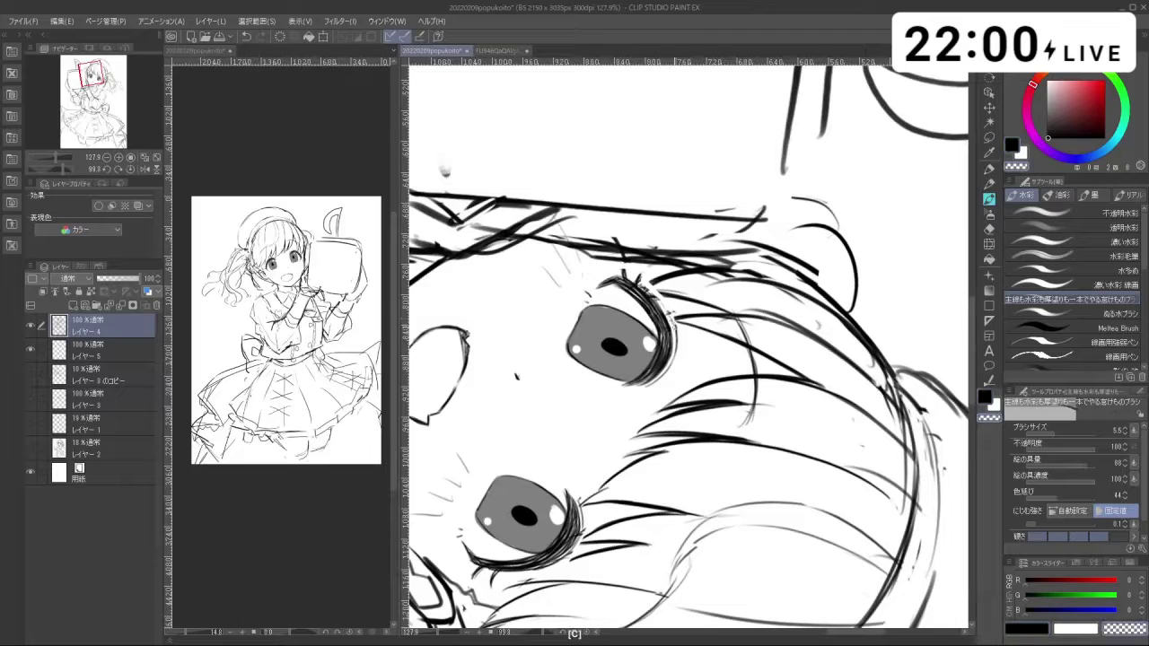
{"action": "key", "text": "c"}
{"action": "left_click_drag", "start_coordinate": [445, 171], "coordinate": [668, 599]}
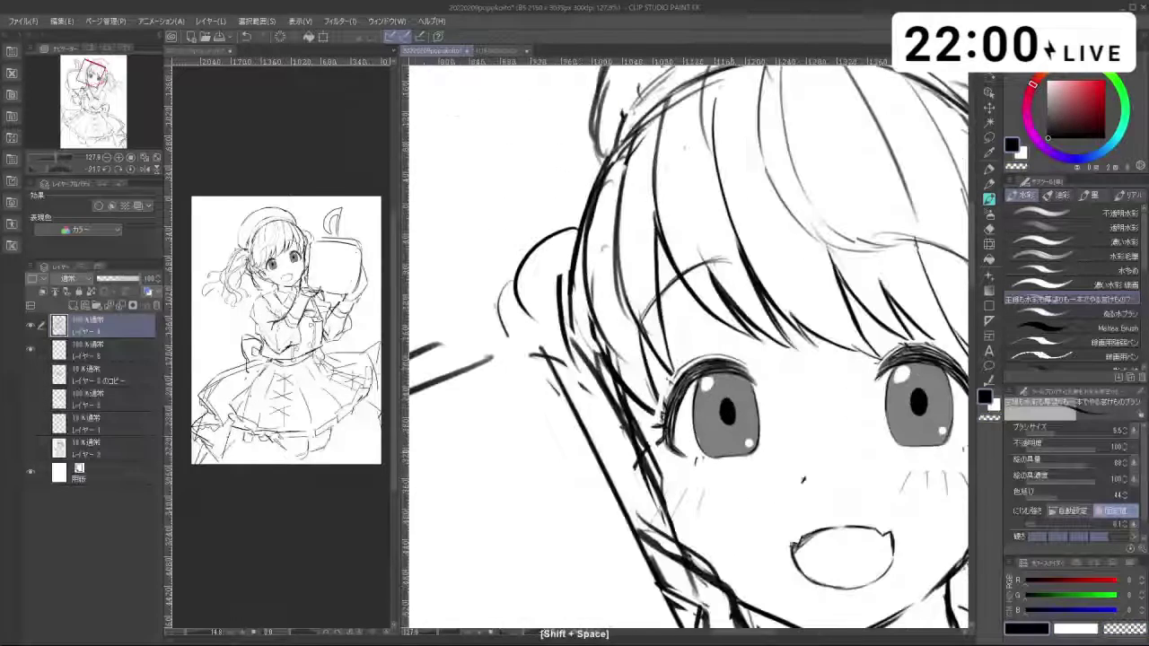
{"action": "left_click_drag", "start_coordinate": [823, 471], "coordinate": [691, 362]}
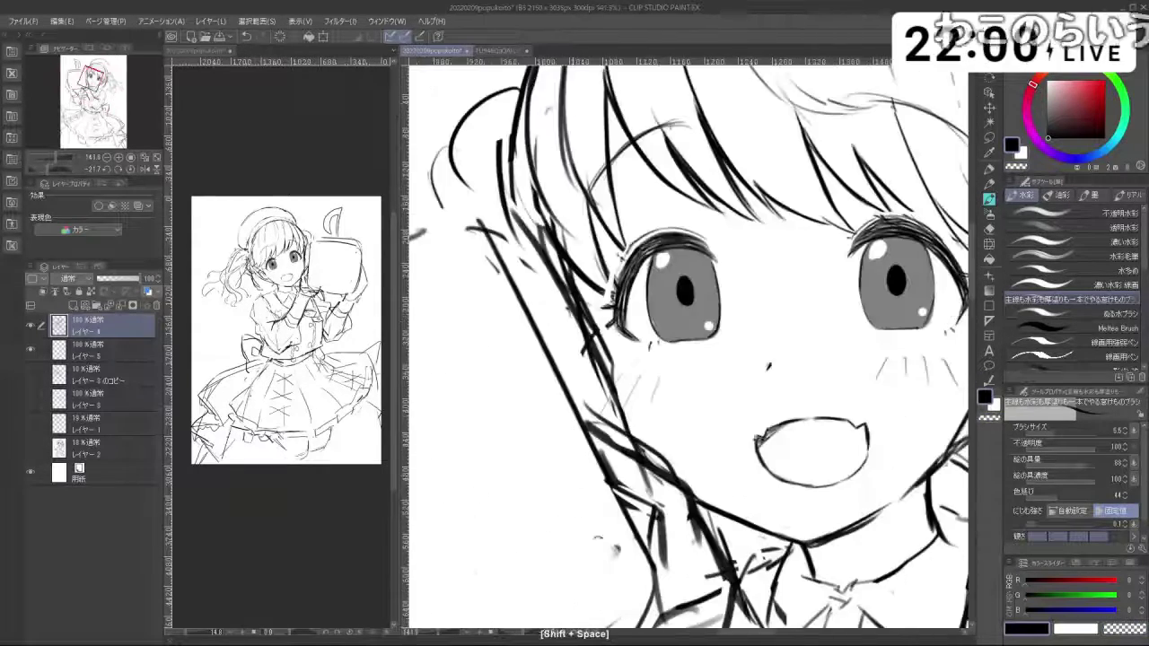
{"action": "left_click_drag", "start_coordinate": [598, 540], "coordinate": [718, 557]}
{"action": "key", "text": "ctrl+z"}
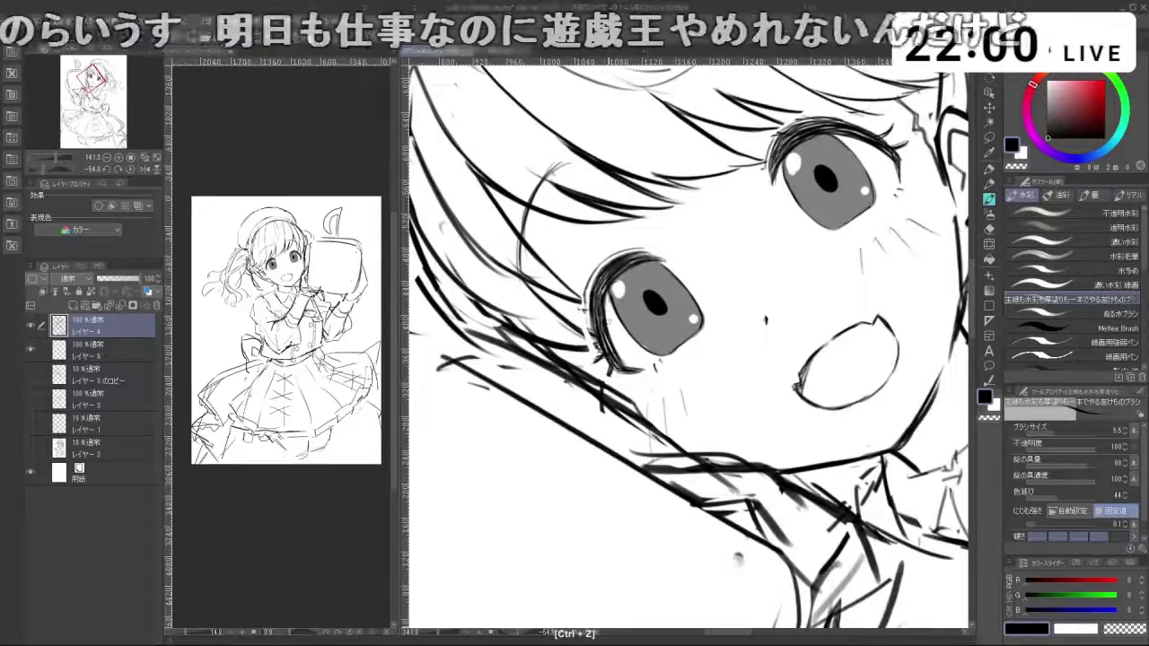
Step: Try to clean up the lower corner of the iris nearest the sign on レイヤー 4
{"action": "left_click_drag", "start_coordinate": [723, 420], "coordinate": [669, 419]}
{"action": "left_click_drag", "start_coordinate": [763, 539], "coordinate": [552, 501]}
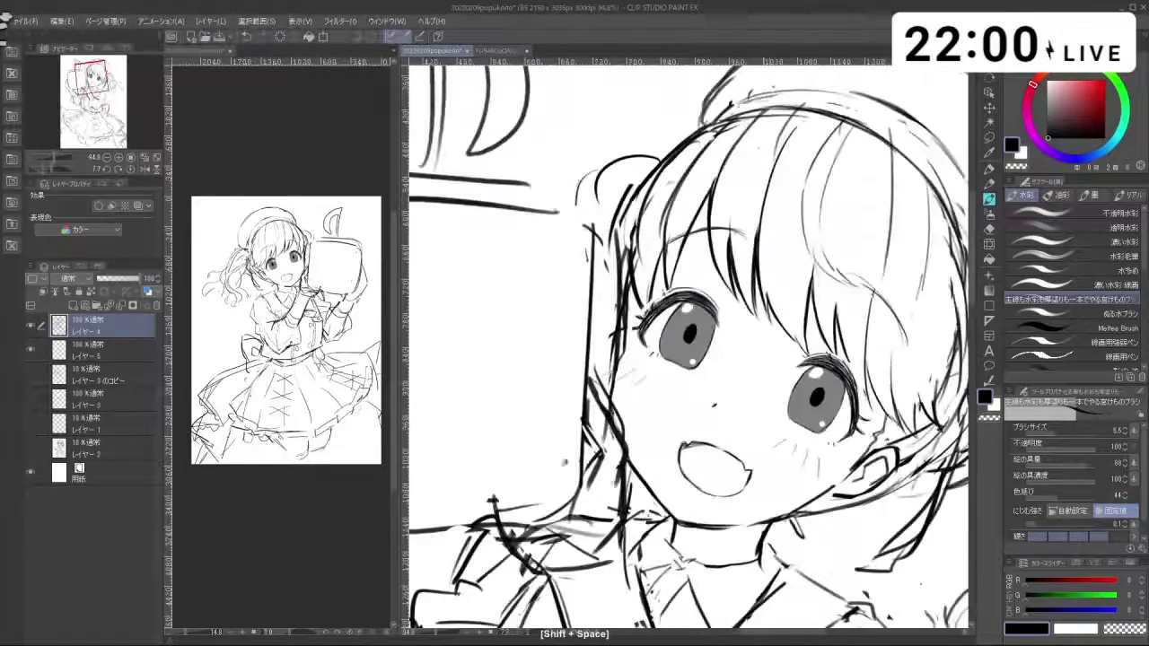
{"action": "left_click_drag", "start_coordinate": [803, 443], "coordinate": [714, 433]}
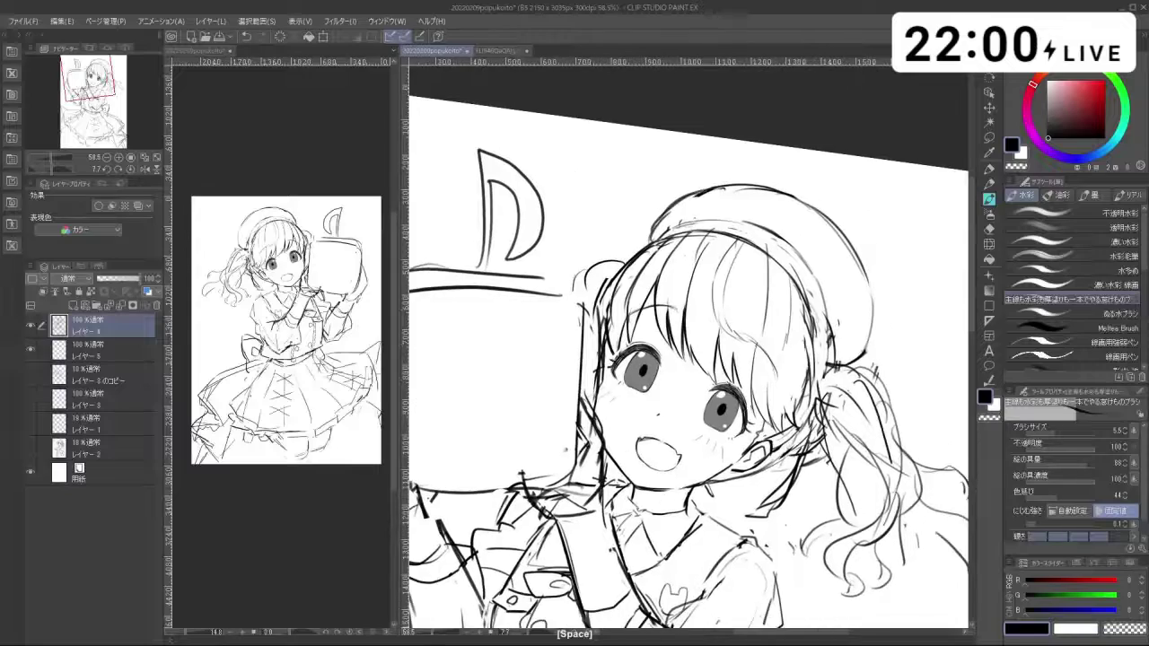
{"action": "left_click_drag", "start_coordinate": [651, 373], "coordinate": [767, 373]}
{"action": "left_click_drag", "start_coordinate": [716, 542], "coordinate": [828, 487]}
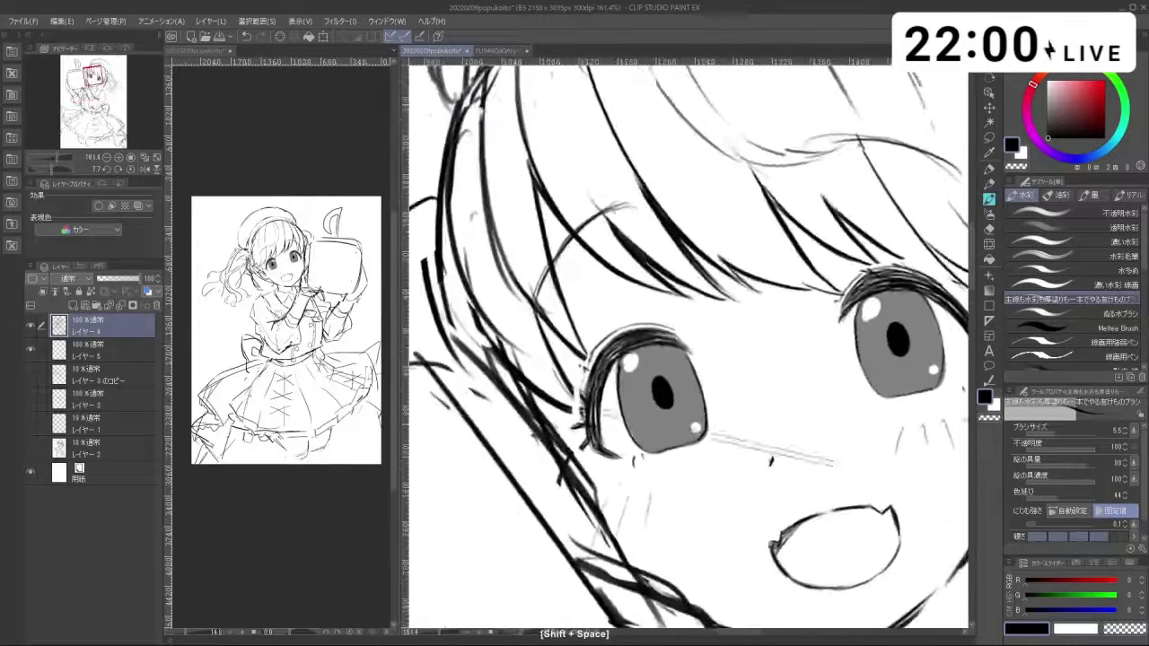
{"action": "key", "text": "c"}
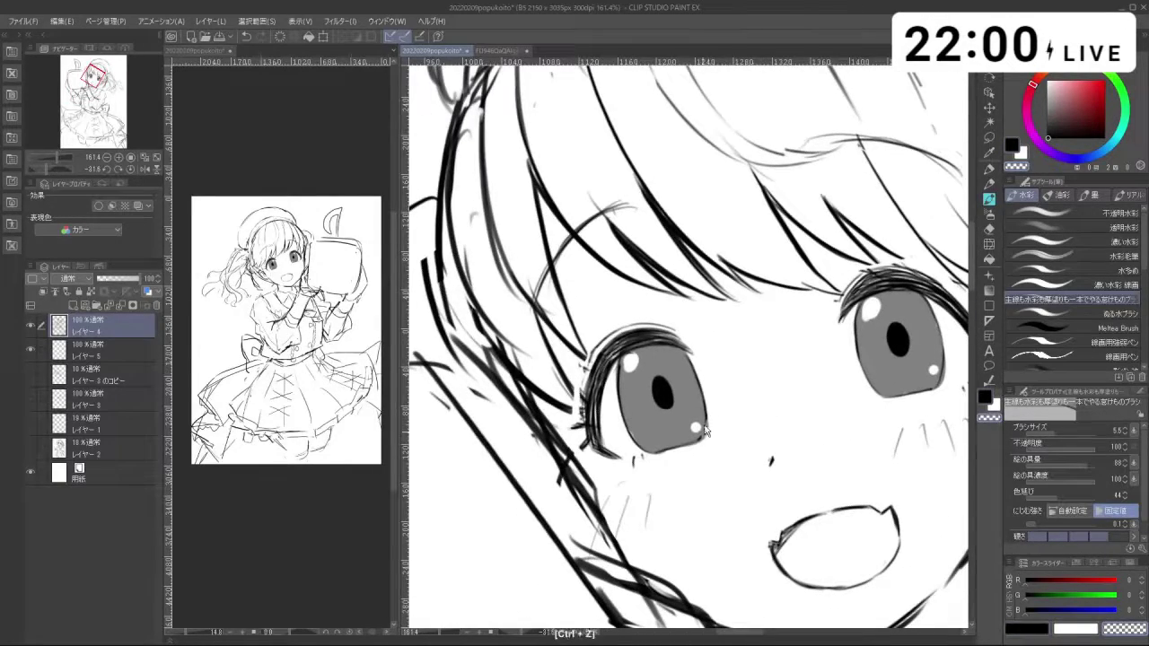
{"action": "key", "text": "c"}
{"action": "key", "text": "ctrl+z"}
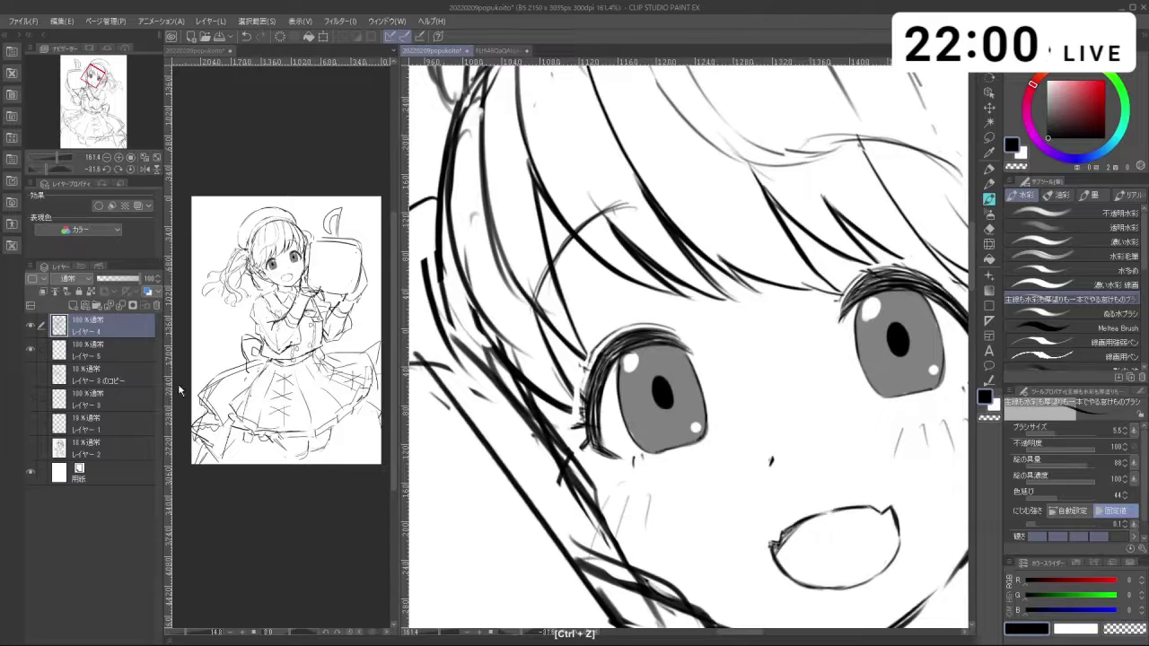
Step: Activate レイヤー 5 and trim the edge of the grey iris fill with transparent colour, undoing unwanted strokes
{"action": "left_click", "coordinate": [103, 350]}
{"action": "key", "text": "c"}
{"action": "key", "text": "ctrl+z"}
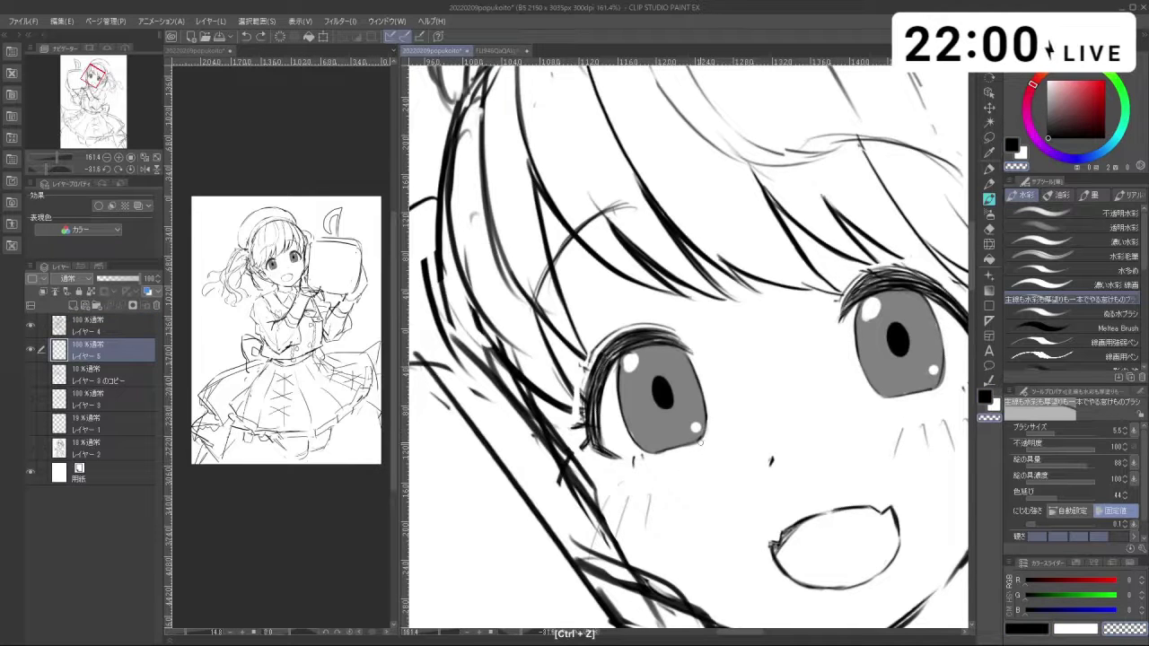
{"action": "left_click_drag", "start_coordinate": [808, 492], "coordinate": [667, 503]}
{"action": "left_click_drag", "start_coordinate": [640, 451], "coordinate": [742, 452]}
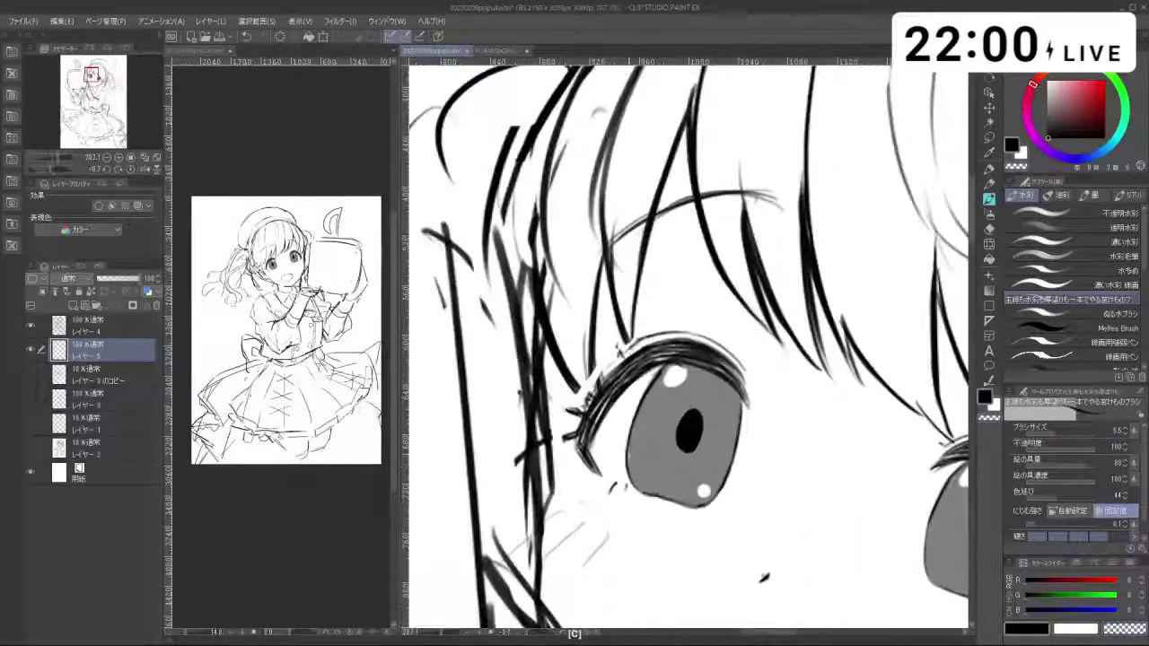
{"action": "key", "text": "ctrl+z"}
{"action": "key", "text": "c"}
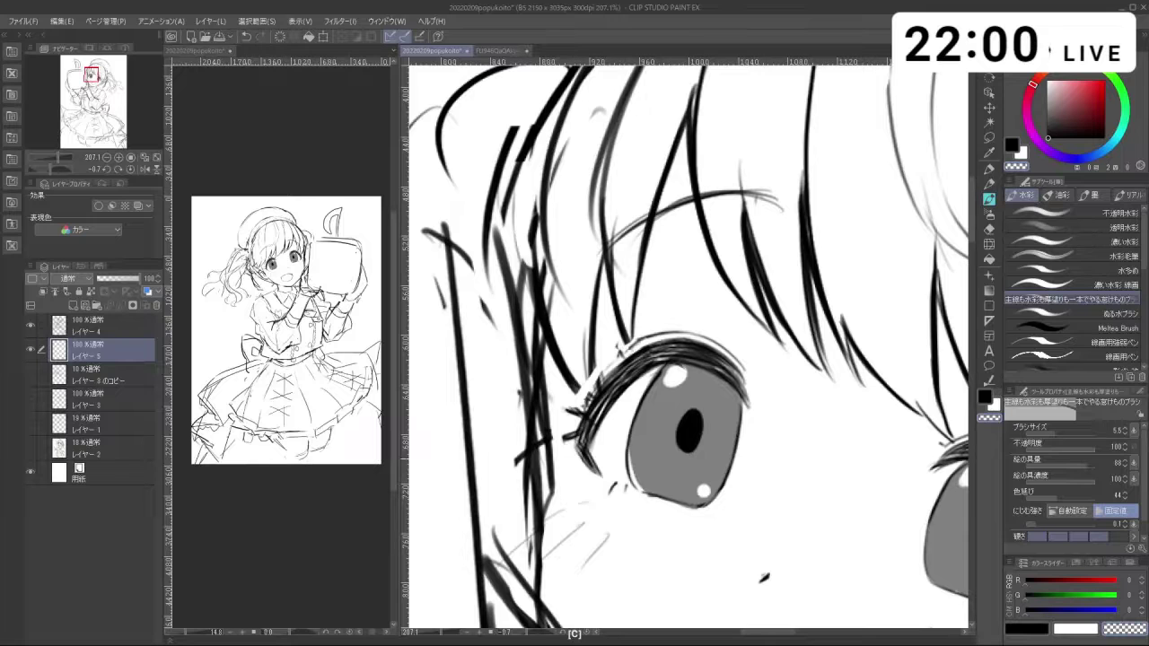
{"action": "key", "text": "ctrl+z"}
{"action": "key", "text": "ctrl+z"}
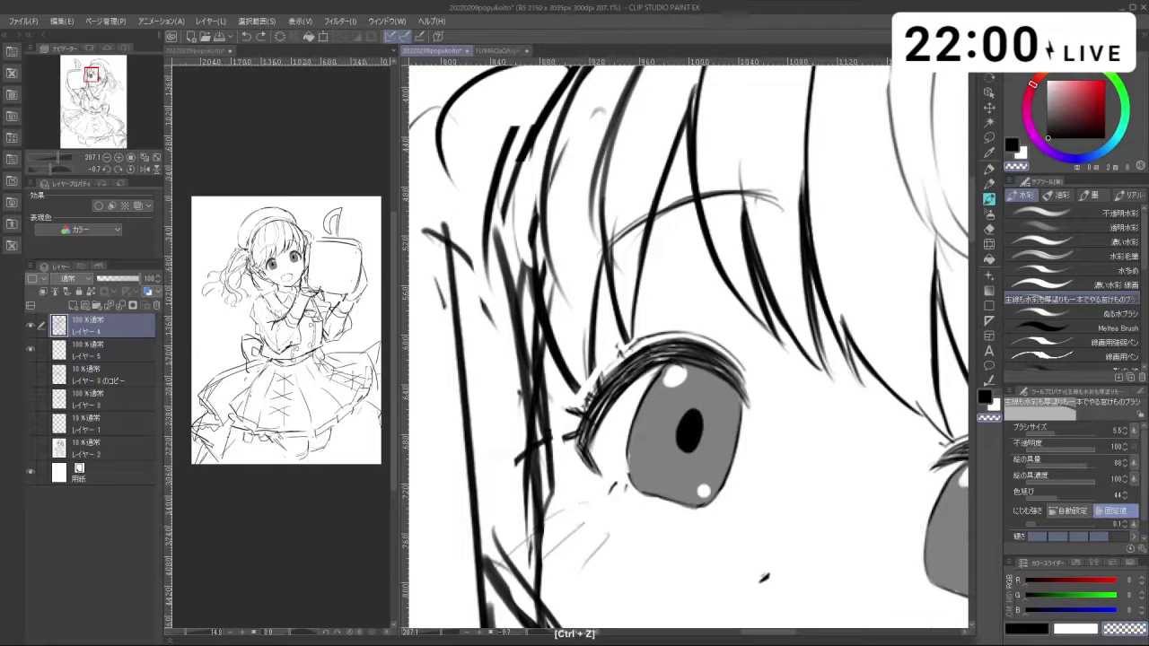
Step: Retouch the outer outline of the iris in black on レイヤー 4, undoing the stray stroke, and check the whole face
{"action": "key", "text": "c"}
{"action": "mouse_move", "coordinate": [627, 459]}
{"action": "left_mouse_down"}
{"action": "mouse_move", "coordinate": [643, 491]}
{"action": "mouse_move", "coordinate": [724, 490]}
{"action": "mouse_move", "coordinate": [836, 347]}
{"action": "left_mouse_up"}
{"action": "key", "text": "ctrl+z"}
{"action": "left_click", "coordinate": [836, 348], "text": "ctrl"}
{"action": "left_click_drag", "start_coordinate": [827, 404], "coordinate": [592, 415]}
{"action": "left_click_drag", "start_coordinate": [575, 417], "coordinate": [628, 207]}
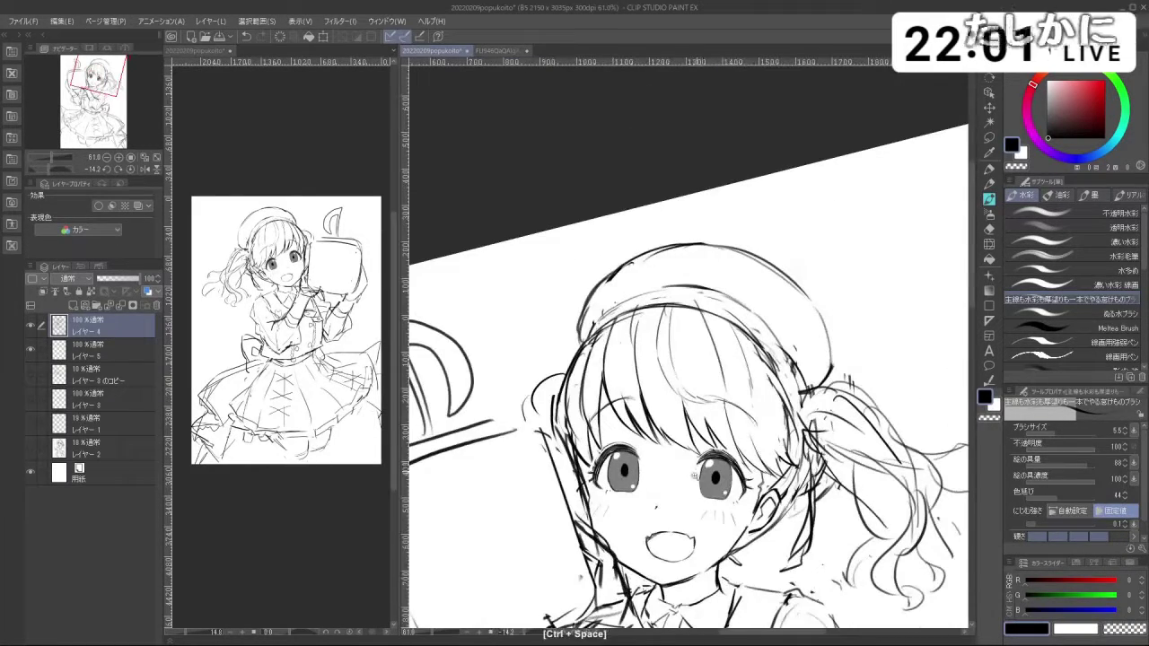
Step: Try further retouch strokes around the eye farther from the sign with the canvas rotated, and undo them
{"action": "left_click_drag", "start_coordinate": [779, 431], "coordinate": [724, 432]}
{"action": "left_click_drag", "start_coordinate": [732, 454], "coordinate": [805, 387]}
{"action": "left_click_drag", "start_coordinate": [695, 395], "coordinate": [794, 395]}
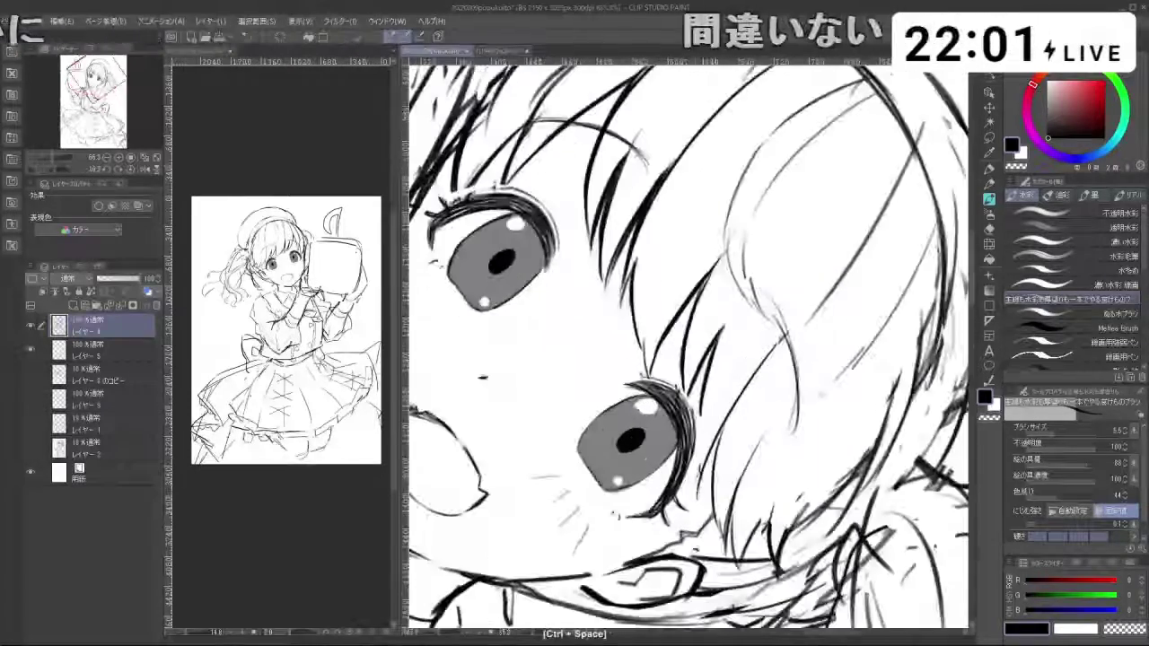
{"action": "key", "text": "ctrl+z"}
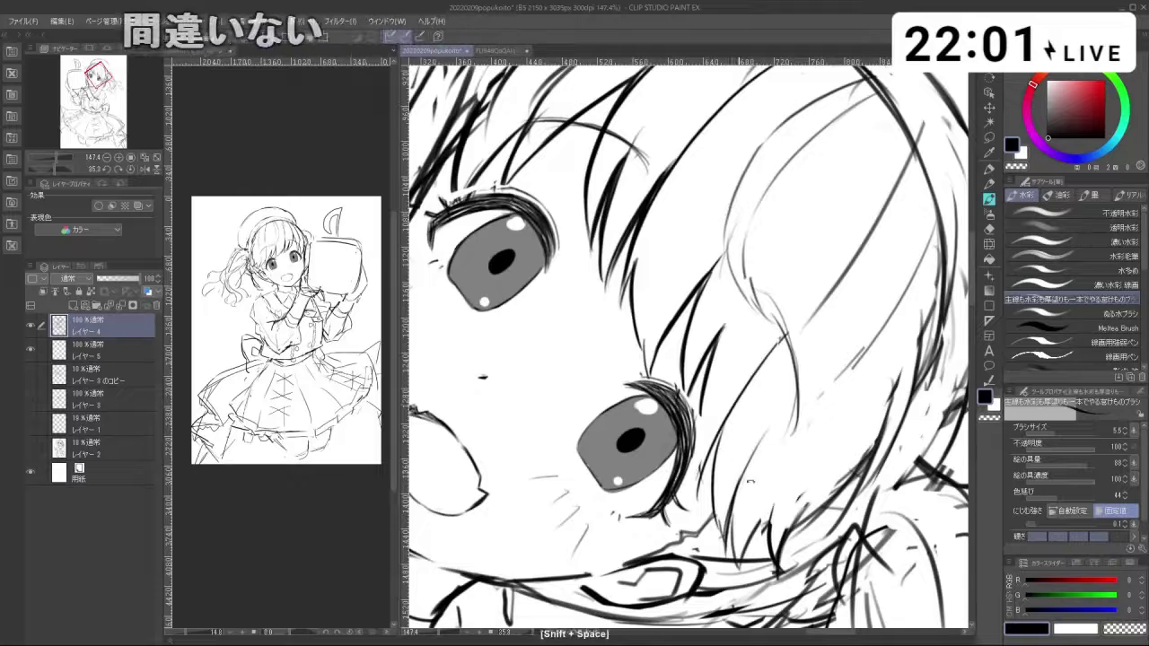
{"action": "left_click_drag", "start_coordinate": [486, 420], "coordinate": [510, 466]}
{"action": "key", "text": "ctrl+z"}
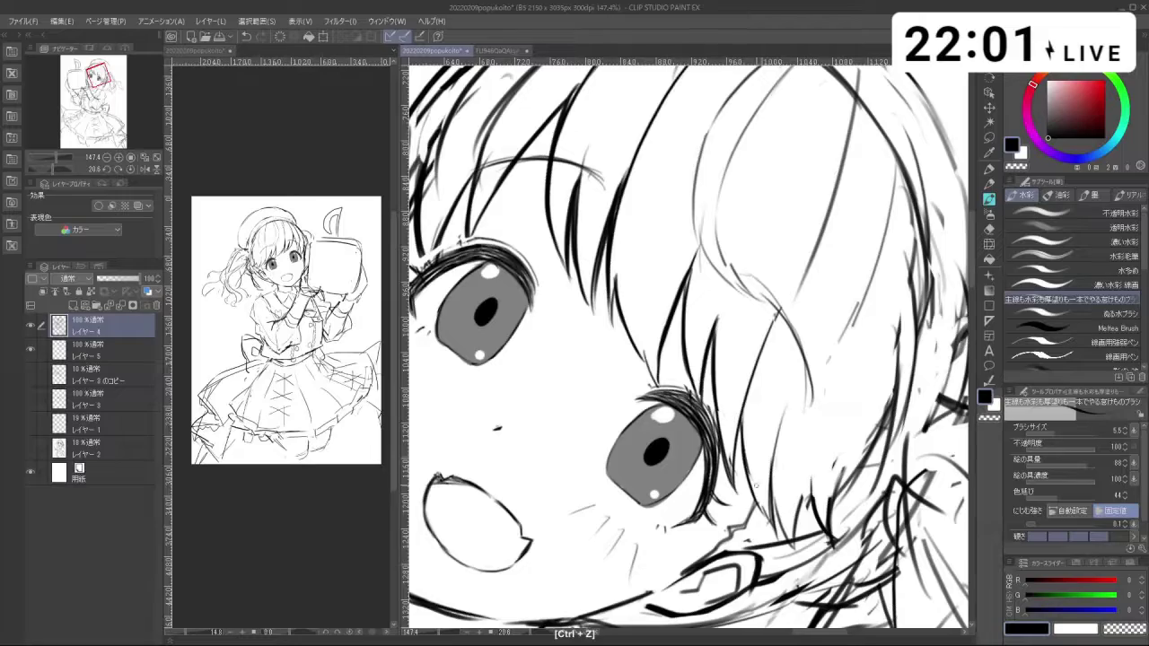
Step: Examine the eyes up close and the balance of the face against the sign at several magnifications
{"action": "left_click_drag", "start_coordinate": [756, 486], "coordinate": [688, 495]}
{"action": "left_click_drag", "start_coordinate": [803, 596], "coordinate": [759, 595]}
{"action": "left_click_drag", "start_coordinate": [715, 482], "coordinate": [888, 482]}
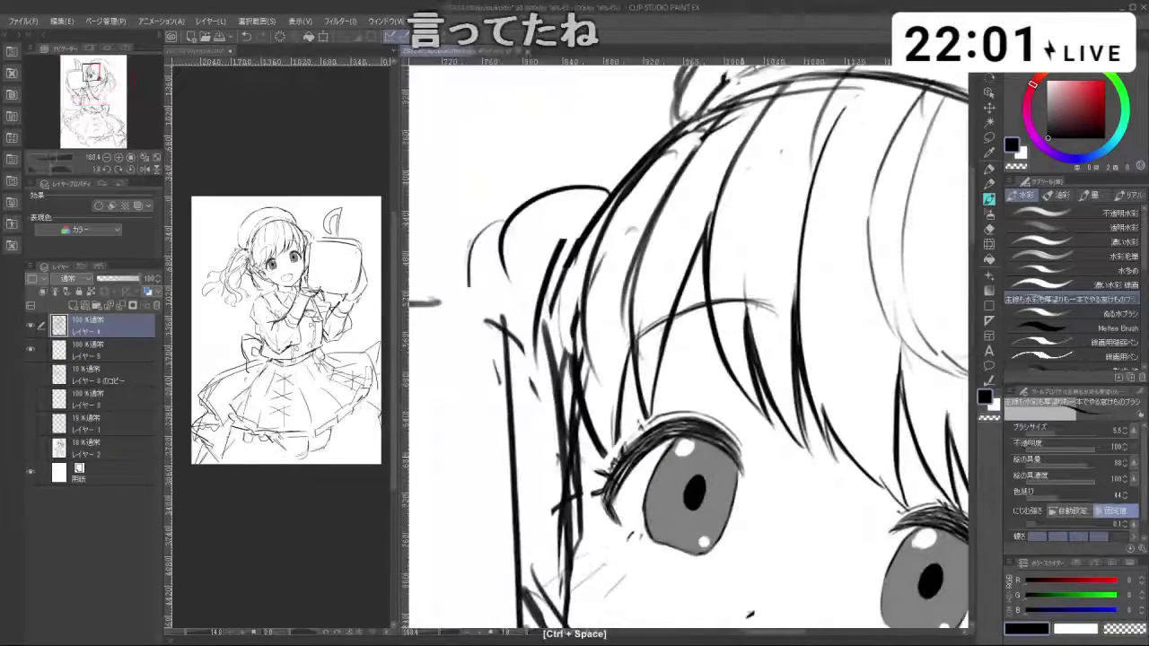
{"action": "key", "text": "ctrl+s"}
{"action": "left_click_drag", "start_coordinate": [860, 357], "coordinate": [746, 357]}
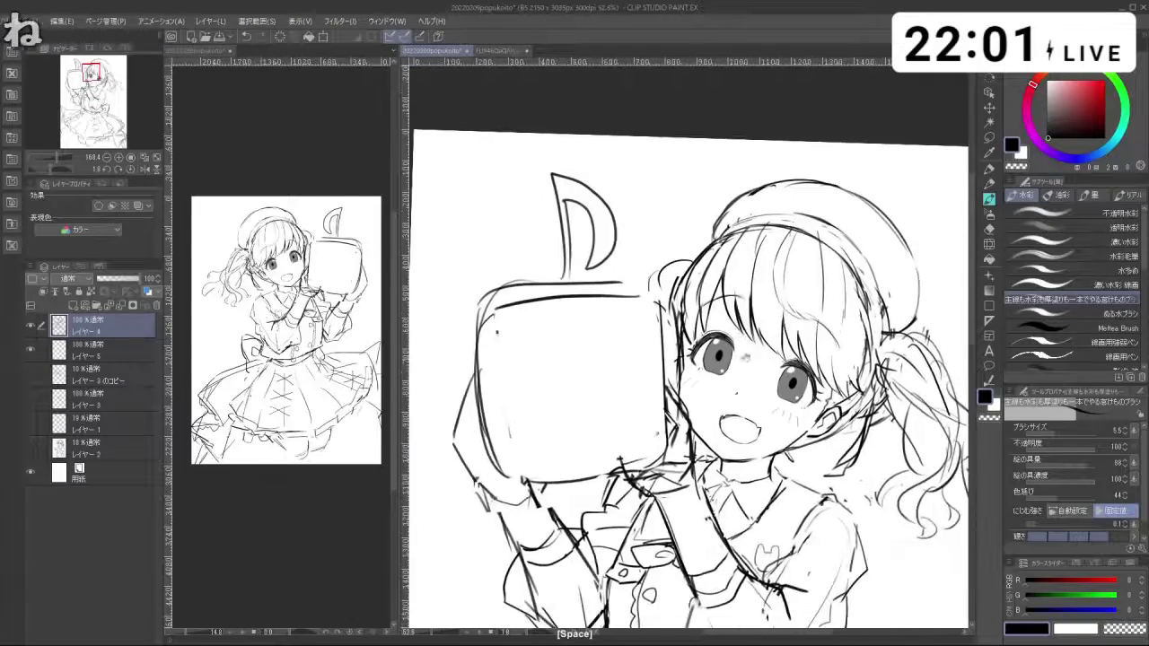
{"action": "left_click_drag", "start_coordinate": [745, 400], "coordinate": [792, 400]}
{"action": "left_click_drag", "start_coordinate": [787, 413], "coordinate": [781, 348]}
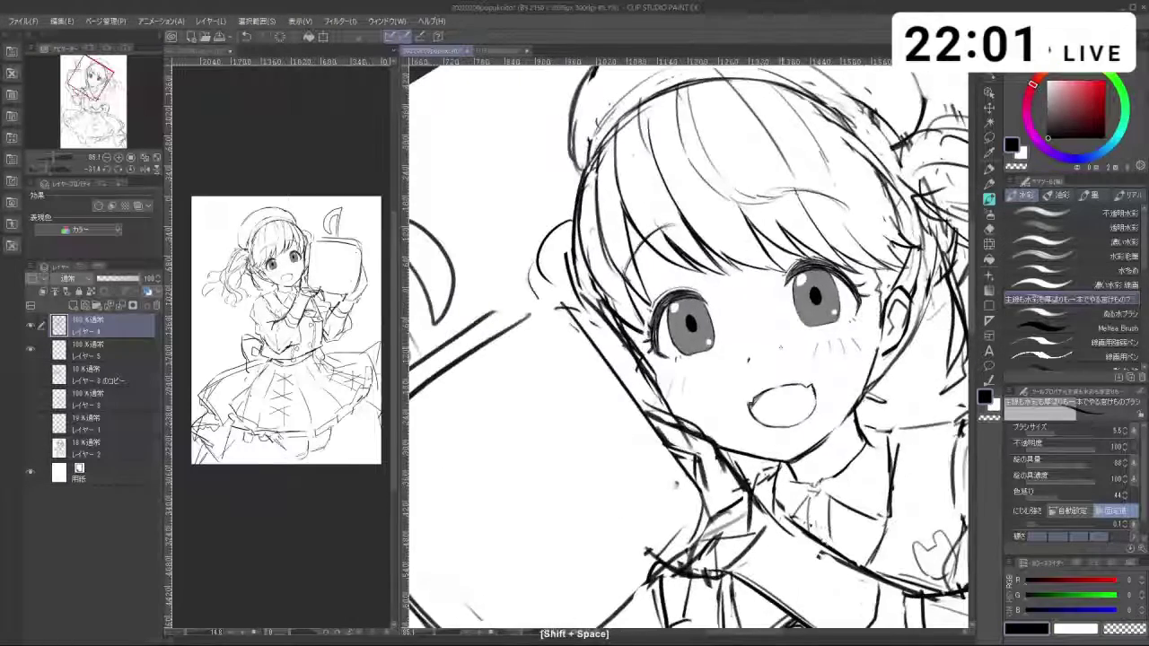
Step: Lasso the nose and mouth on レイヤー 4 and shift them slightly toward the sign
{"action": "key", "text": "m"}
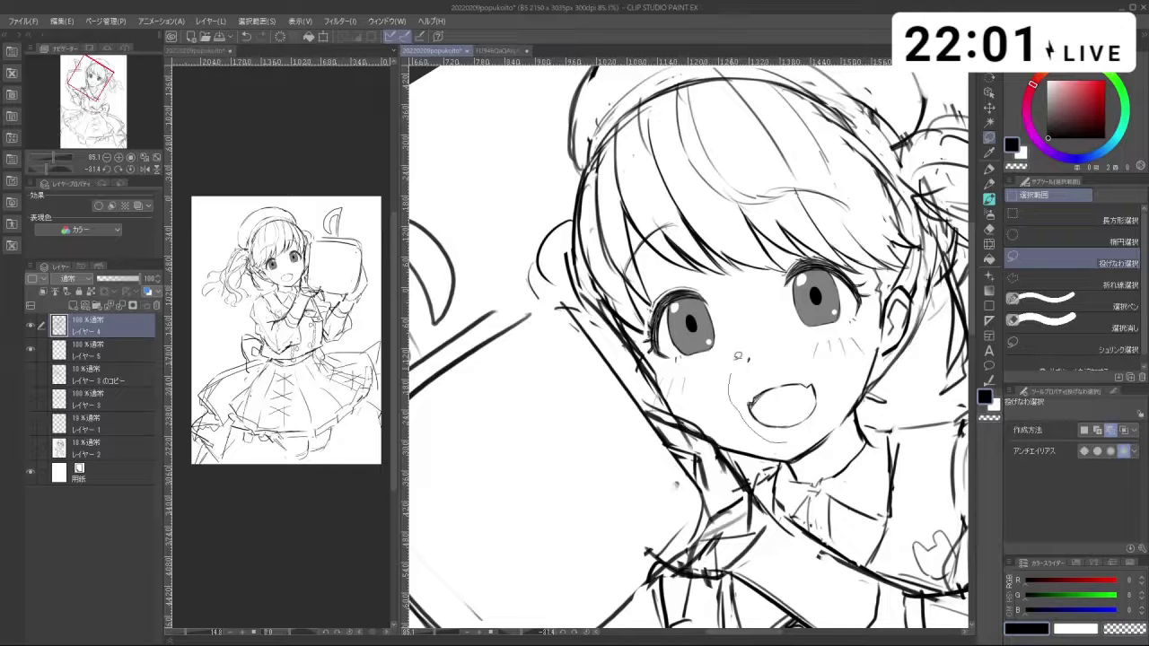
{"action": "left_click_drag", "start_coordinate": [839, 380], "coordinate": [837, 380]}
{"action": "key", "text": "ctrl+t"}
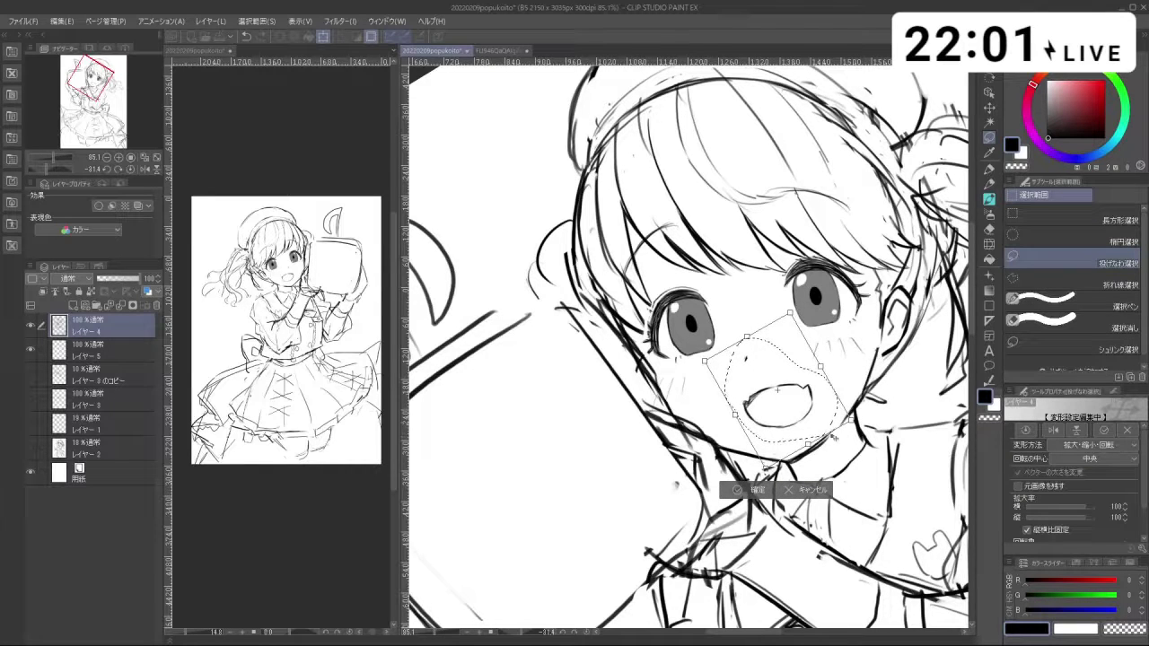
{"action": "left_click_drag", "start_coordinate": [860, 434], "coordinate": [825, 423]}
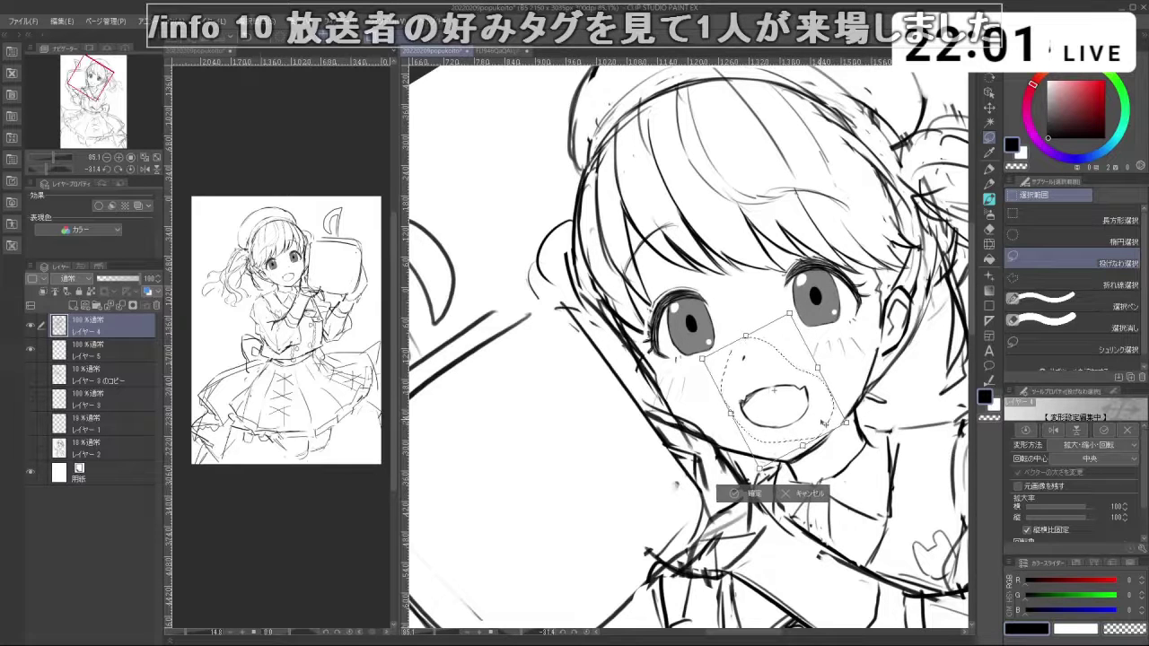
{"action": "key", "text": "Return"}
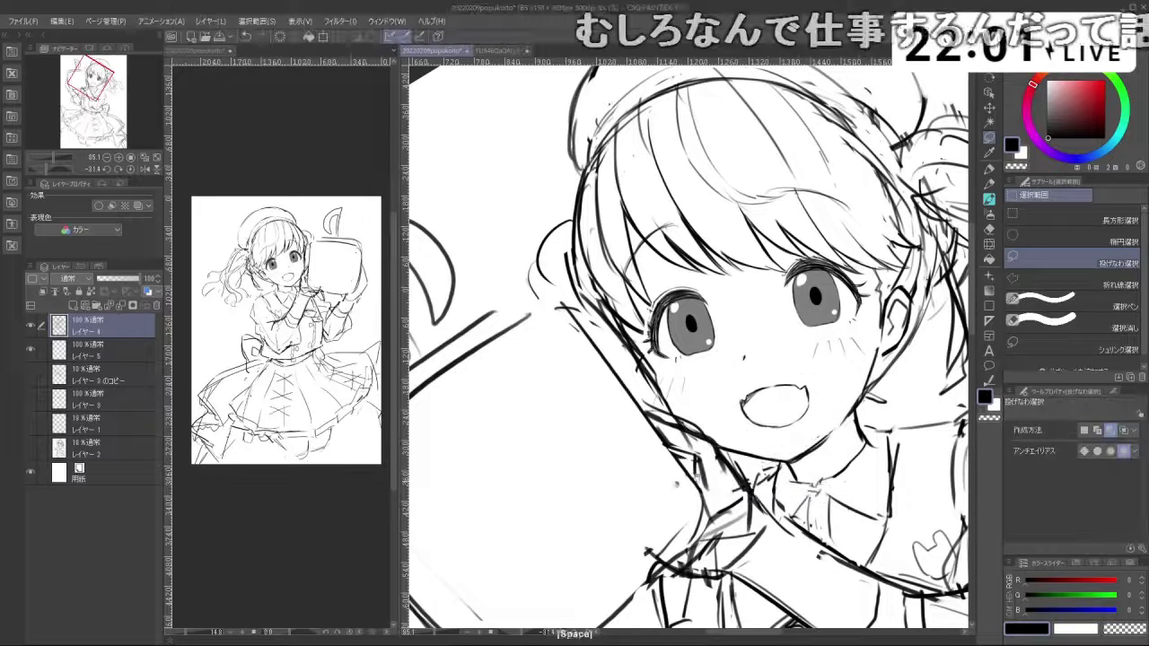
Step: Examine the nose and mouth placement on the whole figure with the canvas turned to several angles
{"action": "key", "text": "ctrl+space"}
{"action": "key", "text": "shift+space"}
{"action": "left_click_drag", "start_coordinate": [716, 490], "coordinate": [826, 387]}
{"action": "left_click_drag", "start_coordinate": [796, 434], "coordinate": [826, 359]}
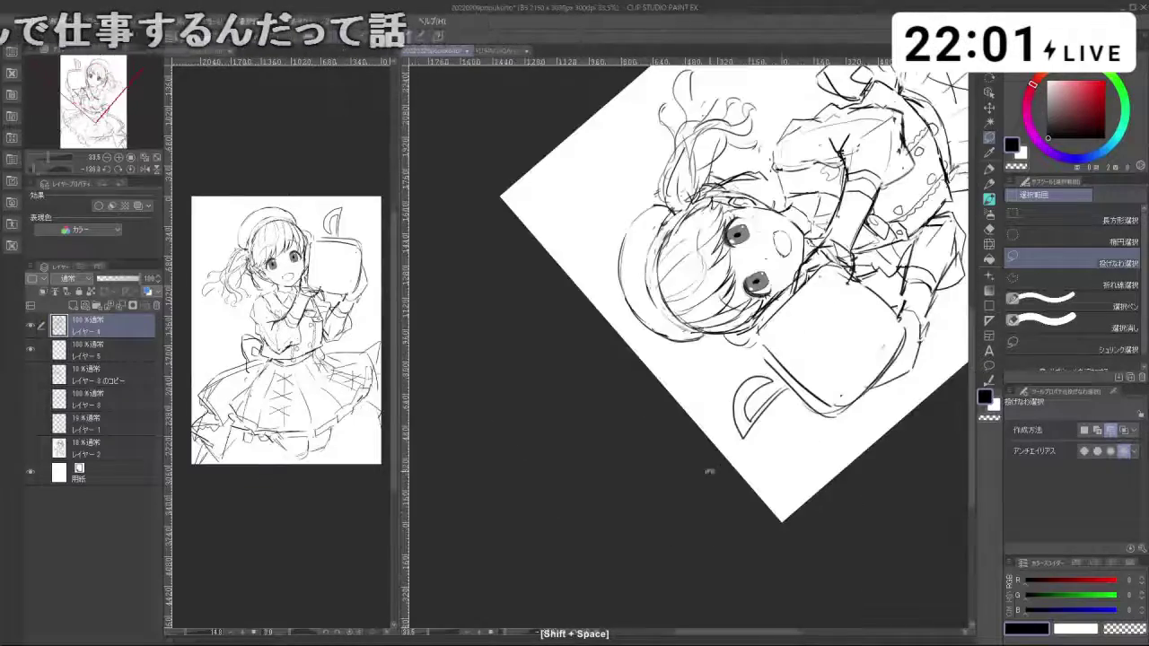
{"action": "left_click_drag", "start_coordinate": [710, 470], "coordinate": [794, 413]}
{"action": "left_click_drag", "start_coordinate": [656, 549], "coordinate": [821, 395]}
{"action": "left_click_drag", "start_coordinate": [714, 499], "coordinate": [819, 390]}
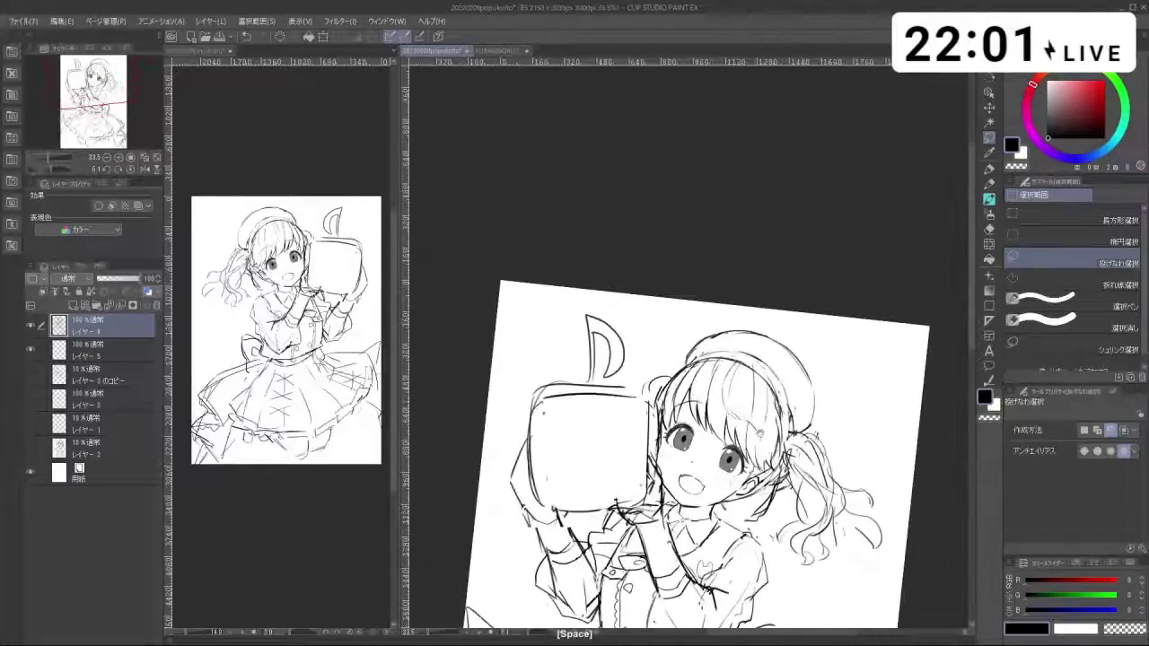
{"action": "key", "text": "ctrl+space"}
{"action": "left_click_drag", "start_coordinate": [696, 481], "coordinate": [718, 423]}
{"action": "key", "text": "space"}
Step: Lasso the pupil of the eye nearest the sign and enlarge it to 121%
{"action": "key", "text": "shift+space"}
{"action": "left_click_drag", "start_coordinate": [577, 449], "coordinate": [687, 465]}
{"action": "key", "text": "ctrl+space"}
{"action": "mouse_move", "coordinate": [663, 377]}
{"action": "left_mouse_down"}
{"action": "mouse_move", "coordinate": [724, 374]}
{"action": "mouse_move", "coordinate": [680, 349]}
{"action": "mouse_move", "coordinate": [683, 384]}
{"action": "mouse_move", "coordinate": [709, 416]}
{"action": "mouse_move", "coordinate": [697, 405]}
{"action": "left_mouse_up"}
{"action": "key", "text": "ctrl+t"}
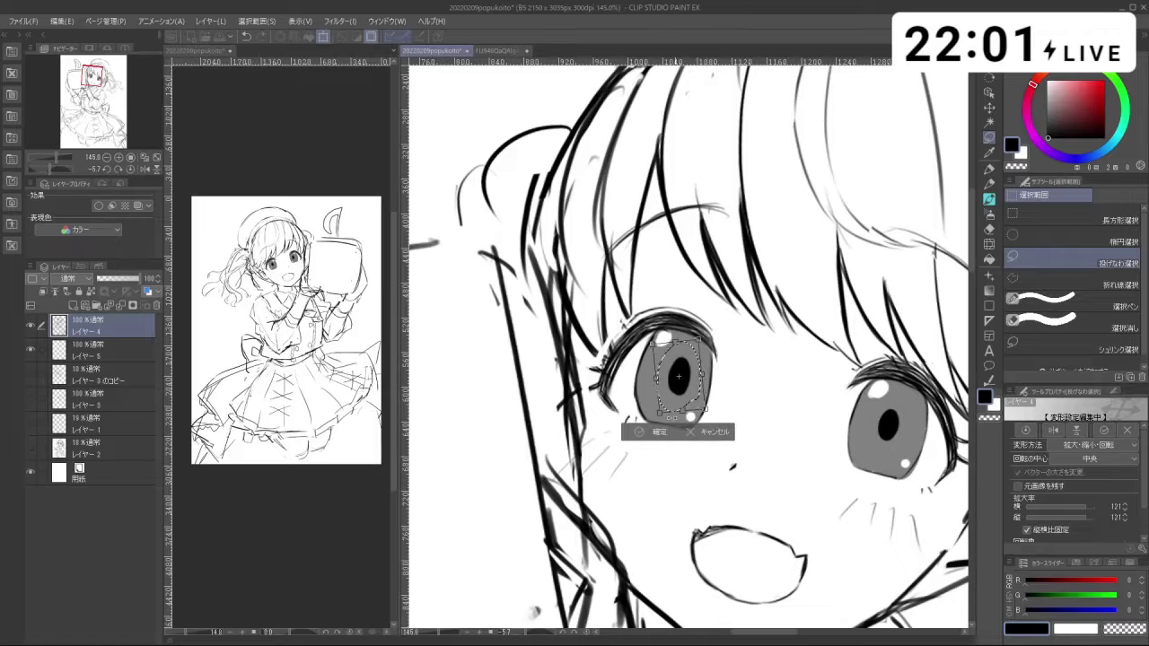
{"action": "left_click", "coordinate": [657, 434]}
{"action": "left_click", "coordinate": [572, 432]}
Step: Lasso the pupil of the eye farther from the sign, scale it to 113%, and fine-tune it with a second transform
{"action": "left_click_drag", "start_coordinate": [853, 456], "coordinate": [684, 393]}
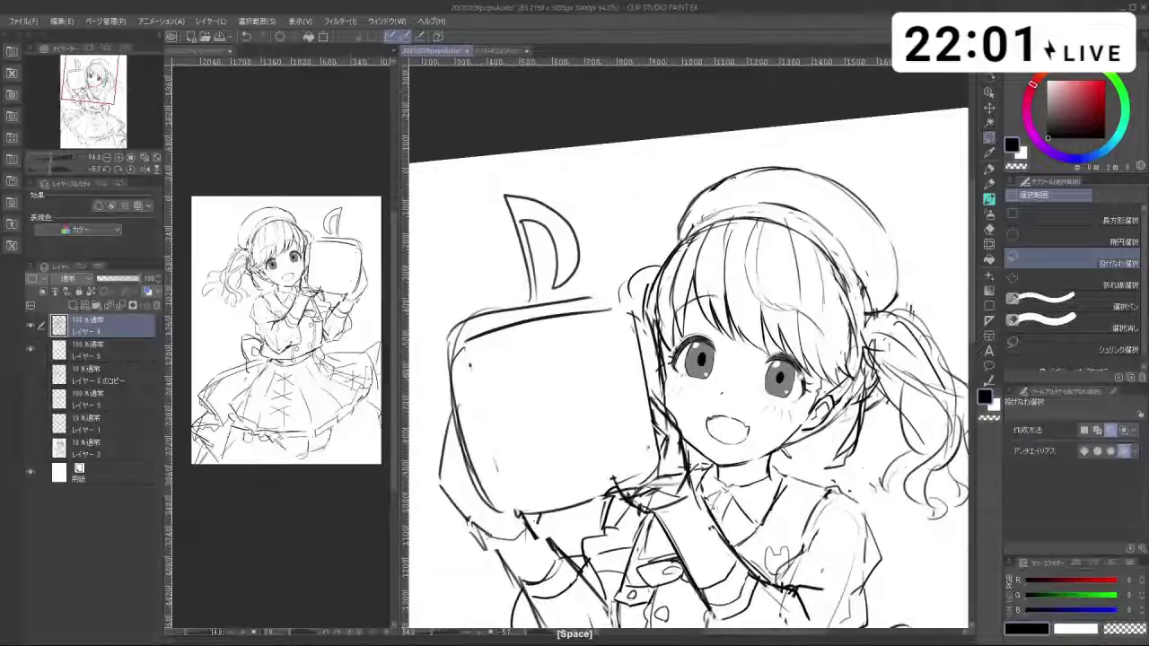
{"action": "left_click_drag", "start_coordinate": [776, 372], "coordinate": [827, 372]}
{"action": "mouse_move", "coordinate": [783, 402]}
{"action": "left_mouse_down"}
{"action": "mouse_move", "coordinate": [798, 377]}
{"action": "mouse_move", "coordinate": [777, 400]}
{"action": "mouse_move", "coordinate": [799, 412]}
{"action": "mouse_move", "coordinate": [799, 395]}
{"action": "left_mouse_up"}
{"action": "left_click", "coordinate": [797, 425]}
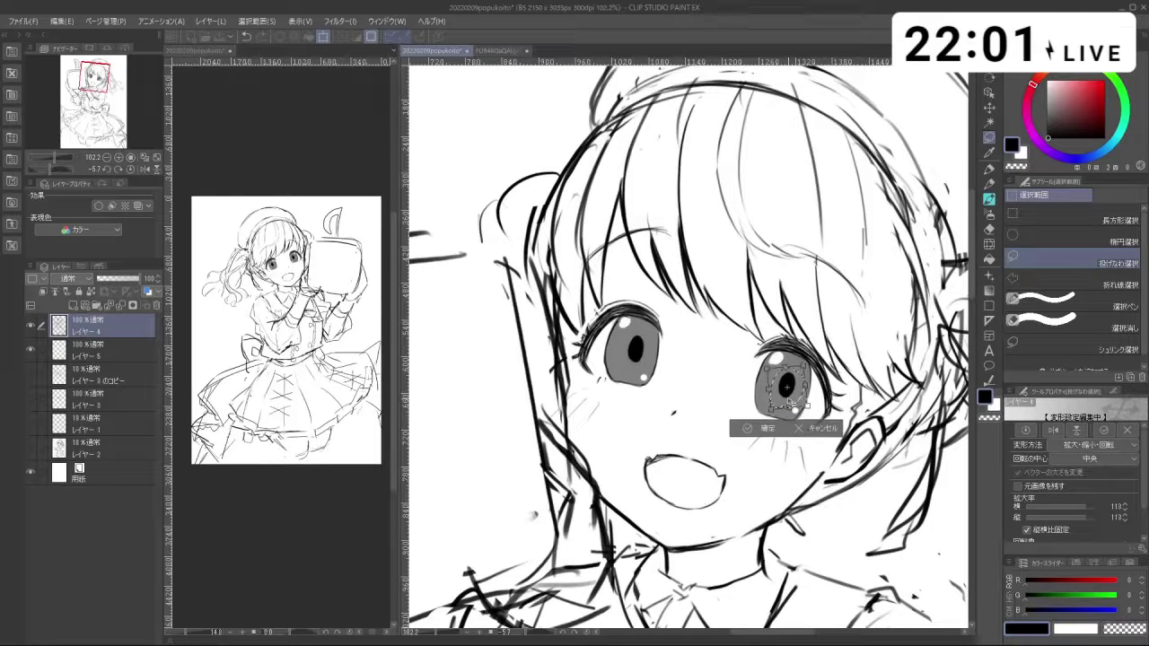
{"action": "left_click", "coordinate": [762, 431]}
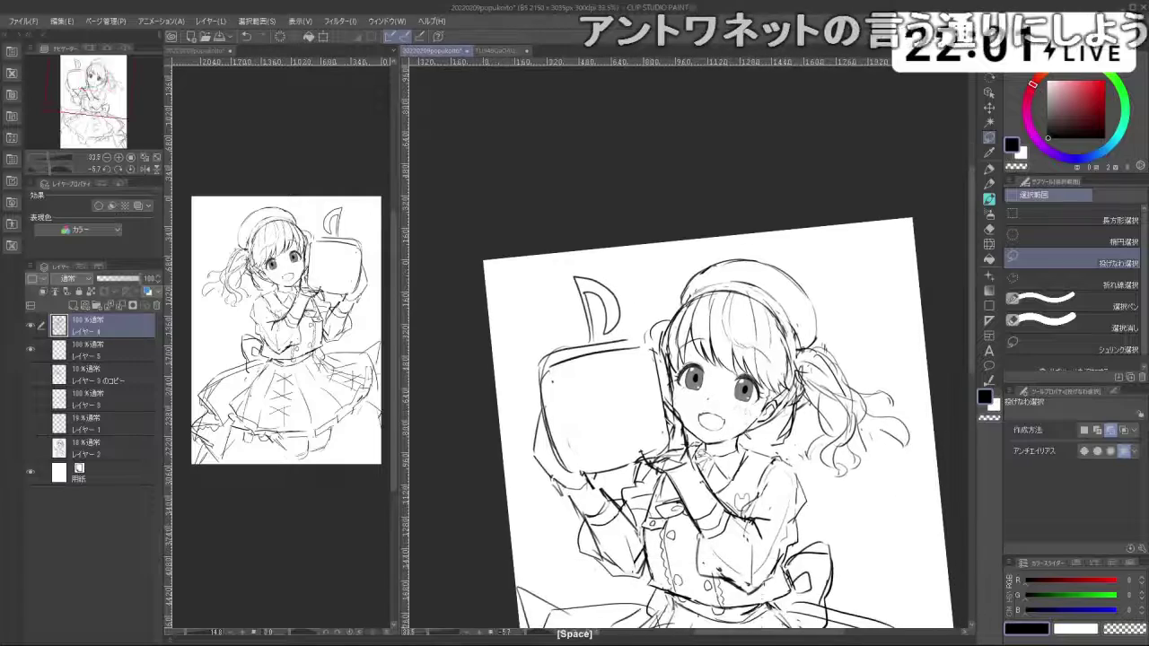
{"action": "key", "text": "ctrl+z"}
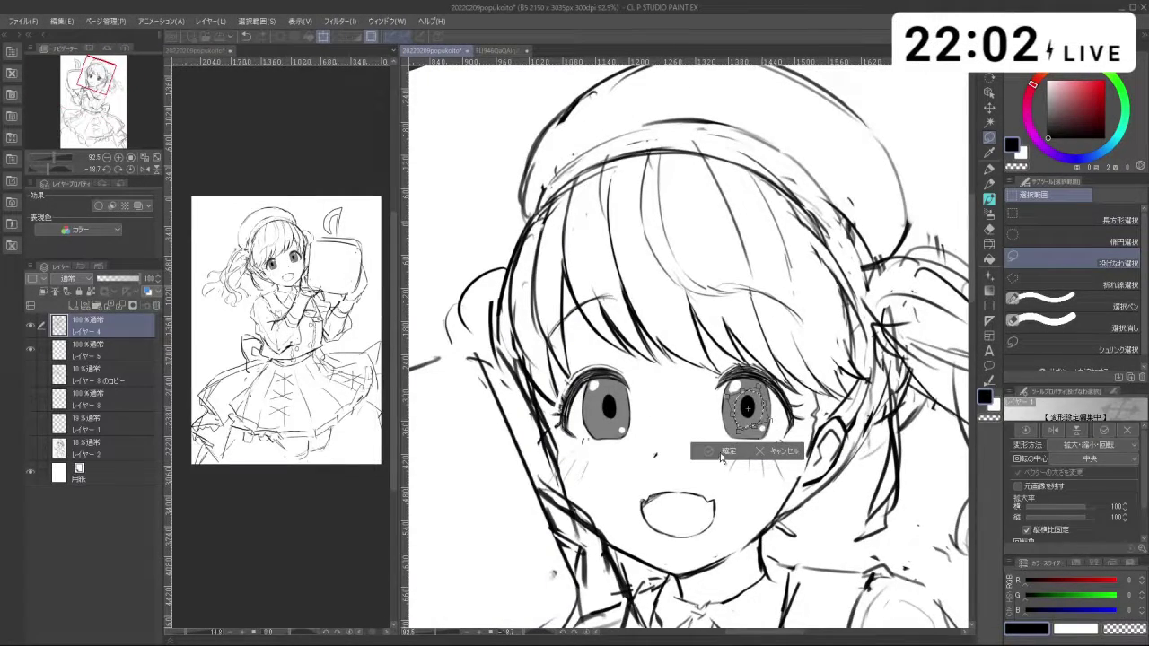
{"action": "left_click", "coordinate": [724, 452]}
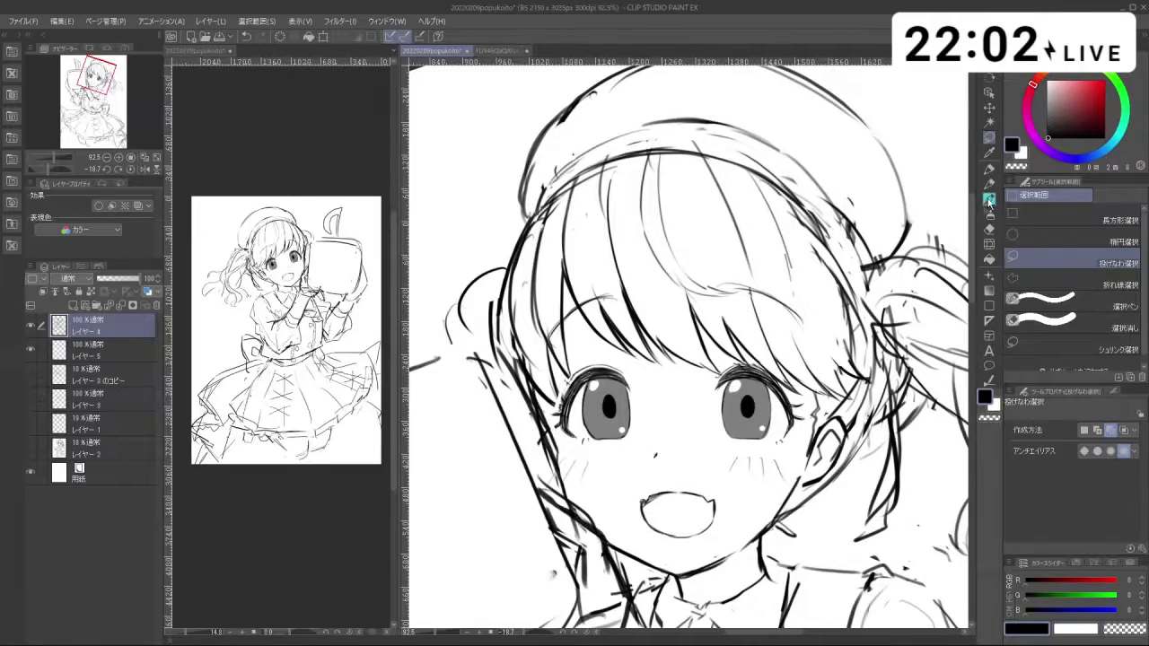
Step: Return to the watercolour line brush, set its size to 11.7, and try clean-up strokes along the cheek beside the sign
{"action": "left_click", "coordinate": [988, 201]}
{"action": "mouse_move", "coordinate": [852, 339]}
{"action": "left_mouse_down"}
{"action": "mouse_move", "coordinate": [781, 341]}
{"action": "mouse_move", "coordinate": [734, 261]}
{"action": "mouse_move", "coordinate": [611, 287]}
{"action": "mouse_move", "coordinate": [593, 363]}
{"action": "mouse_move", "coordinate": [751, 422]}
{"action": "mouse_move", "coordinate": [787, 360]}
{"action": "mouse_move", "coordinate": [779, 308]}
{"action": "left_mouse_up"}
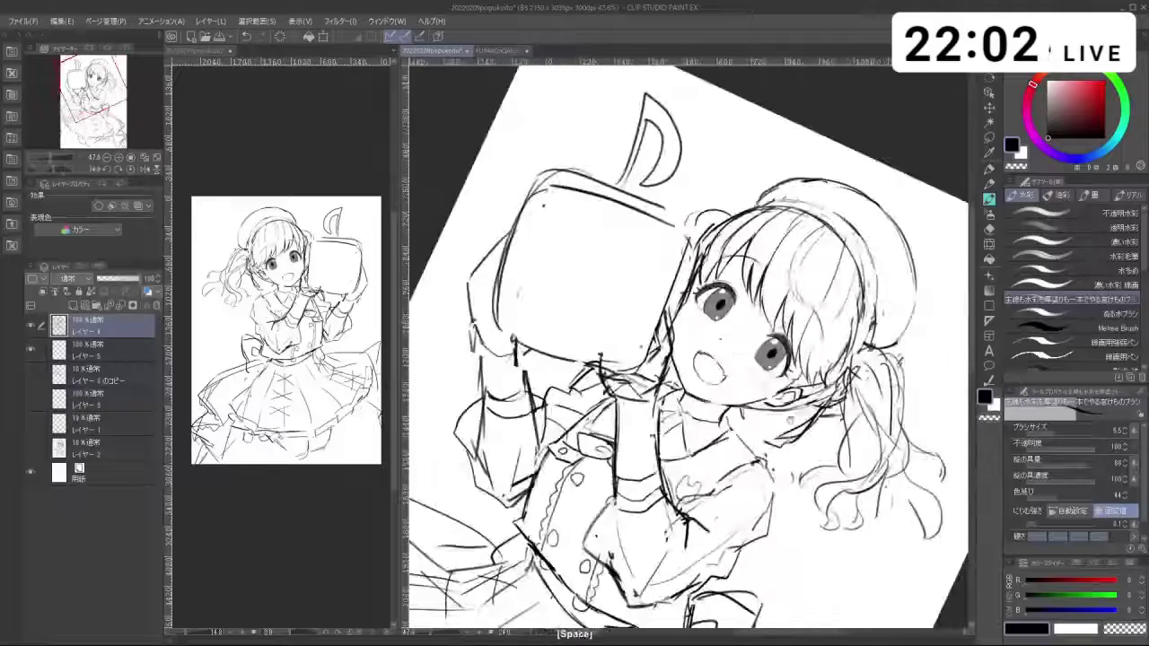
{"action": "left_click_drag", "start_coordinate": [781, 449], "coordinate": [797, 394]}
{"action": "left_click_drag", "start_coordinate": [752, 354], "coordinate": [835, 353]}
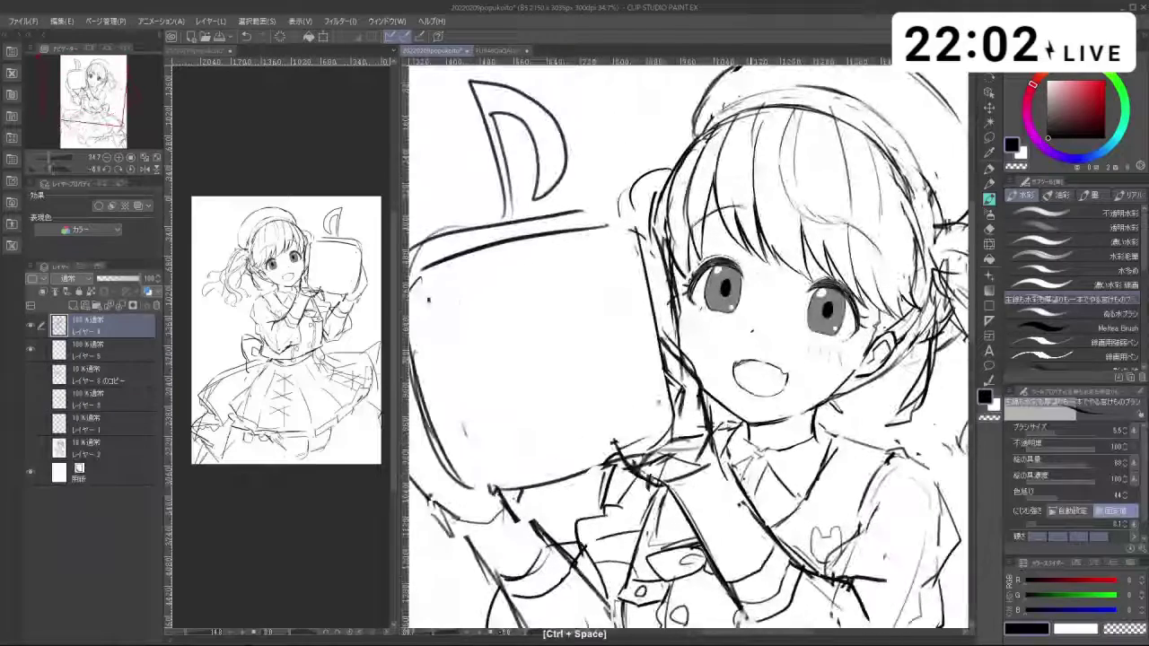
{"action": "key", "text": "c"}
{"action": "left_click_drag", "start_coordinate": [679, 343], "coordinate": [684, 343]}
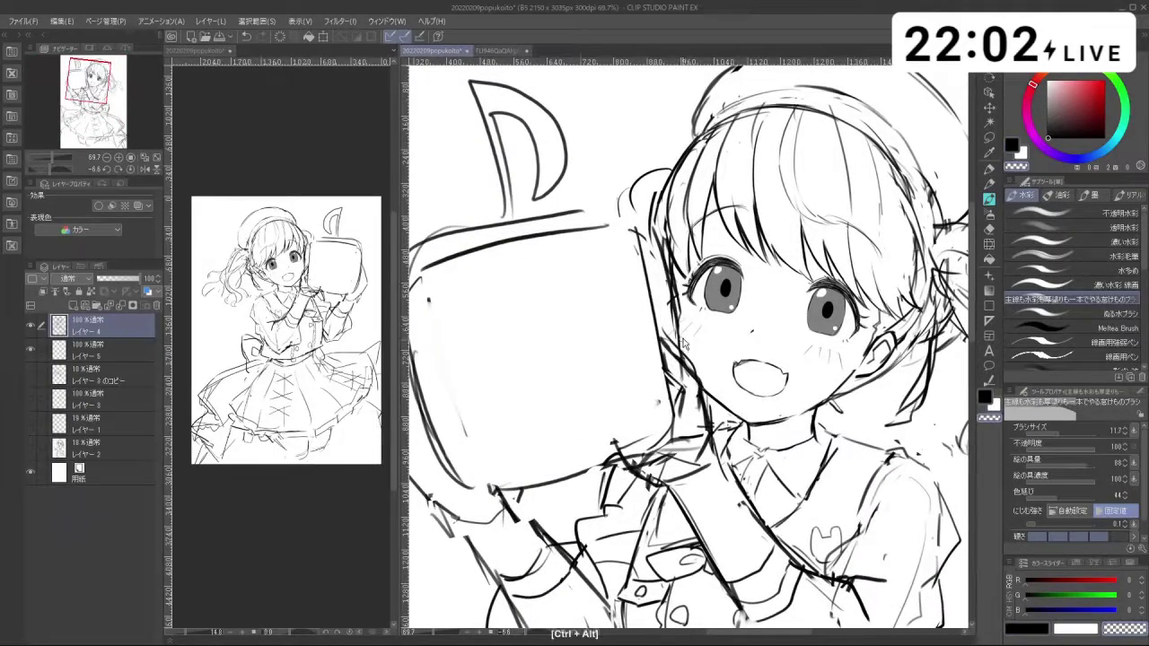
{"action": "key", "text": "ctrl+z"}
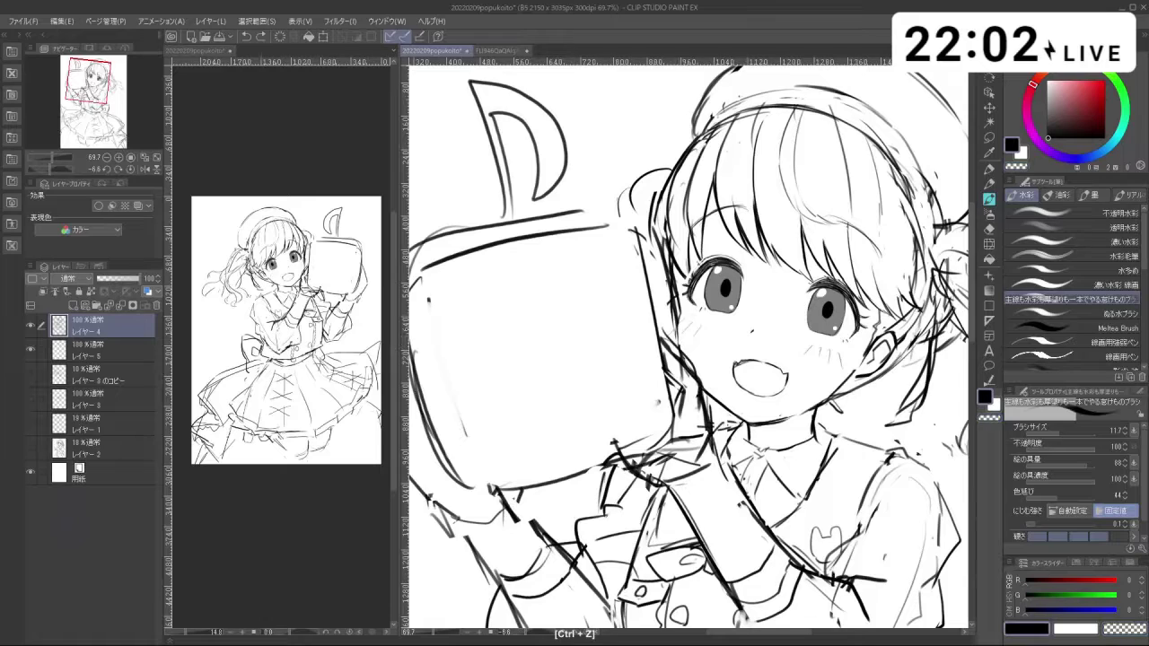
{"action": "key", "text": "c"}
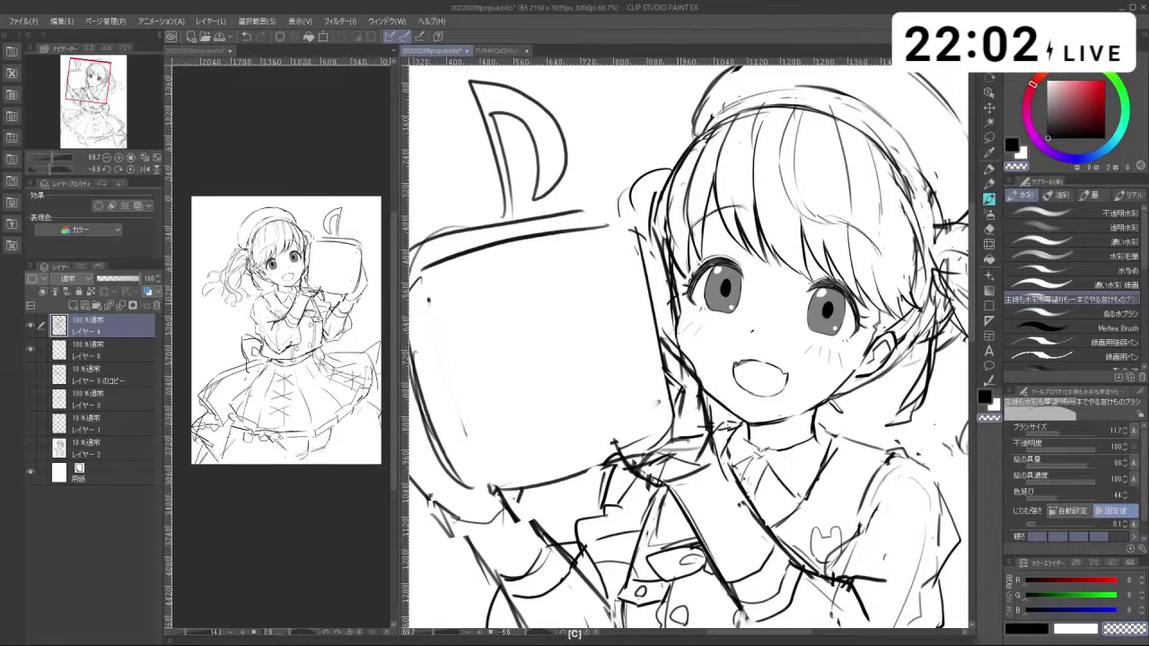
{"action": "key", "text": "c"}
Step: Try a retouch around the neck and collar, alternating black and transparent colour, and undo the last stroke
{"action": "mouse_move", "coordinate": [607, 295]}
{"action": "left_mouse_down"}
{"action": "mouse_move", "coordinate": [634, 428]}
{"action": "mouse_move", "coordinate": [711, 442]}
{"action": "mouse_move", "coordinate": [781, 381]}
{"action": "mouse_move", "coordinate": [740, 263]}
{"action": "mouse_move", "coordinate": [658, 254]}
{"action": "mouse_move", "coordinate": [600, 307]}
{"action": "mouse_move", "coordinate": [713, 377]}
{"action": "mouse_move", "coordinate": [676, 319]}
{"action": "left_mouse_up"}
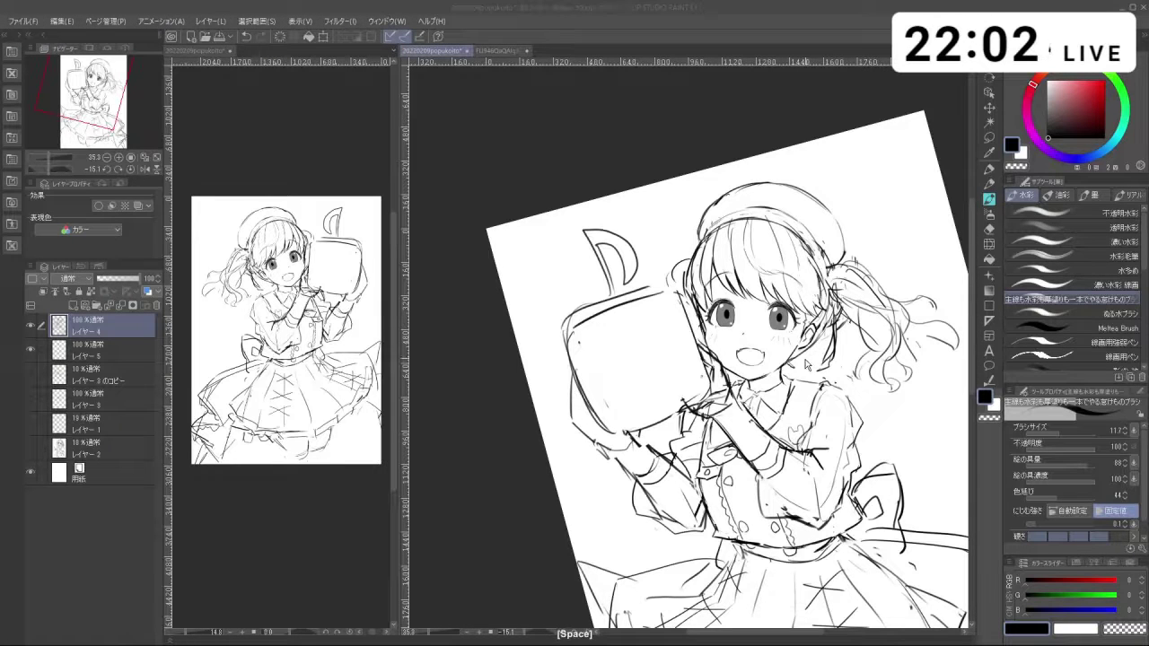
{"action": "left_click_drag", "start_coordinate": [780, 374], "coordinate": [830, 377]}
{"action": "key", "text": "c"}
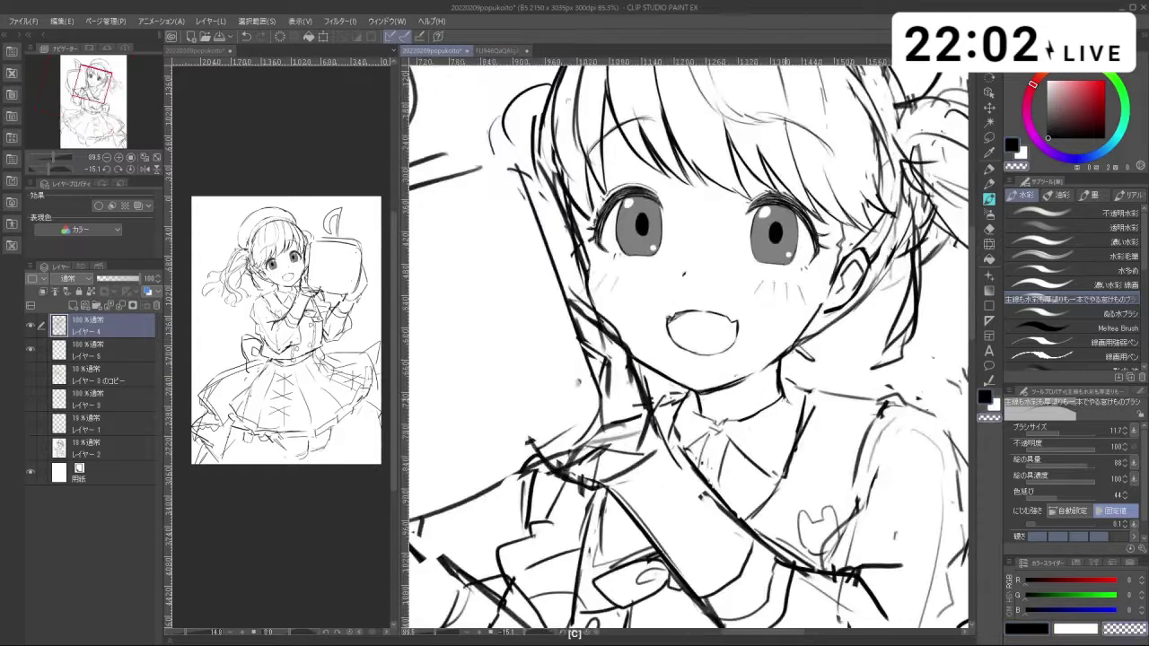
{"action": "key", "text": "c"}
{"action": "key", "text": "ctrl+z"}
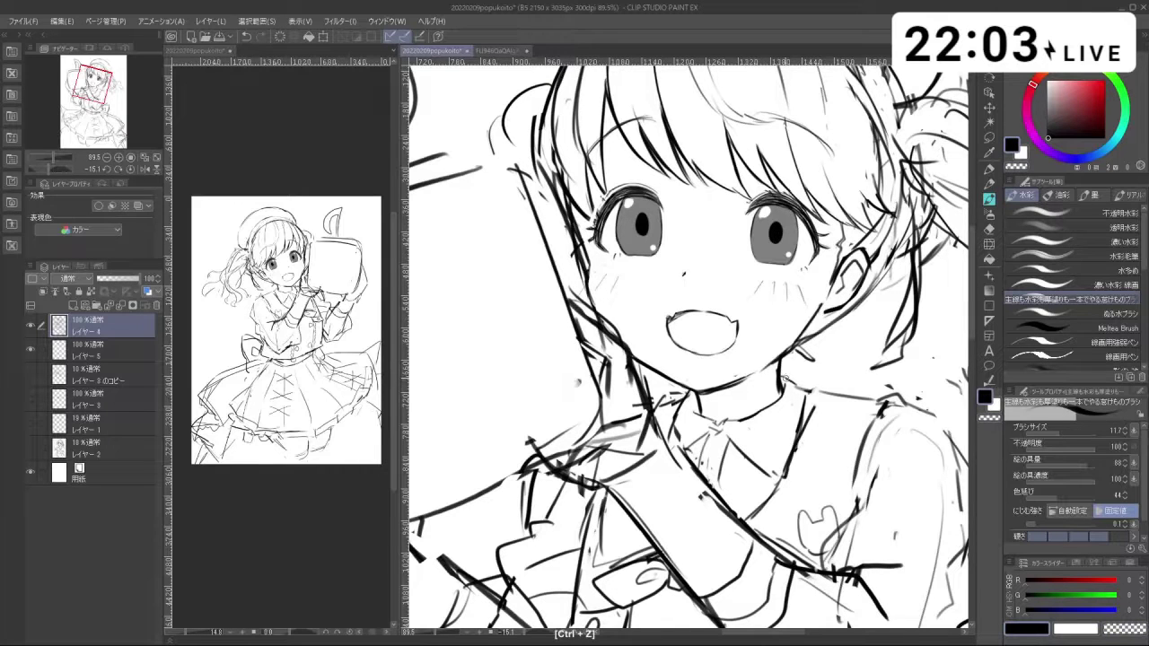
Step: Refine the vest's neckline edge beside the collar with the canvas rotated, alternating black and transparent colour and undoing unwanted strokes
{"action": "mouse_move", "coordinate": [784, 377]}
{"action": "left_mouse_down"}
{"action": "mouse_move", "coordinate": [799, 389]}
{"action": "mouse_move", "coordinate": [779, 400]}
{"action": "mouse_move", "coordinate": [743, 339]}
{"action": "mouse_move", "coordinate": [778, 518]}
{"action": "left_mouse_up"}
{"action": "left_click_drag", "start_coordinate": [741, 339], "coordinate": [779, 339]}
{"action": "left_click_drag", "start_coordinate": [701, 515], "coordinate": [537, 271]}
{"action": "key", "text": "c"}
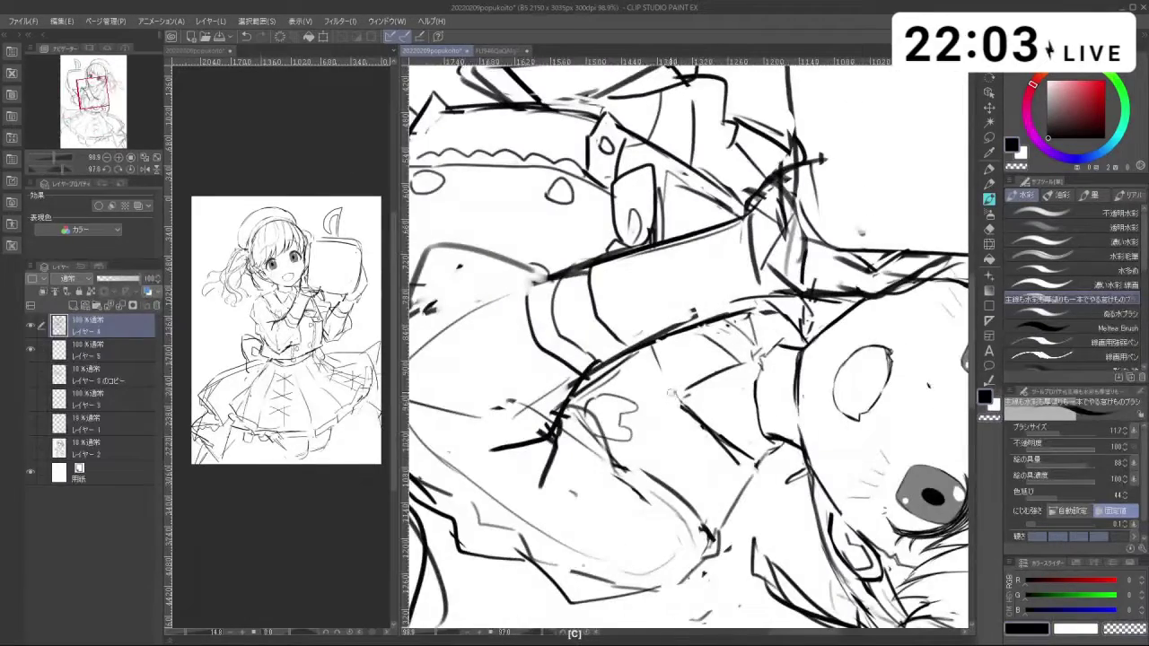
{"action": "key", "text": "ctrl+z"}
{"action": "left_click_drag", "start_coordinate": [655, 349], "coordinate": [686, 405]}
{"action": "mouse_move", "coordinate": [718, 449]}
{"action": "left_mouse_down"}
{"action": "mouse_move", "coordinate": [787, 307]}
{"action": "mouse_move", "coordinate": [743, 254]}
{"action": "mouse_move", "coordinate": [731, 284]}
{"action": "mouse_move", "coordinate": [738, 229]}
{"action": "left_mouse_up"}
{"action": "key", "text": "c"}
{"action": "key", "text": "ctrl+z"}
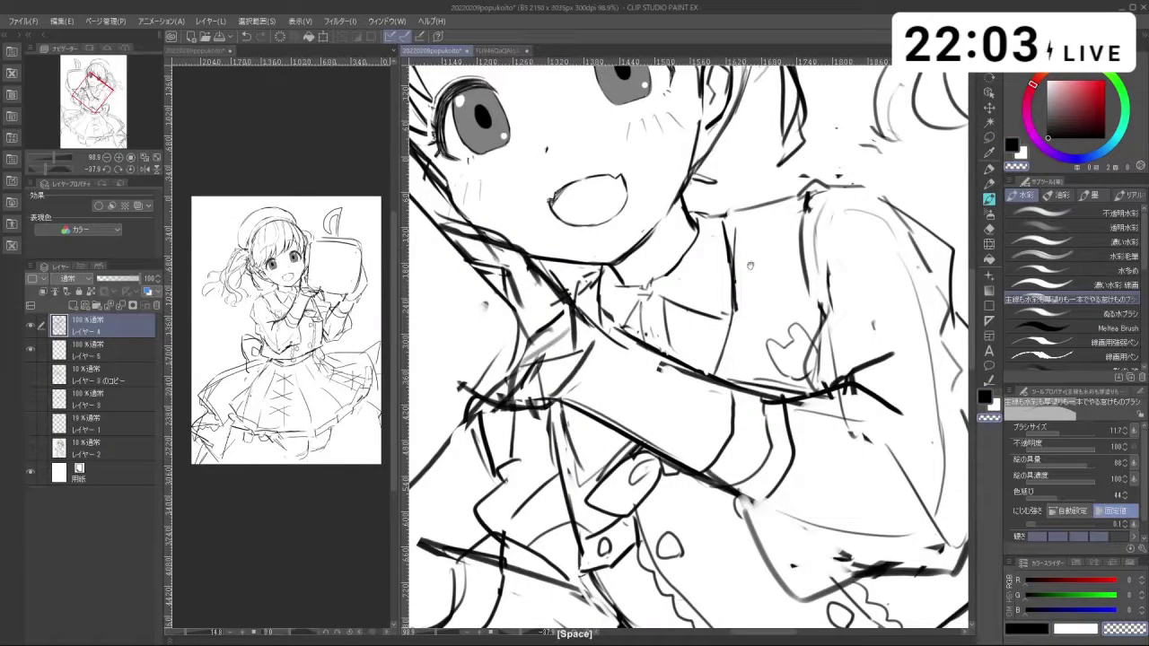
Step: Return to black and check the collar and vest lines up close and against the whole upper body
{"action": "left_click_drag", "start_coordinate": [771, 273], "coordinate": [821, 251]}
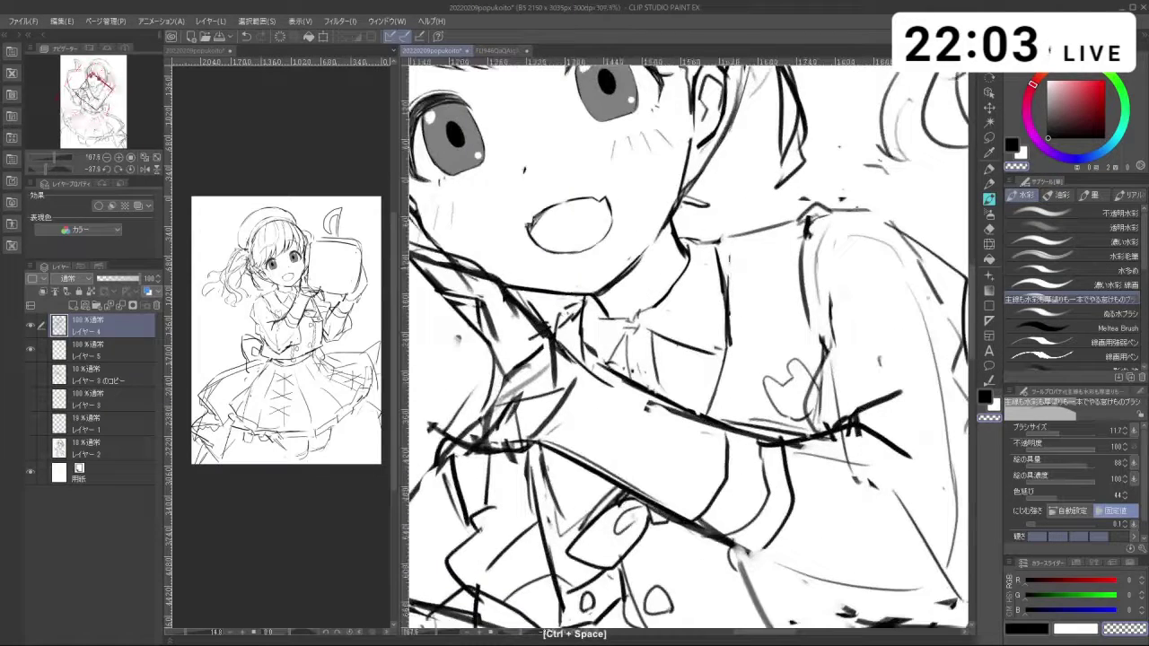
{"action": "key", "text": "c"}
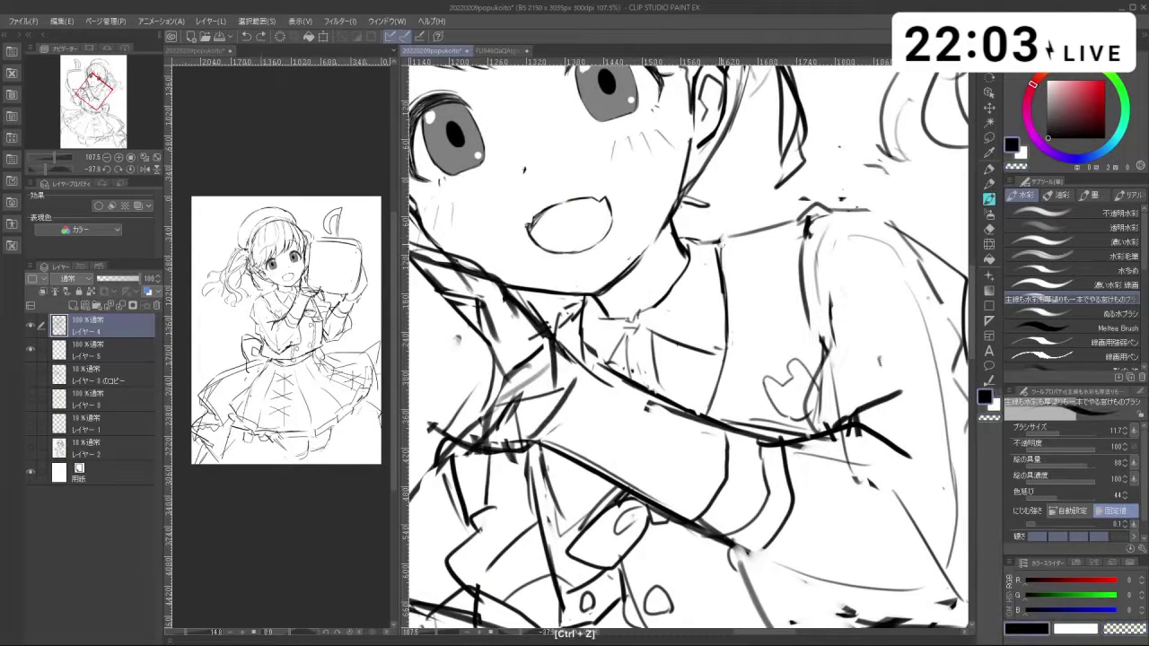
{"action": "left_click_drag", "start_coordinate": [786, 321], "coordinate": [718, 321]}
{"action": "left_click_drag", "start_coordinate": [800, 457], "coordinate": [674, 504]}
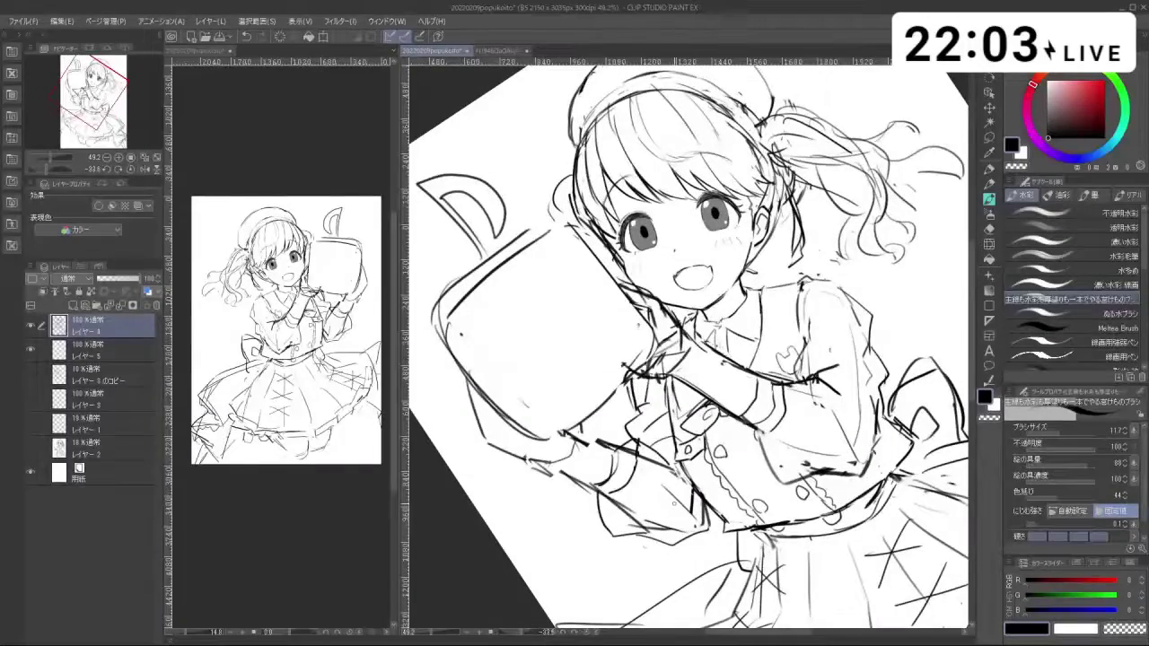
{"action": "left_click_drag", "start_coordinate": [833, 406], "coordinate": [788, 467]}
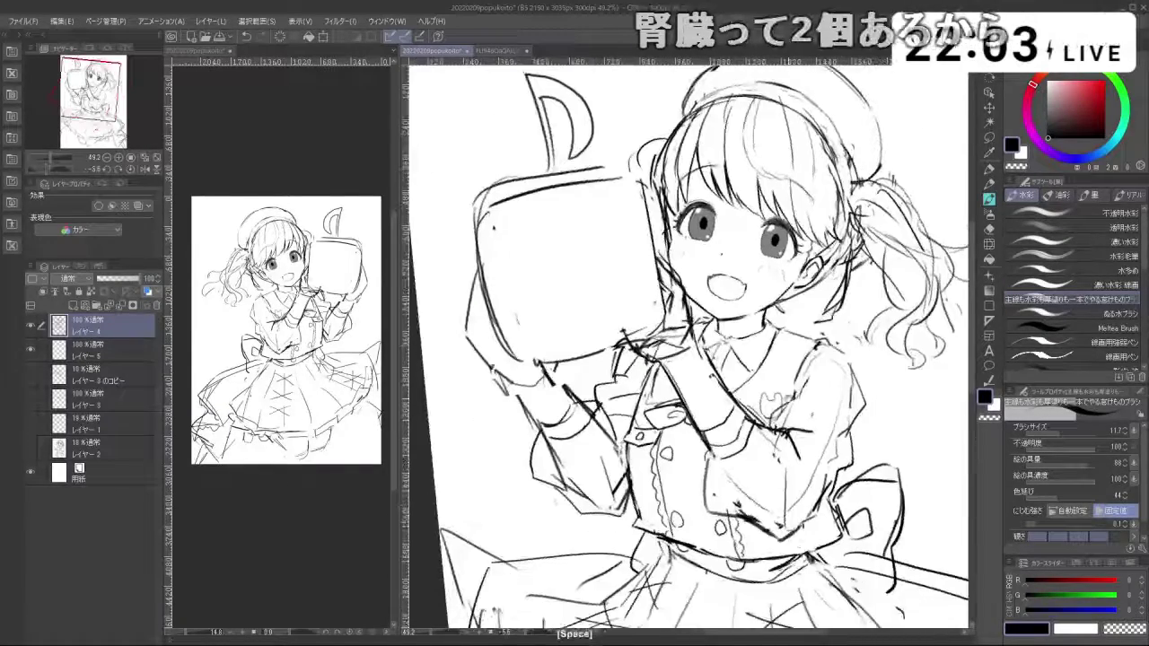
{"action": "left_click_drag", "start_coordinate": [754, 391], "coordinate": [740, 392]}
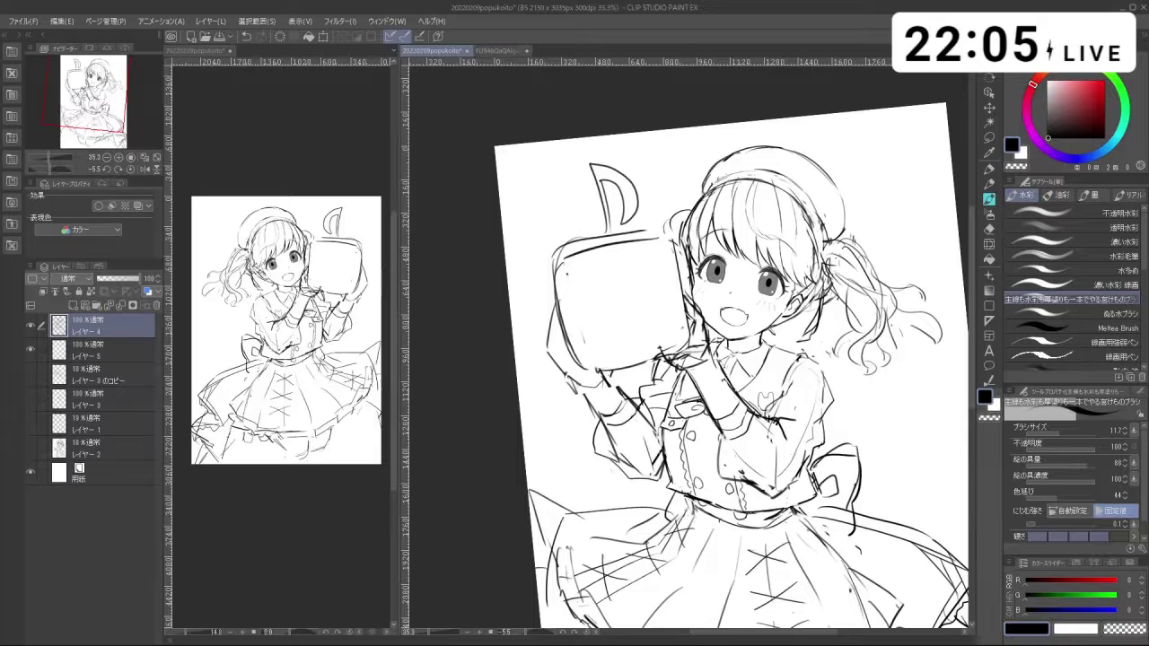
Step: Erase stray lines around the raised hand below the sign using transparent colour at size 49.3, undoing unwanted strokes
{"action": "key", "text": "ctrl+z"}
{"action": "key", "text": "c"}
{"action": "mouse_move", "coordinate": [670, 367]}
{"action": "left_mouse_down"}
{"action": "mouse_move", "coordinate": [681, 368]}
{"action": "mouse_move", "coordinate": [672, 364]}
{"action": "left_mouse_up"}
{"action": "key", "text": "ctrl+z"}
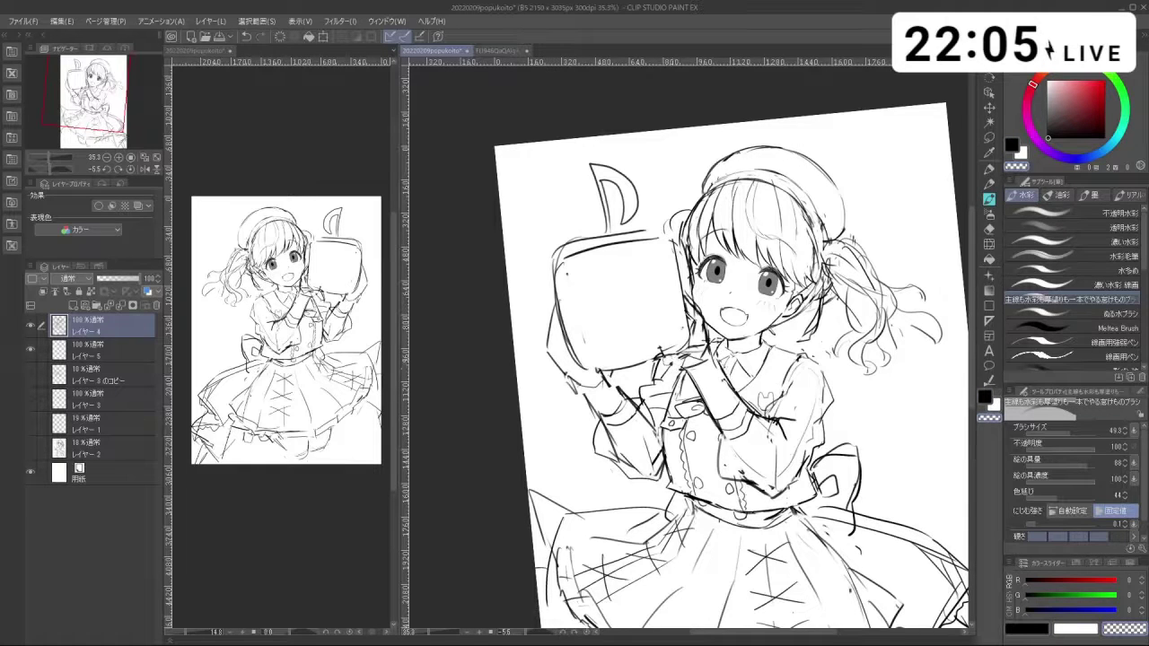
{"action": "key", "text": "ctrl+z"}
{"action": "left_click_drag", "start_coordinate": [706, 352], "coordinate": [689, 372]}
{"action": "key", "text": "ctrl+z"}
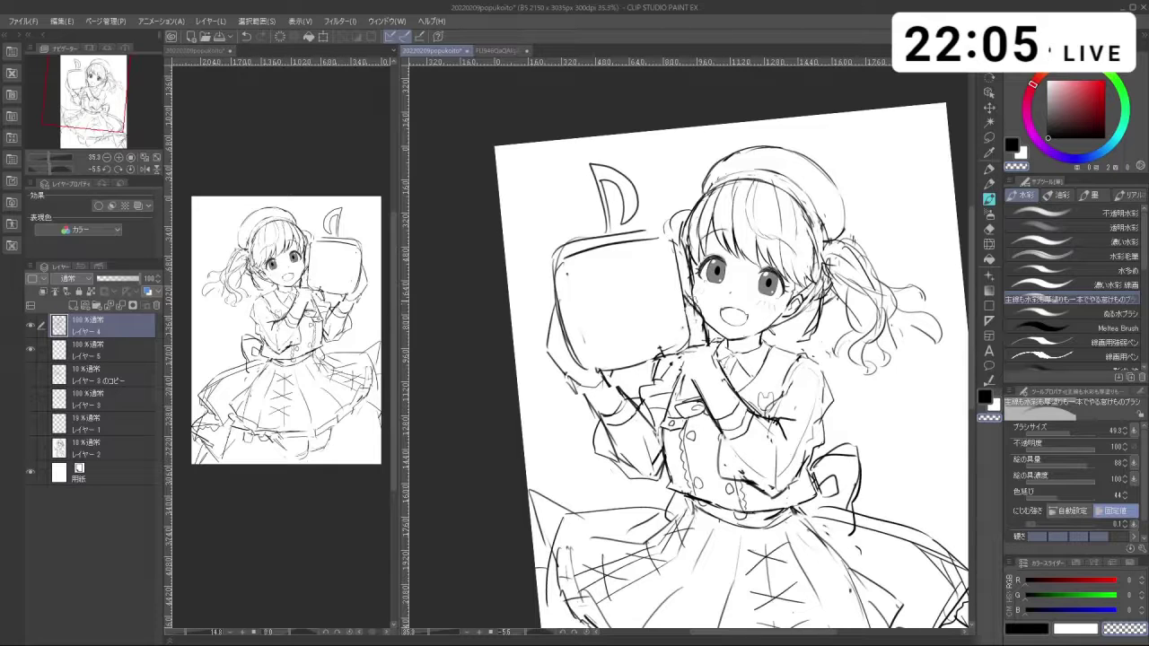
Step: Clean up the lines between the sign and the cheek, alternating black and transparent colour and setting the brush size to 19.9
{"action": "left_click_drag", "start_coordinate": [707, 301], "coordinate": [709, 303]}
{"action": "key", "text": "ctrl+z"}
{"action": "mouse_move", "coordinate": [706, 304]}
{"action": "left_mouse_down"}
{"action": "mouse_move", "coordinate": [669, 304]}
{"action": "mouse_move", "coordinate": [707, 325]}
{"action": "mouse_move", "coordinate": [657, 348]}
{"action": "mouse_move", "coordinate": [697, 425]}
{"action": "mouse_move", "coordinate": [749, 397]}
{"action": "left_mouse_up"}
{"action": "key", "text": "x"}
{"action": "mouse_move", "coordinate": [651, 376]}
{"action": "left_mouse_down", "text": "ctrl+alt"}
{"action": "mouse_move", "coordinate": [615, 376]}
{"action": "mouse_move", "coordinate": [621, 330]}
{"action": "left_mouse_up", "text": "ctrl+alt"}
{"action": "key", "text": "c"}
{"action": "left_click_drag", "start_coordinate": [686, 355], "coordinate": [680, 355], "text": "ctrl+alt"}
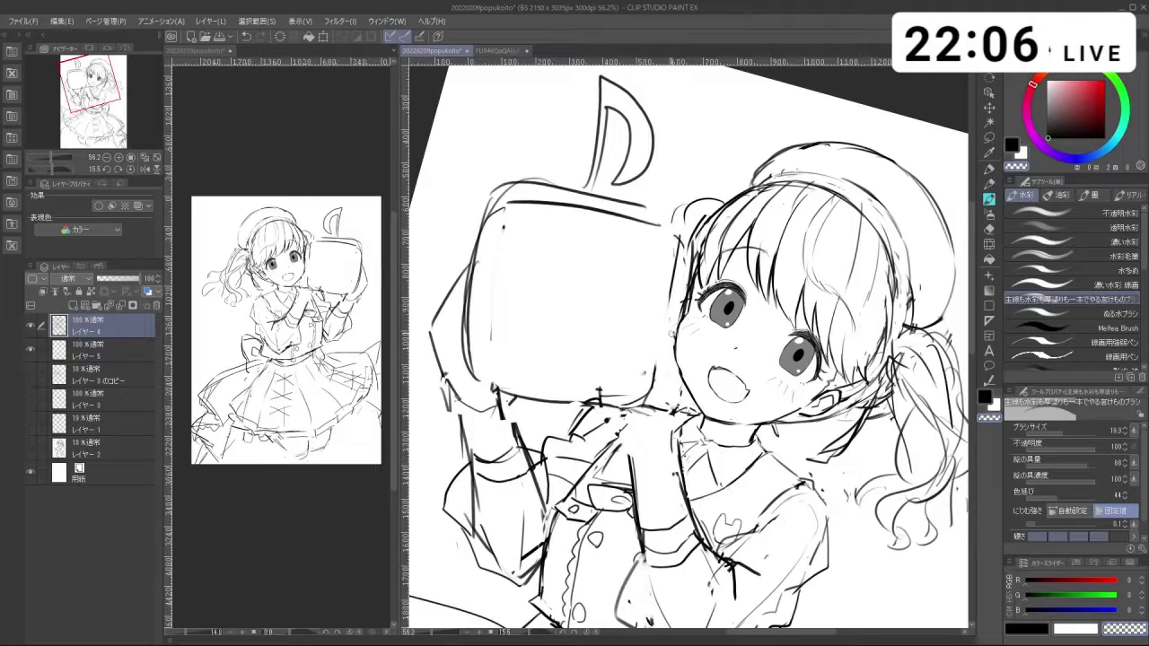
Step: Try retouching the sign's side edge beside the face with the canvas rotated, undoing the unwanted strokes
{"action": "left_click_drag", "start_coordinate": [674, 336], "coordinate": [821, 238]}
{"action": "key", "text": "ctrl+z"}
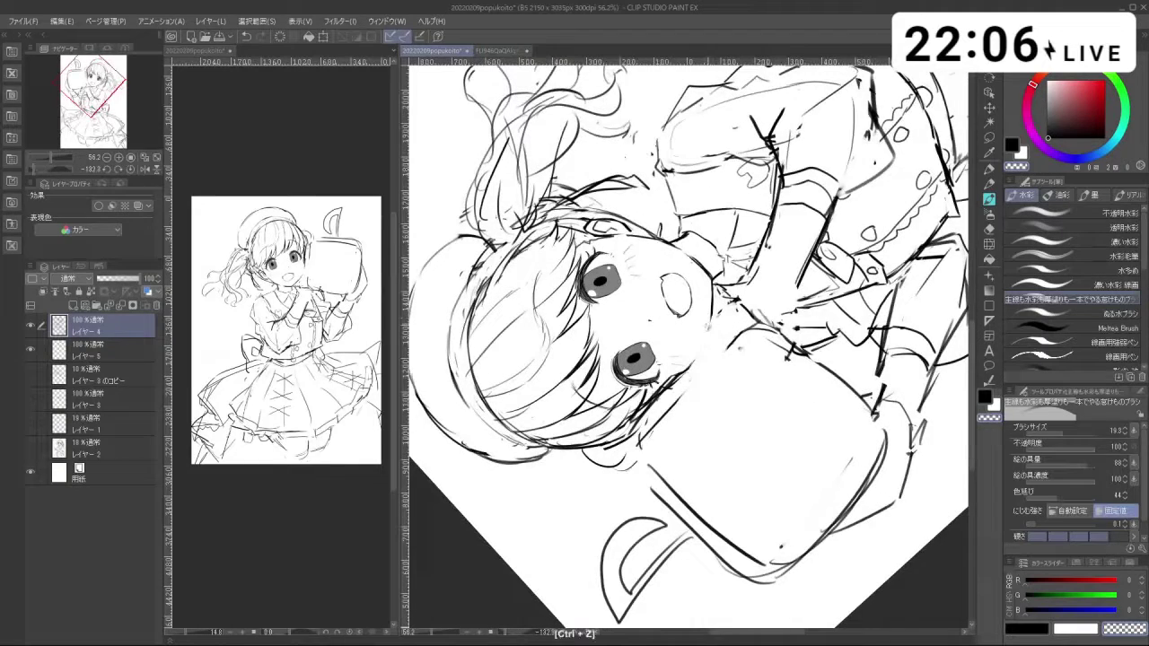
{"action": "key", "text": "c"}
{"action": "left_click_drag", "start_coordinate": [708, 340], "coordinate": [704, 343]}
{"action": "key", "text": "ctrl+z"}
{"action": "mouse_move", "coordinate": [684, 451]}
{"action": "left_mouse_down"}
{"action": "mouse_move", "coordinate": [720, 447]}
{"action": "mouse_move", "coordinate": [728, 218]}
{"action": "mouse_move", "coordinate": [648, 219]}
{"action": "left_mouse_up"}
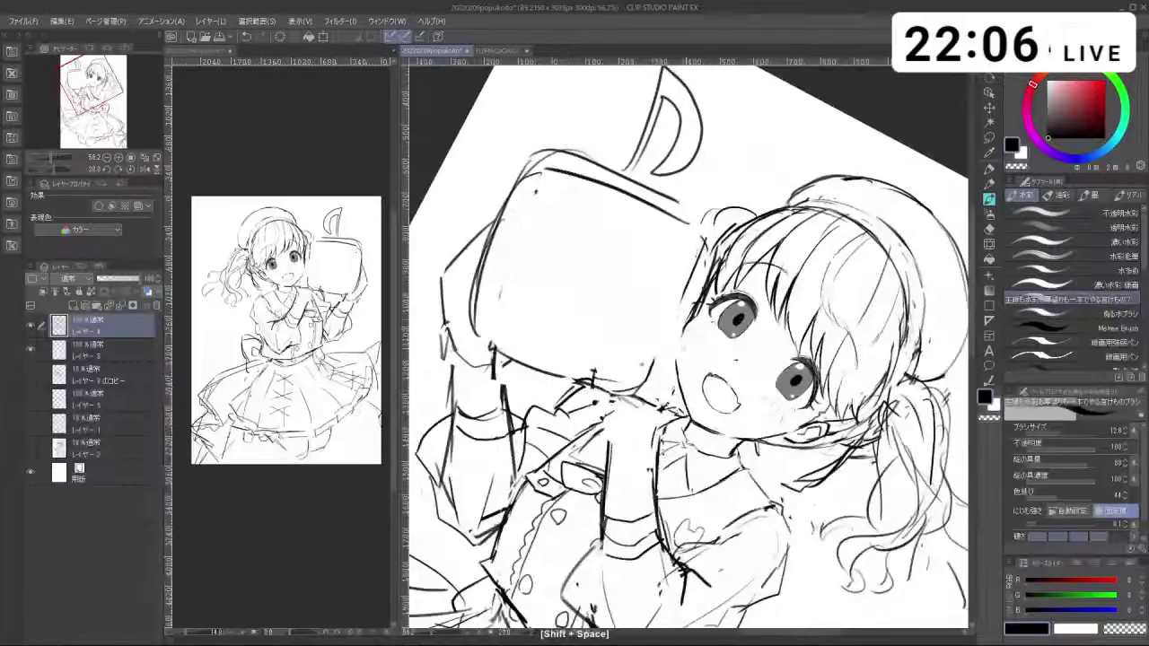
{"action": "mouse_move", "coordinate": [688, 325]}
{"action": "left_mouse_down"}
{"action": "mouse_move", "coordinate": [680, 344]}
{"action": "mouse_move", "coordinate": [705, 323]}
{"action": "left_mouse_up"}
{"action": "key", "text": "ctrl+z"}
Step: Retouch the sign's lower corner and the lines beside the chin up close, alternating black and transparent colour
{"action": "left_click_drag", "start_coordinate": [853, 285], "coordinate": [524, 303]}
{"action": "mouse_move", "coordinate": [699, 337]}
{"action": "left_mouse_down"}
{"action": "mouse_move", "coordinate": [736, 335]}
{"action": "mouse_move", "coordinate": [703, 351]}
{"action": "mouse_move", "coordinate": [702, 377]}
{"action": "left_mouse_up"}
{"action": "key", "text": "c"}
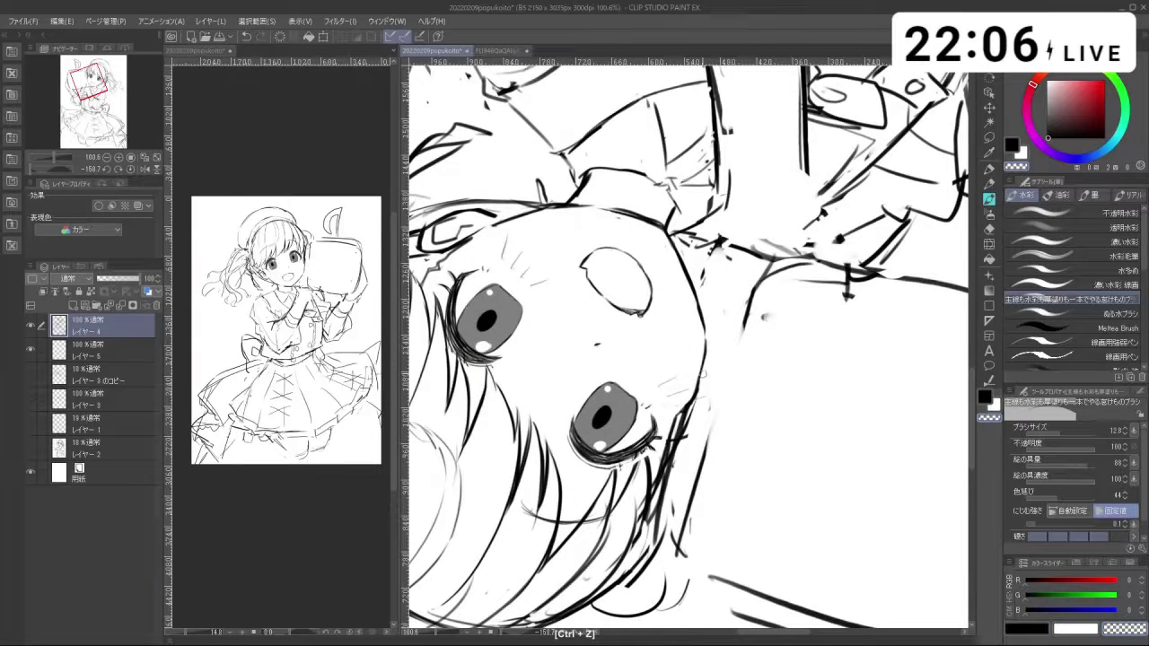
{"action": "left_click_drag", "start_coordinate": [763, 316], "coordinate": [673, 351]}
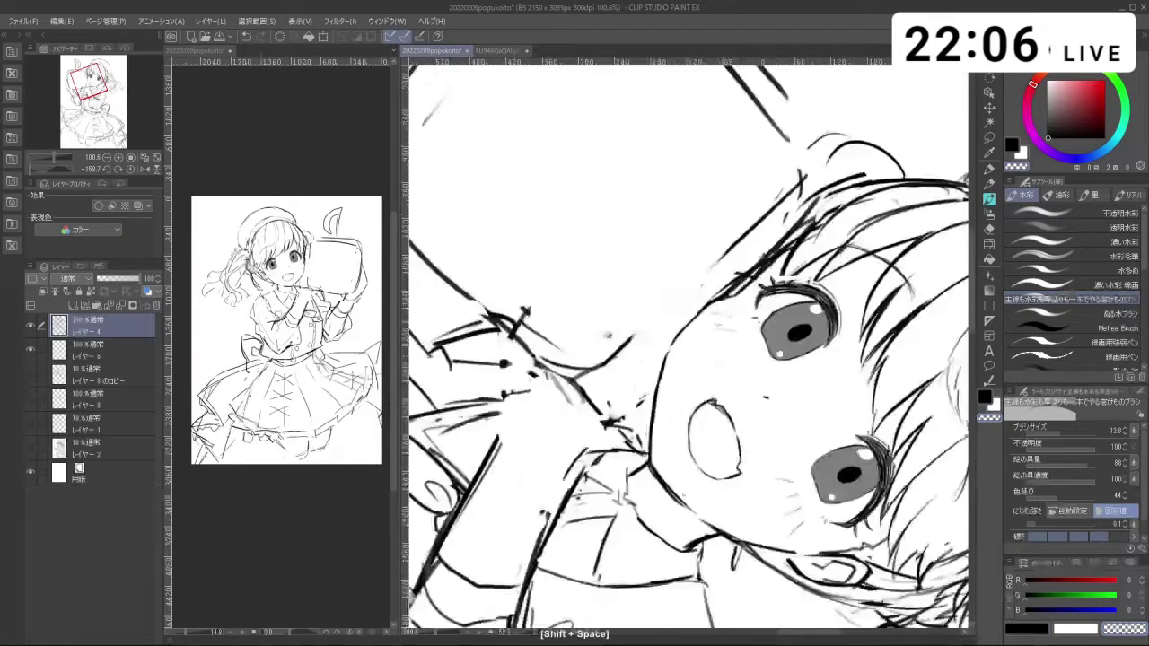
{"action": "key", "text": "c"}
{"action": "key", "text": "ctrl+z"}
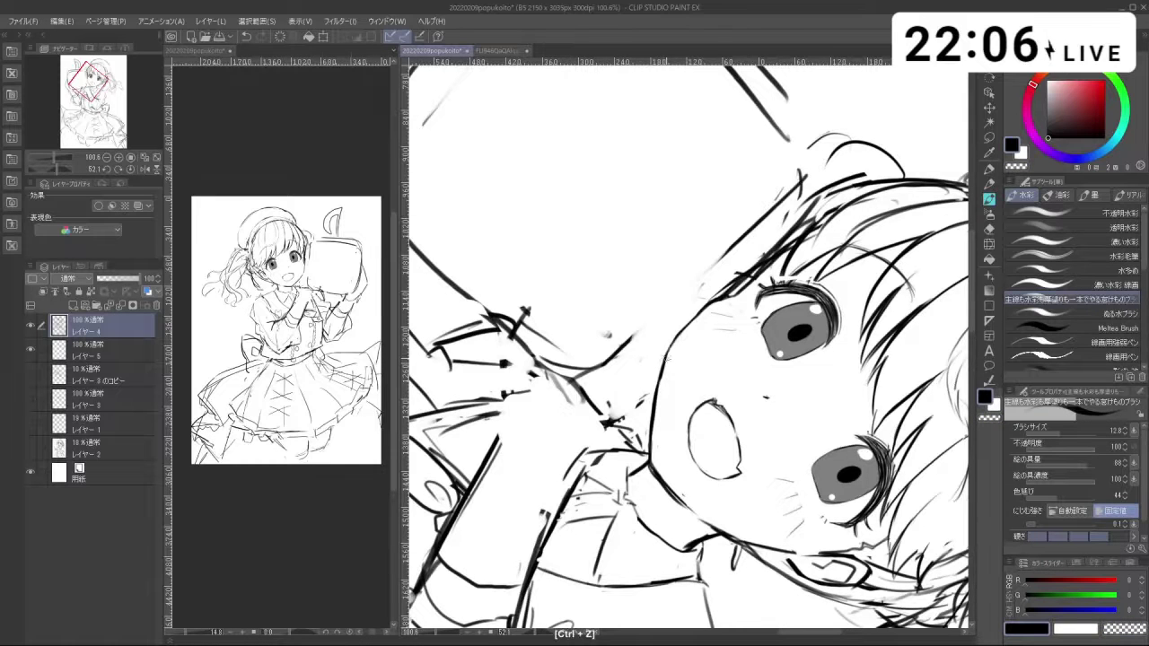
{"action": "left_click_drag", "start_coordinate": [635, 444], "coordinate": [705, 462]}
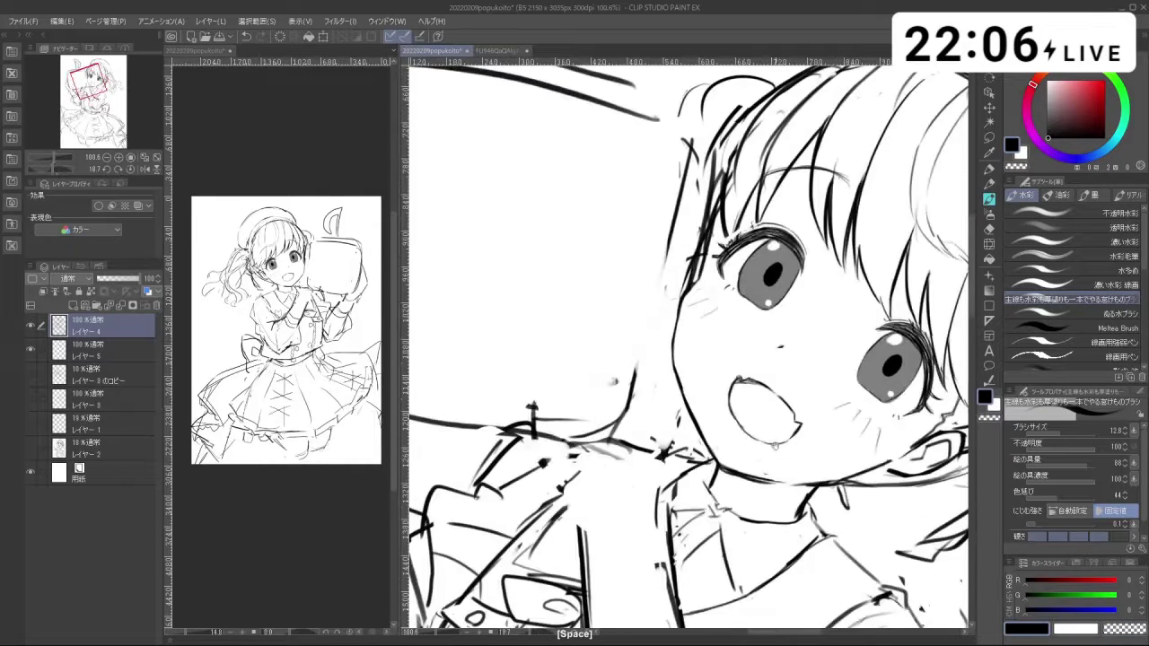
{"action": "left_click_drag", "start_coordinate": [776, 481], "coordinate": [700, 481]}
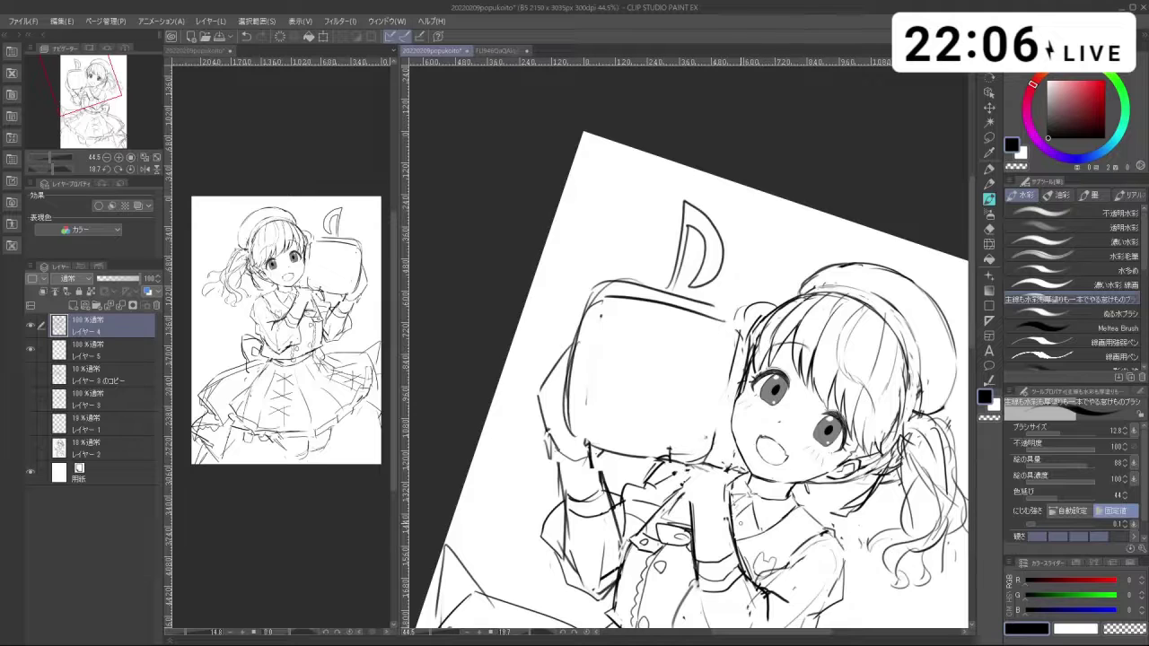
Step: Erase the finger lines inside the raised hand in front of the chest using transparent colour at size 44.9
{"action": "key", "text": "shift+space"}
{"action": "left_click_drag", "start_coordinate": [832, 496], "coordinate": [801, 510]}
{"action": "left_click_drag", "start_coordinate": [802, 510], "coordinate": [727, 366]}
{"action": "left_click_drag", "start_coordinate": [727, 365], "coordinate": [742, 402]}
{"action": "key", "text": "c"}
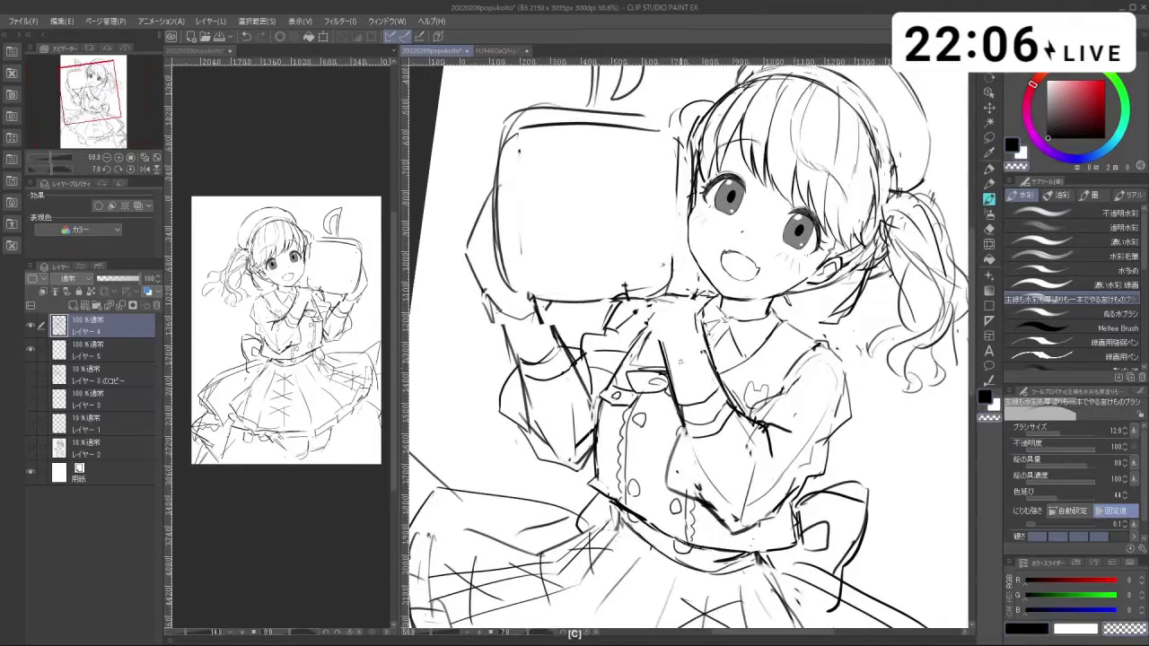
{"action": "mouse_move", "coordinate": [678, 359]}
{"action": "left_mouse_down"}
{"action": "mouse_move", "coordinate": [658, 340]}
{"action": "mouse_move", "coordinate": [660, 321]}
{"action": "mouse_move", "coordinate": [689, 344]}
{"action": "mouse_move", "coordinate": [689, 311]}
{"action": "mouse_move", "coordinate": [700, 341]}
{"action": "left_mouse_up"}
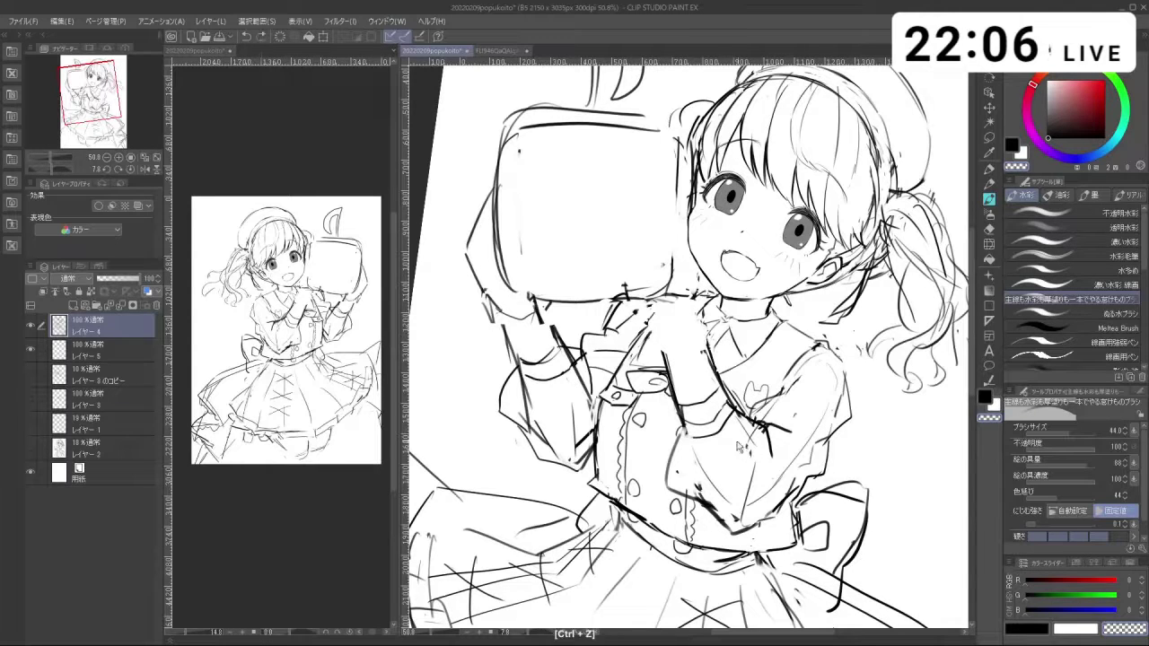
{"action": "left_click_drag", "start_coordinate": [754, 460], "coordinate": [705, 380]}
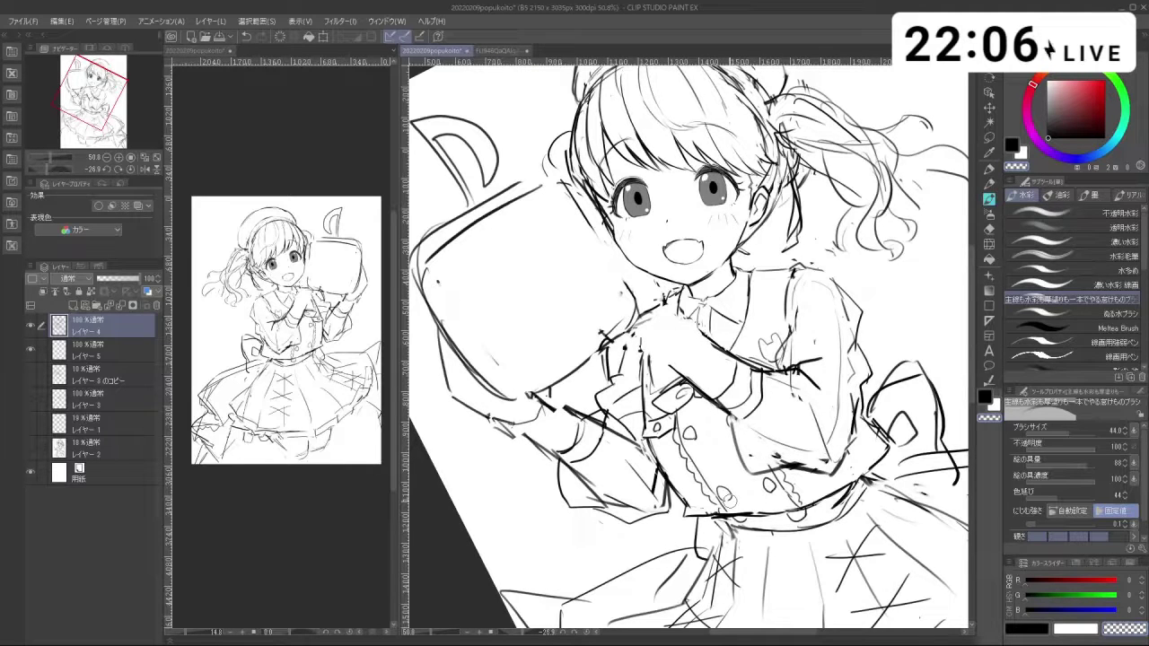
{"action": "left_click_drag", "start_coordinate": [727, 431], "coordinate": [689, 439]}
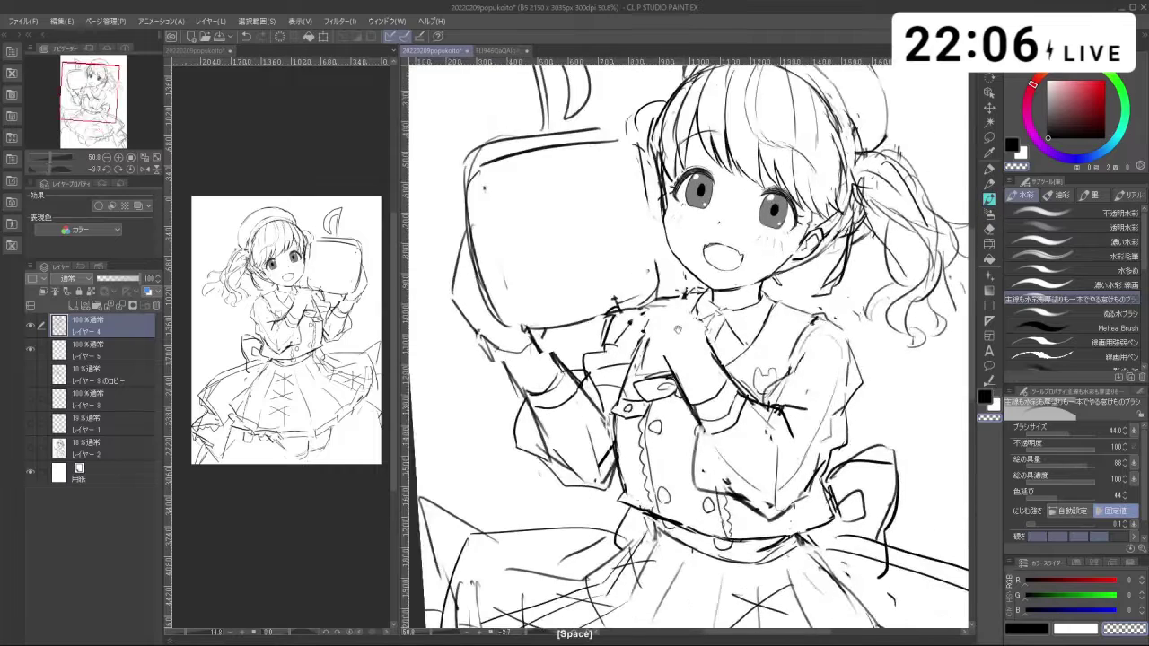
{"action": "left_click_drag", "start_coordinate": [660, 322], "coordinate": [659, 329]}
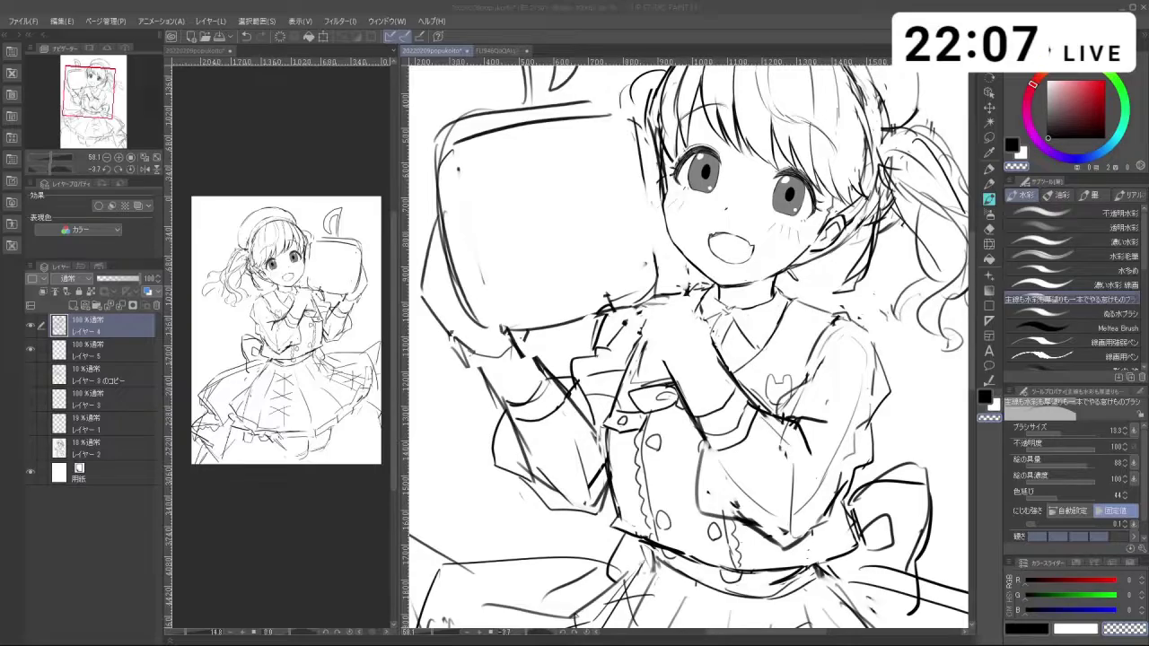
Step: Try black strokes over the hand and cuff in front of the chest with the canvas tilted, and undo them
{"action": "key", "text": "space"}
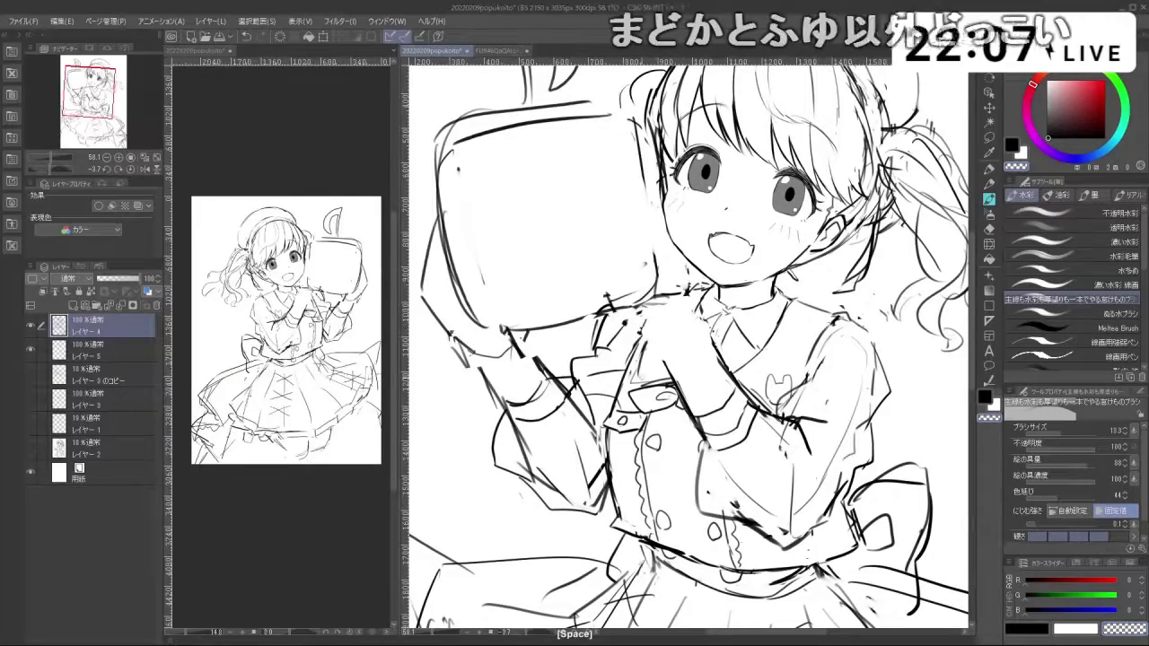
{"action": "key", "text": "shift+space"}
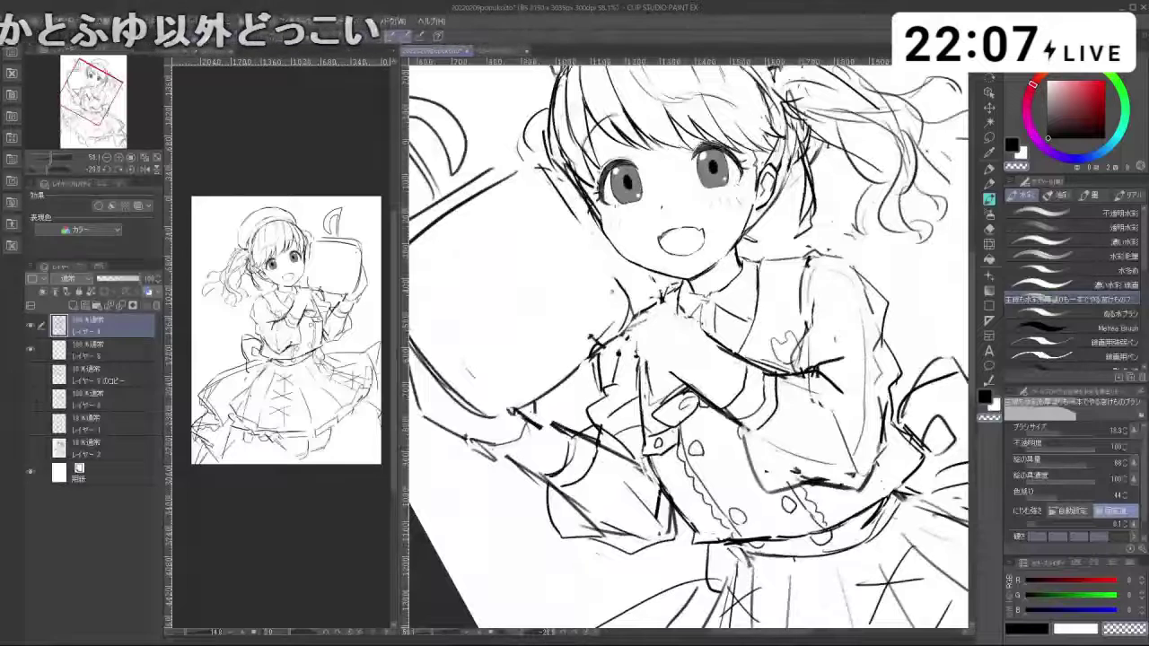
{"action": "key", "text": "c"}
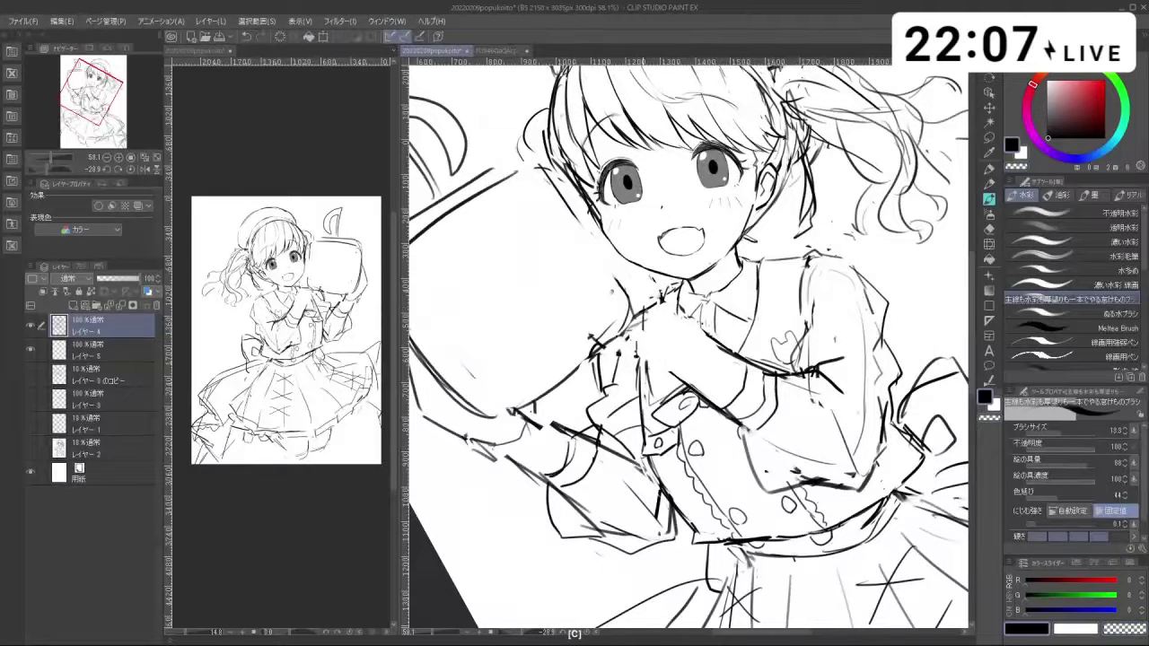
{"action": "key", "text": "ctrl+z"}
{"action": "left_click_drag", "start_coordinate": [656, 395], "coordinate": [711, 363]}
{"action": "key", "text": "ctrl+z"}
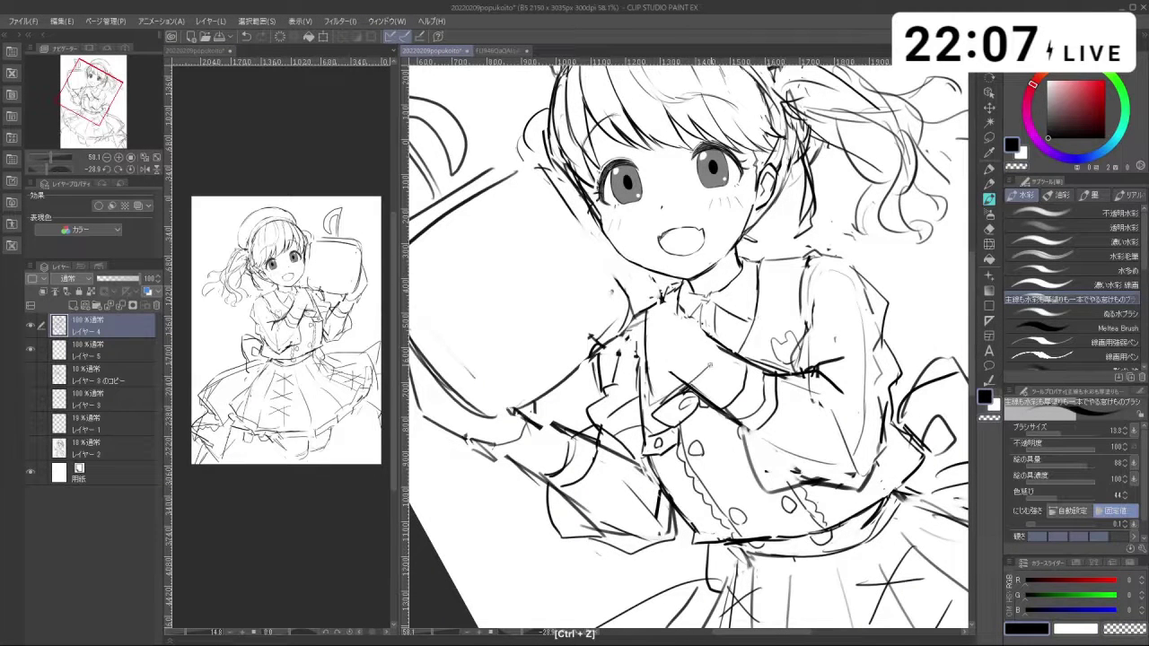
{"action": "mouse_move", "coordinate": [679, 315]}
{"action": "left_mouse_down"}
{"action": "mouse_move", "coordinate": [709, 358]}
{"action": "mouse_move", "coordinate": [749, 369]}
{"action": "mouse_move", "coordinate": [749, 392]}
{"action": "mouse_move", "coordinate": [714, 386]}
{"action": "mouse_move", "coordinate": [711, 355]}
{"action": "mouse_move", "coordinate": [727, 355]}
{"action": "left_mouse_up"}
{"action": "key", "text": "ctrl+z"}
{"action": "key", "text": "ctrl+z"}
{"action": "key", "text": "ctrl+z"}
{"action": "key", "text": "ctrl+z"}
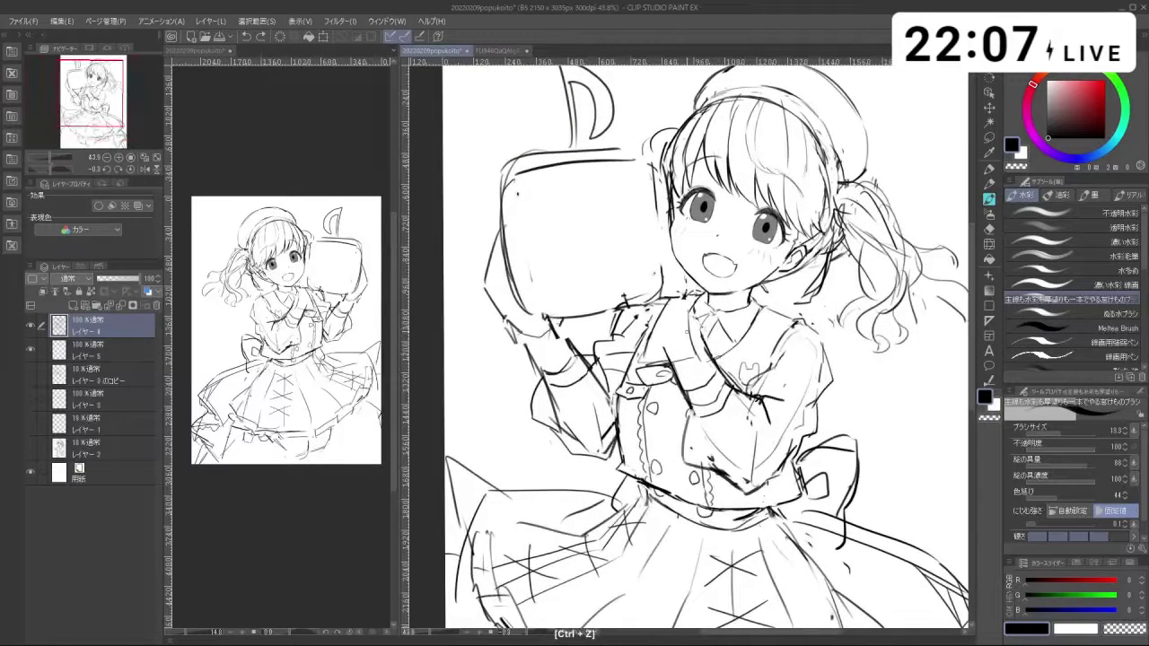
Step: Sketch the wide collar's lower edge across the chest above the cuff in black, undoing rejected strokes
{"action": "key", "text": "ctrl+z"}
{"action": "key", "text": "ctrl+z"}
{"action": "key", "text": "ctrl+z"}
{"action": "left_click_drag", "start_coordinate": [697, 361], "coordinate": [747, 335]}
{"action": "key", "text": "ctrl+z"}
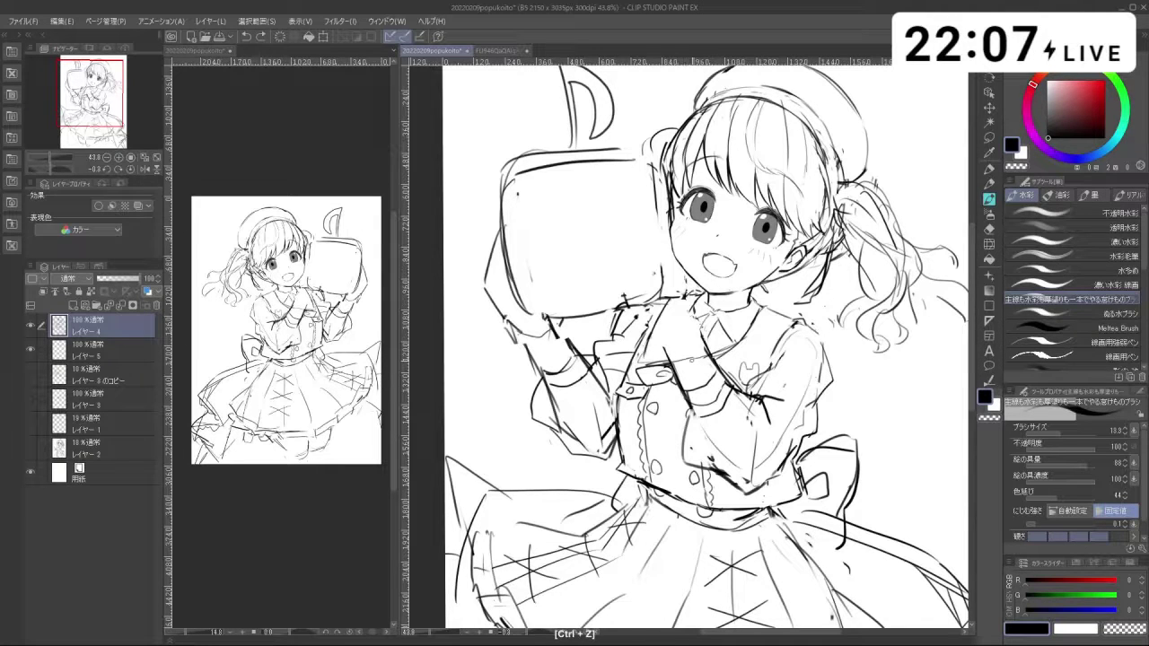
{"action": "key", "text": "c"}
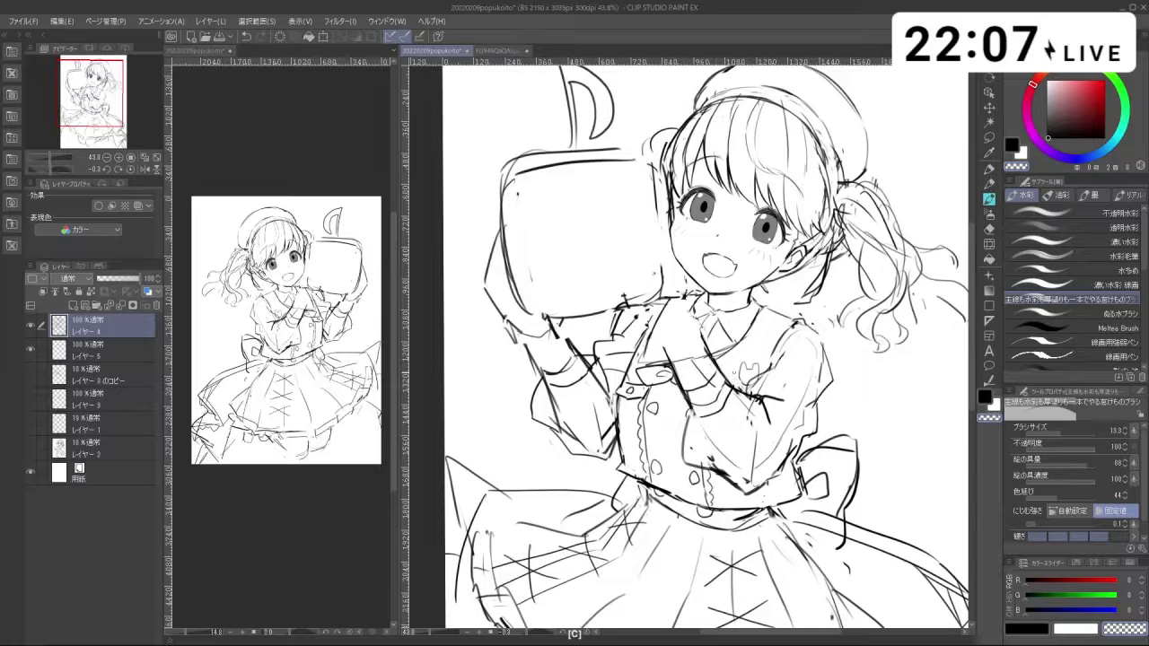
{"action": "key", "text": "shift+space"}
{"action": "left_click_drag", "start_coordinate": [731, 352], "coordinate": [730, 342]}
{"action": "key", "text": "c"}
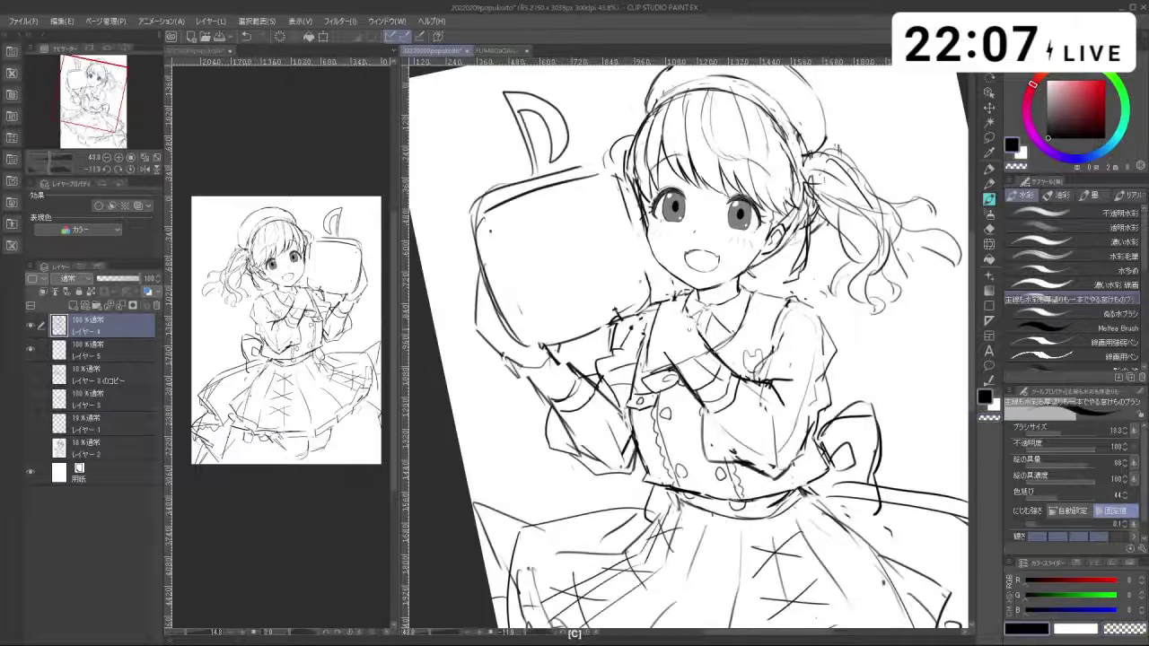
Step: Erase leftover hand lines around the collar and below the sign with transparent colour, and set the brush size to 11.6 in black
{"action": "key", "text": "ctrl+z"}
{"action": "key", "text": "c"}
{"action": "mouse_move", "coordinate": [611, 311]}
{"action": "left_mouse_down"}
{"action": "mouse_move", "coordinate": [604, 343]}
{"action": "mouse_move", "coordinate": [620, 372]}
{"action": "left_mouse_up"}
{"action": "mouse_move", "coordinate": [610, 381]}
{"action": "left_mouse_down"}
{"action": "mouse_move", "coordinate": [610, 368]}
{"action": "mouse_move", "coordinate": [610, 402]}
{"action": "mouse_move", "coordinate": [774, 301]}
{"action": "mouse_move", "coordinate": [631, 269]}
{"action": "mouse_move", "coordinate": [616, 284]}
{"action": "left_mouse_up"}
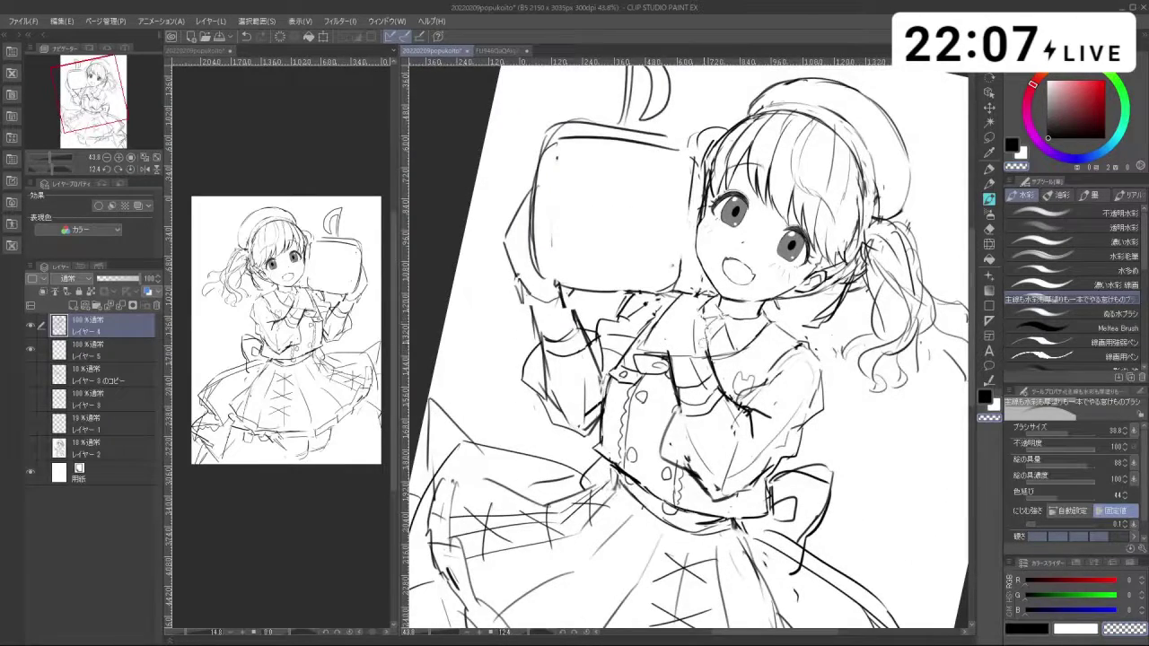
{"action": "left_click_drag", "start_coordinate": [698, 316], "coordinate": [697, 317]}
{"action": "key", "text": "c"}
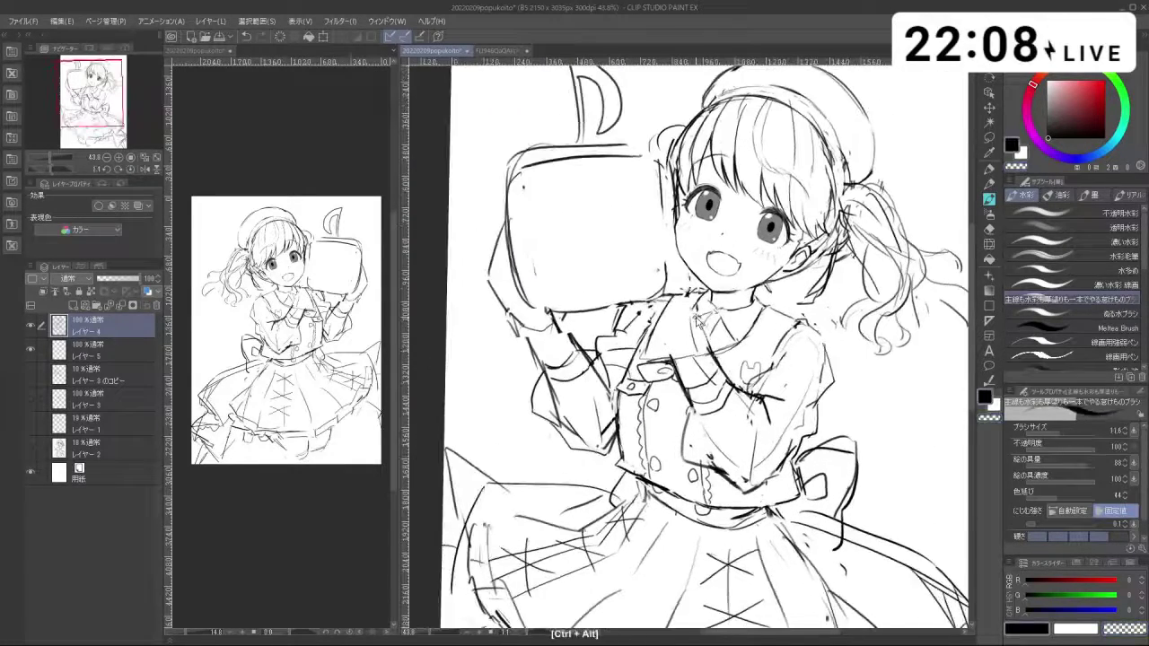
{"action": "key", "text": "c"}
{"action": "key", "text": "ctrl+z"}
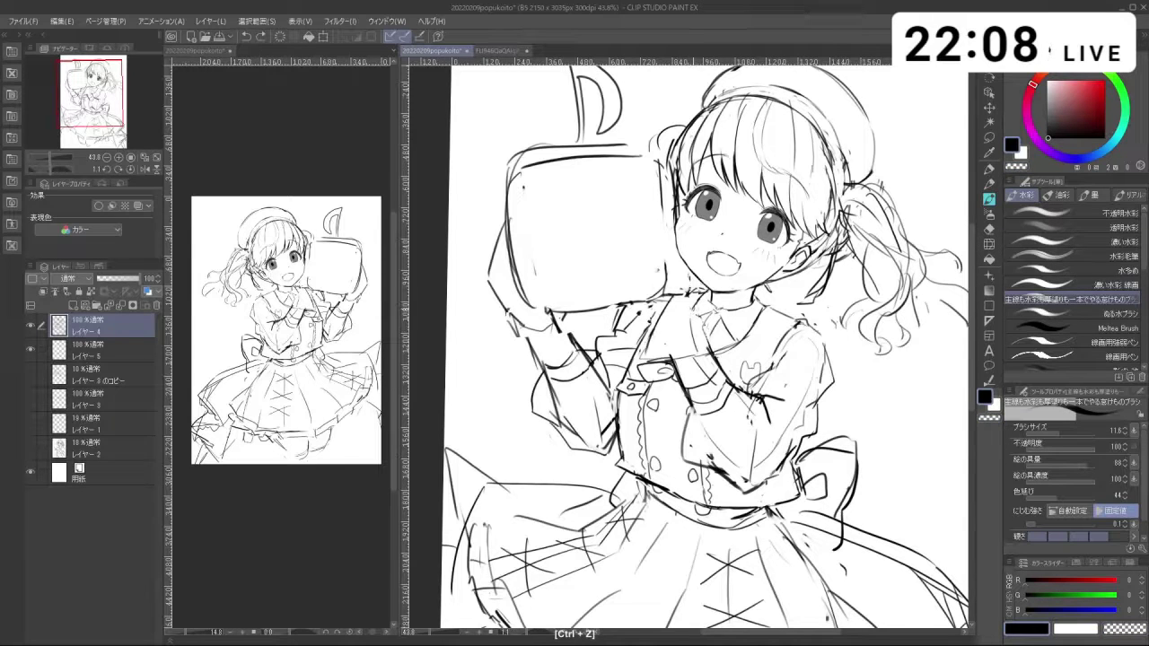
Step: Draw the inner shirt collar's edge at the neck in black and retouch it up close, undoing the last unwanted stroke
{"action": "left_click_drag", "start_coordinate": [694, 313], "coordinate": [702, 323]}
{"action": "key", "text": "shift+space"}
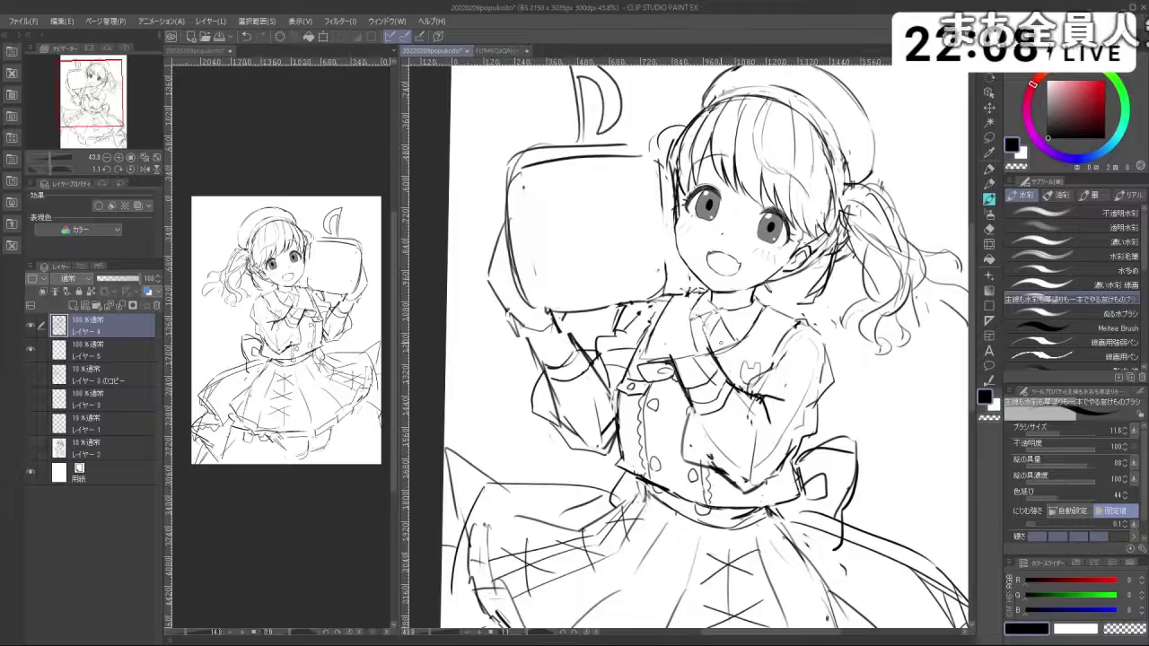
{"action": "key", "text": "ctrl+space"}
{"action": "key", "text": "space"}
{"action": "mouse_move", "coordinate": [727, 302]}
{"action": "left_mouse_down"}
{"action": "mouse_move", "coordinate": [729, 328]}
{"action": "mouse_move", "coordinate": [740, 318]}
{"action": "left_mouse_up"}
{"action": "key", "text": "ctrl+space"}
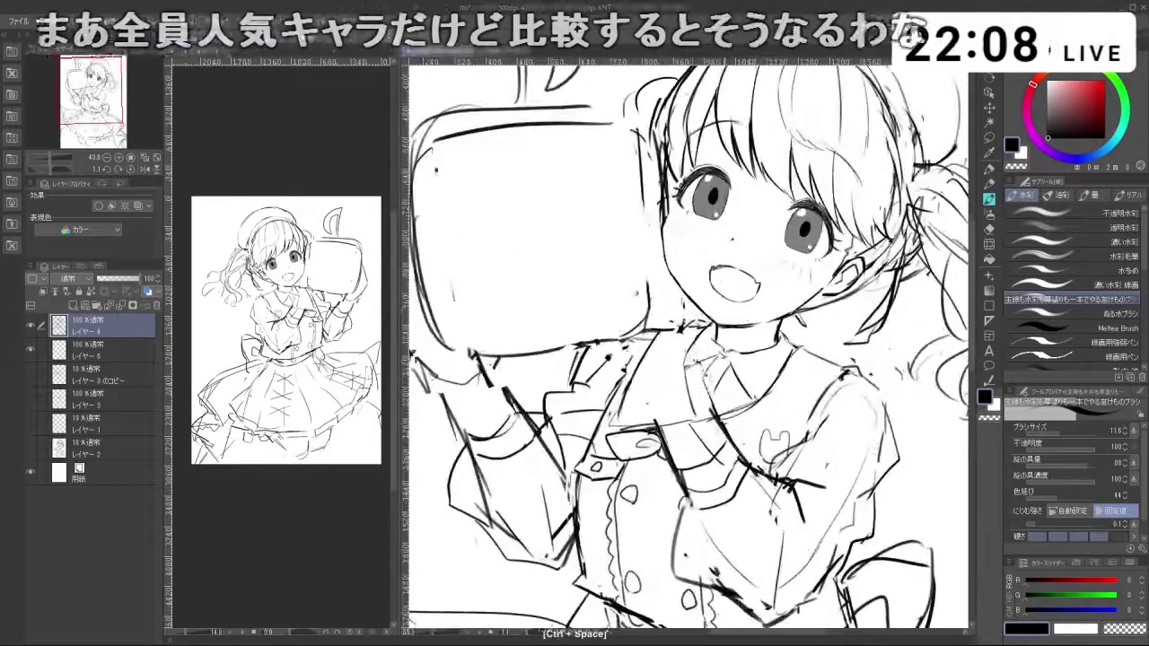
{"action": "key", "text": "shift+space"}
{"action": "left_click_drag", "start_coordinate": [709, 270], "coordinate": [740, 285]}
{"action": "key", "text": "ctrl+space"}
{"action": "left_click_drag", "start_coordinate": [642, 305], "coordinate": [669, 305]}
{"action": "key", "text": "c"}
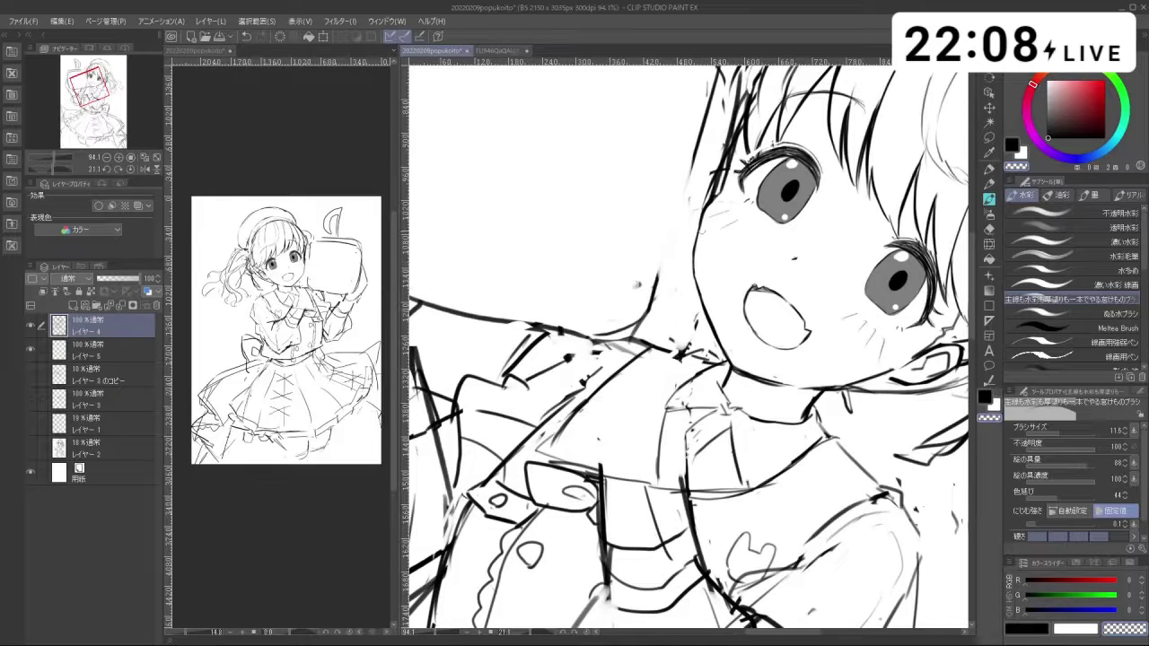
{"action": "key", "text": "ctrl+z"}
{"action": "key", "text": "c"}
Step: Erase the sign's side edge beside the face using transparent colour at size 26.9, and return to black
{"action": "key", "text": "shift+space"}
{"action": "left_click_drag", "start_coordinate": [695, 275], "coordinate": [648, 235]}
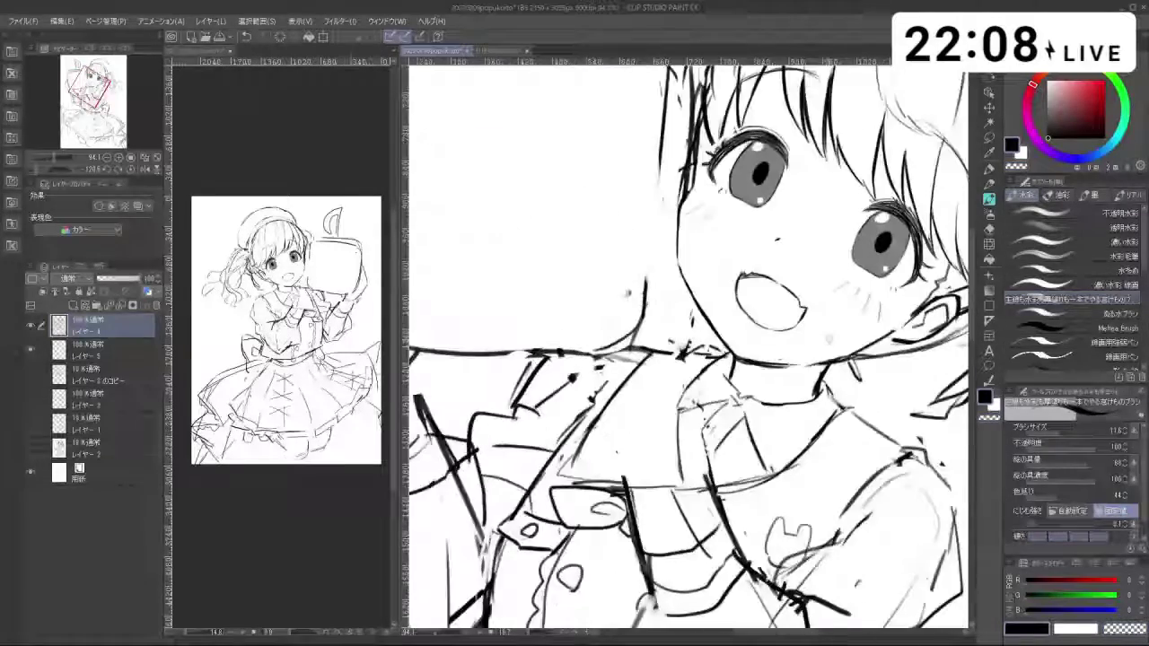
{"action": "key", "text": "ctrl+space"}
{"action": "left_click_drag", "start_coordinate": [804, 402], "coordinate": [737, 381]}
{"action": "key", "text": "space"}
{"action": "left_click_drag", "start_coordinate": [802, 331], "coordinate": [785, 371]}
{"action": "scroll", "coordinate": [784, 371], "scroll_direction": "up", "scroll_amount": 2}
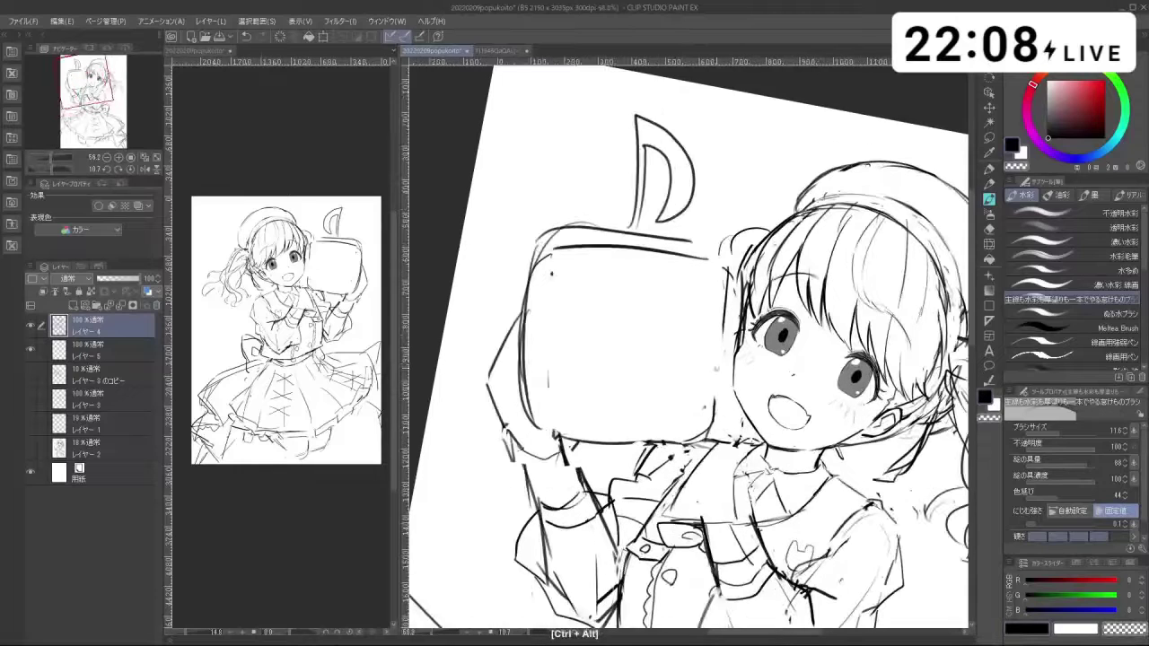
{"action": "key", "text": "ctrl+alt"}
{"action": "left_click_drag", "start_coordinate": [719, 348], "coordinate": [729, 348]}
{"action": "mouse_move", "coordinate": [727, 273]}
{"action": "left_mouse_down"}
{"action": "mouse_move", "coordinate": [714, 419]}
{"action": "mouse_move", "coordinate": [691, 441]}
{"action": "left_mouse_up"}
{"action": "key", "text": "c"}
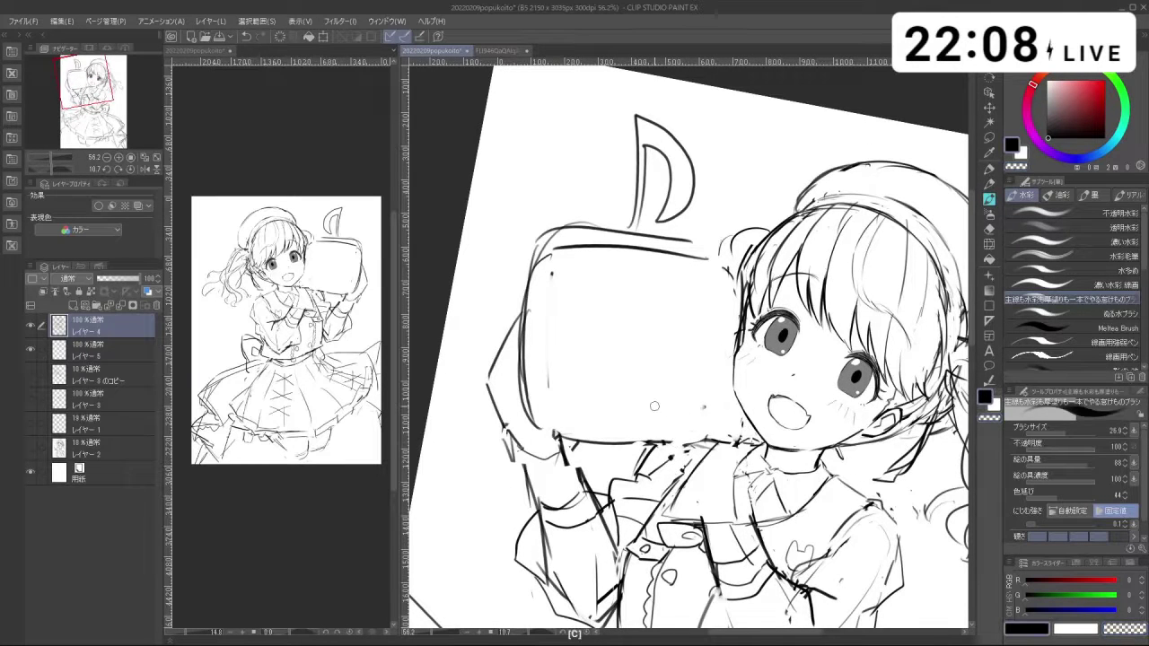
Step: Add a new layer above the sketch, lower レイヤー 4's opacity, and make the new layer active with the brush size at 14.2
{"action": "left_click", "coordinate": [73, 305]}
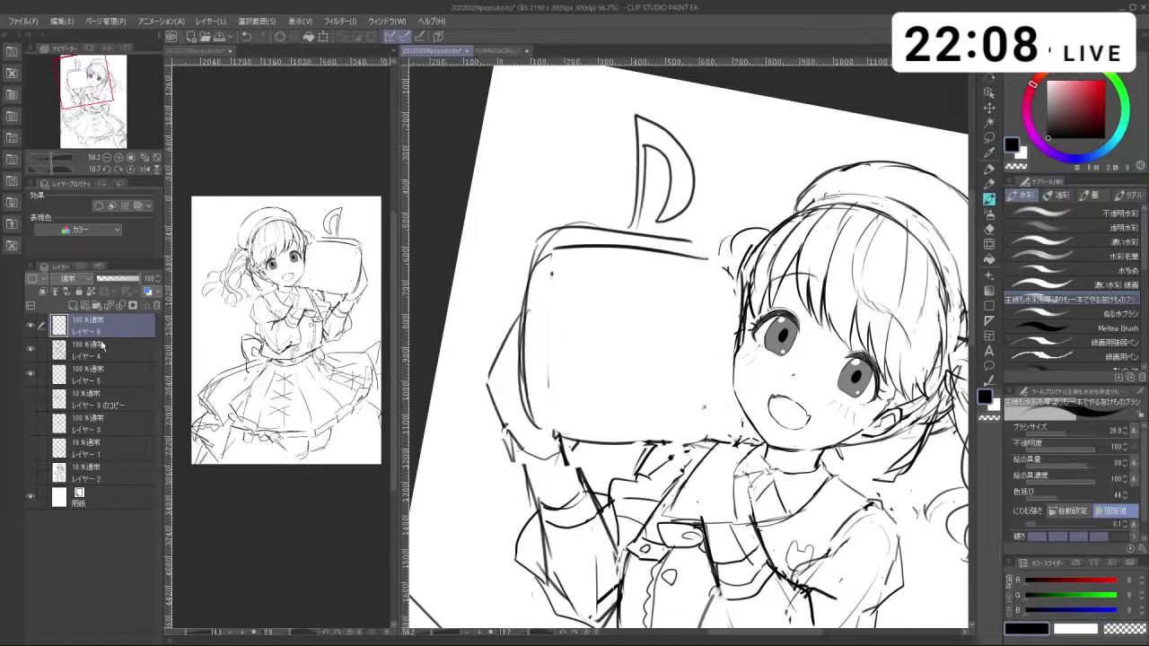
{"action": "left_click", "coordinate": [101, 346]}
{"action": "left_click", "coordinate": [113, 278]}
{"action": "left_click", "coordinate": [107, 329]}
{"action": "key", "text": "shift+space"}
{"action": "left_click_drag", "start_coordinate": [671, 492], "coordinate": [707, 492]}
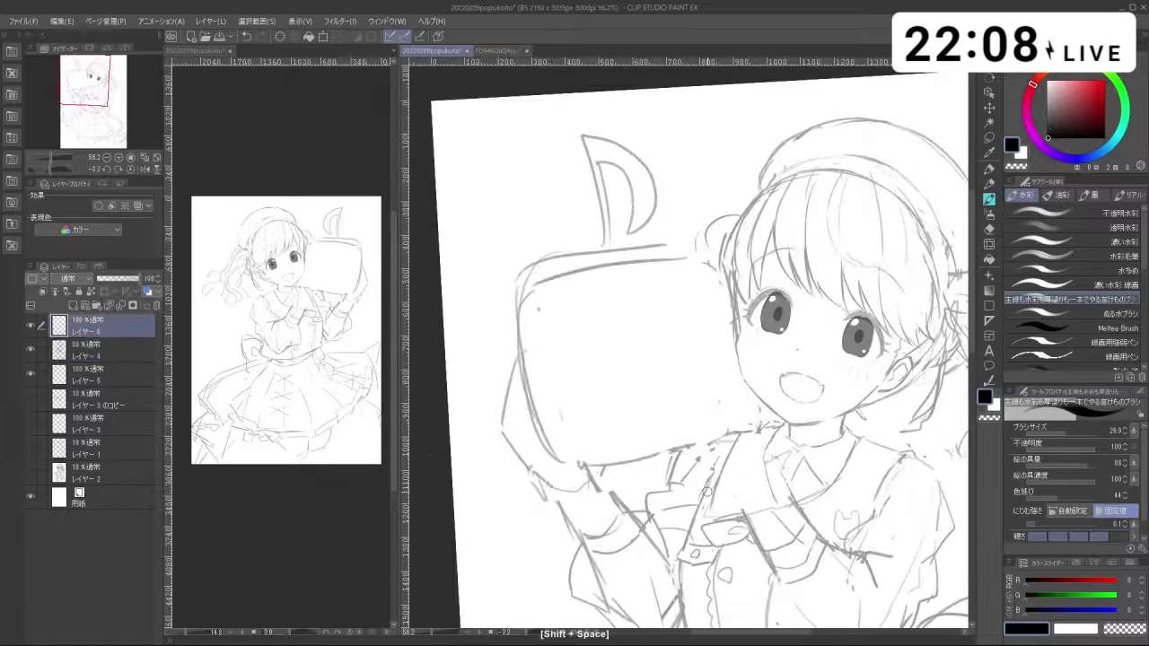
{"action": "left_click_drag", "start_coordinate": [725, 377], "coordinate": [721, 375]}
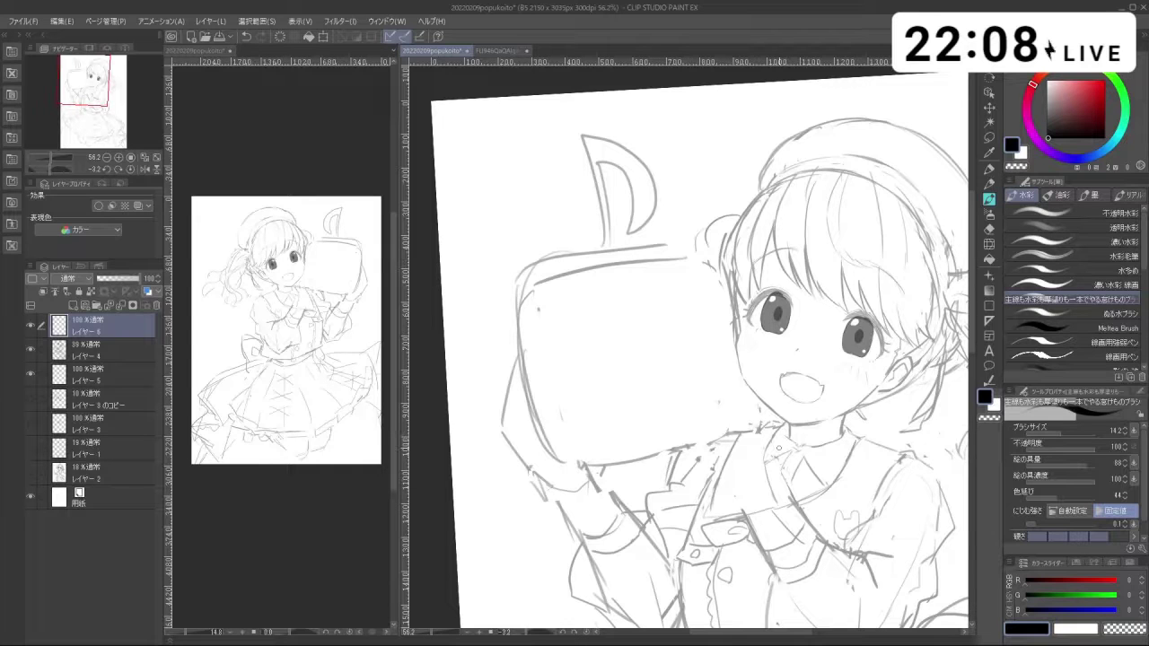
Step: Sketch the raised hand's thumb and palm edge in black between the sign's lower corner and the collar, undoing unwanted strokes
{"action": "key", "text": "ctrl+z"}
{"action": "left_click_drag", "start_coordinate": [739, 412], "coordinate": [744, 487]}
{"action": "key", "text": "ctrl+z"}
{"action": "left_click_drag", "start_coordinate": [700, 447], "coordinate": [721, 466]}
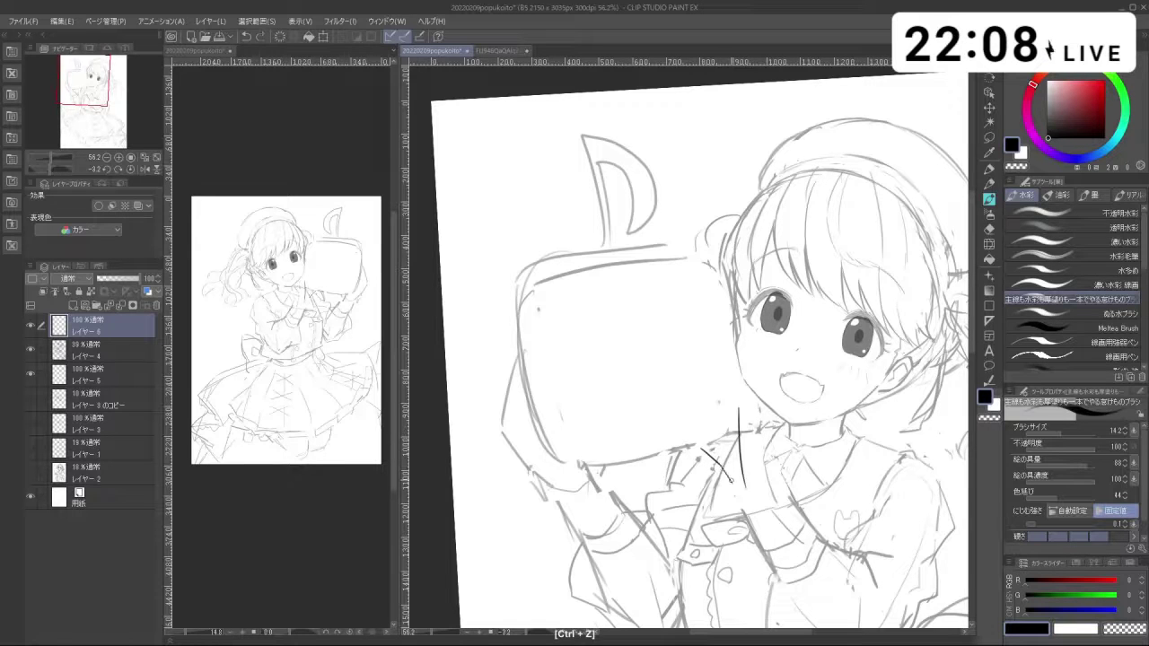
{"action": "left_click_drag", "start_coordinate": [718, 462], "coordinate": [746, 496]}
{"action": "key", "text": "ctrl+z"}
{"action": "mouse_move", "coordinate": [698, 445]}
{"action": "left_mouse_down"}
{"action": "mouse_move", "coordinate": [736, 452]}
{"action": "mouse_move", "coordinate": [739, 436]}
{"action": "left_mouse_up"}
{"action": "key", "text": "ctrl+z"}
{"action": "key", "text": "ctrl+z"}
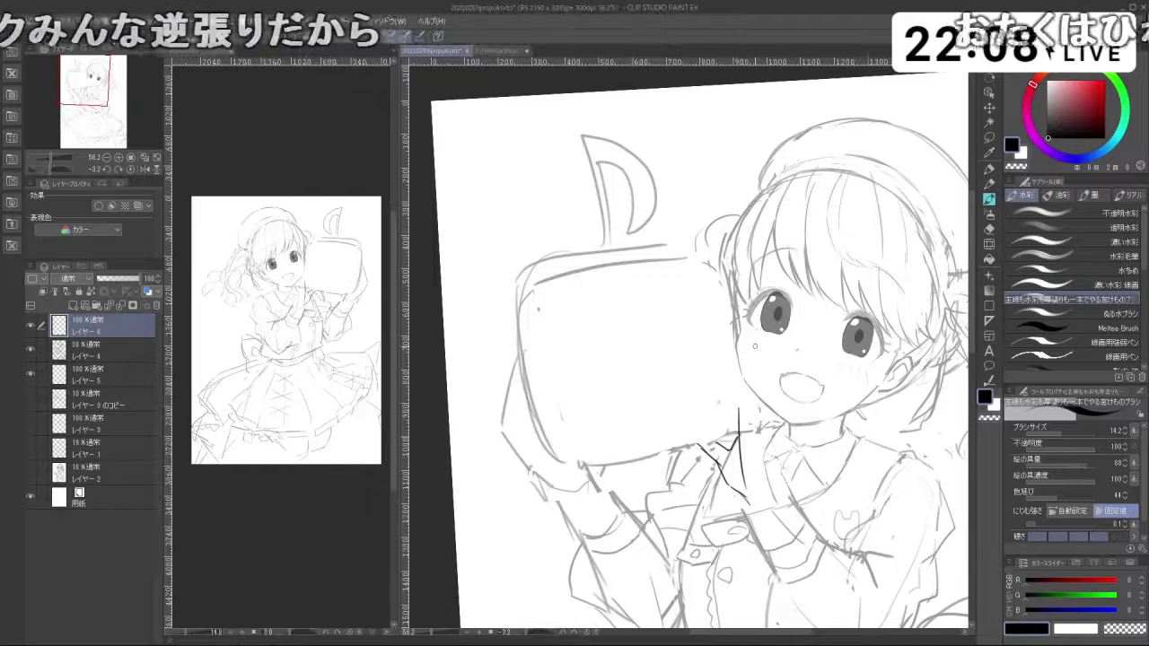
Step: Draw the front finger's sides and rounded tip beside the cheek, undoing strokes that miss the shape
{"action": "mouse_move", "coordinate": [738, 401]}
{"action": "left_mouse_down"}
{"action": "mouse_move", "coordinate": [736, 350]}
{"action": "mouse_move", "coordinate": [759, 433]}
{"action": "left_mouse_up"}
{"action": "key", "text": "ctrl+z"}
{"action": "key", "text": "ctrl+z"}
{"action": "key", "text": "ctrl+z"}
{"action": "key", "text": "ctrl+z"}
{"action": "key", "text": "ctrl+z"}
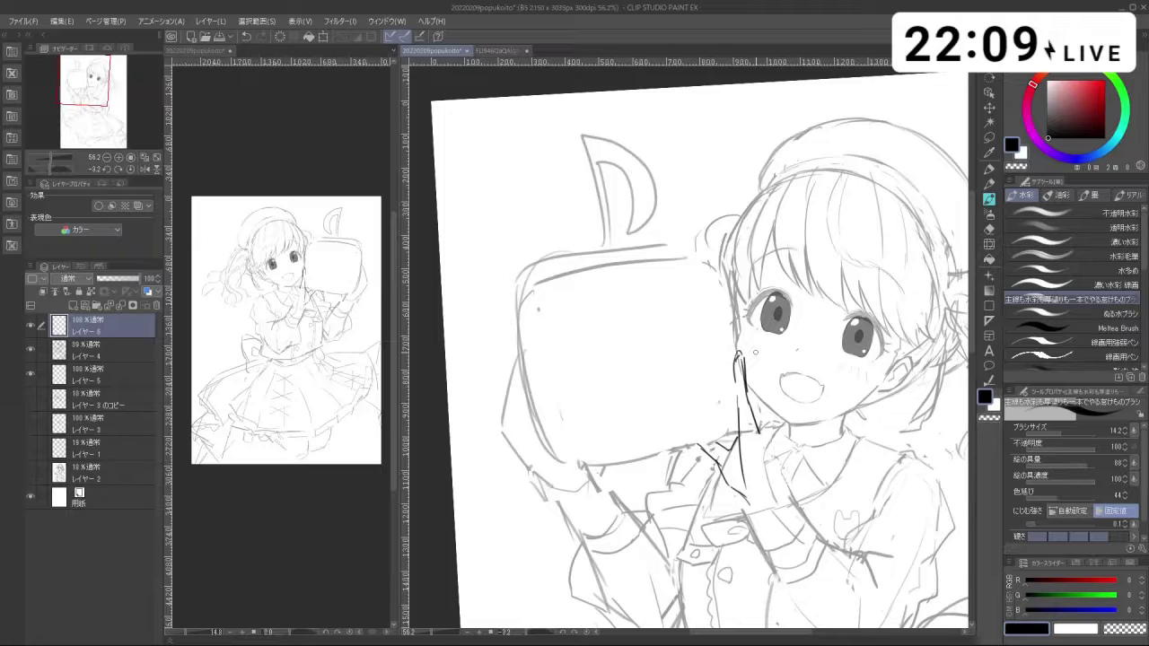
{"action": "key", "text": "ctrl+z"}
Step: Lasso the front finger's tip, move it slightly down towards the palm with a transform, and clear the selection
{"action": "key", "text": "m"}
{"action": "mouse_move", "coordinate": [752, 391]}
{"action": "left_mouse_down"}
{"action": "mouse_move", "coordinate": [730, 356]}
{"action": "mouse_move", "coordinate": [752, 400]}
{"action": "mouse_move", "coordinate": [764, 401]}
{"action": "left_mouse_up"}
{"action": "key", "text": "ctrl+t"}
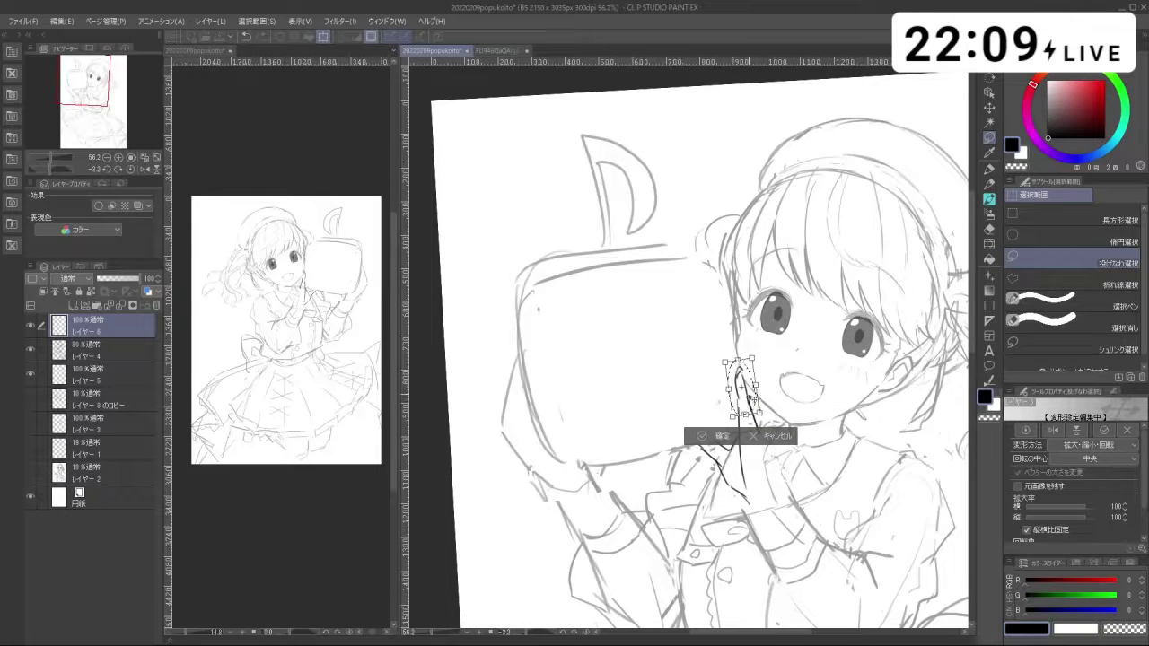
{"action": "left_click", "coordinate": [706, 437]}
{"action": "left_click", "coordinate": [636, 439]}
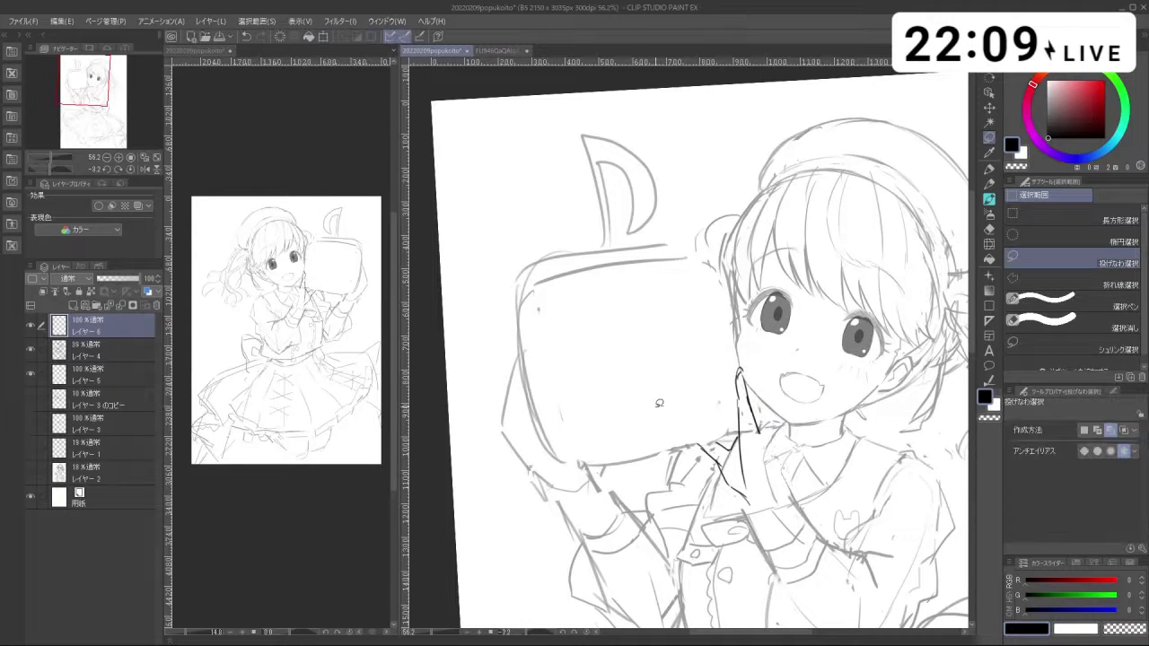
Step: Clean up the front finger's outline with transparent colour, undoing unwanted erasures, and return to black
{"action": "key", "text": "c"}
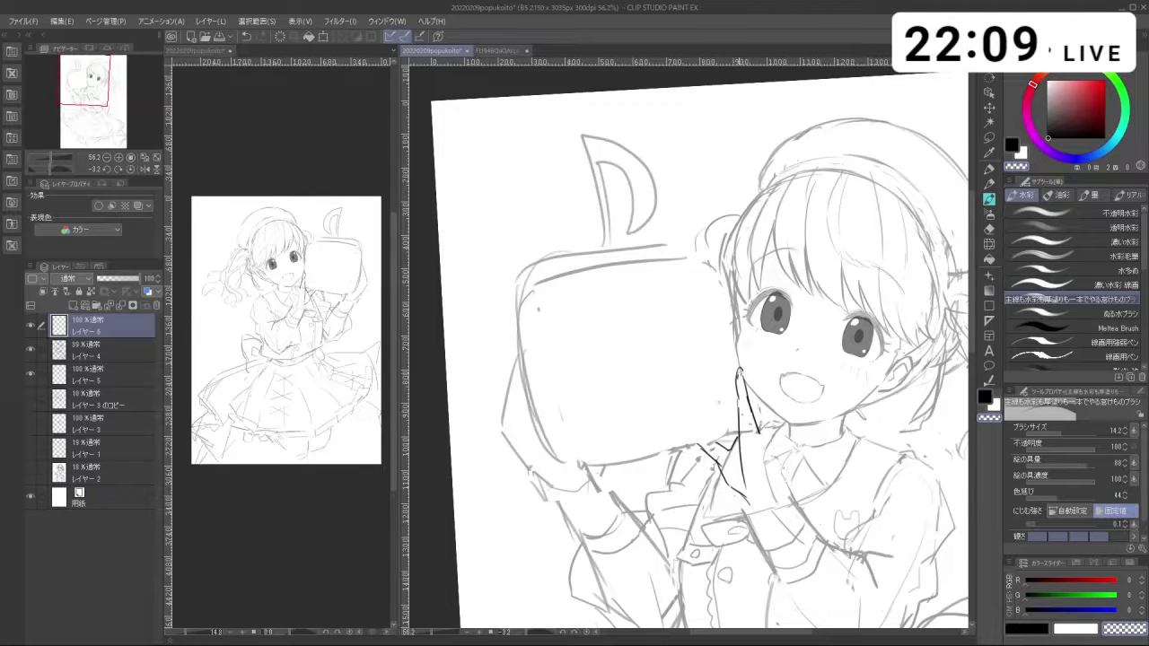
{"action": "key", "text": "ctrl+z"}
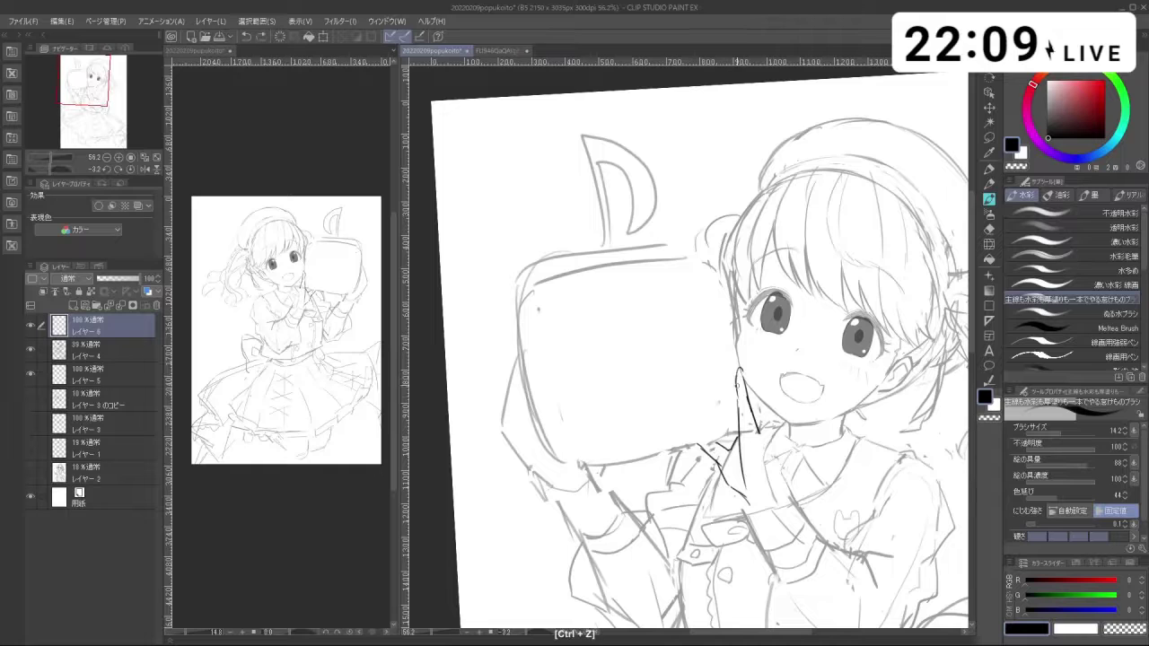
{"action": "key", "text": "c"}
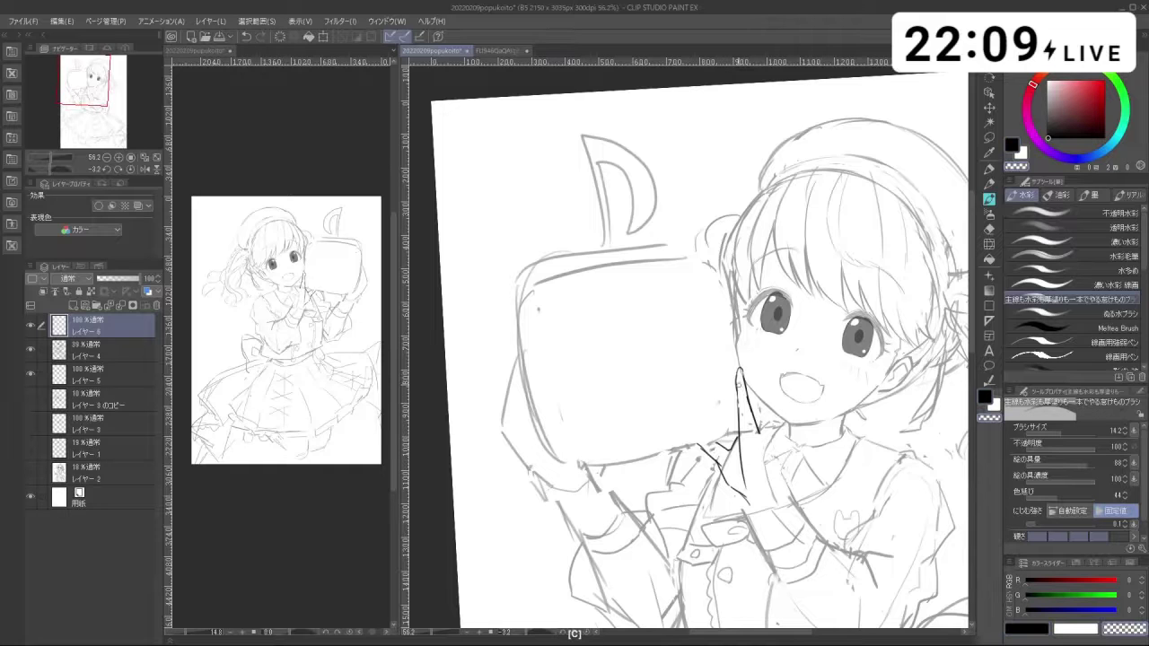
{"action": "key", "text": "ctrl+z"}
{"action": "key", "text": "c"}
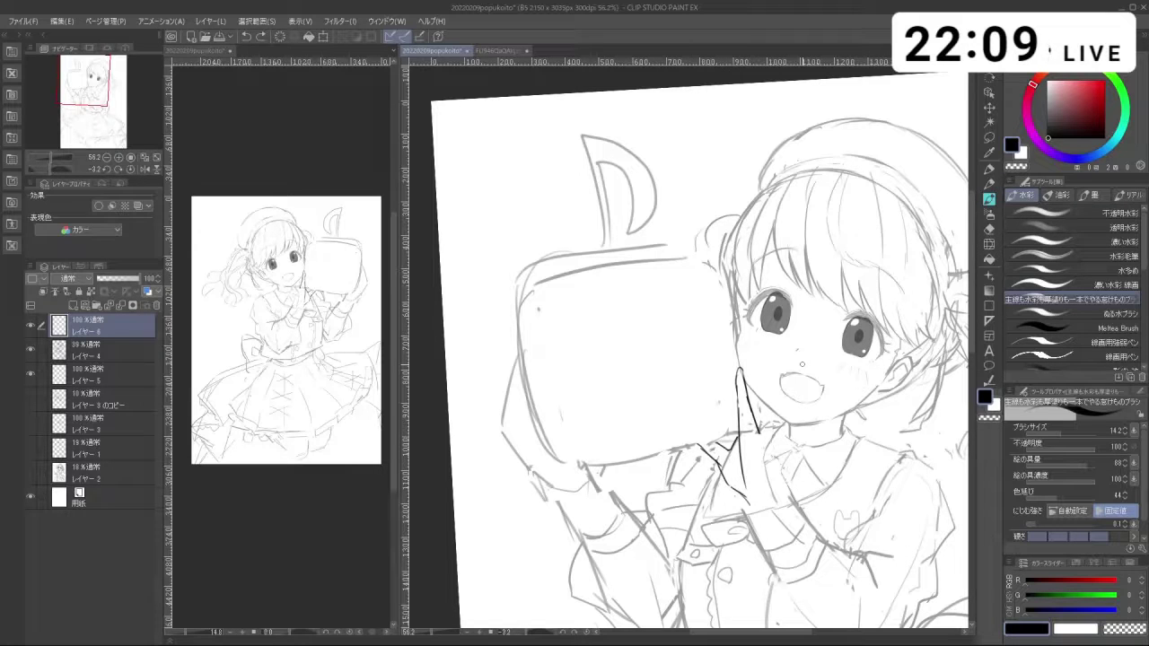
Step: Draw a second finger behind the first, with its side line along the cheek and a rounded tip, undoing unwanted strokes
{"action": "key", "text": "ctrl+z"}
{"action": "key", "text": "ctrl+z"}
{"action": "key", "text": "ctrl+z"}
{"action": "left_click_drag", "start_coordinate": [737, 350], "coordinate": [739, 367]}
{"action": "key", "text": "ctrl+z"}
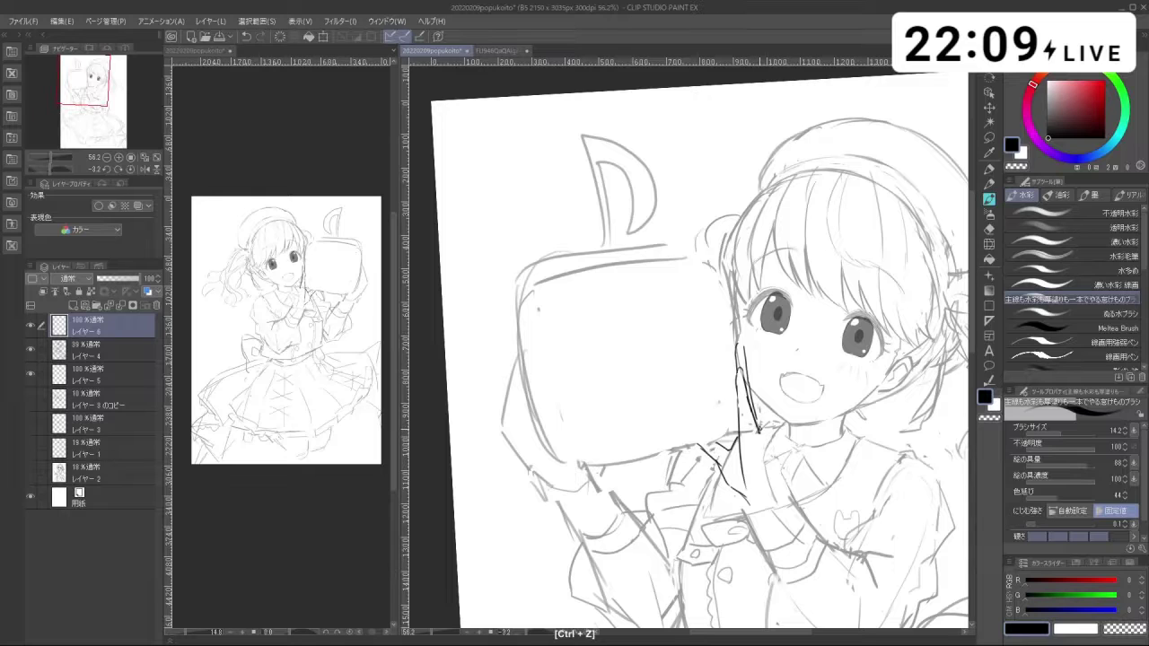
{"action": "key", "text": "ctrl+z"}
{"action": "left_click_drag", "start_coordinate": [749, 384], "coordinate": [758, 427]}
{"action": "left_click_drag", "start_coordinate": [742, 326], "coordinate": [739, 346]}
{"action": "key", "text": "ctrl+z"}
{"action": "key", "text": "c"}
{"action": "key", "text": "c"}
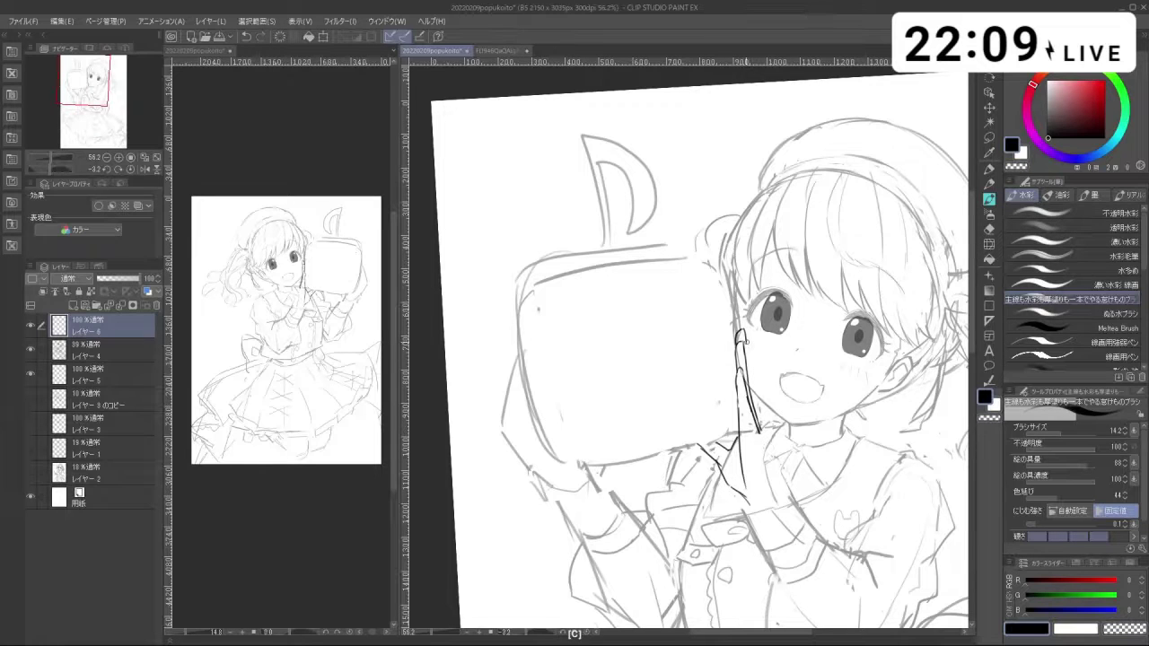
Step: Rework the second fingertip by alternating transparent colour and black, undoing the strokes that do not fit
{"action": "key", "text": "ctrl+z"}
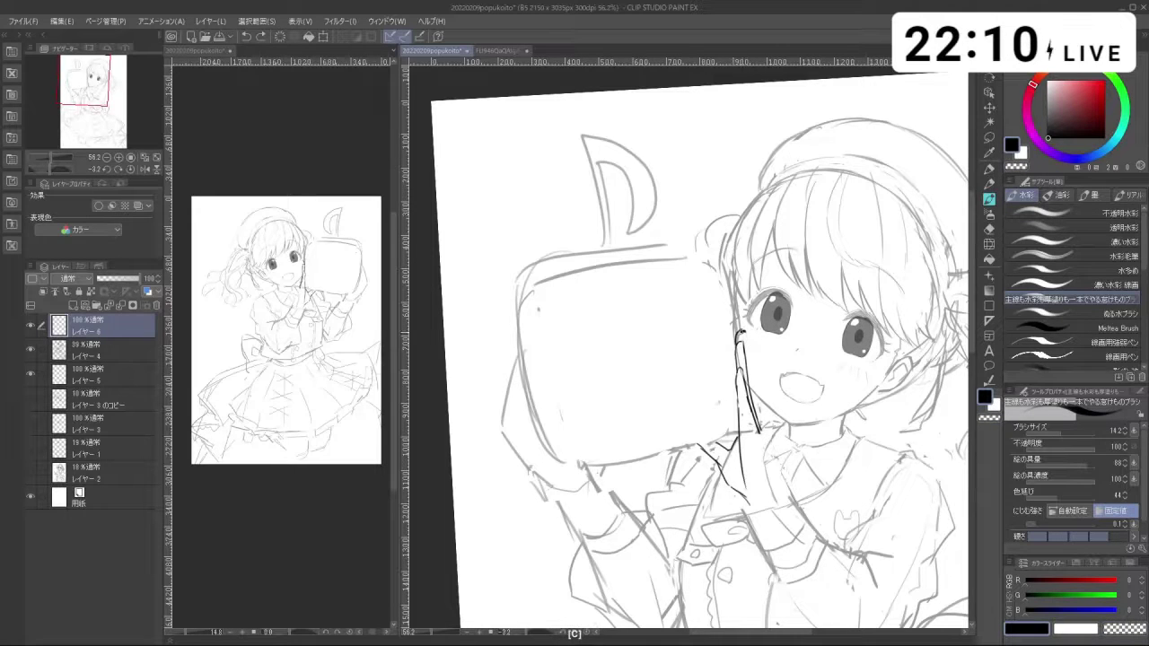
{"action": "key", "text": "c"}
{"action": "key", "text": "c"}
{"action": "key", "text": "ctrl+z"}
{"action": "left_click_drag", "start_coordinate": [760, 413], "coordinate": [769, 439]}
{"action": "key", "text": "ctrl+z"}
Step: Rotate the canvas and sketch the hand's outer edge below the fingers on the cheek side, undoing unwanted strokes
{"action": "key", "text": "shift+space"}
{"action": "left_click_drag", "start_coordinate": [783, 529], "coordinate": [828, 350]}
{"action": "left_click_drag", "start_coordinate": [811, 546], "coordinate": [808, 288]}
{"action": "mouse_move", "coordinate": [771, 533]}
{"action": "left_mouse_down"}
{"action": "mouse_move", "coordinate": [848, 314]}
{"action": "mouse_move", "coordinate": [767, 179]}
{"action": "left_mouse_up"}
{"action": "left_click_drag", "start_coordinate": [704, 470], "coordinate": [697, 487]}
{"action": "key", "text": "ctrl+z"}
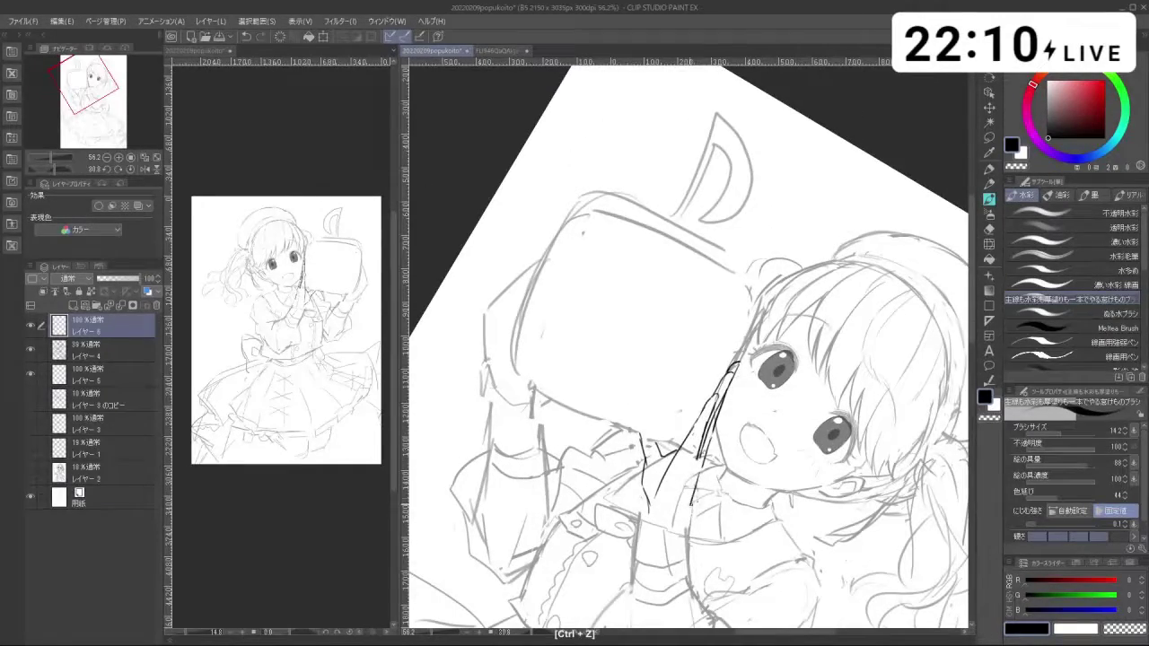
{"action": "key", "text": "ctrl+z"}
{"action": "key", "text": "ctrl+space"}
{"action": "left_click_drag", "start_coordinate": [720, 434], "coordinate": [799, 418]}
{"action": "key", "text": "shift+space"}
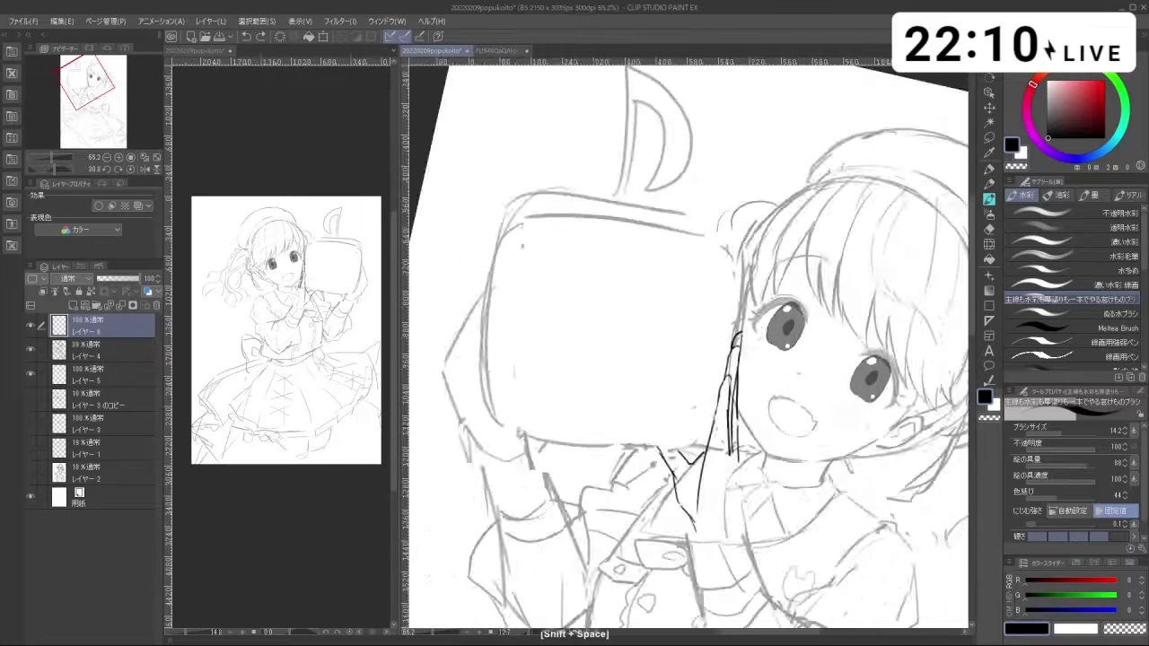
Step: Retouch the lines between the two fingers with transparent colour and black, undoing unwanted strokes
{"action": "key", "text": "c"}
{"action": "key", "text": "ctrl+z"}
{"action": "key", "text": "ctrl+z"}
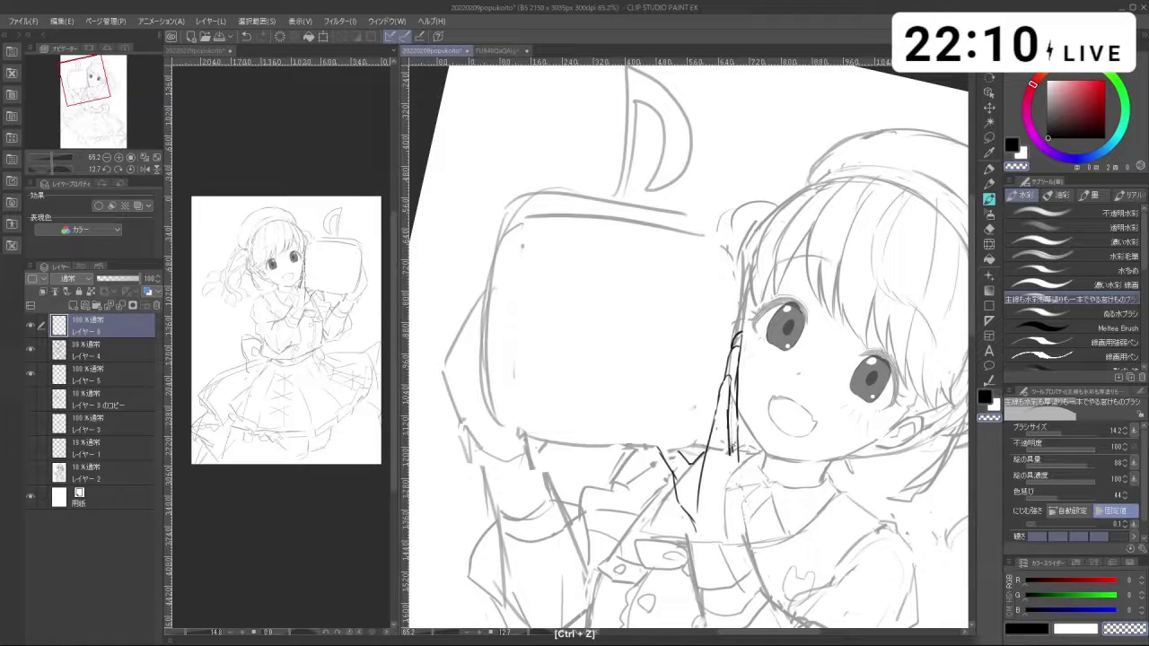
{"action": "key", "text": "c"}
{"action": "key", "text": "c"}
{"action": "key", "text": "c"}
{"action": "left_click_drag", "start_coordinate": [734, 382], "coordinate": [736, 442]}
{"action": "key", "text": "ctrl+z"}
{"action": "key", "text": "ctrl+z"}
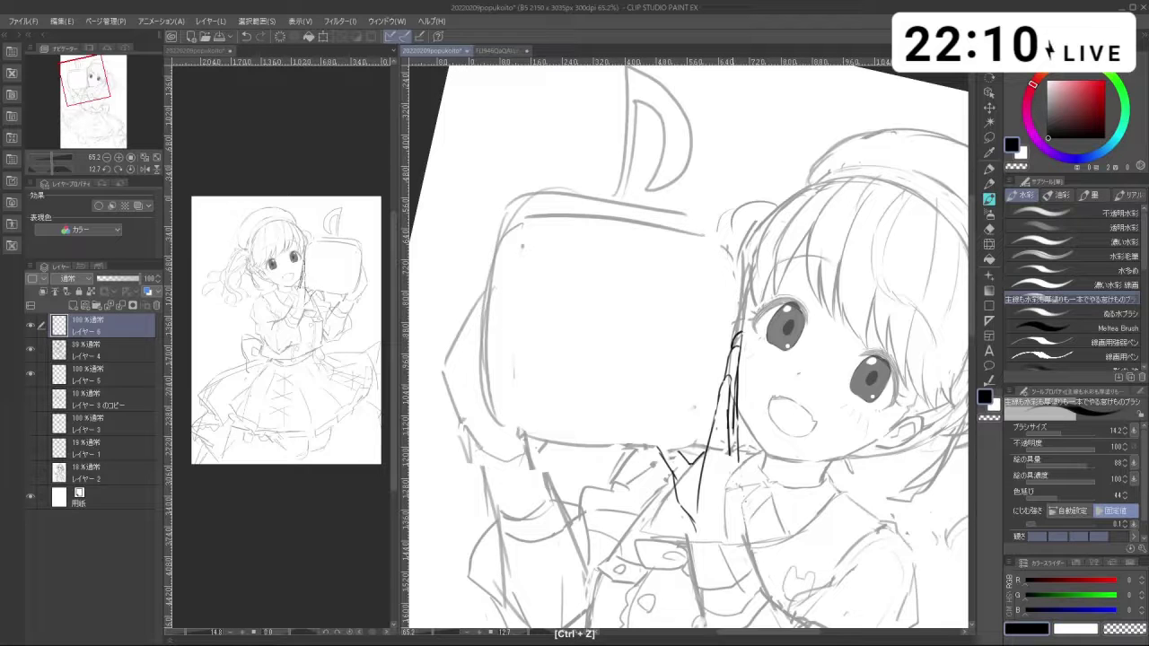
Step: Redraw the finger edge next to the cheek and trim its lower end with transparent colour, undoing unwanted strokes
{"action": "key", "text": "shift+space"}
{"action": "mouse_move", "coordinate": [747, 494]}
{"action": "left_mouse_down"}
{"action": "mouse_move", "coordinate": [787, 472]}
{"action": "mouse_move", "coordinate": [775, 481]}
{"action": "left_mouse_up"}
{"action": "key", "text": "ctrl+z"}
{"action": "left_click_drag", "start_coordinate": [730, 404], "coordinate": [725, 480]}
{"action": "key", "text": "c"}
{"action": "key", "text": "shift+space"}
{"action": "mouse_move", "coordinate": [727, 428]}
{"action": "left_mouse_down"}
{"action": "mouse_move", "coordinate": [738, 422]}
{"action": "mouse_move", "coordinate": [741, 470]}
{"action": "left_mouse_up"}
{"action": "key", "text": "ctrl+z"}
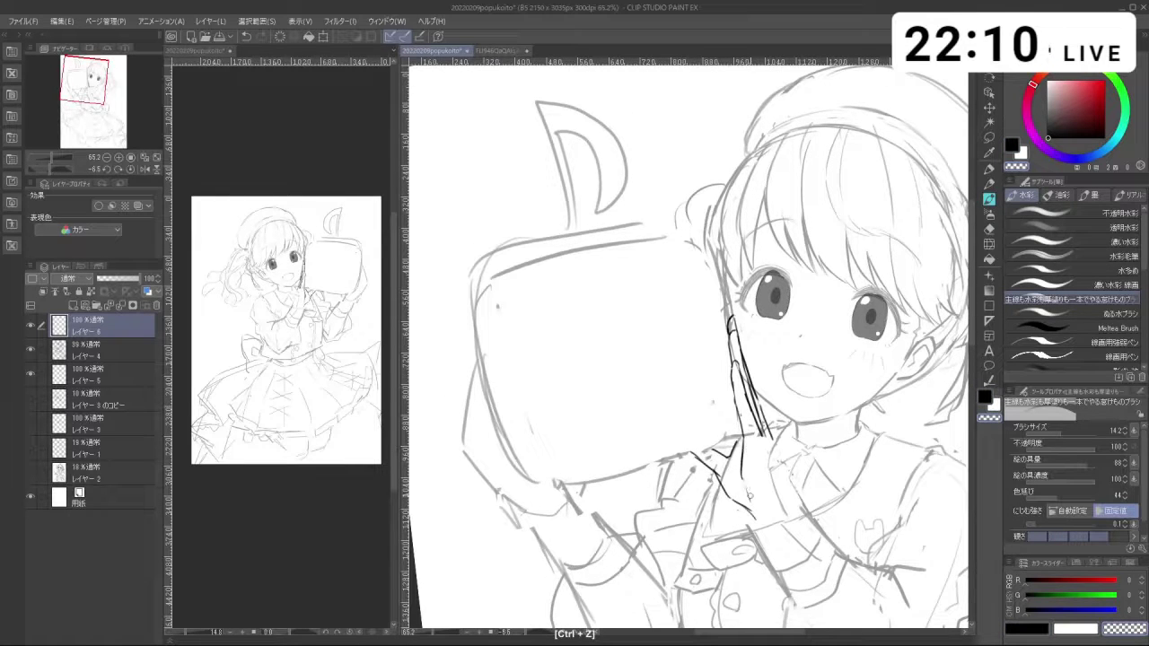
{"action": "key", "text": "ctrl+z"}
Step: Extend the back of the hand in black from the finger base down towards the wrist, undoing unwanted strokes
{"action": "key", "text": "c"}
{"action": "mouse_move", "coordinate": [743, 480]}
{"action": "left_mouse_down"}
{"action": "mouse_move", "coordinate": [751, 504]}
{"action": "mouse_move", "coordinate": [737, 530]}
{"action": "mouse_move", "coordinate": [773, 487]}
{"action": "mouse_move", "coordinate": [853, 337]}
{"action": "mouse_move", "coordinate": [731, 187]}
{"action": "mouse_move", "coordinate": [568, 234]}
{"action": "mouse_move", "coordinate": [526, 349]}
{"action": "left_mouse_up"}
{"action": "key", "text": "ctrl+z"}
{"action": "key", "text": "c"}
{"action": "key", "text": "shift+space"}
{"action": "key", "text": "ctrl+z"}
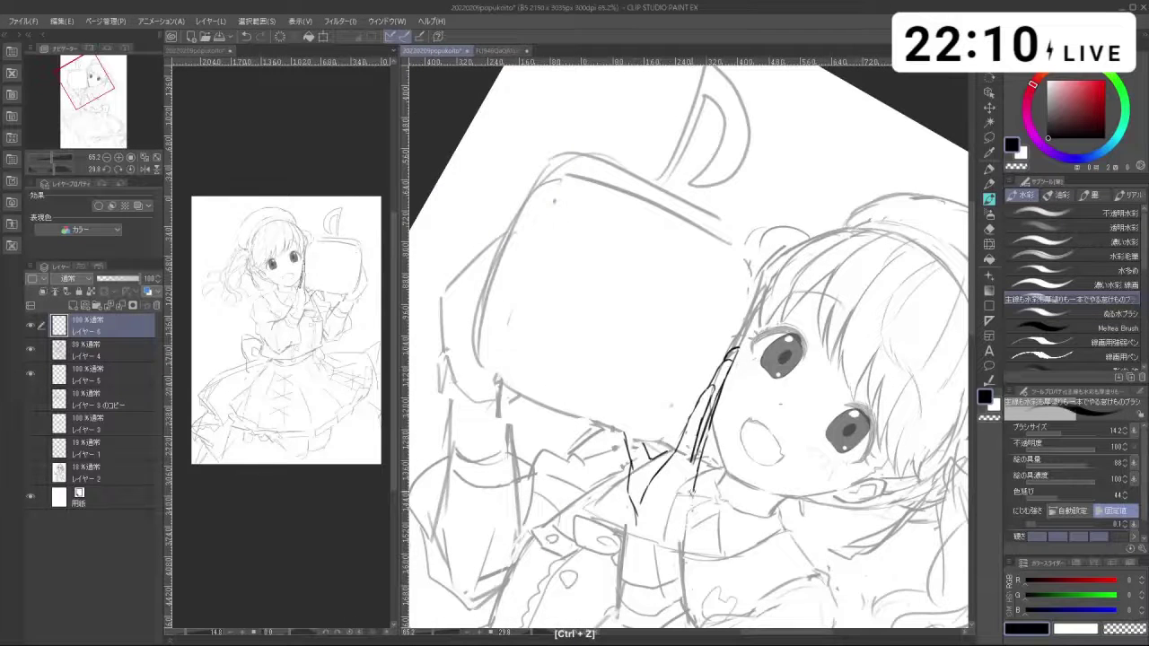
{"action": "left_click_drag", "start_coordinate": [694, 490], "coordinate": [674, 526]}
{"action": "key", "text": "ctrl+z"}
Step: Lasso the upper part of both fingers and transform it at 99% scale, shifting it slightly down towards the palm
{"action": "mouse_move", "coordinate": [697, 474]}
{"action": "left_mouse_down"}
{"action": "mouse_move", "coordinate": [670, 522]}
{"action": "mouse_move", "coordinate": [727, 544]}
{"action": "mouse_move", "coordinate": [791, 526]}
{"action": "mouse_move", "coordinate": [726, 435]}
{"action": "mouse_move", "coordinate": [770, 431]}
{"action": "left_mouse_up"}
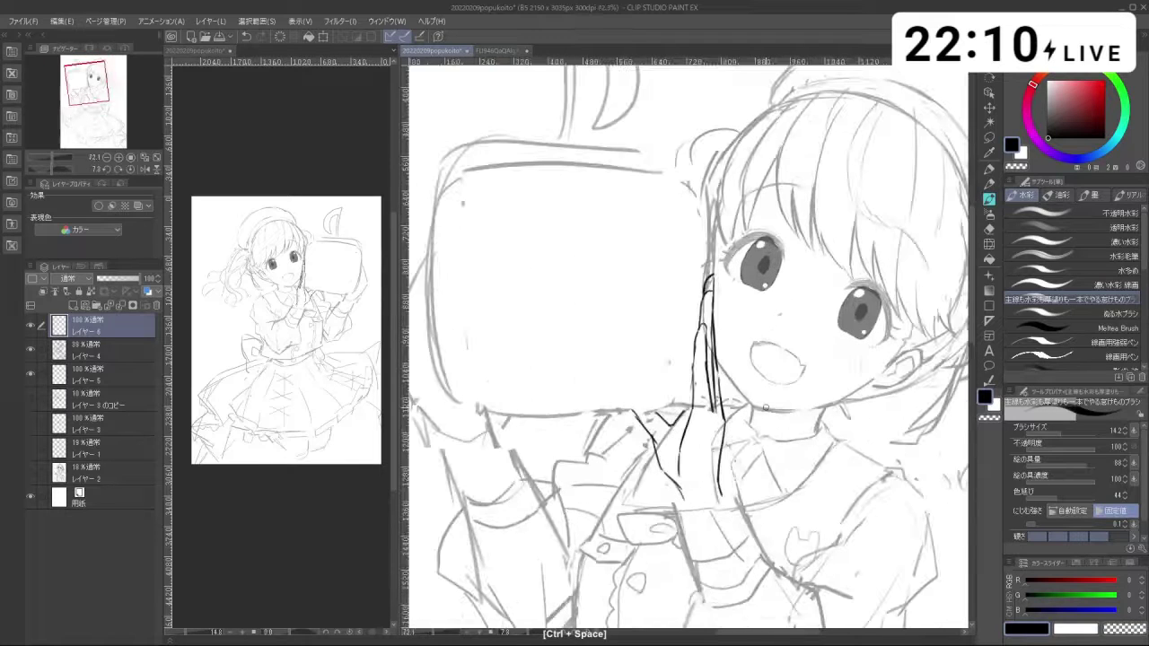
{"action": "left_click", "coordinate": [989, 137]}
{"action": "mouse_move", "coordinate": [704, 370]}
{"action": "left_mouse_down"}
{"action": "mouse_move", "coordinate": [732, 366]}
{"action": "mouse_move", "coordinate": [665, 369]}
{"action": "mouse_move", "coordinate": [738, 382]}
{"action": "left_mouse_up"}
{"action": "key", "text": "ctrl+t"}
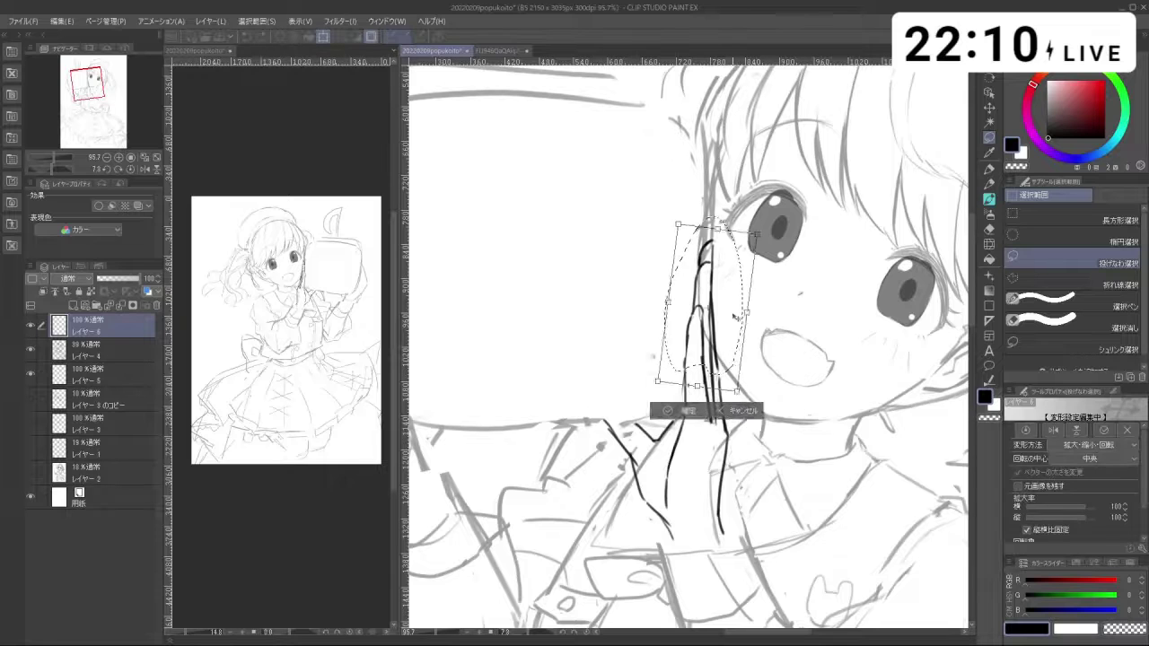
{"action": "mouse_move", "coordinate": [734, 316]}
{"action": "left_mouse_down"}
{"action": "mouse_move", "coordinate": [724, 342]}
{"action": "mouse_move", "coordinate": [748, 367]}
{"action": "mouse_move", "coordinate": [733, 371]}
{"action": "mouse_move", "coordinate": [734, 395]}
{"action": "mouse_move", "coordinate": [734, 381]}
{"action": "left_mouse_up"}
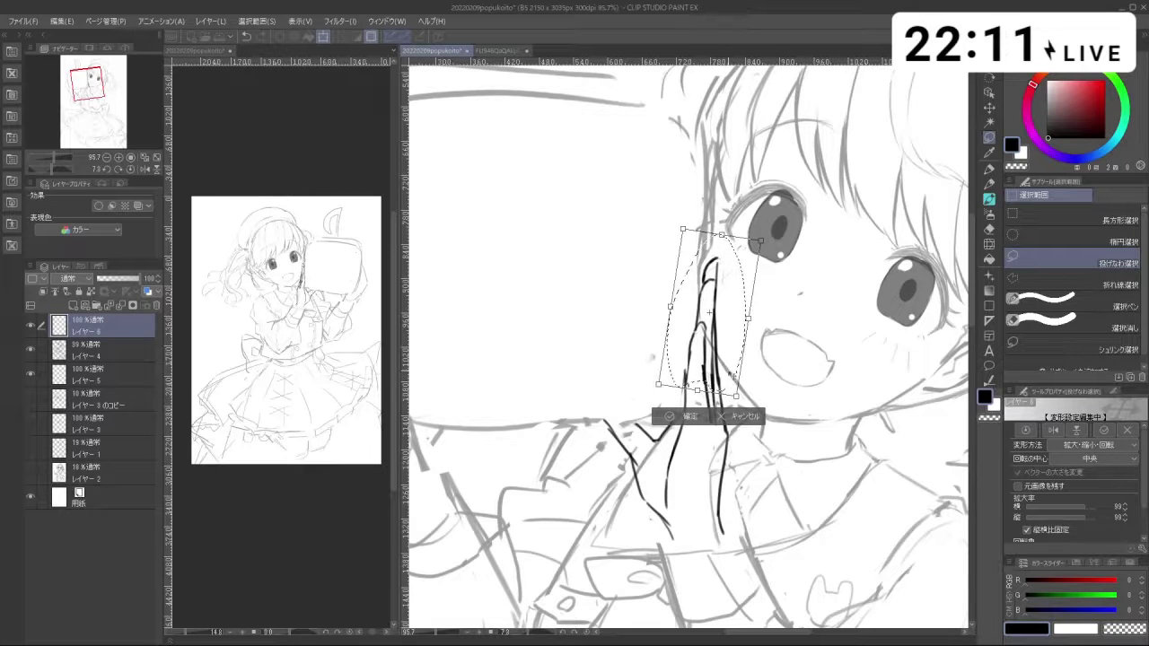
{"action": "left_click", "coordinate": [684, 417]}
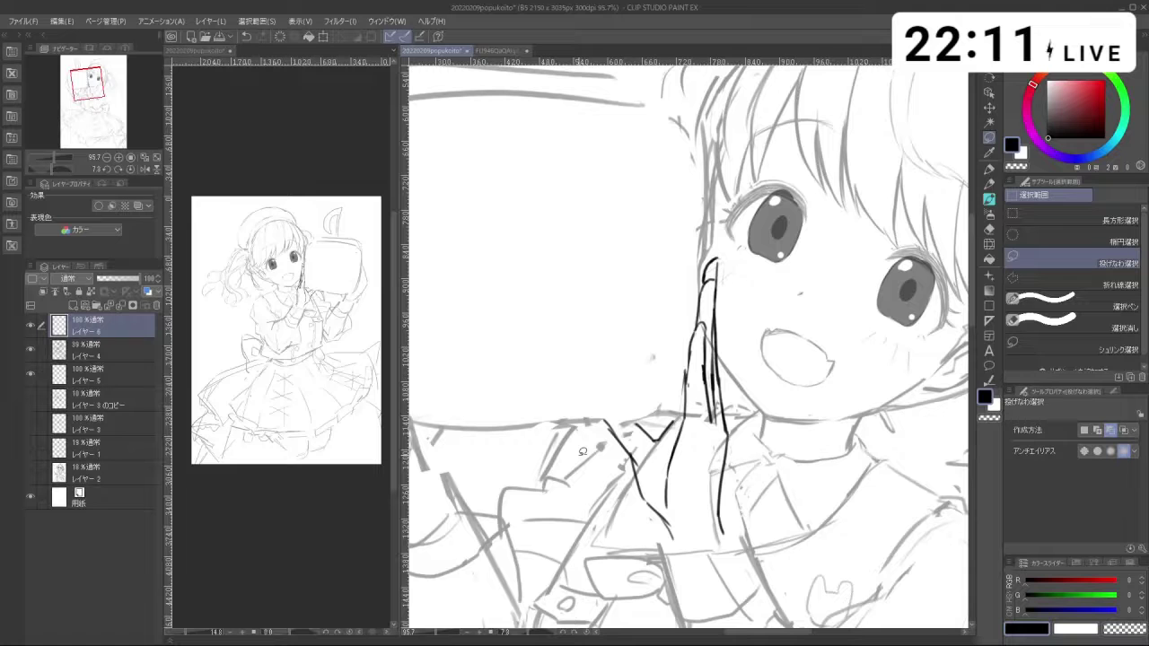
Step: Lasso only the rear fingertip beside the eye, reposition it with a transform, and clear the selection
{"action": "key", "text": "shift+space"}
{"action": "left_click_drag", "start_coordinate": [782, 460], "coordinate": [777, 465]}
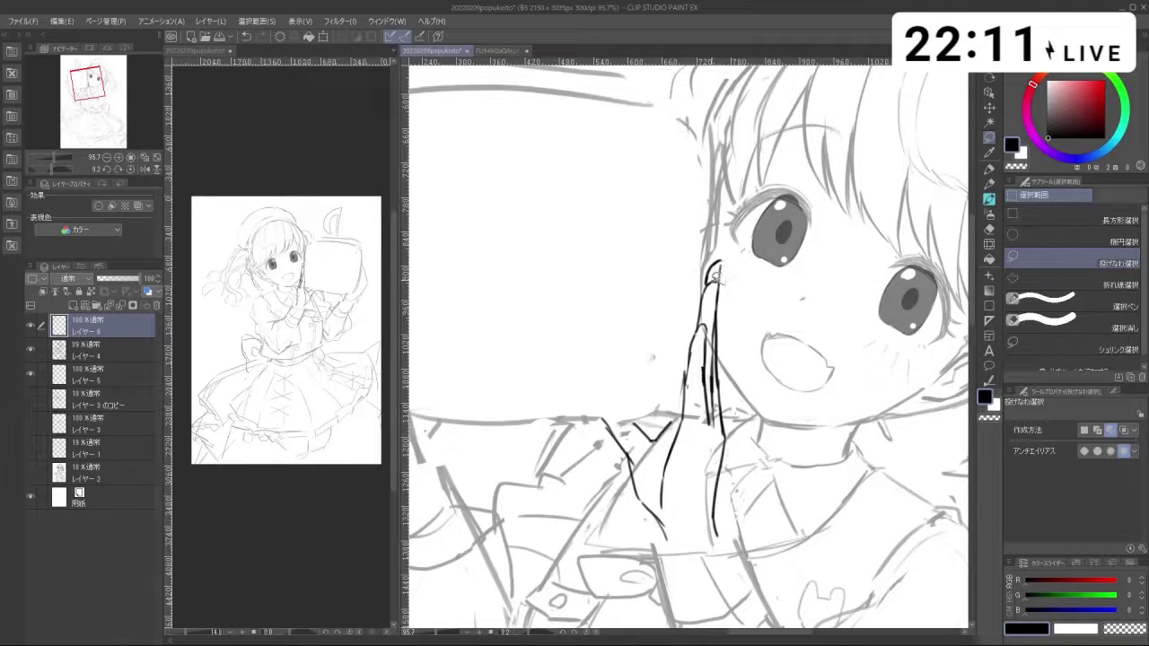
{"action": "left_click_drag", "start_coordinate": [742, 264], "coordinate": [743, 283]}
{"action": "key", "text": "ctrl+t"}
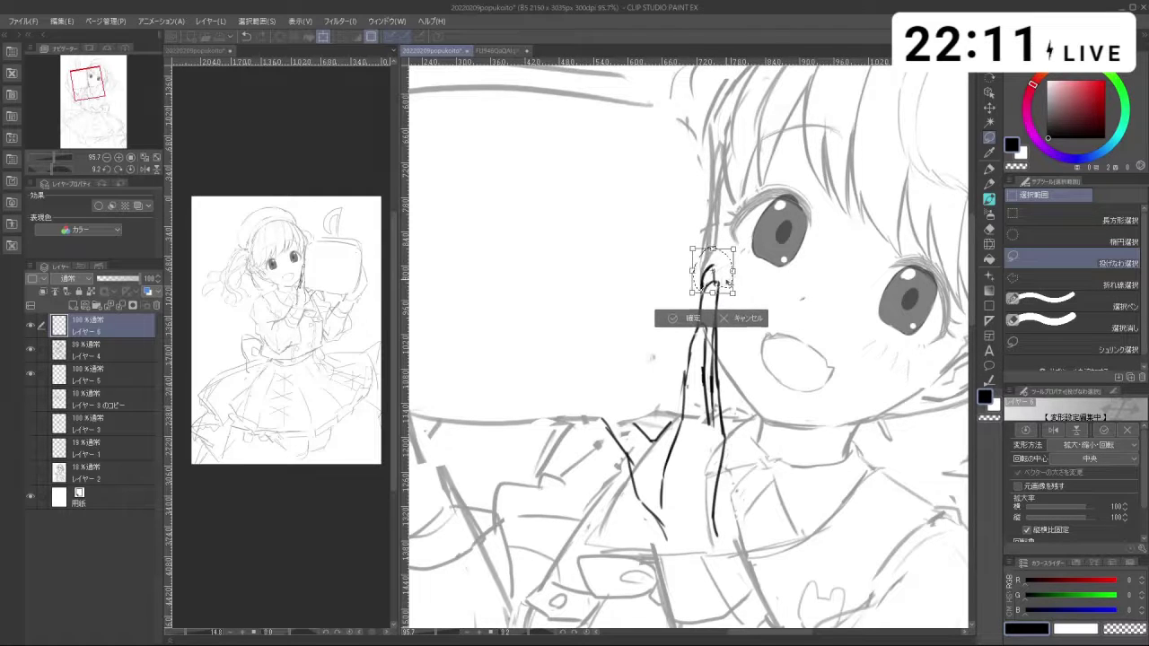
{"action": "left_click", "coordinate": [686, 319]}
{"action": "left_click", "coordinate": [606, 319]}
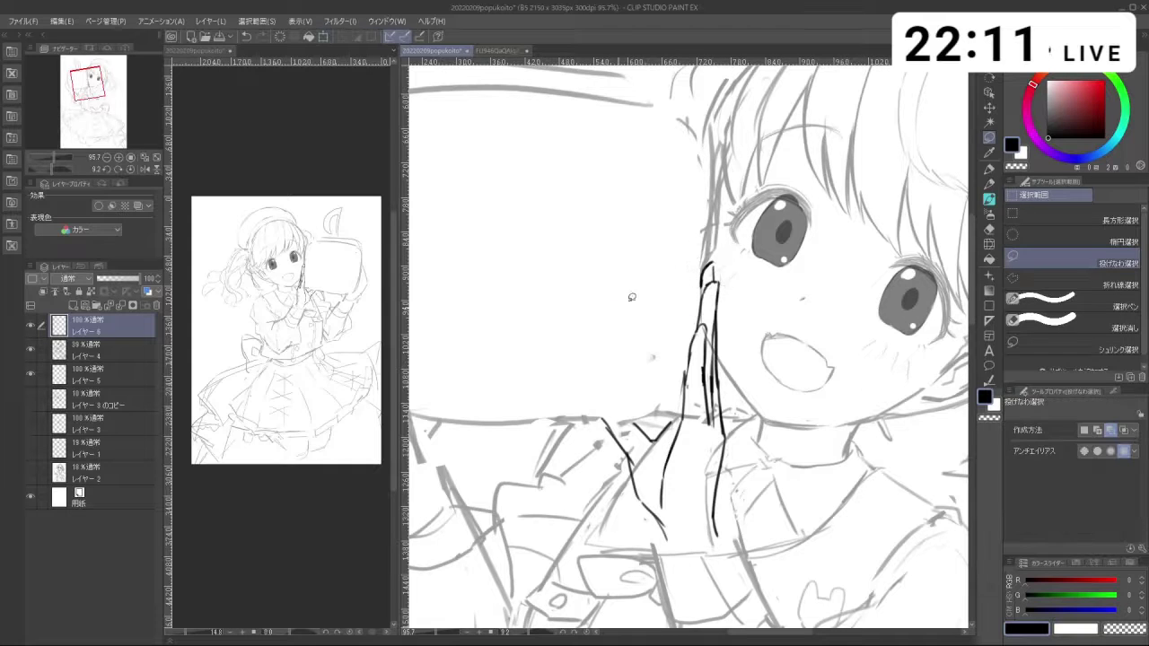
Step: Return to the watercolour brush and clean the fingertip joins with transparent colour, undoing the last unwanted stroke
{"action": "left_click", "coordinate": [989, 201]}
{"action": "key", "text": "shift+space"}
{"action": "mouse_move", "coordinate": [794, 464]}
{"action": "left_mouse_down"}
{"action": "mouse_move", "coordinate": [737, 198]}
{"action": "mouse_move", "coordinate": [539, 296]}
{"action": "left_mouse_up"}
{"action": "scroll", "coordinate": [705, 415], "scroll_direction": "up", "scroll_amount": 1}
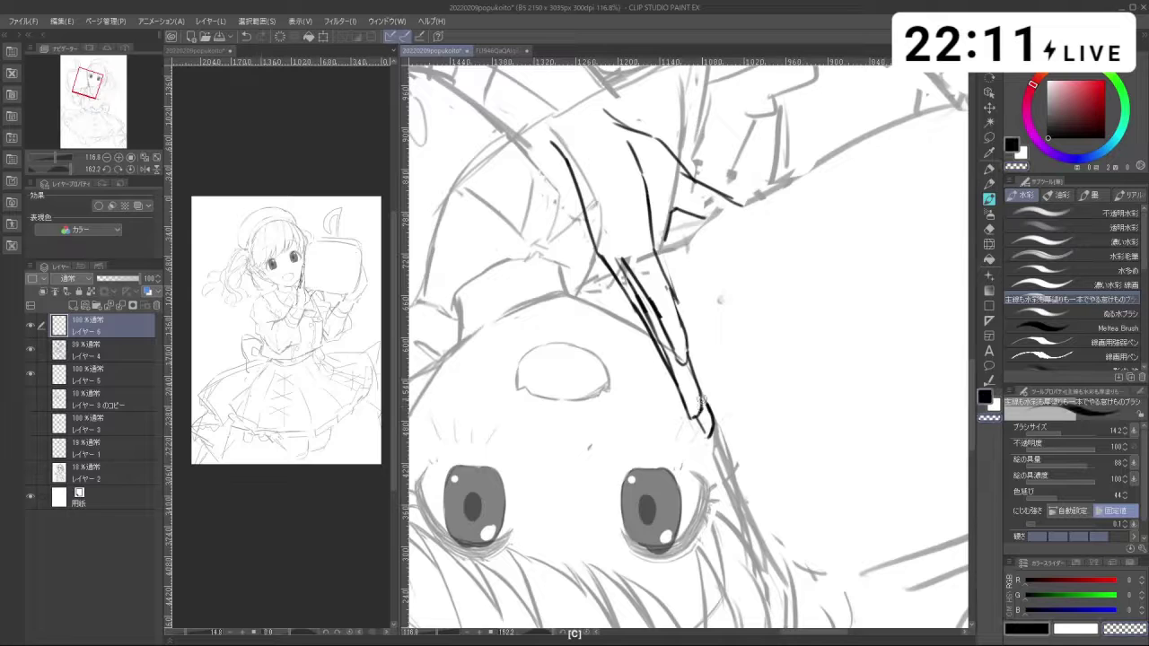
{"action": "key", "text": "ctrl+z"}
{"action": "key", "text": "shift+space"}
{"action": "mouse_move", "coordinate": [714, 437]}
{"action": "left_mouse_down"}
{"action": "mouse_move", "coordinate": [769, 301]}
{"action": "mouse_move", "coordinate": [679, 260]}
{"action": "mouse_move", "coordinate": [713, 314]}
{"action": "mouse_move", "coordinate": [712, 348]}
{"action": "mouse_move", "coordinate": [697, 311]}
{"action": "mouse_move", "coordinate": [698, 330]}
{"action": "left_mouse_up"}
Step: Retouch the fingertips with a smaller brush, alternating black and transparent colour and undoing unwanted strokes
{"action": "key", "text": "ctrl+space"}
{"action": "left_click", "coordinate": [712, 348], "text": "ctrl"}
{"action": "key", "text": "c"}
{"action": "key", "text": "ctrl+z"}
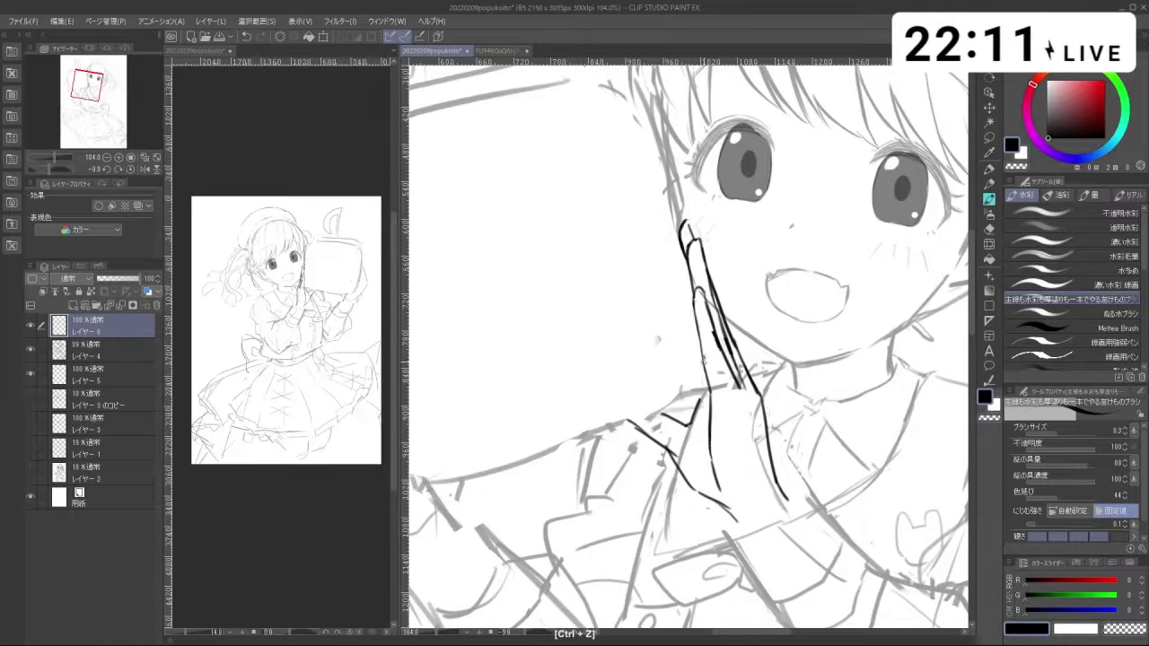
{"action": "key", "text": "c"}
{"action": "key", "text": "c"}
{"action": "key", "text": "ctrl+z"}
Step: Lasso the middle section of the rear finger up close, adjust it with a transform, and clear the selection
{"action": "left_click_drag", "start_coordinate": [797, 444], "coordinate": [520, 285], "text": "ctrl"}
{"action": "left_click_drag", "start_coordinate": [744, 362], "coordinate": [948, 263], "text": "ctrl"}
{"action": "left_click", "coordinate": [993, 140]}
{"action": "left_click_drag", "start_coordinate": [730, 363], "coordinate": [862, 364], "text": "ctrl"}
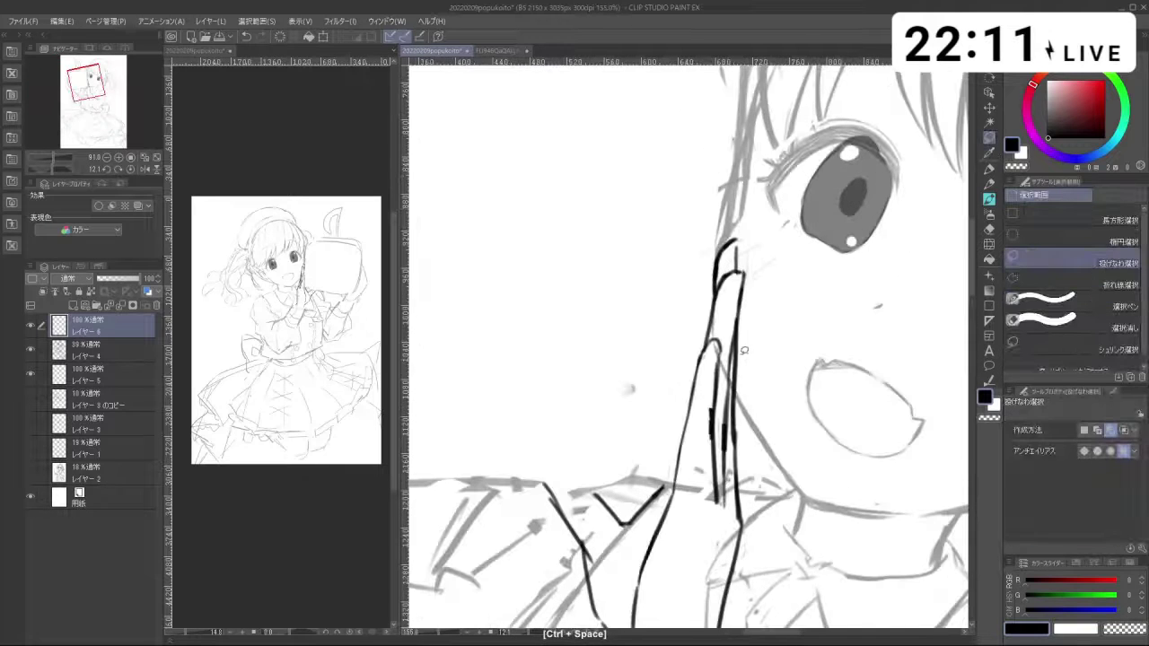
{"action": "mouse_move", "coordinate": [736, 350]}
{"action": "left_mouse_down"}
{"action": "mouse_move", "coordinate": [751, 265]}
{"action": "mouse_move", "coordinate": [717, 290]}
{"action": "mouse_move", "coordinate": [728, 351]}
{"action": "left_mouse_up"}
{"action": "key", "text": "ctrl+t"}
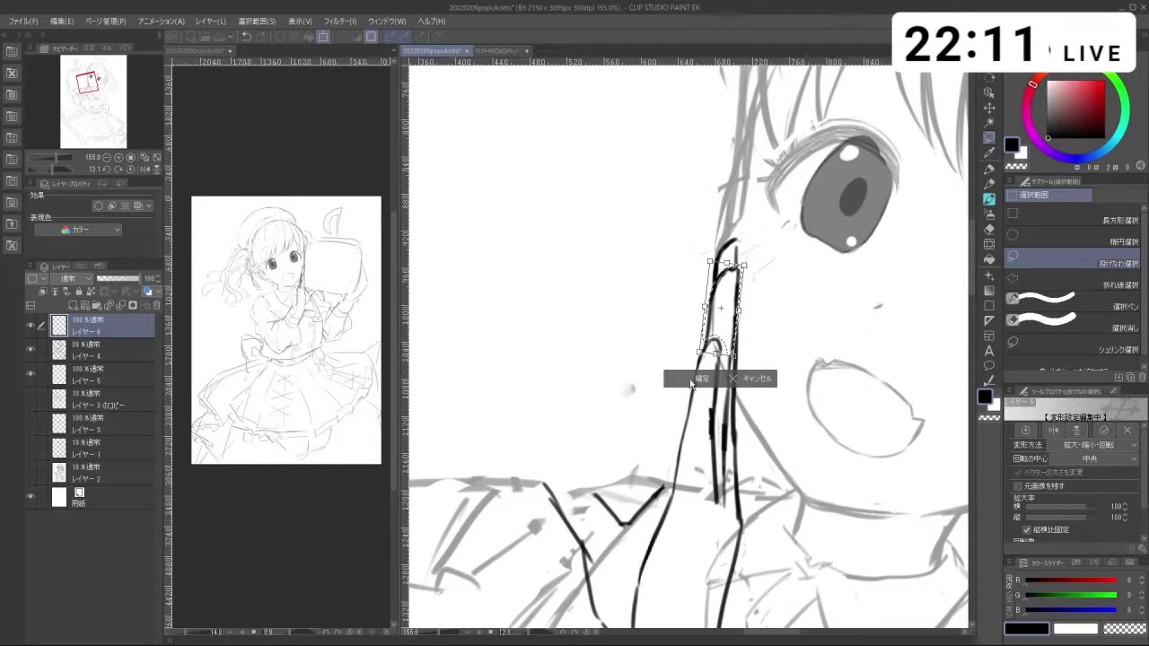
{"action": "left_click", "coordinate": [691, 384]}
{"action": "left_click", "coordinate": [618, 376]}
Step: Lasso the ends of the rear fingers, shift them slightly towards the palm with a transform, and clear the selection
{"action": "left_click_drag", "start_coordinate": [763, 418], "coordinate": [620, 386]}
{"action": "left_click_drag", "start_coordinate": [585, 330], "coordinate": [782, 446]}
{"action": "mouse_move", "coordinate": [707, 307]}
{"action": "left_mouse_down"}
{"action": "mouse_move", "coordinate": [660, 227]}
{"action": "mouse_move", "coordinate": [685, 292]}
{"action": "mouse_move", "coordinate": [603, 287]}
{"action": "left_mouse_up"}
{"action": "left_click", "coordinate": [651, 359]}
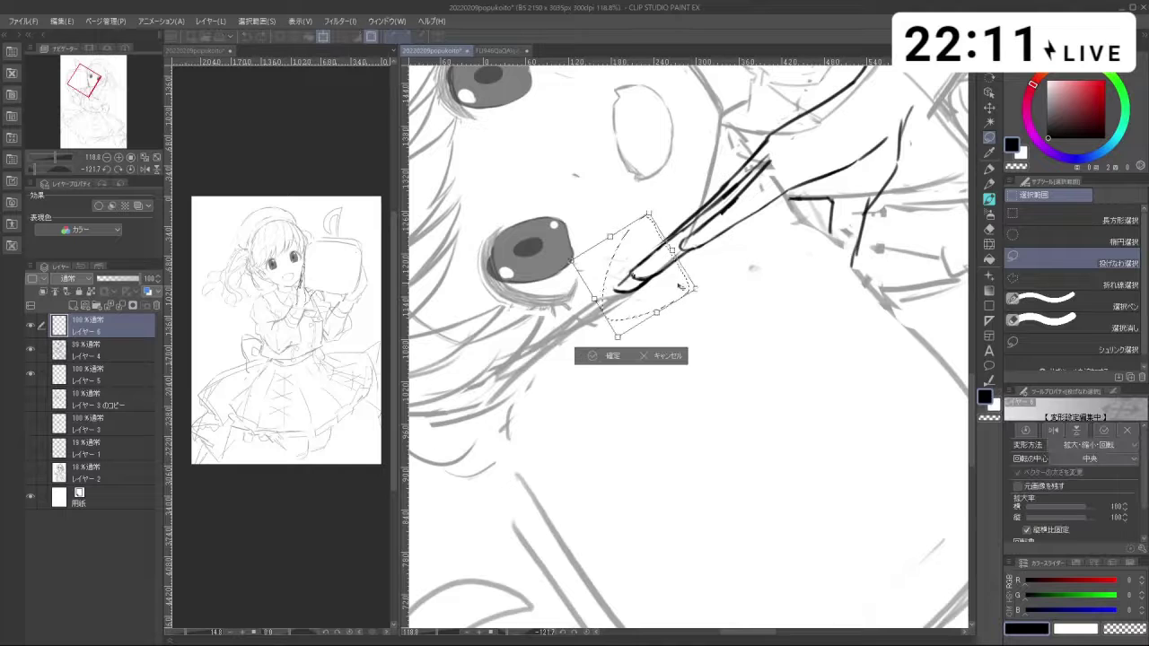
{"action": "left_click_drag", "start_coordinate": [681, 285], "coordinate": [694, 283]}
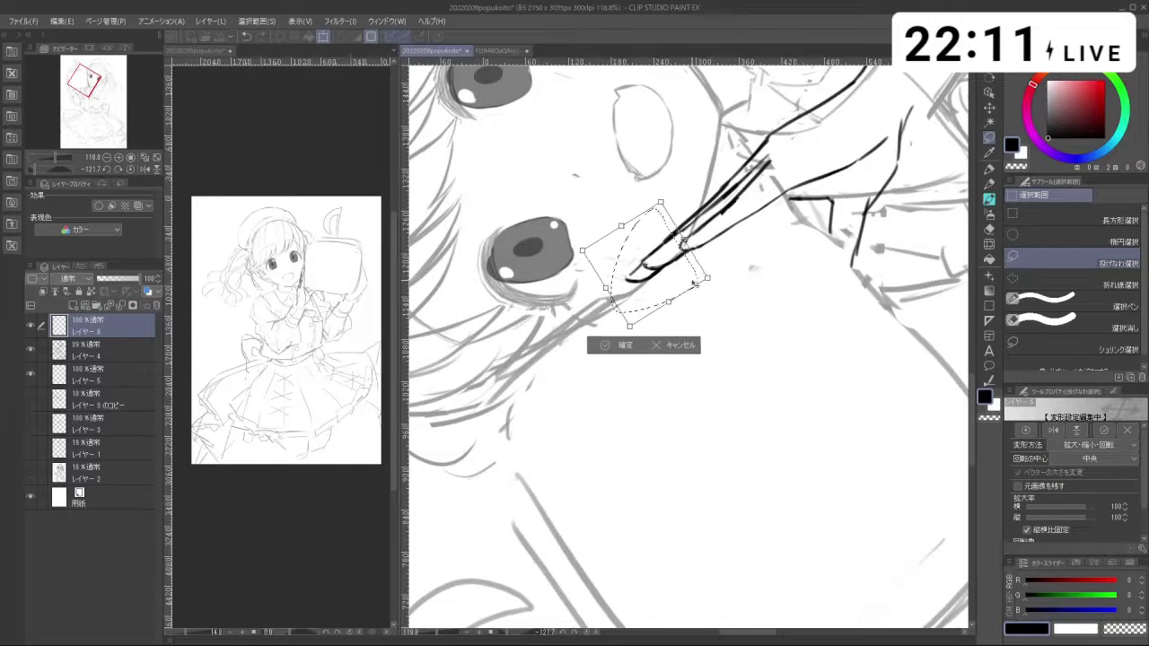
{"action": "left_click", "coordinate": [631, 350]}
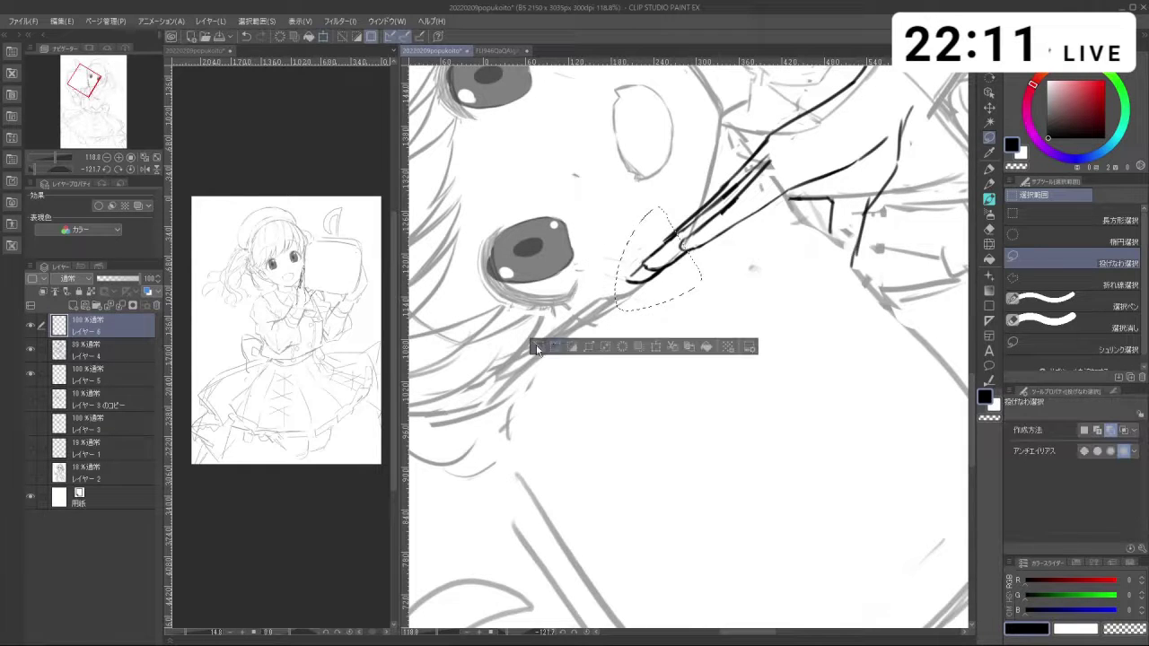
{"action": "left_click", "coordinate": [538, 349]}
Step: Return to the watercolour brush and tidy the inner finger lines with transparent and black colour, undoing unwanted strokes
{"action": "mouse_move", "coordinate": [544, 310]}
{"action": "left_mouse_down"}
{"action": "mouse_move", "coordinate": [554, 452]}
{"action": "mouse_move", "coordinate": [774, 524]}
{"action": "mouse_move", "coordinate": [913, 282]}
{"action": "mouse_move", "coordinate": [908, 259]}
{"action": "left_mouse_up"}
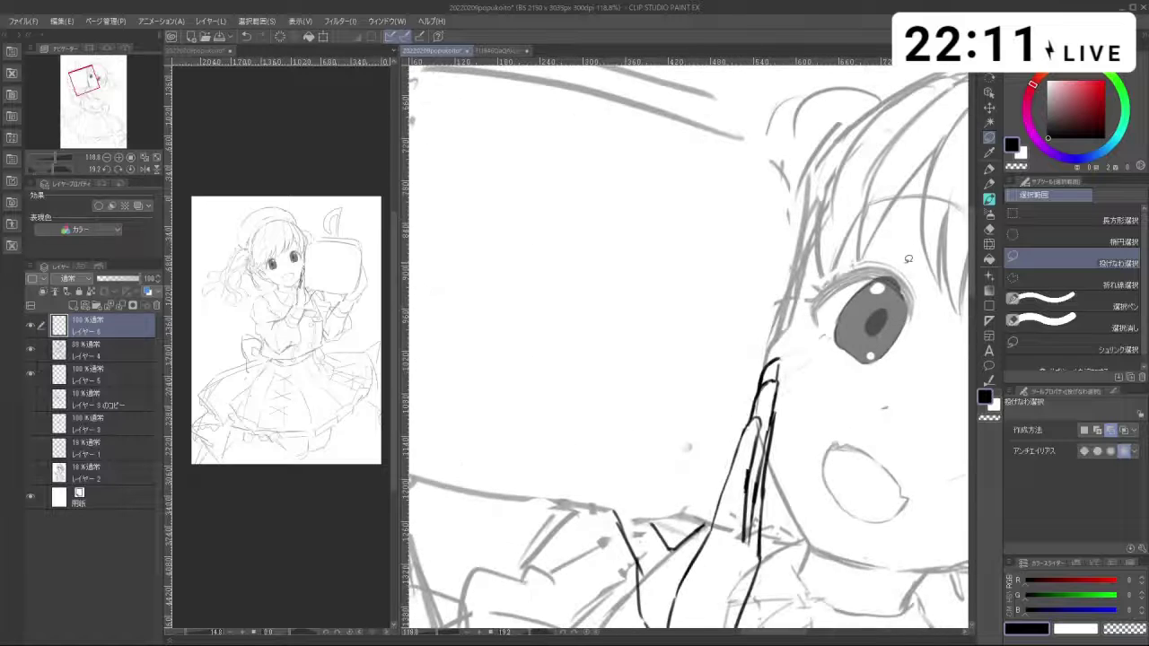
{"action": "key", "text": "b"}
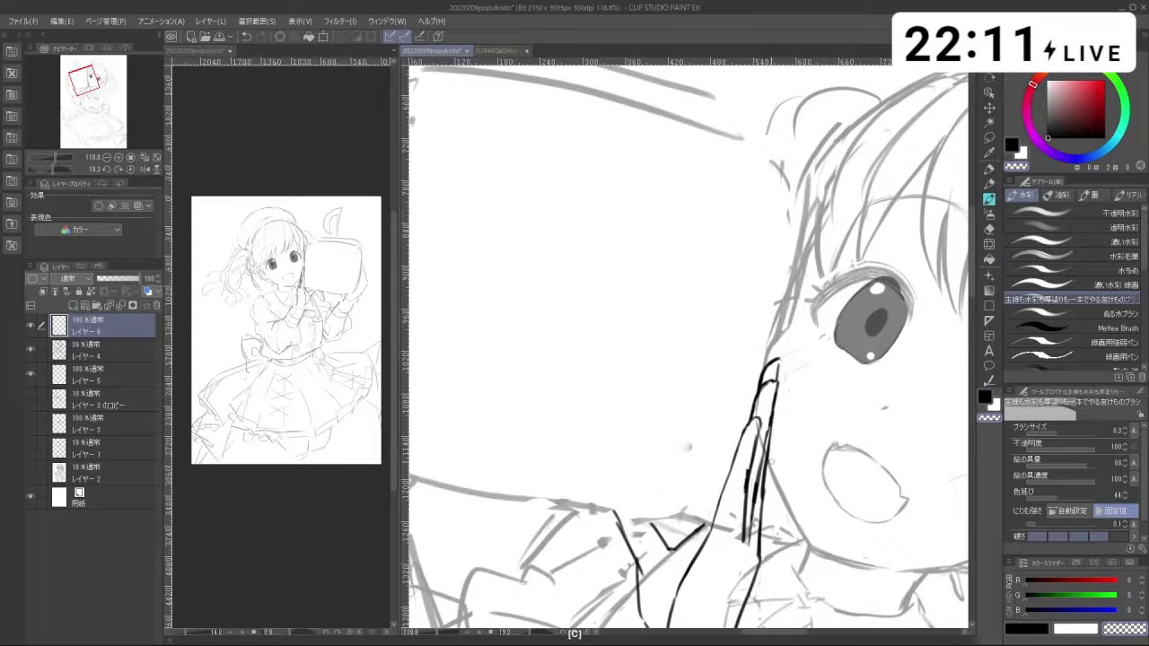
{"action": "key", "text": "c"}
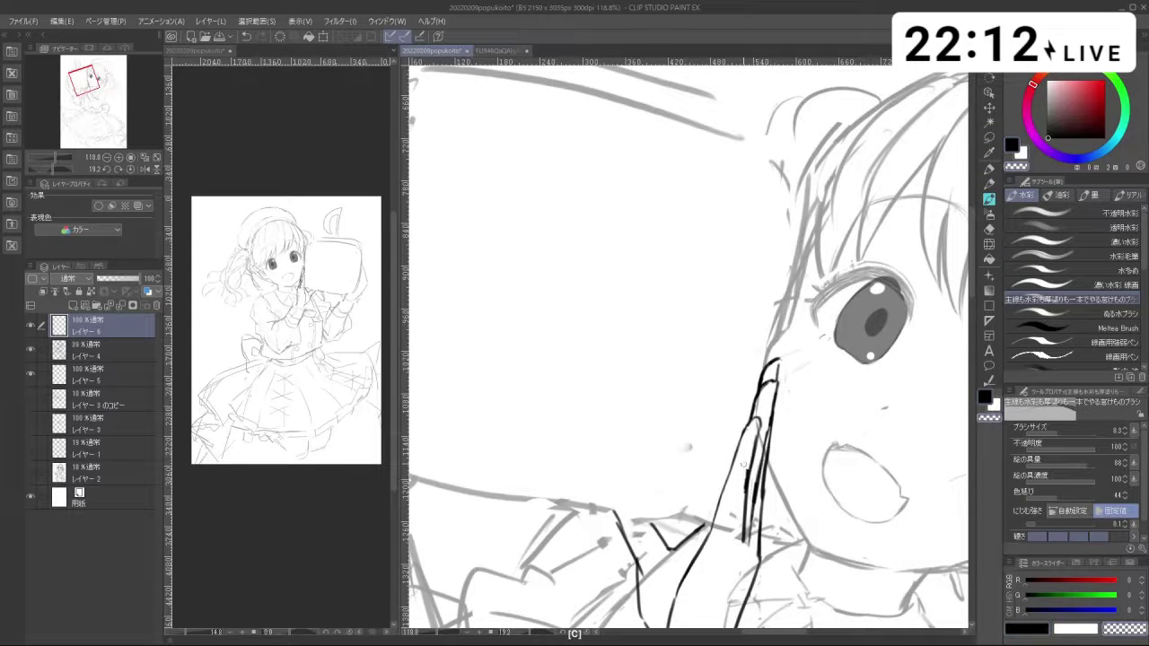
{"action": "key", "text": "c"}
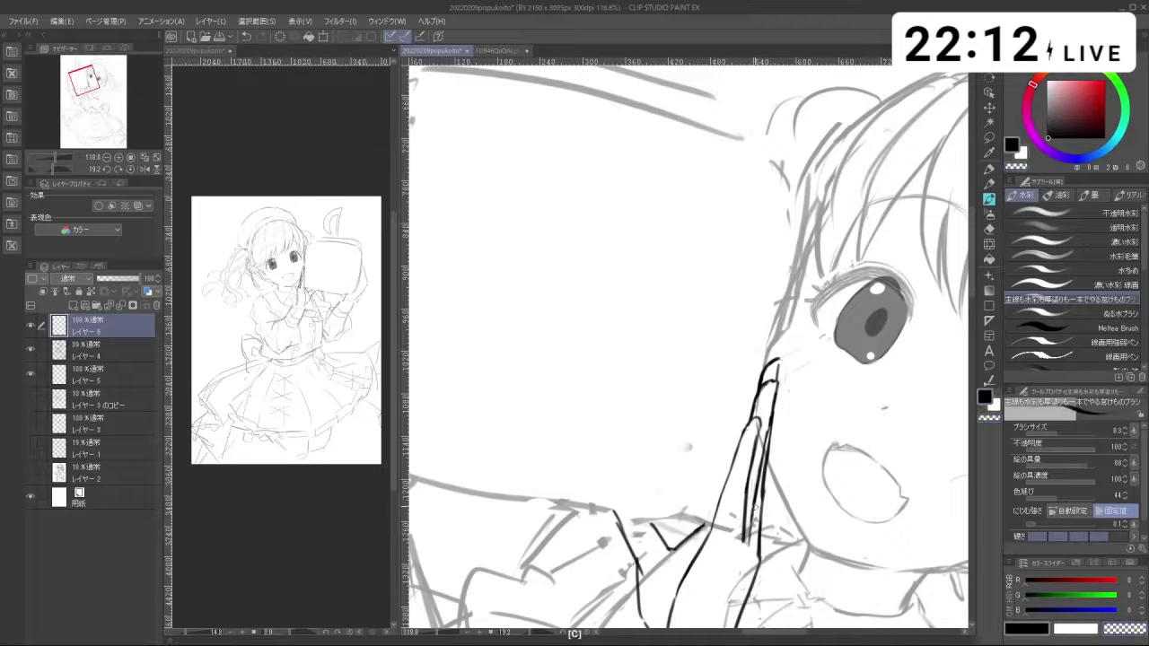
{"action": "key", "text": "ctrl+z"}
{"action": "key", "text": "c"}
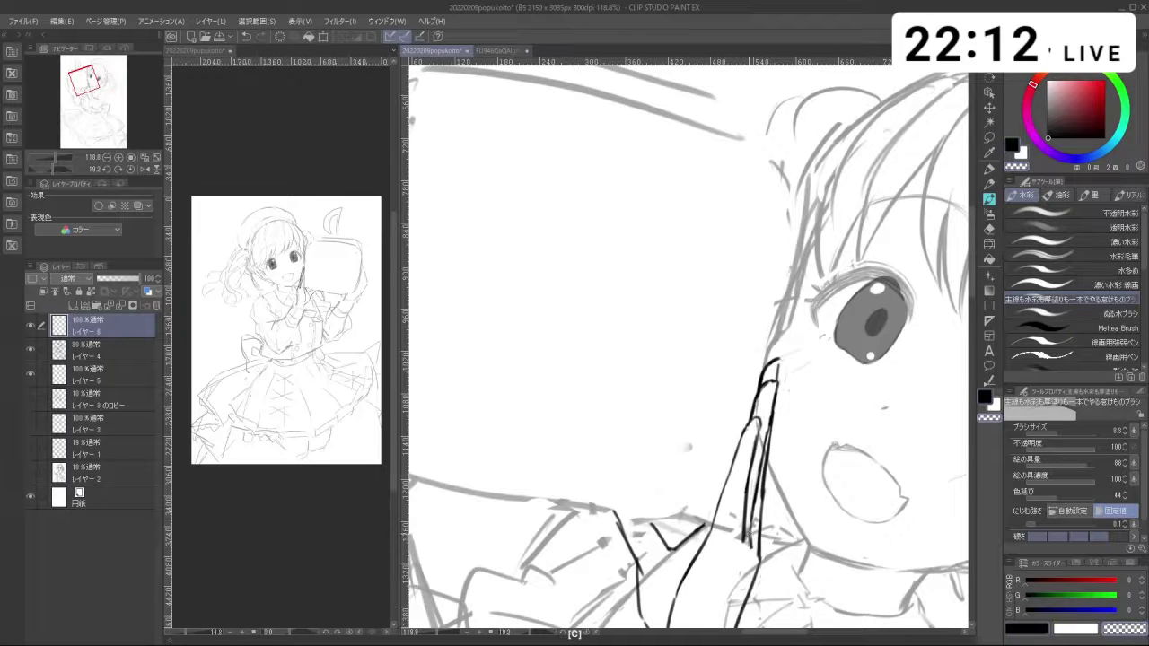
{"action": "key", "text": "c"}
{"action": "key", "text": "ctrl+z"}
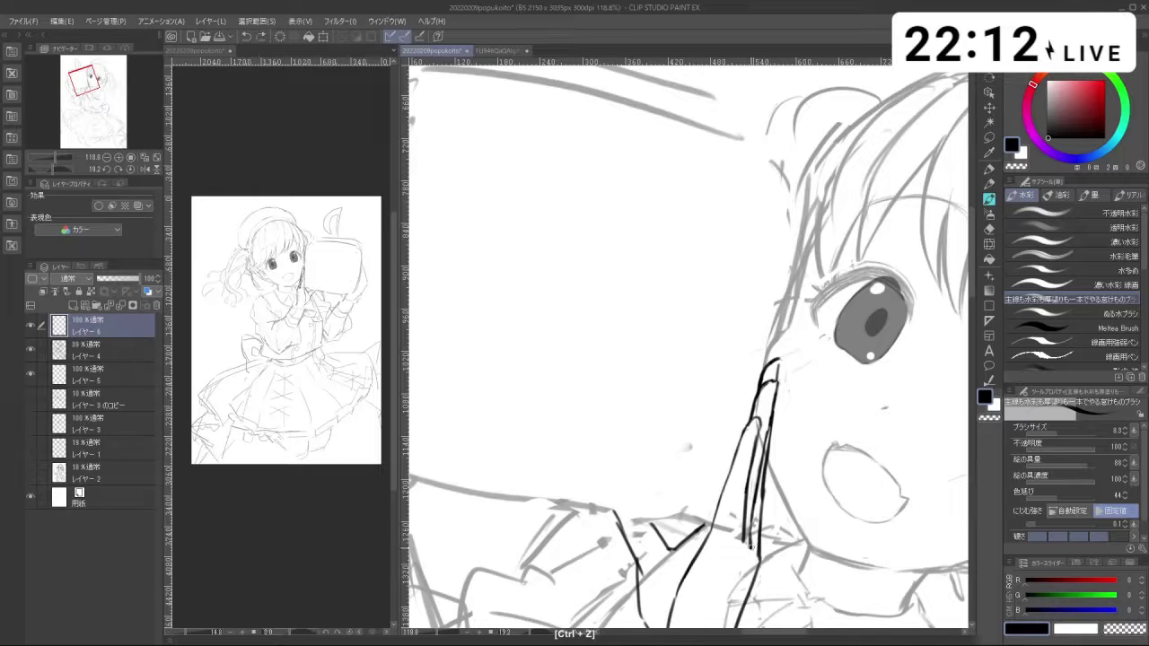
{"action": "key", "text": "c"}
{"action": "key", "text": "c"}
{"action": "left_click_drag", "start_coordinate": [744, 530], "coordinate": [746, 547]}
{"action": "key", "text": "c"}
Step: Enlarge the brush to 22.7 and retouch the lower palm edge above the wrist, undoing unwanted strokes
{"action": "key", "text": "ctrl+space"}
{"action": "left_click_drag", "start_coordinate": [801, 516], "coordinate": [691, 493]}
{"action": "key", "text": "space"}
{"action": "left_click_drag", "start_coordinate": [669, 440], "coordinate": [614, 285]}
{"action": "key", "text": "shift+space"}
{"action": "mouse_move", "coordinate": [614, 286]}
{"action": "left_mouse_down"}
{"action": "mouse_move", "coordinate": [588, 328]}
{"action": "mouse_move", "coordinate": [649, 494]}
{"action": "mouse_move", "coordinate": [688, 510]}
{"action": "mouse_move", "coordinate": [628, 538]}
{"action": "mouse_move", "coordinate": [583, 512]}
{"action": "mouse_move", "coordinate": [646, 548]}
{"action": "mouse_move", "coordinate": [709, 529]}
{"action": "left_mouse_up"}
{"action": "key", "text": "c"}
{"action": "key", "text": "ctrl+space"}
{"action": "mouse_move", "coordinate": [689, 441]}
{"action": "left_mouse_down"}
{"action": "mouse_move", "coordinate": [715, 441]}
{"action": "mouse_move", "coordinate": [693, 445]}
{"action": "mouse_move", "coordinate": [692, 465]}
{"action": "left_mouse_up"}
{"action": "key", "text": "ctrl+alt"}
{"action": "key", "text": "ctrl+z"}
{"action": "key", "text": "ctrl+z"}
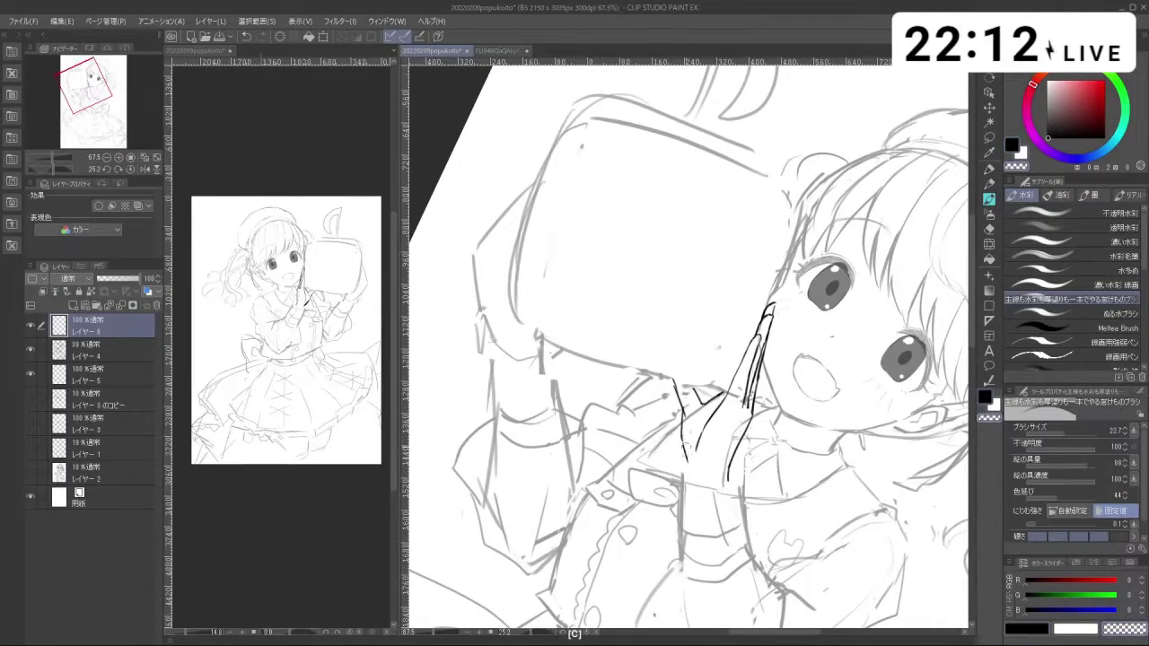
Step: Reduce the brush to 14.1 and redraw both edges of the hand down to the wrist, undoing unwanted strokes
{"action": "key", "text": "bracketleft"}
{"action": "key", "text": "bracketleft"}
{"action": "key", "text": "bracketleft"}
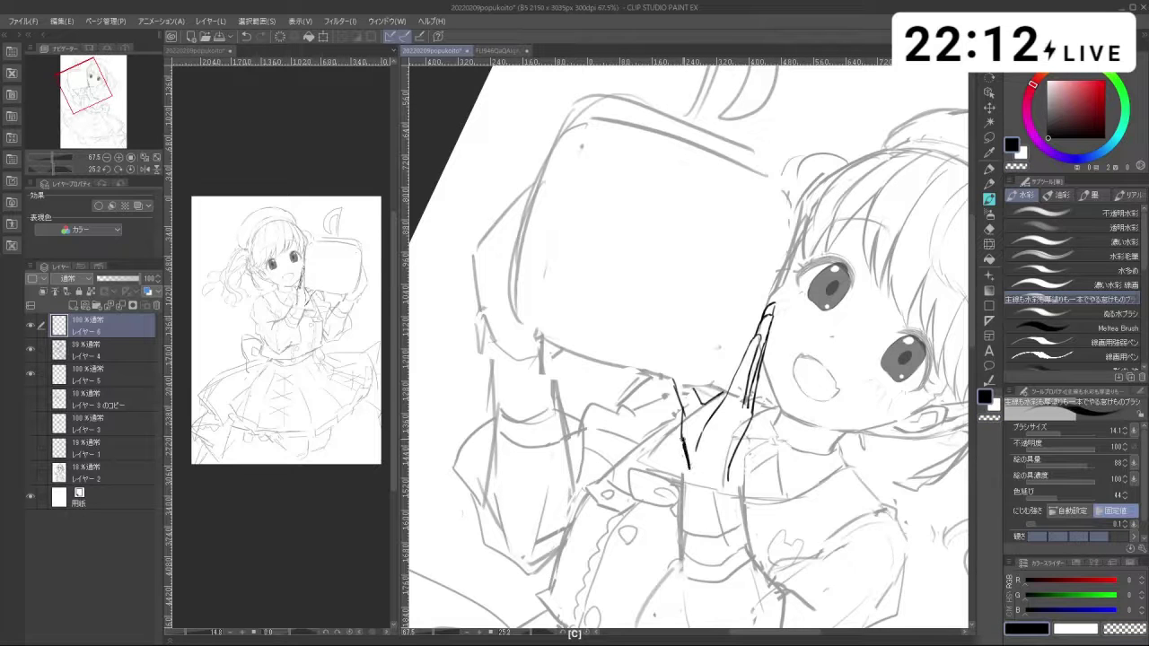
{"action": "key", "text": "ctrl+z"}
{"action": "mouse_move", "coordinate": [684, 437]}
{"action": "left_mouse_down"}
{"action": "mouse_move", "coordinate": [686, 466]}
{"action": "mouse_move", "coordinate": [727, 495]}
{"action": "left_mouse_up"}
{"action": "key", "text": "ctrl+z"}
{"action": "key", "text": "ctrl+z"}
{"action": "key", "text": "c"}
{"action": "mouse_move", "coordinate": [733, 455]}
{"action": "left_mouse_down"}
{"action": "mouse_move", "coordinate": [728, 495]}
{"action": "mouse_move", "coordinate": [736, 448]}
{"action": "left_mouse_up"}
{"action": "key", "text": "c"}
{"action": "key", "text": "ctrl+z"}
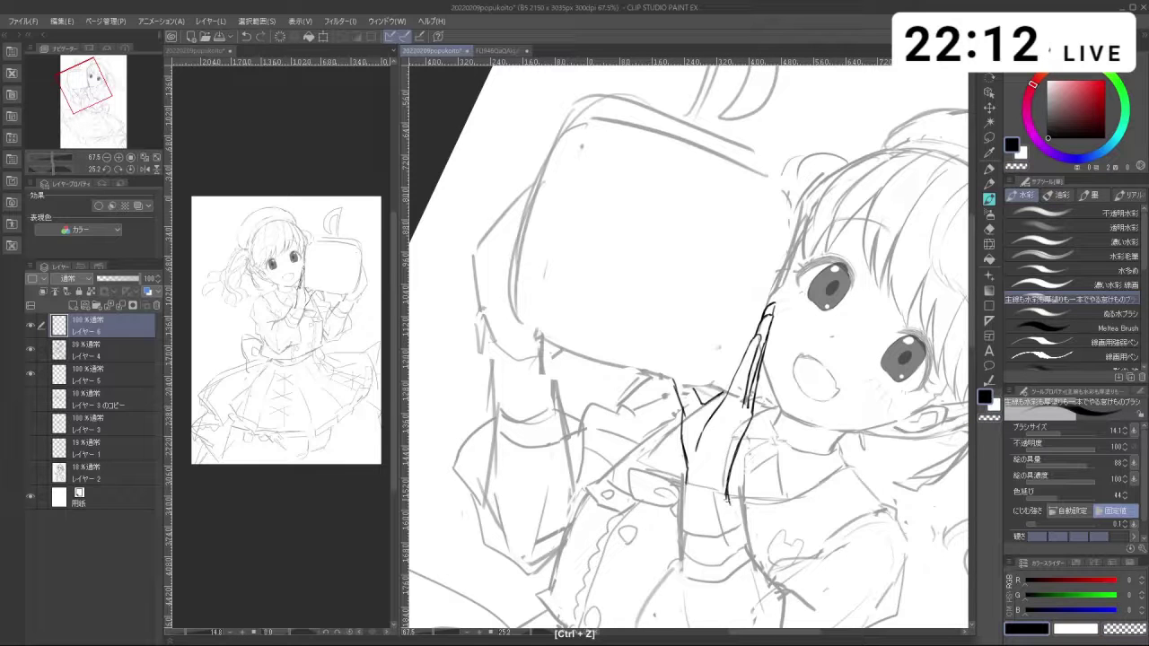
{"action": "mouse_move", "coordinate": [728, 483]}
{"action": "left_mouse_down"}
{"action": "mouse_move", "coordinate": [722, 514]}
{"action": "mouse_move", "coordinate": [712, 437]}
{"action": "left_mouse_up"}
Step: Retouch the thumb's outer edge just below the board and undo the last unwanted stroke
{"action": "key", "text": "ctrl+space"}
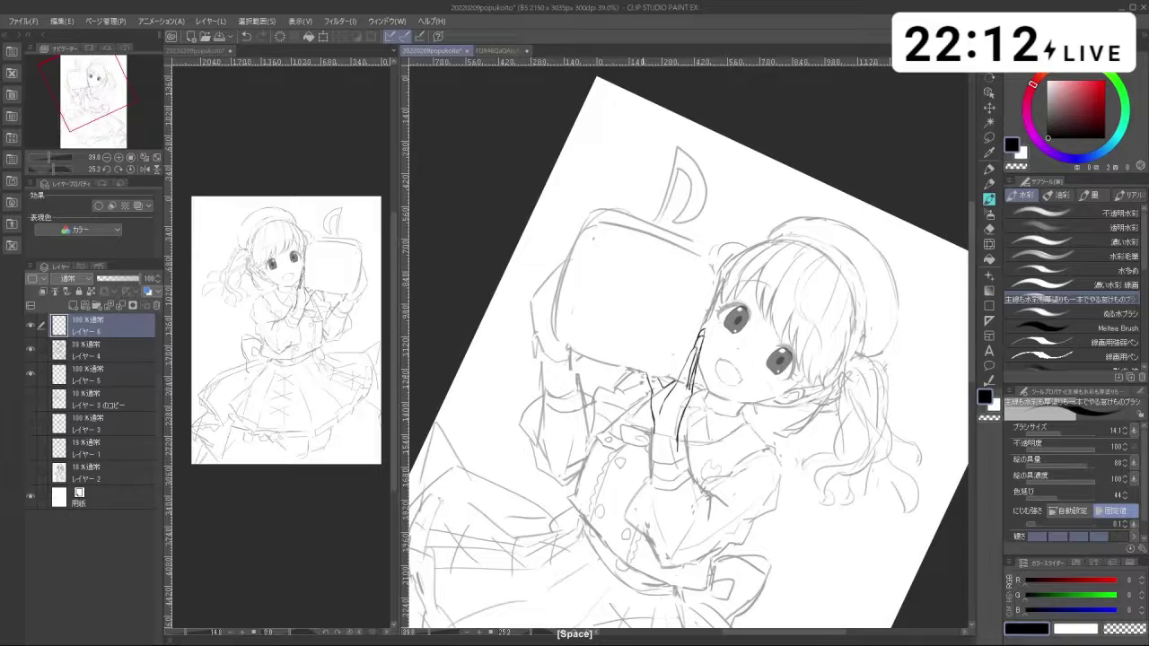
{"action": "scroll", "coordinate": [650, 382], "scroll_direction": "up", "scroll_amount": 5}
{"action": "key", "text": "c"}
{"action": "left_click_drag", "start_coordinate": [643, 380], "coordinate": [654, 418]}
{"action": "key", "text": "ctrl+z"}
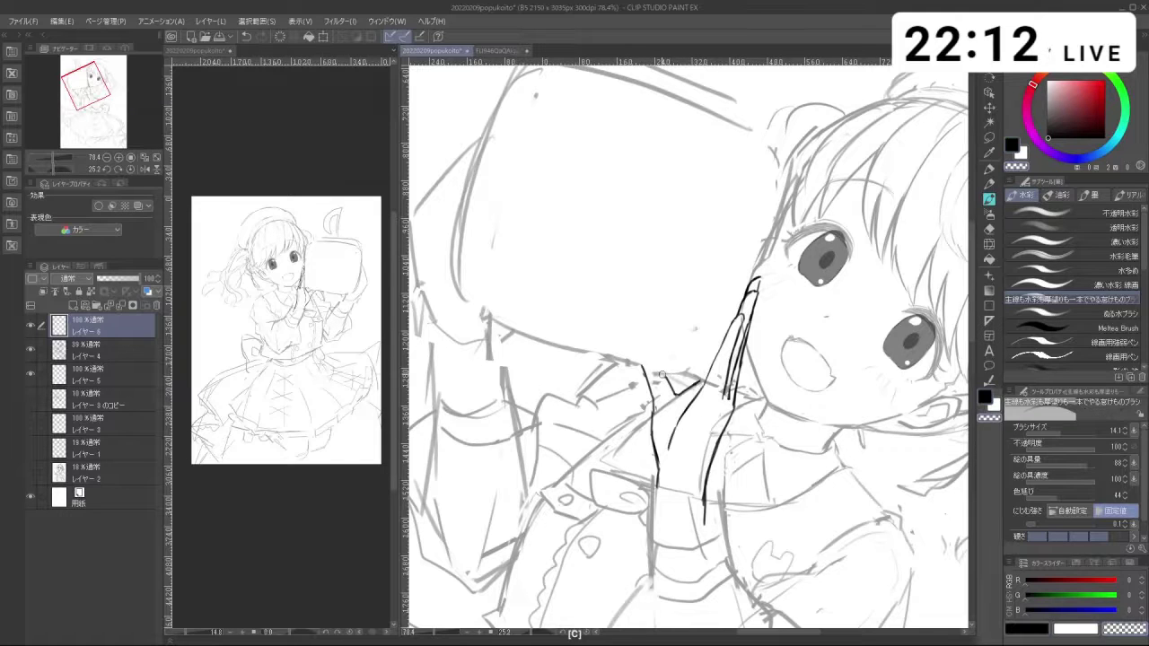
Step: Lasso the whole raised hand, tilt and shift it slightly with a transform, and clear the selection
{"action": "left_click_drag", "start_coordinate": [753, 496], "coordinate": [682, 496]}
{"action": "mouse_move", "coordinate": [798, 293]}
{"action": "left_mouse_down"}
{"action": "mouse_move", "coordinate": [696, 222]}
{"action": "mouse_move", "coordinate": [581, 277]}
{"action": "mouse_move", "coordinate": [571, 396]}
{"action": "mouse_move", "coordinate": [732, 461]}
{"action": "mouse_move", "coordinate": [798, 400]}
{"action": "mouse_move", "coordinate": [810, 349]}
{"action": "mouse_move", "coordinate": [803, 306]}
{"action": "left_mouse_up"}
{"action": "mouse_move", "coordinate": [728, 499]}
{"action": "left_mouse_down"}
{"action": "mouse_move", "coordinate": [784, 499]}
{"action": "mouse_move", "coordinate": [715, 495]}
{"action": "left_mouse_up"}
{"action": "left_click_drag", "start_coordinate": [772, 489], "coordinate": [802, 456]}
{"action": "left_click_drag", "start_coordinate": [765, 542], "coordinate": [805, 445]}
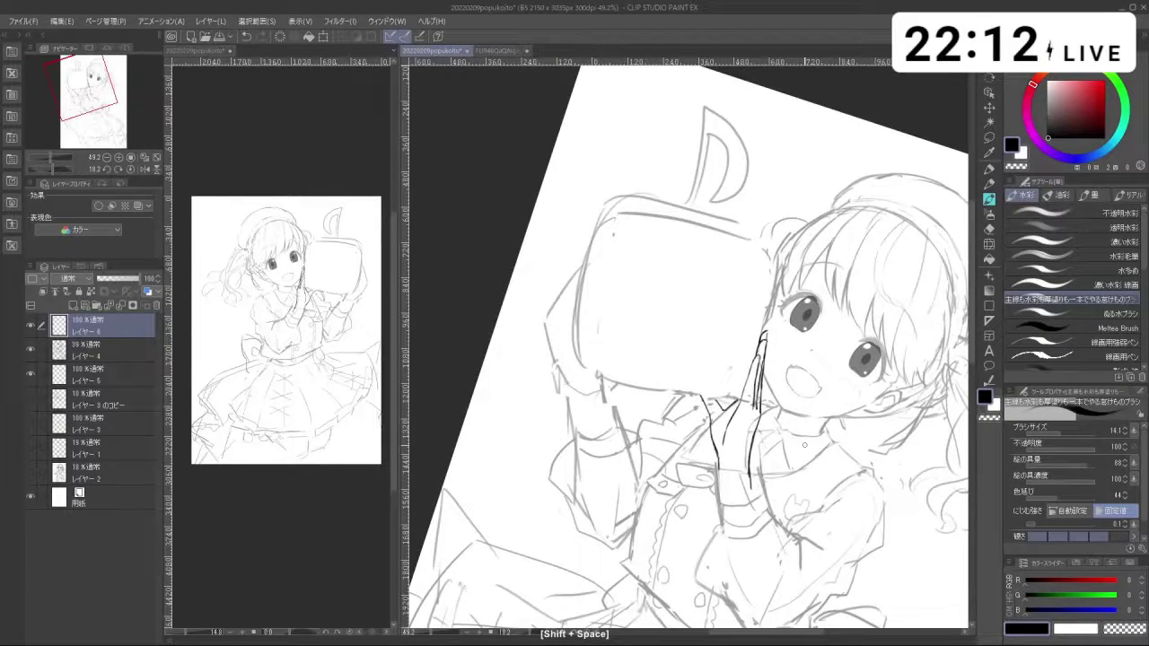
{"action": "key", "text": "m"}
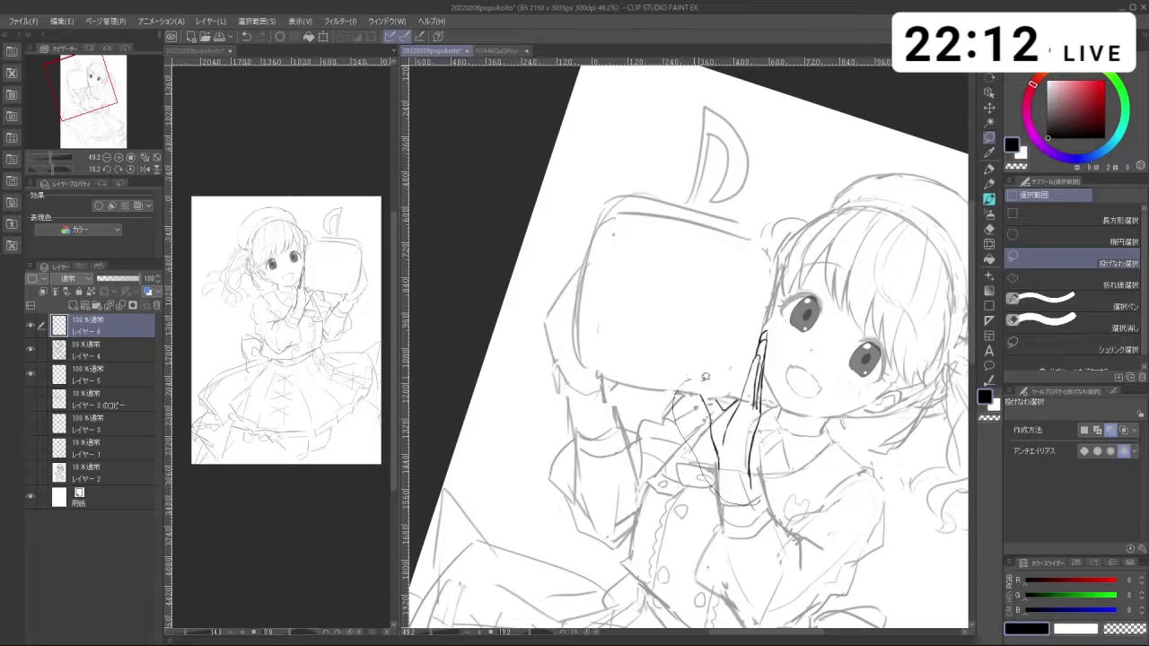
{"action": "mouse_move", "coordinate": [794, 330]}
{"action": "left_mouse_down"}
{"action": "mouse_move", "coordinate": [770, 517]}
{"action": "mouse_move", "coordinate": [799, 510]}
{"action": "left_mouse_up"}
{"action": "left_click", "coordinate": [745, 534]}
{"action": "left_click", "coordinate": [716, 553]}
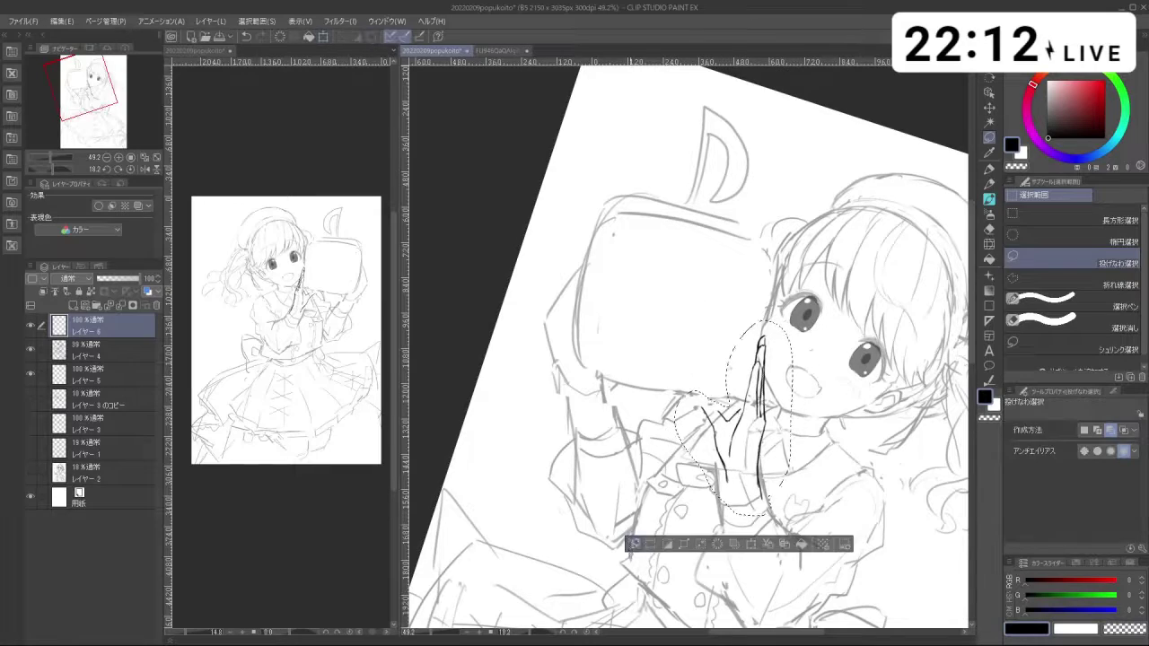
{"action": "key", "text": "ctrl+d"}
{"action": "mouse_move", "coordinate": [540, 380]}
{"action": "left_mouse_down"}
{"action": "mouse_move", "coordinate": [649, 504]}
{"action": "mouse_move", "coordinate": [779, 523]}
{"action": "mouse_move", "coordinate": [795, 521]}
{"action": "mouse_move", "coordinate": [836, 387]}
{"action": "mouse_move", "coordinate": [762, 479]}
{"action": "mouse_move", "coordinate": [579, 455]}
{"action": "mouse_move", "coordinate": [538, 384]}
{"action": "left_mouse_up"}
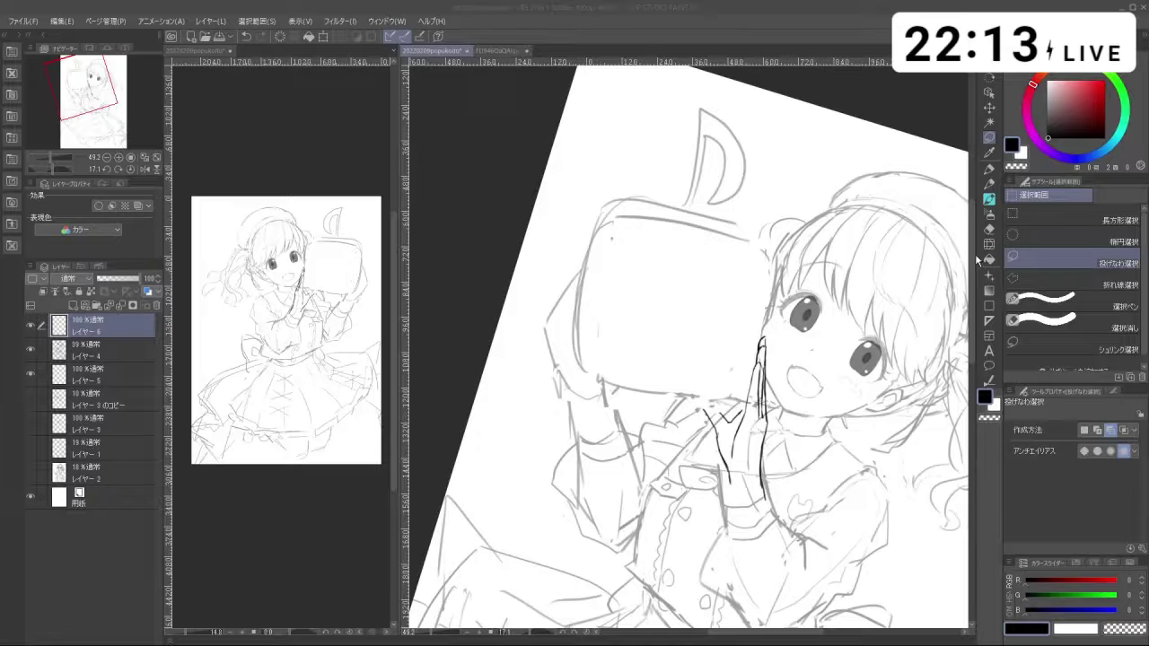
Step: Return to the watercolour brush and draw the board's bottom edge from the thumb outwards, undoing unwanted strokes
{"action": "left_click_drag", "start_coordinate": [970, 254], "coordinate": [970, 250]}
{"action": "key", "text": "shift+space"}
{"action": "left_click_drag", "start_coordinate": [761, 368], "coordinate": [764, 350]}
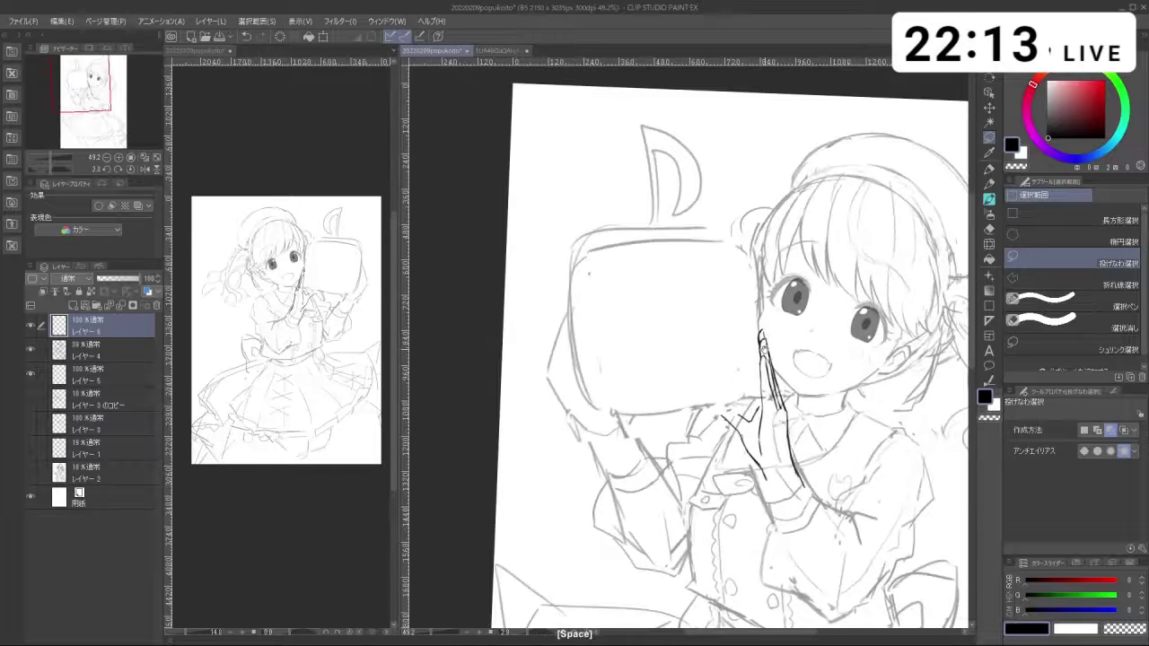
{"action": "left_click_drag", "start_coordinate": [595, 400], "coordinate": [591, 382]}
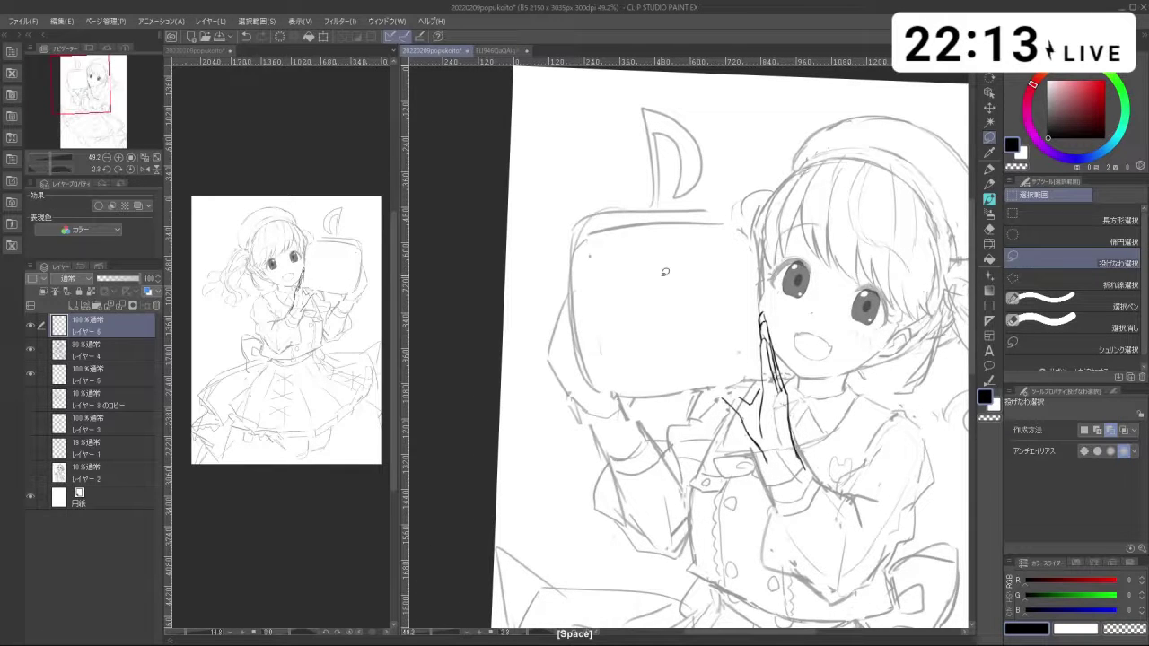
{"action": "left_click", "coordinate": [988, 198]}
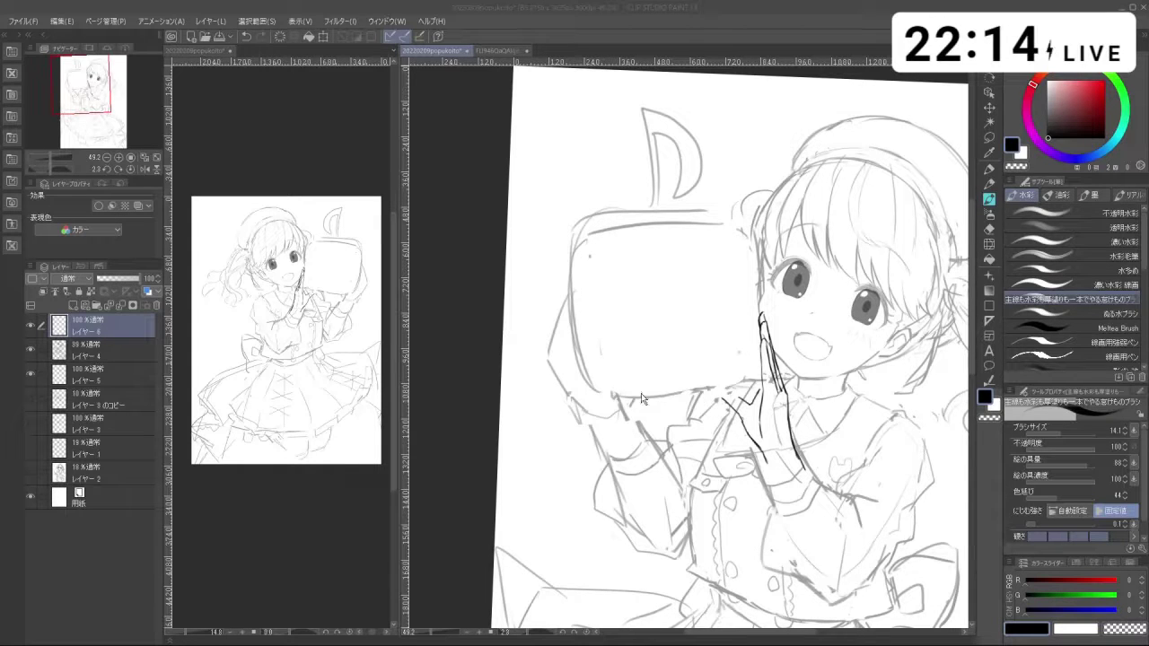
{"action": "key", "text": "ctrl+z"}
{"action": "mouse_move", "coordinate": [636, 400]}
{"action": "left_mouse_down"}
{"action": "mouse_move", "coordinate": [739, 394]}
{"action": "mouse_move", "coordinate": [762, 378]}
{"action": "mouse_move", "coordinate": [743, 394]}
{"action": "mouse_move", "coordinate": [755, 511]}
{"action": "mouse_move", "coordinate": [771, 348]}
{"action": "left_mouse_up"}
{"action": "key", "text": "ctrl+z"}
{"action": "key", "text": "ctrl+z"}
{"action": "key", "text": "shift+space"}
{"action": "key", "text": "ctrl+z"}
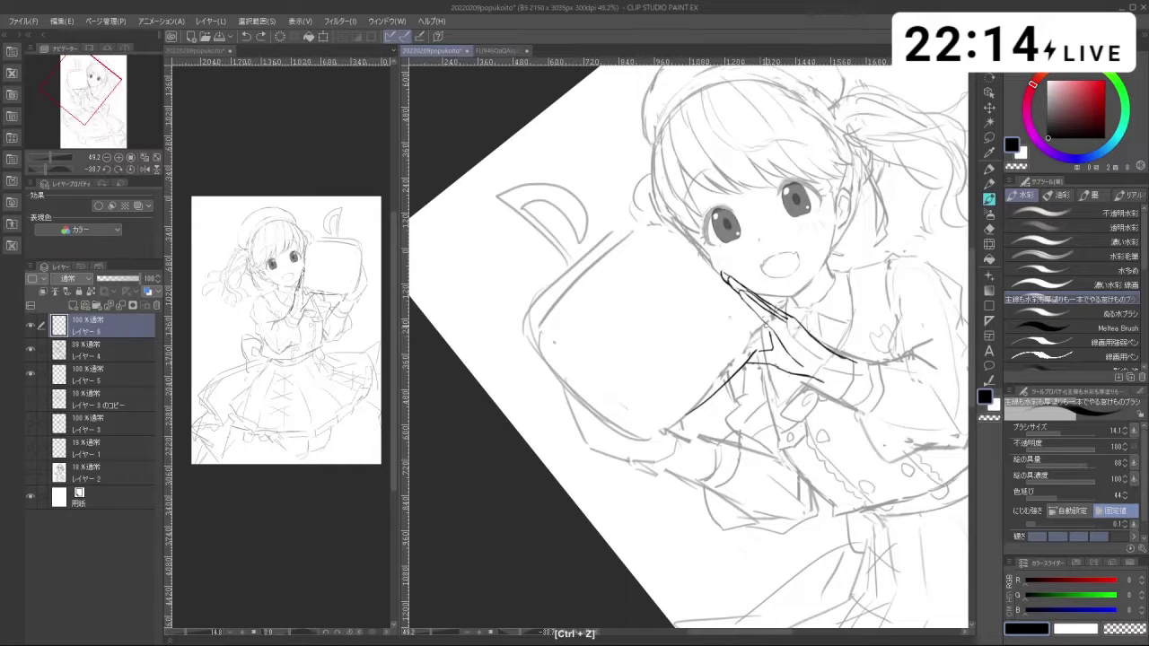
{"action": "key", "text": "shift+space"}
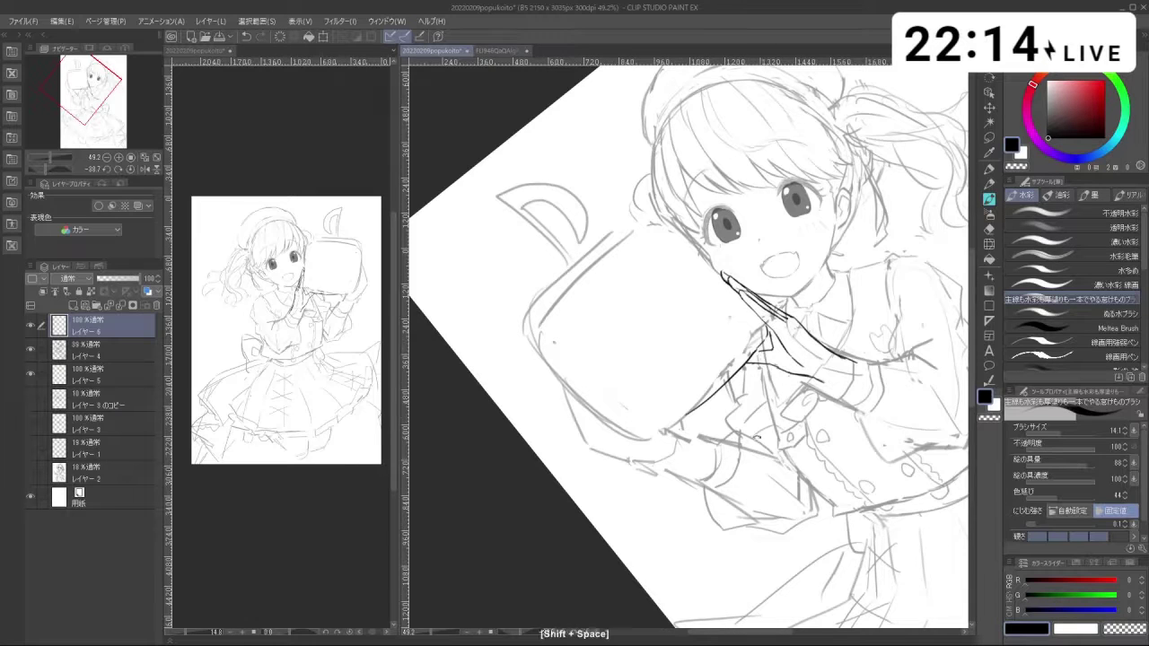
Step: Set the brush size to 18.2 and draw the board's rounded lower outer corner, undoing unwanted strokes
{"action": "mouse_move", "coordinate": [757, 437]}
{"action": "left_mouse_down"}
{"action": "mouse_move", "coordinate": [666, 396]}
{"action": "mouse_move", "coordinate": [640, 345]}
{"action": "left_mouse_up"}
{"action": "key", "text": "ctrl+alt"}
{"action": "mouse_move", "coordinate": [633, 299]}
{"action": "left_mouse_down"}
{"action": "mouse_move", "coordinate": [648, 373]}
{"action": "mouse_move", "coordinate": [628, 320]}
{"action": "mouse_move", "coordinate": [635, 386]}
{"action": "left_mouse_up"}
{"action": "key", "text": "c"}
{"action": "key", "text": "ctrl+z"}
{"action": "key", "text": "shift+space"}
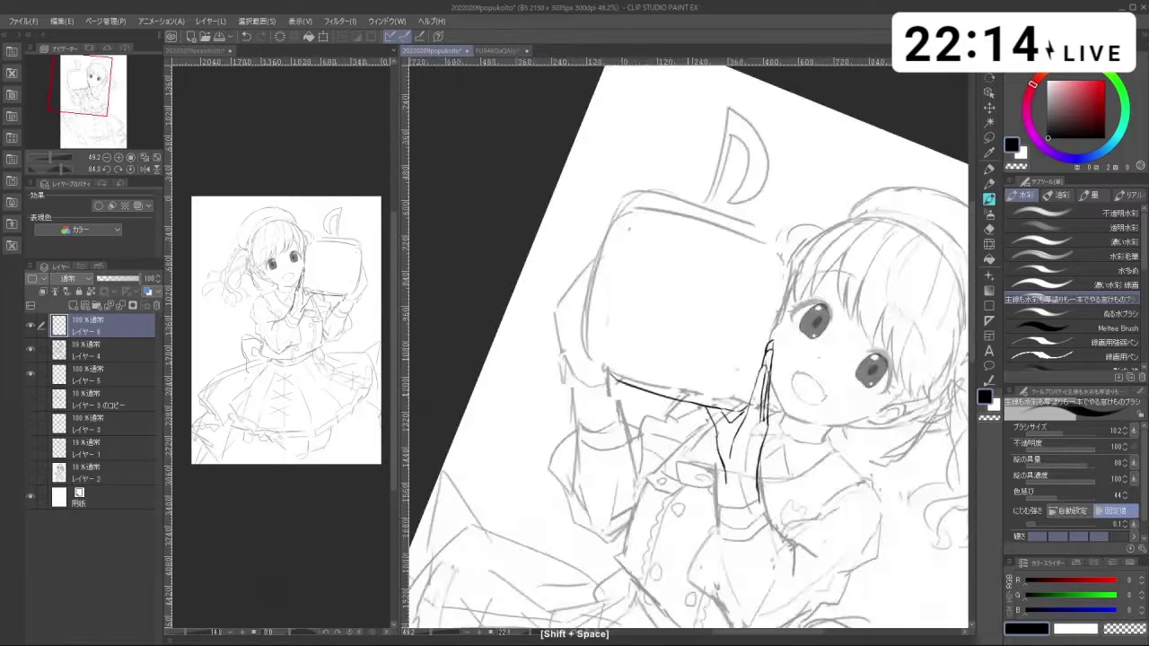
{"action": "key", "text": "ctrl+z"}
{"action": "mouse_move", "coordinate": [603, 319]}
{"action": "left_mouse_down"}
{"action": "mouse_move", "coordinate": [608, 378]}
{"action": "mouse_move", "coordinate": [607, 323]}
{"action": "left_mouse_up"}
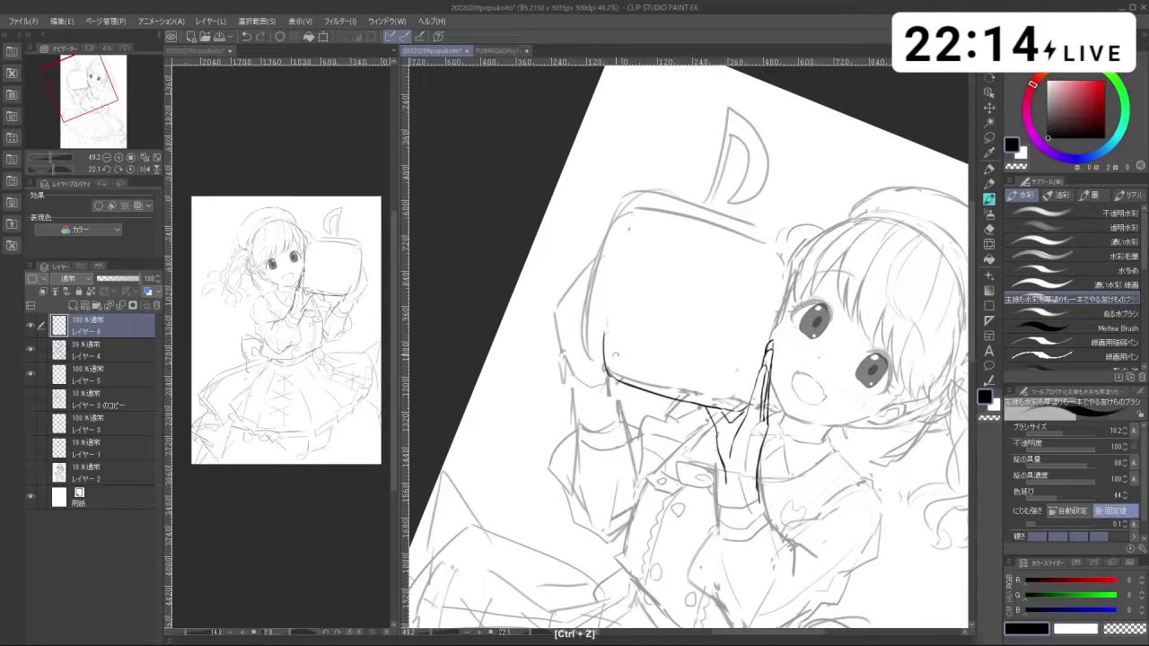
{"action": "key", "text": "ctrl+z"}
{"action": "mouse_move", "coordinate": [614, 379]}
{"action": "left_mouse_down"}
{"action": "mouse_move", "coordinate": [609, 311]}
{"action": "mouse_move", "coordinate": [632, 234]}
{"action": "mouse_move", "coordinate": [602, 340]}
{"action": "left_mouse_up"}
{"action": "key", "text": "ctrl+z"}
{"action": "key", "text": "ctrl+z"}
Step: Draw the board's outer side edge up to its upper corner, undoing the unwanted stroke
{"action": "key", "text": "shift+space"}
{"action": "left_click_drag", "start_coordinate": [658, 509], "coordinate": [826, 434]}
{"action": "key", "text": "ctrl+z"}
{"action": "mouse_move", "coordinate": [551, 344]}
{"action": "left_mouse_down"}
{"action": "mouse_move", "coordinate": [561, 310]}
{"action": "mouse_move", "coordinate": [553, 324]}
{"action": "left_mouse_up"}
Step: Draw the board's inner side edge along the girl's face above the fingertips, undoing unwanted strokes
{"action": "key", "text": "shift+space"}
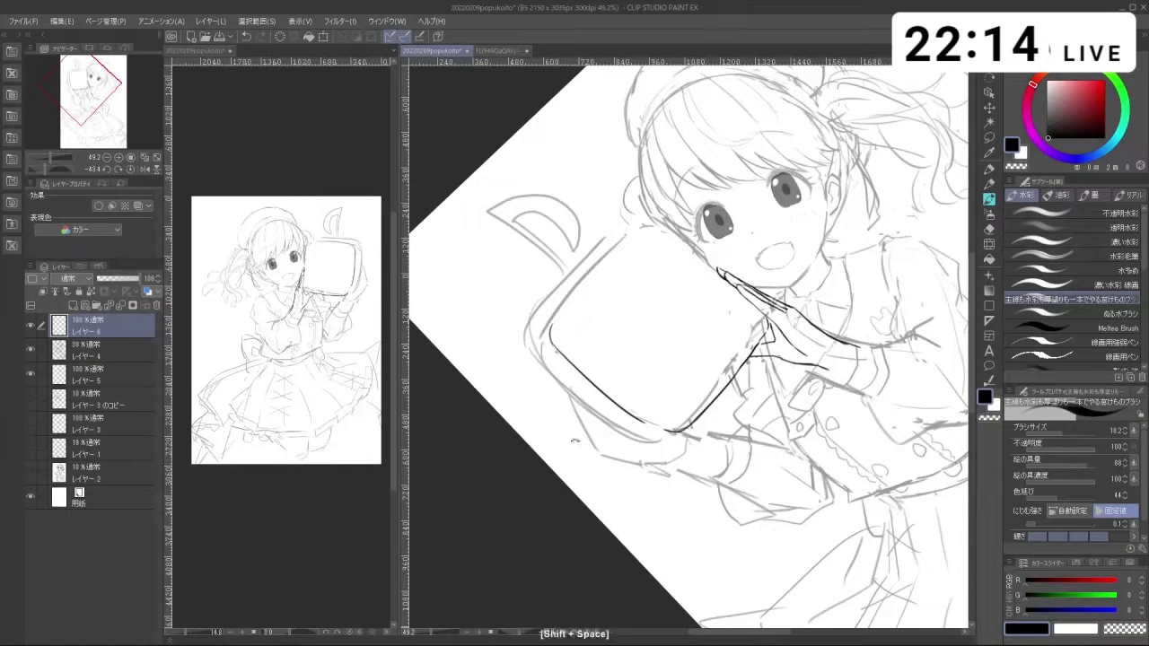
{"action": "left_click_drag", "start_coordinate": [584, 387], "coordinate": [779, 414]}
{"action": "key", "text": "ctrl+z"}
{"action": "left_click_drag", "start_coordinate": [610, 367], "coordinate": [603, 431]}
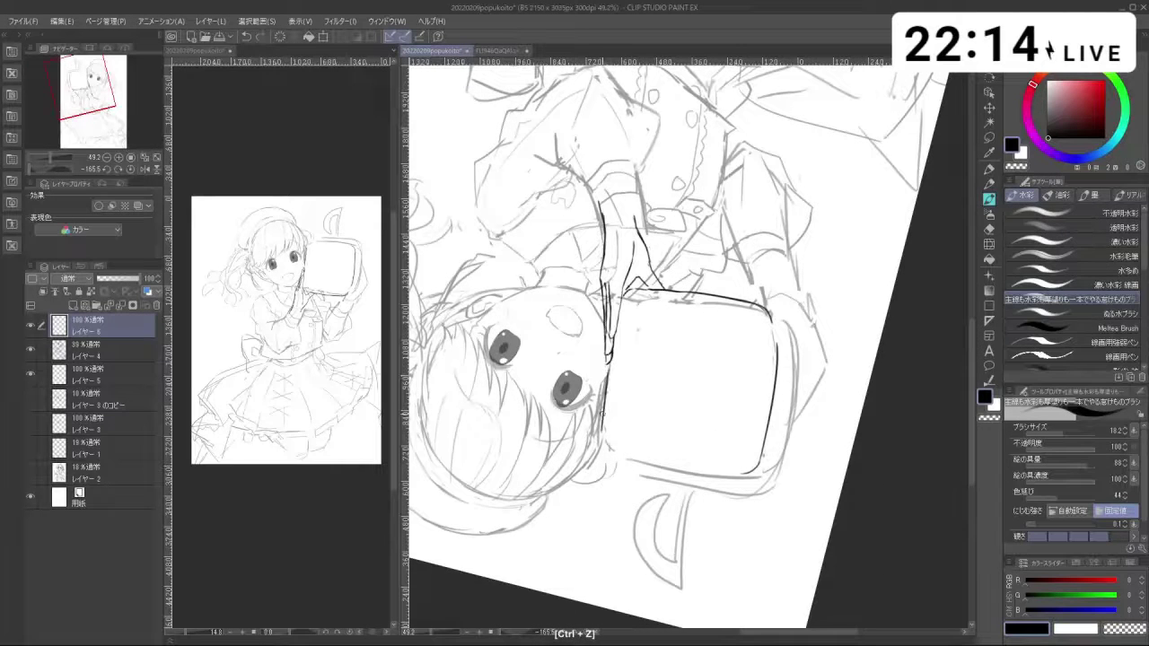
{"action": "key", "text": "ctrl+z"}
{"action": "mouse_move", "coordinate": [610, 365]}
{"action": "left_mouse_down"}
{"action": "mouse_move", "coordinate": [602, 422]}
{"action": "mouse_move", "coordinate": [628, 468]}
{"action": "left_mouse_up"}
Step: Draw the board's top edge with rounded corners to close its outline, undoing unwanted strokes
{"action": "key", "text": "shift+space"}
{"action": "mouse_move", "coordinate": [628, 474]}
{"action": "left_mouse_down"}
{"action": "mouse_move", "coordinate": [712, 496]}
{"action": "mouse_move", "coordinate": [706, 480]}
{"action": "left_mouse_up"}
{"action": "key", "text": "ctrl+z"}
{"action": "mouse_move", "coordinate": [711, 479]}
{"action": "left_mouse_down"}
{"action": "mouse_move", "coordinate": [781, 443]}
{"action": "mouse_move", "coordinate": [720, 476]}
{"action": "mouse_move", "coordinate": [833, 350]}
{"action": "mouse_move", "coordinate": [694, 204]}
{"action": "mouse_move", "coordinate": [634, 216]}
{"action": "mouse_move", "coordinate": [556, 296]}
{"action": "mouse_move", "coordinate": [571, 395]}
{"action": "left_mouse_up"}
{"action": "key", "text": "ctrl+z"}
{"action": "key", "text": "shift+space"}
{"action": "key", "text": "ctrl+z"}
{"action": "key", "text": "shift+space"}
{"action": "key", "text": "ctrl+z"}
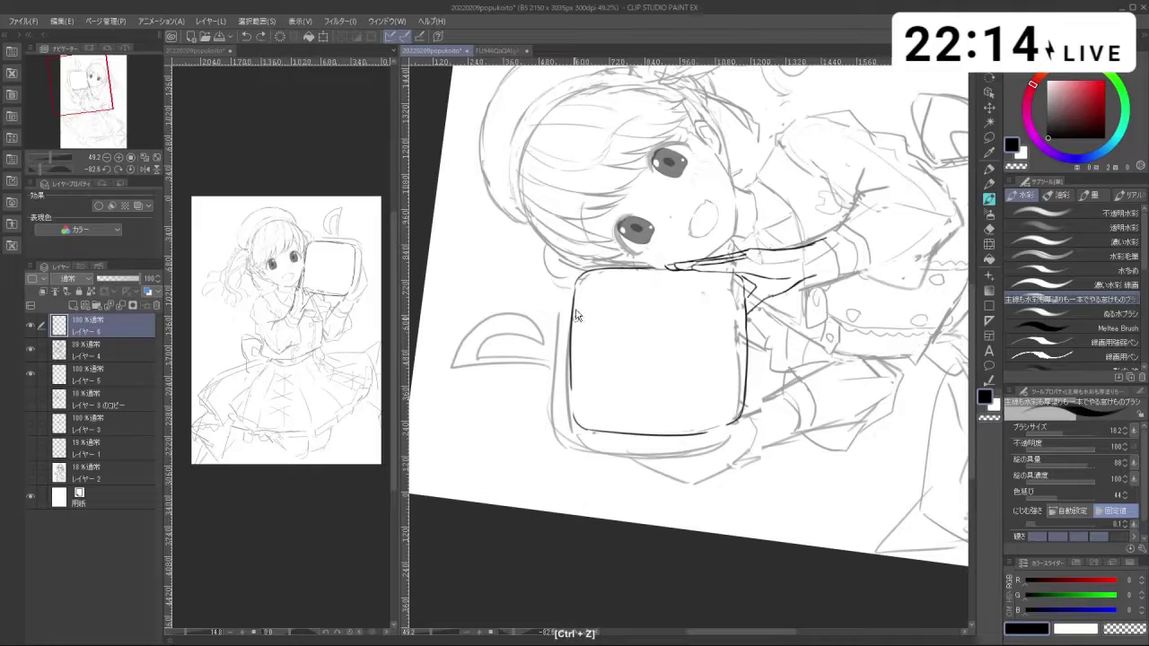
{"action": "key", "text": "ctrl+z"}
{"action": "mouse_move", "coordinate": [574, 284]}
{"action": "left_mouse_down"}
{"action": "mouse_move", "coordinate": [573, 409]}
{"action": "mouse_move", "coordinate": [679, 447]}
{"action": "mouse_move", "coordinate": [772, 363]}
{"action": "mouse_move", "coordinate": [756, 276]}
{"action": "mouse_move", "coordinate": [686, 258]}
{"action": "left_mouse_up"}
{"action": "key", "text": "shift+space"}
{"action": "left_click_drag", "start_coordinate": [770, 484], "coordinate": [782, 424]}
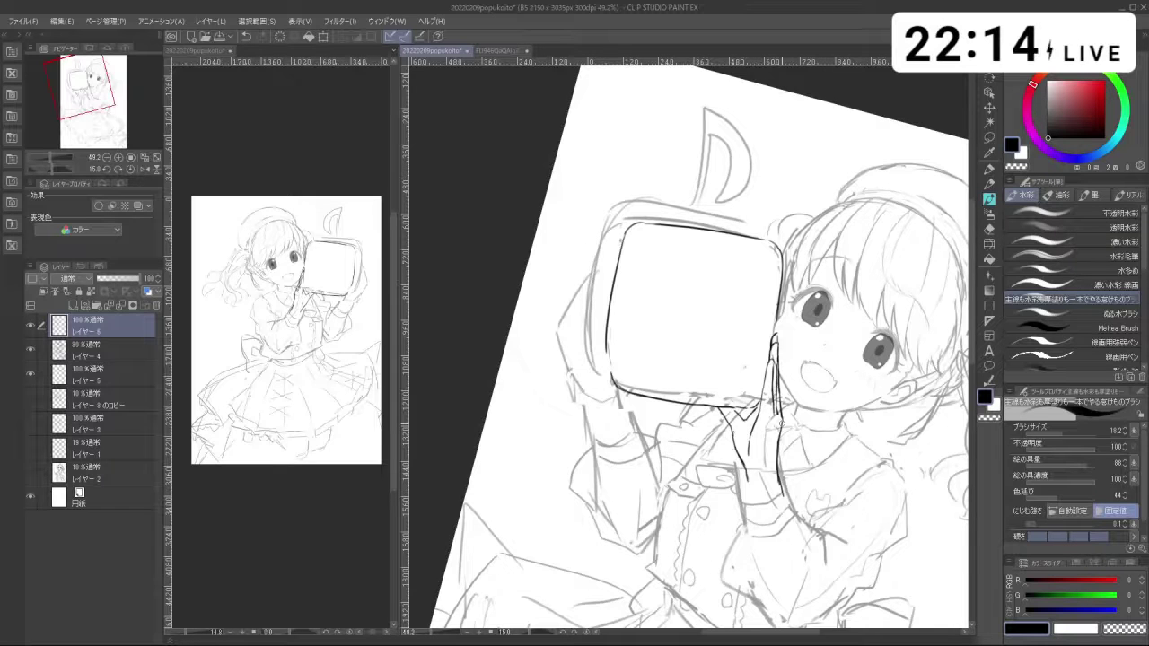
Step: Tidy the board's outline and corners with transparent and black colour, undoing an unwanted stroke
{"action": "key", "text": "shift+space"}
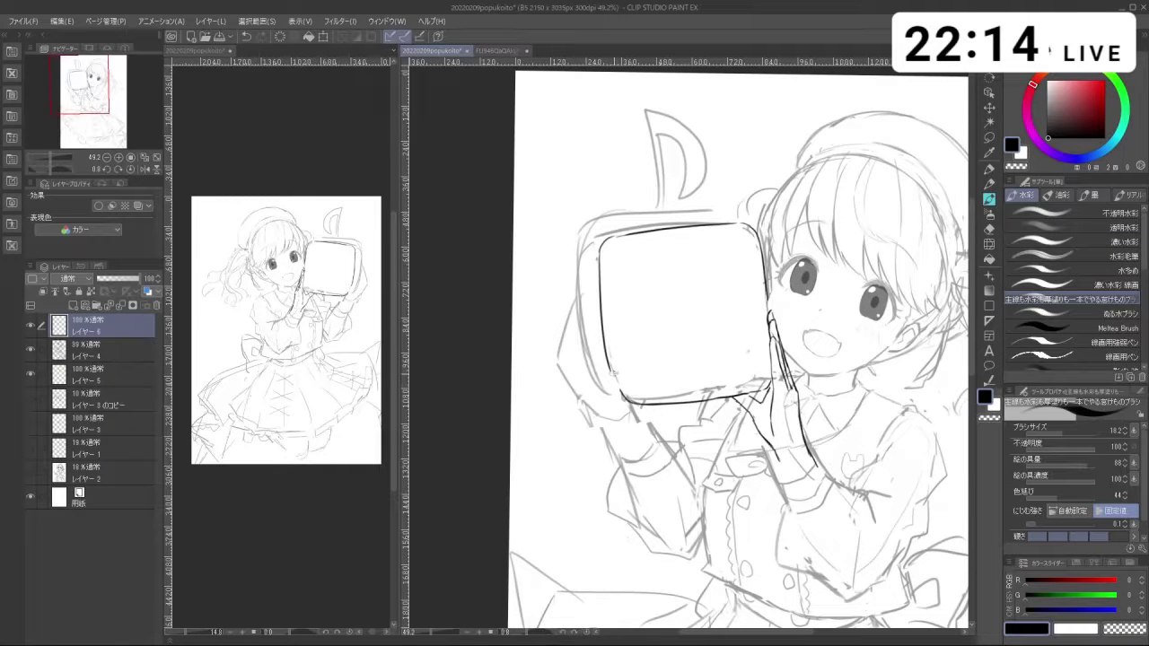
{"action": "key", "text": "c"}
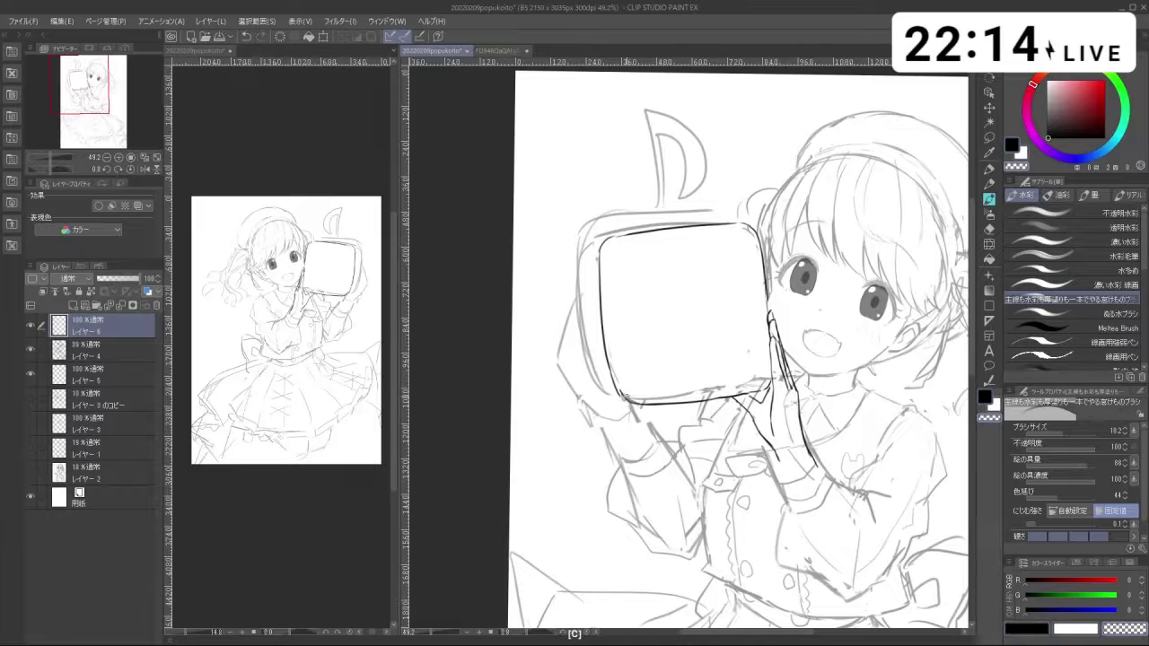
{"action": "key", "text": "ctrl+z"}
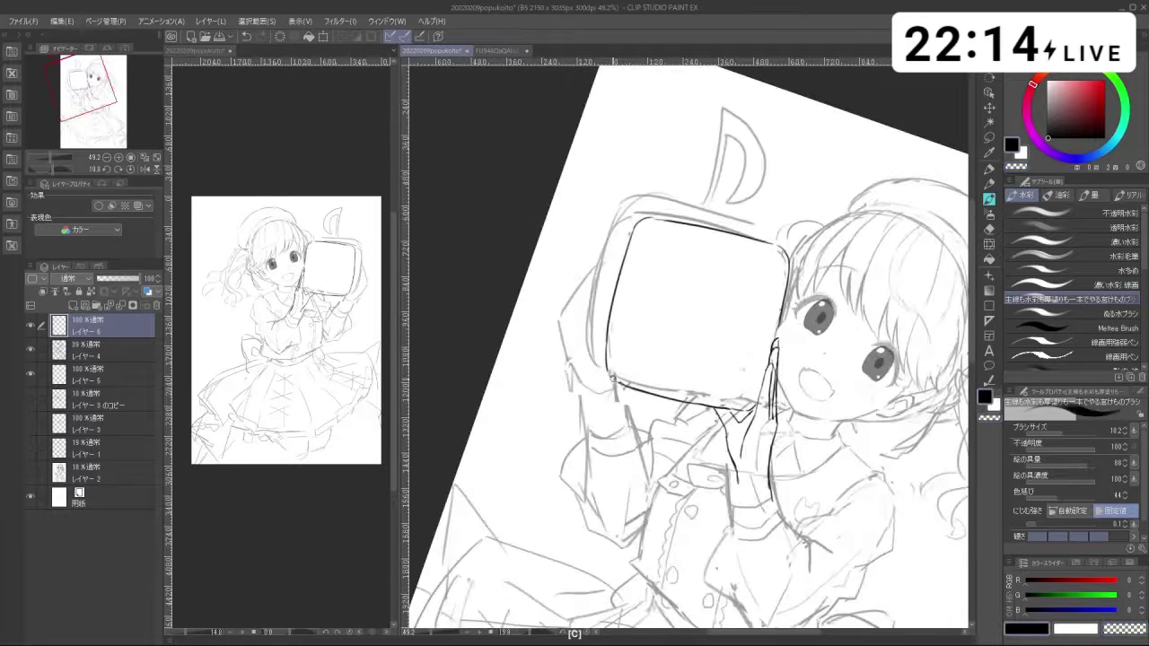
{"action": "key", "text": "shift+space"}
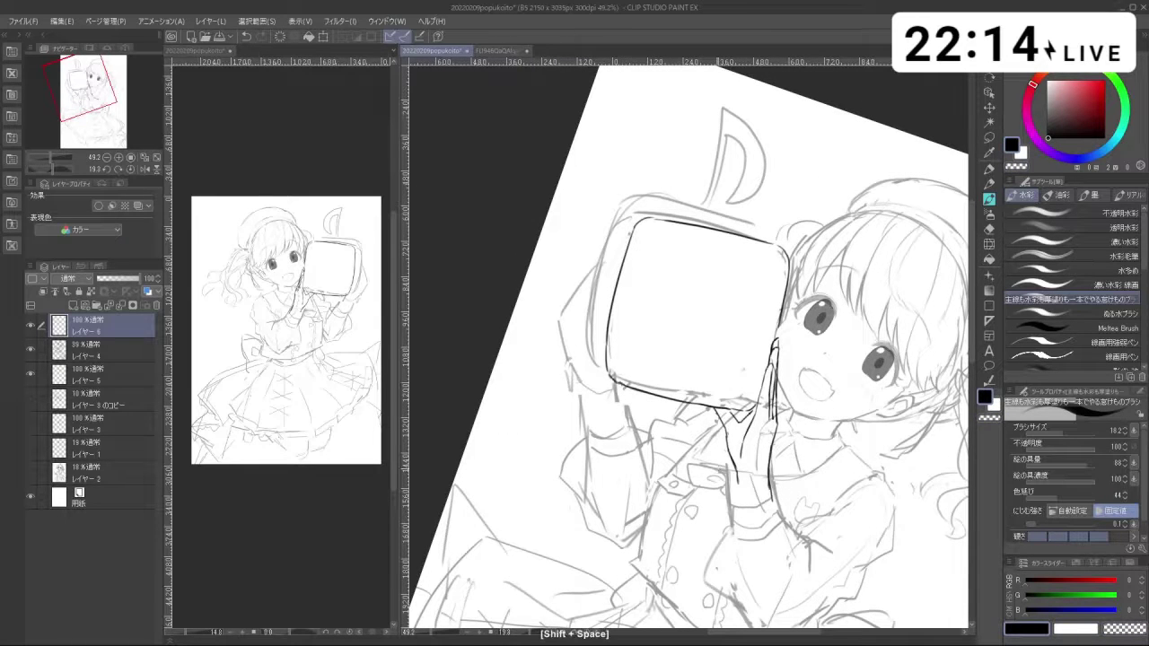
{"action": "left_click_drag", "start_coordinate": [791, 488], "coordinate": [766, 394]}
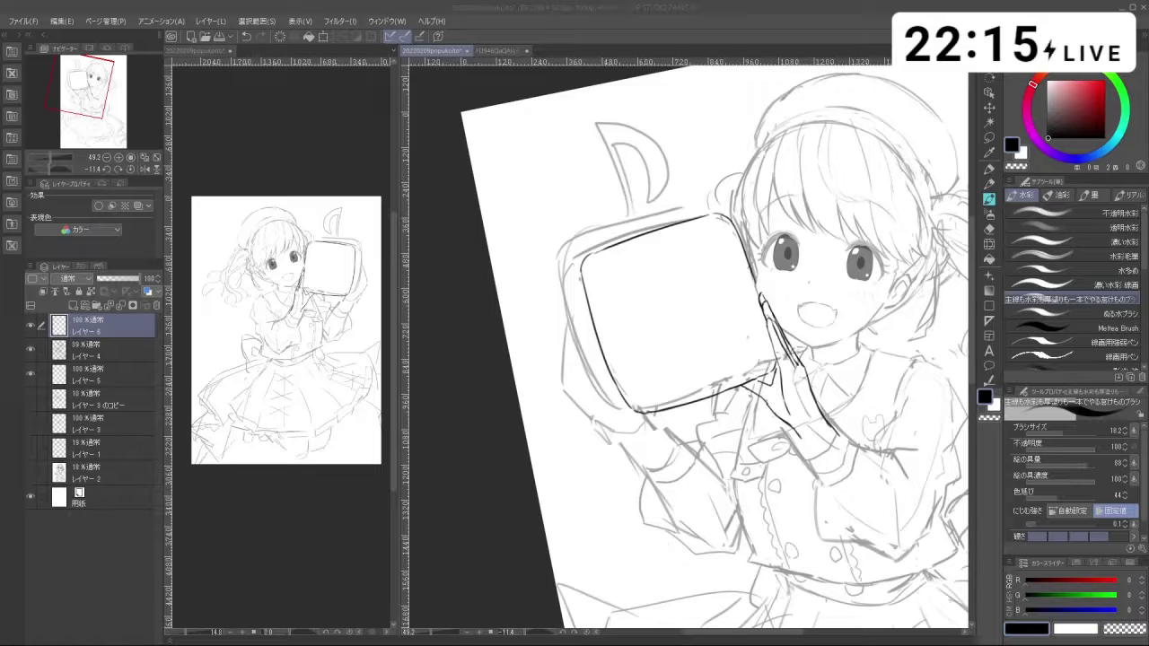
Step: Draw short finger strokes of the other hand at the board's lower outer corner, undoing unwanted ones
{"action": "key", "text": "ctrl+z"}
{"action": "left_click_drag", "start_coordinate": [602, 361], "coordinate": [598, 401]}
{"action": "key", "text": "ctrl+z"}
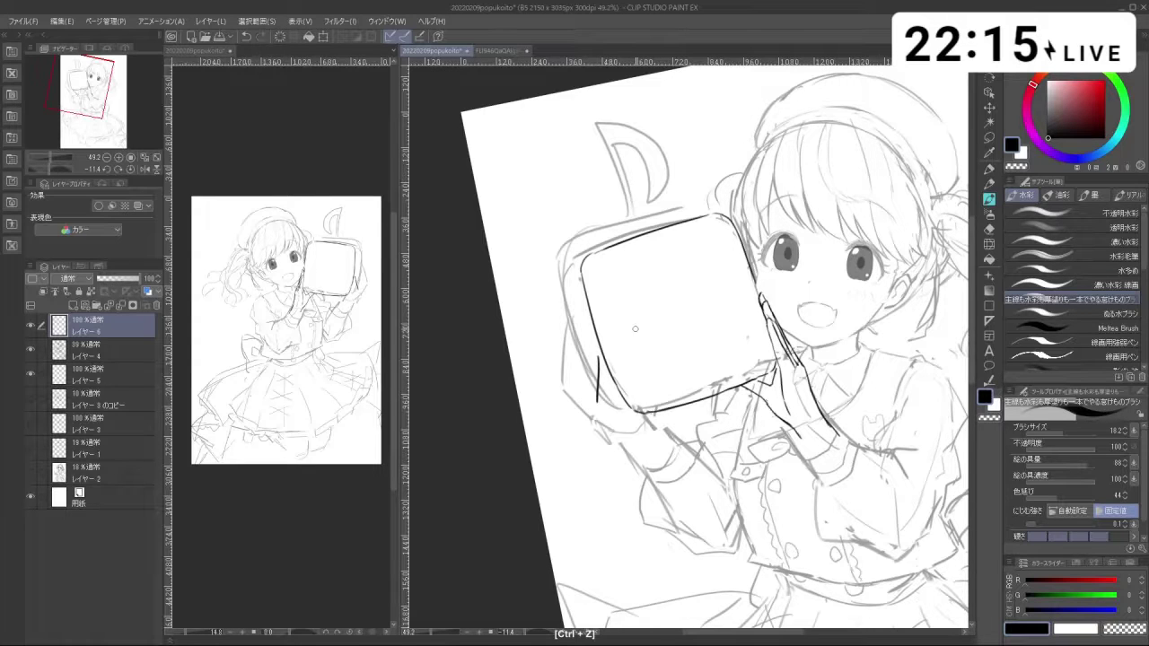
{"action": "key", "text": "ctrl+z"}
{"action": "left_click_drag", "start_coordinate": [594, 351], "coordinate": [593, 406]}
{"action": "key", "text": "ctrl+z"}
{"action": "key", "text": "ctrl+z"}
{"action": "key", "text": "ctrl+z"}
{"action": "left_click_drag", "start_coordinate": [602, 362], "coordinate": [605, 405]}
{"action": "mouse_move", "coordinate": [593, 344]}
{"action": "left_mouse_down"}
{"action": "mouse_move", "coordinate": [593, 393]}
{"action": "mouse_move", "coordinate": [601, 349]}
{"action": "mouse_move", "coordinate": [591, 336]}
{"action": "left_mouse_up"}
{"action": "key", "text": "ctrl+z"}
{"action": "key", "text": "ctrl+z"}
{"action": "key", "text": "ctrl+z"}
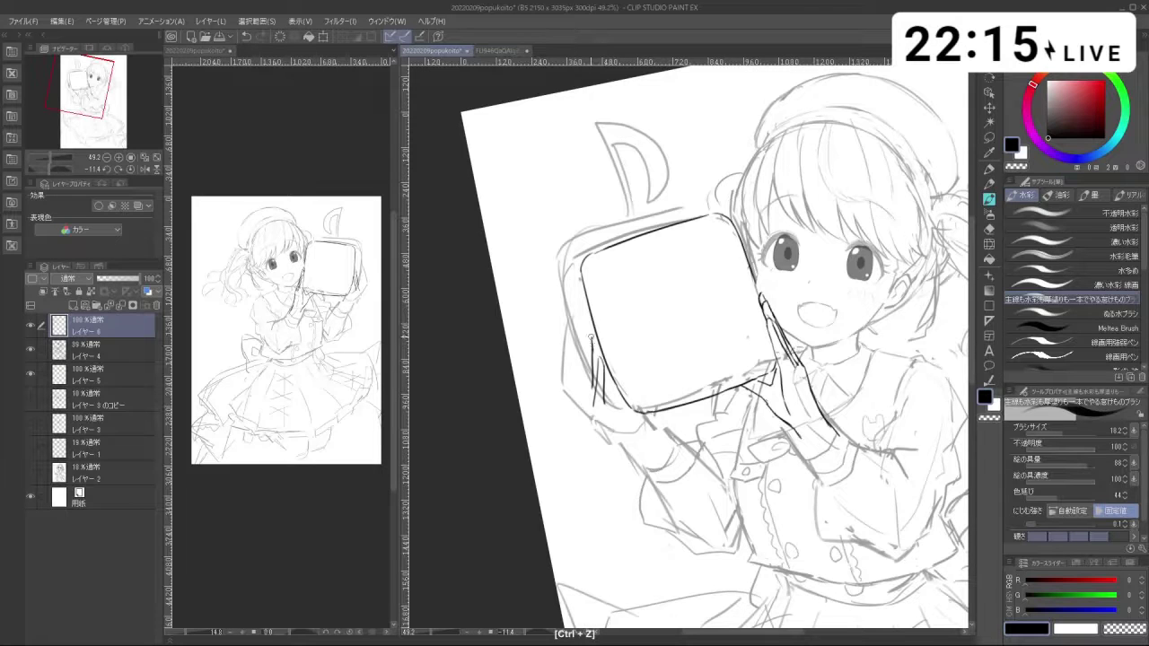
{"action": "key", "text": "ctrl+z"}
{"action": "key", "text": "ctrl+z"}
{"action": "key", "text": "ctrl+z"}
Step: Lasso the new finger strokes, adjust them with a transform, clear the selection, and return to the watercolour brush
{"action": "left_click", "coordinate": [989, 137]}
{"action": "key", "text": "ctrl+space"}
{"action": "left_click_drag", "start_coordinate": [588, 383], "coordinate": [620, 384]}
{"action": "mouse_move", "coordinate": [596, 436]}
{"action": "left_mouse_down"}
{"action": "mouse_move", "coordinate": [592, 352]}
{"action": "mouse_move", "coordinate": [606, 345]}
{"action": "mouse_move", "coordinate": [614, 436]}
{"action": "mouse_move", "coordinate": [599, 438]}
{"action": "mouse_move", "coordinate": [622, 399]}
{"action": "left_mouse_up"}
{"action": "key", "text": "ctrl+t"}
{"action": "left_click", "coordinate": [565, 459]}
{"action": "key", "text": "ctrl+d"}
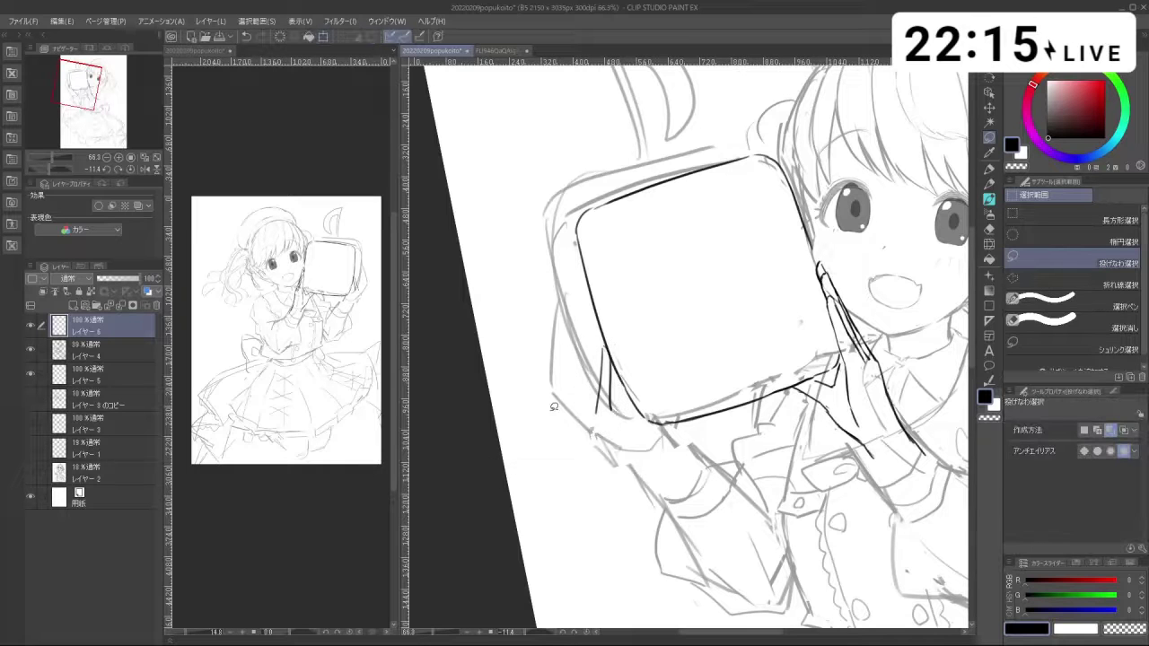
{"action": "key", "text": "b"}
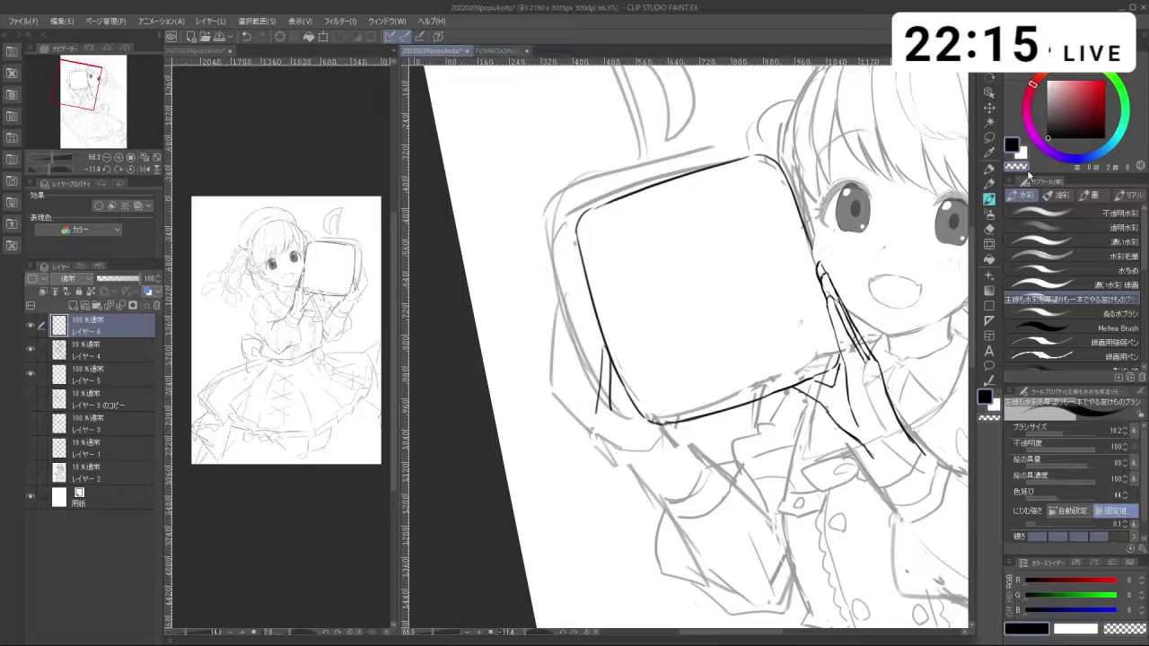
Step: Redraw the outer finger line of the hand at the board's lower outer corner, undoing unwanted strokes
{"action": "key", "text": "ctrl+z"}
{"action": "left_click_drag", "start_coordinate": [592, 321], "coordinate": [596, 395]}
{"action": "key", "text": "ctrl+z"}
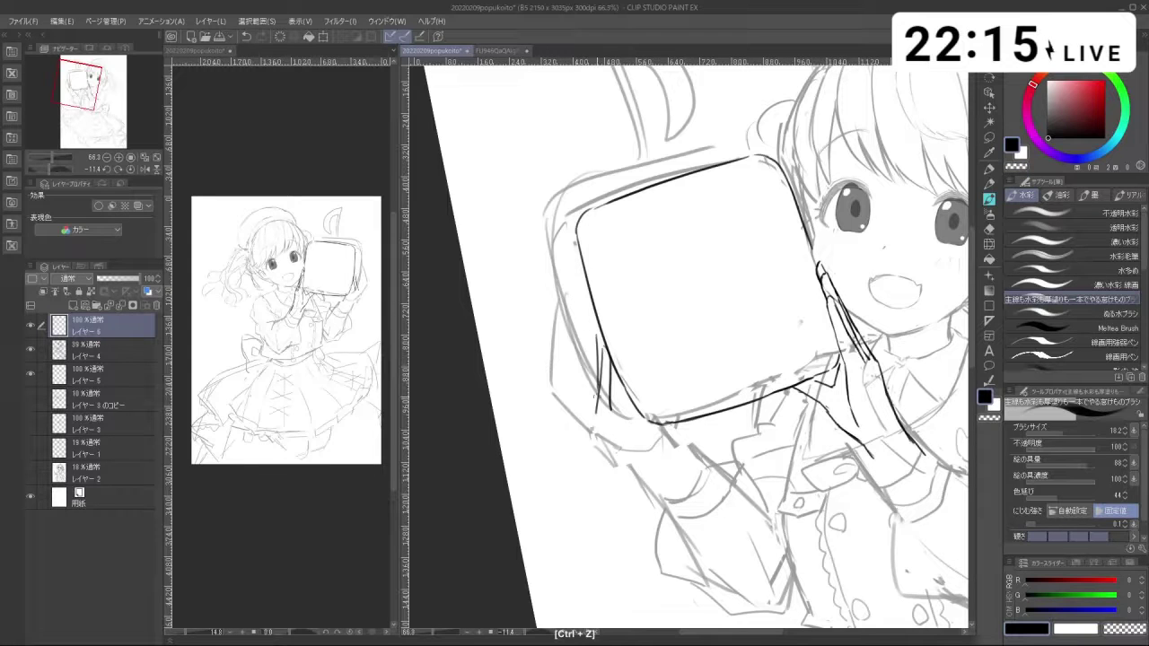
{"action": "left_click_drag", "start_coordinate": [595, 330], "coordinate": [595, 319]}
{"action": "key", "text": "ctrl+z"}
Step: Draw the outer palm edge and the short palm line below the board's lower outer corner, undoing unwanted strokes
{"action": "left_click_drag", "start_coordinate": [593, 418], "coordinate": [627, 485]}
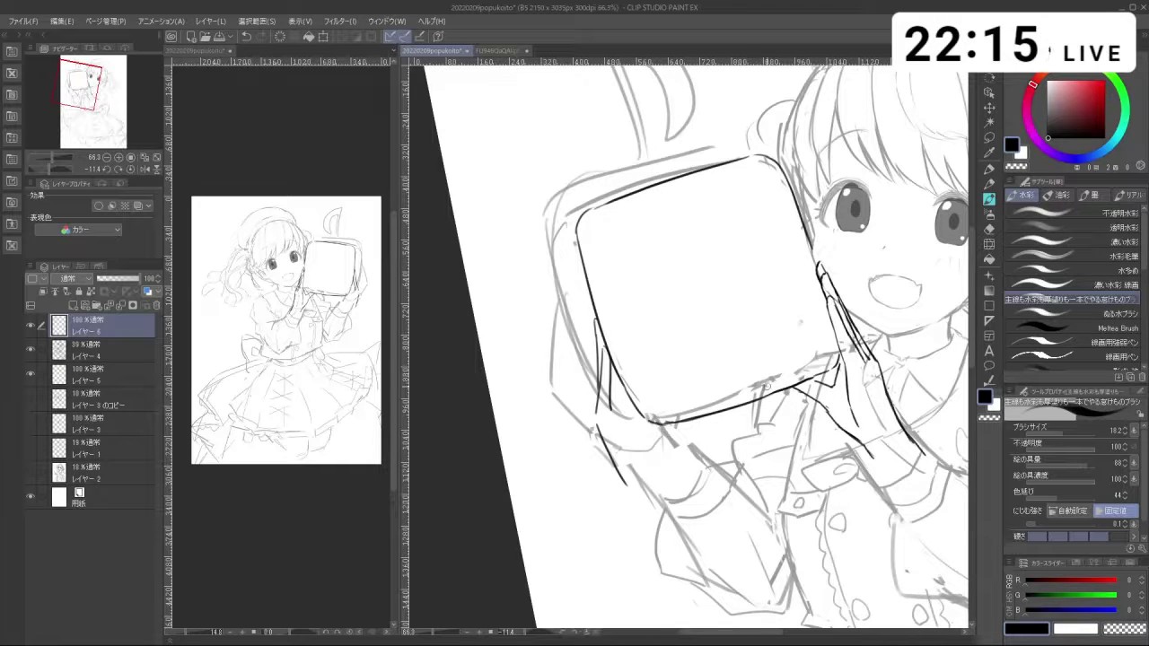
{"action": "key", "text": "ctrl+z"}
{"action": "mouse_move", "coordinate": [685, 429]}
{"action": "left_mouse_down"}
{"action": "mouse_move", "coordinate": [680, 458]}
{"action": "mouse_move", "coordinate": [697, 419]}
{"action": "left_mouse_up"}
{"action": "mouse_move", "coordinate": [679, 458]}
{"action": "left_mouse_down"}
{"action": "mouse_move", "coordinate": [672, 489]}
{"action": "mouse_move", "coordinate": [815, 414]}
{"action": "mouse_move", "coordinate": [804, 260]}
{"action": "mouse_move", "coordinate": [617, 222]}
{"action": "mouse_move", "coordinate": [546, 324]}
{"action": "mouse_move", "coordinate": [599, 460]}
{"action": "mouse_move", "coordinate": [622, 473]}
{"action": "left_mouse_up"}
{"action": "key", "text": "ctrl+z"}
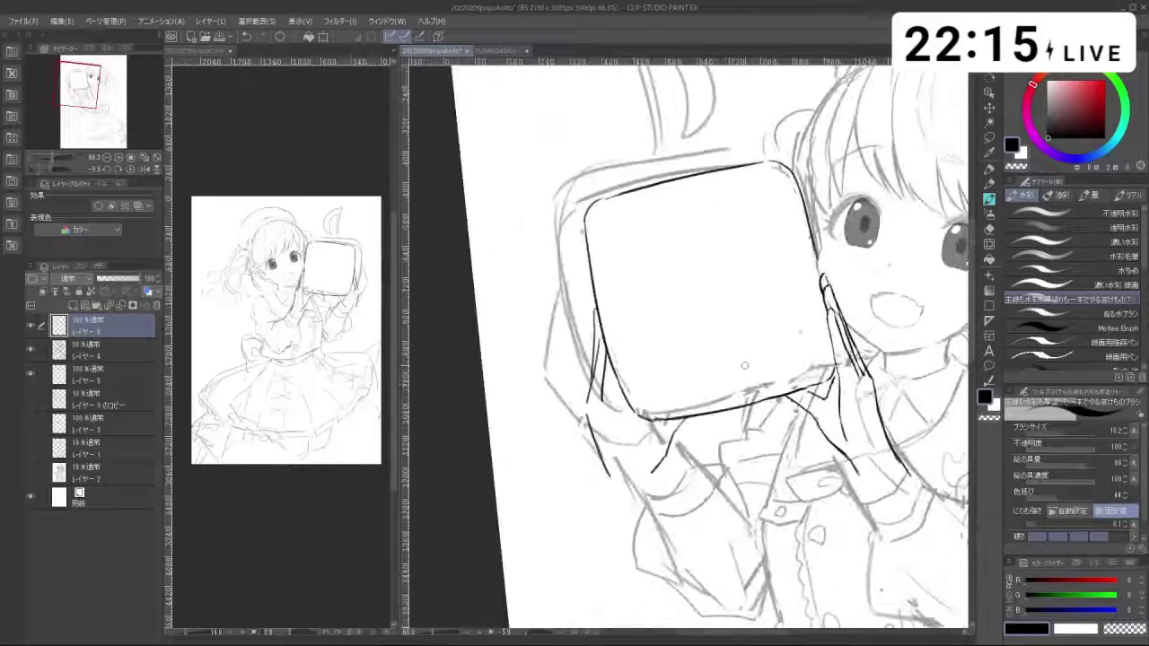
Step: Retouch the finger lines against the board's outer edge with transparent and black colour, undoing unwanted strokes
{"action": "key", "text": "c"}
{"action": "left_click_drag", "start_coordinate": [605, 356], "coordinate": [602, 401]}
{"action": "key", "text": "c"}
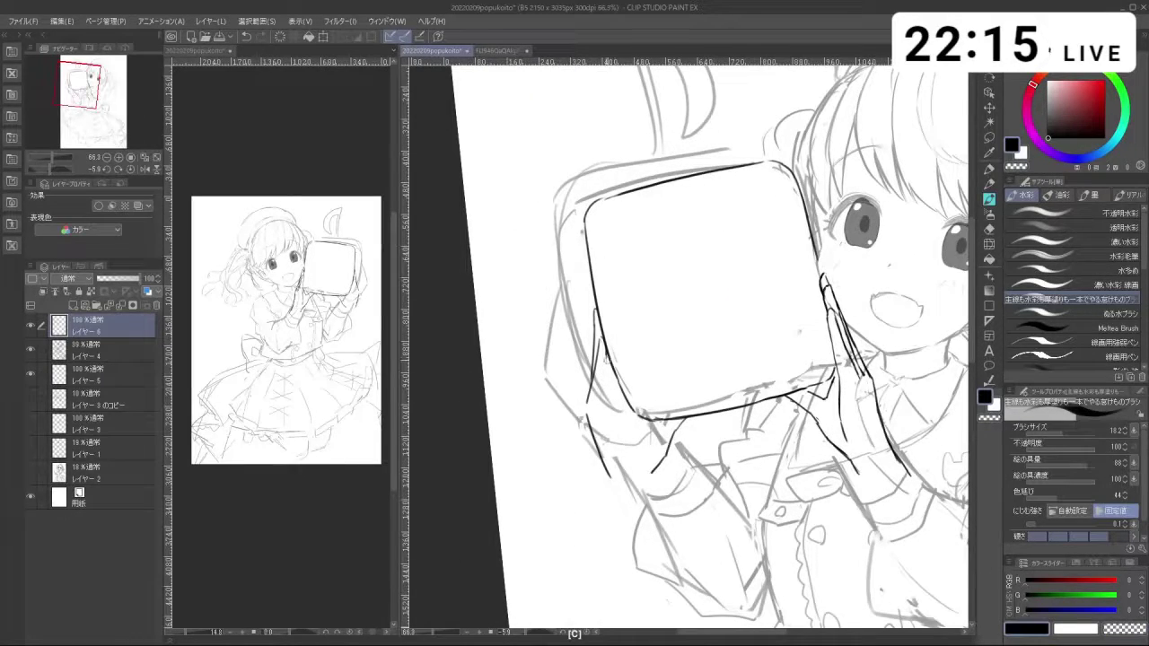
{"action": "mouse_move", "coordinate": [607, 357]}
{"action": "left_mouse_down"}
{"action": "mouse_move", "coordinate": [601, 413]}
{"action": "mouse_move", "coordinate": [612, 424]}
{"action": "mouse_move", "coordinate": [609, 394]}
{"action": "mouse_move", "coordinate": [619, 395]}
{"action": "left_mouse_up"}
{"action": "key", "text": "ctrl+z"}
{"action": "key", "text": "ctrl+z"}
{"action": "key", "text": "ctrl+z"}
Step: Draw short palm crease lines under the outer hand's fingers and clean them with transparent colour, undoing unwanted strokes
{"action": "key", "text": "space"}
{"action": "left_click_drag", "start_coordinate": [759, 476], "coordinate": [708, 452]}
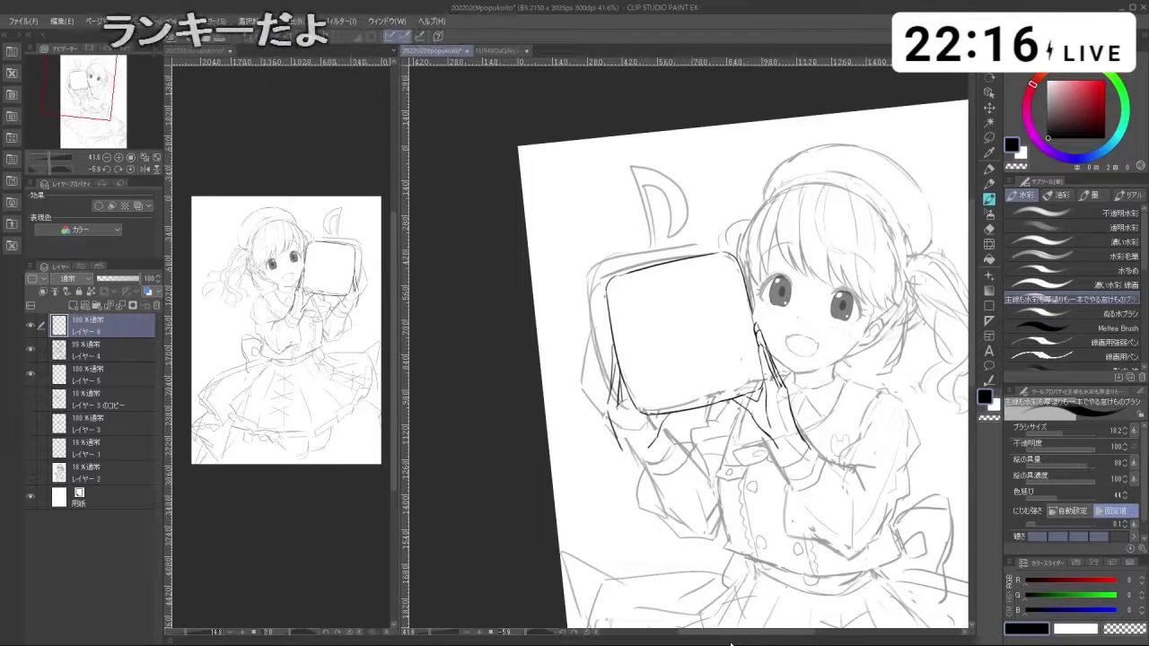
{"action": "key", "text": "space"}
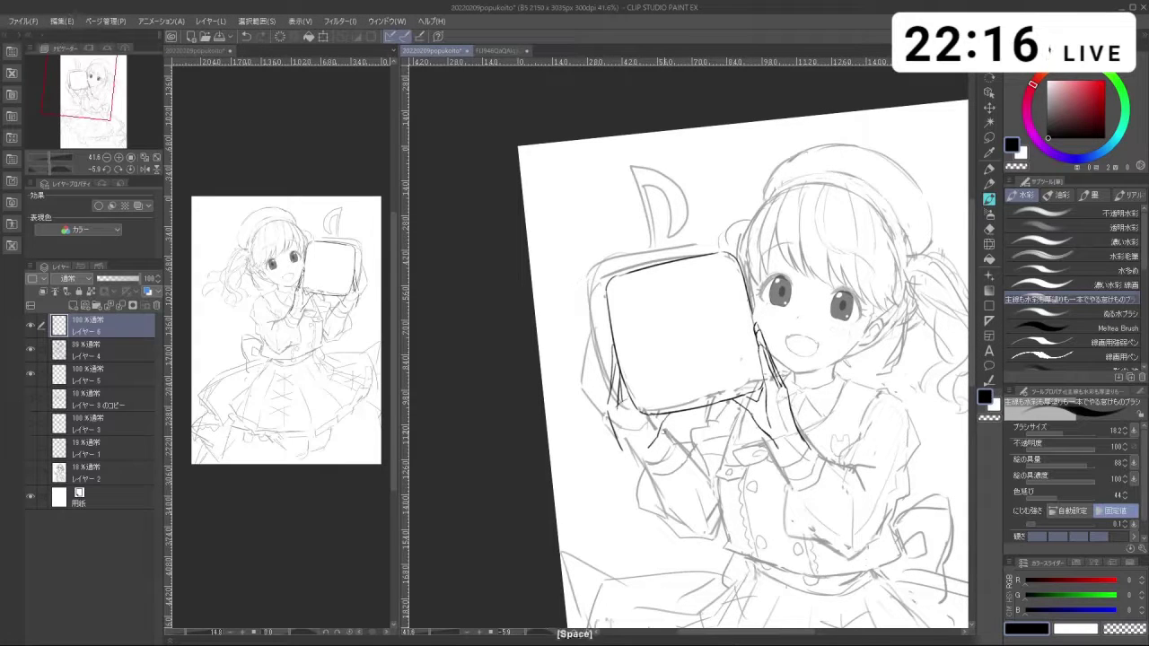
{"action": "left_click_drag", "start_coordinate": [702, 441], "coordinate": [750, 441]}
{"action": "key", "text": "shift+space"}
{"action": "left_click_drag", "start_coordinate": [697, 525], "coordinate": [755, 514]}
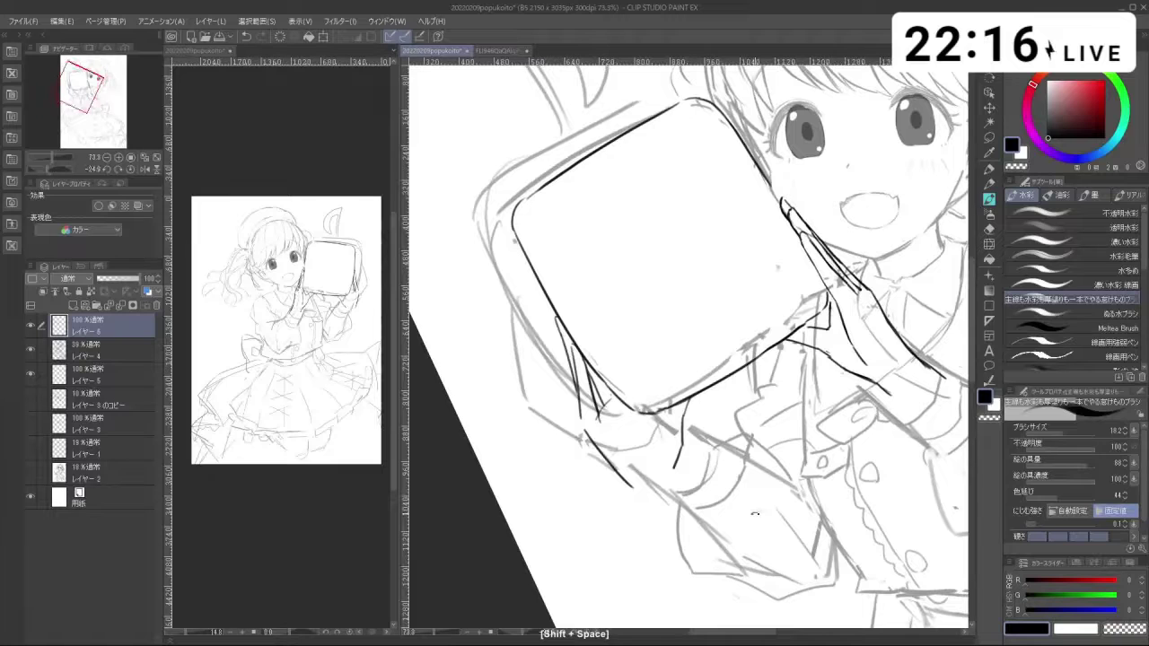
{"action": "mouse_move", "coordinate": [659, 419]}
{"action": "left_mouse_down"}
{"action": "mouse_move", "coordinate": [647, 468]}
{"action": "mouse_move", "coordinate": [618, 440]}
{"action": "mouse_move", "coordinate": [645, 438]}
{"action": "left_mouse_up"}
{"action": "key", "text": "ctrl+z"}
{"action": "key", "text": "ctrl+z"}
{"action": "key", "text": "c"}
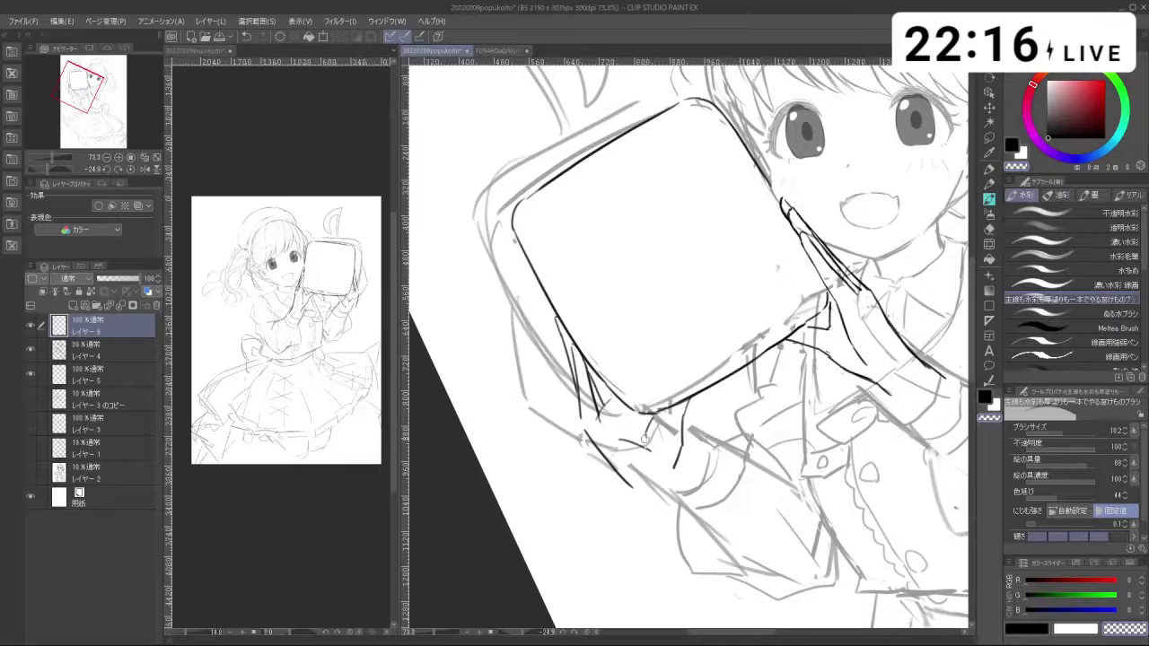
{"action": "key", "text": "c"}
{"action": "key", "text": "shift+space"}
{"action": "mouse_move", "coordinate": [662, 520]}
{"action": "left_mouse_down"}
{"action": "mouse_move", "coordinate": [746, 467]}
{"action": "mouse_move", "coordinate": [746, 418]}
{"action": "mouse_move", "coordinate": [754, 473]}
{"action": "left_mouse_up"}
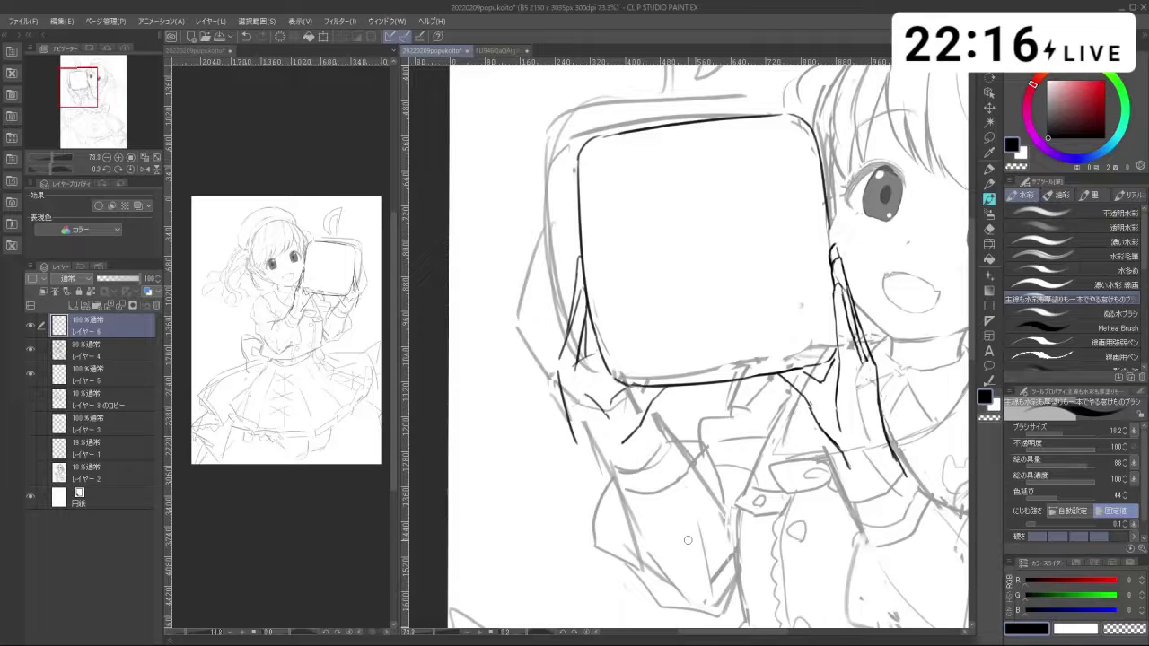
Step: Draw the outer side of the palm and the wrist line to close the outer hand's outline, undoing unwanted strokes
{"action": "key", "text": "ctrl+z"}
{"action": "left_click_drag", "start_coordinate": [562, 357], "coordinate": [557, 379]}
{"action": "mouse_move", "coordinate": [720, 395]}
{"action": "left_mouse_down"}
{"action": "mouse_move", "coordinate": [674, 440]}
{"action": "mouse_move", "coordinate": [641, 398]}
{"action": "mouse_move", "coordinate": [691, 397]}
{"action": "left_mouse_up"}
{"action": "key", "text": "ctrl+z"}
{"action": "left_click_drag", "start_coordinate": [598, 395], "coordinate": [628, 398]}
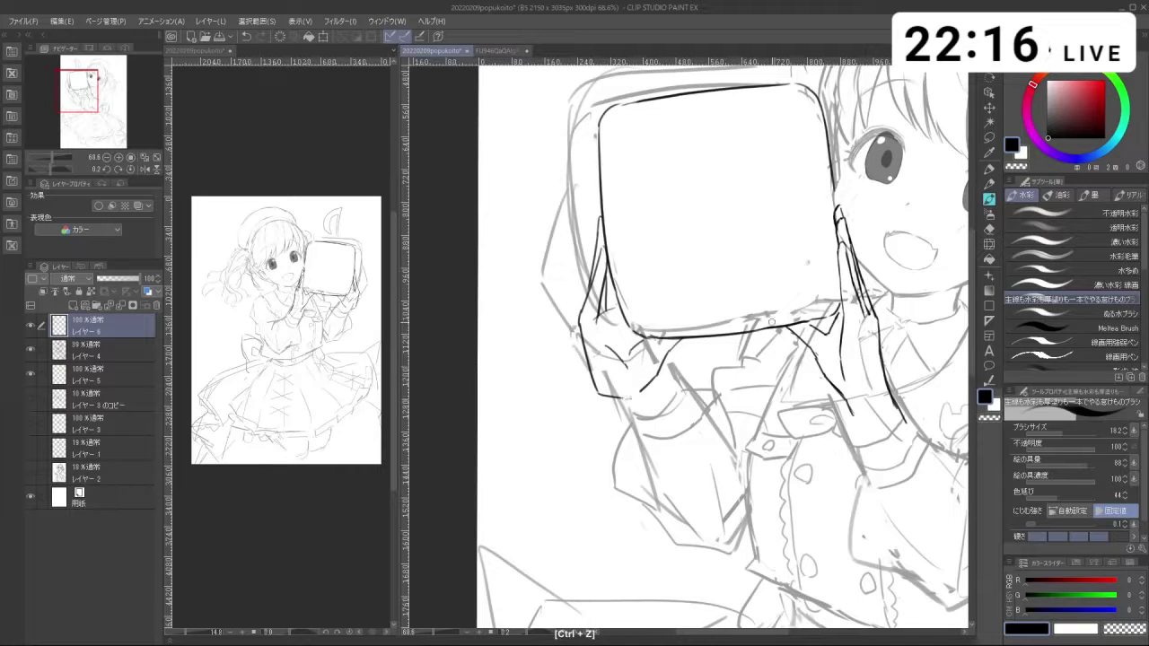
{"action": "left_click_drag", "start_coordinate": [798, 460], "coordinate": [686, 477]}
{"action": "left_click_drag", "start_coordinate": [641, 429], "coordinate": [669, 432]}
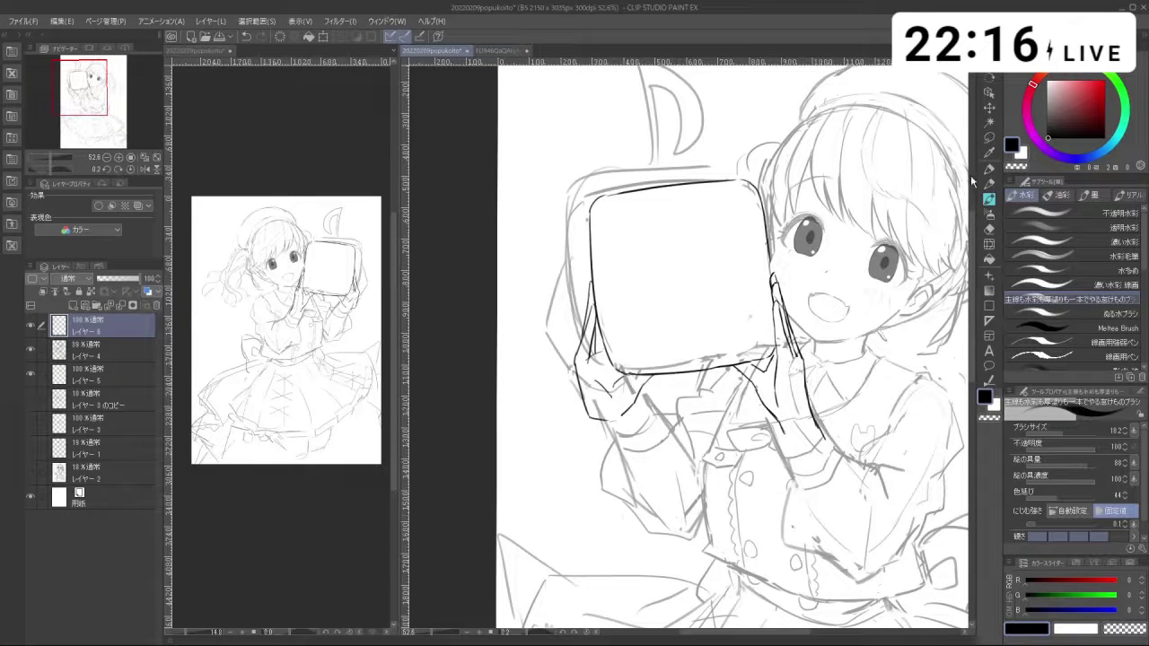
Step: Lasso the outer hand, enlarge it to 105% and rotate it slightly with a transform, and return to the watercolour brush
{"action": "left_click", "coordinate": [989, 137]}
{"action": "mouse_move", "coordinate": [591, 442]}
{"action": "left_mouse_down"}
{"action": "mouse_move", "coordinate": [565, 369]}
{"action": "mouse_move", "coordinate": [588, 271]}
{"action": "mouse_move", "coordinate": [618, 369]}
{"action": "left_mouse_up"}
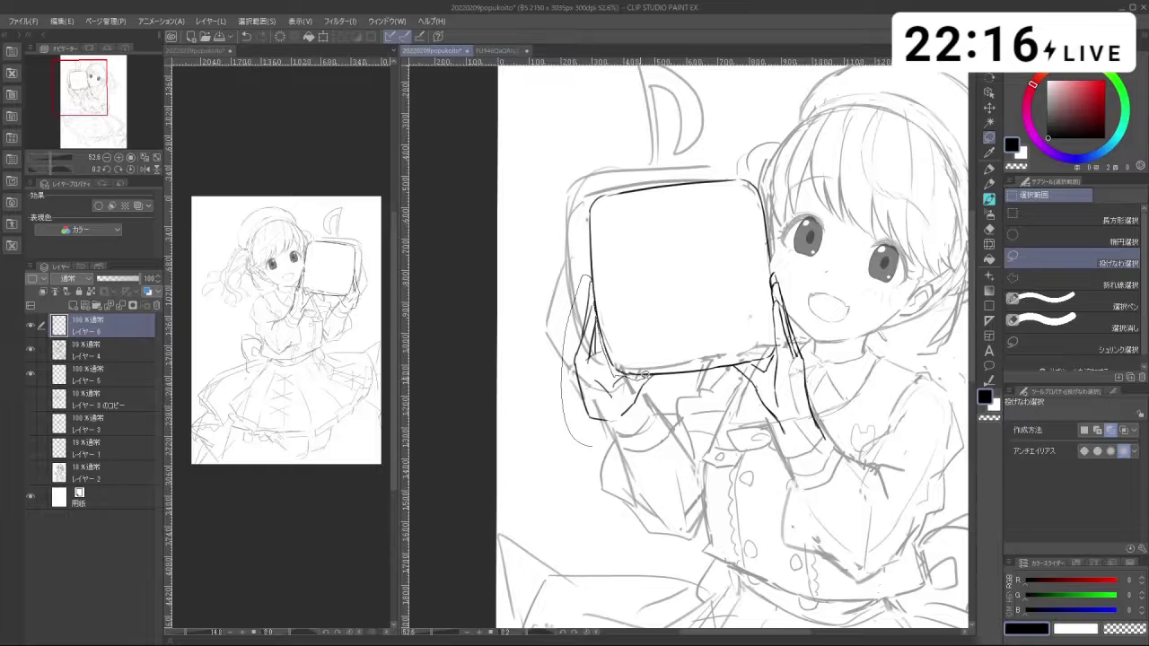
{"action": "left_click_drag", "start_coordinate": [619, 438], "coordinate": [593, 445]}
{"action": "key", "text": "ctrl+t"}
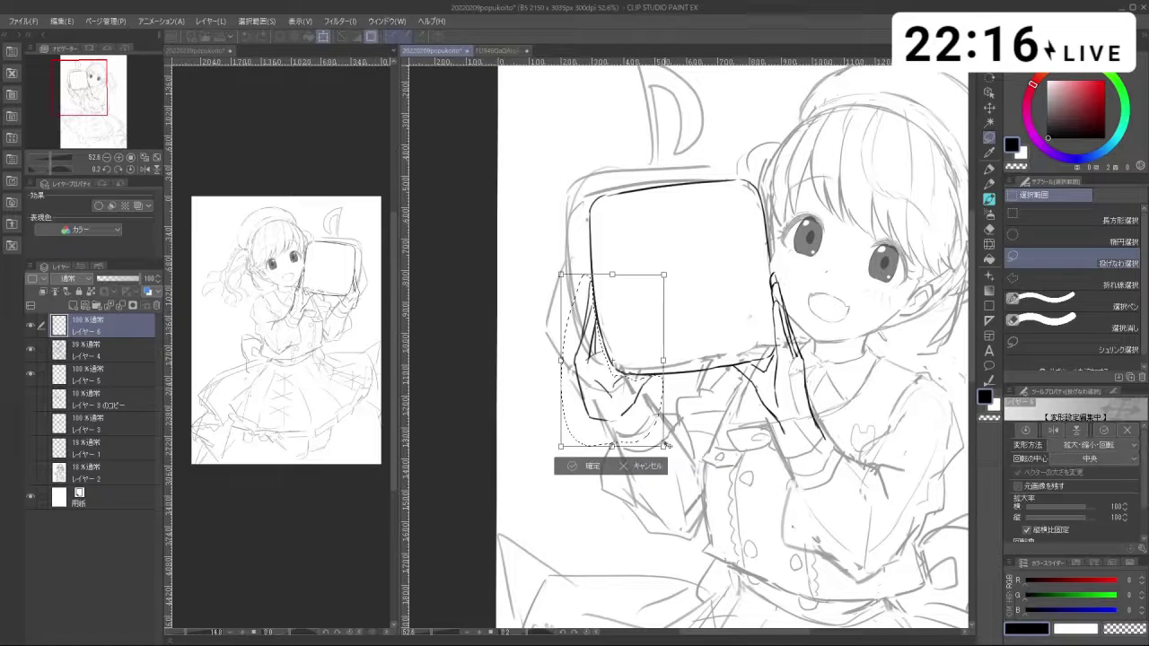
{"action": "mouse_move", "coordinate": [675, 455]}
{"action": "left_mouse_down"}
{"action": "mouse_move", "coordinate": [683, 442]}
{"action": "mouse_move", "coordinate": [672, 444]}
{"action": "left_mouse_up"}
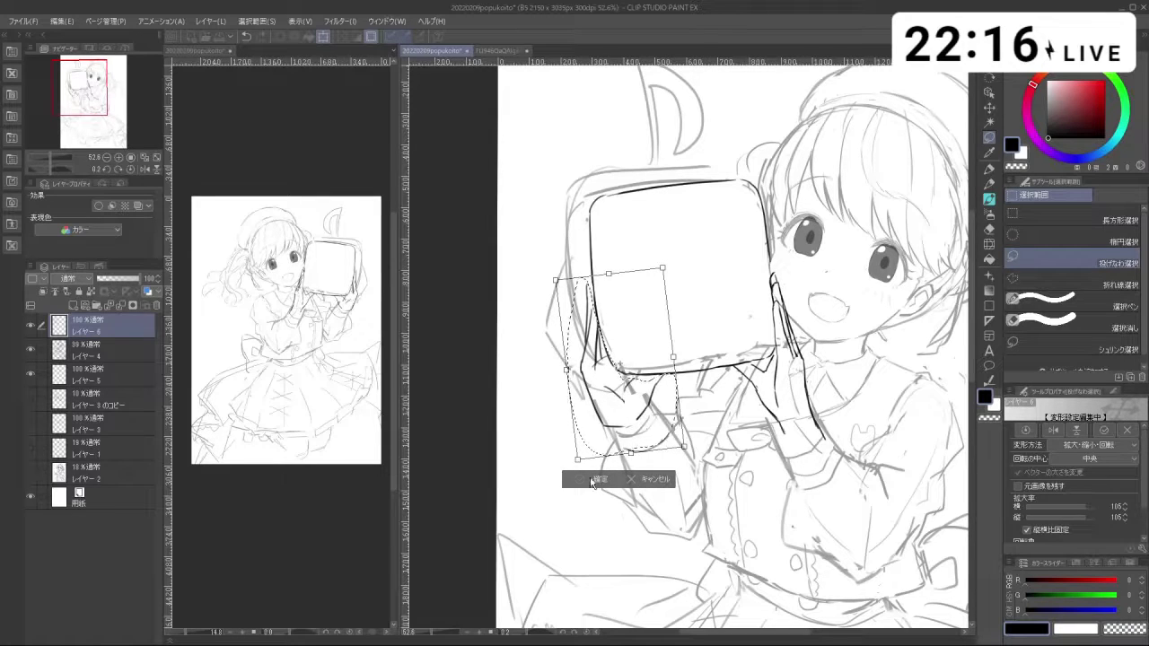
{"action": "left_click", "coordinate": [593, 478]}
{"action": "mouse_move", "coordinate": [593, 485]}
{"action": "left_mouse_down"}
{"action": "mouse_move", "coordinate": [565, 552]}
{"action": "mouse_move", "coordinate": [785, 498]}
{"action": "mouse_move", "coordinate": [771, 509]}
{"action": "left_mouse_up"}
{"action": "left_click", "coordinate": [989, 200]}
Step: Draw small thumb strokes under the board's lower edge at the outer hand, undoing unwanted ones
{"action": "mouse_move", "coordinate": [700, 407]}
{"action": "left_mouse_down"}
{"action": "mouse_move", "coordinate": [746, 410]}
{"action": "mouse_move", "coordinate": [697, 413]}
{"action": "left_mouse_up"}
{"action": "key", "text": "ctrl+z"}
{"action": "key", "text": "ctrl+z"}
{"action": "key", "text": "ctrl+z"}
Step: Shorten the outer hand's fingertips with transparent colour and redraw their ends in black, undoing an unwanted stroke
{"action": "key", "text": "shift+space"}
{"action": "left_click_drag", "start_coordinate": [678, 539], "coordinate": [769, 459]}
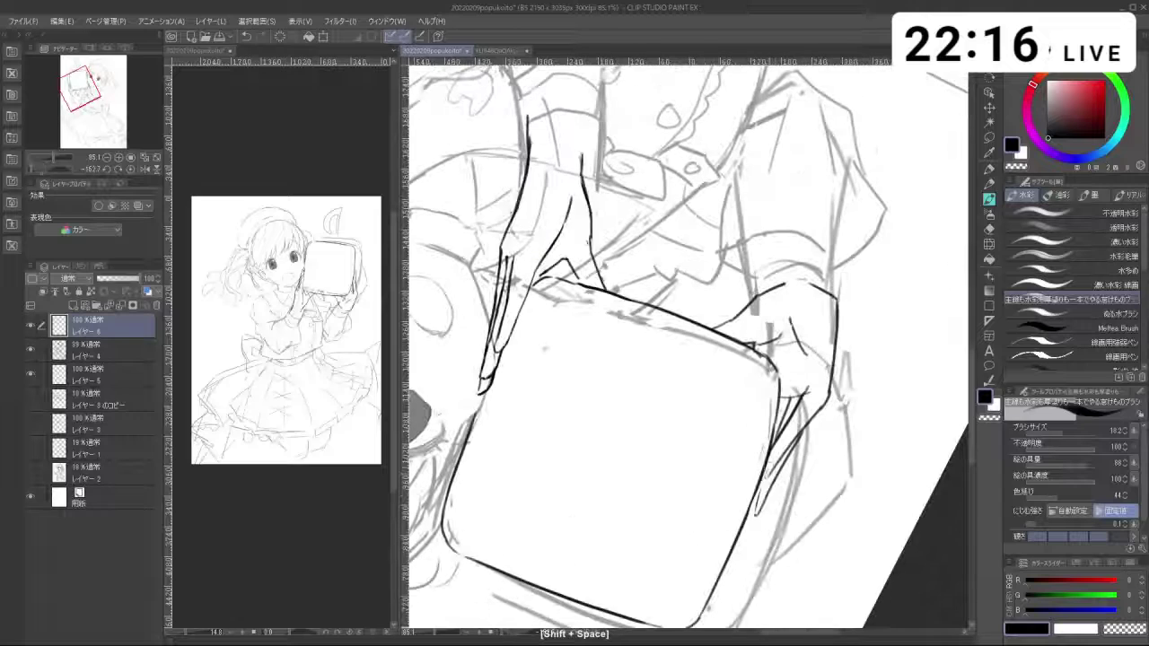
{"action": "key", "text": "c"}
{"action": "left_click_drag", "start_coordinate": [767, 502], "coordinate": [782, 468]}
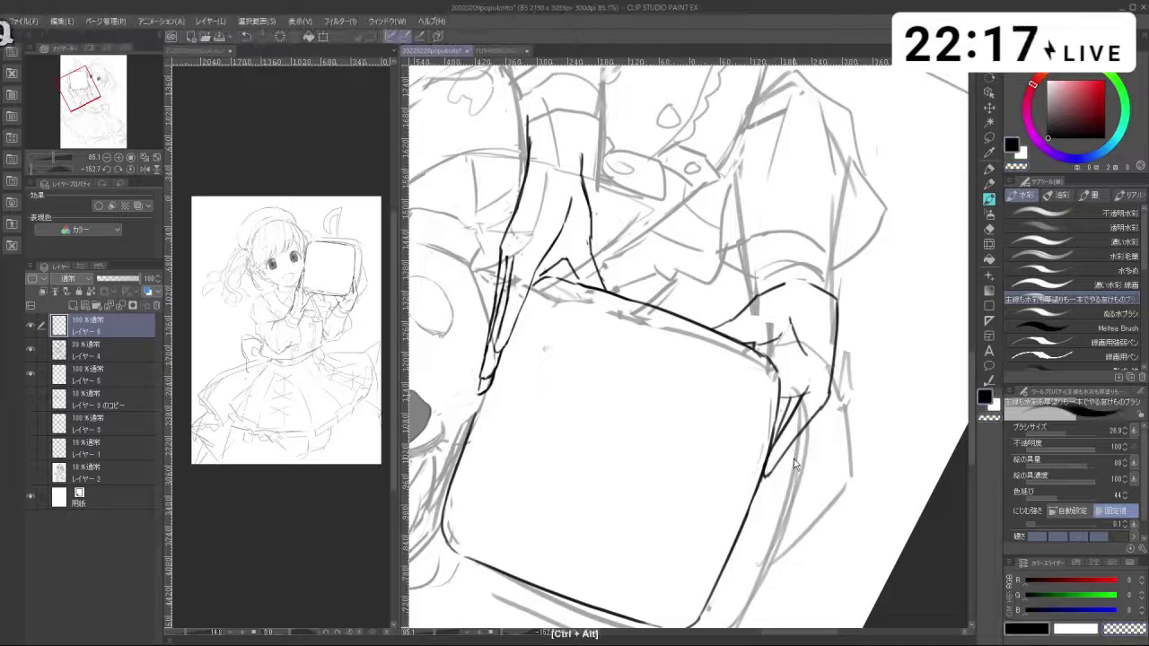
{"action": "left_click_drag", "start_coordinate": [794, 459], "coordinate": [790, 457]}
{"action": "key", "text": "ctrl+z"}
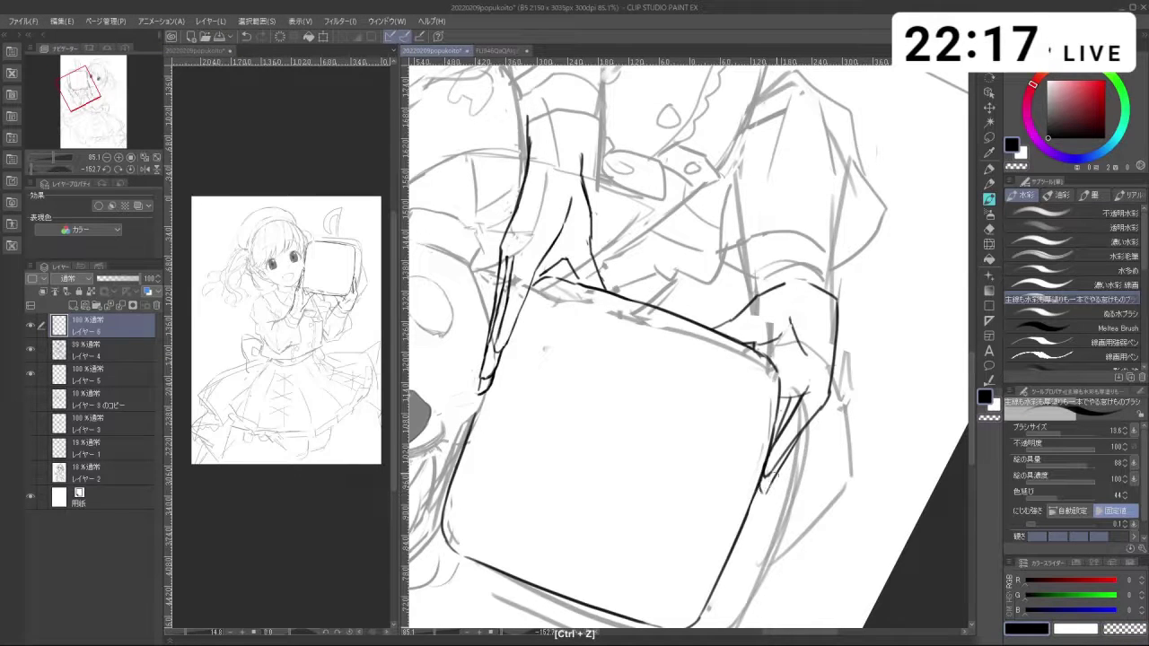
Step: Adjust the palm and wrist lines of the outer hand with transparent and black colour, undoing an unwanted stroke
{"action": "mouse_move", "coordinate": [699, 489]}
{"action": "left_mouse_down"}
{"action": "mouse_move", "coordinate": [736, 487]}
{"action": "mouse_move", "coordinate": [853, 313]}
{"action": "left_mouse_up"}
{"action": "mouse_move", "coordinate": [641, 414]}
{"action": "left_mouse_down"}
{"action": "mouse_move", "coordinate": [714, 426]}
{"action": "mouse_move", "coordinate": [744, 391]}
{"action": "left_mouse_up"}
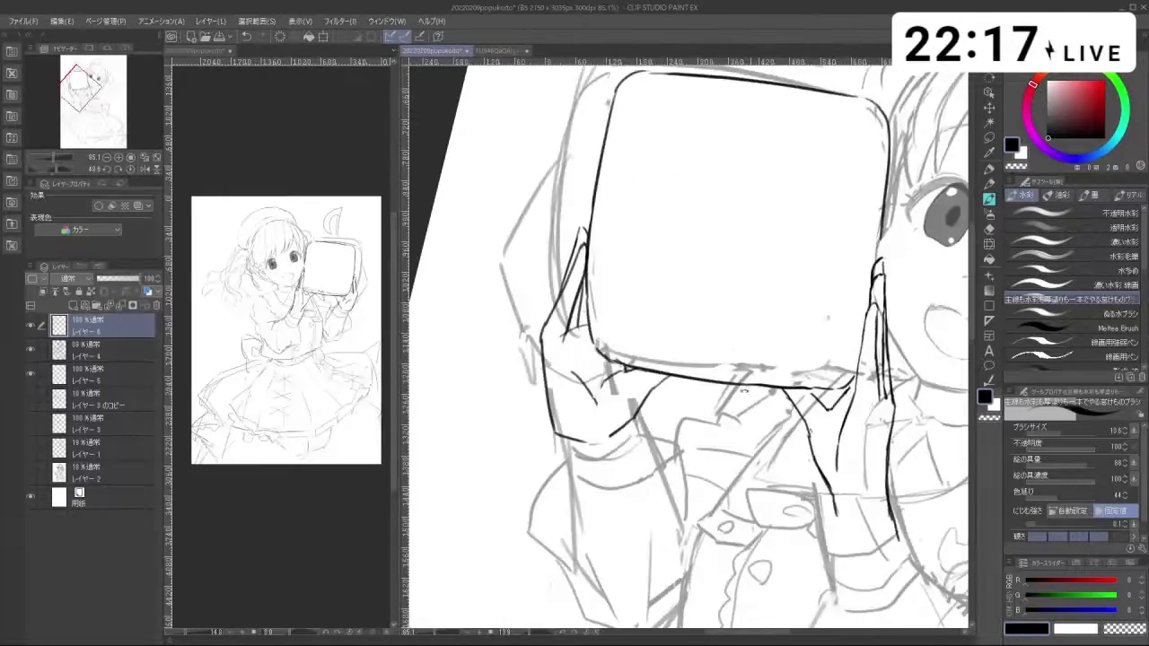
{"action": "mouse_move", "coordinate": [725, 485]}
{"action": "left_mouse_down"}
{"action": "mouse_move", "coordinate": [808, 524]}
{"action": "mouse_move", "coordinate": [775, 579]}
{"action": "mouse_move", "coordinate": [742, 589]}
{"action": "left_mouse_up"}
{"action": "key", "text": "c"}
{"action": "mouse_move", "coordinate": [570, 397]}
{"action": "left_mouse_down"}
{"action": "mouse_move", "coordinate": [589, 397]}
{"action": "mouse_move", "coordinate": [562, 387]}
{"action": "mouse_move", "coordinate": [594, 398]}
{"action": "mouse_move", "coordinate": [593, 387]}
{"action": "mouse_move", "coordinate": [679, 459]}
{"action": "mouse_move", "coordinate": [650, 414]}
{"action": "mouse_move", "coordinate": [648, 431]}
{"action": "left_mouse_up"}
{"action": "key", "text": "c"}
{"action": "key", "text": "ctrl+z"}
{"action": "key", "text": "c"}
{"action": "key", "text": "c"}
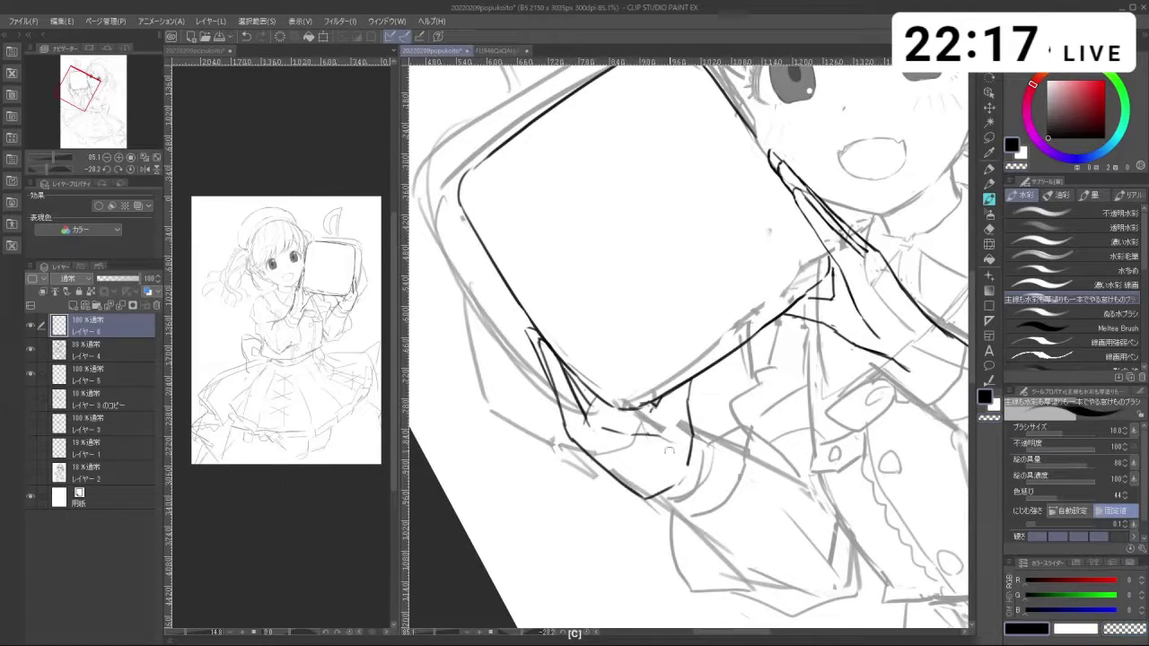
Step: Lasso the outer hand again, stretch and reposition it with a transform, and return to the watercolour brush
{"action": "key", "text": "shift+space"}
{"action": "key", "text": "c"}
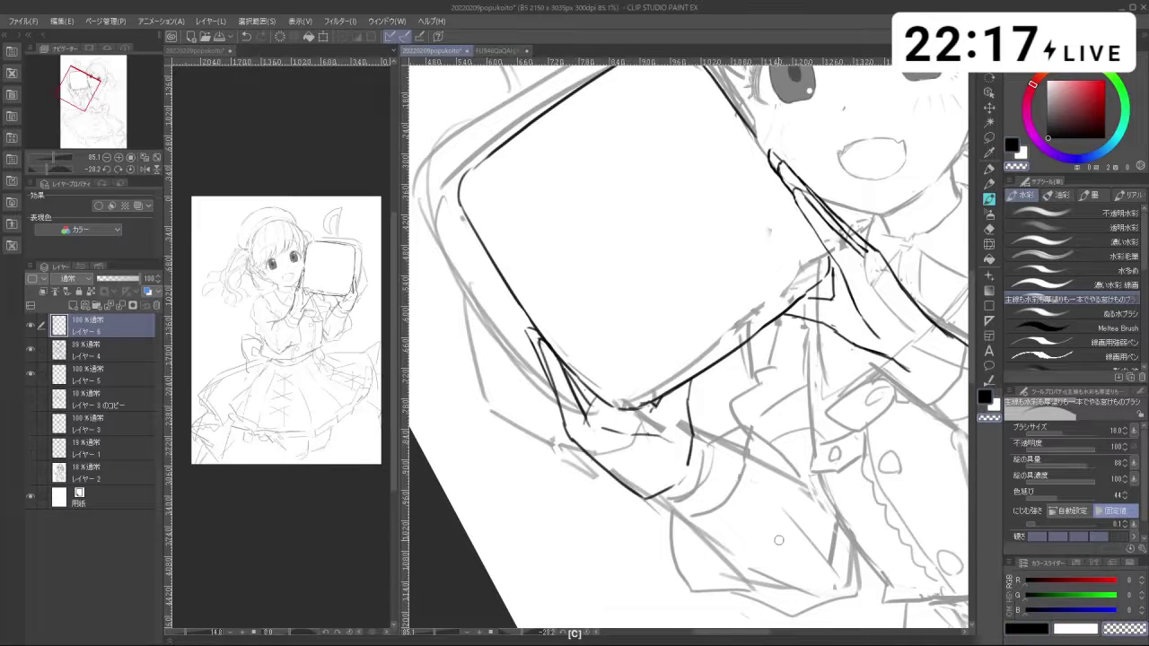
{"action": "left_click_drag", "start_coordinate": [781, 534], "coordinate": [709, 537]}
{"action": "left_click_drag", "start_coordinate": [855, 447], "coordinate": [720, 436]}
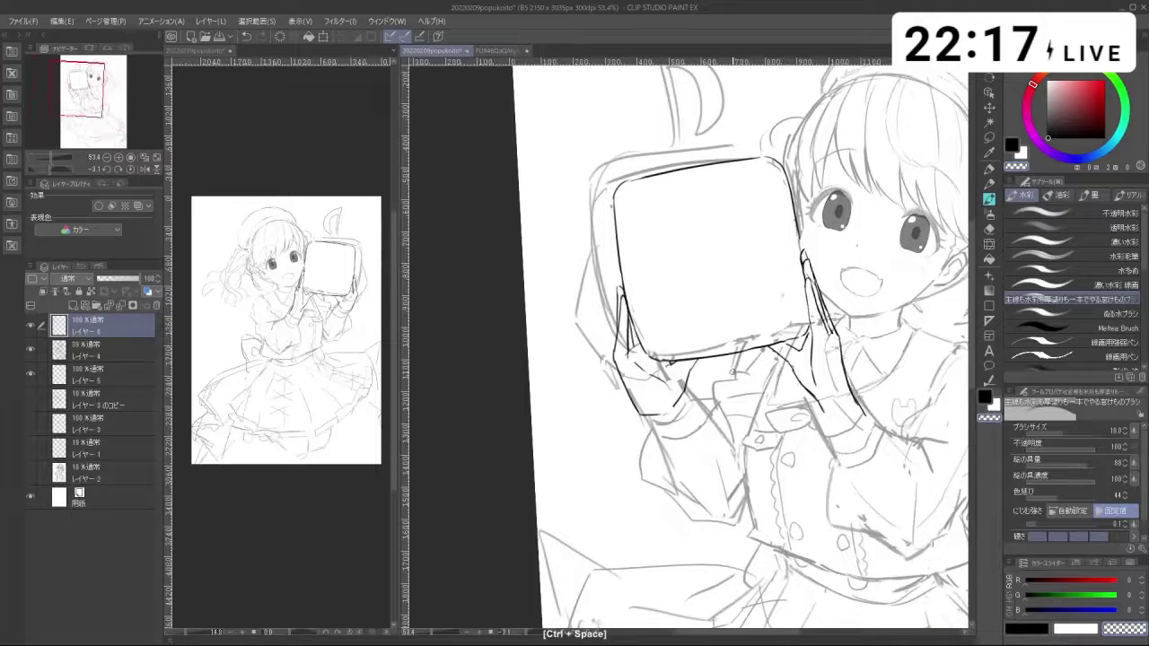
{"action": "key", "text": "m"}
{"action": "mouse_move", "coordinate": [634, 431]}
{"action": "left_mouse_down"}
{"action": "mouse_move", "coordinate": [607, 293]}
{"action": "mouse_move", "coordinate": [622, 273]}
{"action": "mouse_move", "coordinate": [656, 357]}
{"action": "mouse_move", "coordinate": [693, 358]}
{"action": "mouse_move", "coordinate": [667, 423]}
{"action": "mouse_move", "coordinate": [648, 431]}
{"action": "mouse_move", "coordinate": [664, 444]}
{"action": "left_mouse_up"}
{"action": "left_click", "coordinate": [672, 458]}
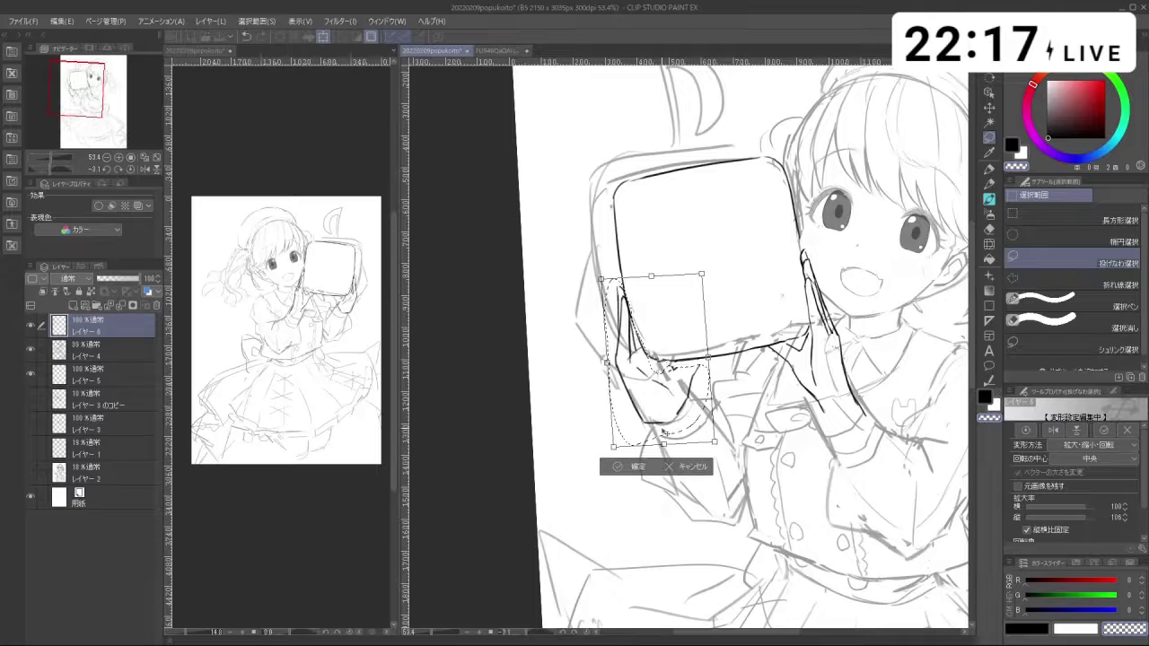
{"action": "left_click_drag", "start_coordinate": [696, 408], "coordinate": [707, 418]}
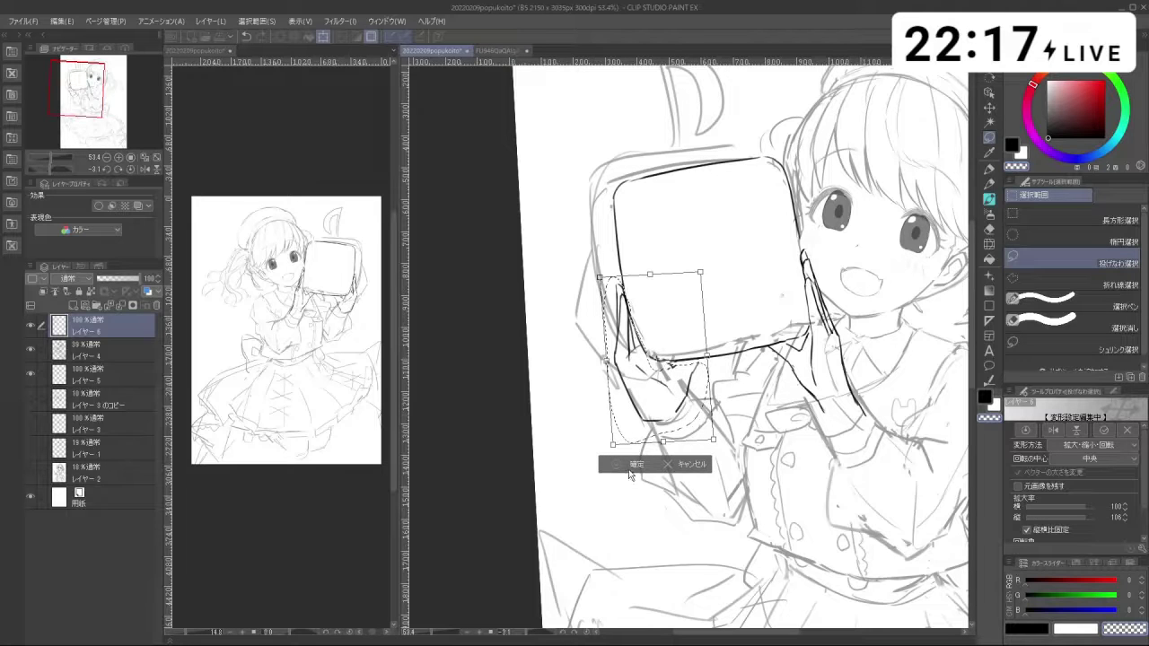
{"action": "left_click", "coordinate": [627, 464]}
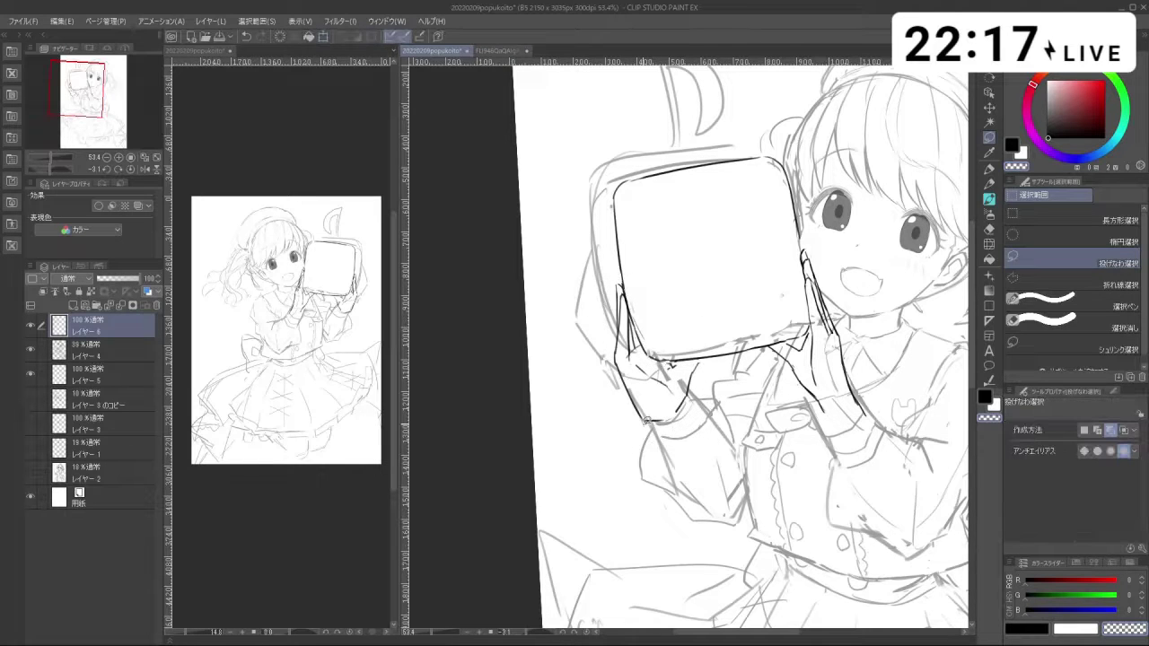
{"action": "key", "text": "b"}
{"action": "scroll", "coordinate": [690, 370], "scroll_direction": "up", "scroll_amount": 2}
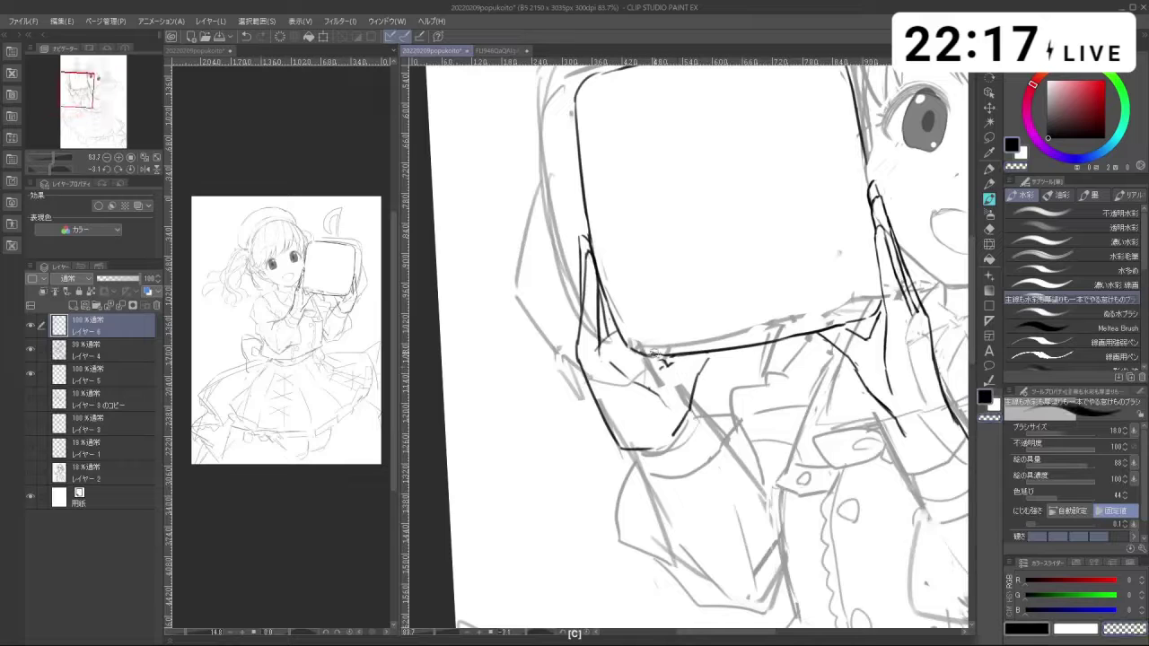
Step: Retouch the thumb tip at the board's lower outer corner with a finer brush, undoing unwanted strokes
{"action": "key", "text": "c"}
{"action": "left_click_drag", "start_coordinate": [655, 351], "coordinate": [663, 353]}
{"action": "mouse_move", "coordinate": [626, 300]}
{"action": "left_mouse_down"}
{"action": "mouse_move", "coordinate": [665, 262]}
{"action": "mouse_move", "coordinate": [691, 256]}
{"action": "left_mouse_up"}
{"action": "left_click_drag", "start_coordinate": [659, 294], "coordinate": [658, 315]}
{"action": "key", "text": "ctrl+z"}
{"action": "left_click_drag", "start_coordinate": [655, 301], "coordinate": [657, 315]}
{"action": "key", "text": "ctrl+z"}
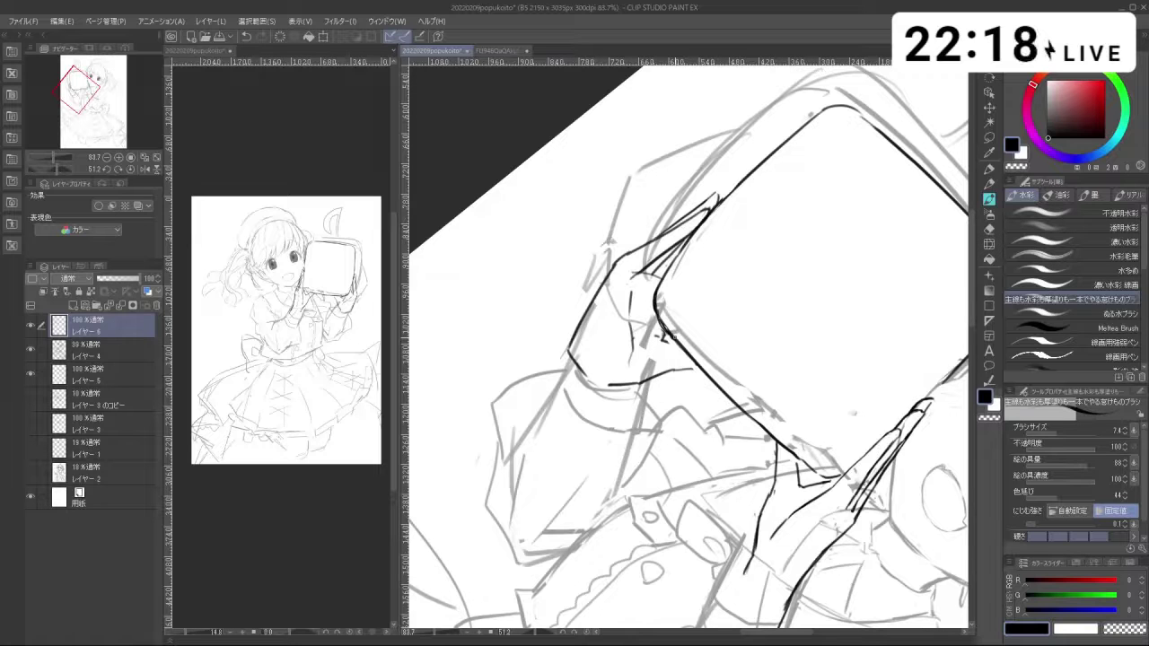
Step: Undo the latest strokes on the outer hand and clean up the thumb tip with transparent colour
{"action": "key", "text": "shift+space"}
{"action": "mouse_move", "coordinate": [675, 337]}
{"action": "left_mouse_down"}
{"action": "mouse_move", "coordinate": [682, 369]}
{"action": "mouse_move", "coordinate": [697, 374]}
{"action": "mouse_move", "coordinate": [666, 371]}
{"action": "mouse_move", "coordinate": [656, 360]}
{"action": "mouse_move", "coordinate": [707, 360]}
{"action": "left_mouse_up"}
{"action": "key", "text": "shift+space"}
{"action": "key", "text": "ctrl+z"}
{"action": "key", "text": "ctrl+z"}
{"action": "key", "text": "ctrl+z"}
{"action": "key", "text": "ctrl+z"}
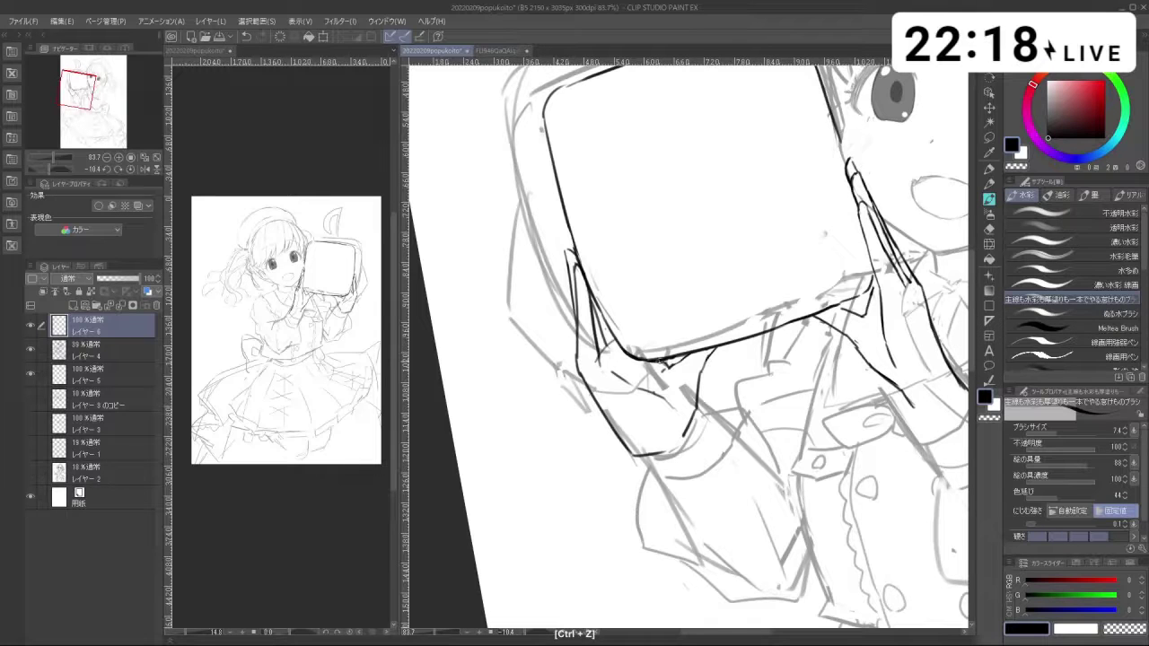
{"action": "key", "text": "c"}
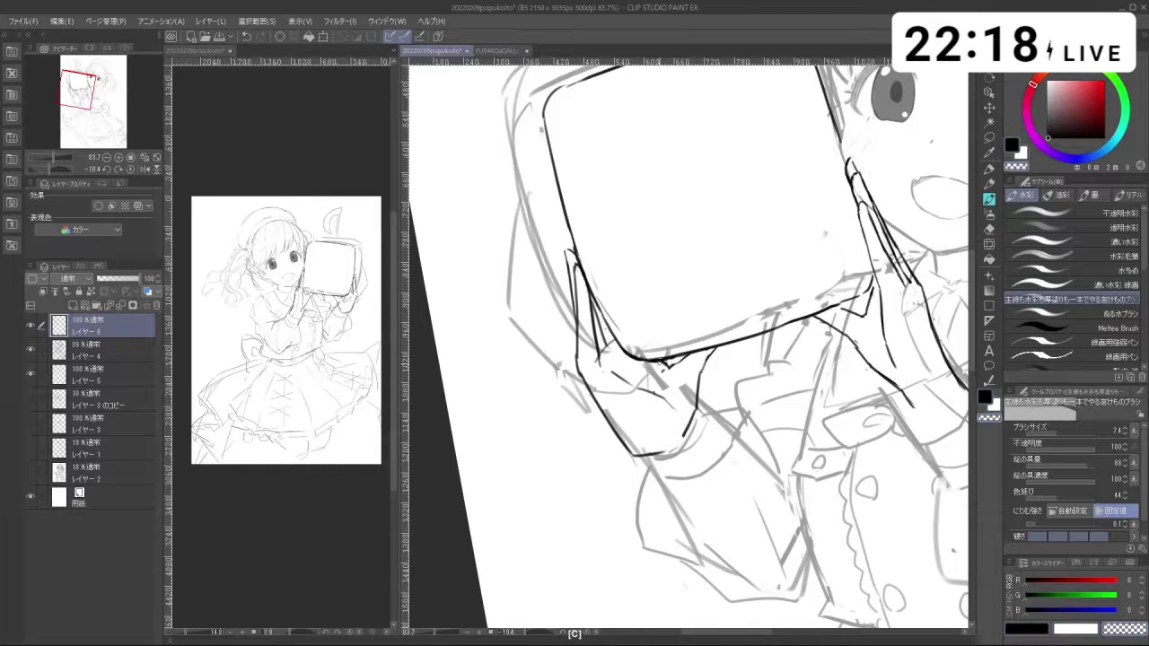
{"action": "key", "text": "c"}
{"action": "key", "text": "ctrl+z"}
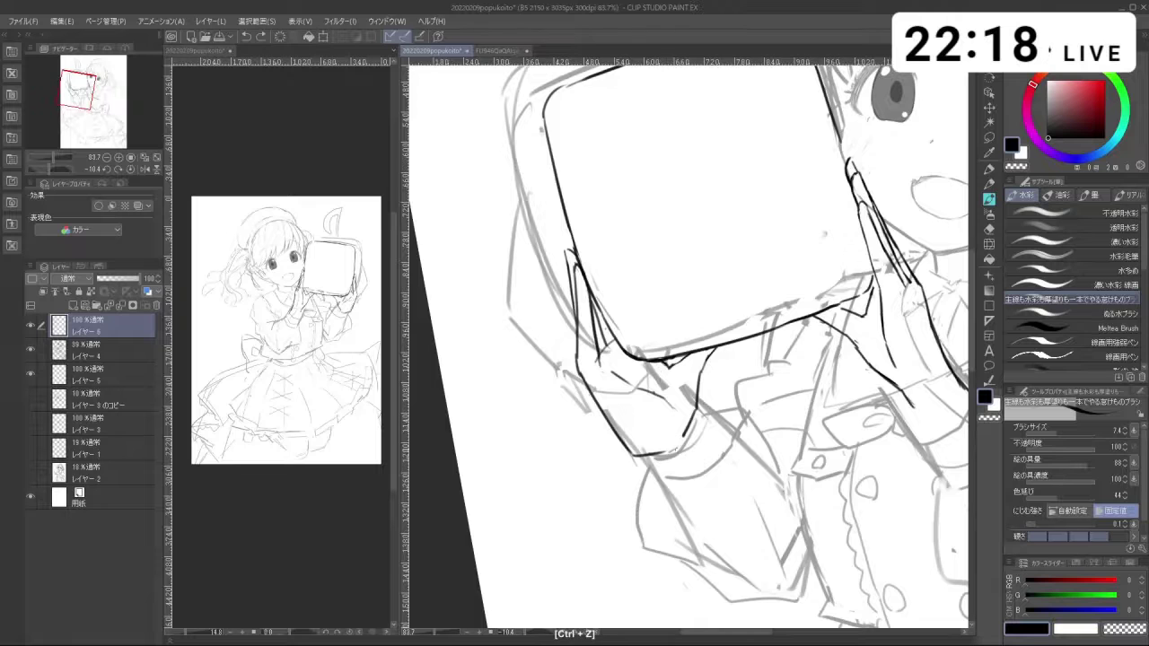
Step: Refine the outer hand's fingertip lines where they meet the board's edge with transparent and black colour, undoing an unwanted stroke
{"action": "key", "text": "ctrl+space"}
{"action": "left_click_drag", "start_coordinate": [699, 467], "coordinate": [655, 466]}
{"action": "key", "text": "ctrl+space"}
{"action": "key", "text": "c"}
{"action": "mouse_move", "coordinate": [646, 377]}
{"action": "left_mouse_down"}
{"action": "mouse_move", "coordinate": [718, 377]}
{"action": "mouse_move", "coordinate": [634, 388]}
{"action": "left_mouse_up"}
{"action": "key", "text": "ctrl+space"}
{"action": "left_click_drag", "start_coordinate": [683, 439], "coordinate": [633, 439]}
{"action": "key", "text": "c"}
{"action": "mouse_move", "coordinate": [643, 361]}
{"action": "left_mouse_down"}
{"action": "mouse_move", "coordinate": [696, 361]}
{"action": "mouse_move", "coordinate": [656, 390]}
{"action": "left_mouse_up"}
{"action": "key", "text": "ctrl+z"}
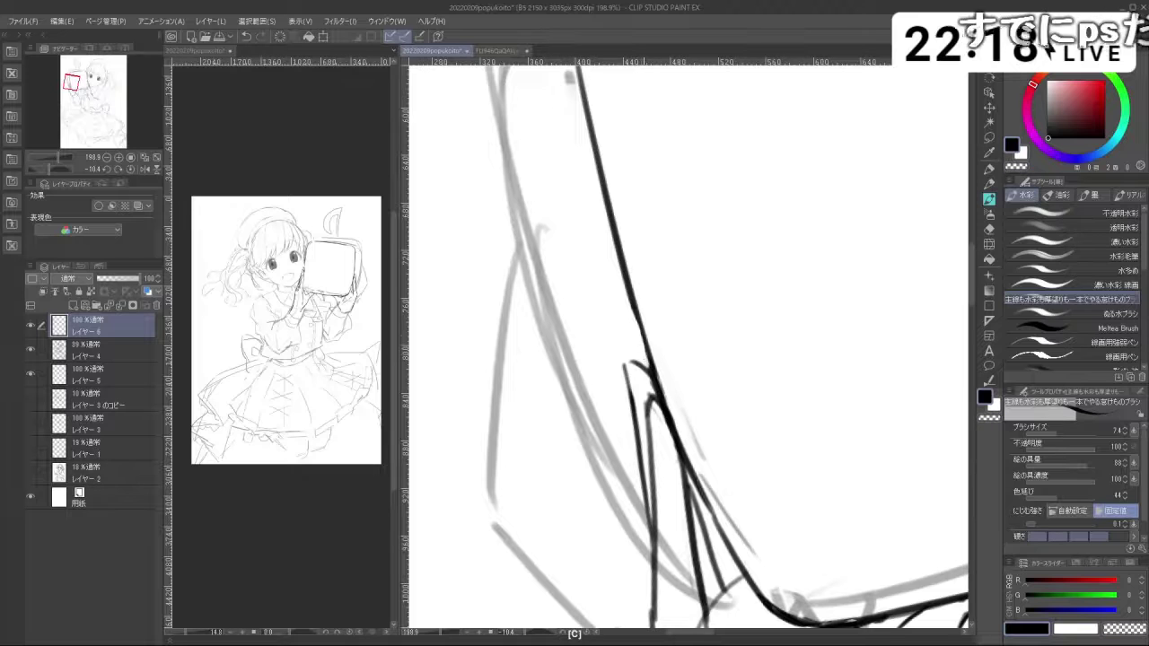
{"action": "key", "text": "ctrl+space"}
{"action": "left_click_drag", "start_coordinate": [727, 427], "coordinate": [672, 426]}
{"action": "key", "text": "space"}
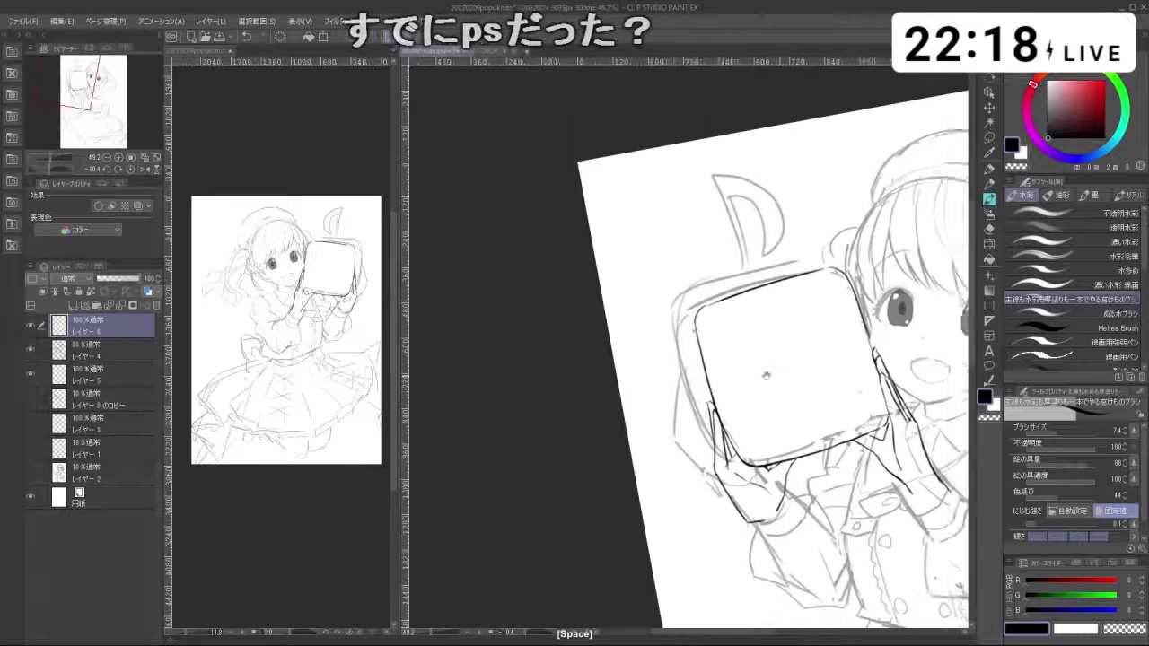
{"action": "left_click_drag", "start_coordinate": [766, 377], "coordinate": [660, 329]}
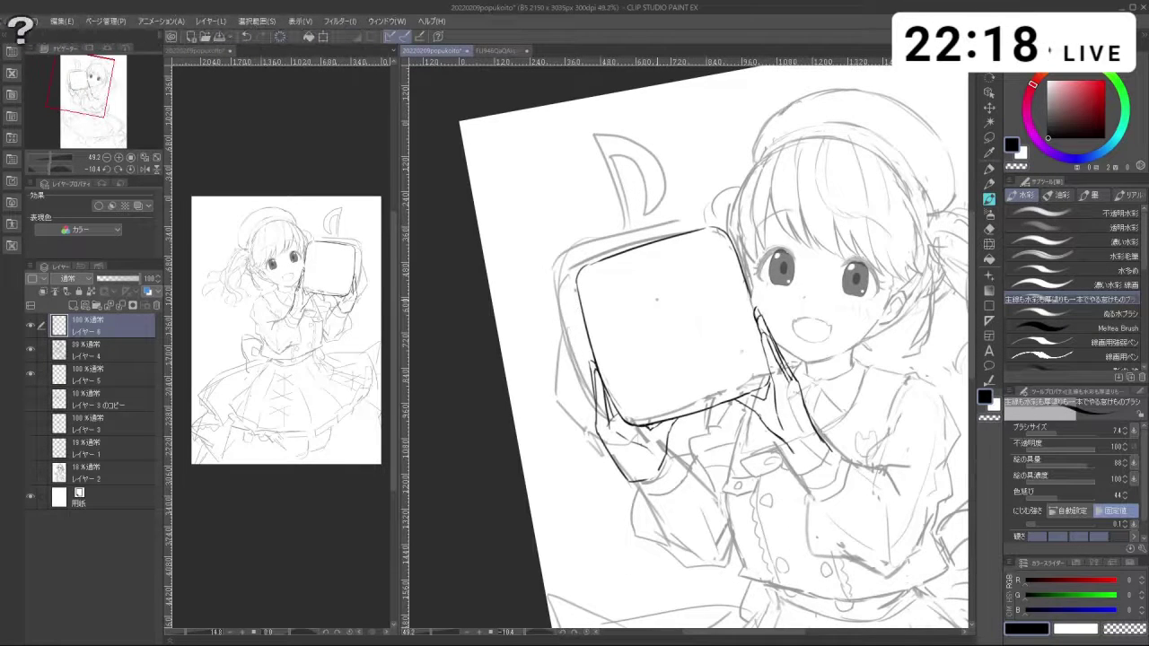
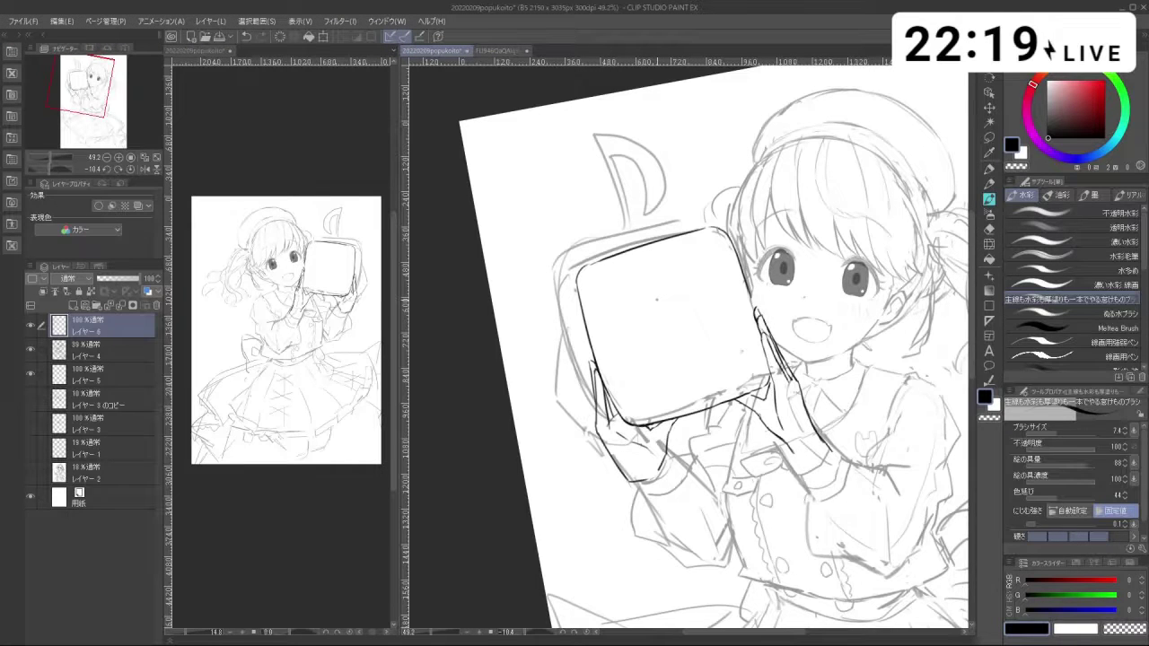
{"action": "key", "text": "space"}
{"action": "left_click_drag", "start_coordinate": [764, 324], "coordinate": [743, 343]}
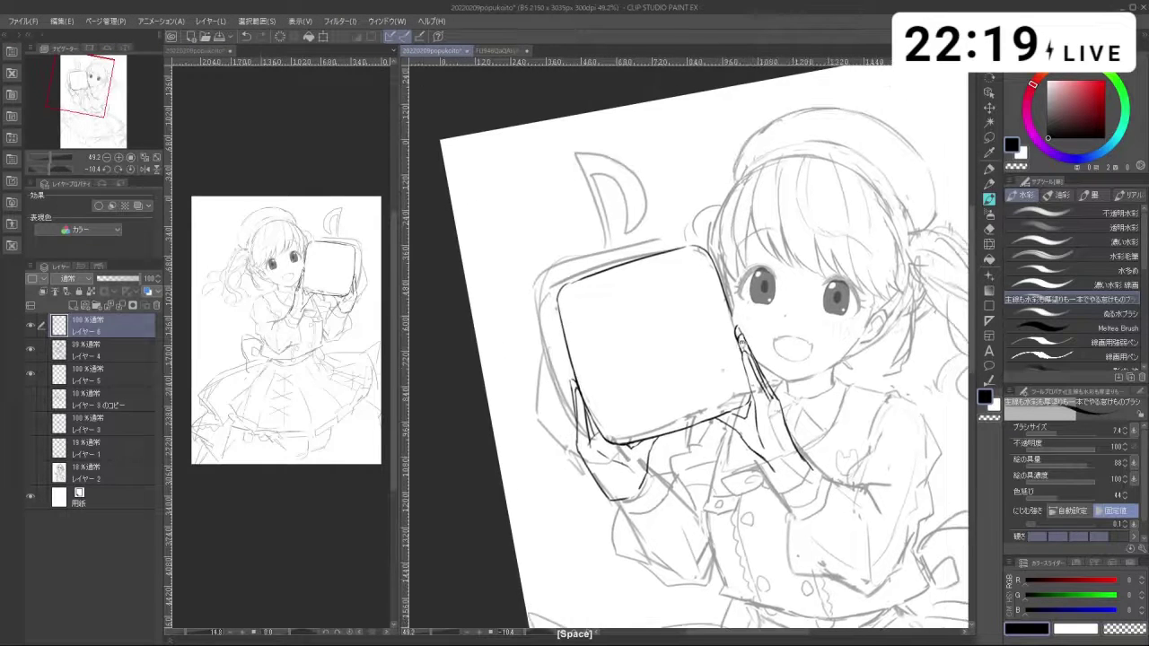
{"action": "key", "text": "shift+space"}
{"action": "left_click_drag", "start_coordinate": [682, 522], "coordinate": [584, 486]}
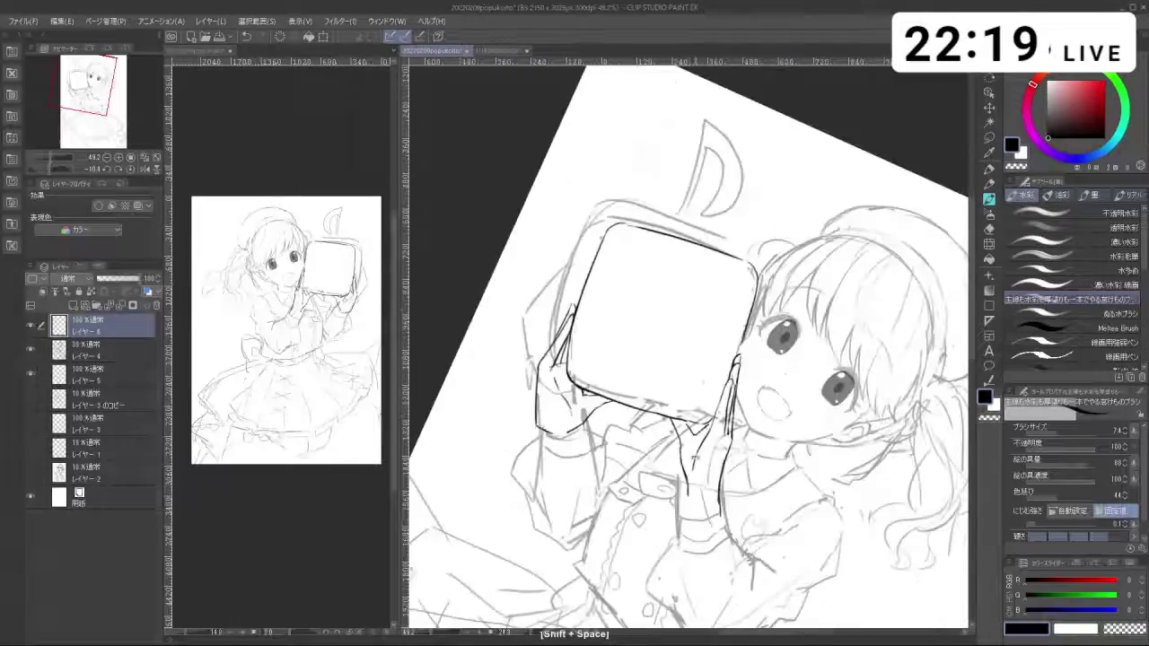
Step: Enlarge the brush to size 13.2 and draw the outer edge of the outer forearm below the wrist
{"action": "key", "text": "ctrl+space"}
{"action": "left_click_drag", "start_coordinate": [637, 347], "coordinate": [624, 382]}
{"action": "key", "text": "ctrl+space"}
{"action": "key", "text": "space"}
{"action": "key", "text": "ctrl+space"}
{"action": "key", "text": "space"}
{"action": "key", "text": "shift+space"}
{"action": "left_click_drag", "start_coordinate": [714, 521], "coordinate": [785, 500]}
{"action": "key", "text": "ctrl+z"}
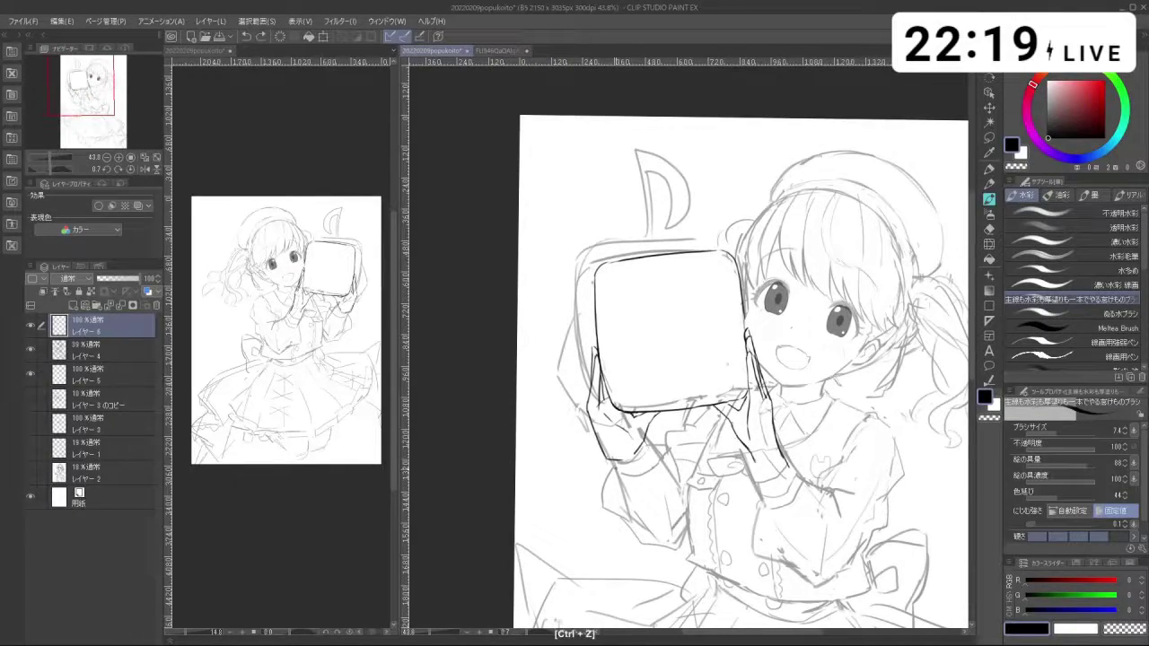
{"action": "key", "text": "ctrl+alt"}
{"action": "mouse_move", "coordinate": [621, 478]}
{"action": "left_mouse_down"}
{"action": "mouse_move", "coordinate": [626, 488]}
{"action": "mouse_move", "coordinate": [613, 461]}
{"action": "mouse_move", "coordinate": [636, 520]}
{"action": "left_mouse_up"}
Step: Retouch the outer edge of the outer forearm with black and transparent colour, undoing the unwanted strokes
{"action": "key", "text": "ctrl+z"}
{"action": "key", "text": "ctrl+z"}
{"action": "key", "text": "c"}
{"action": "key", "text": "c"}
{"action": "key", "text": "ctrl+z"}
{"action": "key", "text": "ctrl+z"}
{"action": "key", "text": "ctrl+z"}
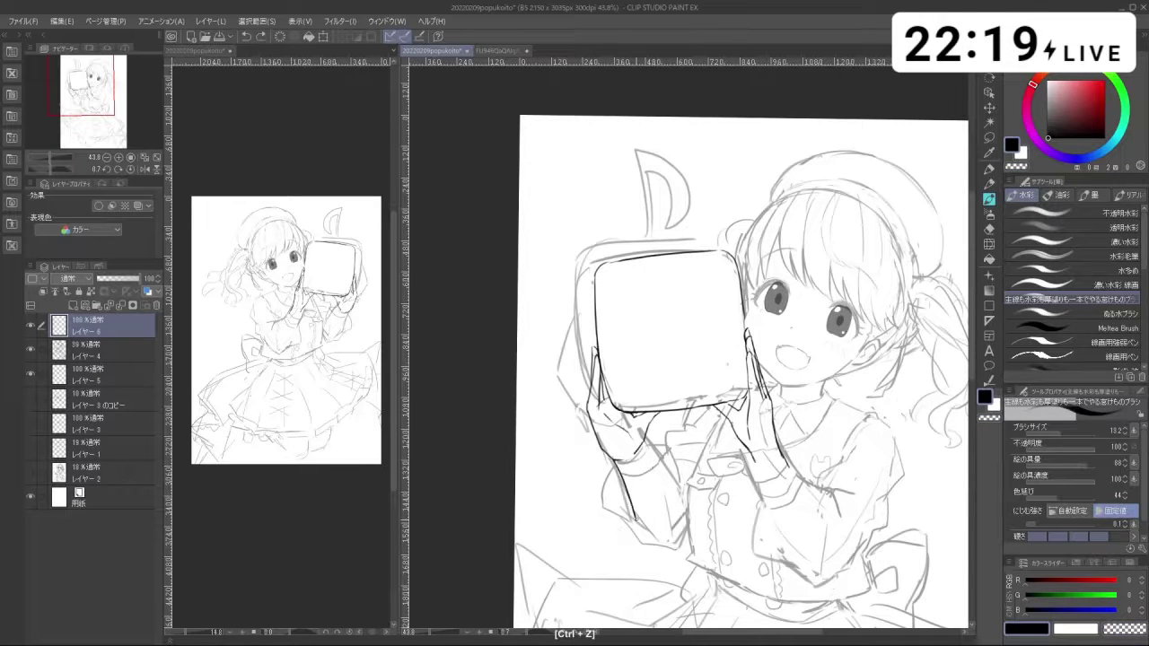
{"action": "key", "text": "ctrl+z"}
Step: Draw the inner edge of the outer forearm and close the outline at the elbow, undoing the failed strokes
{"action": "left_click_drag", "start_coordinate": [644, 437], "coordinate": [675, 489]}
{"action": "key", "text": "ctrl+z"}
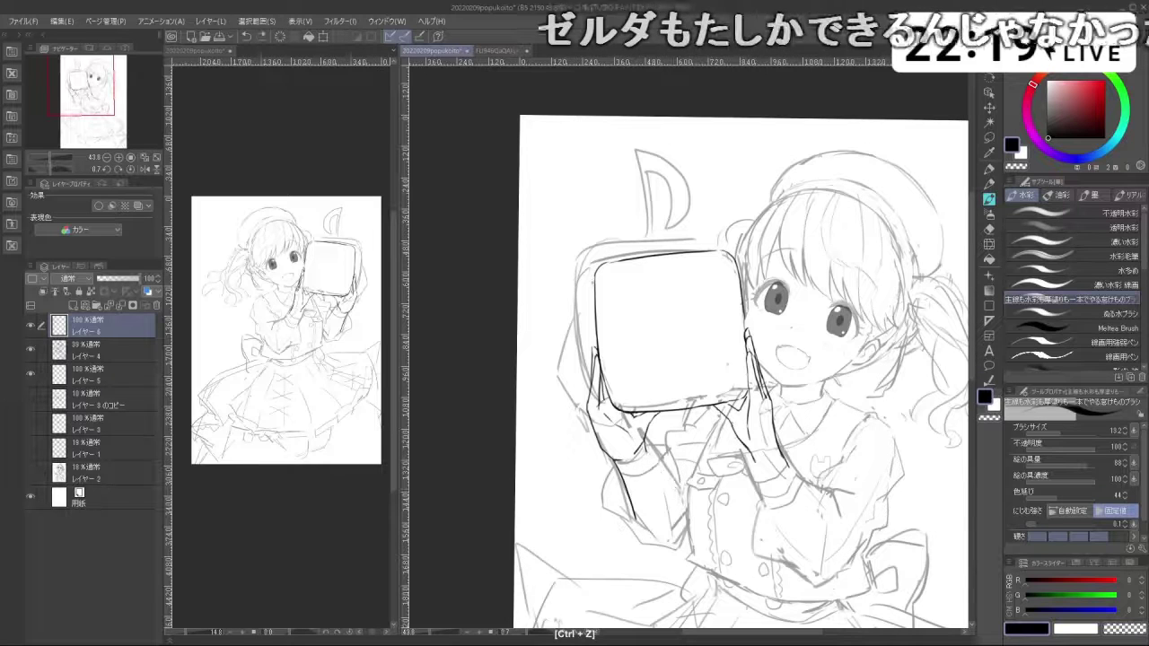
{"action": "left_click_drag", "start_coordinate": [645, 442], "coordinate": [684, 496]}
{"action": "key", "text": "ctrl+z"}
{"action": "mouse_move", "coordinate": [639, 525]}
{"action": "left_mouse_down"}
{"action": "mouse_move", "coordinate": [671, 544]}
{"action": "mouse_move", "coordinate": [758, 497]}
{"action": "mouse_move", "coordinate": [846, 396]}
{"action": "mouse_move", "coordinate": [699, 514]}
{"action": "mouse_move", "coordinate": [673, 514]}
{"action": "mouse_move", "coordinate": [677, 498]}
{"action": "mouse_move", "coordinate": [657, 507]}
{"action": "left_mouse_up"}
{"action": "key", "text": "shift+space"}
{"action": "key", "text": "c"}
{"action": "key", "text": "ctrl+z"}
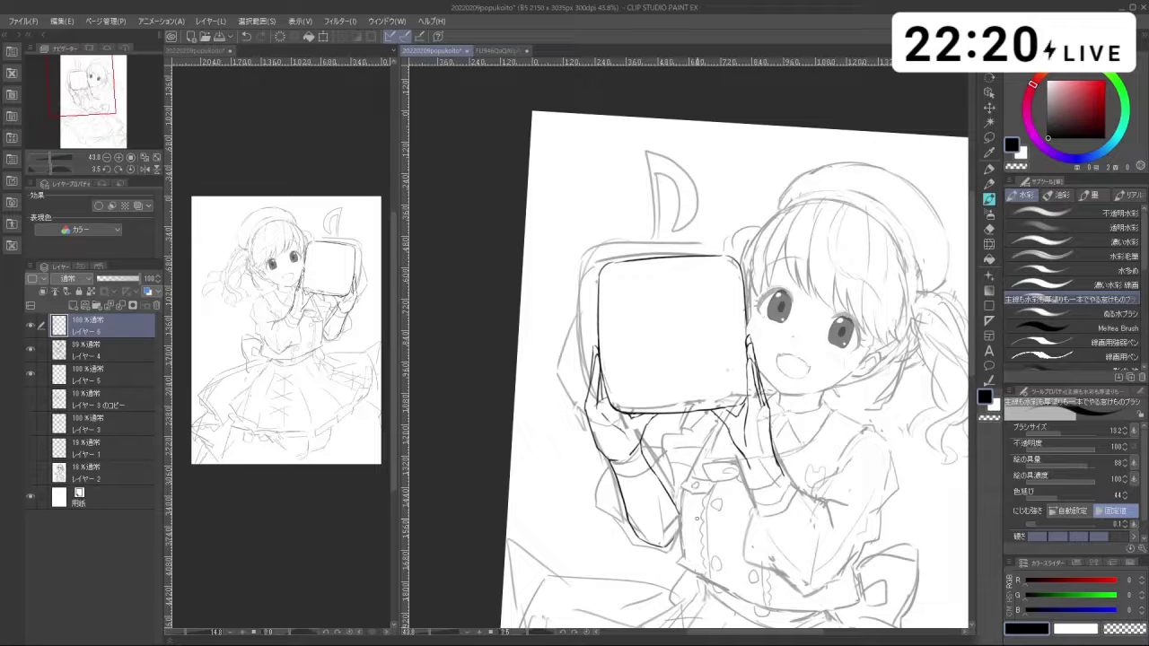
Step: Connect the outer hand's palm edge from the board's lower edge to the forearm's inner line, undoing an unwanted correction
{"action": "key", "text": "space"}
{"action": "key", "text": "ctrl+space"}
{"action": "left_click_drag", "start_coordinate": [630, 416], "coordinate": [695, 422]}
{"action": "key", "text": "shift+space"}
{"action": "left_click_drag", "start_coordinate": [684, 527], "coordinate": [890, 484]}
{"action": "key", "text": "c"}
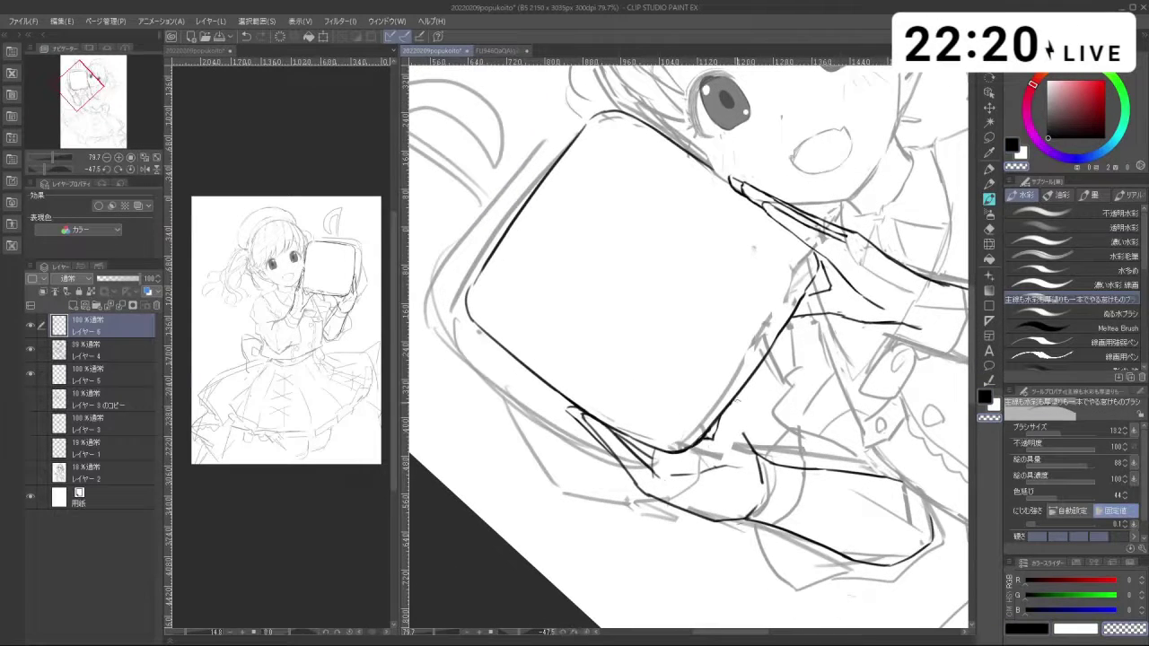
{"action": "key", "text": "ctrl+z"}
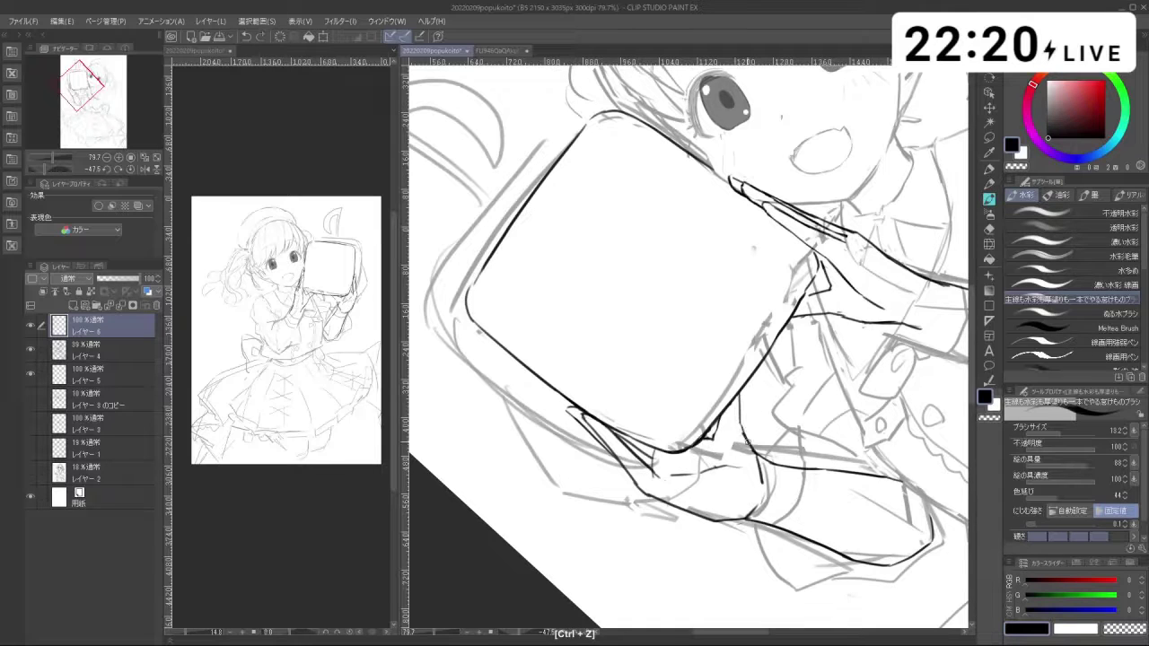
{"action": "left_click_drag", "start_coordinate": [700, 575], "coordinate": [467, 552]}
{"action": "key", "text": "c"}
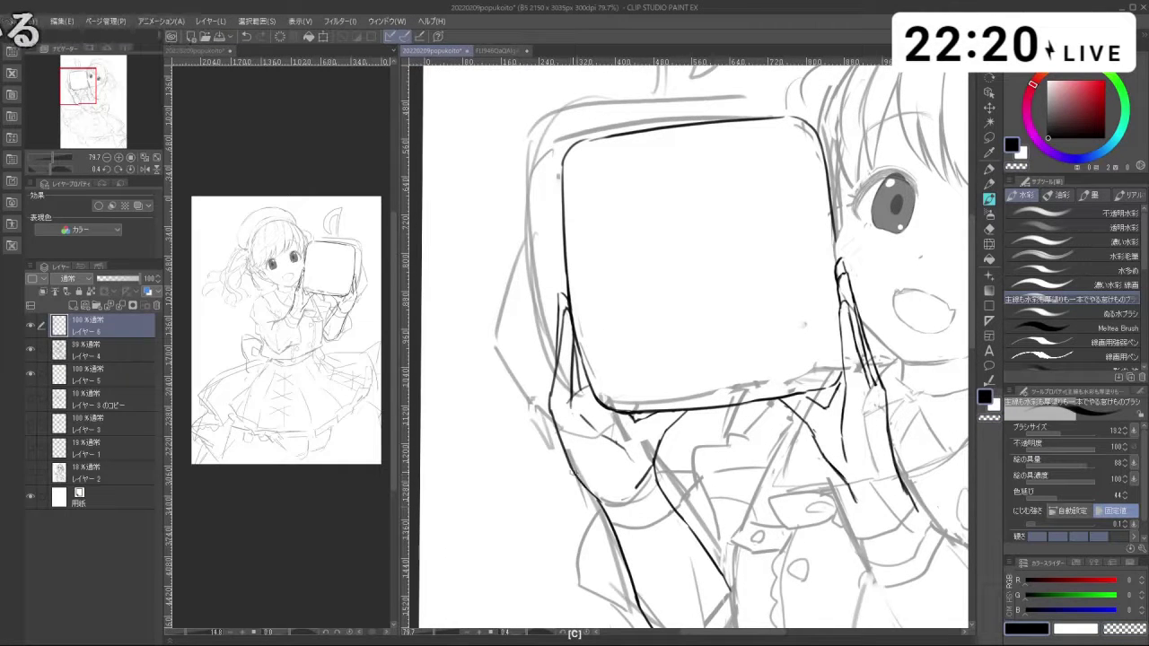
Step: Clean up the short wrist stroke beside the palm with transparent and black colour and undo the last unwanted stroke
{"action": "key", "text": "c"}
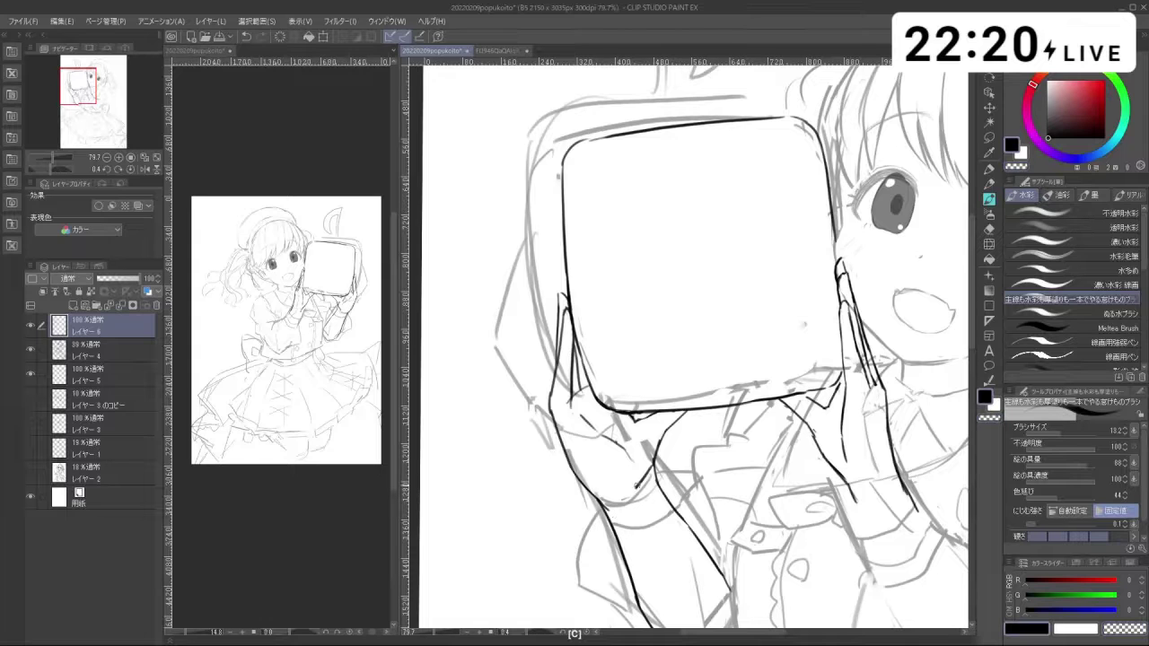
{"action": "key", "text": "ctrl+z"}
{"action": "mouse_move", "coordinate": [648, 466]}
{"action": "left_mouse_down"}
{"action": "mouse_move", "coordinate": [635, 488]}
{"action": "mouse_move", "coordinate": [648, 476]}
{"action": "left_mouse_up"}
{"action": "key", "text": "c"}
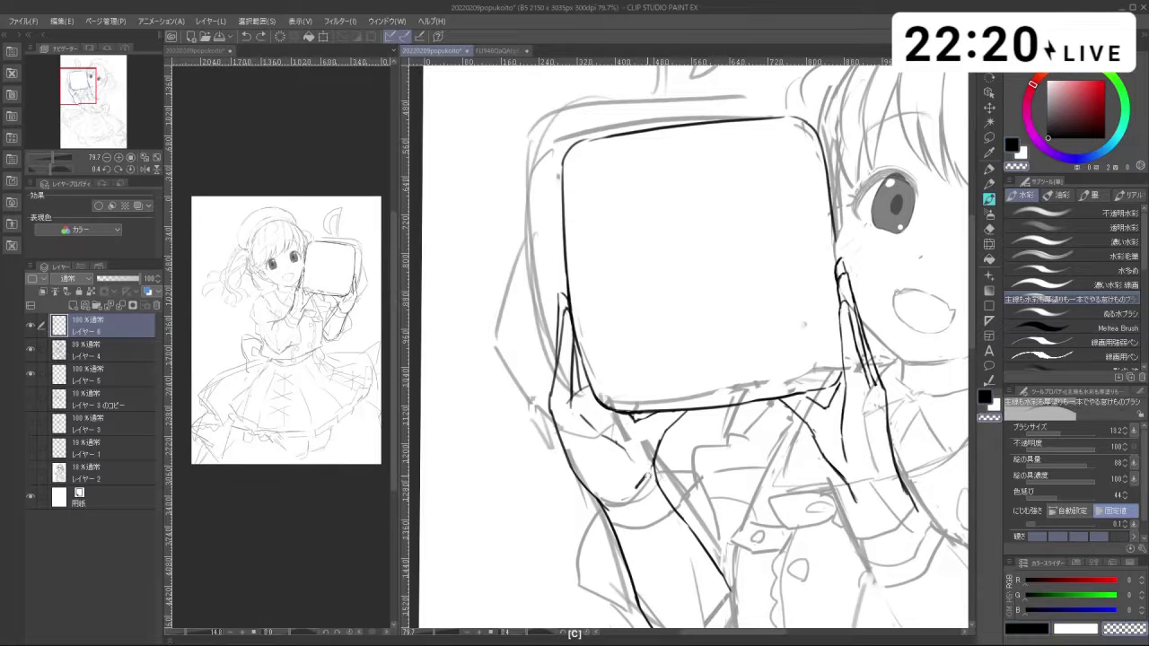
{"action": "key", "text": "ctrl+z"}
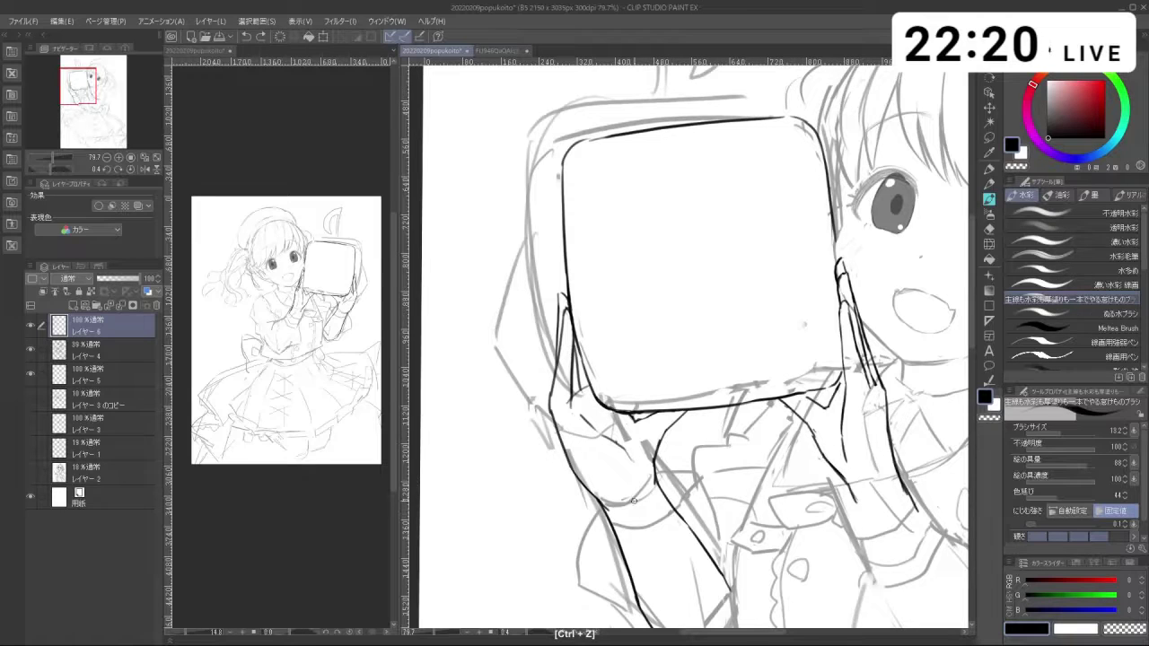
Step: Lasso the crease lines inside the outer palm, adjust their position with a transform, and deselect
{"action": "left_click_drag", "start_coordinate": [673, 472], "coordinate": [809, 367]}
{"action": "left_click_drag", "start_coordinate": [844, 209], "coordinate": [695, 384]}
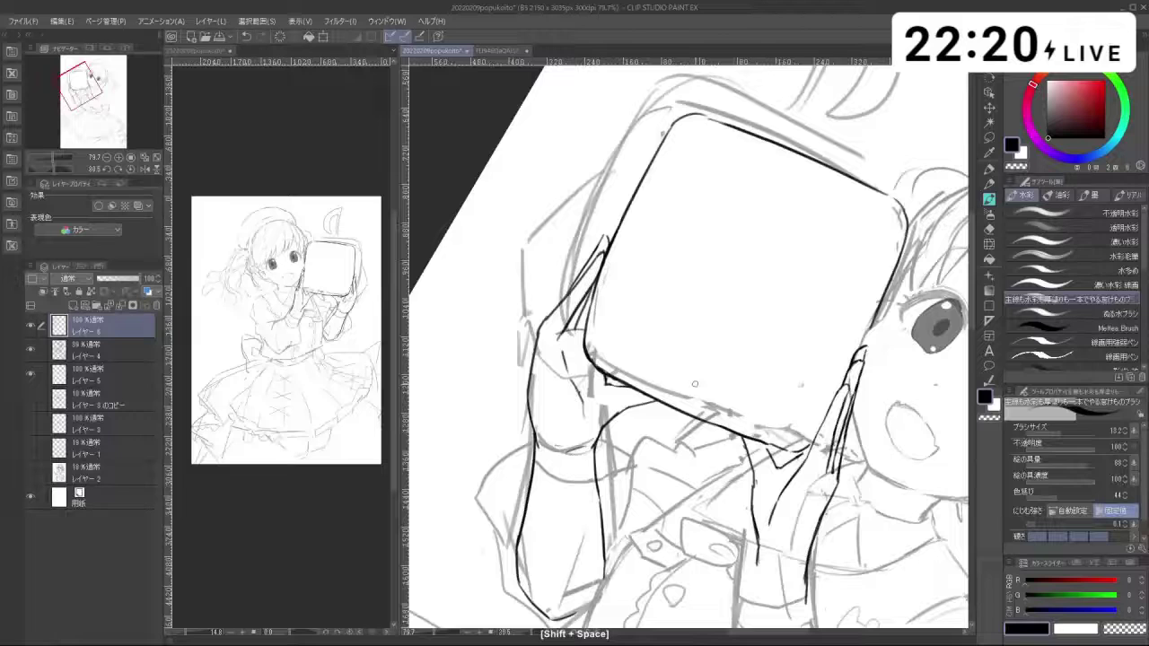
{"action": "left_click", "coordinate": [989, 136]}
{"action": "left_click_drag", "start_coordinate": [575, 420], "coordinate": [555, 349]}
{"action": "mouse_move", "coordinate": [596, 408]}
{"action": "left_mouse_down"}
{"action": "mouse_move", "coordinate": [582, 430]}
{"action": "mouse_move", "coordinate": [593, 421]}
{"action": "left_mouse_up"}
{"action": "key", "text": "ctrl+t"}
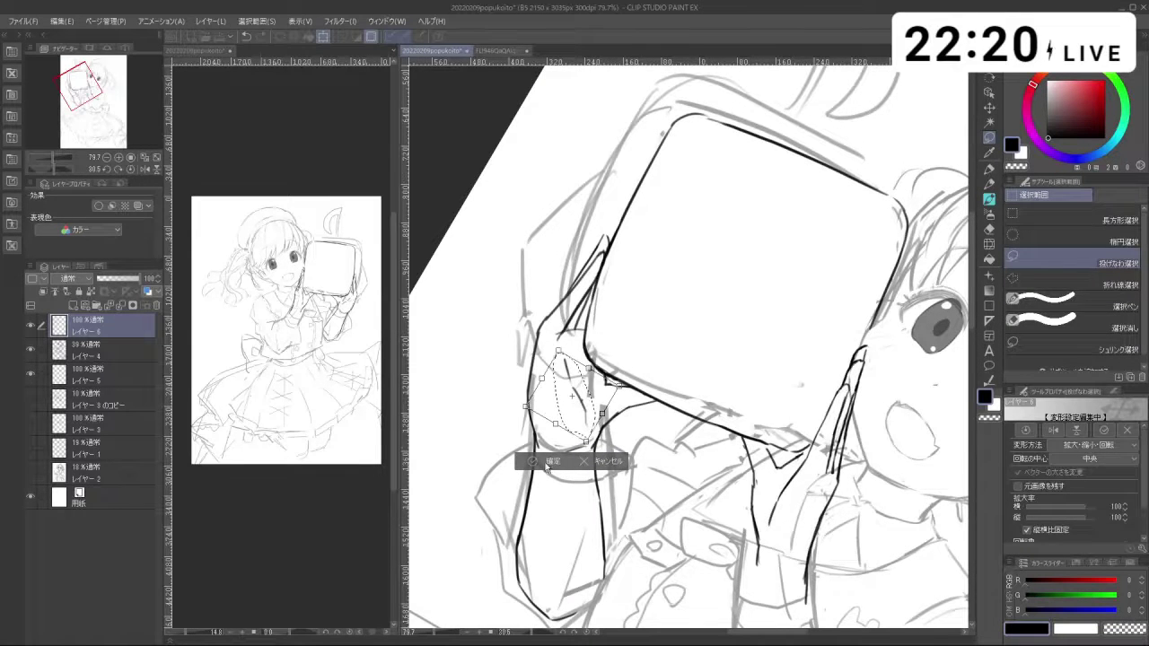
{"action": "left_click", "coordinate": [552, 461]}
{"action": "left_click", "coordinate": [471, 461]}
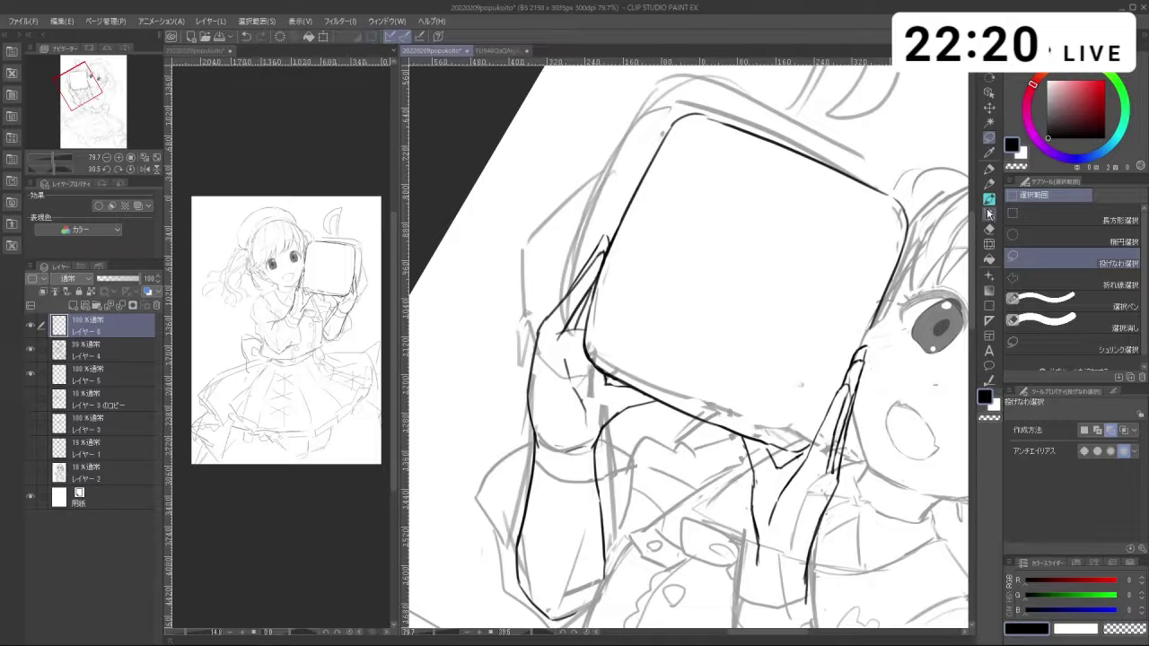
Step: Return to the watercolour brush, erase the outer forearm's outer line, and redraw it narrower from wrist to elbow, undoing unwanted strokes
{"action": "left_click", "coordinate": [989, 201]}
{"action": "left_click_drag", "start_coordinate": [731, 401], "coordinate": [676, 404]}
{"action": "left_click_drag", "start_coordinate": [629, 494], "coordinate": [693, 496]}
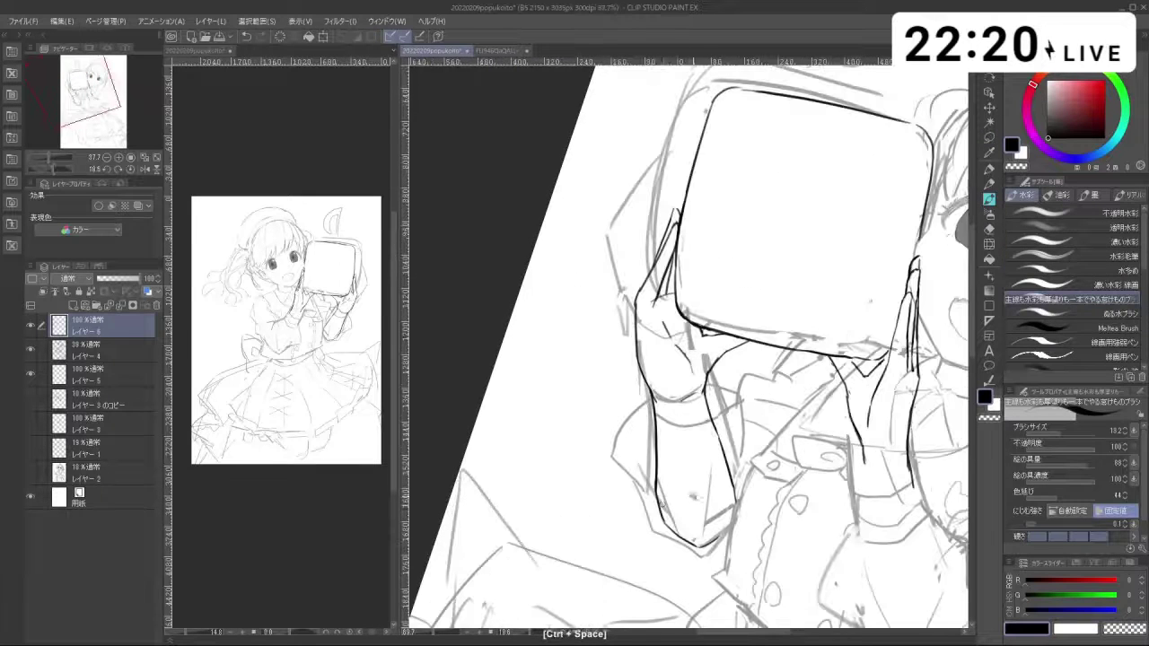
{"action": "key", "text": "c"}
{"action": "left_click_drag", "start_coordinate": [653, 402], "coordinate": [658, 471]}
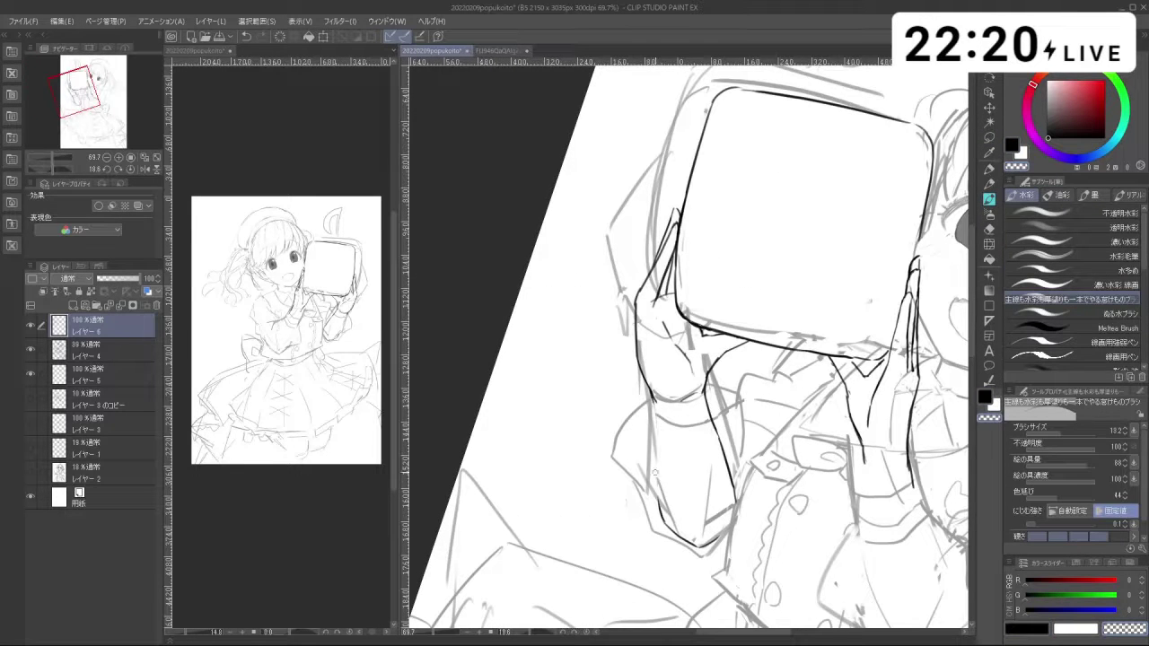
{"action": "key", "text": "ctrl+z"}
{"action": "left_click_drag", "start_coordinate": [655, 403], "coordinate": [666, 463]}
{"action": "key", "text": "ctrl+z"}
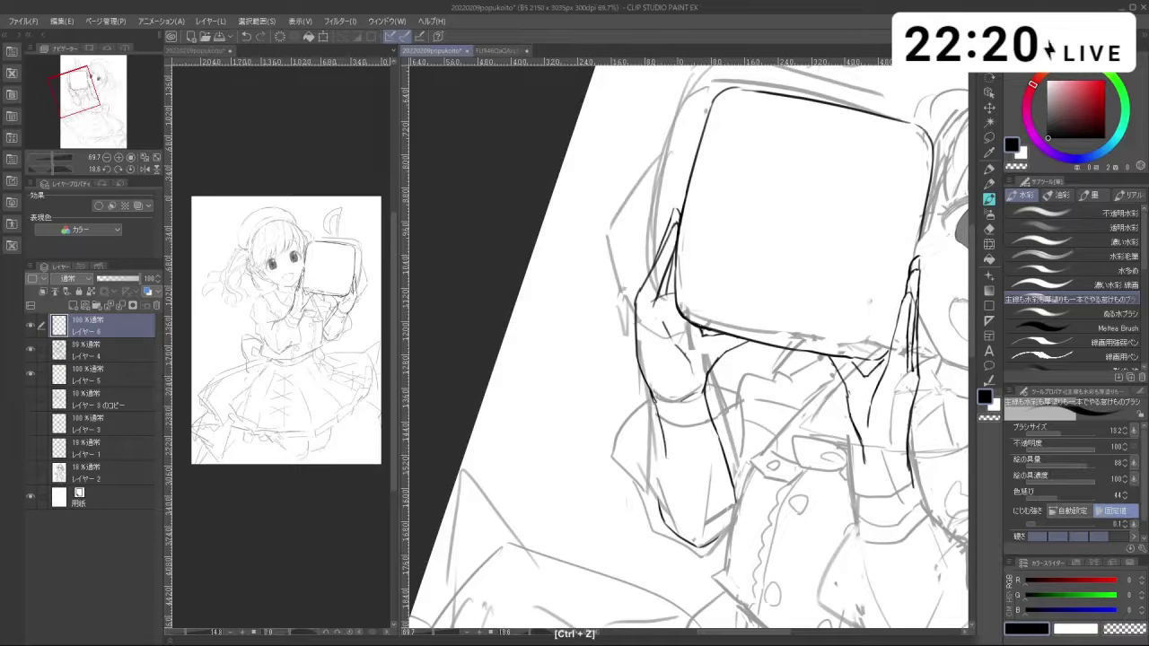
{"action": "key", "text": "ctrl+z"}
{"action": "left_click_drag", "start_coordinate": [658, 420], "coordinate": [665, 448]}
{"action": "left_click_drag", "start_coordinate": [663, 443], "coordinate": [675, 535]}
{"action": "key", "text": "ctrl+z"}
{"action": "key", "text": "c"}
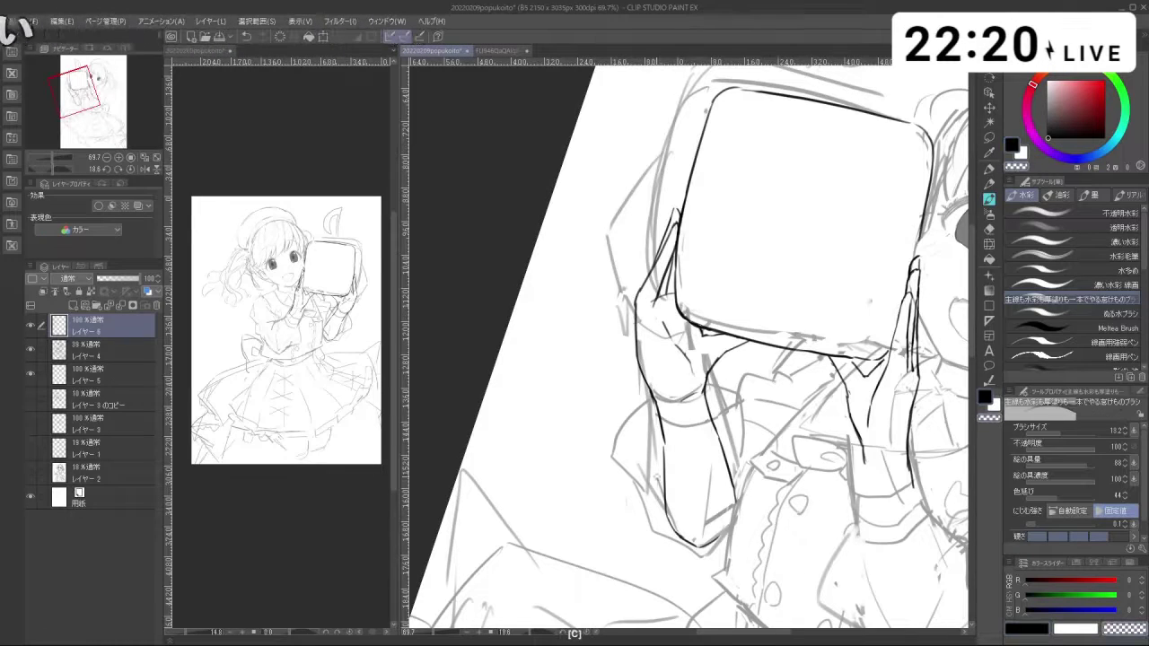
Step: Examine the redrawn outer hand and forearm against the girl's whole figure and the other hand
{"action": "key", "text": "shift+space"}
{"action": "left_click_drag", "start_coordinate": [722, 537], "coordinate": [655, 539]}
{"action": "key", "text": "ctrl+space"}
{"action": "left_click_drag", "start_coordinate": [816, 445], "coordinate": [724, 453]}
{"action": "key", "text": "space"}
{"action": "left_click_drag", "start_coordinate": [806, 528], "coordinate": [875, 493]}
{"action": "key", "text": "shift+space"}
{"action": "key", "text": "space"}
{"action": "left_click_drag", "start_coordinate": [752, 491], "coordinate": [658, 501]}
{"action": "key", "text": "ctrl+space"}
{"action": "left_click_drag", "start_coordinate": [643, 447], "coordinate": [665, 495]}
{"action": "key", "text": "space"}
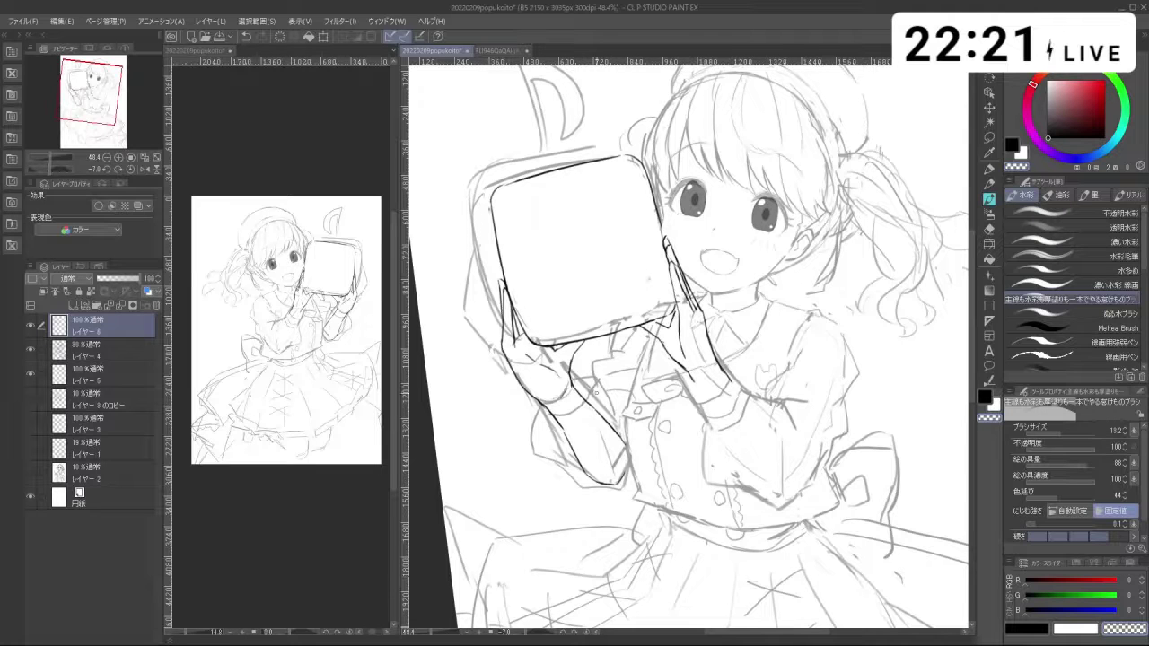
{"action": "left_click_drag", "start_coordinate": [595, 392], "coordinate": [564, 409]}
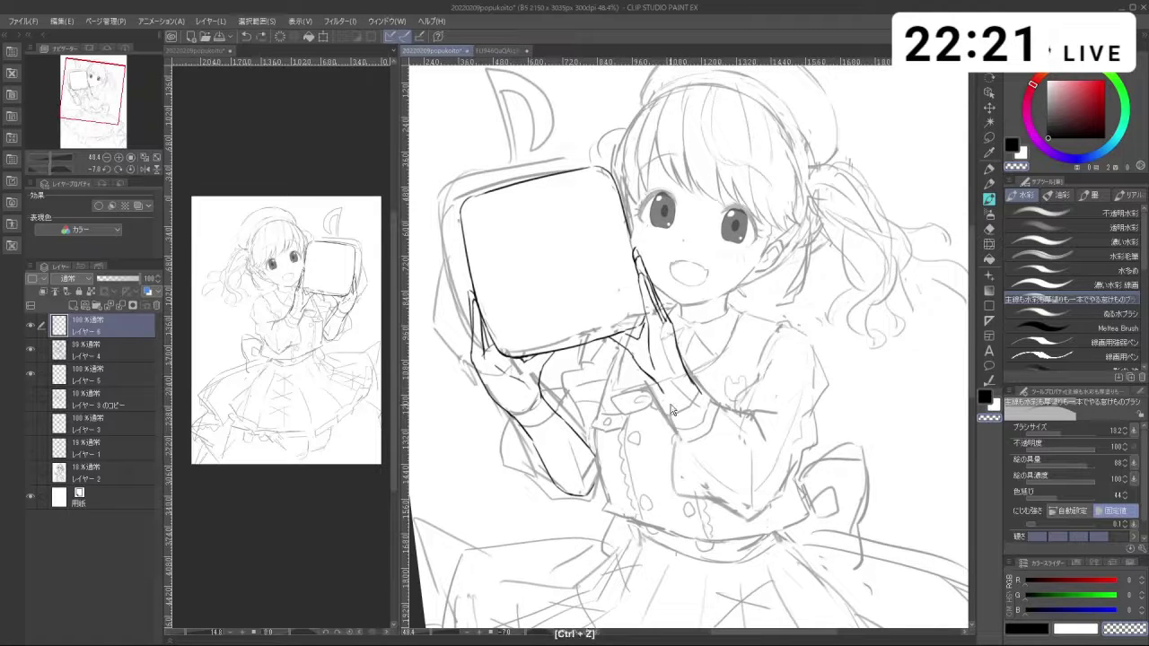
Step: Ink the underside of the forearm nearest the face down to the elbow and the outer upper arm over the sketch
{"action": "key", "text": "ctrl+z"}
{"action": "left_click_drag", "start_coordinate": [663, 395], "coordinate": [748, 501]}
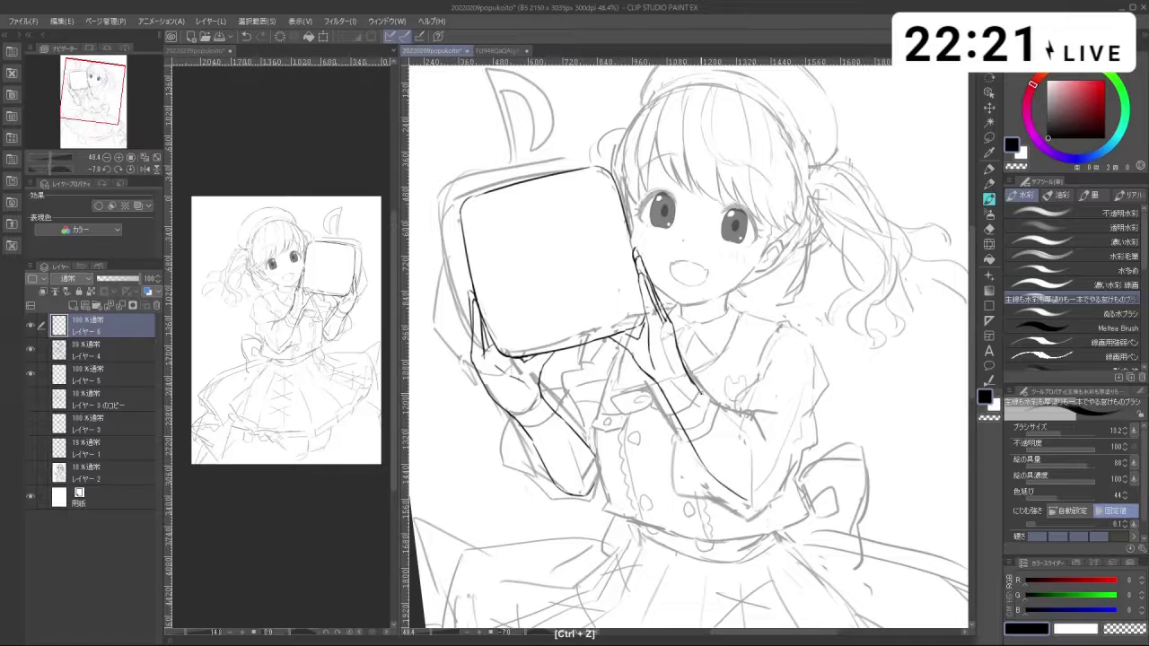
{"action": "left_click_drag", "start_coordinate": [702, 393], "coordinate": [758, 450]}
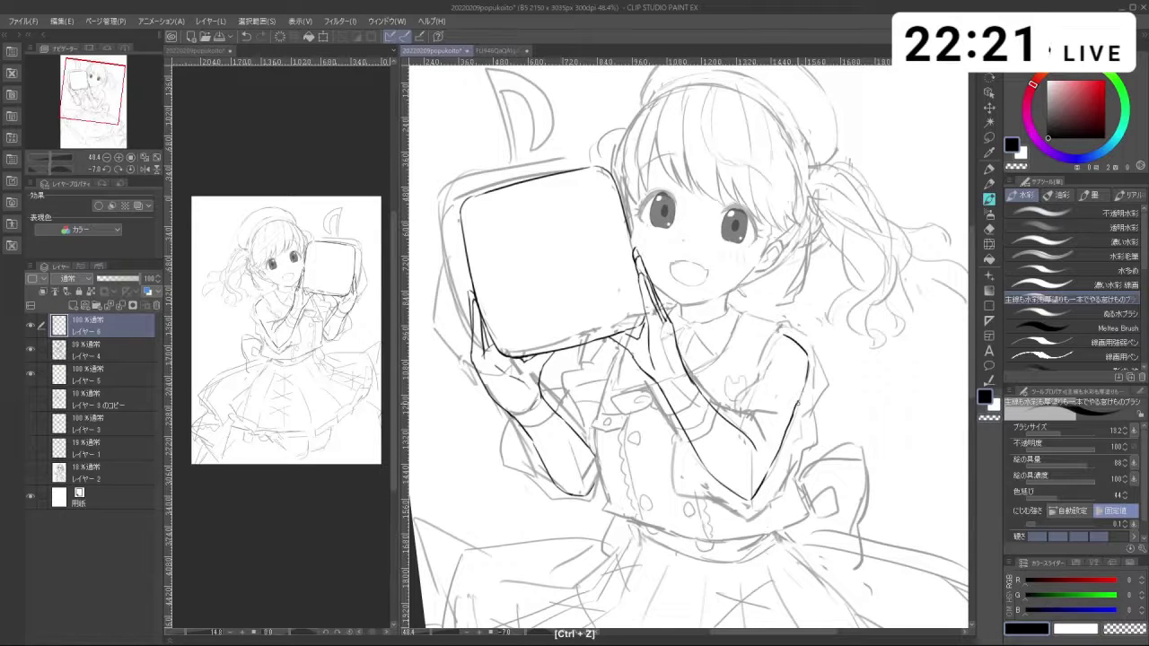
Step: Ink the inner upper-arm line of the same arm and check the line art with the sketch layer レイヤー4 temporarily hidden
{"action": "key", "text": "ctrl+z"}
{"action": "key", "text": "shift+space"}
{"action": "mouse_move", "coordinate": [599, 376]}
{"action": "left_mouse_down"}
{"action": "mouse_move", "coordinate": [654, 435]}
{"action": "mouse_move", "coordinate": [605, 391]}
{"action": "mouse_move", "coordinate": [585, 440]}
{"action": "left_mouse_up"}
{"action": "key", "text": "ctrl+z"}
{"action": "key", "text": "ctrl+z"}
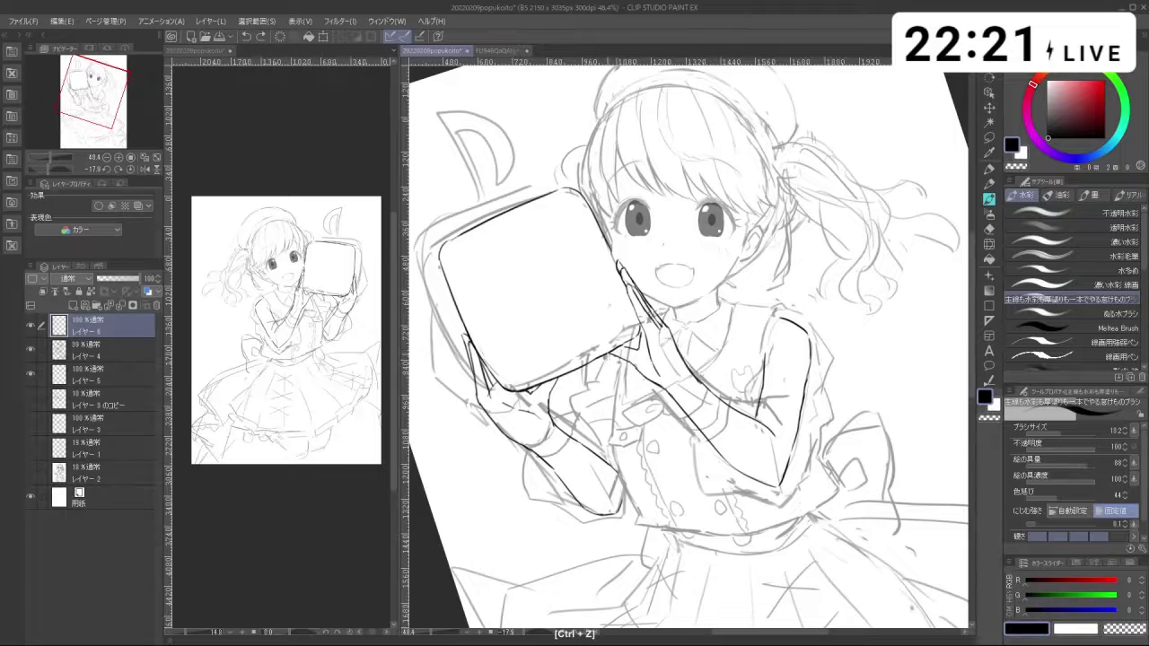
{"action": "key", "text": "ctrl+z"}
{"action": "left_click_drag", "start_coordinate": [597, 395], "coordinate": [587, 449]}
{"action": "key", "text": "shift+space"}
{"action": "mouse_move", "coordinate": [610, 494]}
{"action": "left_mouse_down"}
{"action": "mouse_move", "coordinate": [834, 539]}
{"action": "mouse_move", "coordinate": [682, 552]}
{"action": "mouse_move", "coordinate": [584, 534]}
{"action": "mouse_move", "coordinate": [605, 536]}
{"action": "left_mouse_up"}
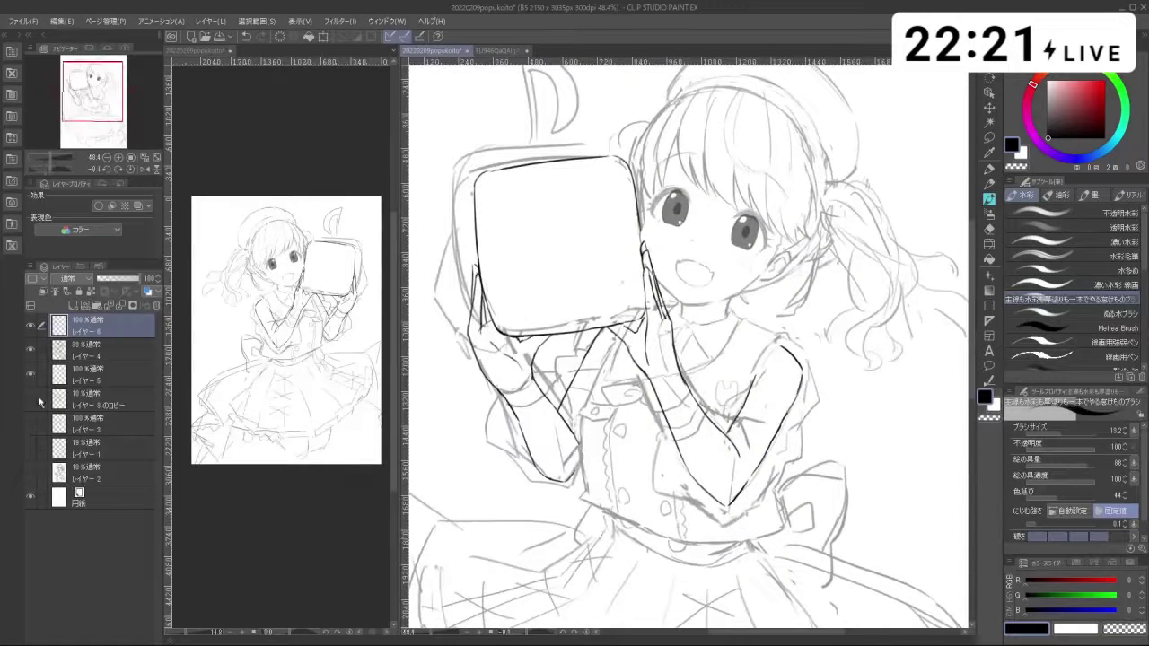
{"action": "left_click", "coordinate": [30, 352]}
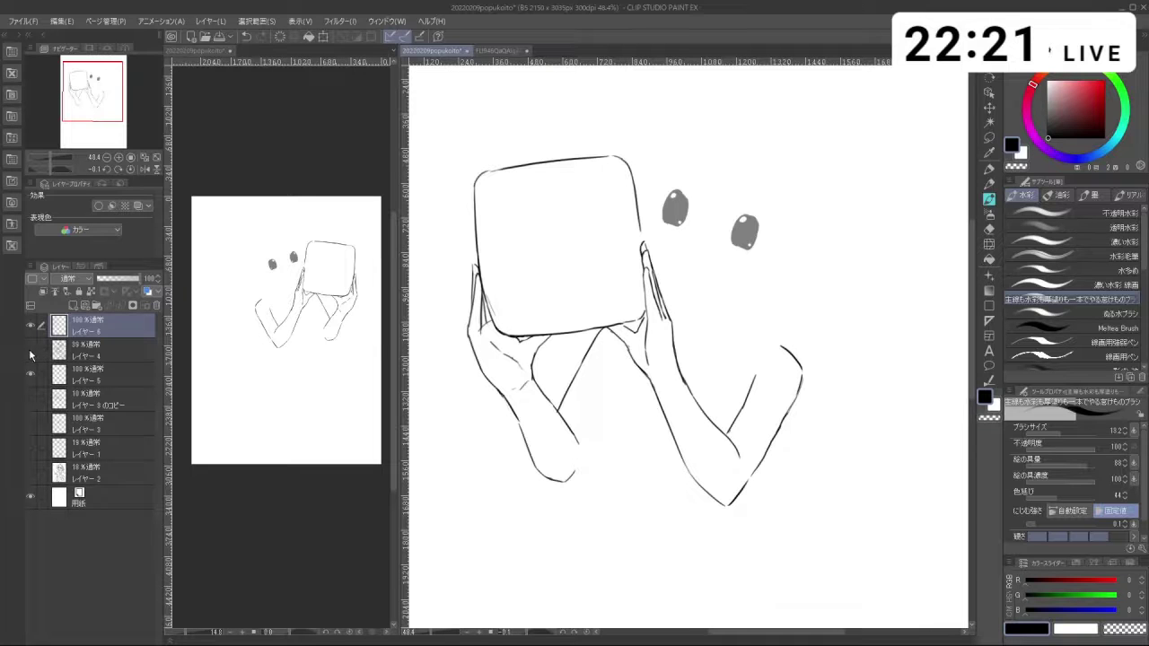
{"action": "left_click", "coordinate": [31, 353]}
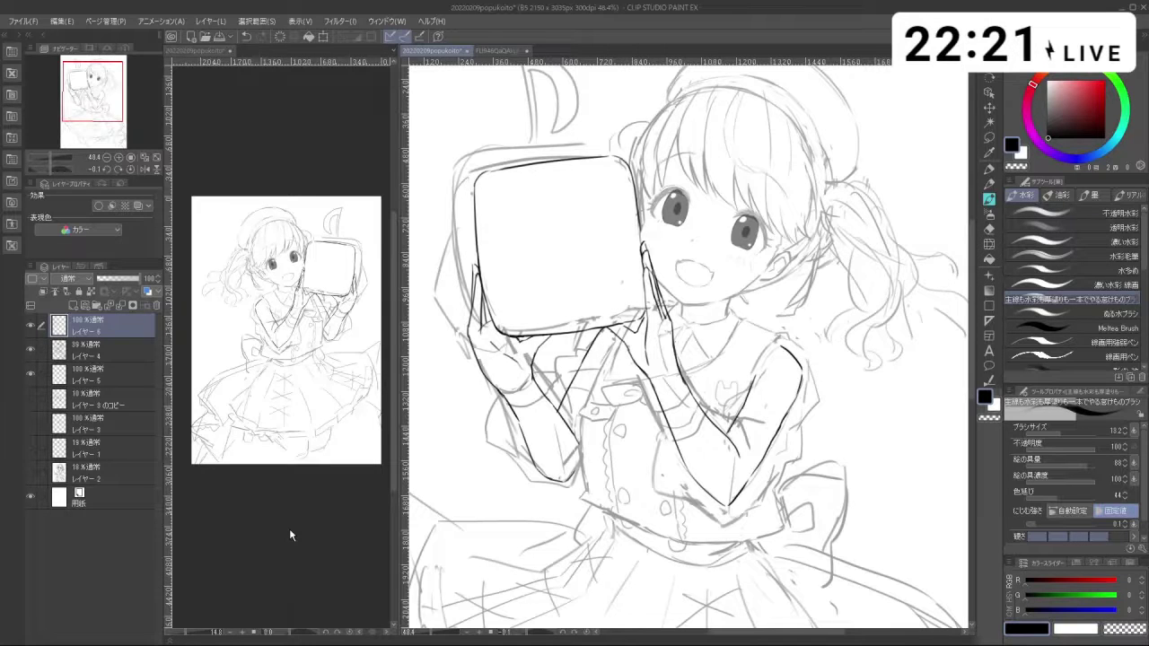
Step: Erase the sketch lines around the held board and both hands on レイヤー4, painting with a large transparent brush
{"action": "left_click", "coordinate": [106, 355]}
{"action": "key", "text": "c"}
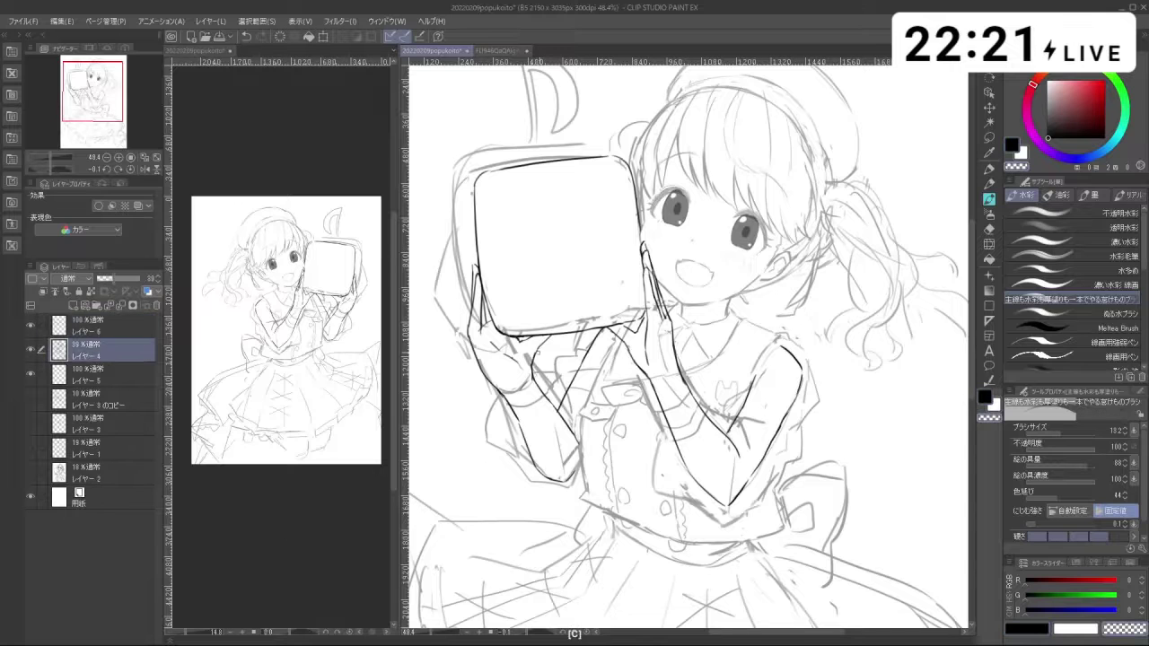
{"action": "left_click_drag", "start_coordinate": [513, 364], "coordinate": [499, 351]}
{"action": "mouse_move", "coordinate": [456, 256]}
{"action": "left_mouse_down"}
{"action": "mouse_move", "coordinate": [481, 305]}
{"action": "mouse_move", "coordinate": [440, 169]}
{"action": "mouse_move", "coordinate": [516, 143]}
{"action": "mouse_move", "coordinate": [556, 149]}
{"action": "mouse_move", "coordinate": [611, 184]}
{"action": "mouse_move", "coordinate": [612, 295]}
{"action": "mouse_move", "coordinate": [607, 310]}
{"action": "mouse_move", "coordinate": [575, 312]}
{"action": "mouse_move", "coordinate": [629, 305]}
{"action": "mouse_move", "coordinate": [549, 321]}
{"action": "mouse_move", "coordinate": [503, 314]}
{"action": "mouse_move", "coordinate": [538, 386]}
{"action": "mouse_move", "coordinate": [566, 377]}
{"action": "mouse_move", "coordinate": [494, 431]}
{"action": "mouse_move", "coordinate": [539, 395]}
{"action": "mouse_move", "coordinate": [537, 440]}
{"action": "mouse_move", "coordinate": [512, 404]}
{"action": "mouse_move", "coordinate": [543, 418]}
{"action": "left_mouse_up"}
{"action": "mouse_move", "coordinate": [542, 376]}
{"action": "left_mouse_down"}
{"action": "mouse_move", "coordinate": [555, 395]}
{"action": "mouse_move", "coordinate": [584, 381]}
{"action": "left_mouse_up"}
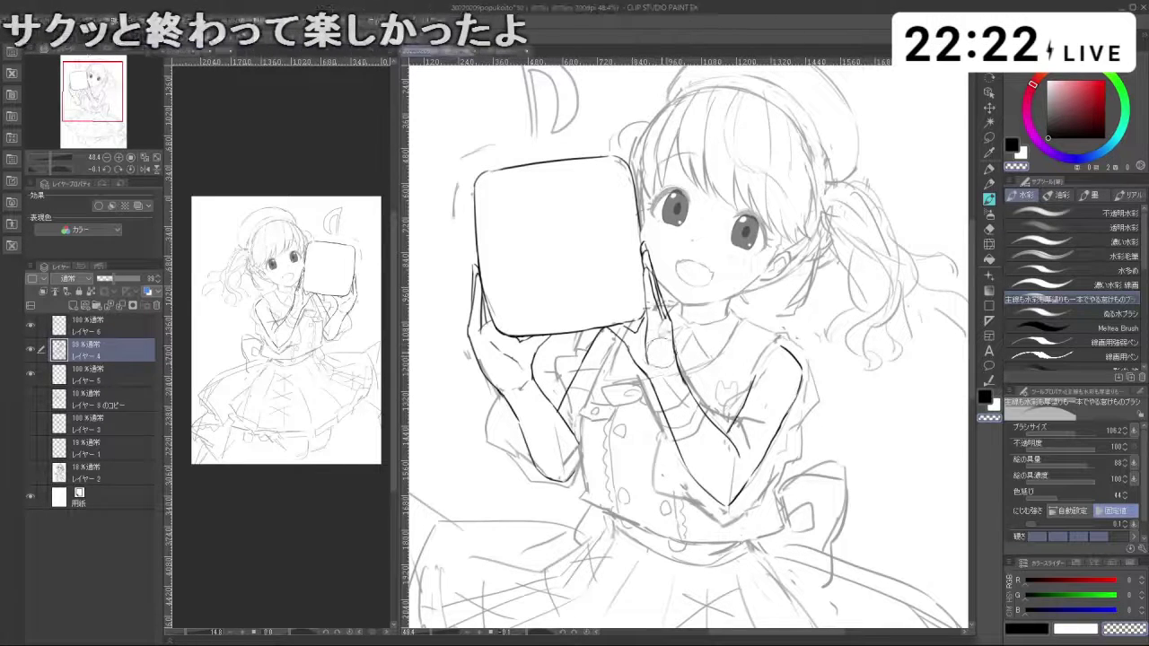
{"action": "key", "text": "ctrl+z"}
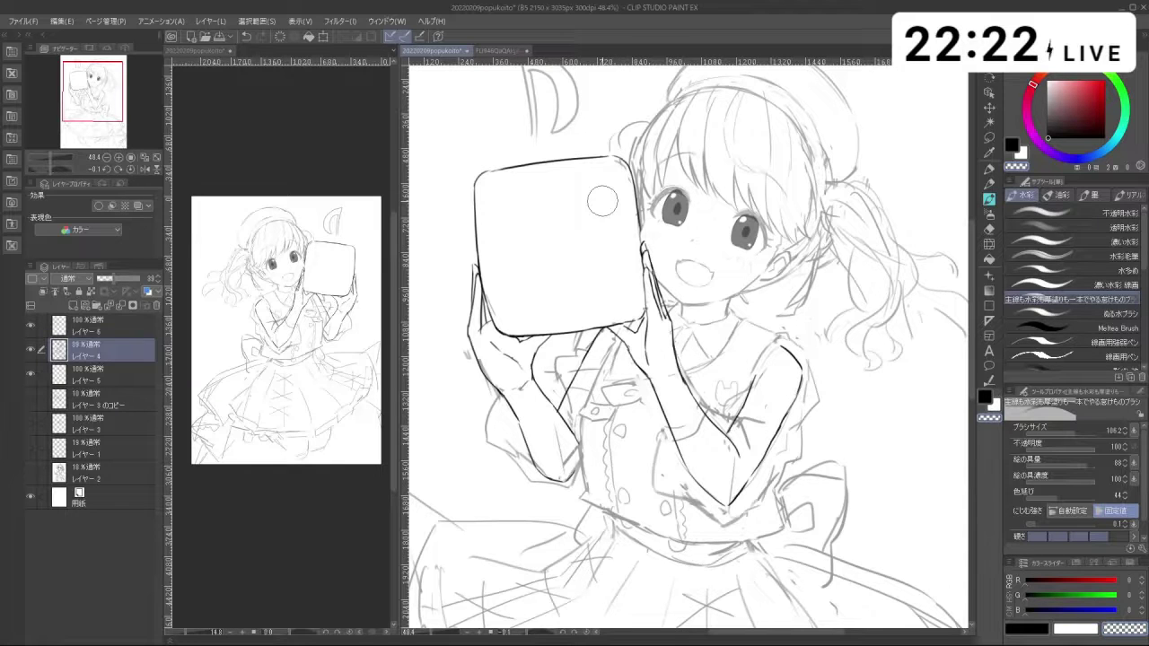
Step: Lasso the outer hand holding the board on レイヤー6, shrink and tilt it slightly, and clear the selection
{"action": "left_click", "coordinate": [126, 325]}
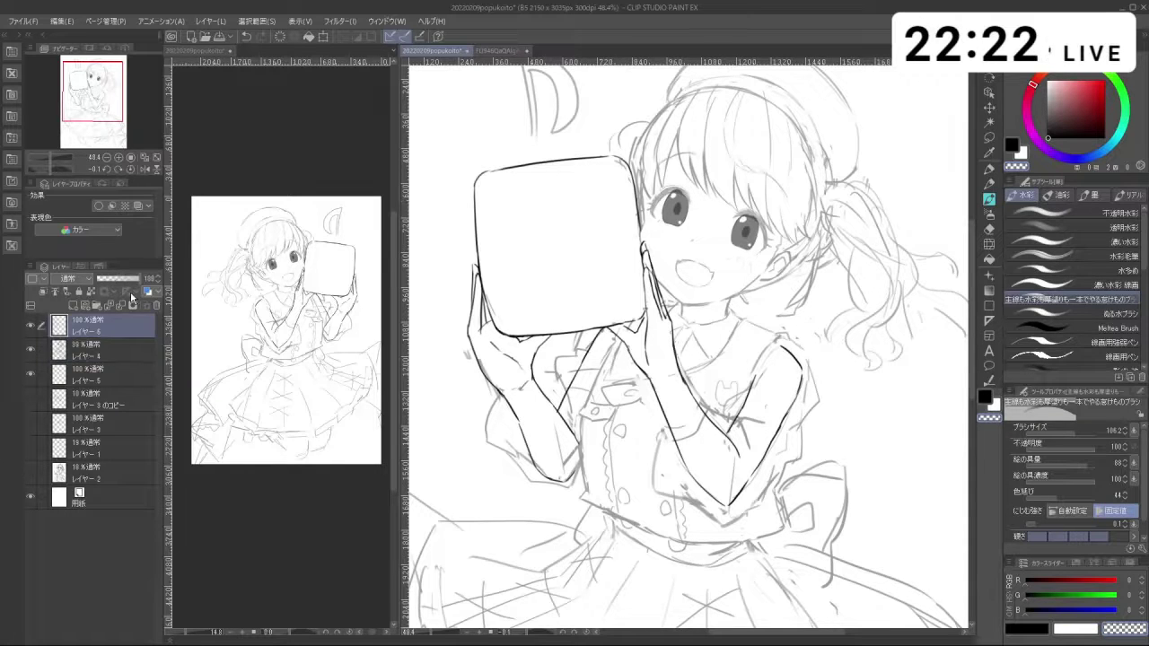
{"action": "left_click", "coordinate": [989, 138]}
{"action": "key", "text": "ctrl+space"}
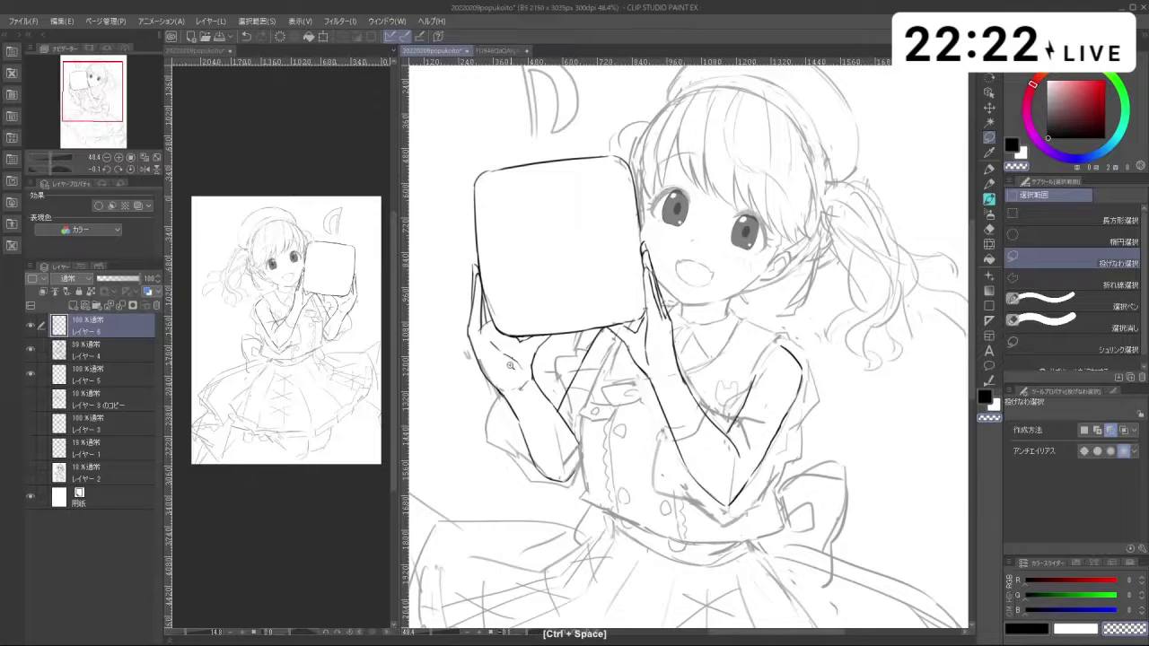
{"action": "left_click", "coordinate": [513, 401]}
{"action": "mouse_move", "coordinate": [455, 379]}
{"action": "left_mouse_down"}
{"action": "mouse_move", "coordinate": [425, 297]}
{"action": "mouse_move", "coordinate": [437, 218]}
{"action": "left_mouse_up"}
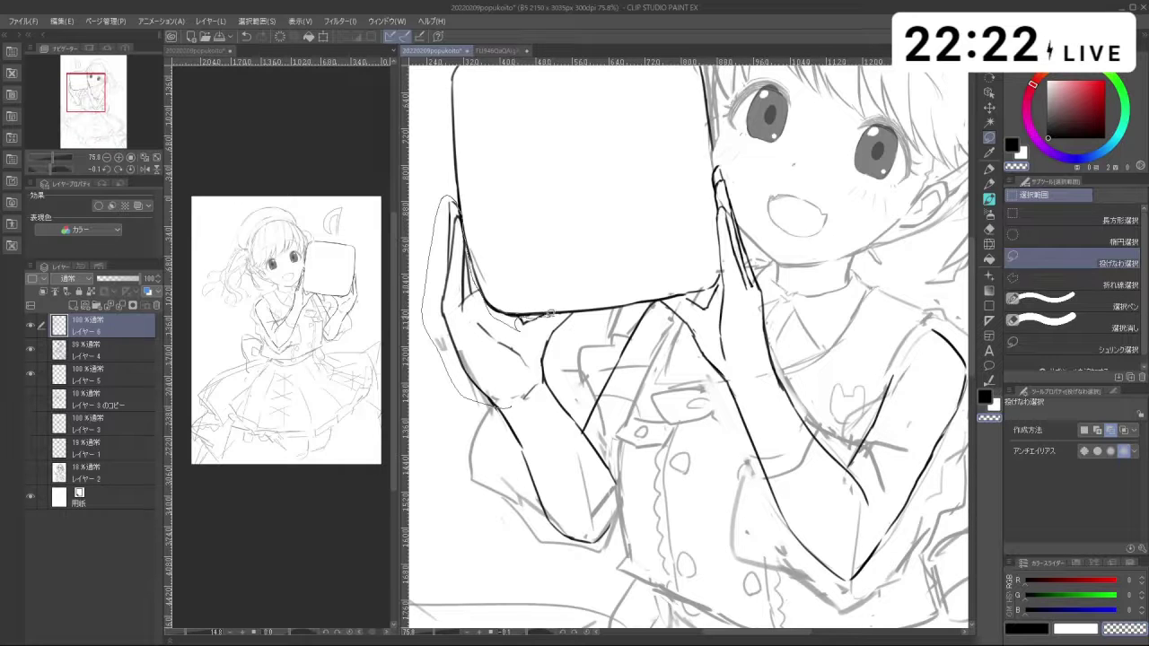
{"action": "left_click_drag", "start_coordinate": [548, 382], "coordinate": [583, 401]}
{"action": "key", "text": "ctrl+t"}
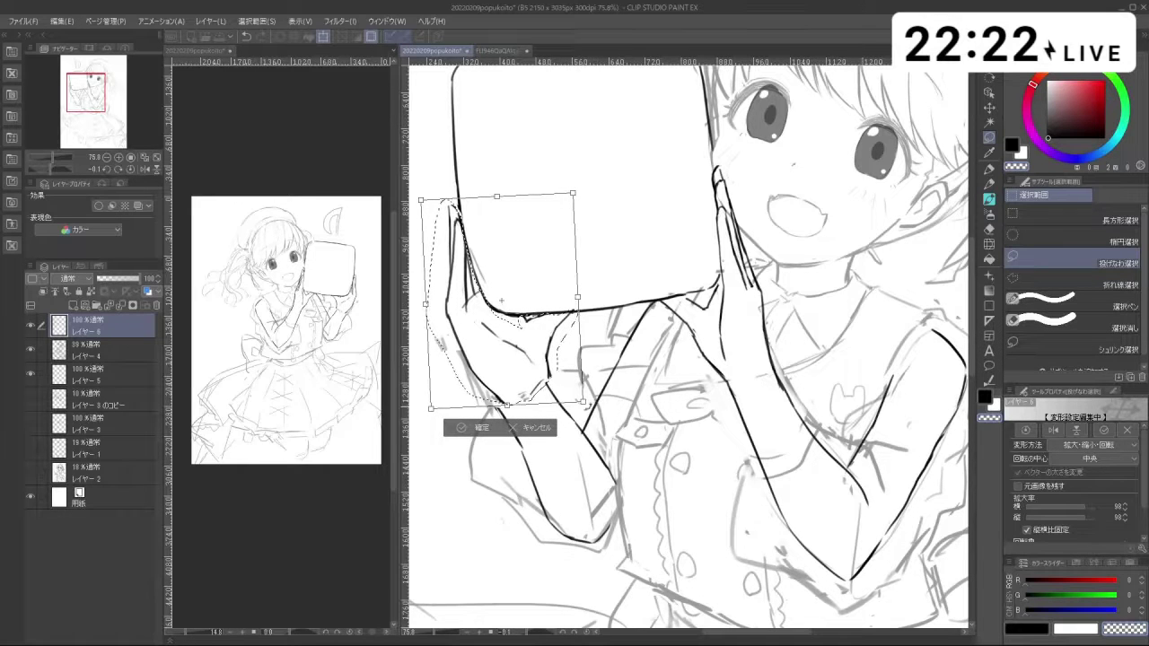
{"action": "left_click", "coordinate": [474, 432]}
{"action": "left_click_drag", "start_coordinate": [405, 431], "coordinate": [413, 431]}
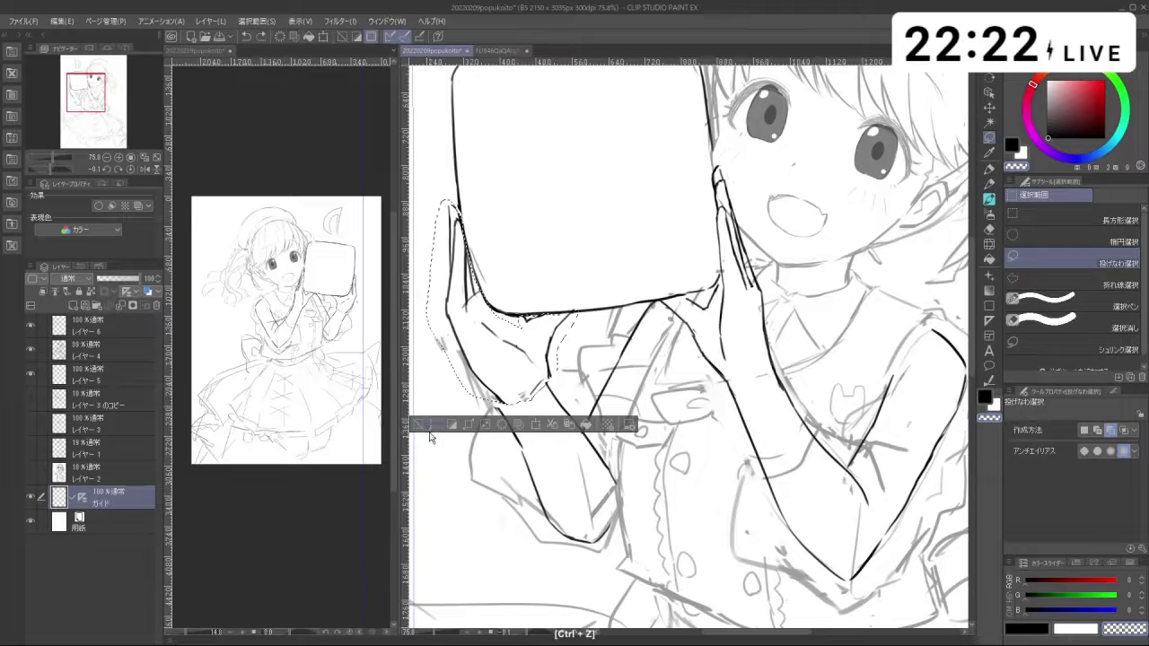
{"action": "left_click", "coordinate": [418, 424]}
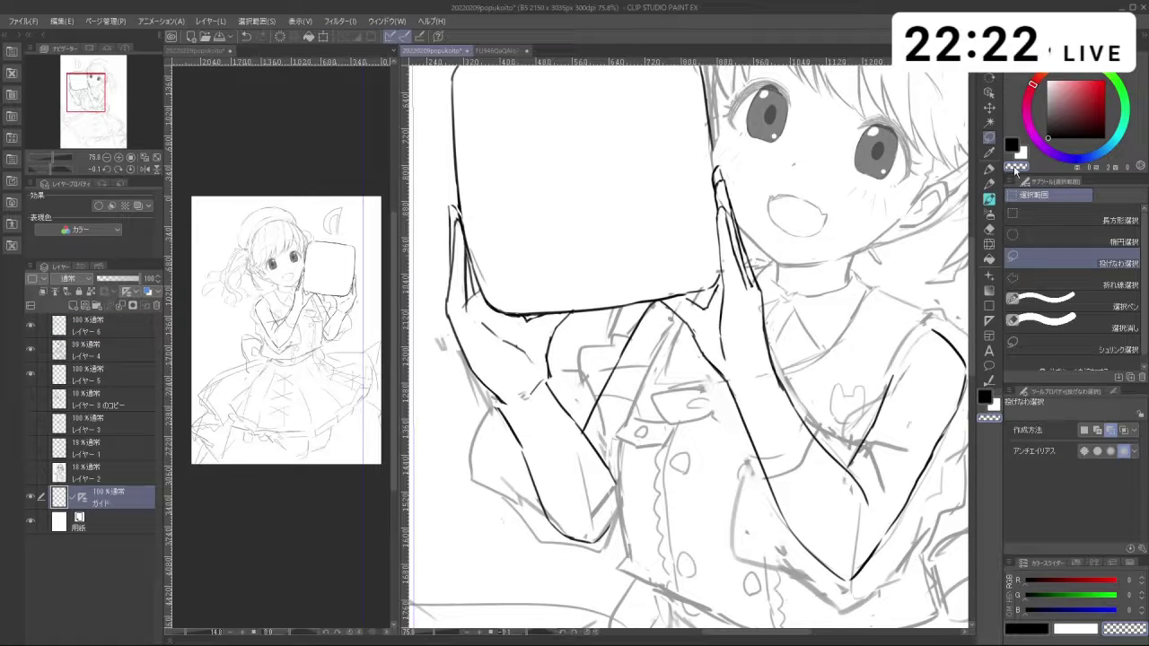
Step: Remove the stray vertical guide by moving it off the canvas
{"action": "left_click", "coordinate": [989, 199]}
{"action": "mouse_move", "coordinate": [620, 375]}
{"action": "left_mouse_down"}
{"action": "mouse_move", "coordinate": [513, 379]}
{"action": "mouse_move", "coordinate": [526, 375]}
{"action": "left_mouse_up"}
{"action": "left_click_drag", "start_coordinate": [521, 336], "coordinate": [522, 488]}
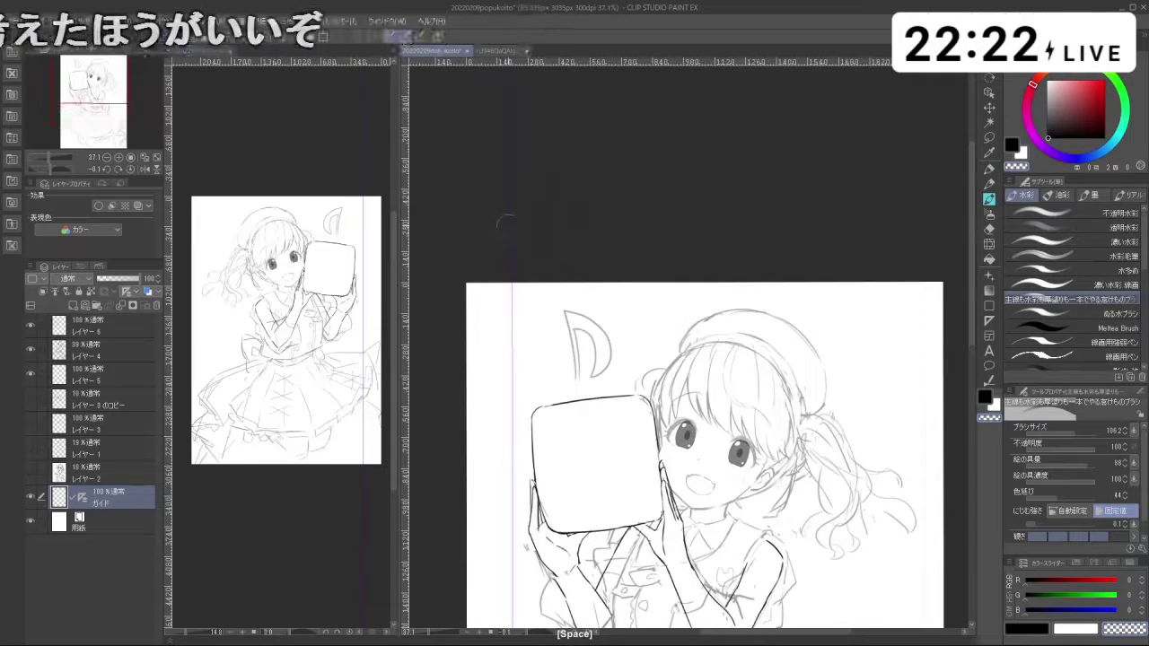
{"action": "left_click", "coordinate": [990, 108]}
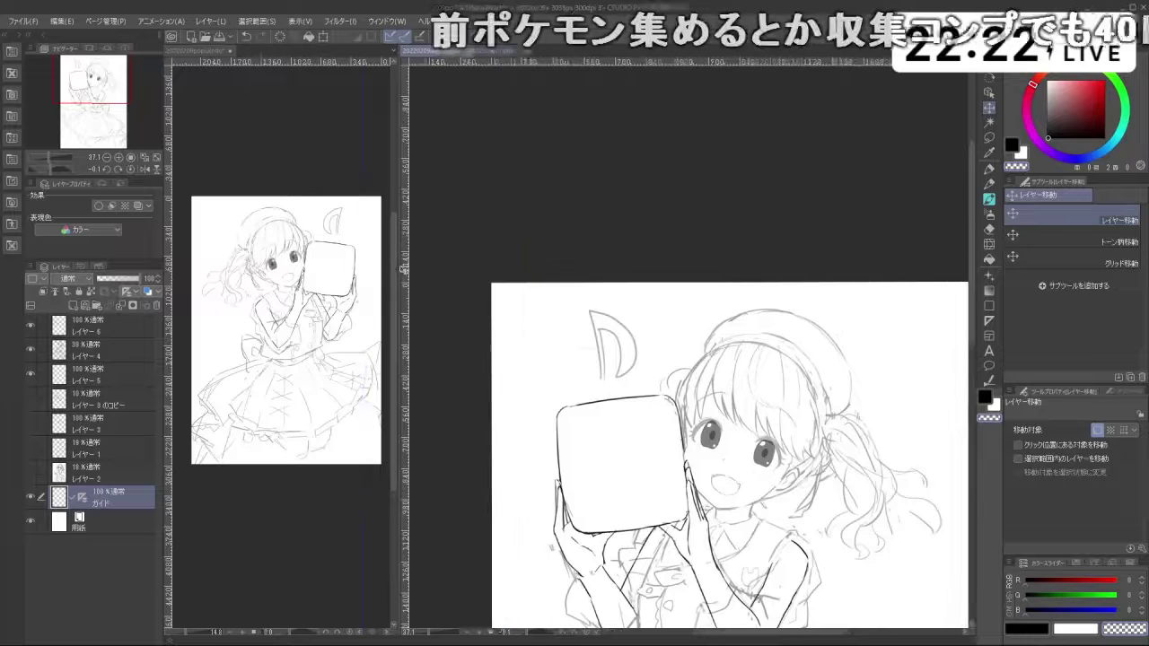
{"action": "left_click", "coordinate": [990, 199]}
{"action": "left_click_drag", "start_coordinate": [737, 356], "coordinate": [680, 218]}
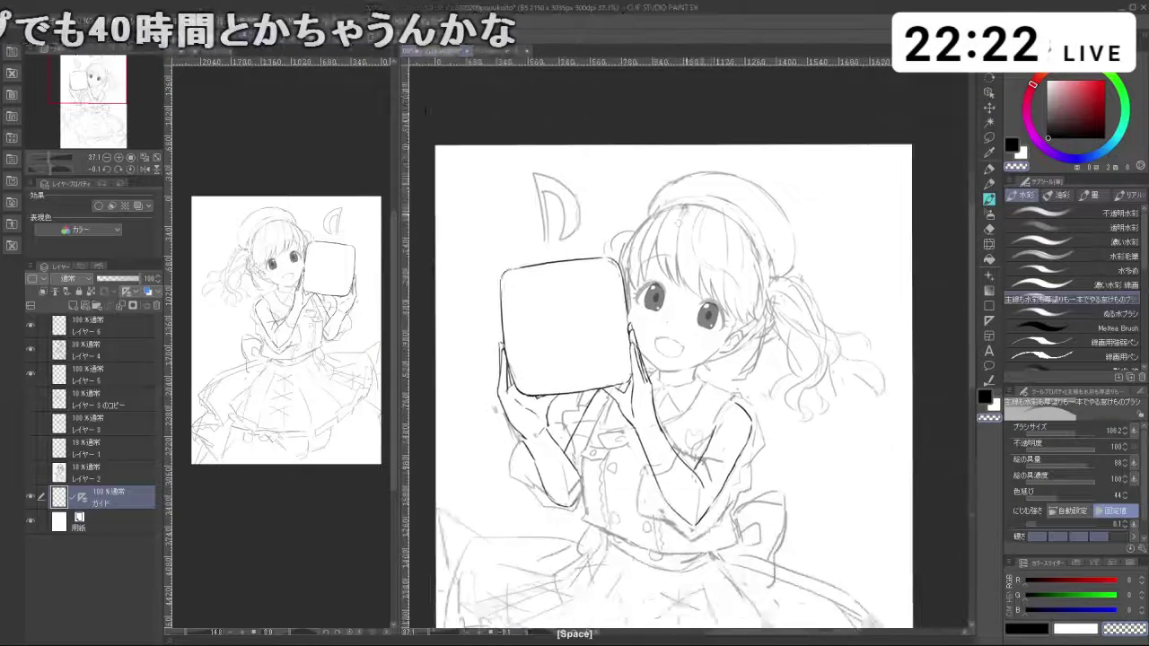
{"action": "left_click_drag", "start_coordinate": [699, 280], "coordinate": [689, 202]}
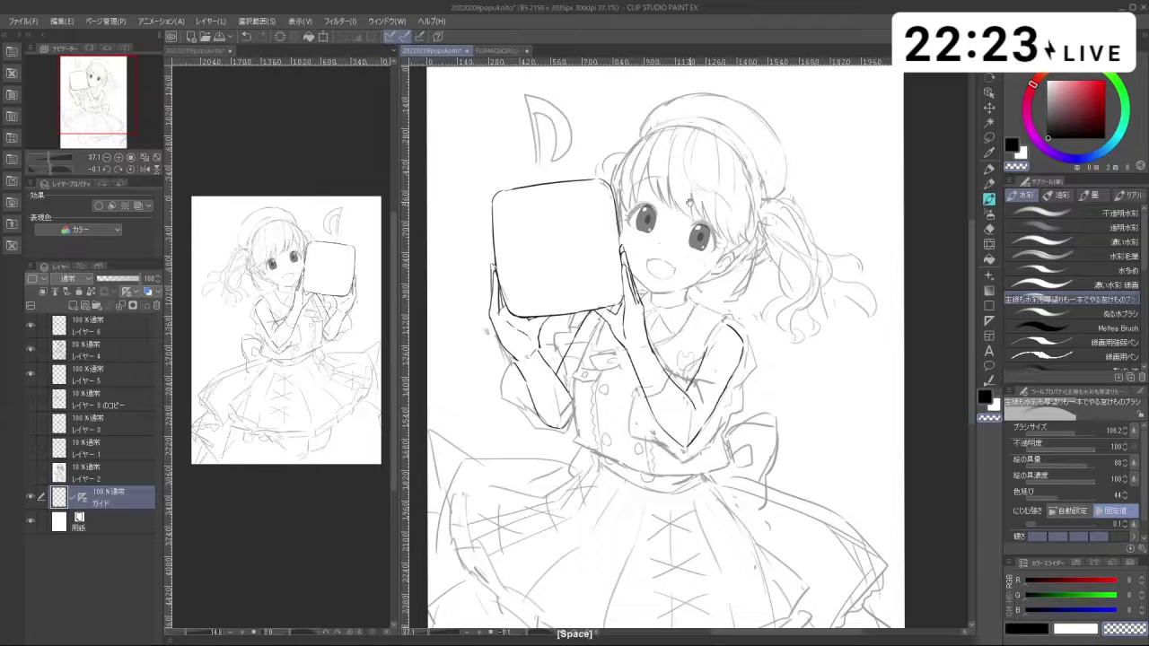
Step: Lasso the inked forearm below the outer hand, from the wrist to the elbow
{"action": "left_click_drag", "start_coordinate": [556, 377], "coordinate": [634, 328]}
{"action": "left_click", "coordinate": [987, 140]}
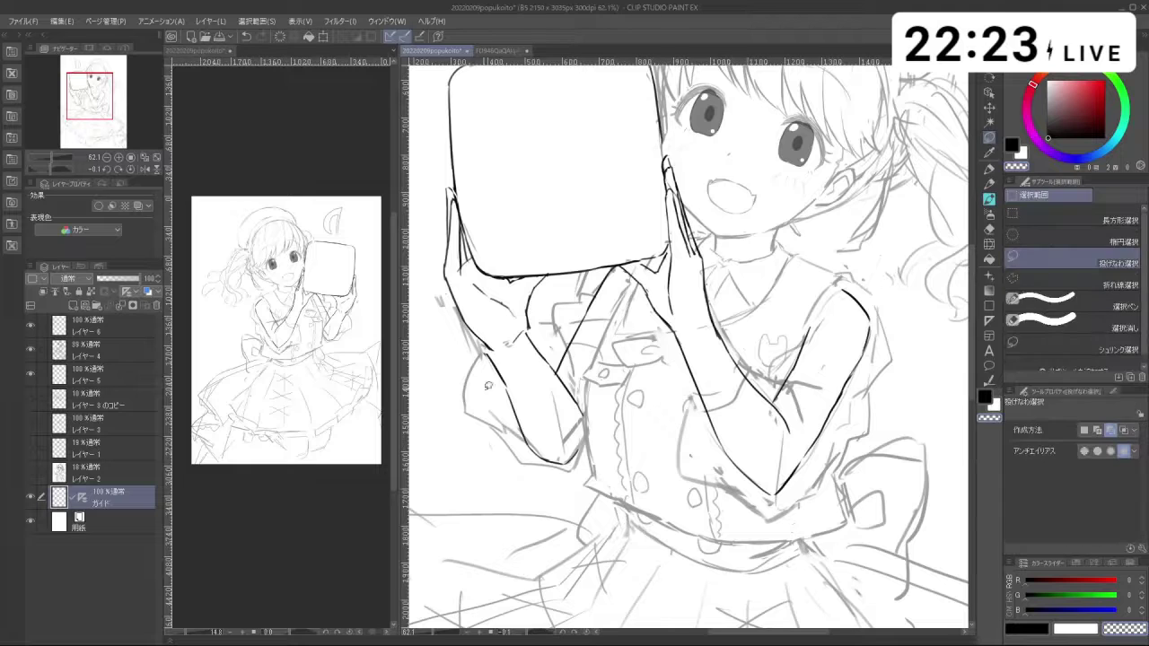
{"action": "mouse_move", "coordinate": [481, 351]}
{"action": "left_mouse_down"}
{"action": "mouse_move", "coordinate": [526, 375]}
{"action": "mouse_move", "coordinate": [530, 329]}
{"action": "mouse_move", "coordinate": [561, 372]}
{"action": "left_mouse_up"}
{"action": "key", "text": "ctrl+z"}
{"action": "mouse_move", "coordinate": [531, 329]}
{"action": "left_mouse_down"}
{"action": "mouse_move", "coordinate": [516, 357]}
{"action": "mouse_move", "coordinate": [485, 346]}
{"action": "mouse_move", "coordinate": [497, 412]}
{"action": "mouse_move", "coordinate": [567, 478]}
{"action": "left_mouse_up"}
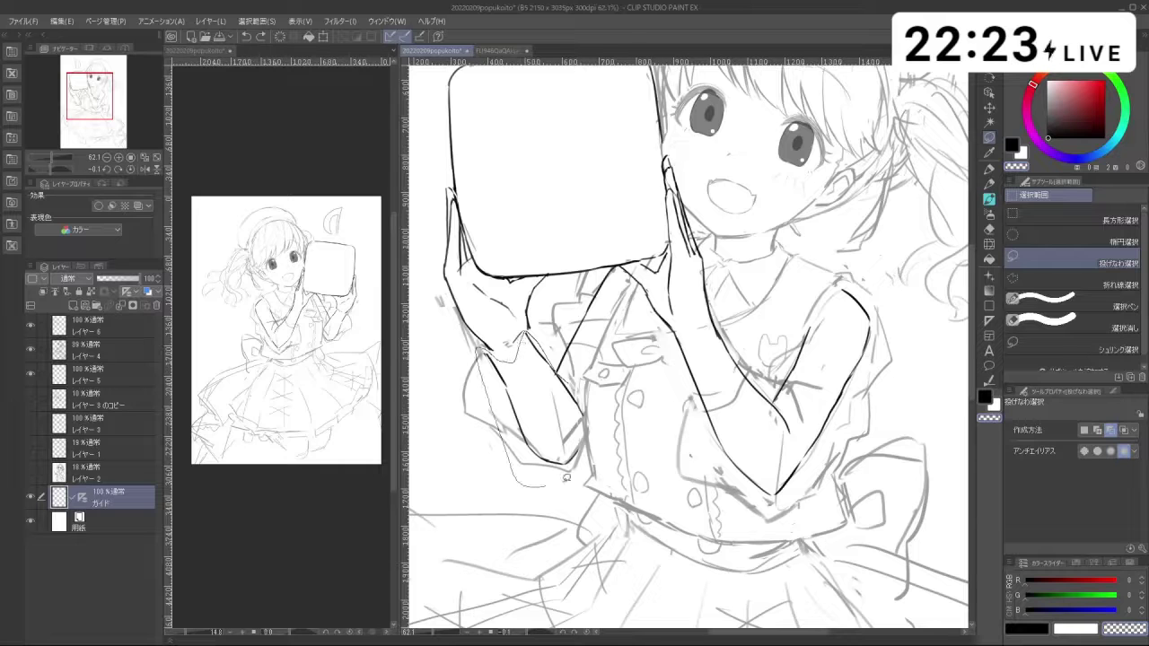
{"action": "left_click_drag", "start_coordinate": [593, 413], "coordinate": [588, 391]}
Step: Enlarge and tilt the selected forearm slightly on レイヤー6 so it lines up with the wrist, and clear the selection
{"action": "key", "text": "ctrl+t"}
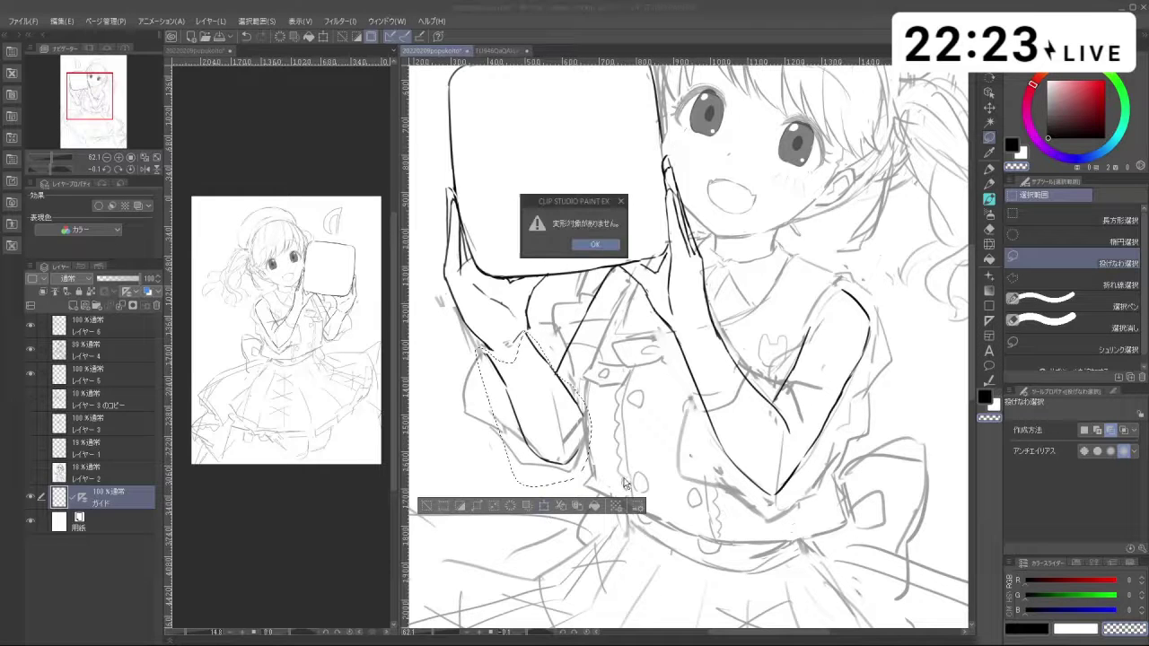
{"action": "left_click", "coordinate": [599, 246]}
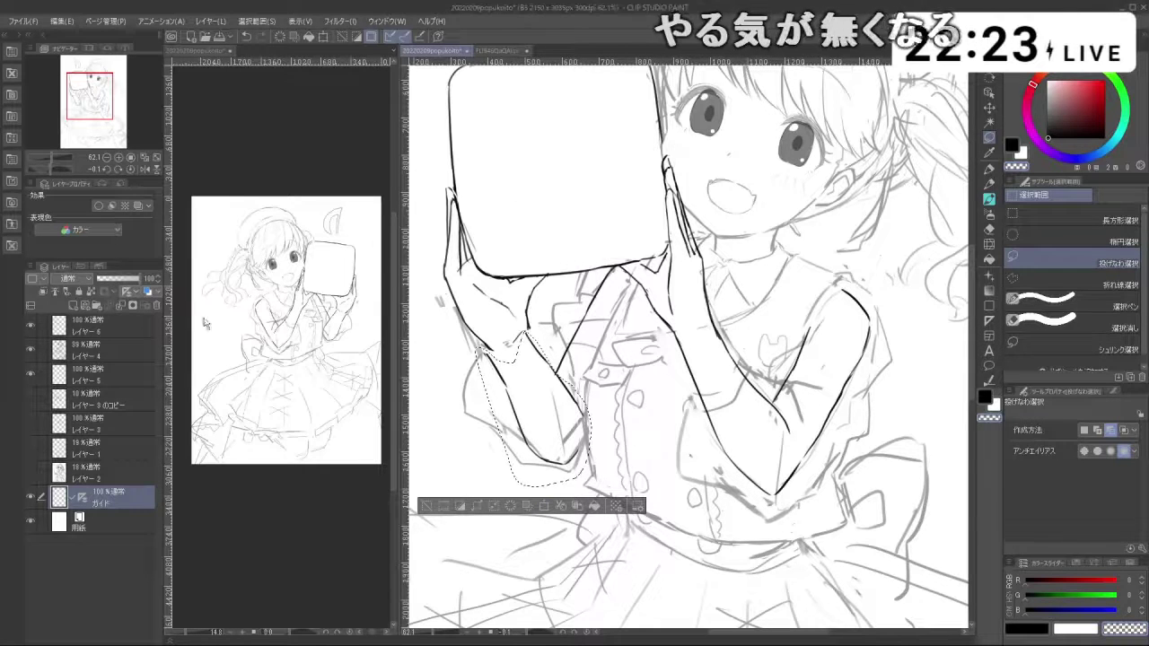
{"action": "left_click", "coordinate": [126, 325]}
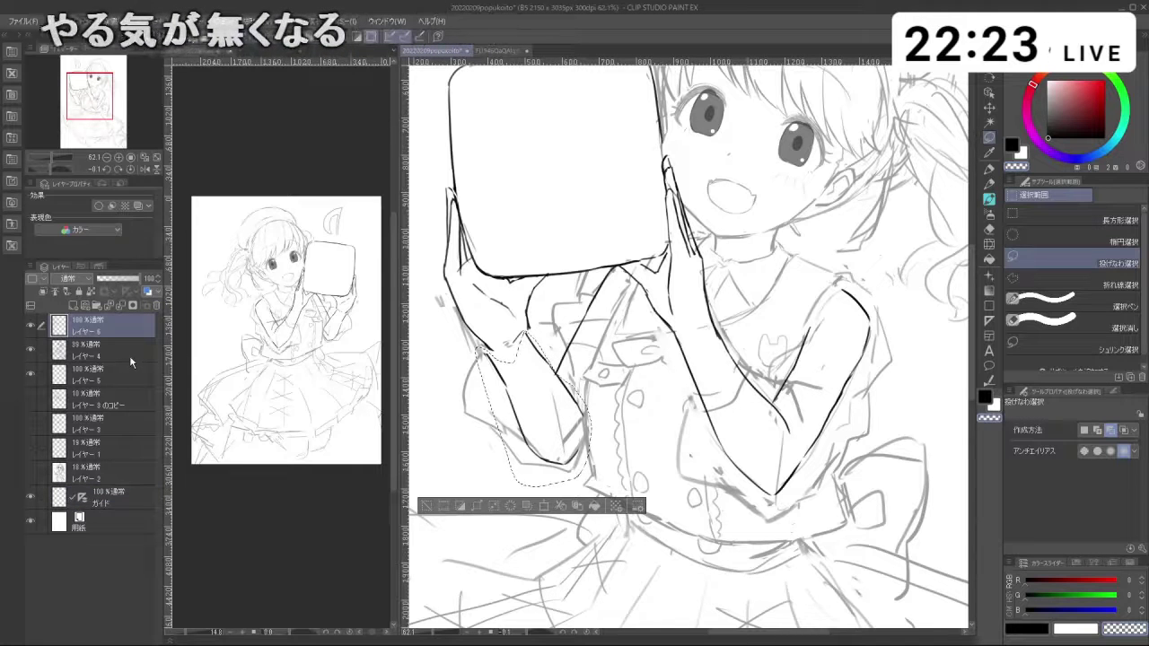
{"action": "key", "text": "ctrl+t"}
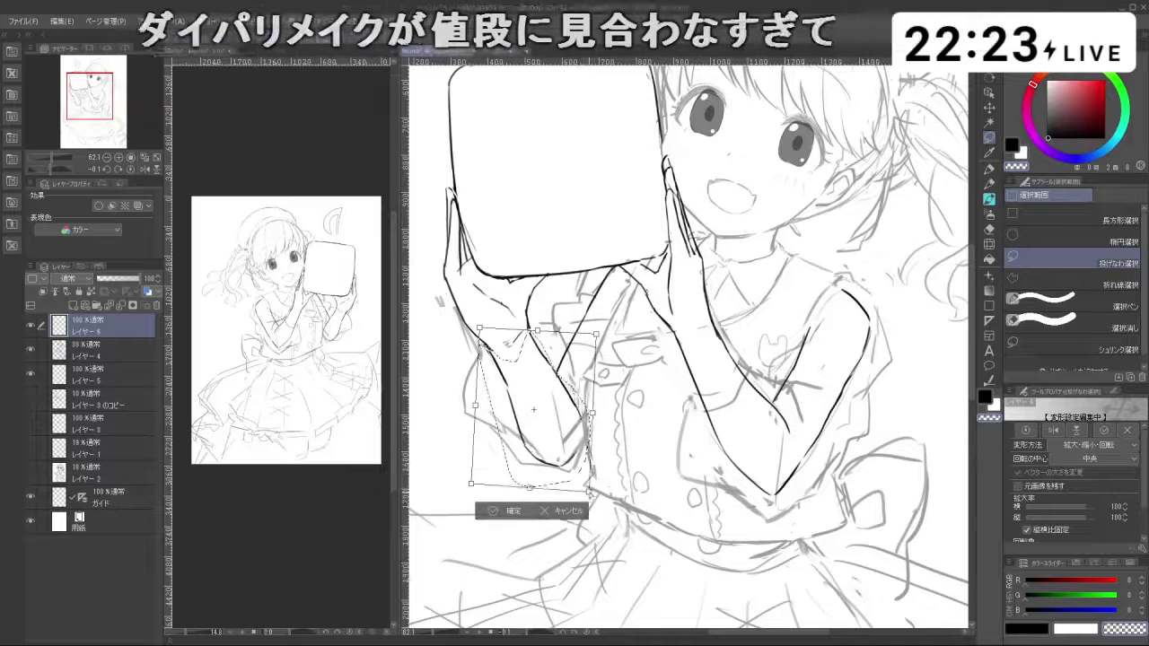
{"action": "left_click_drag", "start_coordinate": [588, 491], "coordinate": [536, 494]}
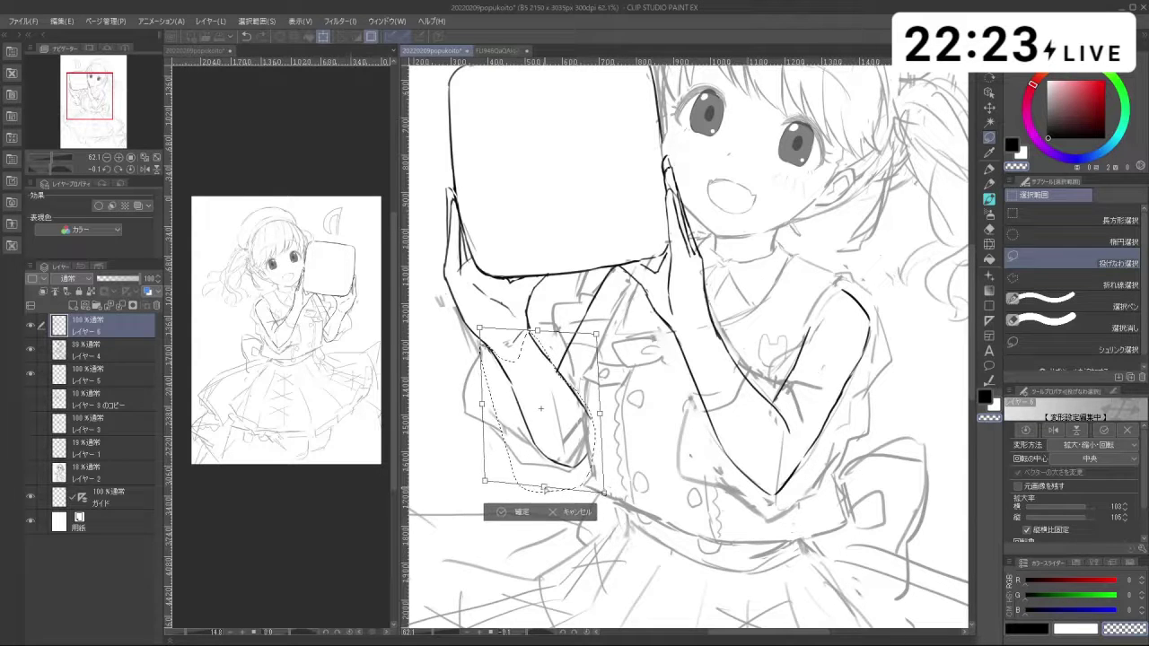
{"action": "left_click_drag", "start_coordinate": [544, 489], "coordinate": [550, 495]}
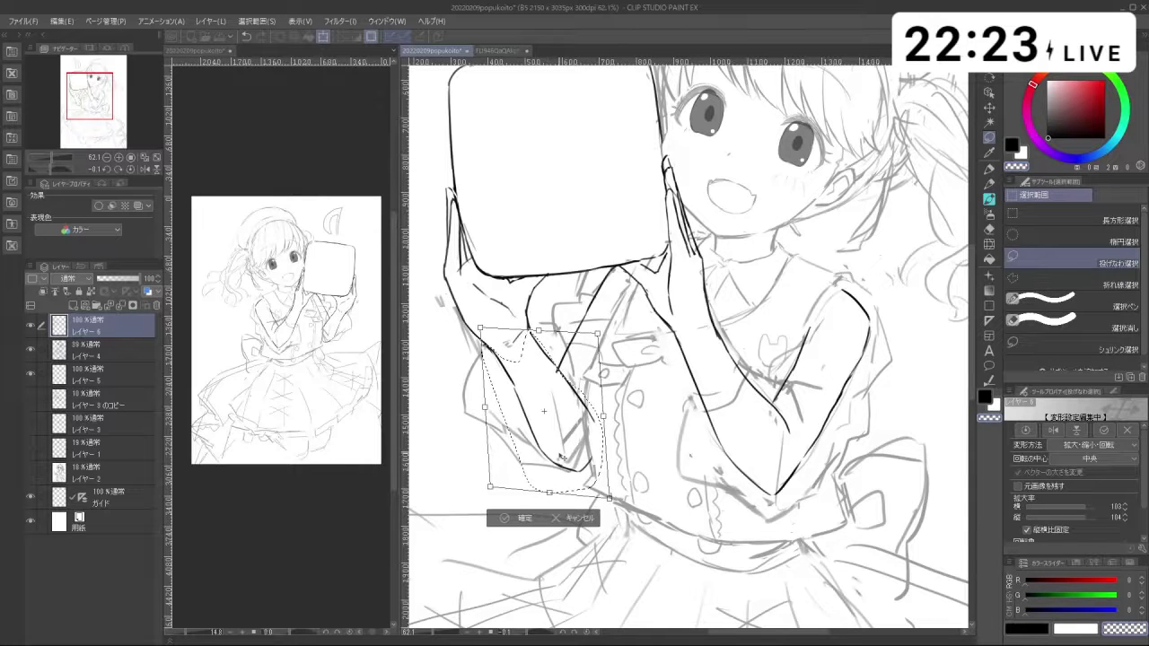
{"action": "left_click", "coordinate": [518, 517]}
{"action": "left_click", "coordinate": [439, 519]}
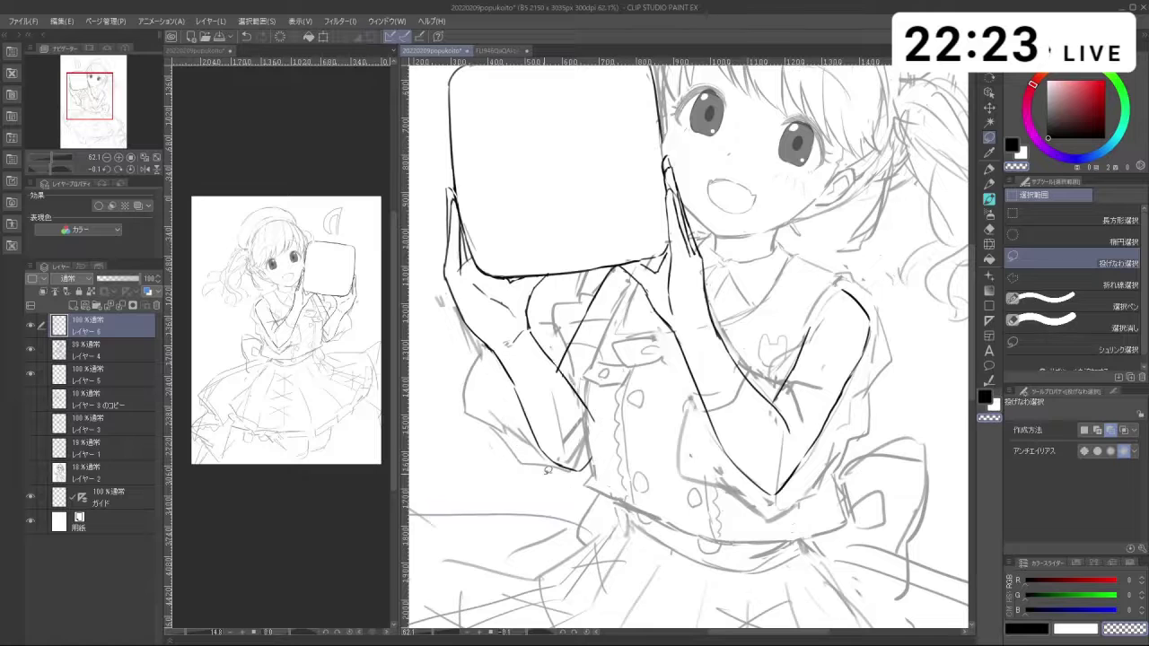
Step: Touch up the ink lines of both forearms on レイヤー6 with the watercolour brush, alternating between black and transparent
{"action": "left_click", "coordinate": [994, 205]}
{"action": "mouse_move", "coordinate": [536, 375]}
{"action": "left_mouse_down"}
{"action": "mouse_move", "coordinate": [563, 416]}
{"action": "mouse_move", "coordinate": [607, 423]}
{"action": "left_mouse_up"}
{"action": "key", "text": "c"}
{"action": "key", "text": "c"}
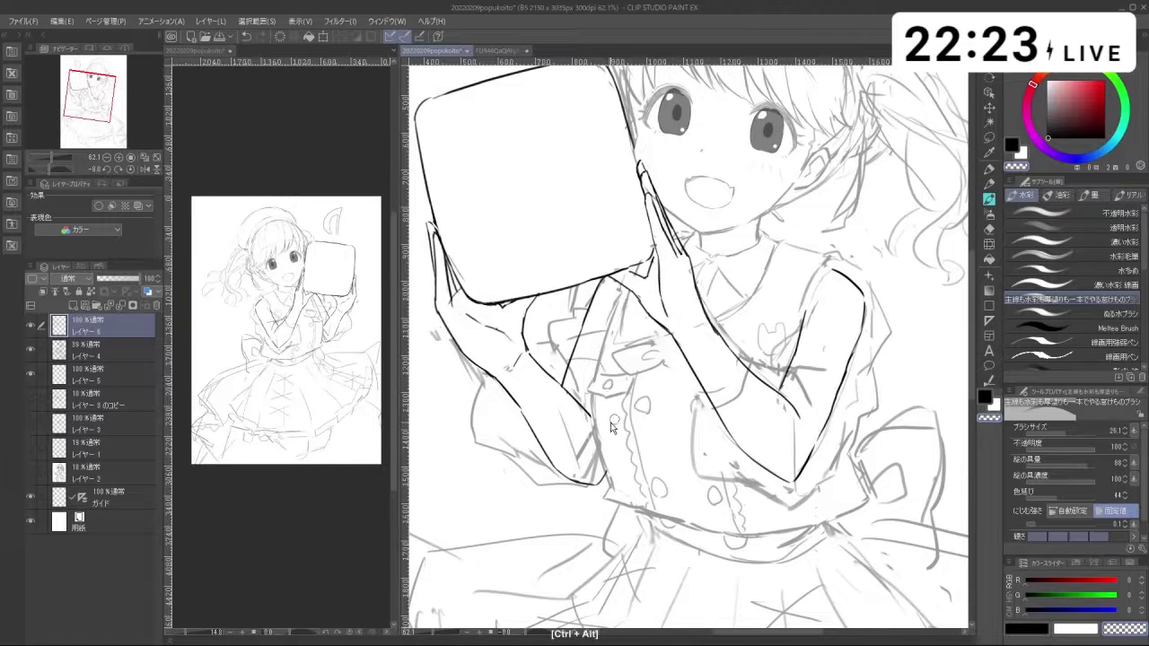
{"action": "left_click_drag", "start_coordinate": [614, 494], "coordinate": [589, 417]}
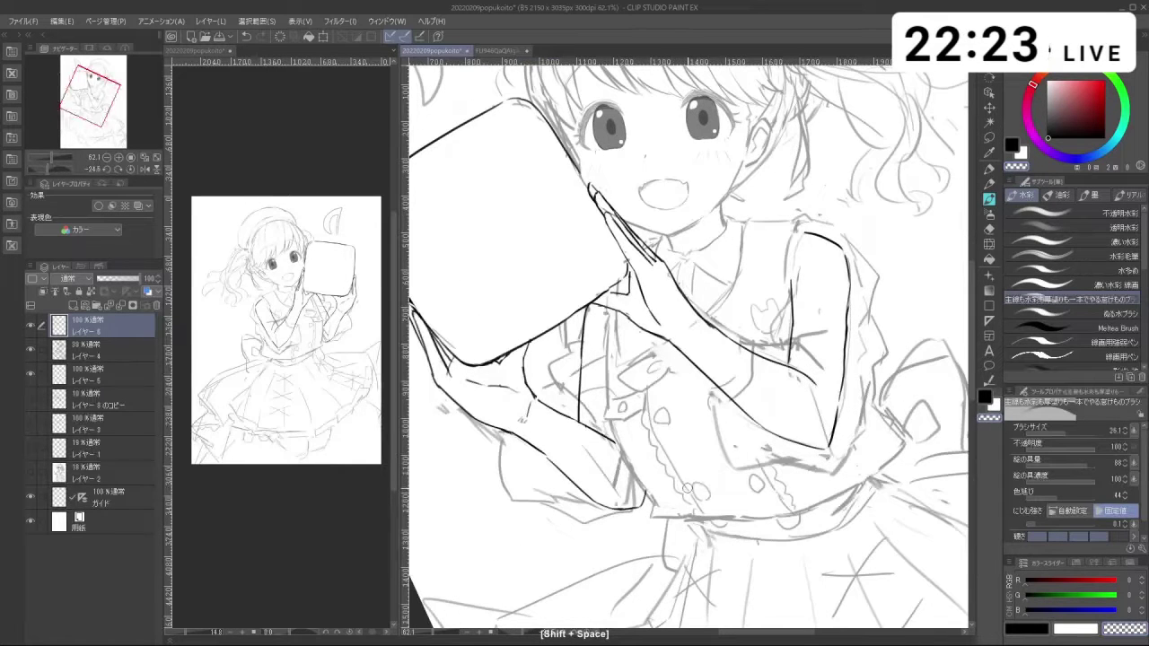
{"action": "mouse_move", "coordinate": [734, 293]}
{"action": "left_mouse_down"}
{"action": "mouse_move", "coordinate": [747, 338]}
{"action": "mouse_move", "coordinate": [747, 285]}
{"action": "left_mouse_up"}
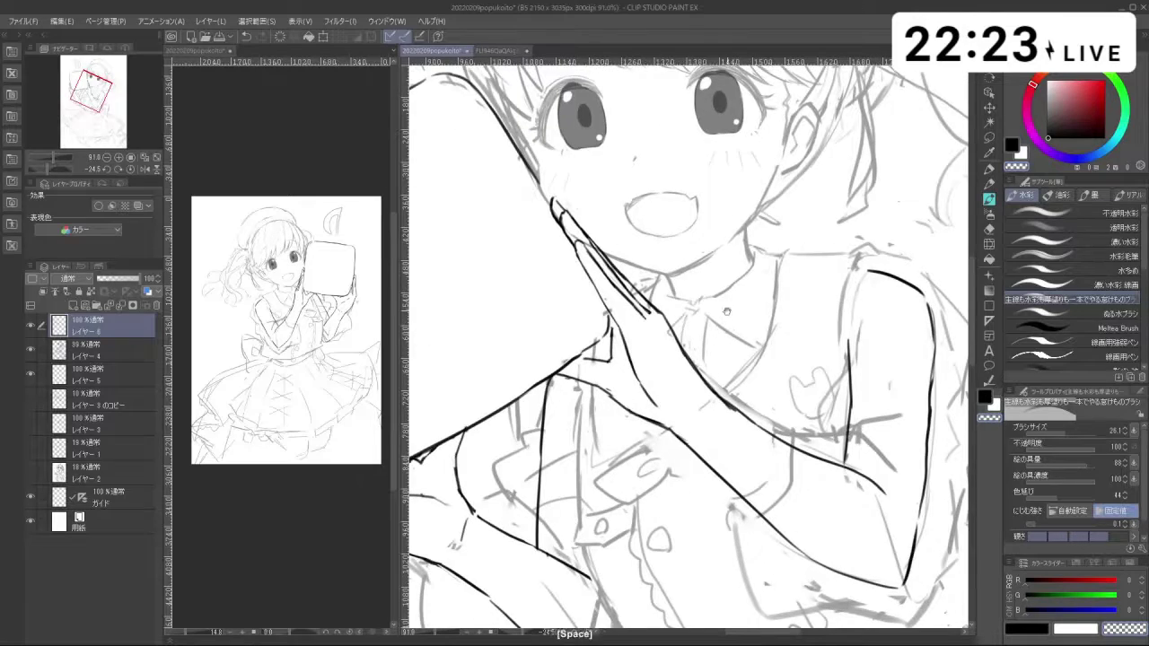
{"action": "left_click_drag", "start_coordinate": [731, 327], "coordinate": [694, 331]}
{"action": "left_click_drag", "start_coordinate": [712, 486], "coordinate": [682, 496]}
Step: Erase leftover sketch lines around the forearms on レイヤー4 with a transparent brush, undoing the stray stroke
{"action": "left_click", "coordinate": [123, 356]}
{"action": "left_click_drag", "start_coordinate": [691, 422], "coordinate": [673, 324]}
{"action": "key", "text": "c"}
{"action": "left_click_drag", "start_coordinate": [547, 396], "coordinate": [567, 448]}
{"action": "key", "text": "ctrl+z"}
{"action": "key", "text": "c"}
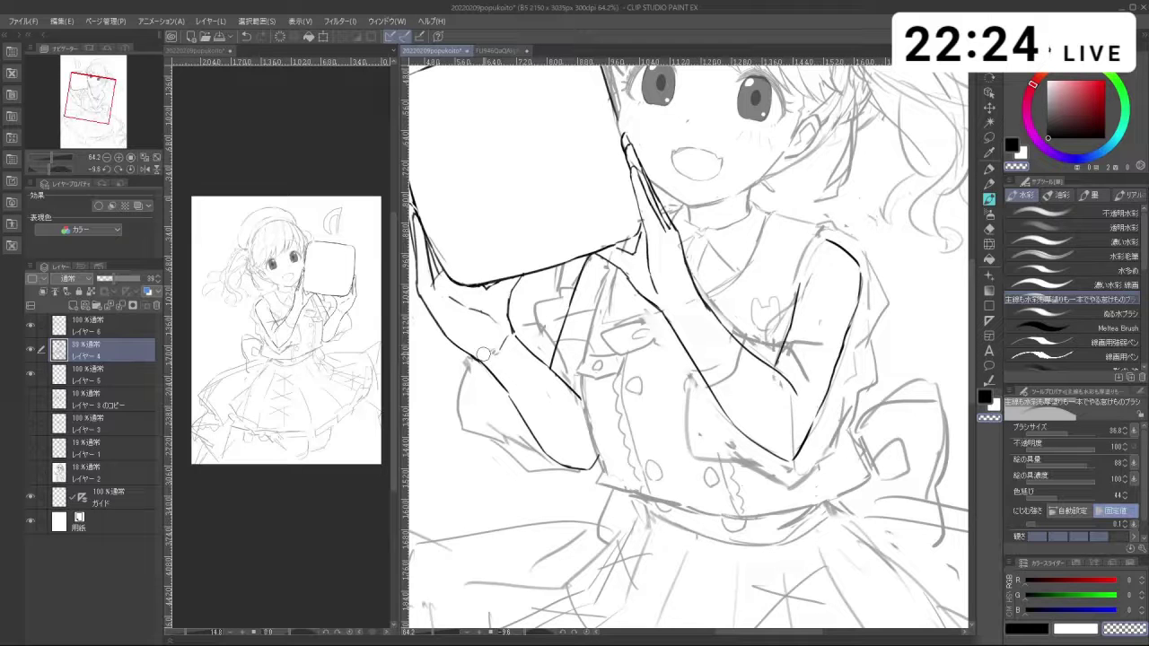
Step: Ink the gap in the outer forearm's inner contour on レイヤー6 from the wrist towards the elbow with a smaller watercolour brush
{"action": "mouse_move", "coordinate": [600, 346]}
{"action": "left_mouse_down"}
{"action": "mouse_move", "coordinate": [539, 347]}
{"action": "mouse_move", "coordinate": [642, 345]}
{"action": "left_mouse_up"}
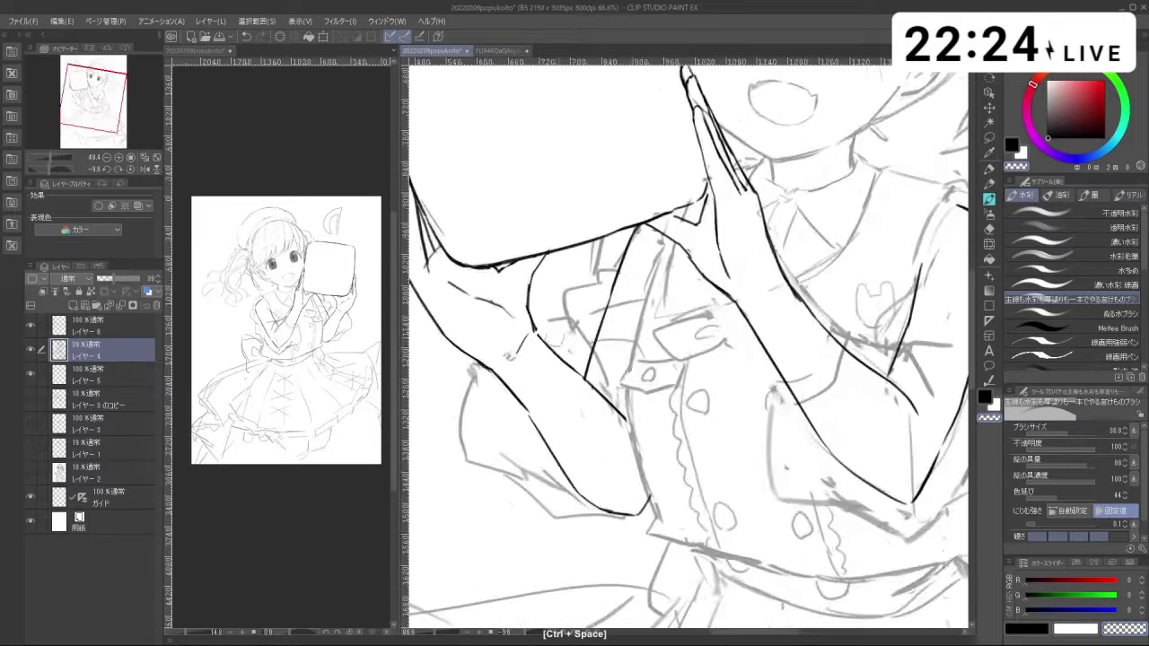
{"action": "left_click_drag", "start_coordinate": [535, 313], "coordinate": [535, 328]}
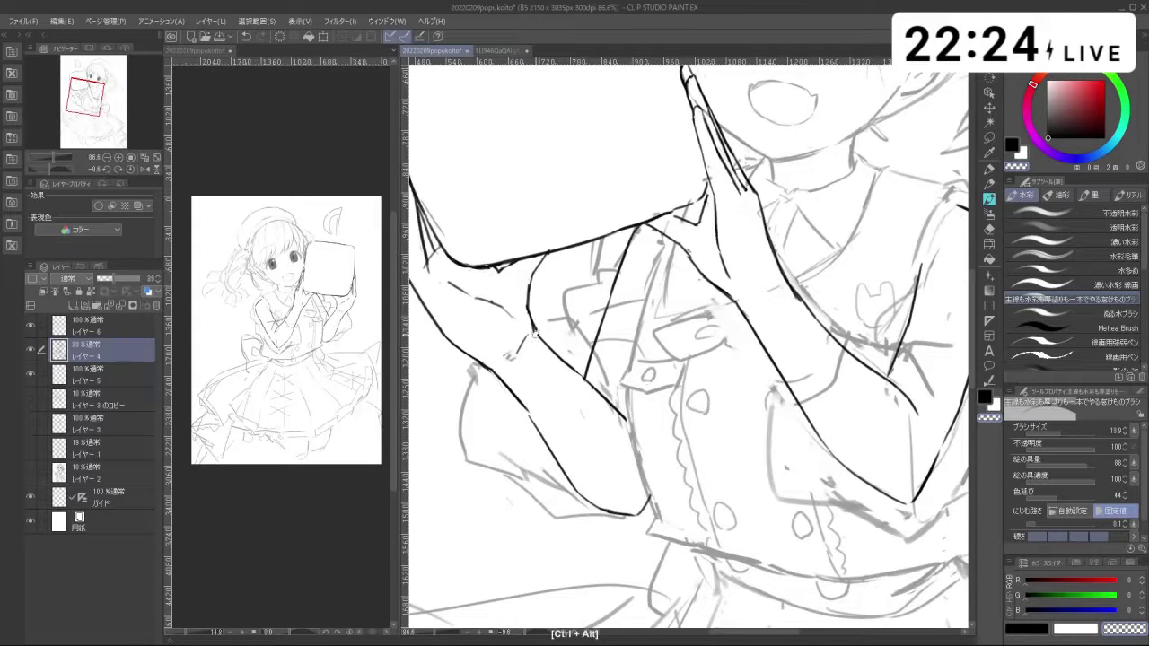
{"action": "left_click", "coordinate": [113, 333]}
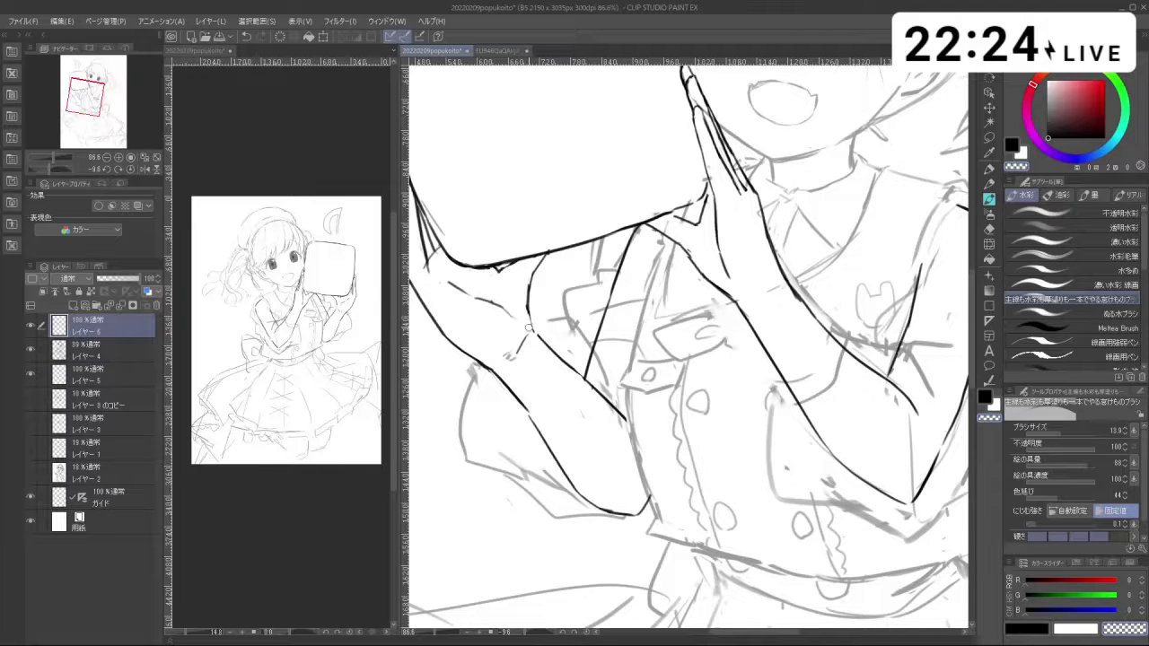
{"action": "key", "text": "ctrl+z"}
{"action": "key", "text": "c"}
{"action": "left_click_drag", "start_coordinate": [534, 330], "coordinate": [600, 392]}
{"action": "key", "text": "ctrl+z"}
{"action": "key", "text": "ctrl+z"}
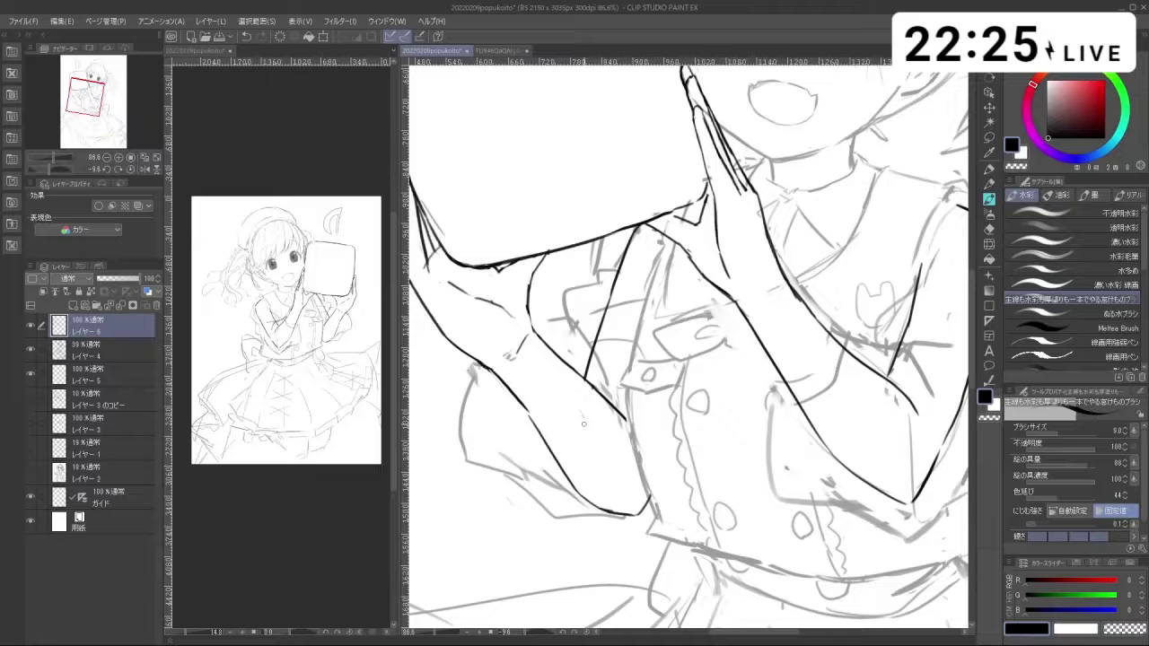
Step: Touch up the lower contour of the outer forearm with black and transparent strokes, undoing the strays
{"action": "key", "text": "ctrl+z"}
{"action": "left_click_drag", "start_coordinate": [525, 410], "coordinate": [556, 459]}
{"action": "key", "text": "c"}
{"action": "key", "text": "ctrl+z"}
{"action": "key", "text": "c"}
{"action": "key", "text": "ctrl+z"}
{"action": "key", "text": "c"}
{"action": "left_click_drag", "start_coordinate": [480, 362], "coordinate": [493, 374]}
{"action": "key", "text": "ctrl+z"}
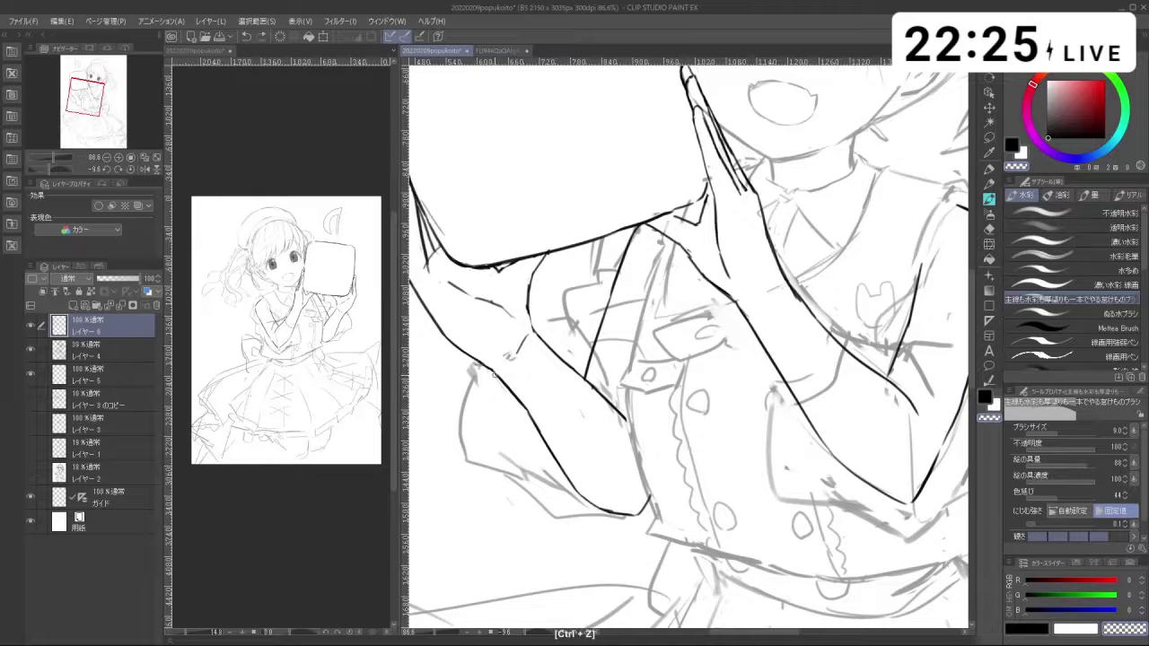
{"action": "left_click_drag", "start_coordinate": [566, 396], "coordinate": [609, 399]}
{"action": "key", "text": "ctrl+z"}
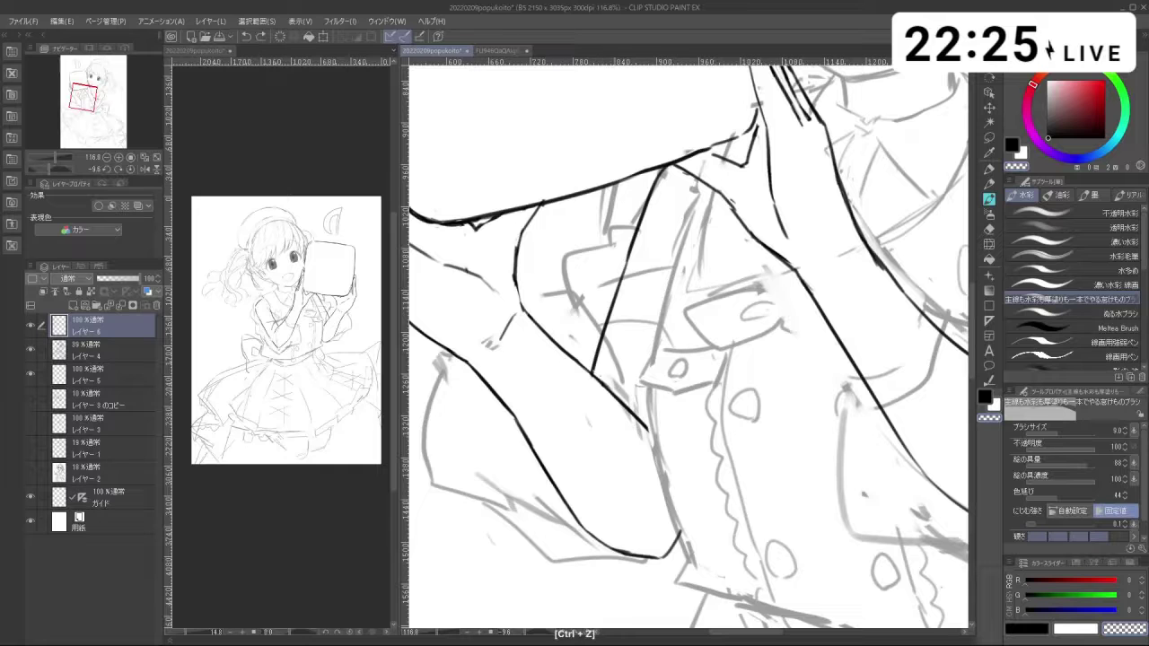
Step: Try to erase and redraw the short arm line running from the inner wrist down to the outer forearm
{"action": "key", "text": "c"}
{"action": "mouse_move", "coordinate": [591, 373]}
{"action": "left_mouse_down"}
{"action": "mouse_move", "coordinate": [613, 393]}
{"action": "mouse_move", "coordinate": [503, 352]}
{"action": "left_mouse_up"}
{"action": "key", "text": "ctrl+z"}
{"action": "left_click_drag", "start_coordinate": [618, 315], "coordinate": [616, 214]}
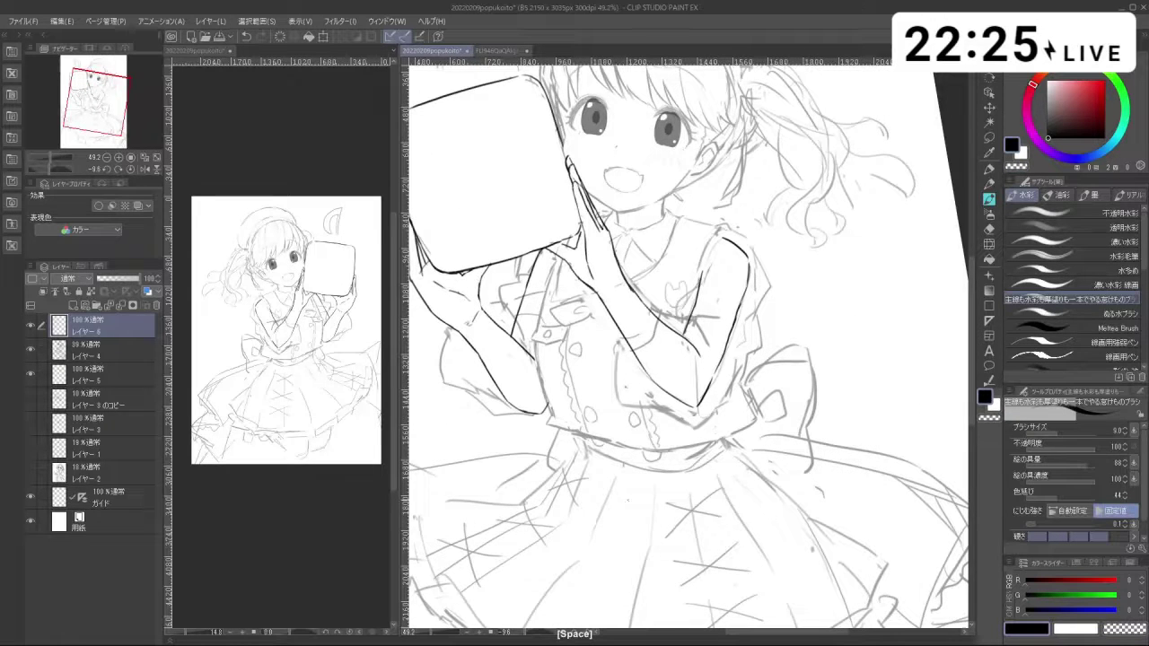
{"action": "left_click_drag", "start_coordinate": [614, 518], "coordinate": [703, 533]}
{"action": "left_click_drag", "start_coordinate": [574, 431], "coordinate": [608, 437]}
{"action": "left_click_drag", "start_coordinate": [555, 409], "coordinate": [587, 409]}
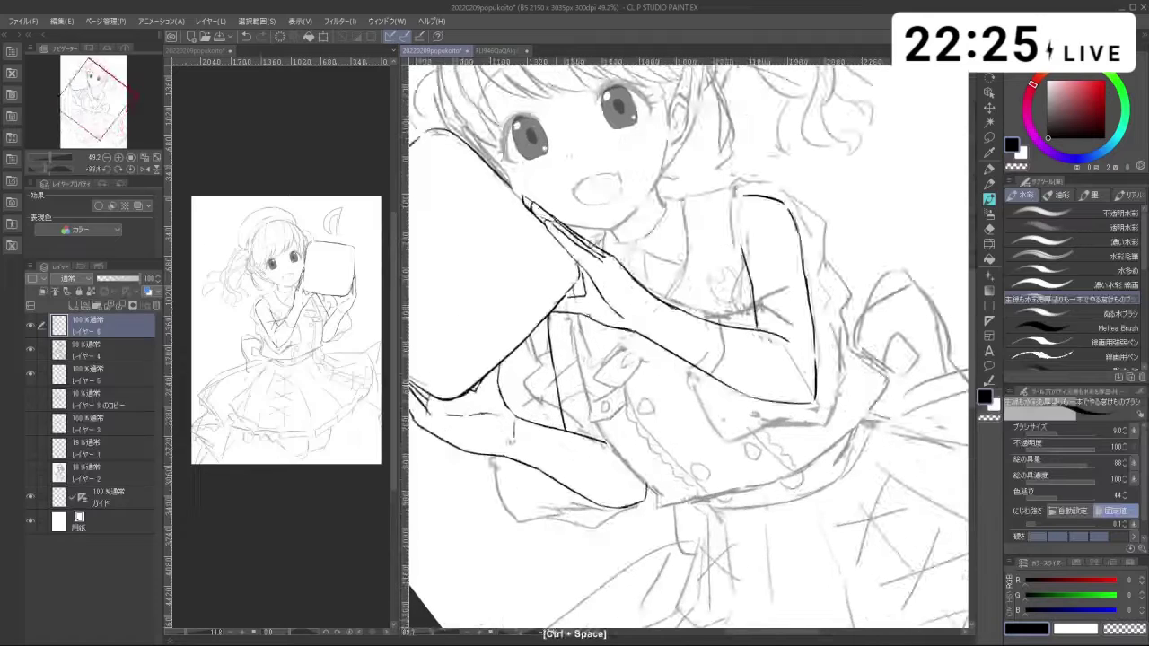
{"action": "key", "text": "c"}
{"action": "key", "text": "c"}
{"action": "key", "text": "c"}
{"action": "mouse_move", "coordinate": [549, 350]}
{"action": "left_mouse_down"}
{"action": "mouse_move", "coordinate": [553, 325]}
{"action": "mouse_move", "coordinate": [562, 374]}
{"action": "left_mouse_up"}
{"action": "key", "text": "c"}
{"action": "left_click_drag", "start_coordinate": [550, 312], "coordinate": [577, 394]}
{"action": "key", "text": "ctrl+z"}
{"action": "key", "text": "ctrl+z"}
{"action": "key", "text": "ctrl+z"}
{"action": "left_click_drag", "start_coordinate": [550, 316], "coordinate": [582, 432]}
{"action": "key", "text": "ctrl+z"}
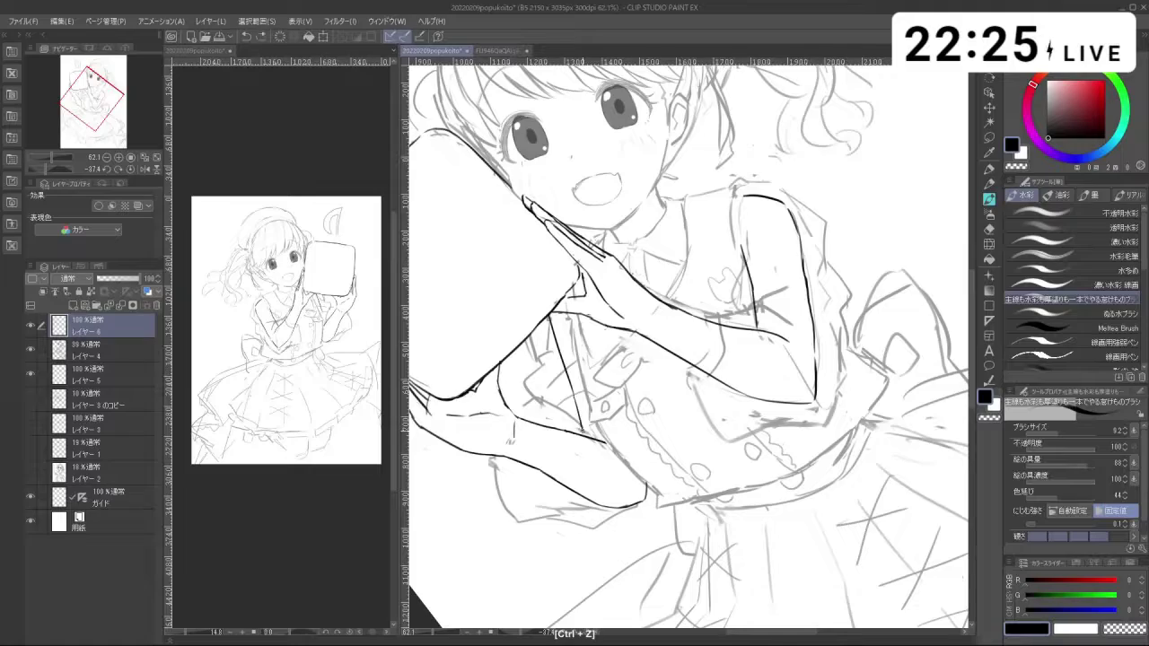
Step: Try several more strokes for the short line between the inner wrist and the outer forearm, with the canvas rotated slightly
{"action": "mouse_move", "coordinate": [631, 470]}
{"action": "left_mouse_down"}
{"action": "mouse_move", "coordinate": [672, 482]}
{"action": "mouse_move", "coordinate": [739, 474]}
{"action": "mouse_move", "coordinate": [805, 418]}
{"action": "mouse_move", "coordinate": [639, 473]}
{"action": "mouse_move", "coordinate": [620, 463]}
{"action": "left_mouse_up"}
{"action": "key", "text": "ctrl+z"}
{"action": "key", "text": "ctrl+z"}
{"action": "left_click_drag", "start_coordinate": [561, 301], "coordinate": [571, 396]}
{"action": "key", "text": "ctrl+z"}
{"action": "key", "text": "ctrl+z"}
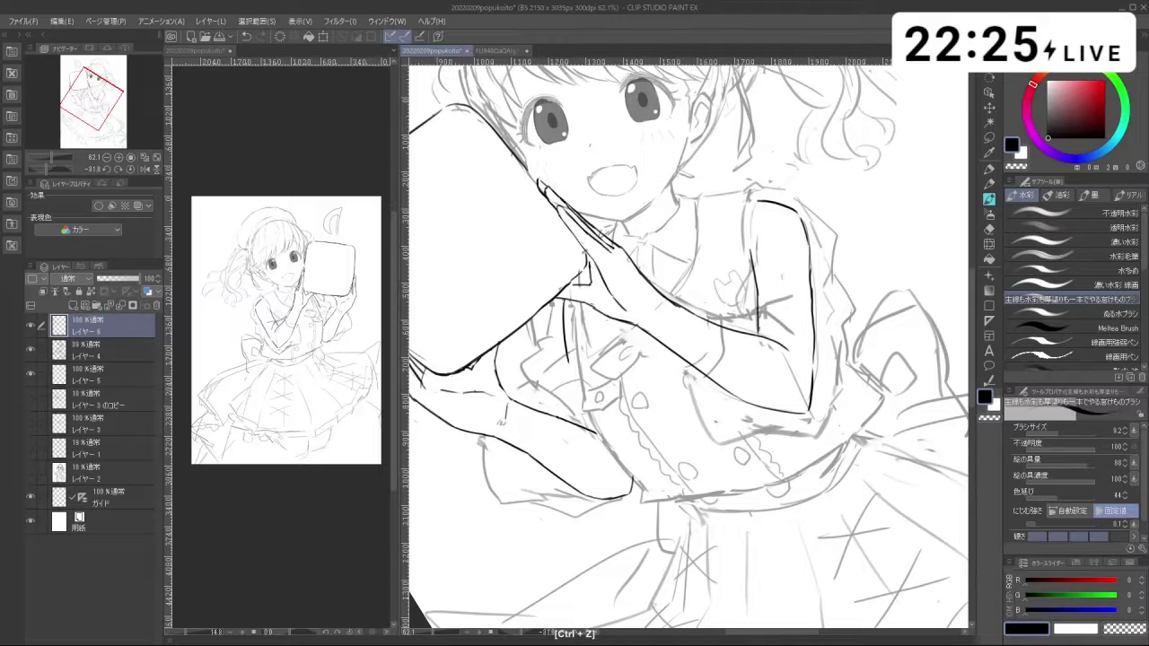
{"action": "key", "text": "ctrl+z"}
{"action": "left_click_drag", "start_coordinate": [569, 369], "coordinate": [580, 417]}
{"action": "key", "text": "ctrl+z"}
{"action": "left_click_drag", "start_coordinate": [565, 301], "coordinate": [579, 416]}
{"action": "key", "text": "ctrl+z"}
{"action": "key", "text": "ctrl+z"}
{"action": "left_click_drag", "start_coordinate": [570, 370], "coordinate": [582, 421]}
{"action": "key", "text": "ctrl+z"}
{"action": "left_click_drag", "start_coordinate": [570, 370], "coordinate": [579, 424]}
{"action": "key", "text": "shift+space"}
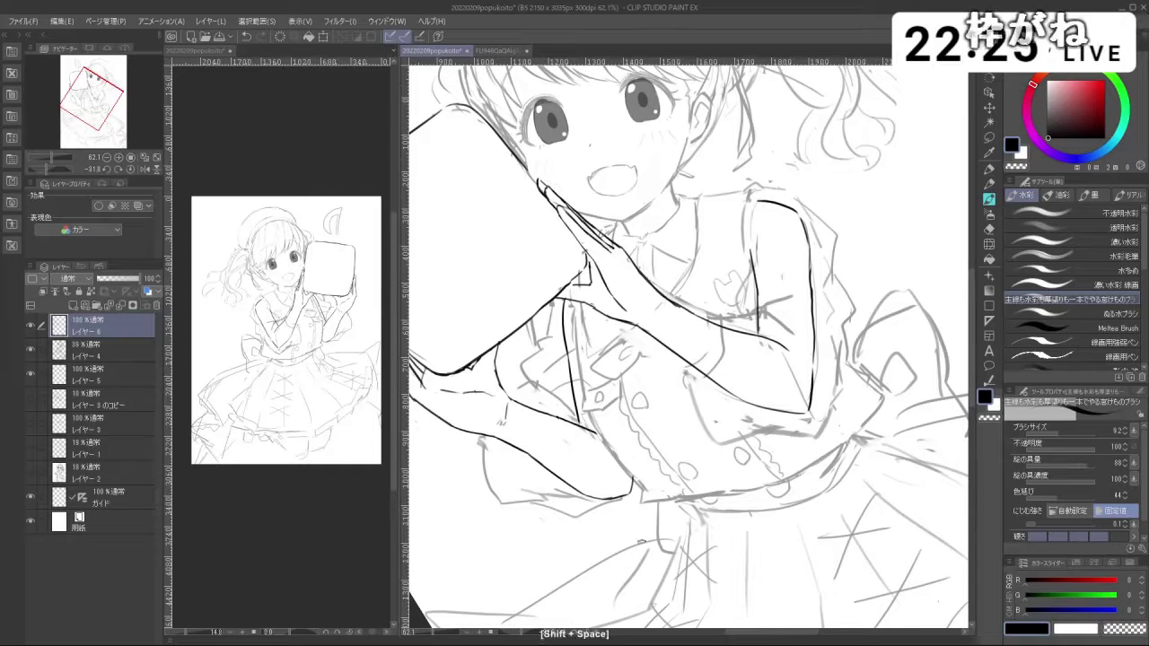
Step: Replace the short line below the inner wrist with one clean stroke reaching down to the outer forearm
{"action": "left_click_drag", "start_coordinate": [593, 481], "coordinate": [619, 500]}
{"action": "key", "text": "shift+space"}
{"action": "key", "text": "ctrl+z"}
{"action": "left_click_drag", "start_coordinate": [550, 332], "coordinate": [572, 445]}
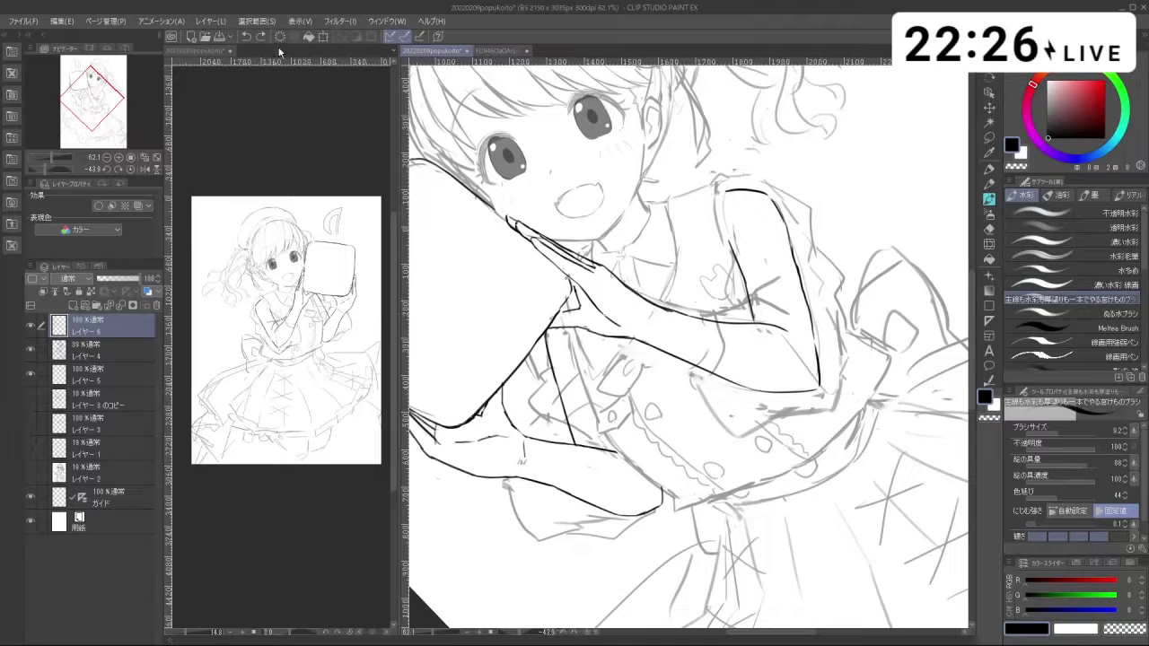
{"action": "key", "text": "ctrl+z"}
{"action": "left_click_drag", "start_coordinate": [553, 329], "coordinate": [580, 413]}
{"action": "key", "text": "ctrl+z"}
{"action": "left_click_drag", "start_coordinate": [562, 365], "coordinate": [586, 424]}
{"action": "key", "text": "ctrl+z"}
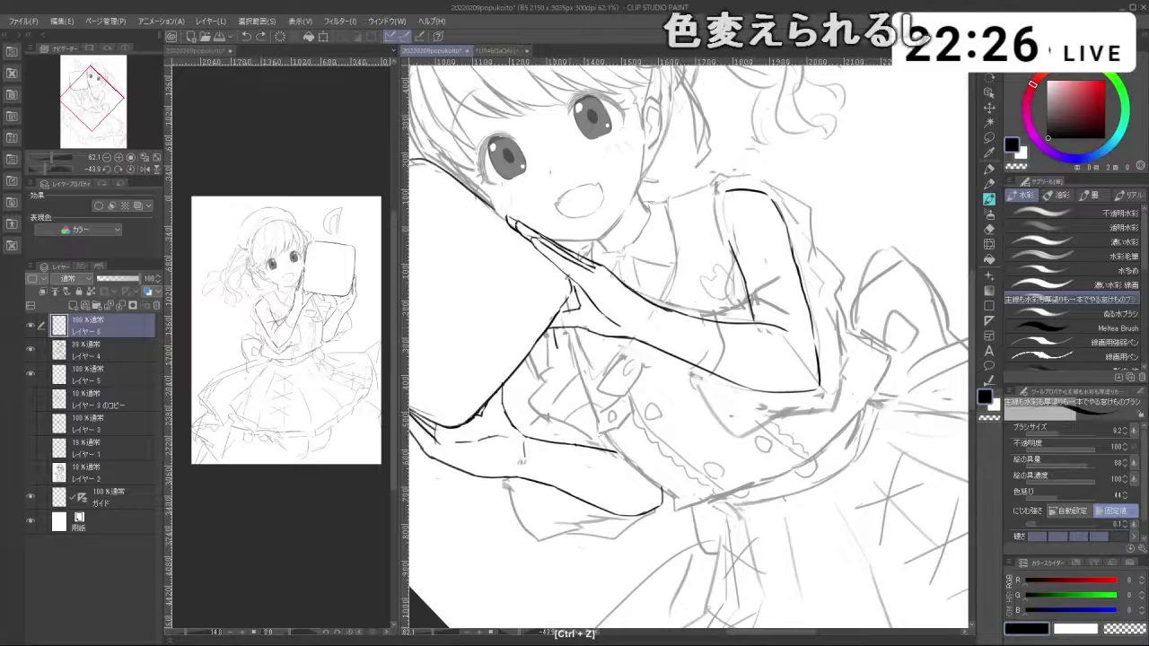
{"action": "left_click_drag", "start_coordinate": [555, 329], "coordinate": [597, 448]}
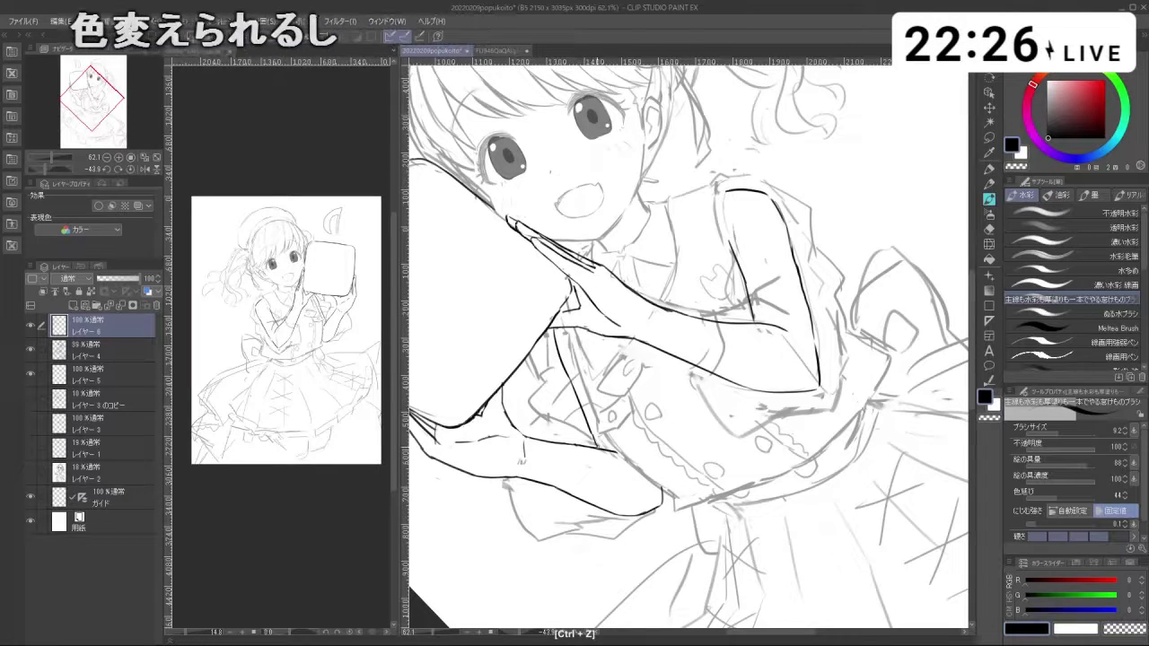
{"action": "key", "text": "shift+space"}
{"action": "mouse_move", "coordinate": [615, 580]}
{"action": "left_mouse_down"}
{"action": "mouse_move", "coordinate": [786, 570]}
{"action": "mouse_move", "coordinate": [833, 543]}
{"action": "mouse_move", "coordinate": [749, 581]}
{"action": "left_mouse_up"}
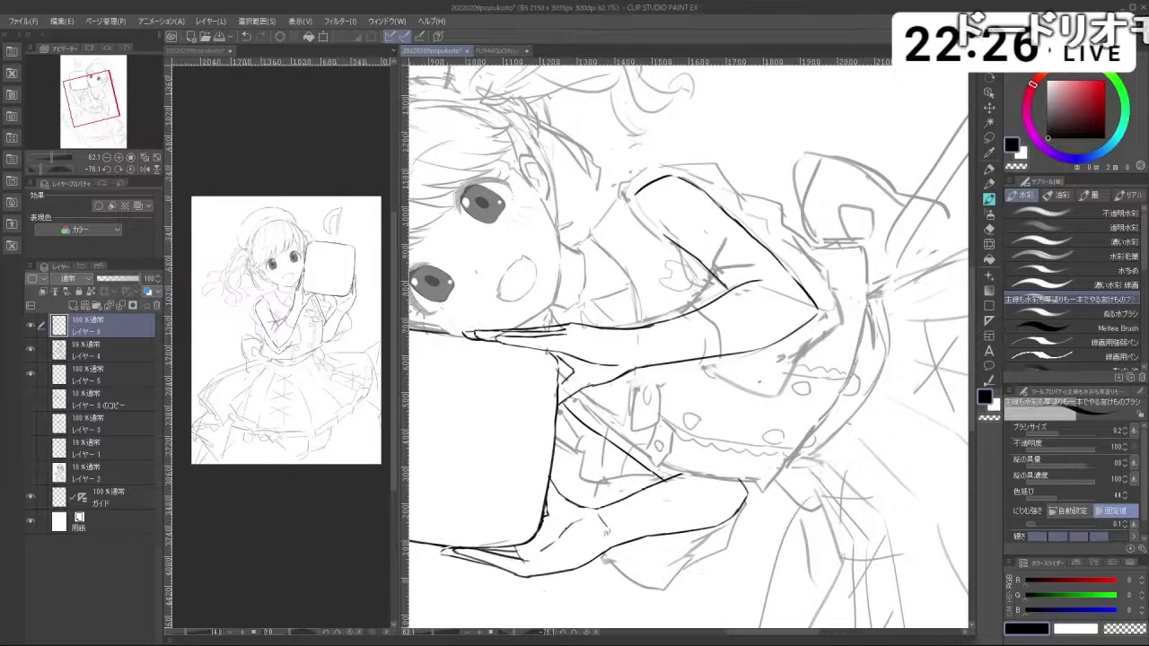
{"action": "key", "text": "shift+space"}
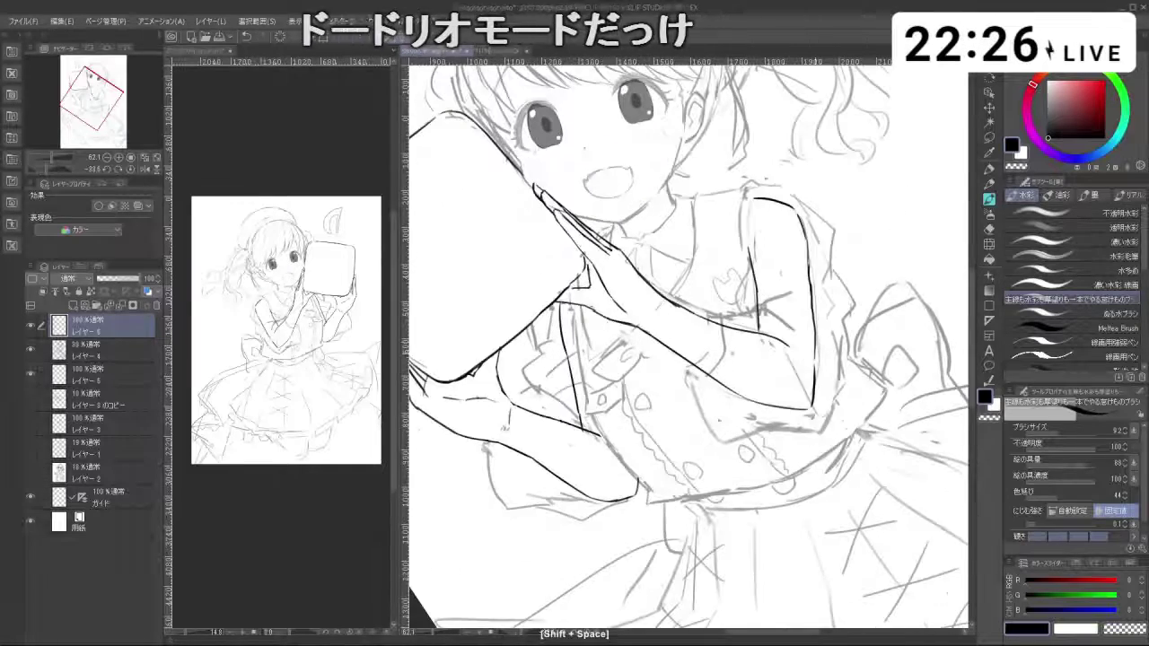
Step: Doodle a small boxy device with a rounded slot in the blank area beside the girl's ponytail
{"action": "key", "text": "ctrl+space"}
{"action": "key", "text": "space"}
{"action": "key", "text": "ctrl+space"}
{"action": "mouse_move", "coordinate": [772, 346]}
{"action": "left_mouse_down"}
{"action": "mouse_move", "coordinate": [793, 348]}
{"action": "mouse_move", "coordinate": [815, 376]}
{"action": "mouse_move", "coordinate": [770, 369]}
{"action": "left_mouse_up"}
{"action": "key", "text": "ctrl+z"}
{"action": "mouse_move", "coordinate": [771, 356]}
{"action": "left_mouse_down"}
{"action": "mouse_move", "coordinate": [817, 377]}
{"action": "mouse_move", "coordinate": [824, 358]}
{"action": "mouse_move", "coordinate": [815, 377]}
{"action": "left_mouse_up"}
{"action": "mouse_move", "coordinate": [779, 337]}
{"action": "left_mouse_down"}
{"action": "mouse_move", "coordinate": [841, 328]}
{"action": "mouse_move", "coordinate": [849, 379]}
{"action": "mouse_move", "coordinate": [831, 403]}
{"action": "mouse_move", "coordinate": [790, 401]}
{"action": "mouse_move", "coordinate": [799, 363]}
{"action": "left_mouse_up"}
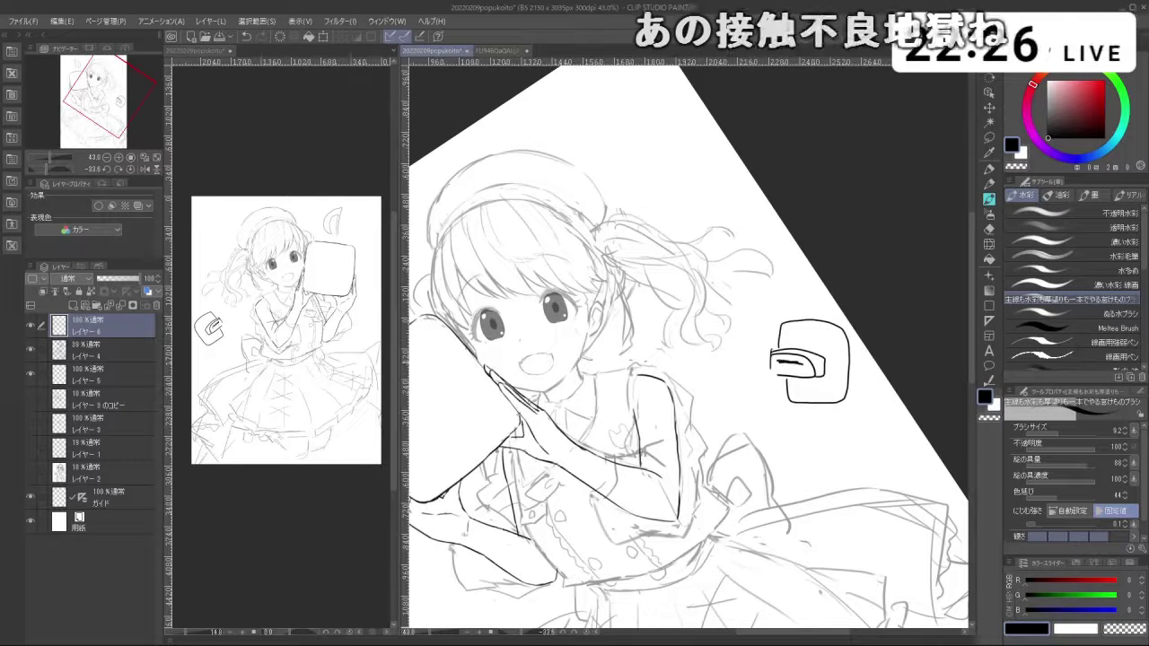
{"action": "left_click_drag", "start_coordinate": [859, 334], "coordinate": [859, 400]}
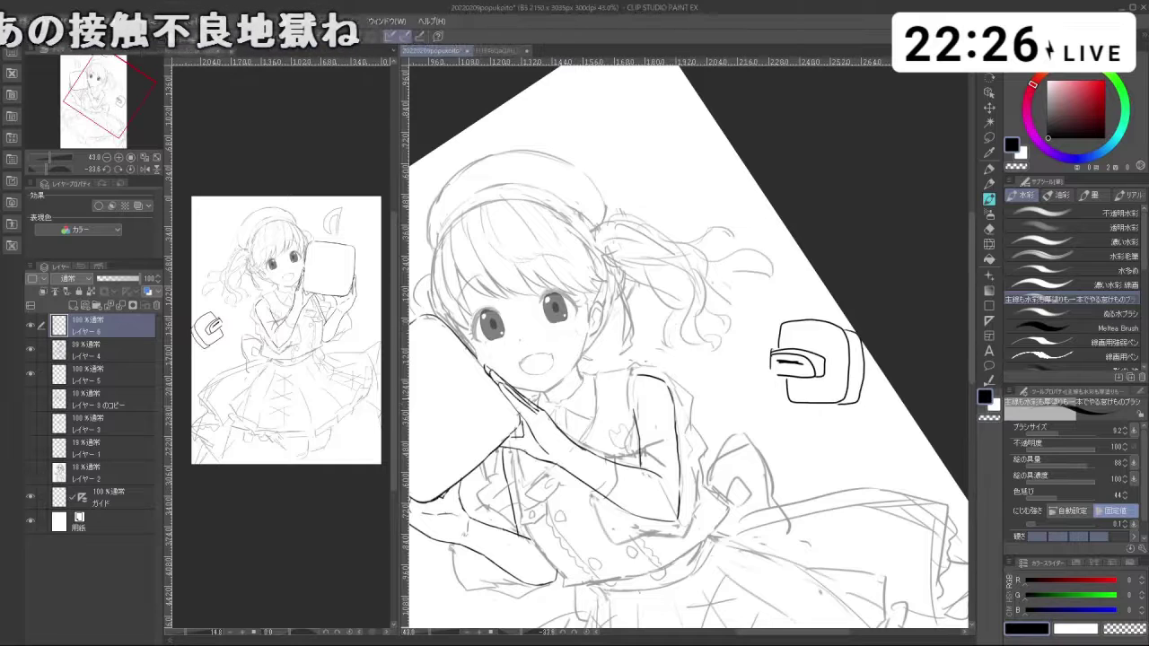
{"action": "left_click_drag", "start_coordinate": [780, 374], "coordinate": [782, 398]}
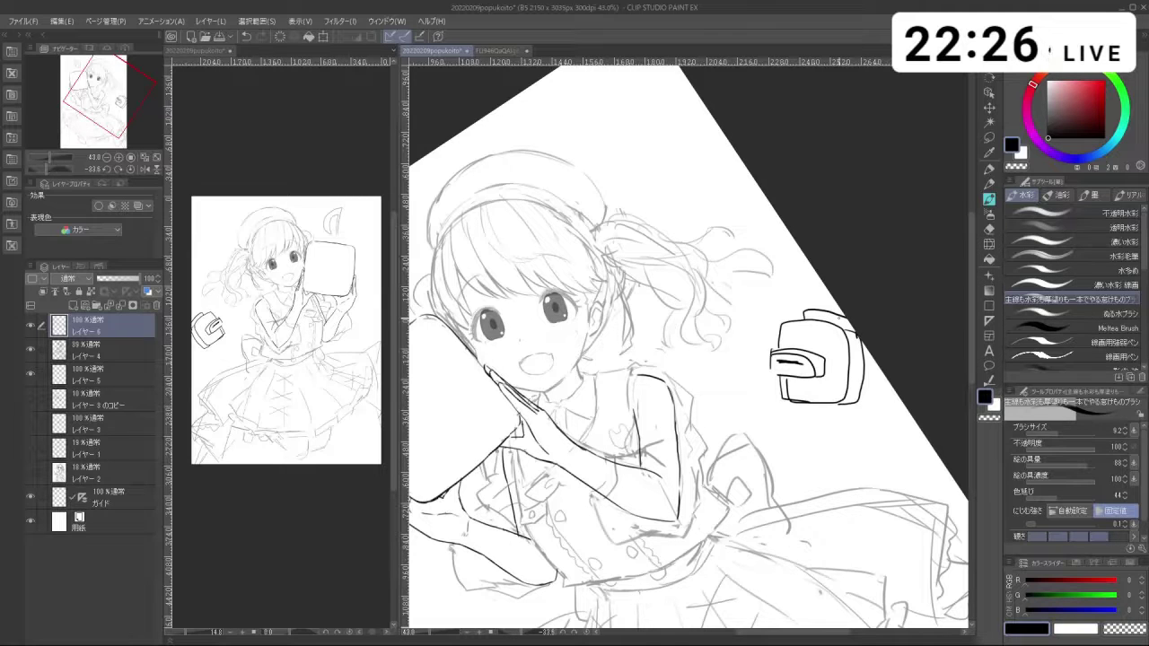
Step: Undo all strokes of the boxy device doodle
{"action": "key", "text": "ctrl+z"}
{"action": "key", "text": "ctrl+z"}
{"action": "key", "text": "ctrl+z"}
{"action": "key", "text": "ctrl+z"}
{"action": "key", "text": "ctrl+z"}
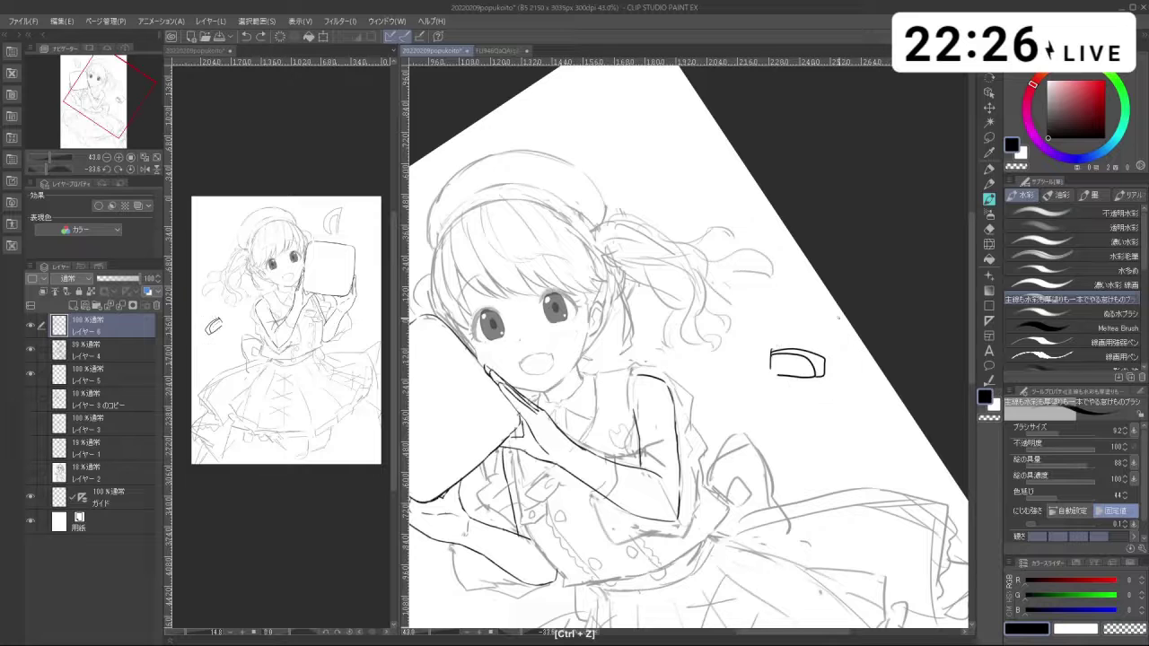
{"action": "key", "text": "ctrl+z"}
{"action": "key", "text": "ctrl+z"}
Step: Examine the whole drawing at different rotations and zoom levels to judge the pose and the inked arms
{"action": "key", "text": "ctrl+space"}
{"action": "left_click_drag", "start_coordinate": [661, 352], "coordinate": [575, 355]}
{"action": "key", "text": "space"}
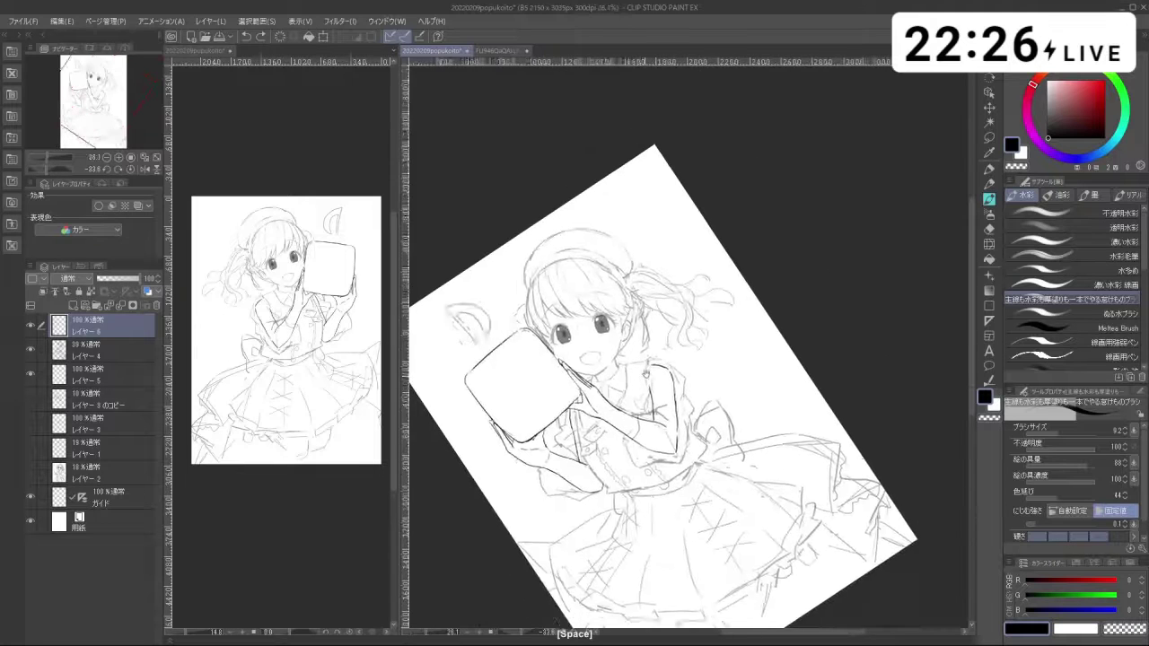
{"action": "key", "text": "shift+space"}
{"action": "left_click_drag", "start_coordinate": [736, 359], "coordinate": [709, 396]}
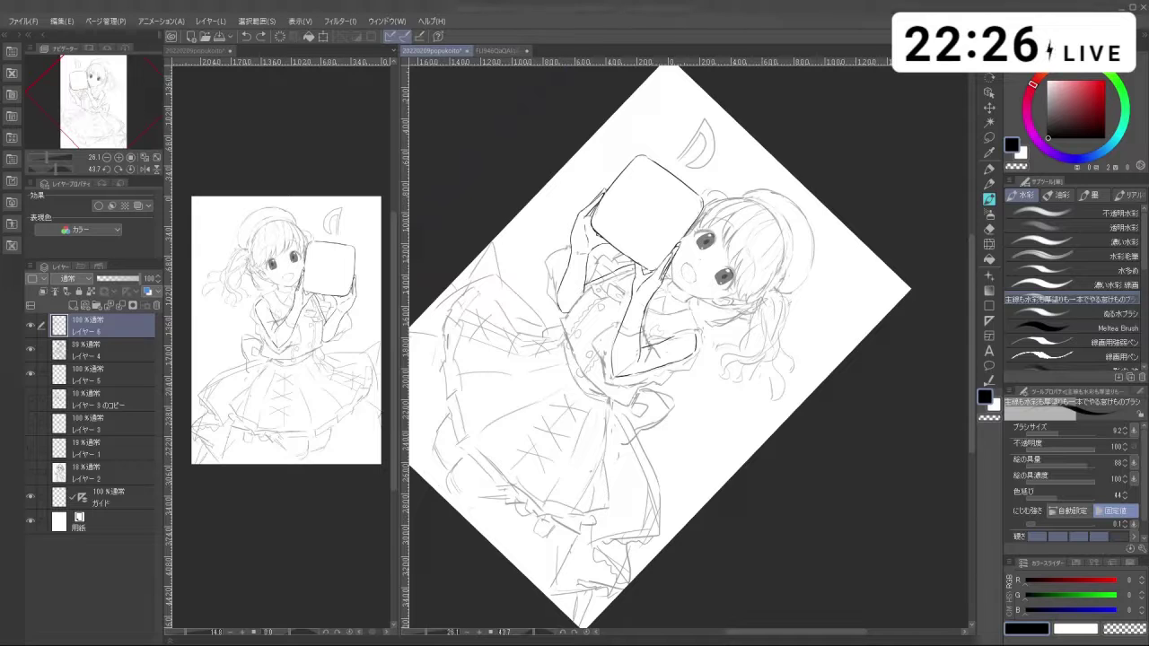
{"action": "key", "text": "shift+space"}
{"action": "left_click_drag", "start_coordinate": [838, 518], "coordinate": [928, 341]}
{"action": "key", "text": "ctrl+space"}
{"action": "left_click_drag", "start_coordinate": [601, 241], "coordinate": [629, 255]}
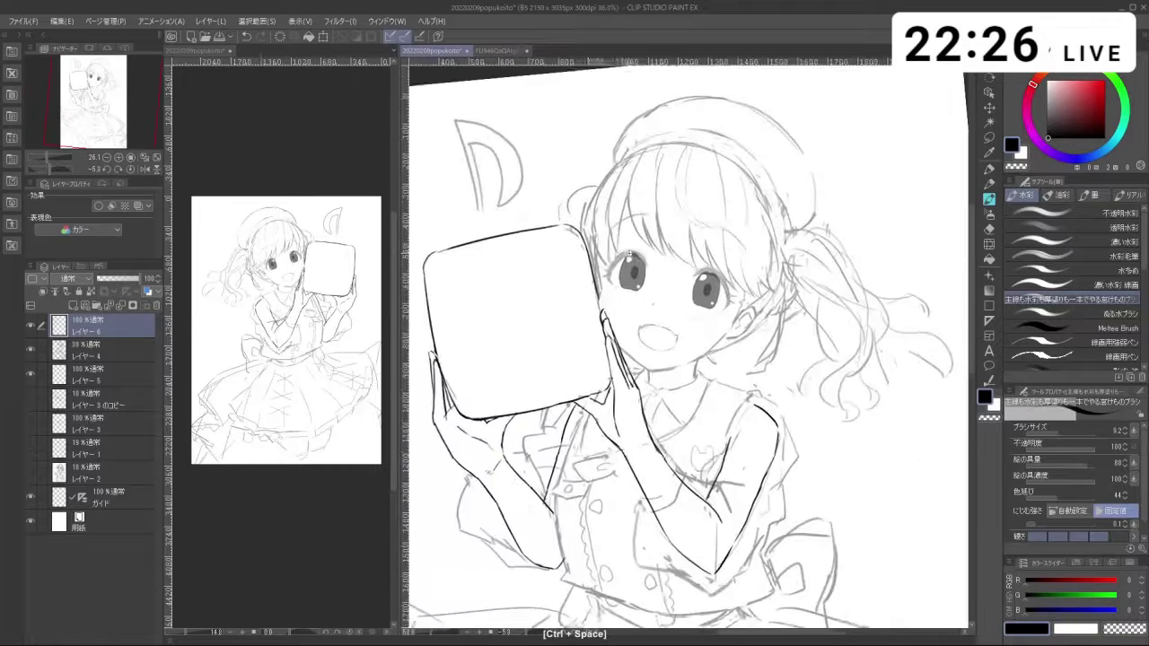
{"action": "key", "text": "space"}
{"action": "mouse_move", "coordinate": [576, 203]}
{"action": "left_mouse_down"}
{"action": "mouse_move", "coordinate": [610, 272]}
{"action": "mouse_move", "coordinate": [520, 234]}
{"action": "mouse_move", "coordinate": [500, 194]}
{"action": "left_mouse_up"}
Step: Switch to レイヤー4 and clean up rough sketch lines around the waist with a large transparent brush
{"action": "left_click", "coordinate": [122, 362]}
{"action": "key", "text": "ctrl+space"}
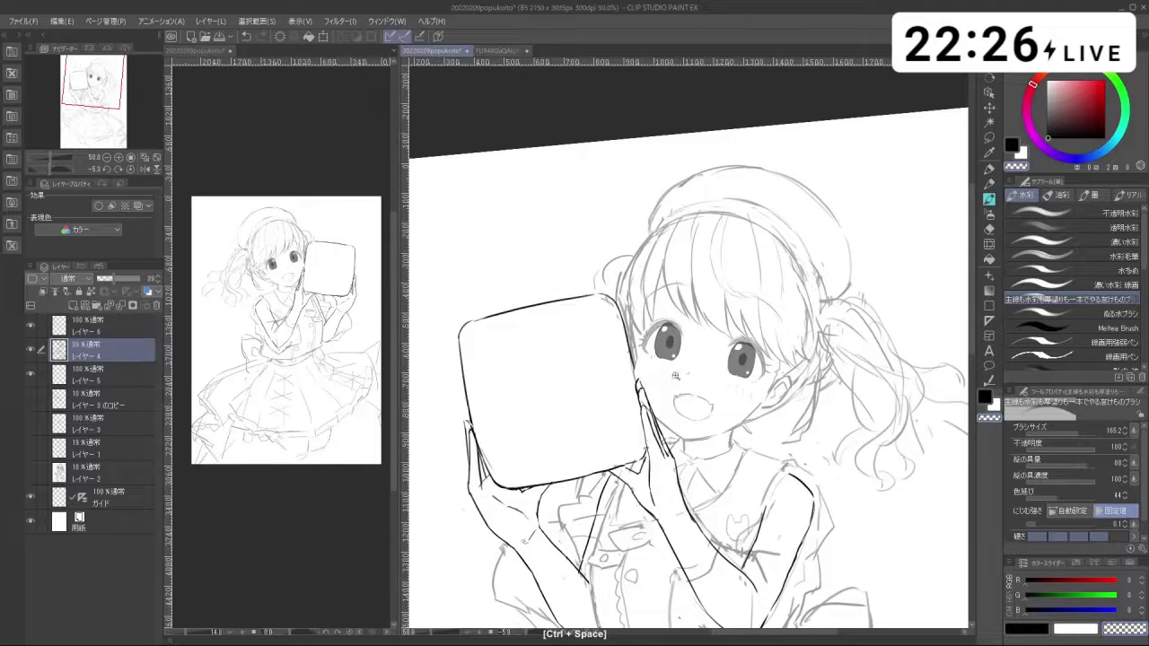
{"action": "left_click_drag", "start_coordinate": [684, 364], "coordinate": [638, 359]}
{"action": "key", "text": "space"}
{"action": "left_click_drag", "start_coordinate": [637, 359], "coordinate": [608, 325]}
{"action": "key", "text": "ctrl+space"}
{"action": "left_click_drag", "start_coordinate": [690, 423], "coordinate": [696, 437]}
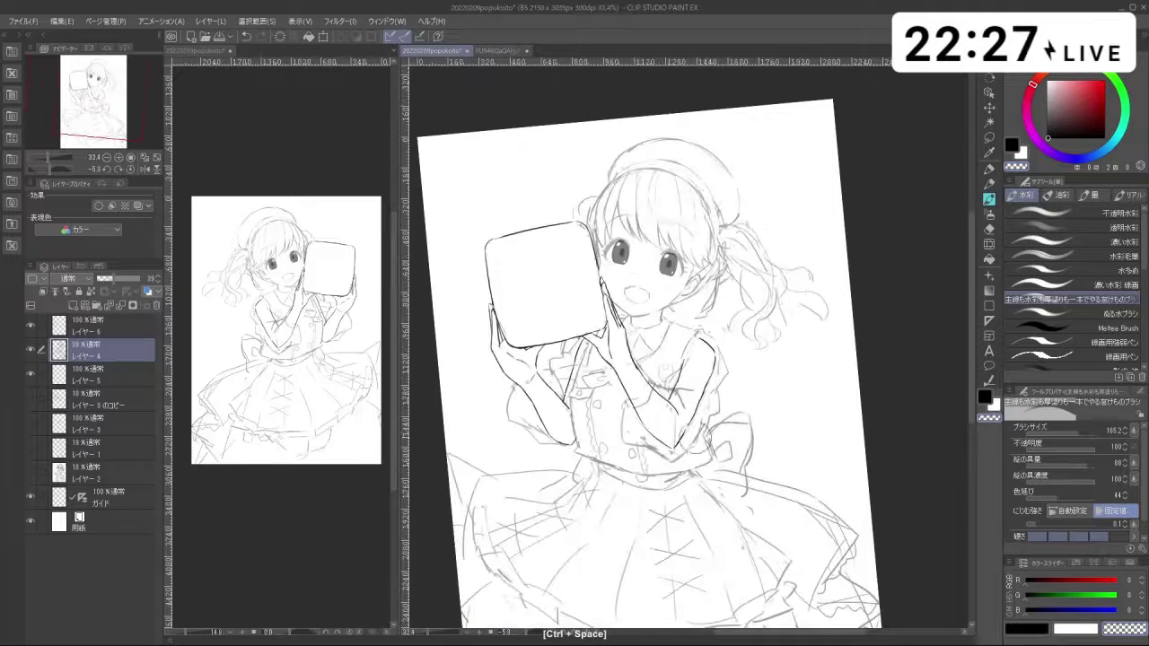
{"action": "key", "text": "shift+space"}
{"action": "left_click_drag", "start_coordinate": [623, 526], "coordinate": [695, 533]}
{"action": "mouse_move", "coordinate": [578, 444]}
{"action": "left_mouse_down"}
{"action": "mouse_move", "coordinate": [567, 437]}
{"action": "mouse_move", "coordinate": [586, 440]}
{"action": "left_mouse_up"}
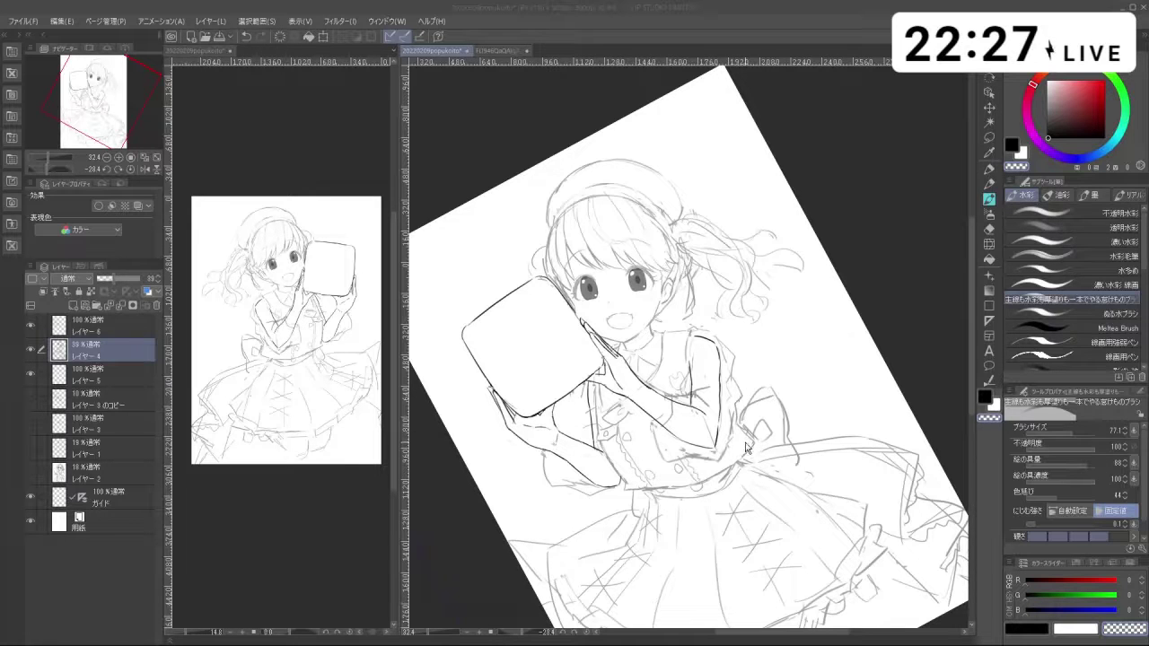
Step: Try to redraw the rough sketch lines where the back bow meets the waist below the elbow
{"action": "key", "text": "ctrl+z"}
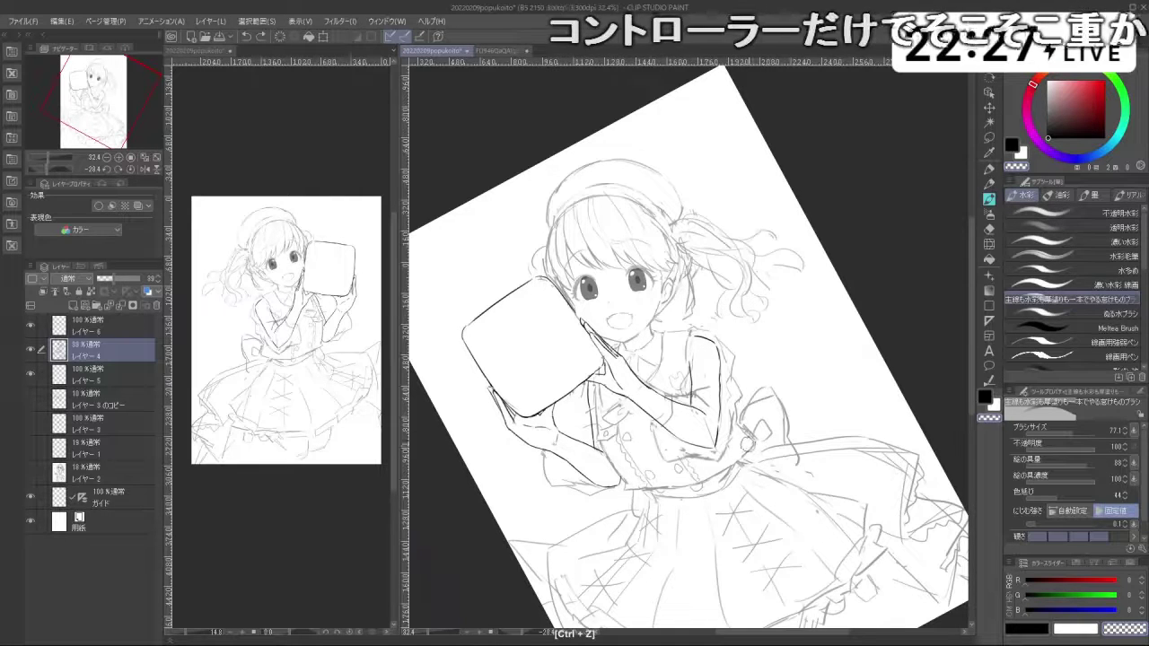
{"action": "key", "text": "c"}
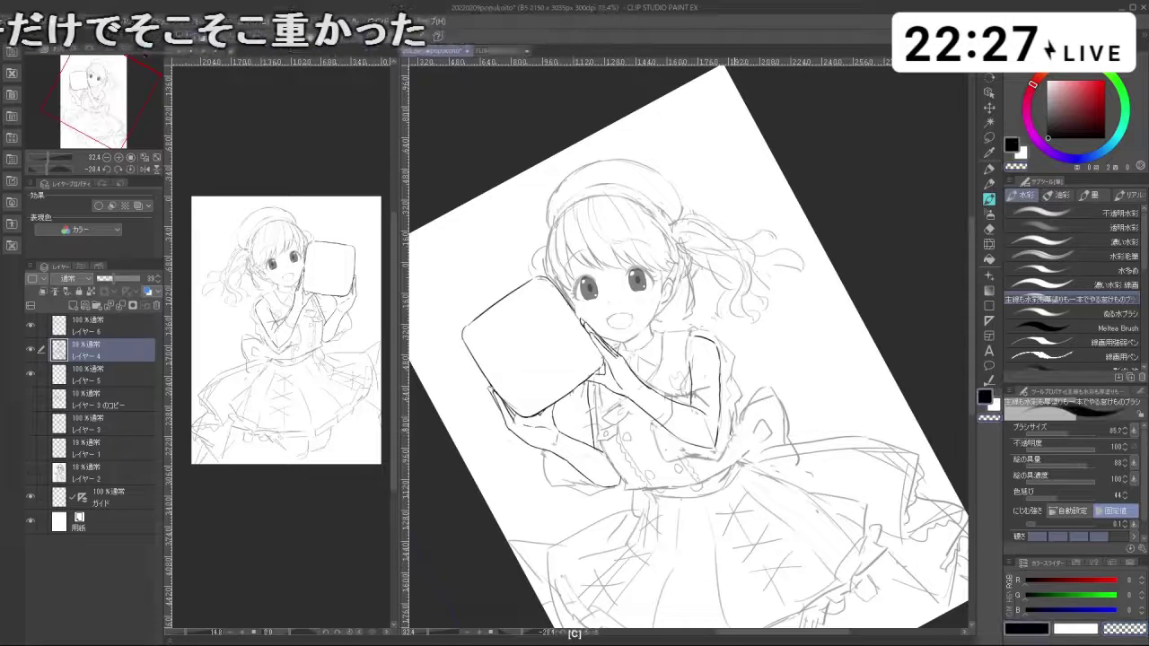
{"action": "key", "text": "ctrl+z"}
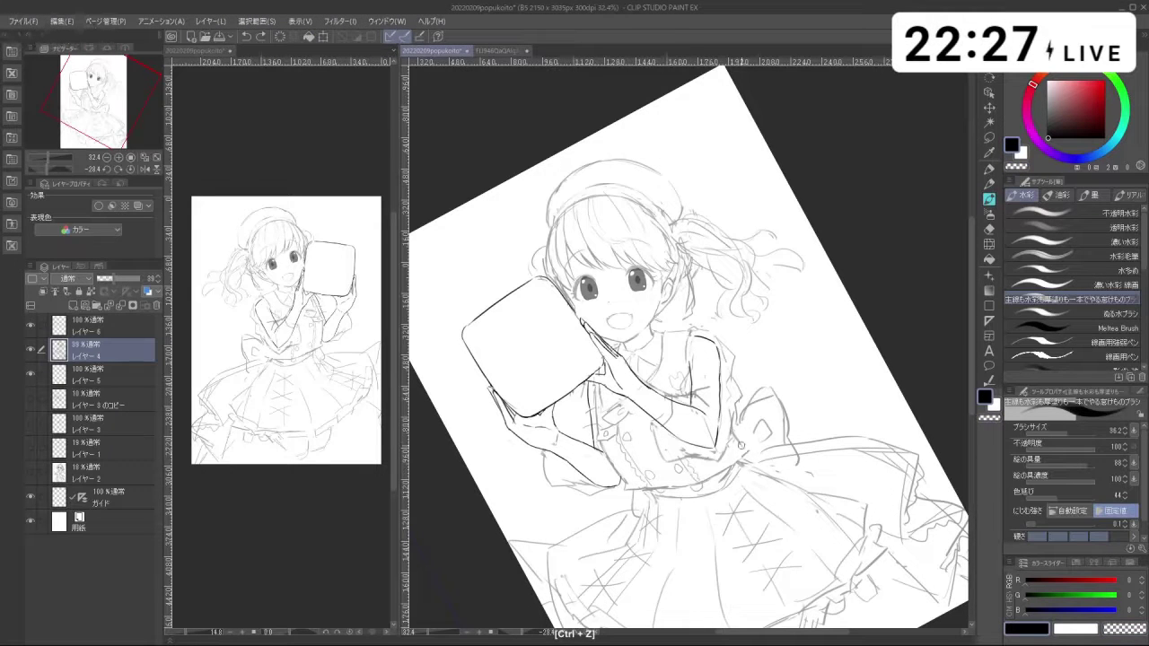
{"action": "left_click_drag", "start_coordinate": [739, 443], "coordinate": [746, 455]}
{"action": "key", "text": "ctrl+z"}
{"action": "key", "text": "ctrl+z"}
{"action": "key", "text": "ctrl+z"}
Step: Rework the bodice's waistline sketch on レイヤー4 by alternating black and transparent strokes on the rotated canvas
{"action": "key", "text": "shift+space"}
{"action": "mouse_move", "coordinate": [698, 544]}
{"action": "left_mouse_down"}
{"action": "mouse_move", "coordinate": [846, 435]}
{"action": "mouse_move", "coordinate": [800, 347]}
{"action": "mouse_move", "coordinate": [798, 452]}
{"action": "mouse_move", "coordinate": [832, 393]}
{"action": "left_mouse_up"}
{"action": "key", "text": "c"}
{"action": "key", "text": "ctrl+z"}
{"action": "left_click_drag", "start_coordinate": [544, 301], "coordinate": [550, 362]}
{"action": "key", "text": "c"}
{"action": "key", "text": "ctrl+z"}
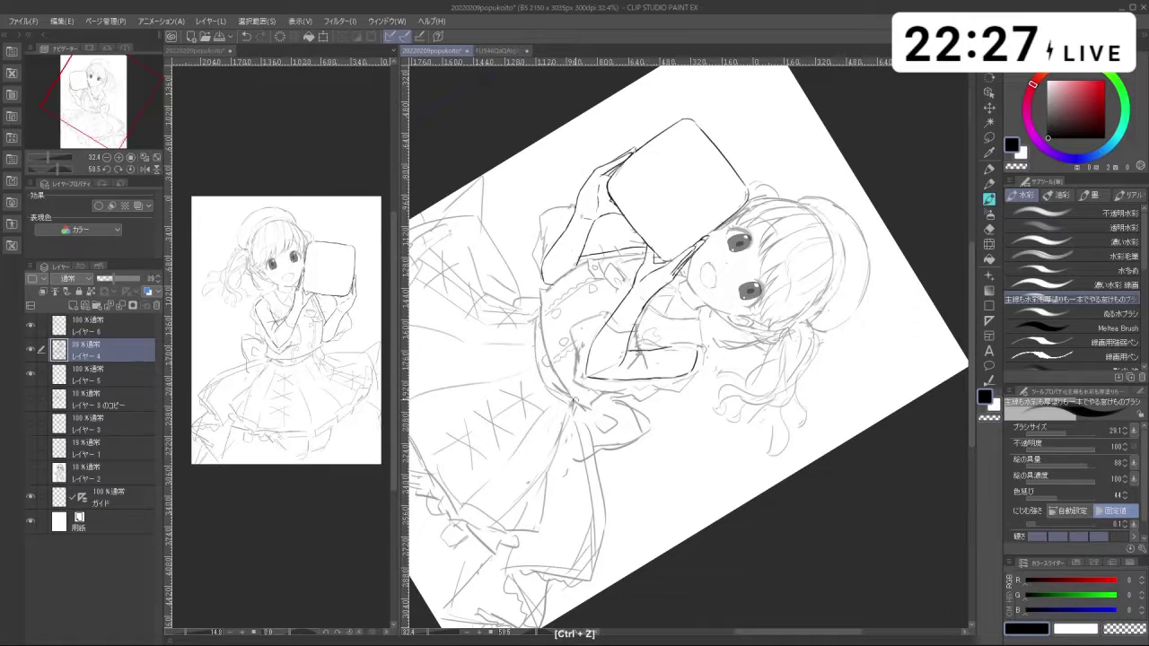
{"action": "key", "text": "shift+space"}
{"action": "left_click_drag", "start_coordinate": [575, 402], "coordinate": [694, 472]}
{"action": "key", "text": "ctrl+z"}
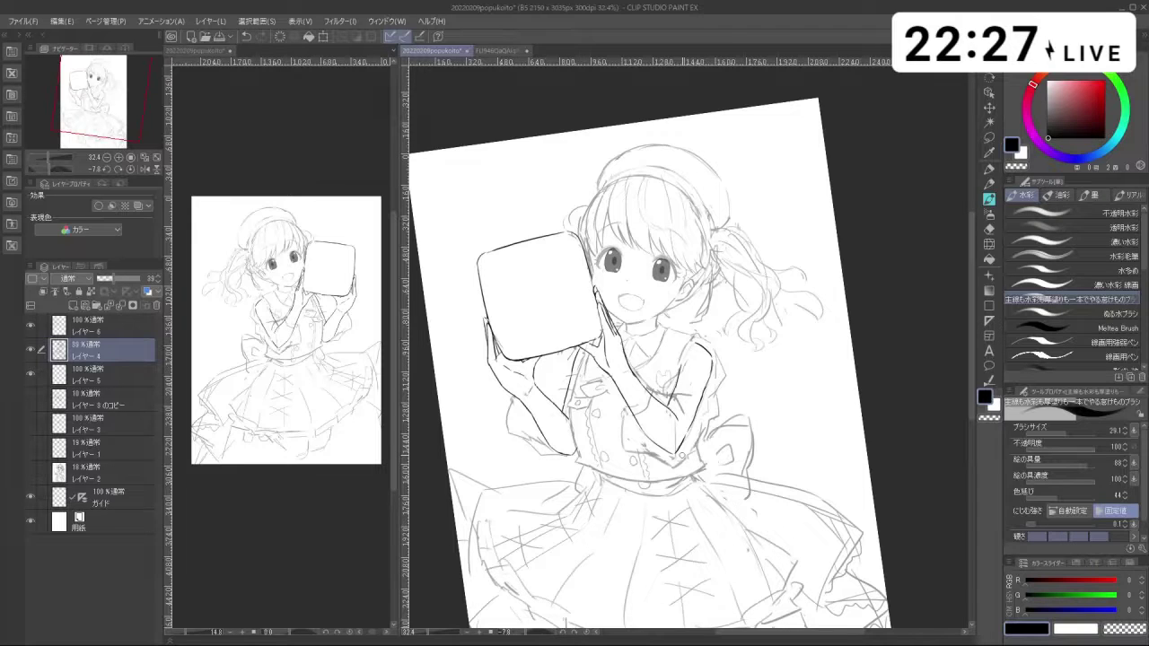
Step: Retouch the chest sketch lines beside the bent forearm on レイヤー4, alternating black and transparent strokes
{"action": "key", "text": "ctrl+space"}
{"action": "left_click_drag", "start_coordinate": [602, 458], "coordinate": [668, 503]}
{"action": "key", "text": "shift+space"}
{"action": "key", "text": "ctrl+z"}
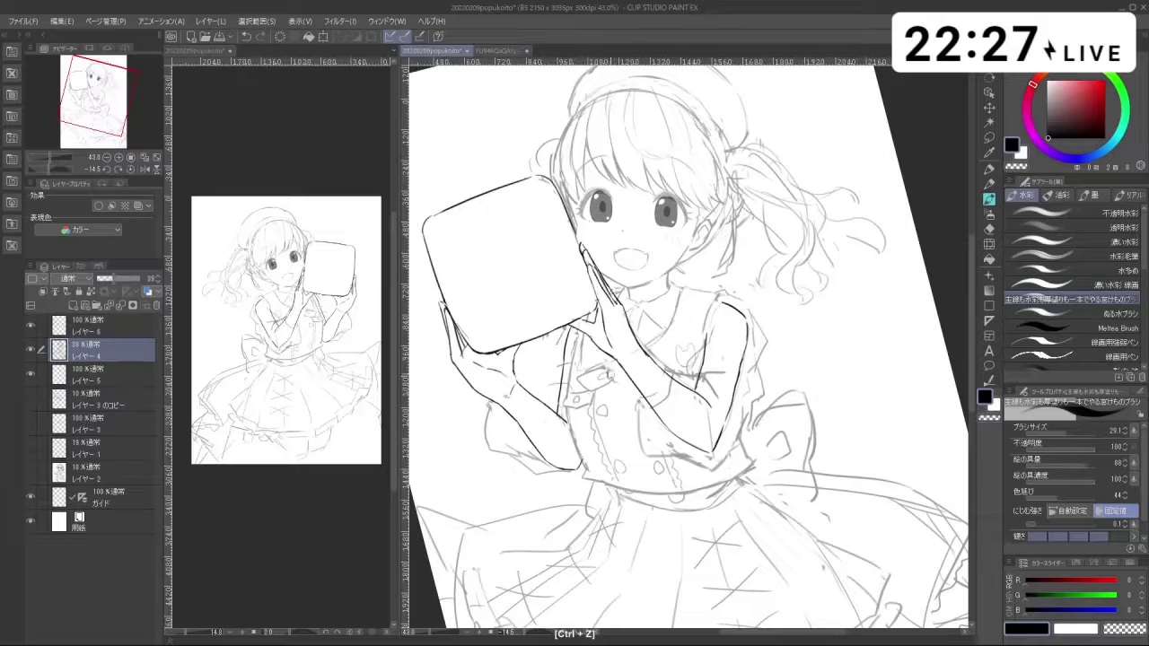
{"action": "key", "text": "ctrl+z"}
{"action": "left_click_drag", "start_coordinate": [633, 387], "coordinate": [615, 367]}
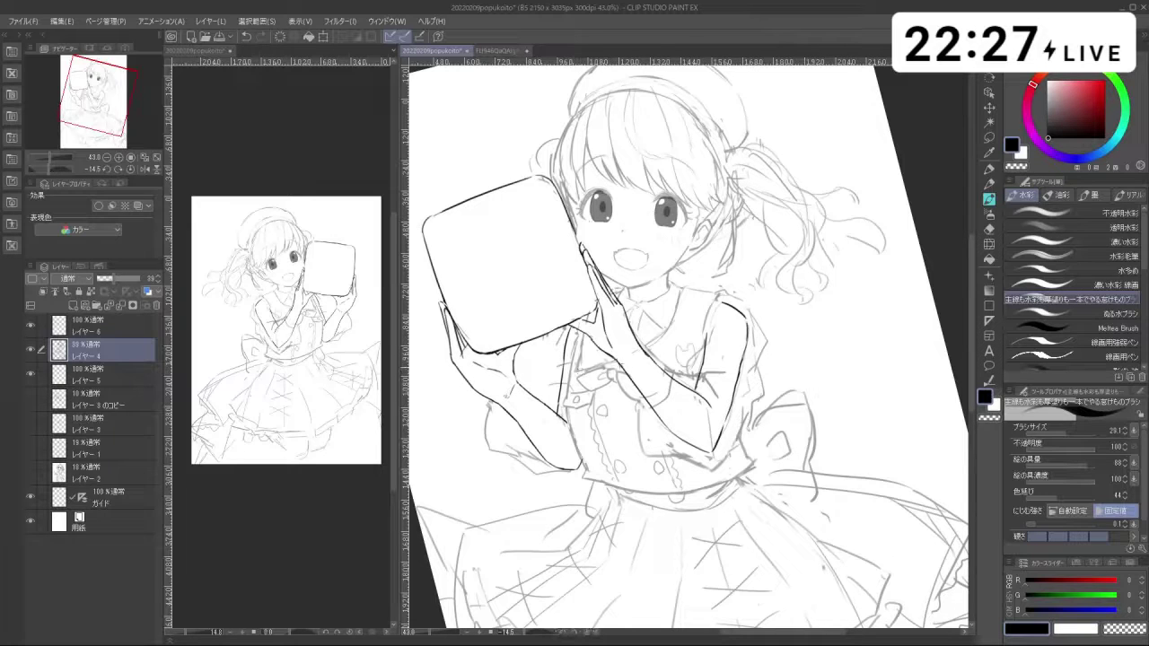
{"action": "key", "text": "ctrl+z"}
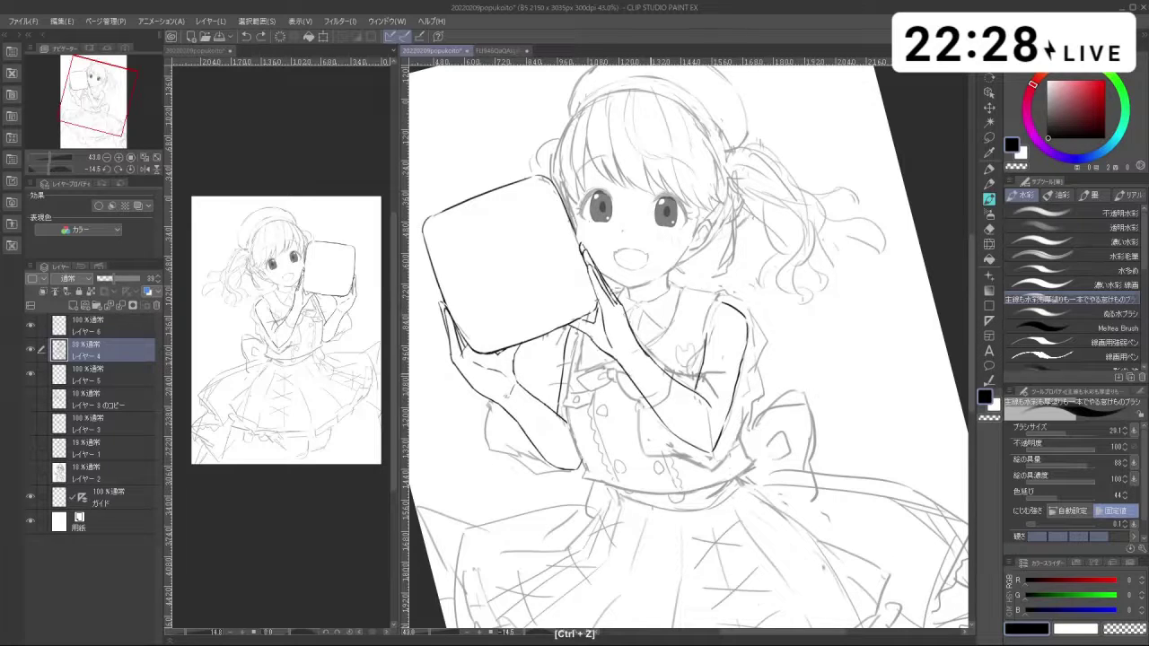
{"action": "key", "text": "c"}
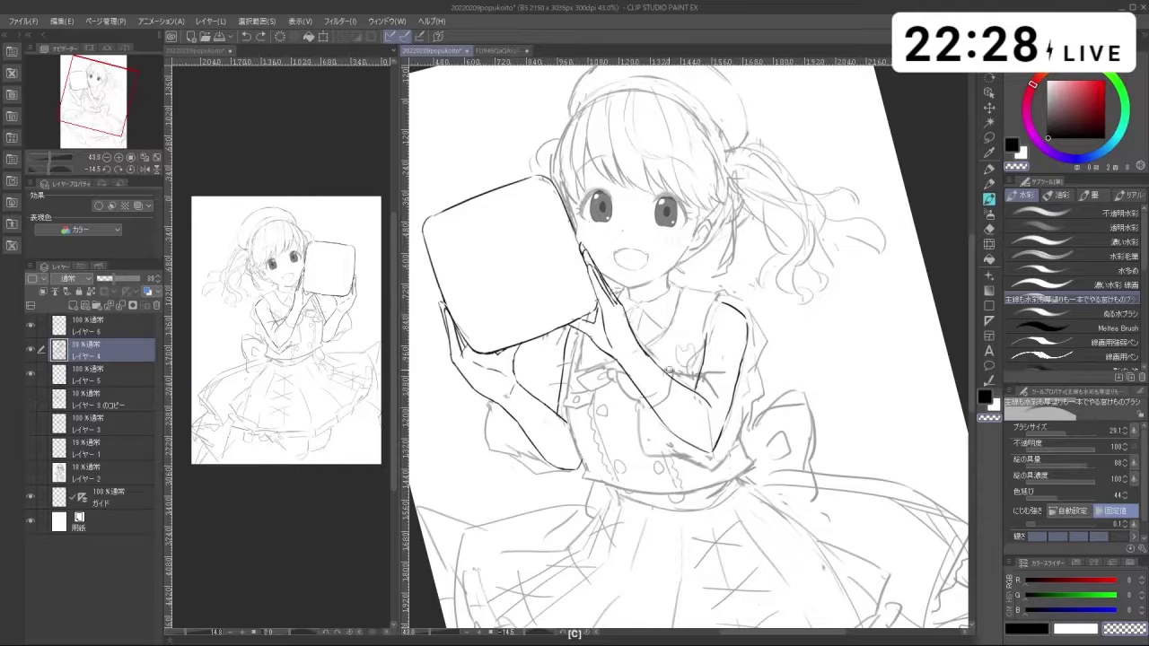
{"action": "key", "text": "ctrl+z"}
{"action": "key", "text": "c"}
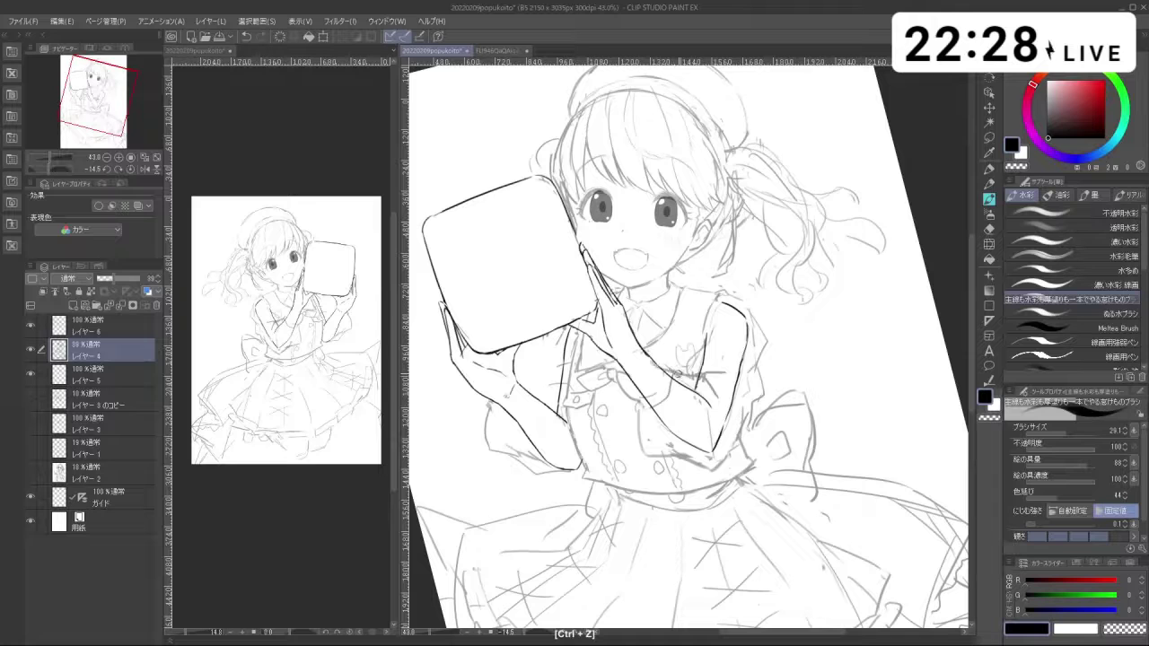
{"action": "key", "text": "c"}
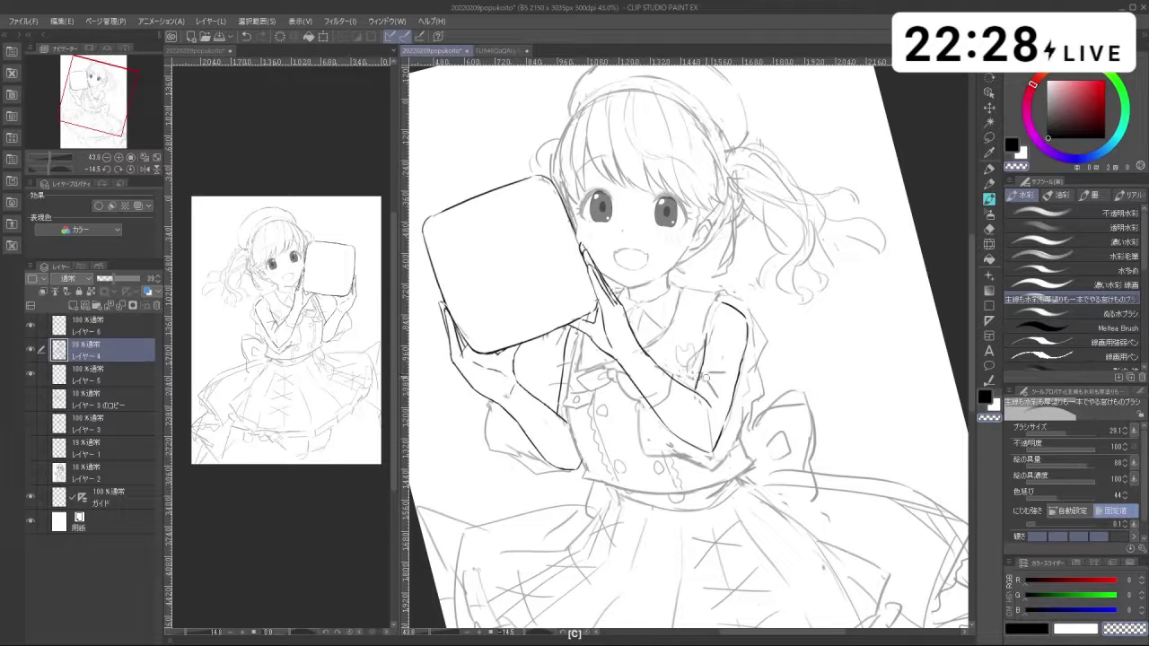
{"action": "key", "text": "c"}
Step: Switch to レイヤー6 and ink the first small round beads of a bracelet across the wrist below the board
{"action": "left_click_drag", "start_coordinate": [738, 334], "coordinate": [617, 468]}
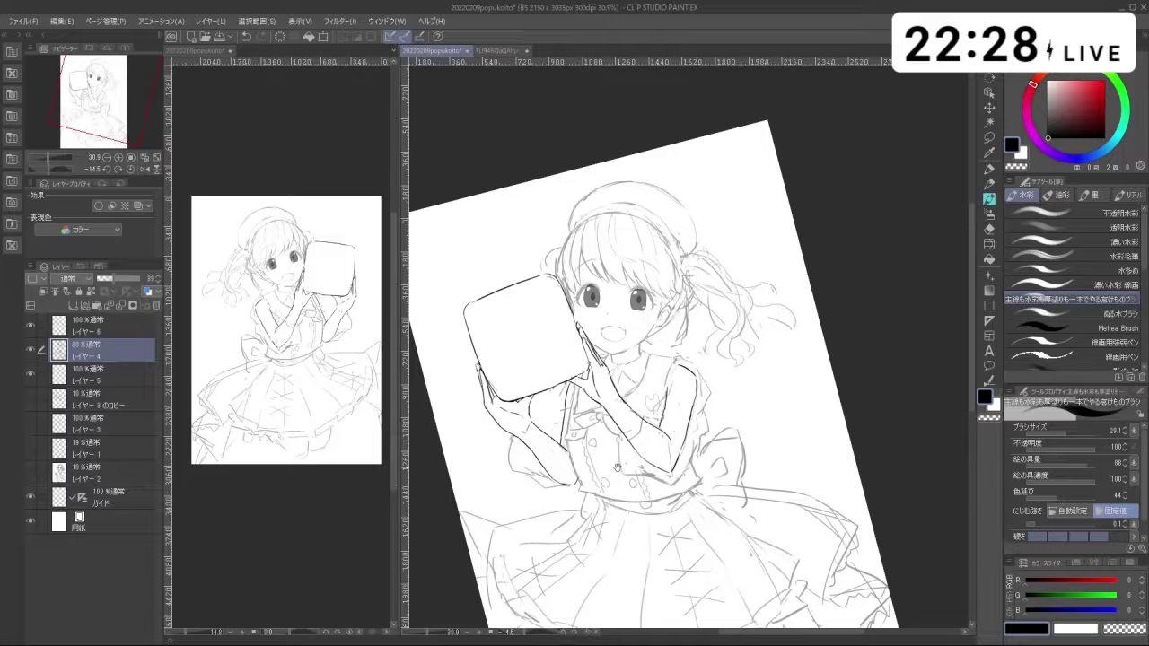
{"action": "left_click_drag", "start_coordinate": [550, 385], "coordinate": [620, 354]}
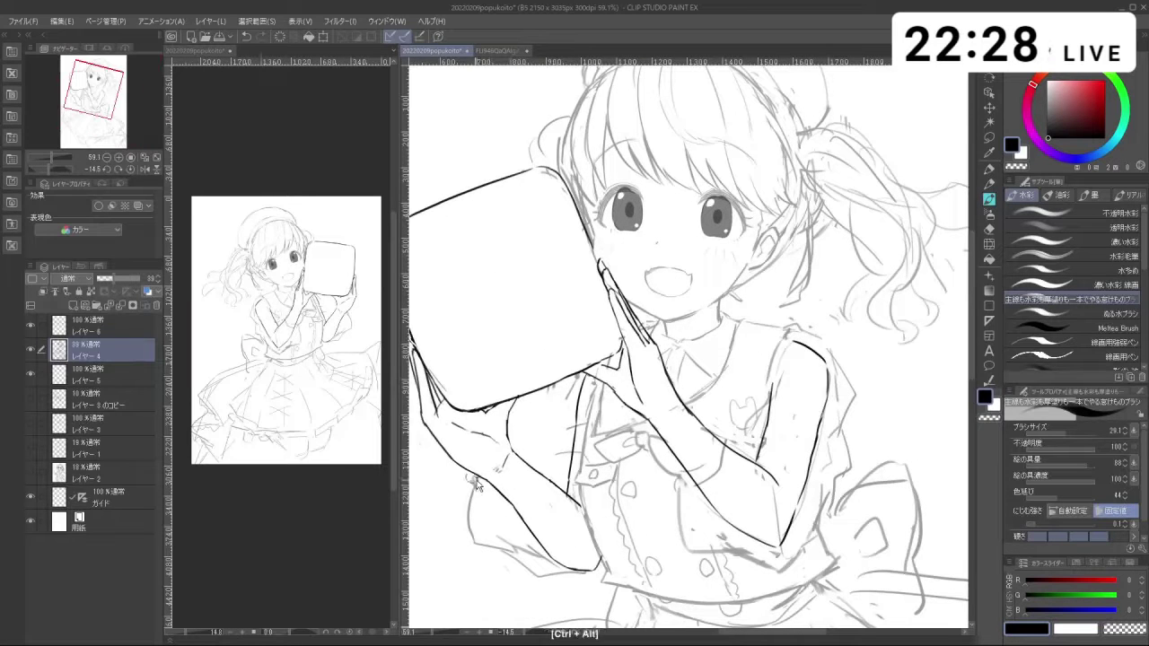
{"action": "left_click_drag", "start_coordinate": [474, 484], "coordinate": [466, 484]}
{"action": "left_click", "coordinate": [112, 332]}
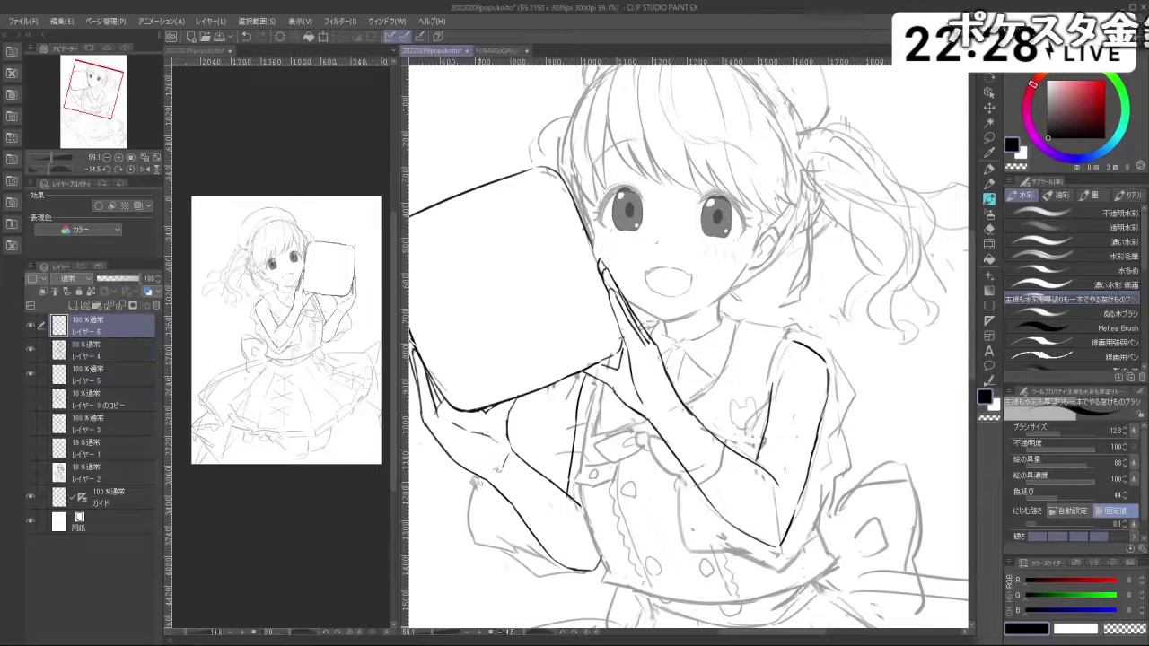
{"action": "key", "text": "ctrl+z"}
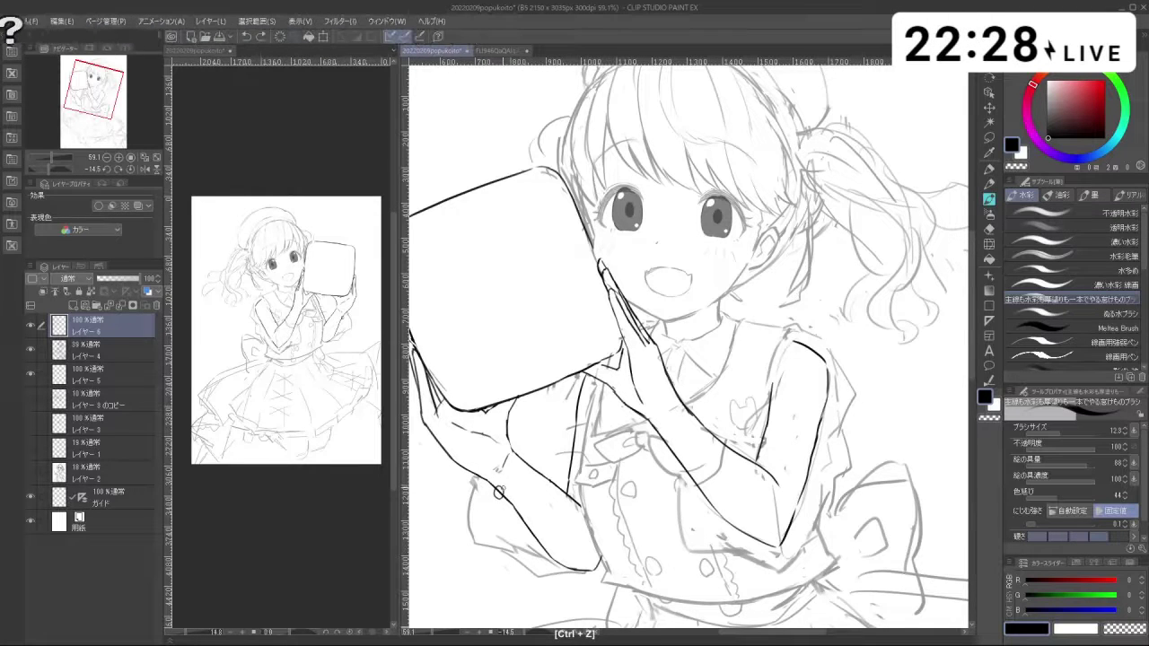
{"action": "key", "text": "ctrl+z"}
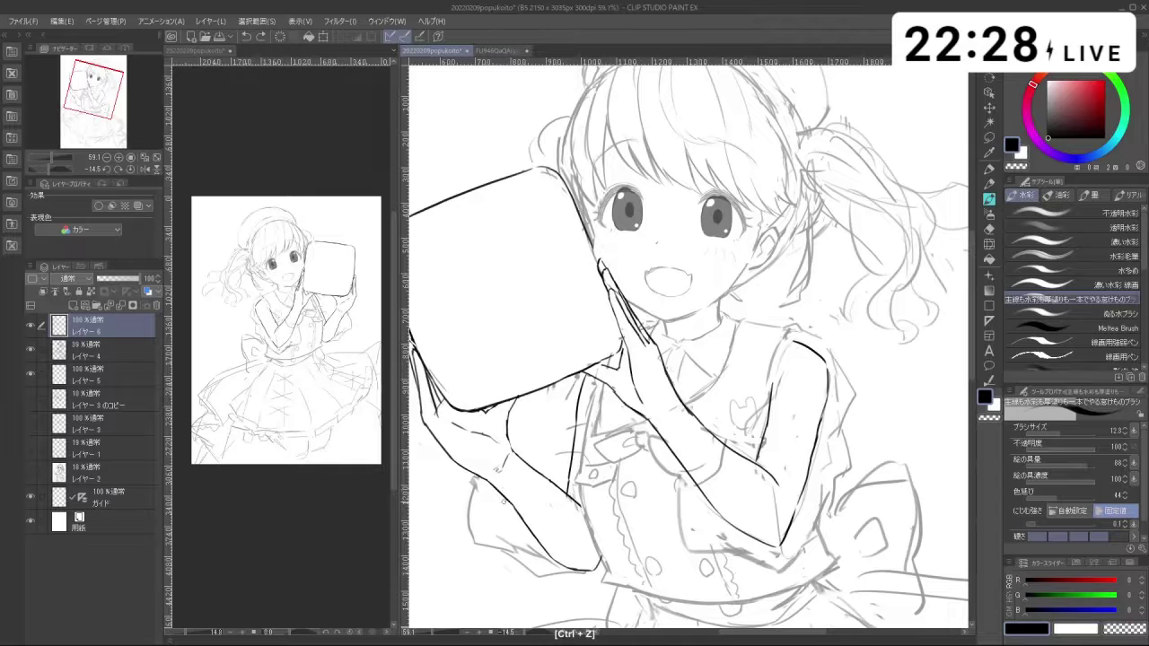
{"action": "key", "text": "ctrl+z"}
{"action": "left_click_drag", "start_coordinate": [516, 473], "coordinate": [516, 477]}
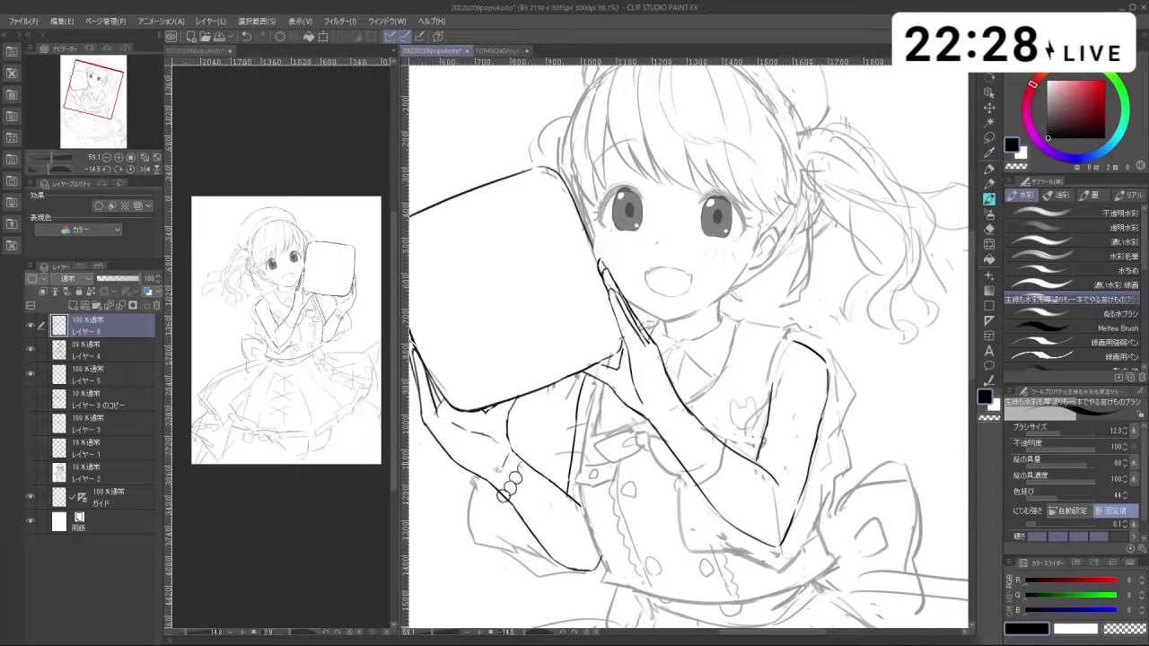
Step: Redraw and continue the bracelet's row of beads across the wrist, wrapping it around both edges of the arm
{"action": "key", "text": "ctrl+z"}
{"action": "key", "text": "ctrl+z"}
{"action": "left_click_drag", "start_coordinate": [510, 484], "coordinate": [509, 493]}
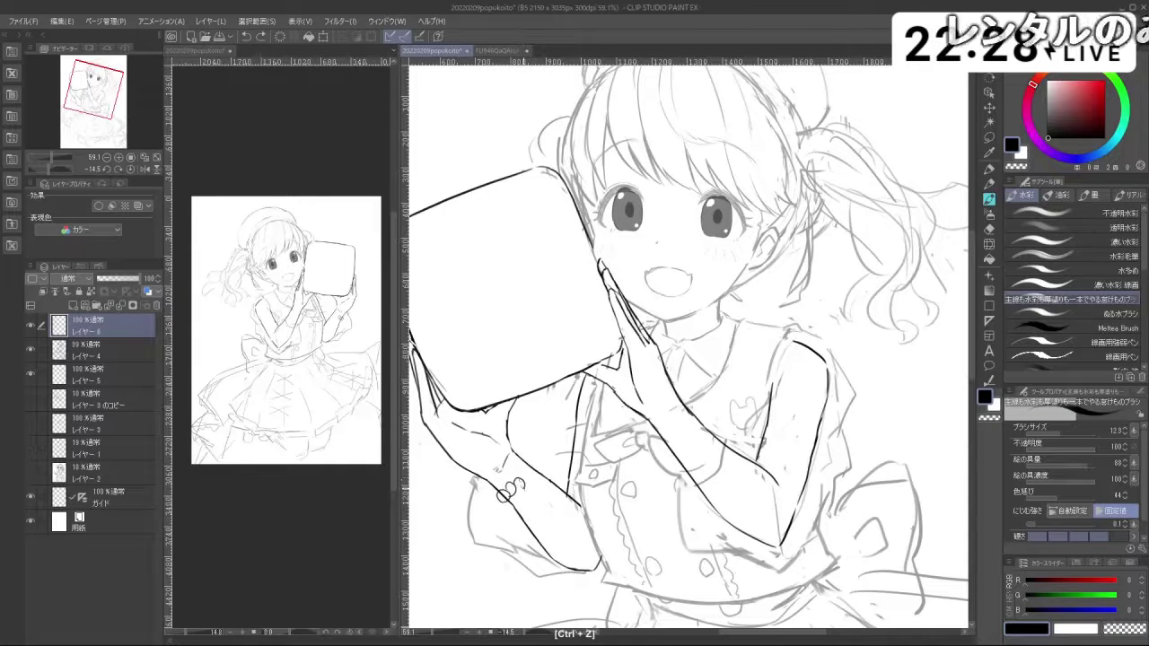
{"action": "key", "text": "ctrl+z"}
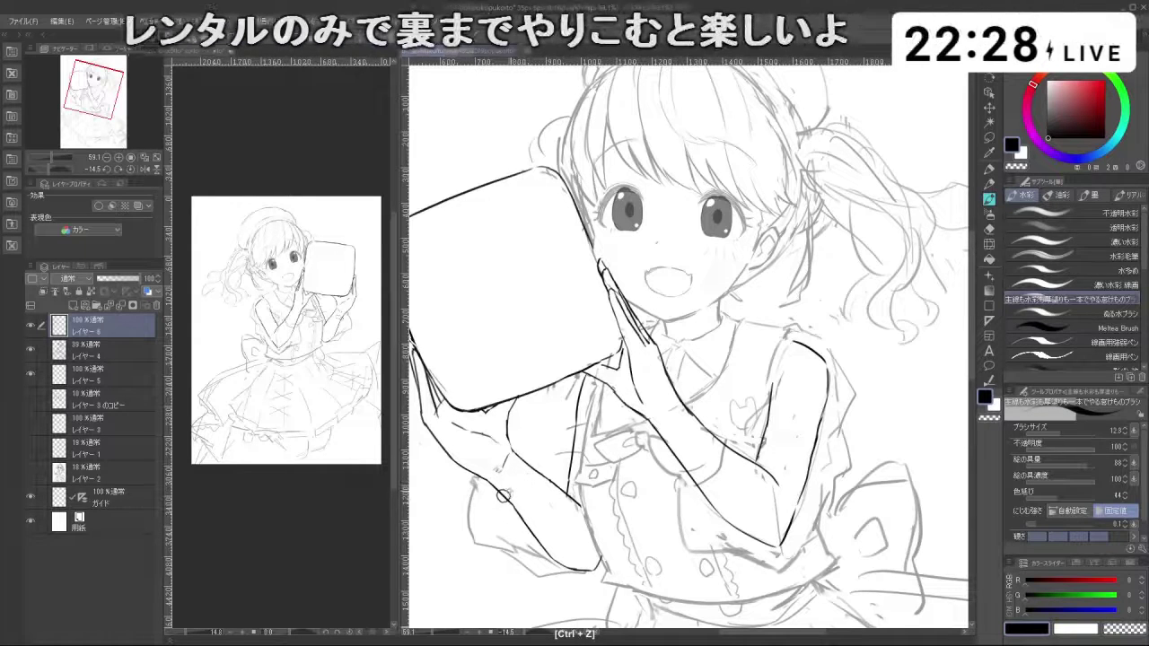
{"action": "mouse_move", "coordinate": [505, 493]}
{"action": "left_mouse_down"}
{"action": "mouse_move", "coordinate": [527, 484]}
{"action": "mouse_move", "coordinate": [532, 460]}
{"action": "left_mouse_up"}
{"action": "key", "text": "ctrl+z"}
{"action": "key", "text": "ctrl+z"}
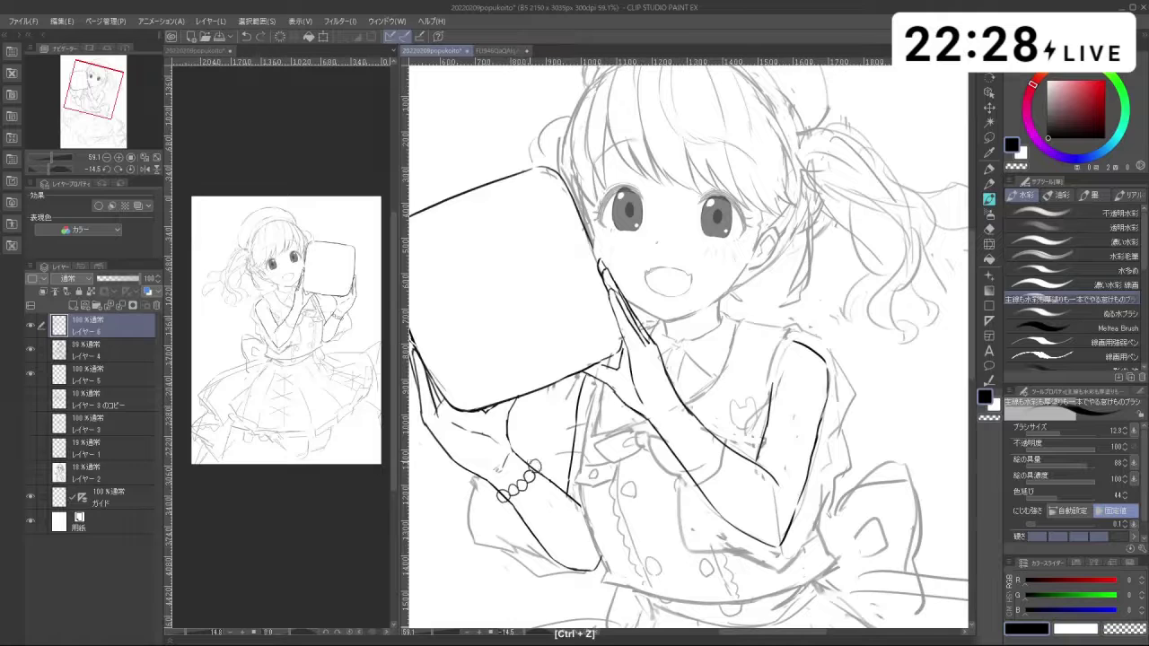
{"action": "key", "text": "ctrl+z"}
{"action": "left_click_drag", "start_coordinate": [528, 467], "coordinate": [533, 456]}
{"action": "key", "text": "ctrl+z"}
{"action": "key", "text": "ctrl+z"}
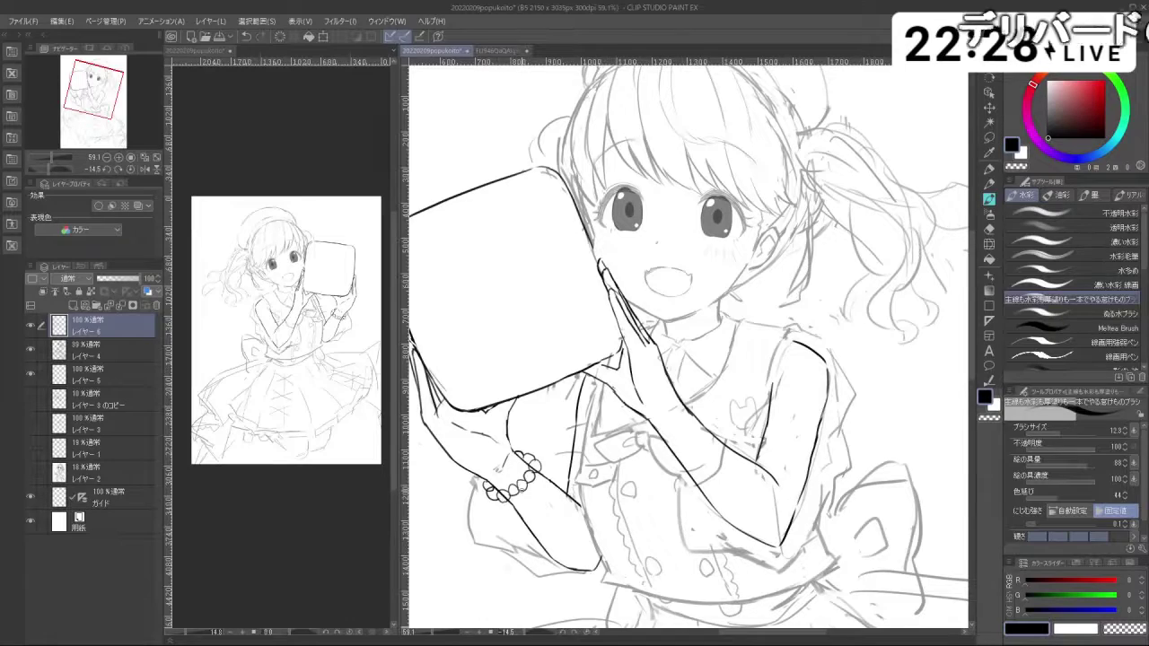
Step: Refine the curve of the bracelet's beads around the wrist and touch up the ink with the transparent brush
{"action": "mouse_move", "coordinate": [620, 518]}
{"action": "left_mouse_down"}
{"action": "mouse_move", "coordinate": [761, 518]}
{"action": "mouse_move", "coordinate": [548, 598]}
{"action": "left_mouse_up"}
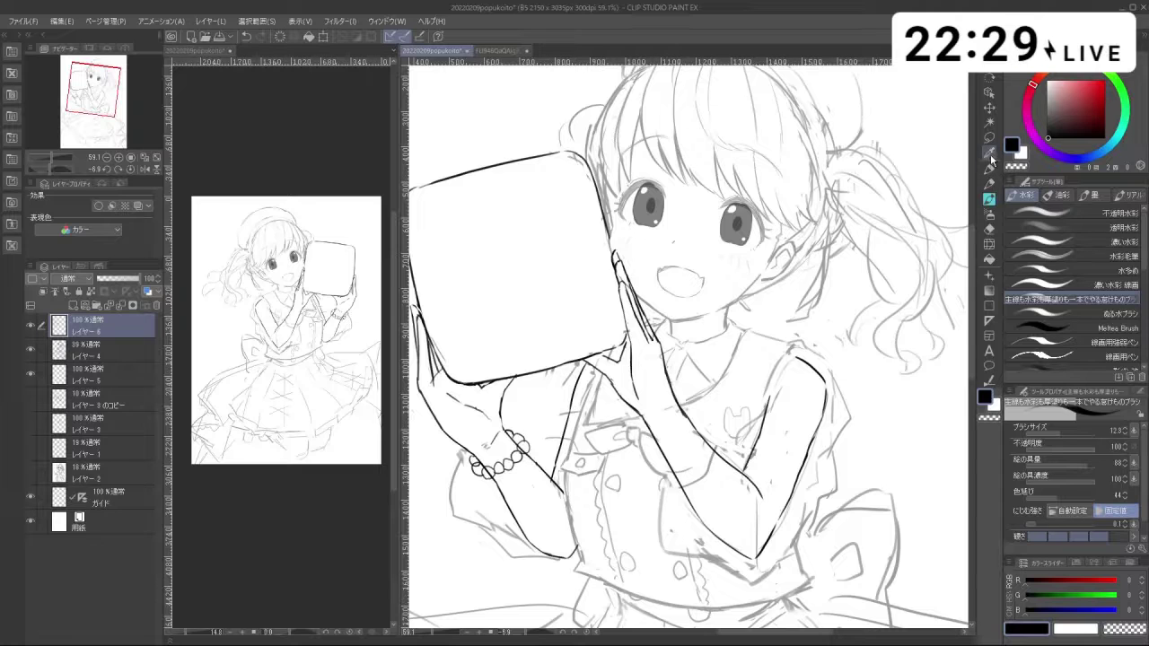
{"action": "left_click", "coordinate": [989, 244]}
{"action": "left_click_drag", "start_coordinate": [487, 464], "coordinate": [508, 471]}
{"action": "left_click", "coordinate": [988, 197]}
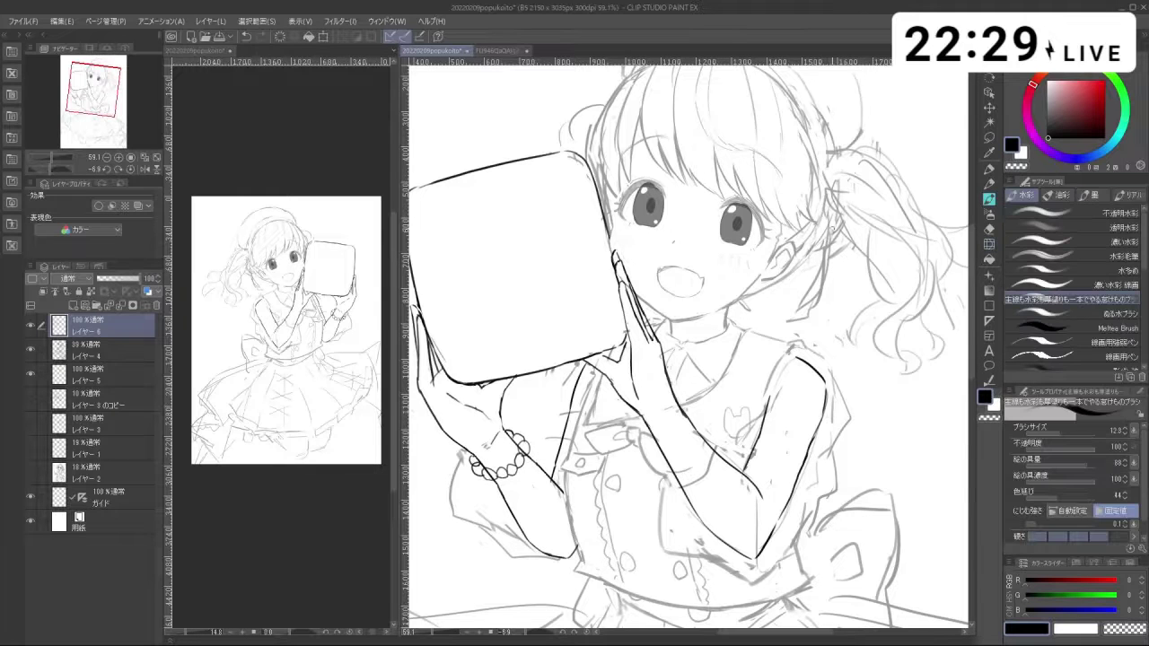
{"action": "key", "text": "ctrl+z"}
{"action": "key", "text": "c"}
{"action": "left_click_drag", "start_coordinate": [578, 413], "coordinate": [516, 420], "text": "ctrl"}
{"action": "left_click_drag", "start_coordinate": [672, 397], "coordinate": [717, 346]}
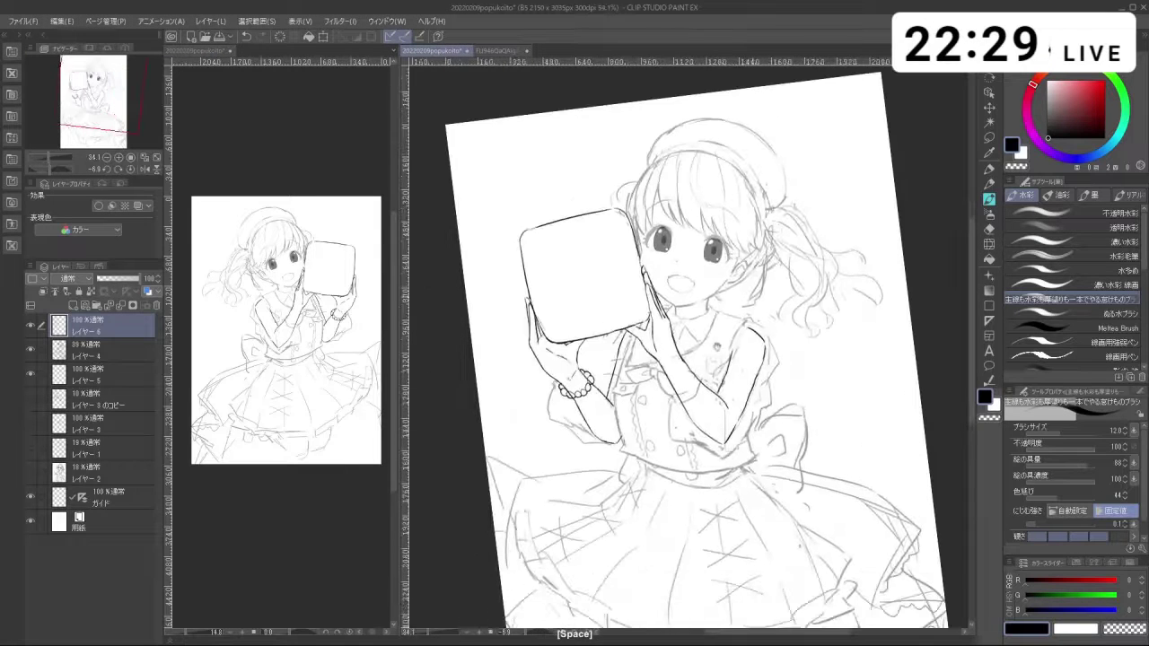
Step: Try inking a rounded outline around the raised forearm below the bracelet, and undo the strokes
{"action": "left_click_drag", "start_coordinate": [674, 395], "coordinate": [643, 362]}
{"action": "left_click_drag", "start_coordinate": [703, 484], "coordinate": [824, 376], "text": "shift"}
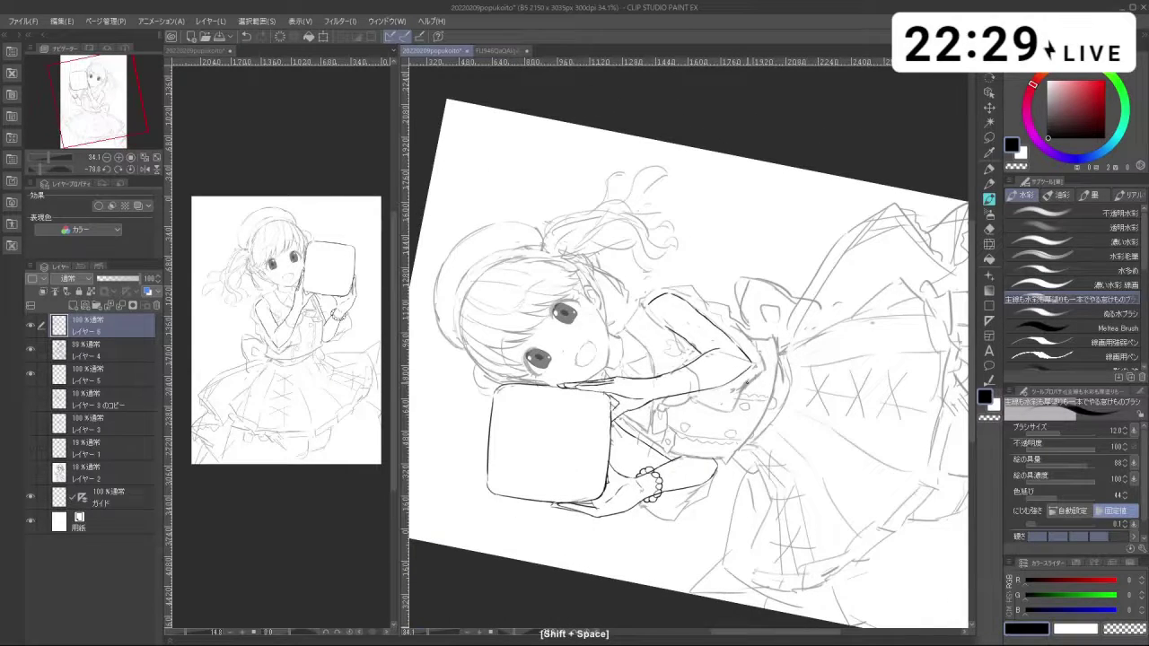
{"action": "left_click_drag", "start_coordinate": [747, 383], "coordinate": [648, 474]}
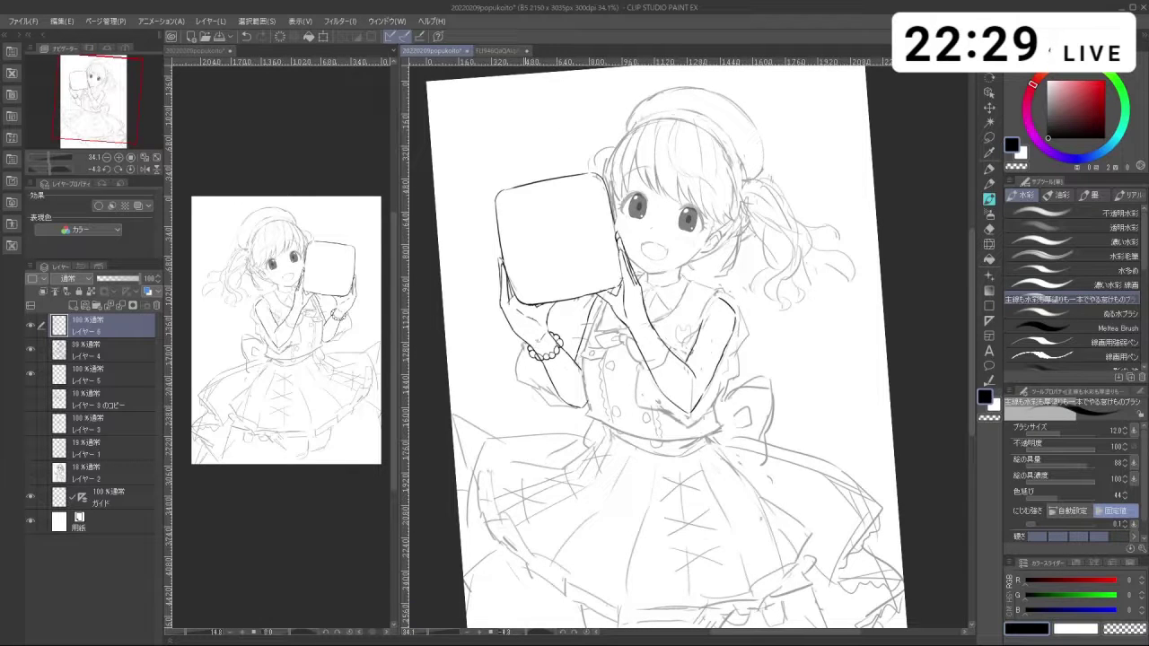
{"action": "key", "text": "ctrl+z"}
{"action": "key", "text": "ctrl+z"}
{"action": "mouse_move", "coordinate": [548, 332]}
{"action": "left_mouse_down"}
{"action": "mouse_move", "coordinate": [559, 383]}
{"action": "mouse_move", "coordinate": [590, 351]}
{"action": "left_mouse_up"}
{"action": "key", "text": "ctrl+z"}
{"action": "mouse_move", "coordinate": [562, 398]}
{"action": "left_mouse_down"}
{"action": "mouse_move", "coordinate": [584, 366]}
{"action": "mouse_move", "coordinate": [527, 405]}
{"action": "left_mouse_up"}
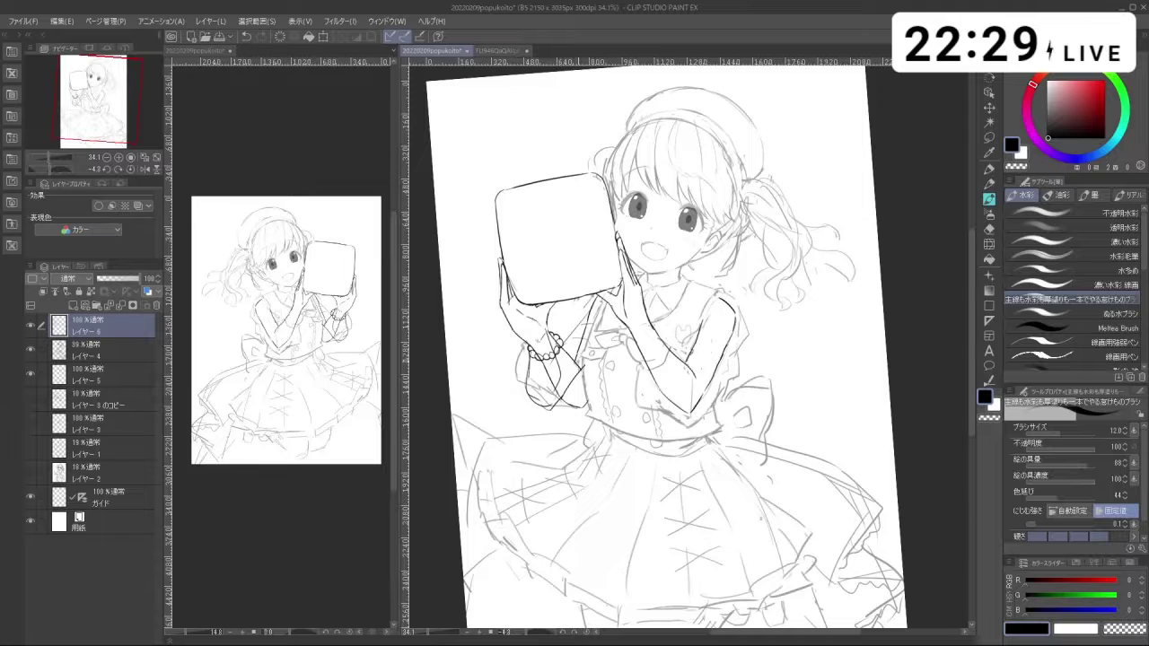
{"action": "key", "text": "ctrl+z"}
{"action": "key", "text": "ctrl+z"}
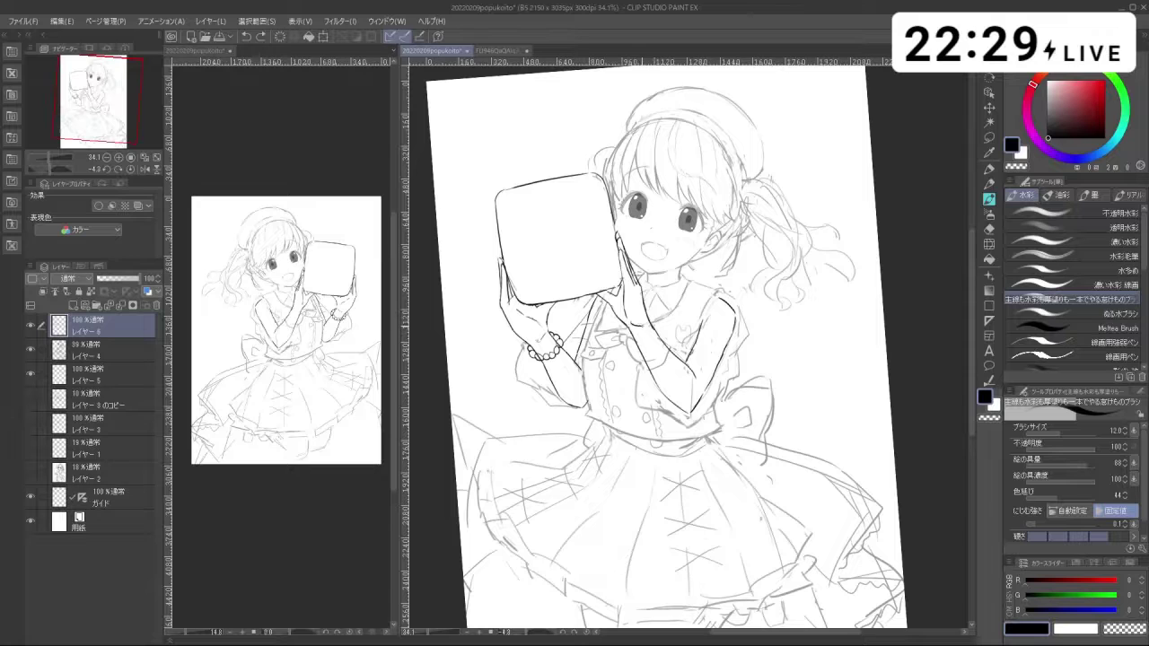
{"action": "key", "text": "ctrl+z"}
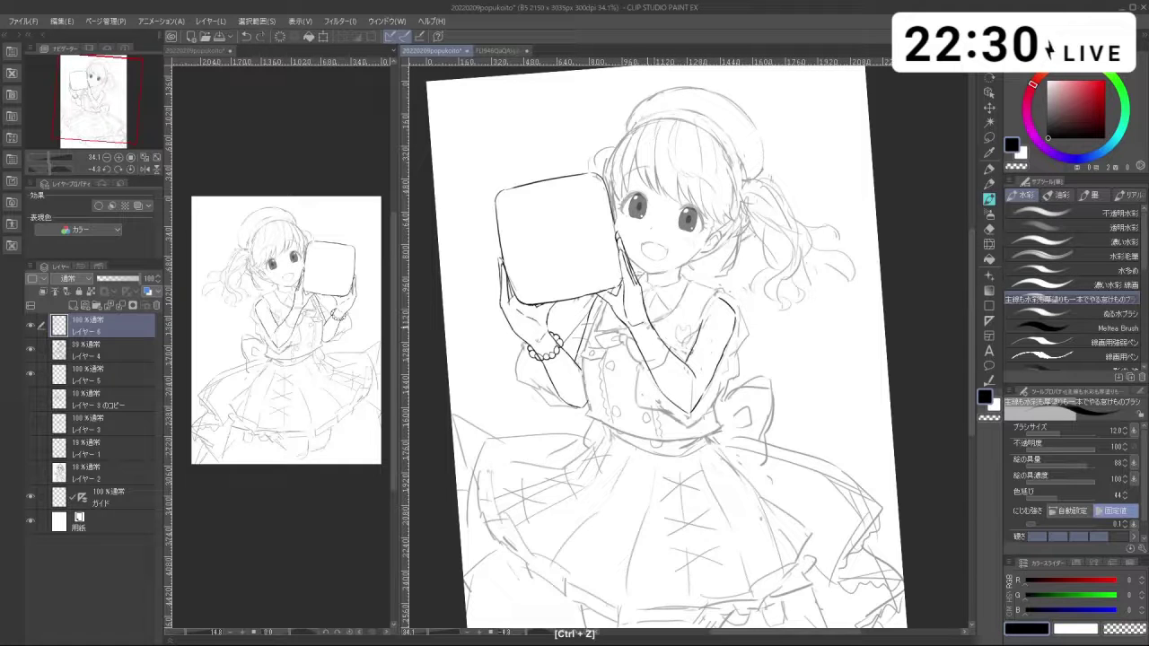
Step: Lasso the inked upper arm between shoulder and elbow and adjust it with a scale and rotate transform
{"action": "key", "text": "shift+space"}
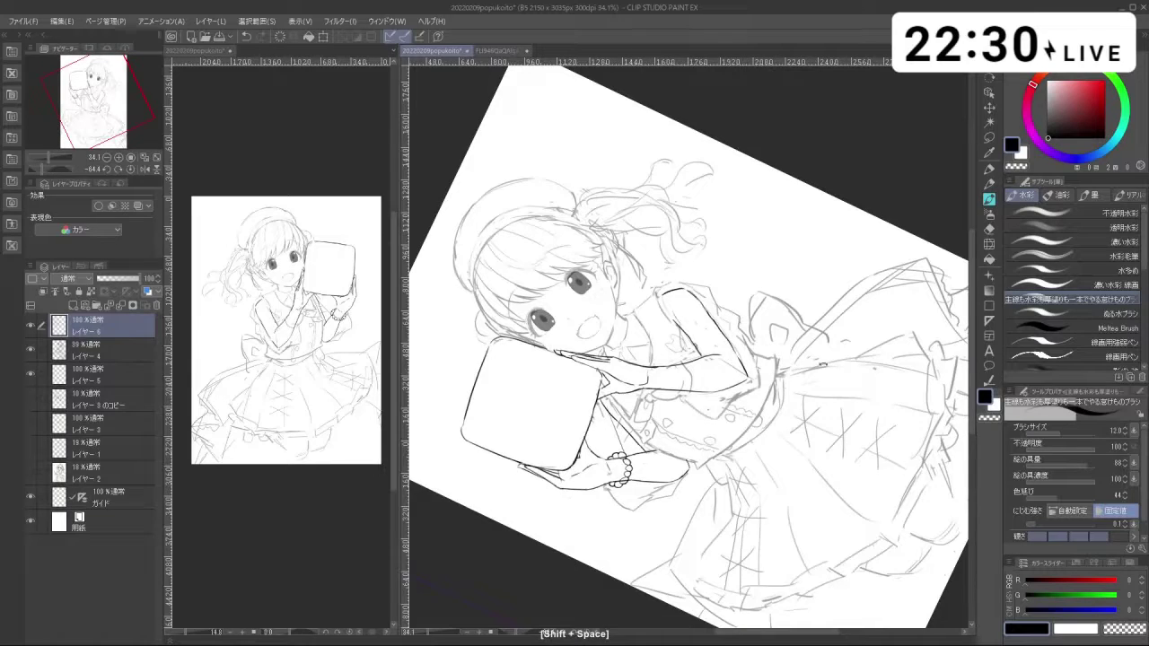
{"action": "left_click_drag", "start_coordinate": [811, 355], "coordinate": [741, 456]}
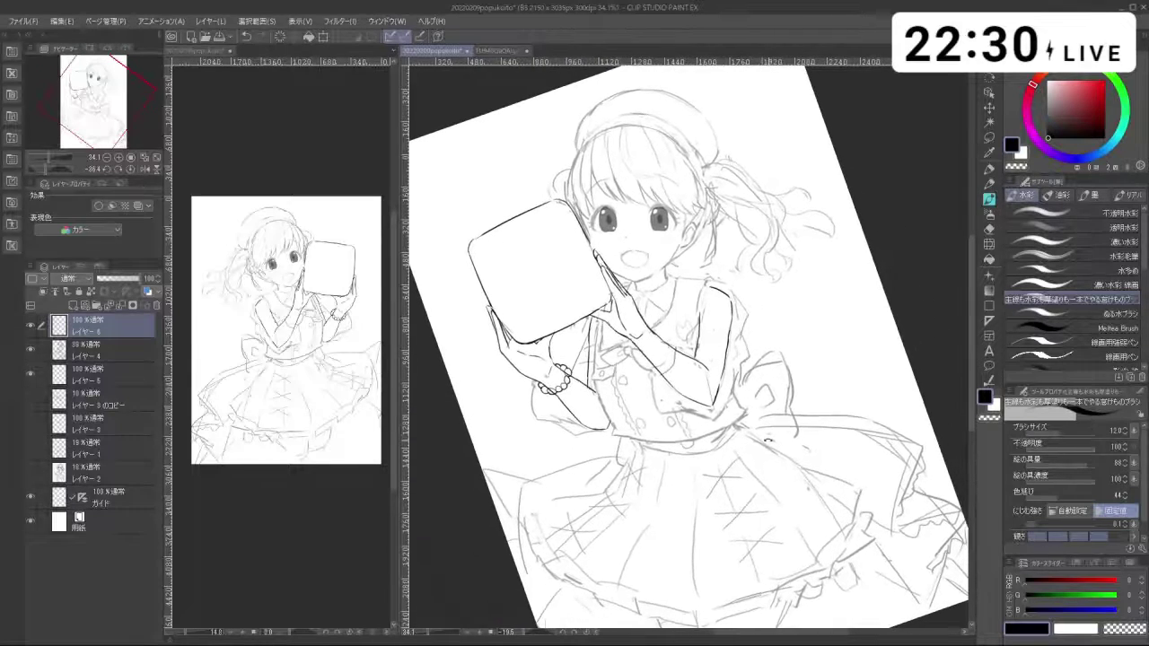
{"action": "left_click", "coordinate": [989, 136]}
{"action": "mouse_move", "coordinate": [724, 378]}
{"action": "left_mouse_down"}
{"action": "mouse_move", "coordinate": [720, 404]}
{"action": "mouse_move", "coordinate": [714, 364]}
{"action": "mouse_move", "coordinate": [699, 356]}
{"action": "mouse_move", "coordinate": [724, 277]}
{"action": "mouse_move", "coordinate": [744, 343]}
{"action": "left_mouse_up"}
{"action": "left_click", "coordinate": [740, 436]}
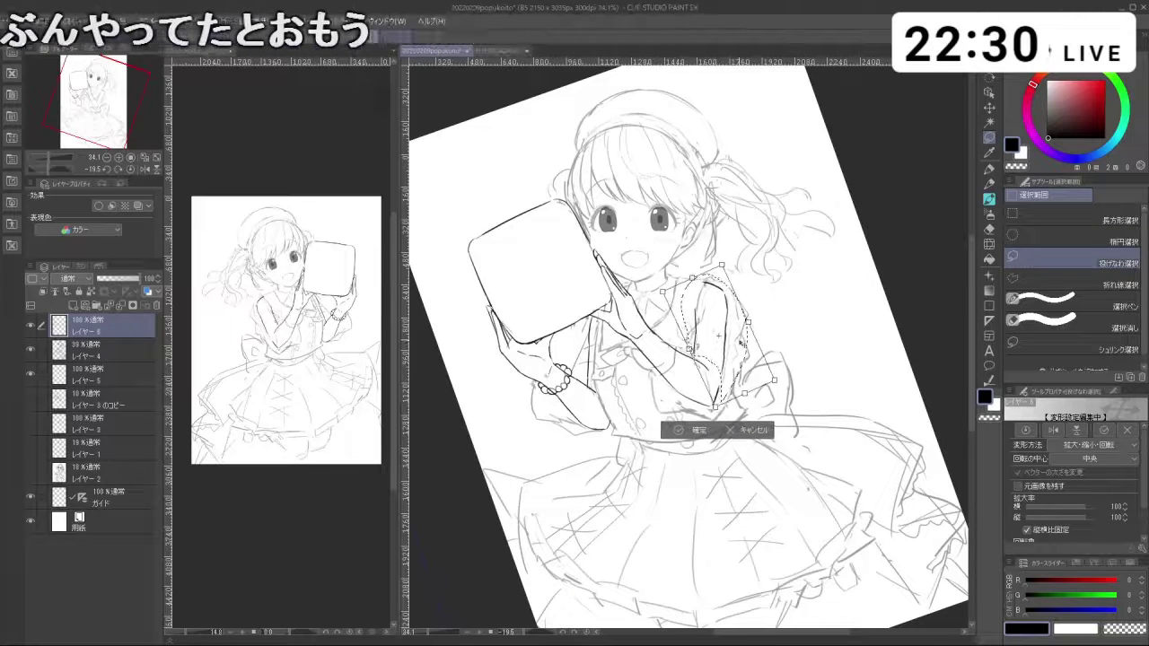
{"action": "left_click", "coordinate": [690, 432]}
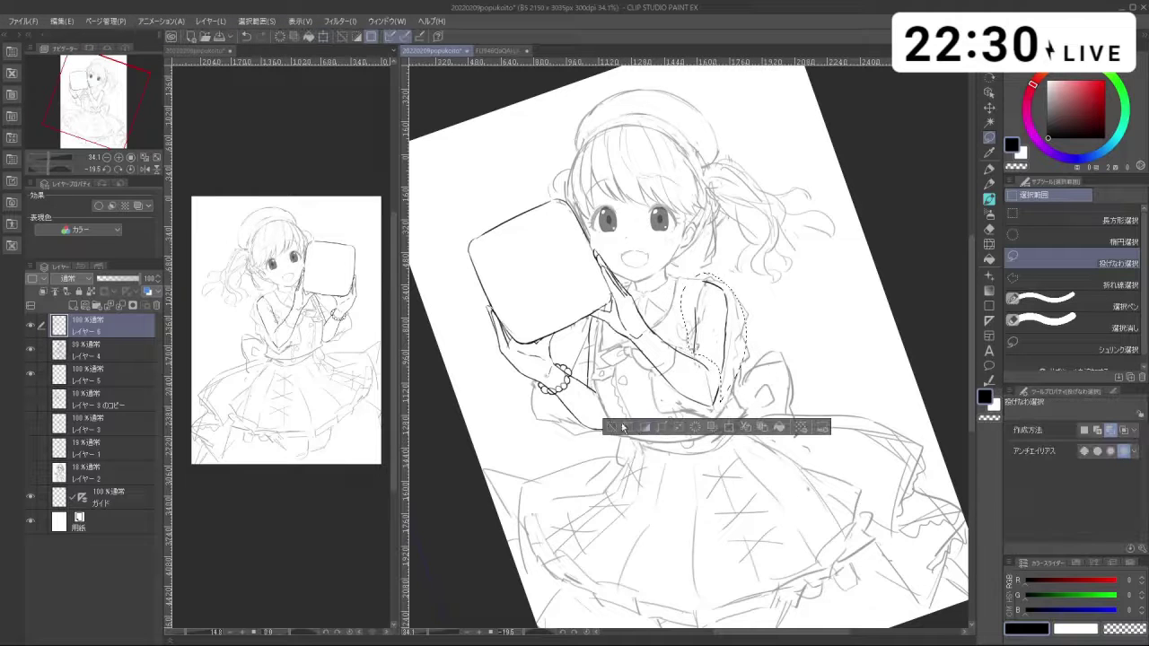
Step: Rework the inner line of the upper arm where it meets the bent forearm
{"action": "key", "text": "b"}
{"action": "key", "text": "ctrl+z"}
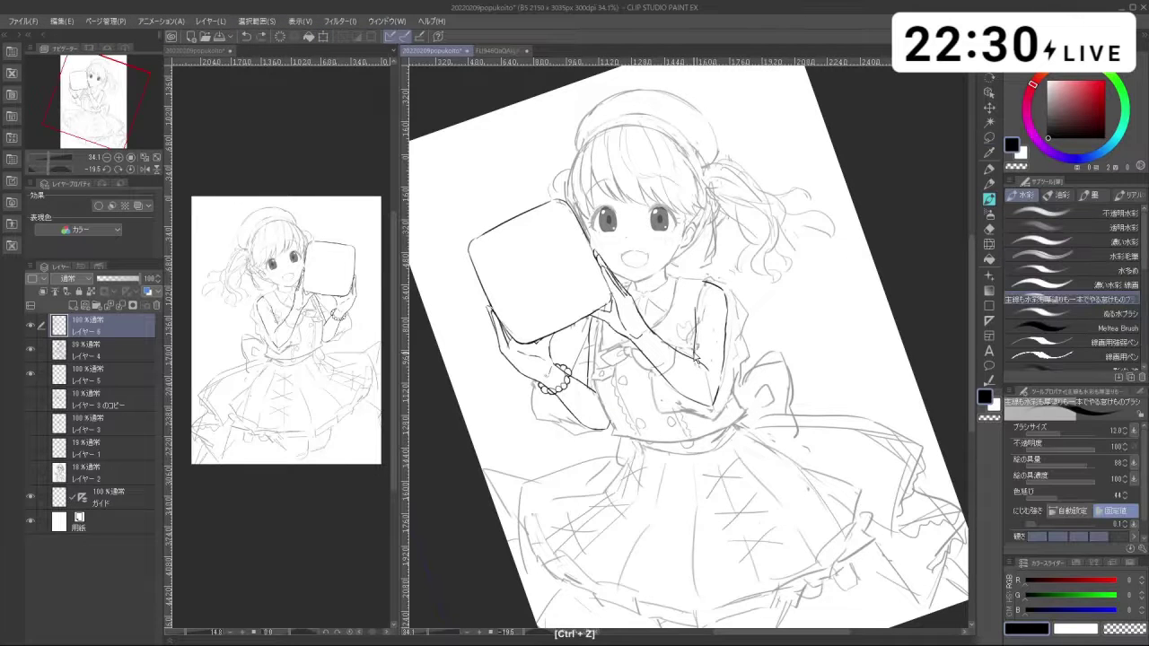
{"action": "key", "text": "ctrl+space"}
{"action": "mouse_move", "coordinate": [705, 358]}
{"action": "left_mouse_down"}
{"action": "mouse_move", "coordinate": [785, 358]}
{"action": "mouse_move", "coordinate": [727, 387]}
{"action": "left_mouse_up"}
{"action": "key", "text": "ctrl+z"}
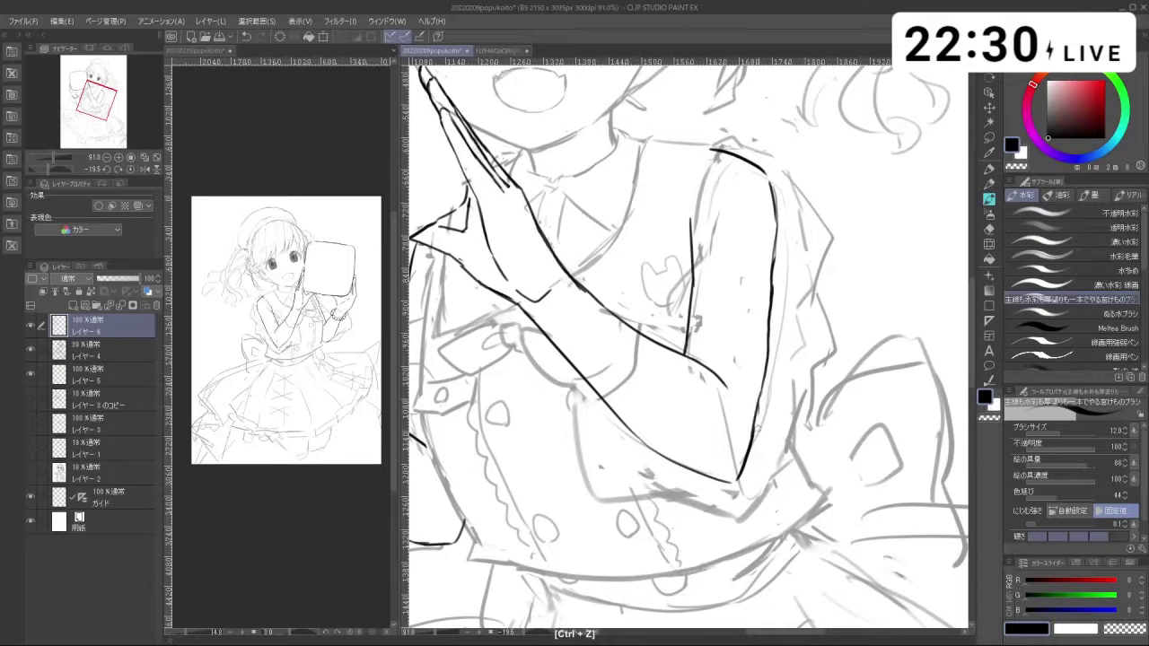
{"action": "key", "text": "ctrl+space"}
{"action": "left_click_drag", "start_coordinate": [763, 441], "coordinate": [718, 438]}
{"action": "key", "text": "space"}
{"action": "left_click_drag", "start_coordinate": [741, 346], "coordinate": [714, 296]}
{"action": "left_click_drag", "start_coordinate": [695, 360], "coordinate": [716, 427]}
{"action": "key", "text": "ctrl+space"}
{"action": "key", "text": "shift+space"}
{"action": "key", "text": "space"}
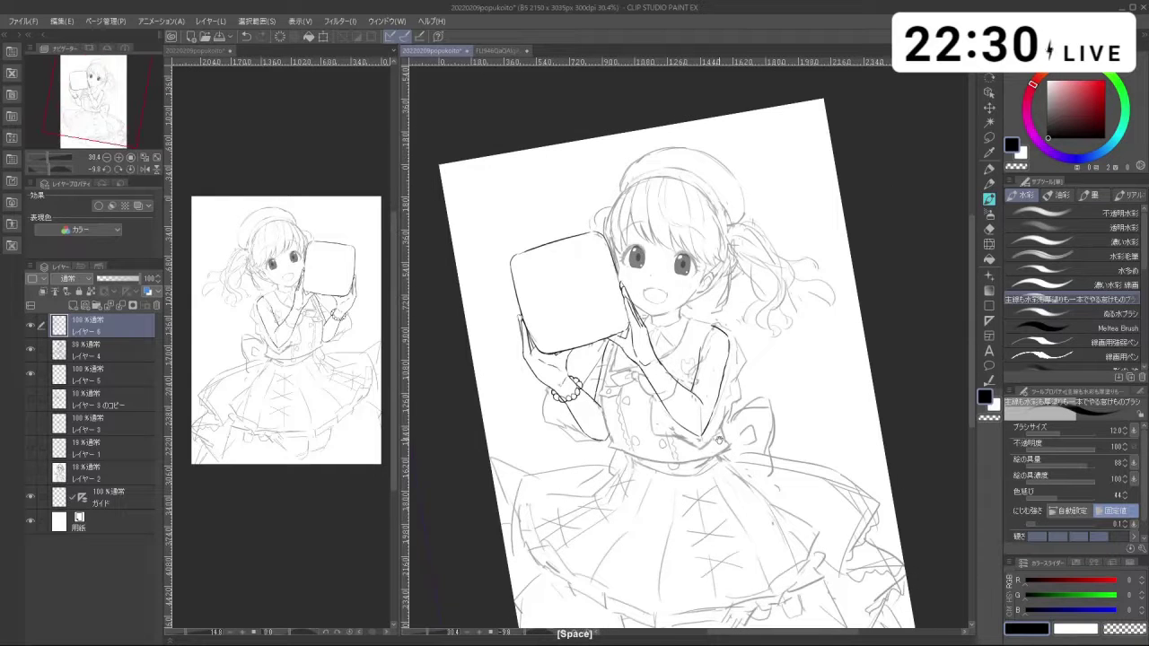
Step: Redraw the inner upper-arm line so it curves from the shoulder down to the forearm
{"action": "key", "text": "ctrl+space"}
{"action": "mouse_move", "coordinate": [713, 379]}
{"action": "left_mouse_down"}
{"action": "mouse_move", "coordinate": [759, 379]}
{"action": "mouse_move", "coordinate": [742, 379]}
{"action": "left_mouse_up"}
{"action": "key", "text": "ctrl+z"}
{"action": "mouse_move", "coordinate": [714, 307]}
{"action": "left_mouse_down"}
{"action": "mouse_move", "coordinate": [681, 394]}
{"action": "mouse_move", "coordinate": [654, 390]}
{"action": "left_mouse_up"}
{"action": "key", "text": "ctrl+z"}
{"action": "key", "text": "ctrl+z"}
{"action": "key", "text": "ctrl+z"}
{"action": "key", "text": "ctrl+z"}
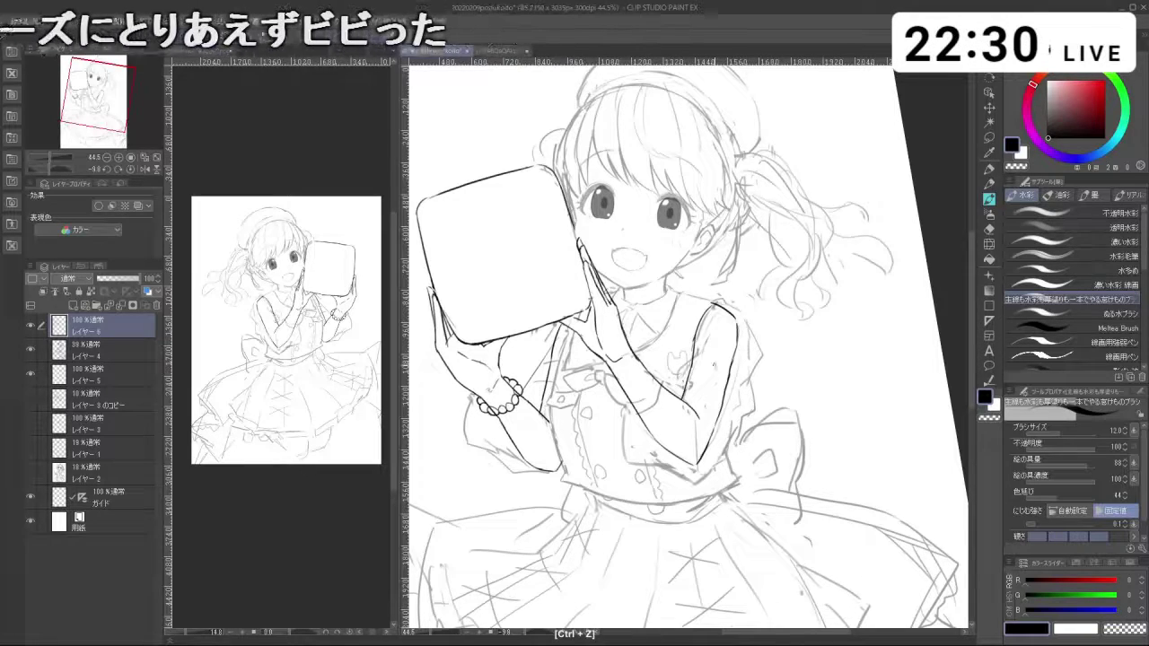
Step: Ink a curved cuff band around the wrist of the bent forearm held against the board
{"action": "key", "text": "shift+space"}
{"action": "key", "text": "ctrl+space"}
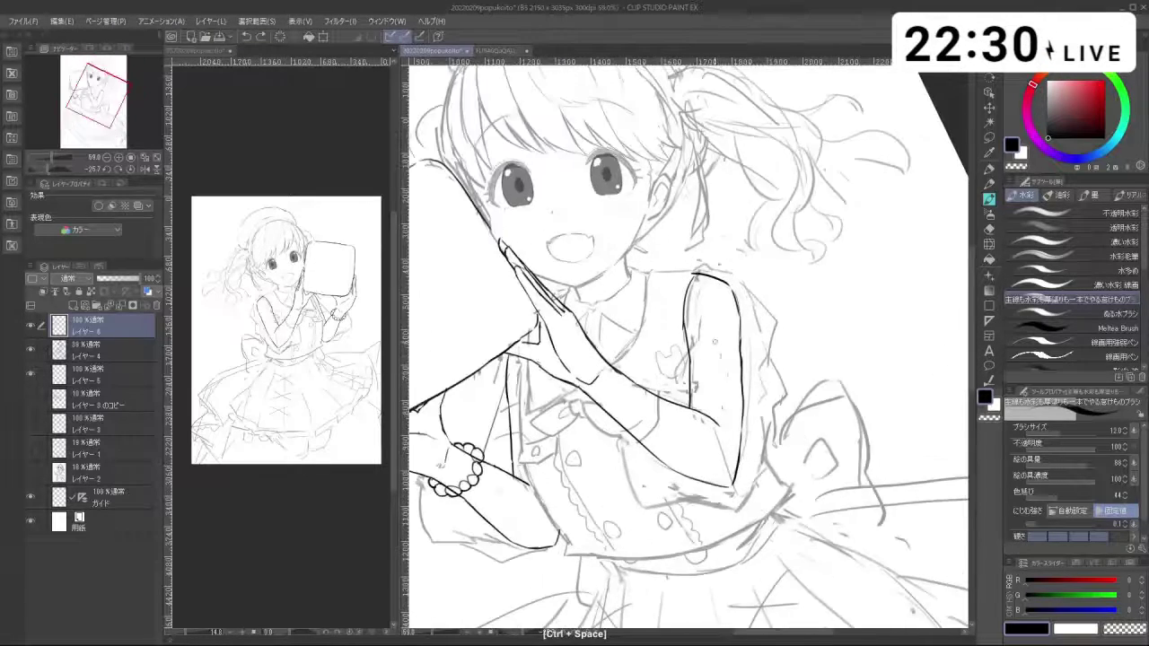
{"action": "key", "text": "ctrl+z"}
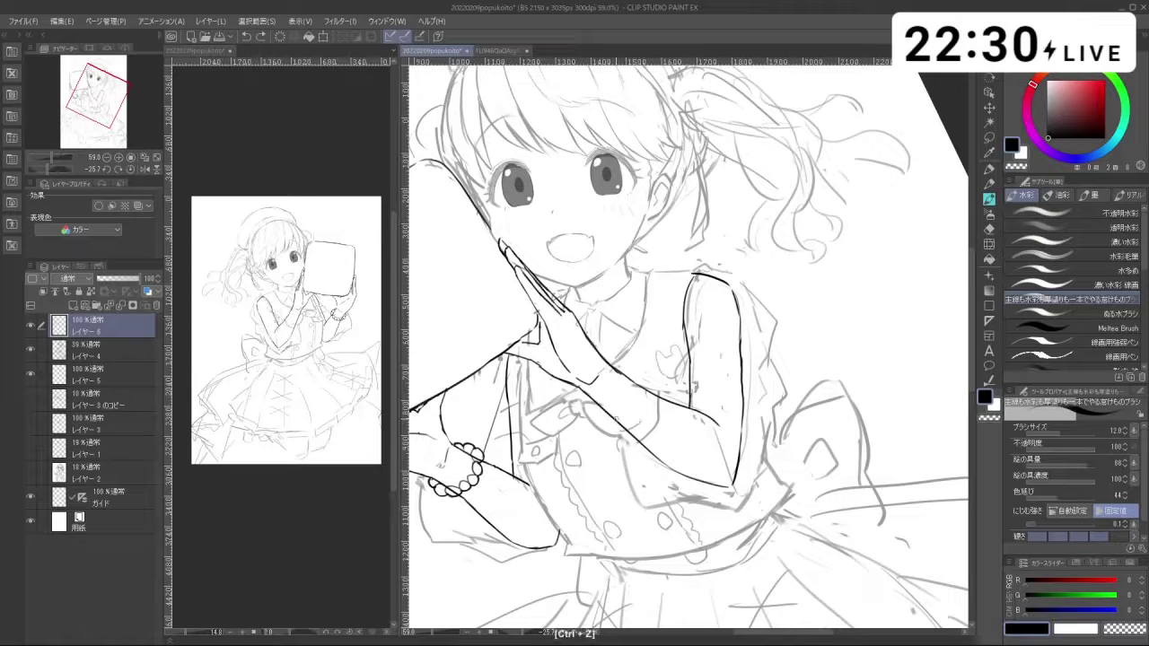
{"action": "mouse_move", "coordinate": [642, 387]}
{"action": "left_mouse_down"}
{"action": "mouse_move", "coordinate": [631, 418]}
{"action": "mouse_move", "coordinate": [645, 387]}
{"action": "mouse_move", "coordinate": [661, 393]}
{"action": "mouse_move", "coordinate": [647, 430]}
{"action": "left_mouse_up"}
{"action": "key", "text": "ctrl+z"}
{"action": "key", "text": "ctrl+z"}
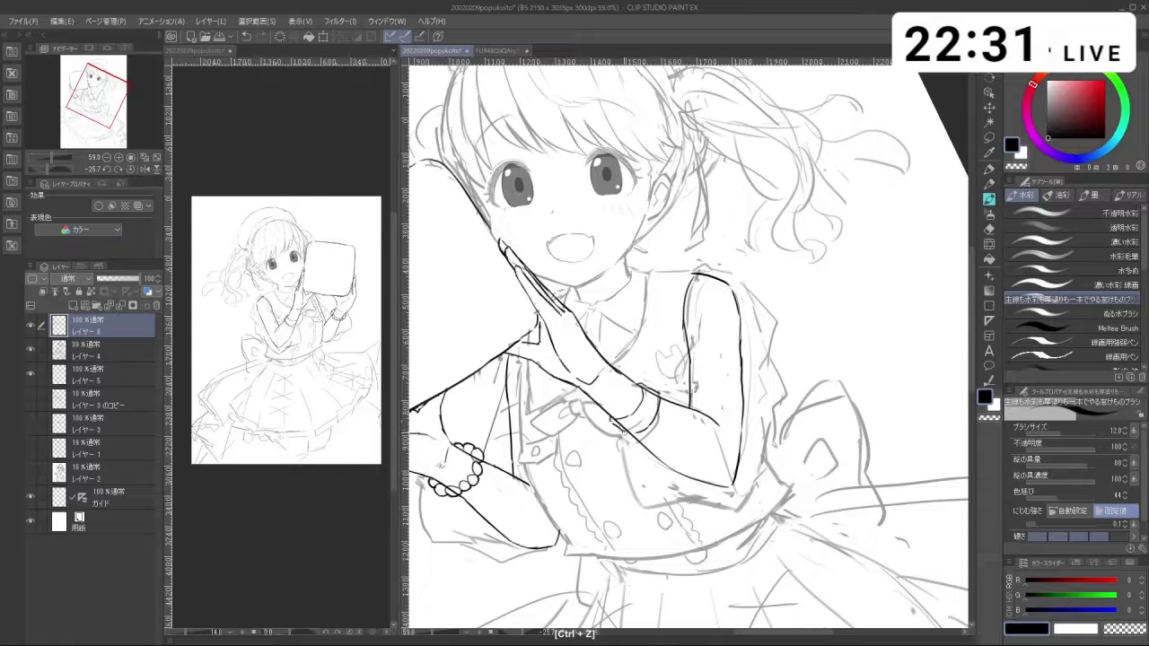
Step: Erase the stray line ends around the new cuff on the bent forearm
{"action": "key", "text": "c"}
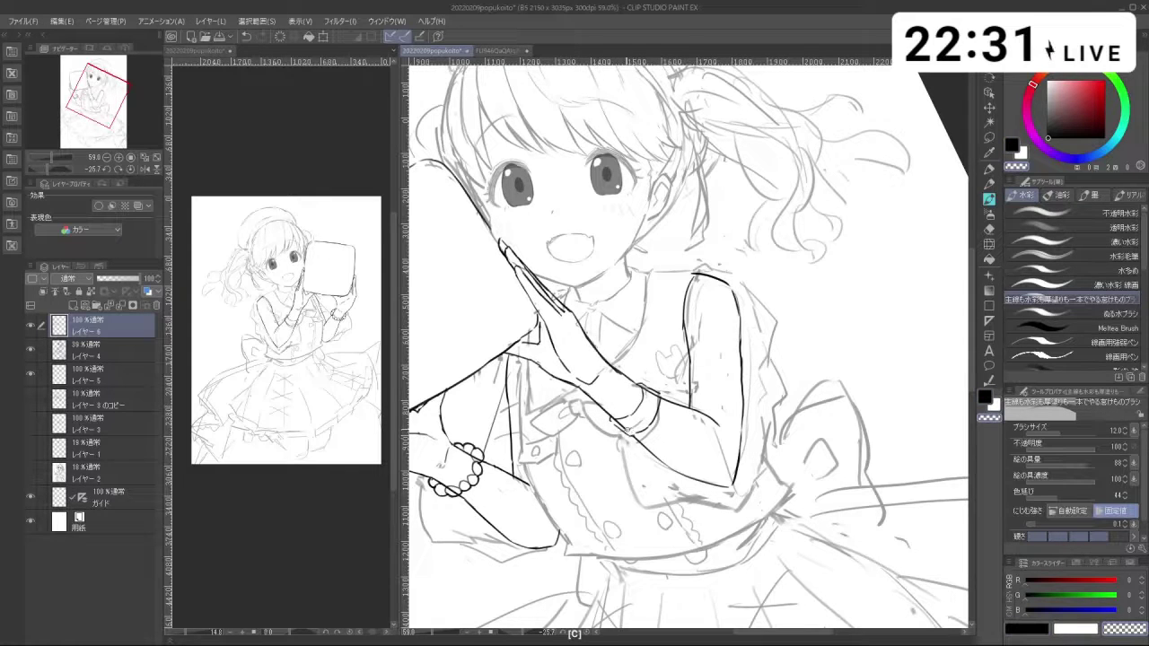
{"action": "mouse_move", "coordinate": [630, 432]}
{"action": "left_mouse_down"}
{"action": "mouse_move", "coordinate": [619, 426]}
{"action": "mouse_move", "coordinate": [656, 398]}
{"action": "left_mouse_up"}
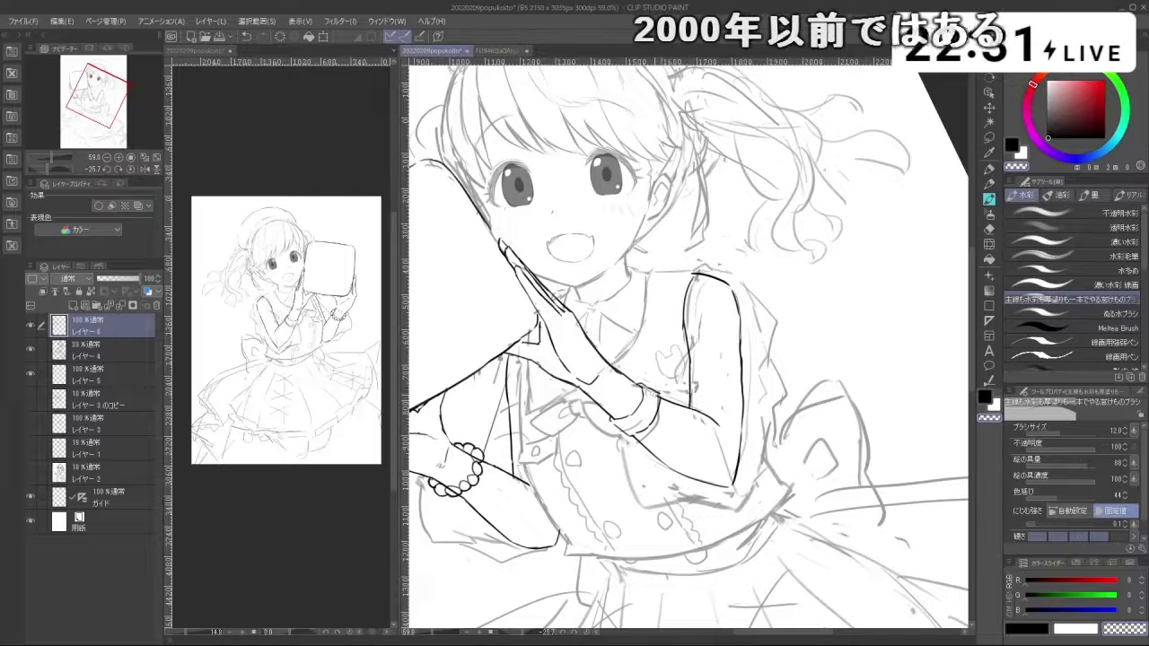
{"action": "key", "text": "c"}
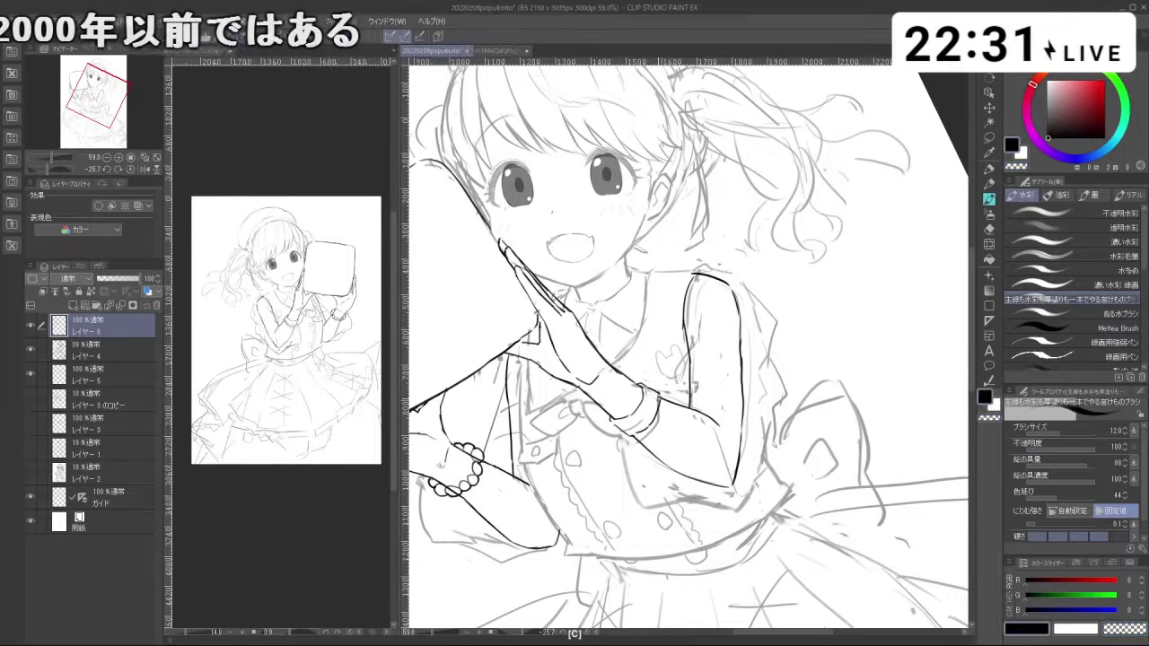
{"action": "key", "text": "ctrl+z"}
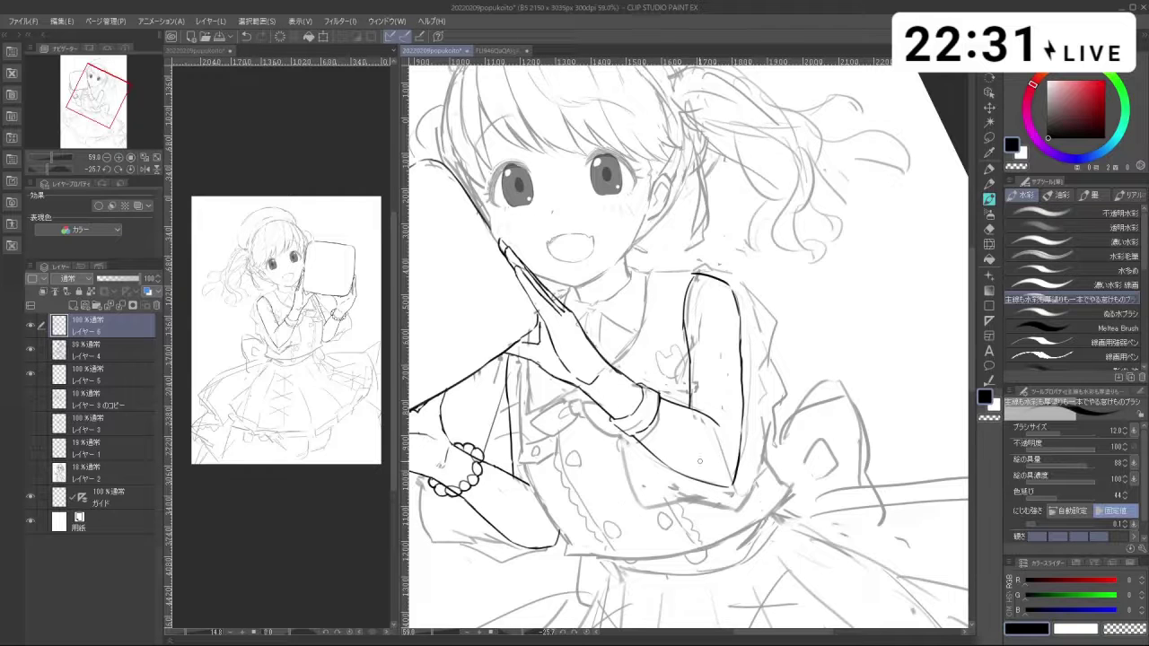
Step: Trim and retouch the junction where the cuff's lower edge meets the underside of the bent forearm
{"action": "mouse_move", "coordinate": [674, 433]}
{"action": "left_mouse_down"}
{"action": "mouse_move", "coordinate": [699, 433]}
{"action": "mouse_move", "coordinate": [628, 427]}
{"action": "mouse_move", "coordinate": [594, 404]}
{"action": "mouse_move", "coordinate": [627, 393]}
{"action": "mouse_move", "coordinate": [644, 364]}
{"action": "mouse_move", "coordinate": [590, 404]}
{"action": "left_mouse_up"}
{"action": "key", "text": "c"}
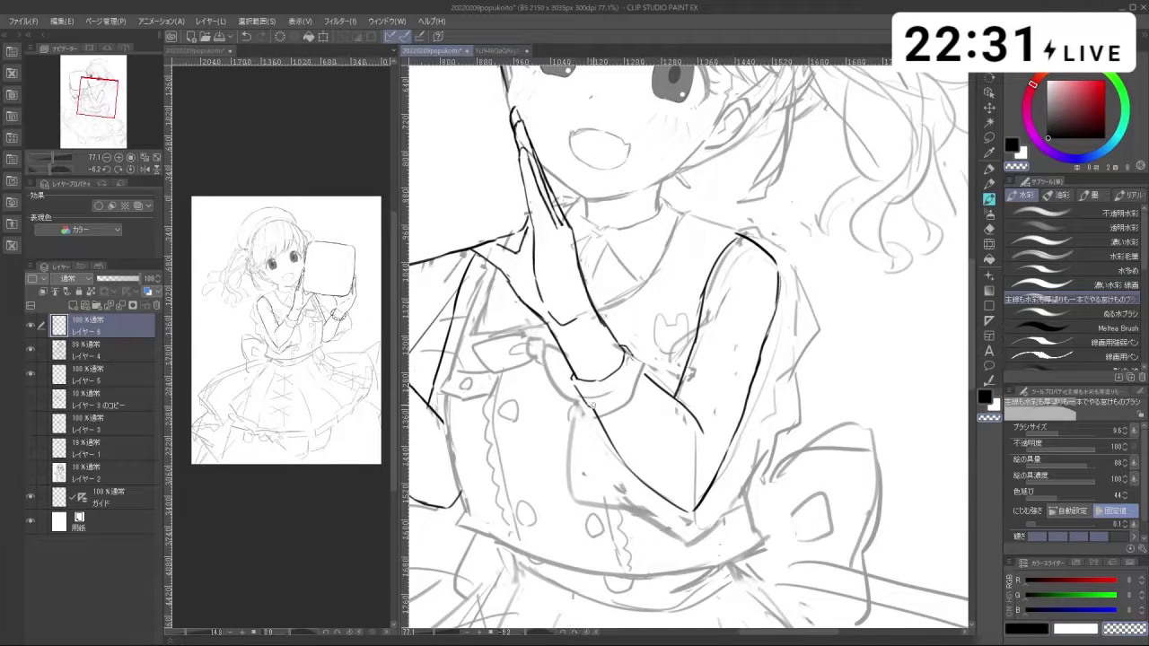
{"action": "key", "text": "c"}
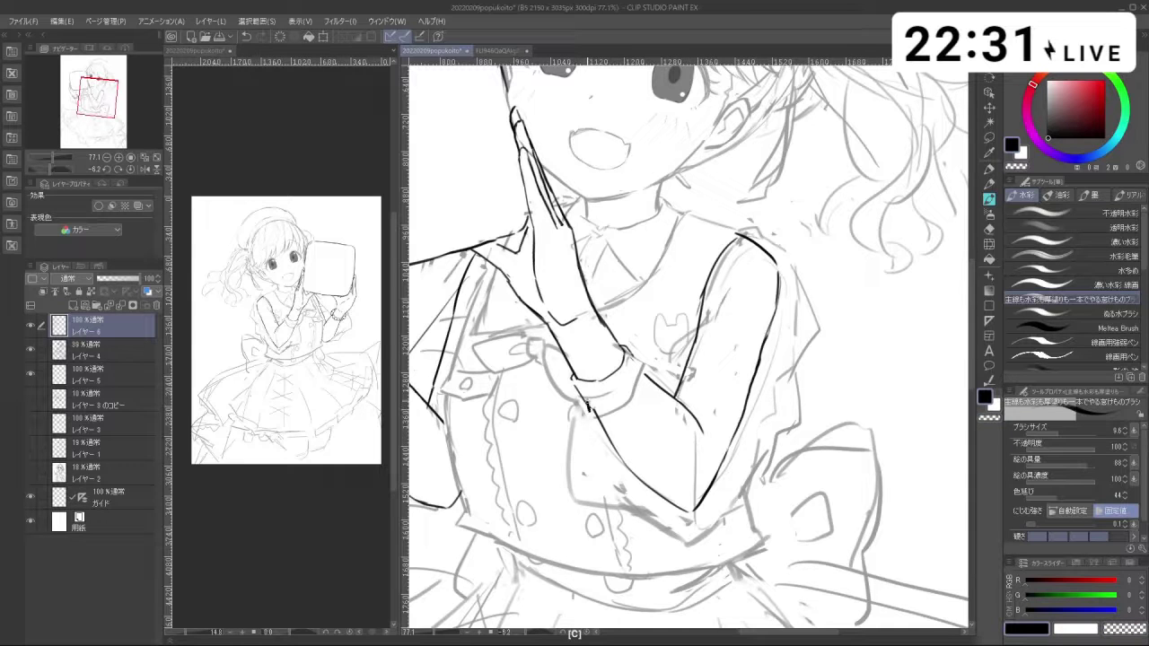
{"action": "key", "text": "c"}
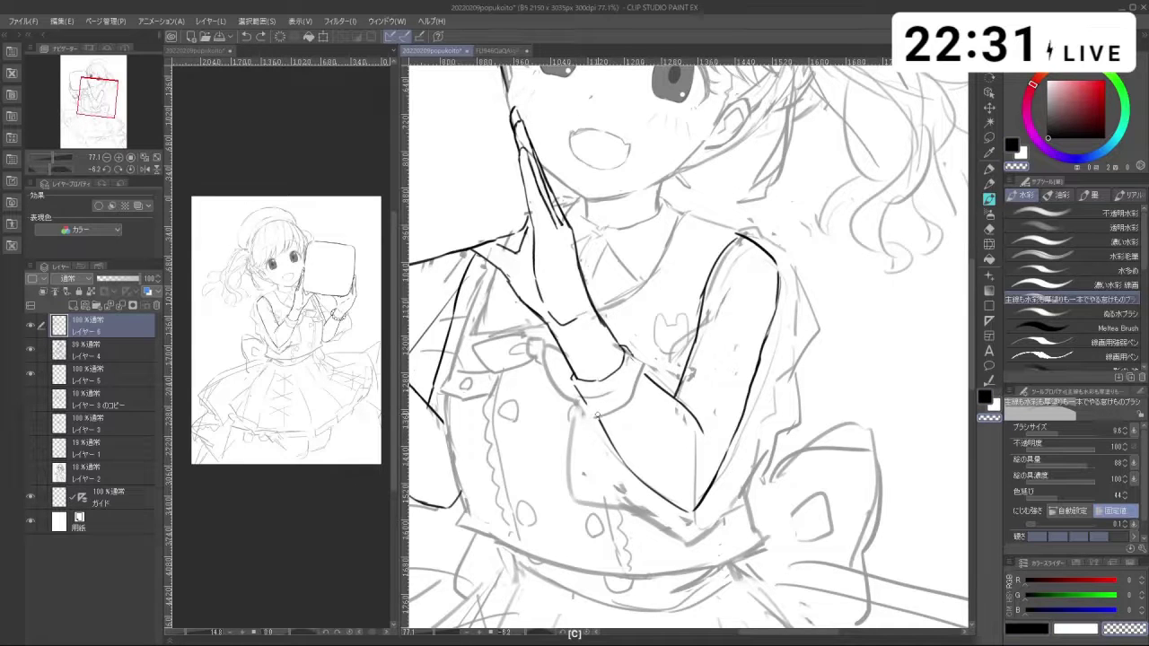
{"action": "key", "text": "c"}
{"action": "key", "text": "ctrl+z"}
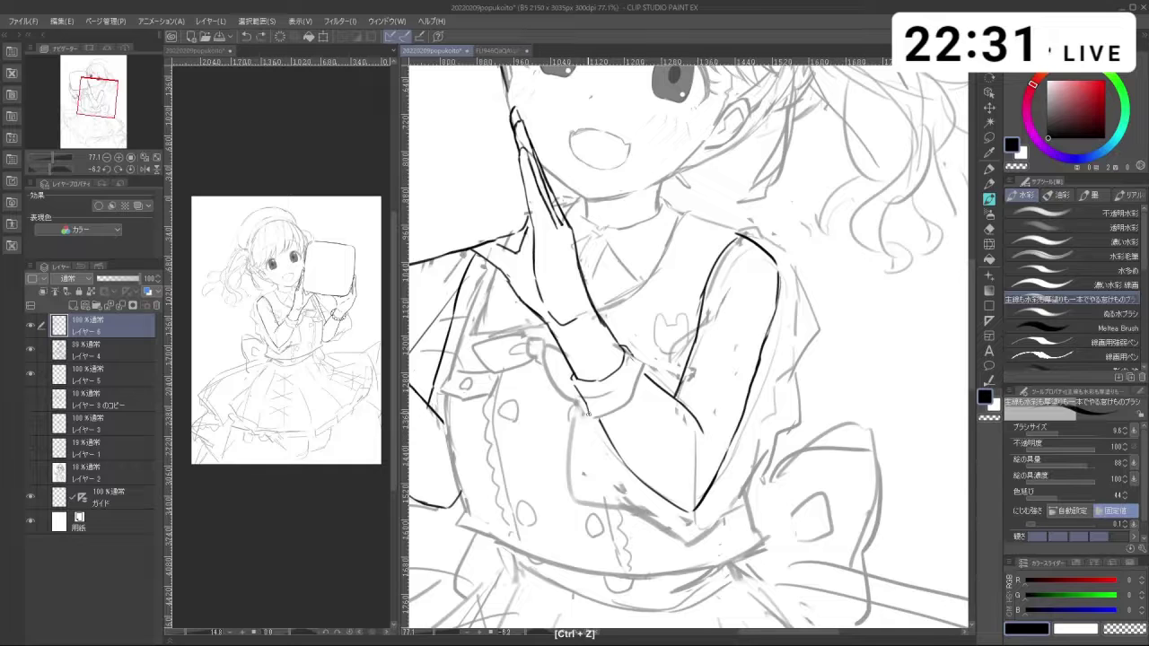
{"action": "key", "text": "c"}
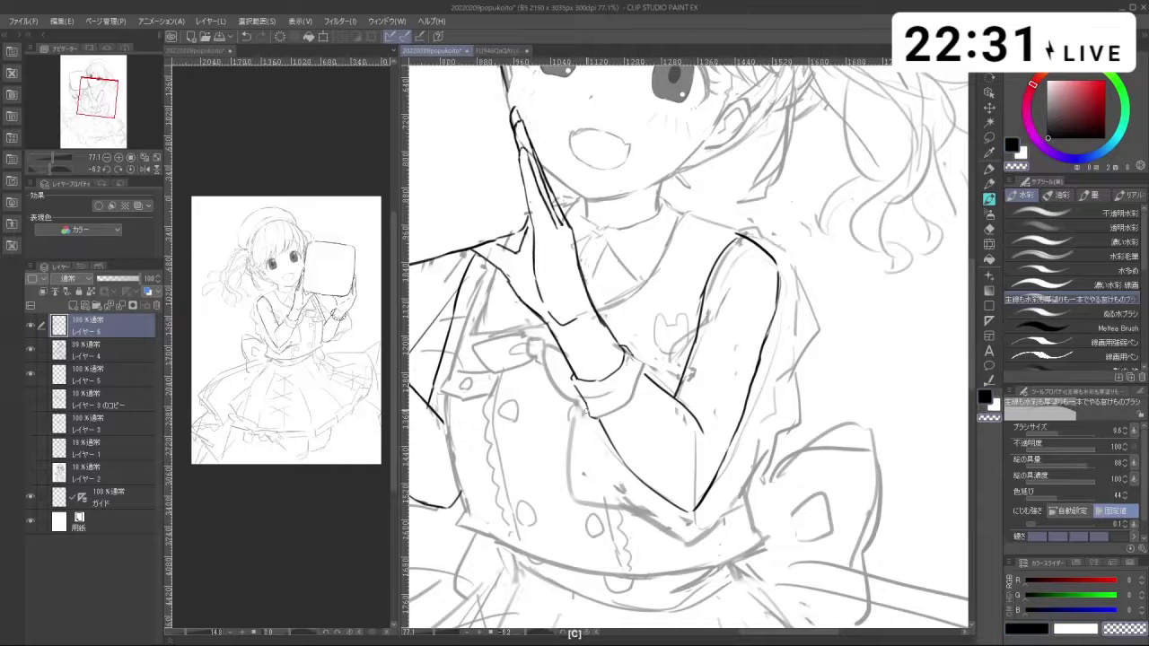
{"action": "key", "text": "c"}
{"action": "key", "text": "ctrl+z"}
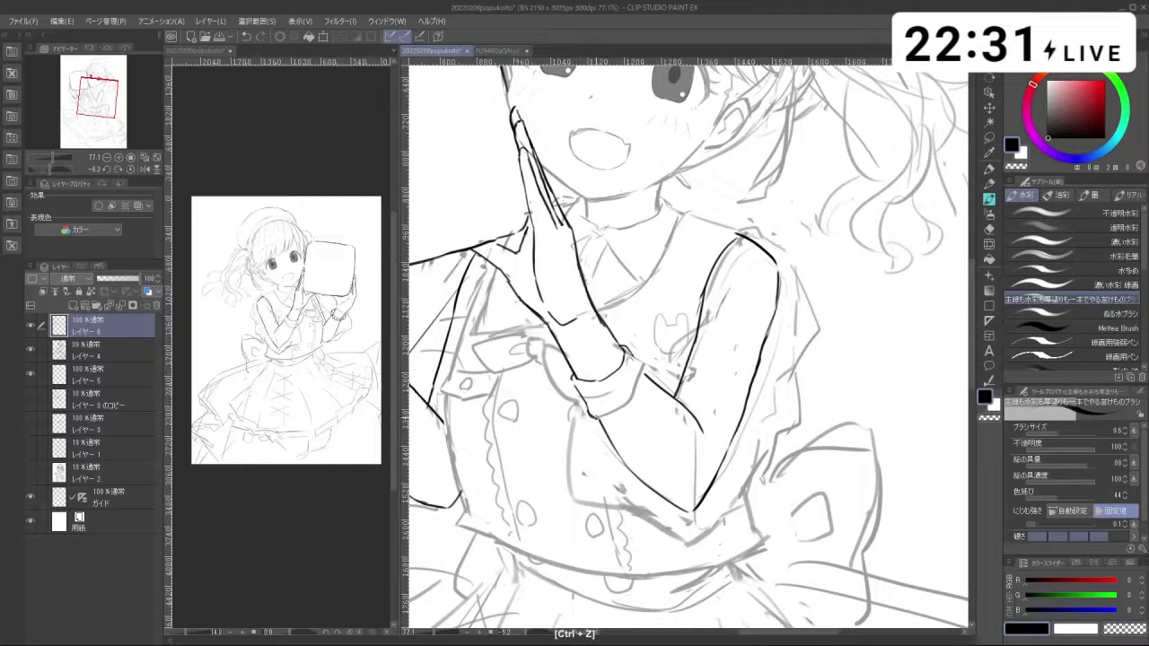
Step: Refine the cuff's elbow-side rim and clean up its ends against the bent forearm's outlines
{"action": "mouse_move", "coordinate": [603, 416]}
{"action": "left_mouse_down"}
{"action": "mouse_move", "coordinate": [630, 404]}
{"action": "mouse_move", "coordinate": [621, 413]}
{"action": "left_mouse_up"}
{"action": "key", "text": "ctrl+z"}
{"action": "mouse_move", "coordinate": [718, 325]}
{"action": "left_mouse_down"}
{"action": "mouse_move", "coordinate": [696, 312]}
{"action": "mouse_move", "coordinate": [657, 335]}
{"action": "mouse_move", "coordinate": [670, 373]}
{"action": "mouse_move", "coordinate": [706, 320]}
{"action": "mouse_move", "coordinate": [720, 335]}
{"action": "left_mouse_up"}
{"action": "key", "text": "c"}
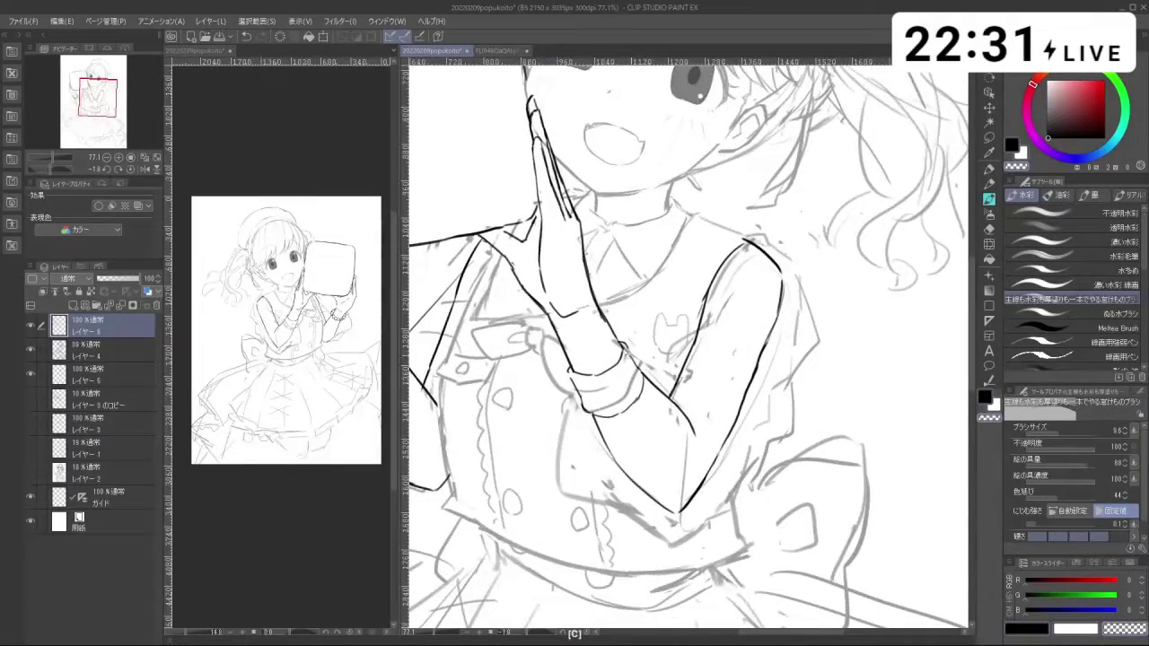
{"action": "left_click_drag", "start_coordinate": [627, 352], "coordinate": [637, 366]}
{"action": "key", "text": "c"}
{"action": "key", "text": "ctrl+z"}
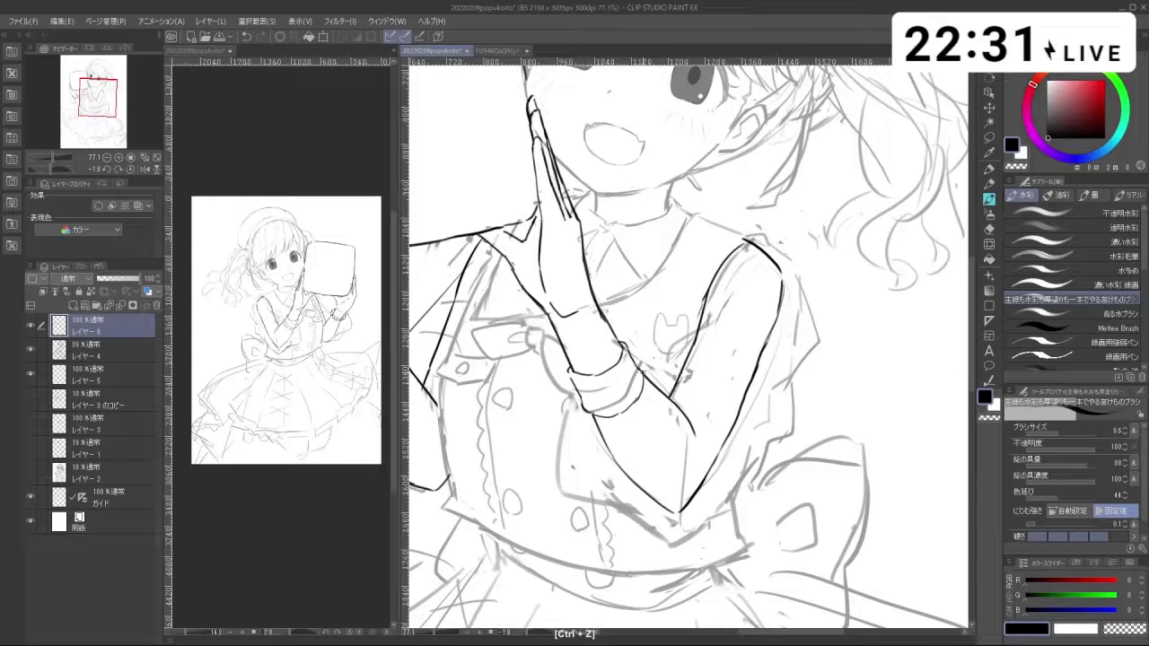
{"action": "key", "text": "c"}
{"action": "key", "text": "c"}
{"action": "key", "text": "shift+space"}
{"action": "left_click_drag", "start_coordinate": [621, 453], "coordinate": [632, 459]}
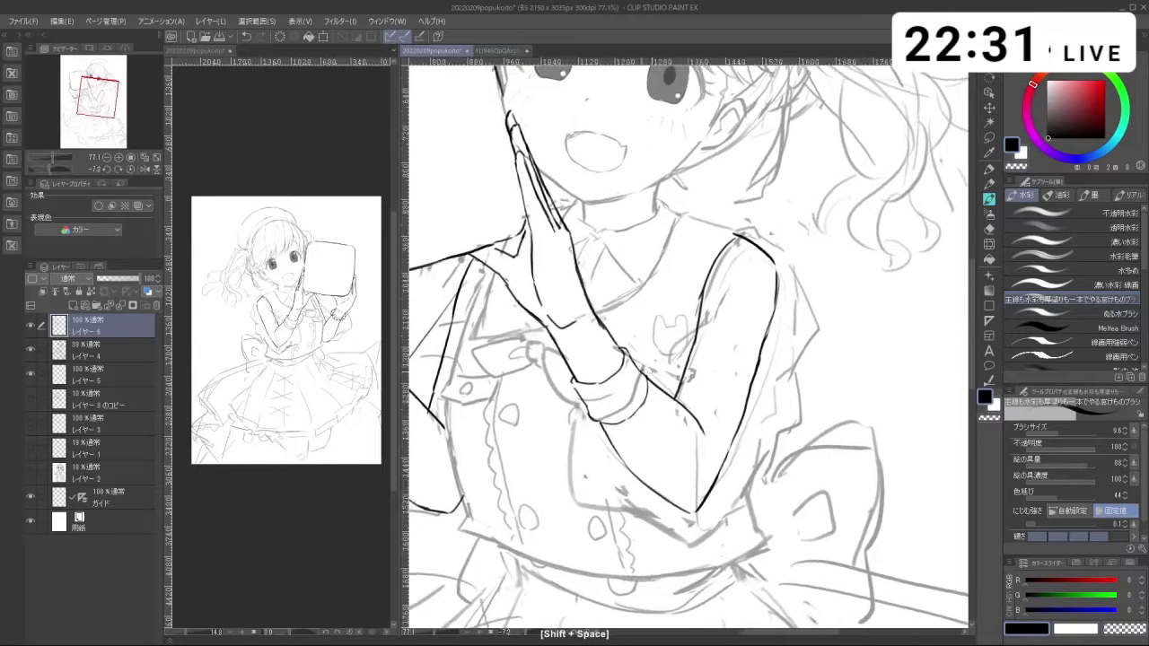
Step: Ink the bunched sleeve bulge above the cuff and the short fold lines in the crook of the elbow
{"action": "key", "text": "ctrl+z"}
{"action": "mouse_move", "coordinate": [635, 370]}
{"action": "left_mouse_down"}
{"action": "mouse_move", "coordinate": [654, 368]}
{"action": "mouse_move", "coordinate": [669, 385]}
{"action": "left_mouse_up"}
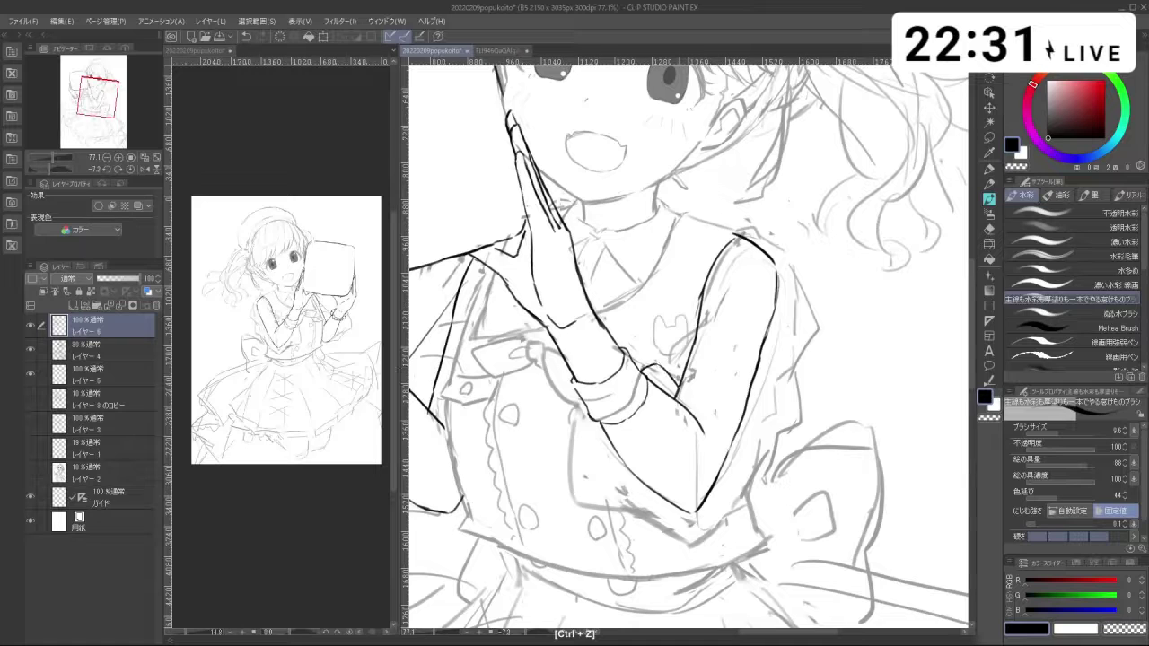
{"action": "key", "text": "ctrl+z"}
{"action": "mouse_move", "coordinate": [639, 364]}
{"action": "left_mouse_down"}
{"action": "mouse_move", "coordinate": [696, 413]}
{"action": "mouse_move", "coordinate": [683, 388]}
{"action": "mouse_move", "coordinate": [715, 404]}
{"action": "mouse_move", "coordinate": [772, 339]}
{"action": "mouse_move", "coordinate": [744, 409]}
{"action": "mouse_move", "coordinate": [723, 422]}
{"action": "left_mouse_up"}
{"action": "key", "text": "ctrl+z"}
{"action": "key", "text": "c"}
{"action": "key", "text": "ctrl+z"}
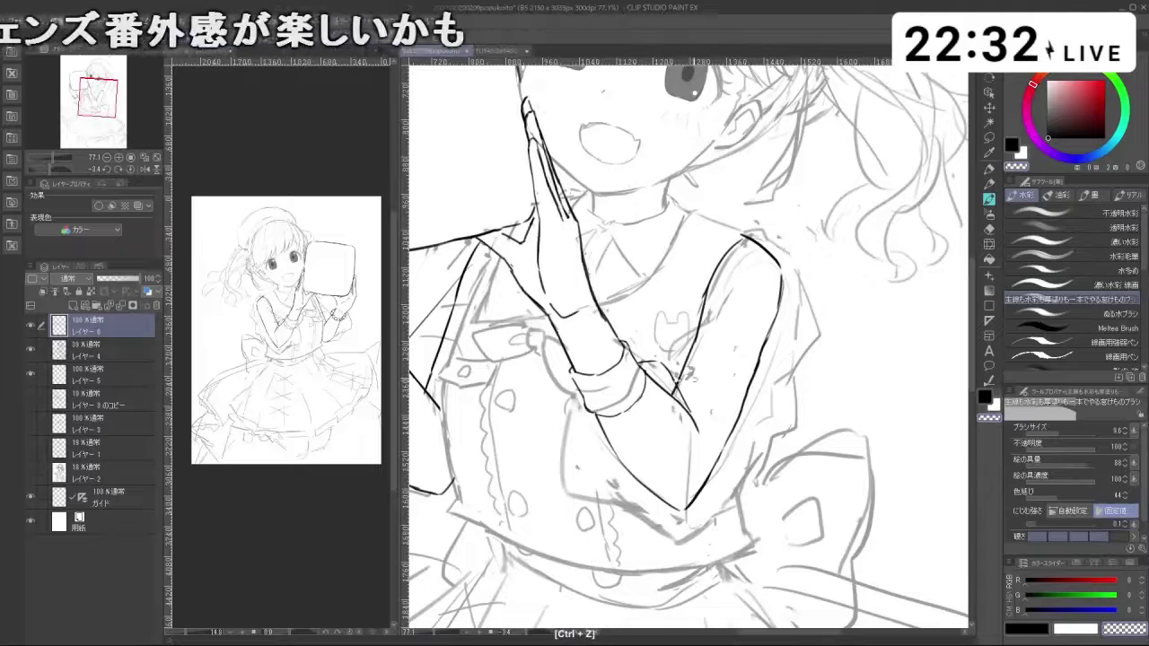
{"action": "mouse_move", "coordinate": [675, 384]}
{"action": "left_mouse_down"}
{"action": "mouse_move", "coordinate": [718, 375]}
{"action": "mouse_move", "coordinate": [722, 386]}
{"action": "left_mouse_up"}
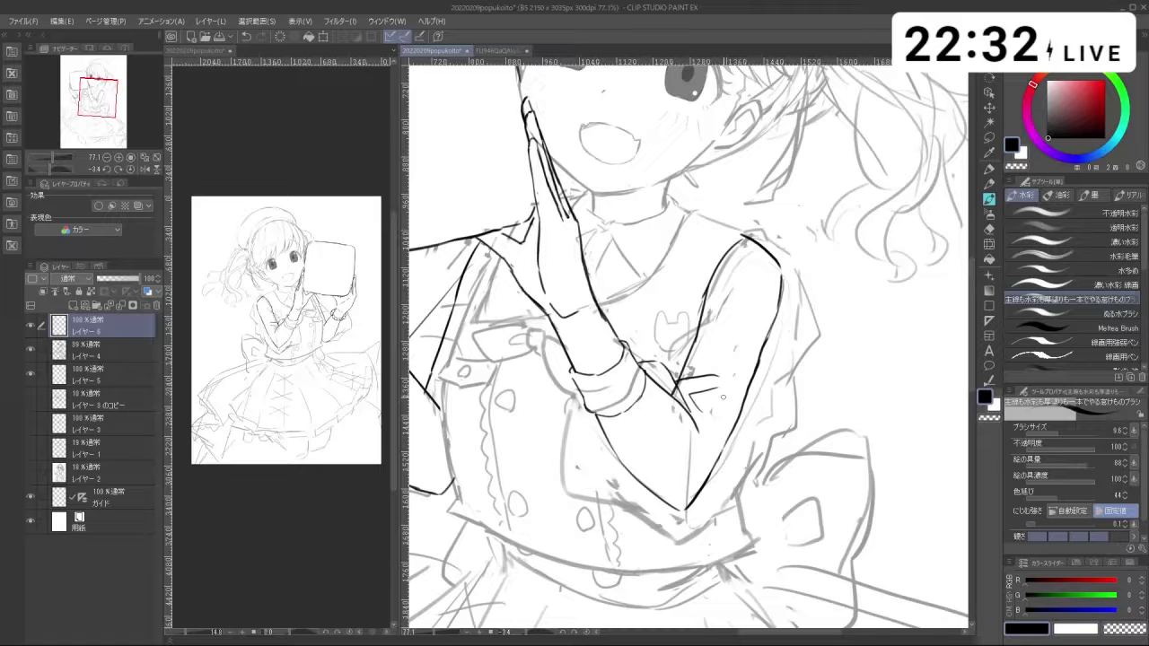
{"action": "key", "text": "ctrl+z"}
Step: Try inking a loose sleeve hanging from the cuff to a point below the elbow, and undo the strokes
{"action": "mouse_move", "coordinate": [583, 398]}
{"action": "left_mouse_down"}
{"action": "mouse_move", "coordinate": [570, 487]}
{"action": "mouse_move", "coordinate": [629, 501]}
{"action": "mouse_move", "coordinate": [570, 448]}
{"action": "mouse_move", "coordinate": [570, 486]}
{"action": "left_mouse_up"}
{"action": "key", "text": "ctrl+z"}
{"action": "key", "text": "ctrl+z"}
{"action": "left_click_drag", "start_coordinate": [570, 486], "coordinate": [608, 501]}
{"action": "key", "text": "ctrl+z"}
{"action": "mouse_move", "coordinate": [586, 399]}
{"action": "left_mouse_down"}
{"action": "mouse_move", "coordinate": [570, 470]}
{"action": "mouse_move", "coordinate": [678, 544]}
{"action": "mouse_move", "coordinate": [697, 530]}
{"action": "left_mouse_up"}
{"action": "key", "text": "ctrl+z"}
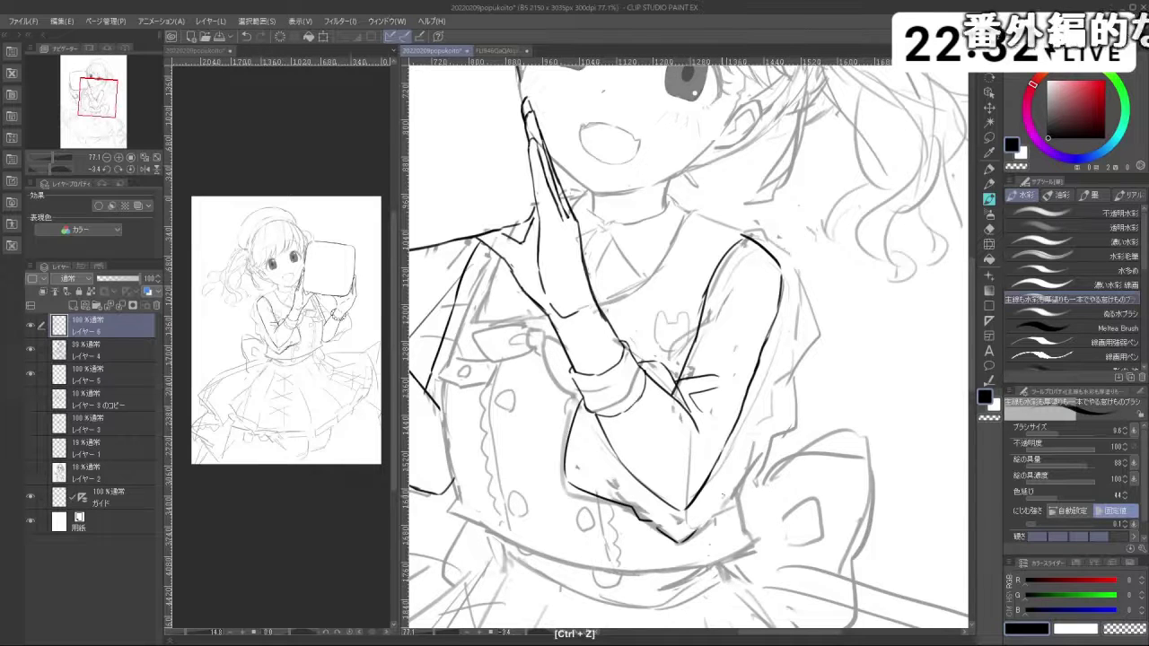
{"action": "key", "text": "ctrl+z"}
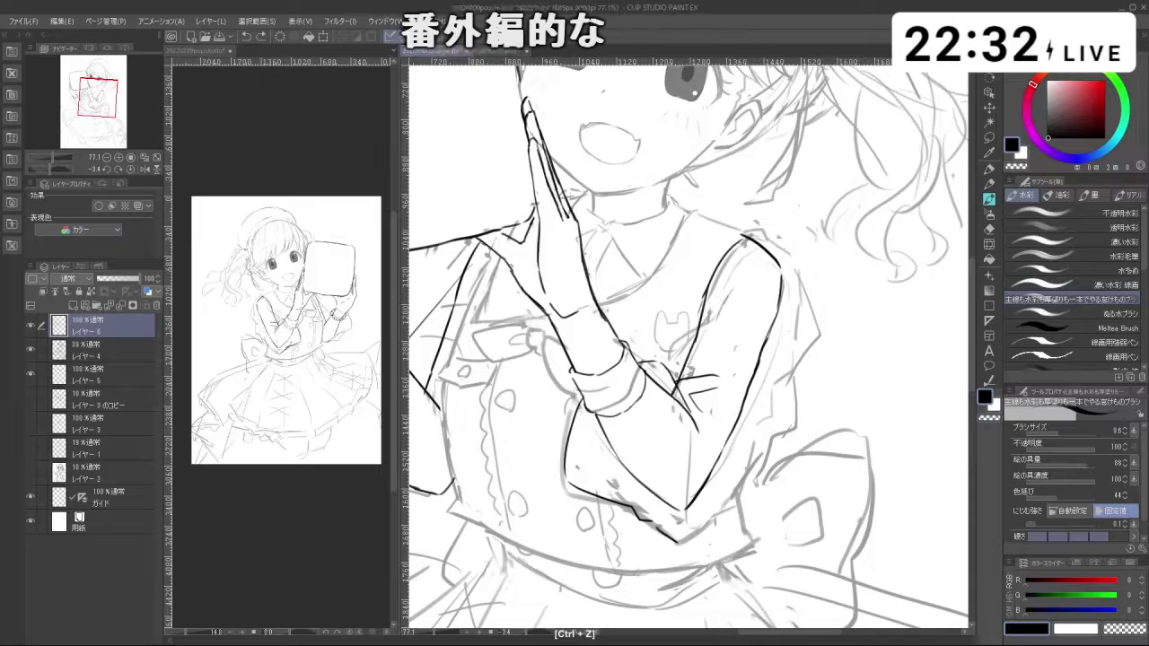
{"action": "key", "text": "ctrl+z"}
{"action": "key", "text": "ctrl+z"}
{"action": "key", "text": "ctrl+z"}
{"action": "key", "text": "ctrl+z"}
Step: Ink the loose sleeve outline from the cuff down and along beneath the bent forearm to the elbow
{"action": "left_click_drag", "start_coordinate": [583, 393], "coordinate": [569, 448]}
{"action": "key", "text": "ctrl+z"}
{"action": "left_click_drag", "start_coordinate": [581, 403], "coordinate": [571, 474]}
{"action": "mouse_move", "coordinate": [573, 474]}
{"action": "left_mouse_down"}
{"action": "mouse_move", "coordinate": [624, 485]}
{"action": "mouse_move", "coordinate": [681, 520]}
{"action": "mouse_move", "coordinate": [729, 492]}
{"action": "left_mouse_up"}
{"action": "key", "text": "ctrl+z"}
Step: Ink the sleeve's outer outline from the shoulder down the upper arm to the elbow, with a small fold
{"action": "mouse_move", "coordinate": [740, 241]}
{"action": "left_mouse_down"}
{"action": "mouse_move", "coordinate": [767, 233]}
{"action": "mouse_move", "coordinate": [803, 307]}
{"action": "left_mouse_up"}
{"action": "key", "text": "ctrl+z"}
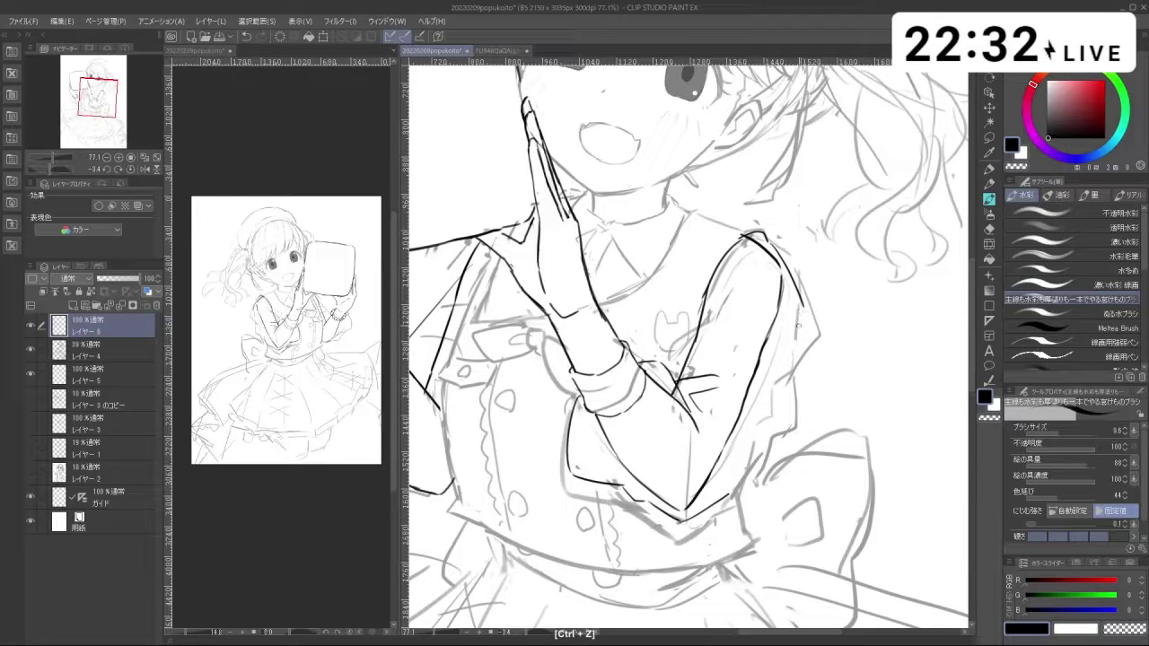
{"action": "key", "text": "ctrl+z"}
{"action": "mouse_move", "coordinate": [769, 242]}
{"action": "left_mouse_down"}
{"action": "mouse_move", "coordinate": [796, 284]}
{"action": "mouse_move", "coordinate": [789, 268]}
{"action": "mouse_move", "coordinate": [779, 360]}
{"action": "left_mouse_up"}
{"action": "key", "text": "ctrl+z"}
{"action": "key", "text": "ctrl+z"}
{"action": "mouse_move", "coordinate": [797, 299]}
{"action": "left_mouse_down"}
{"action": "mouse_move", "coordinate": [770, 416]}
{"action": "mouse_move", "coordinate": [737, 485]}
{"action": "left_mouse_up"}
{"action": "key", "text": "ctrl+z"}
{"action": "left_click_drag", "start_coordinate": [756, 429], "coordinate": [732, 495]}
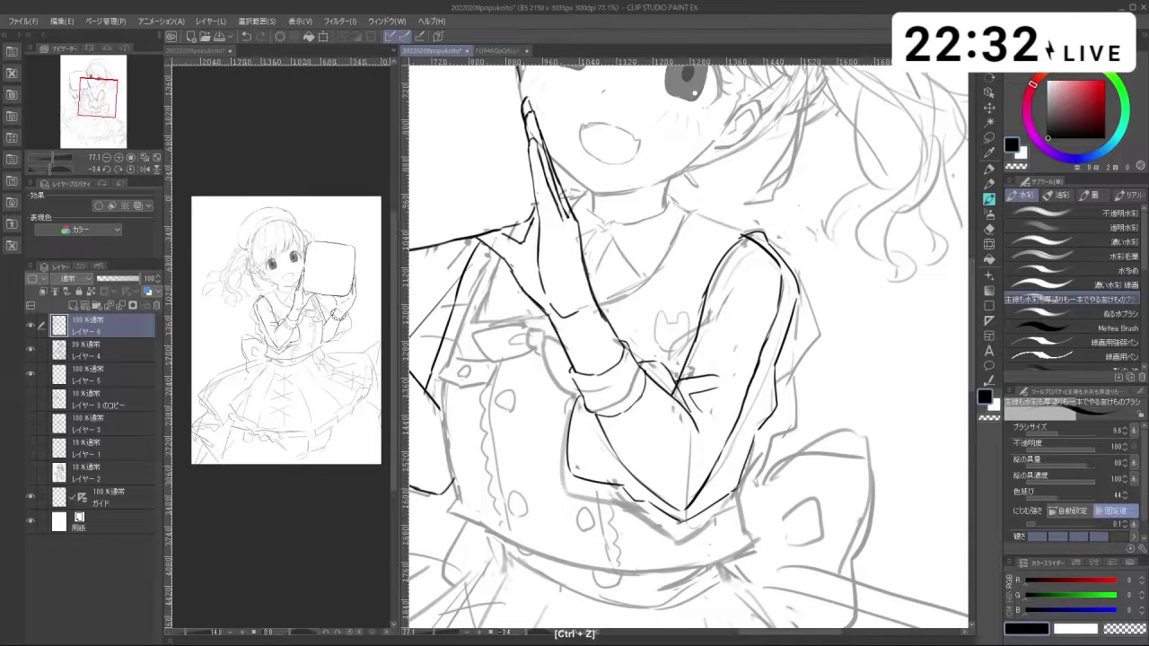
{"action": "left_click_drag", "start_coordinate": [757, 432], "coordinate": [752, 389]}
Step: Ink the jagged sleeve edge behind the other forearm, just below the board's lower edge
{"action": "key", "text": "shift+space"}
{"action": "mouse_move", "coordinate": [641, 513]}
{"action": "left_mouse_down"}
{"action": "mouse_move", "coordinate": [814, 424]}
{"action": "mouse_move", "coordinate": [772, 513]}
{"action": "mouse_move", "coordinate": [640, 516]}
{"action": "mouse_move", "coordinate": [600, 498]}
{"action": "mouse_move", "coordinate": [640, 515]}
{"action": "left_mouse_up"}
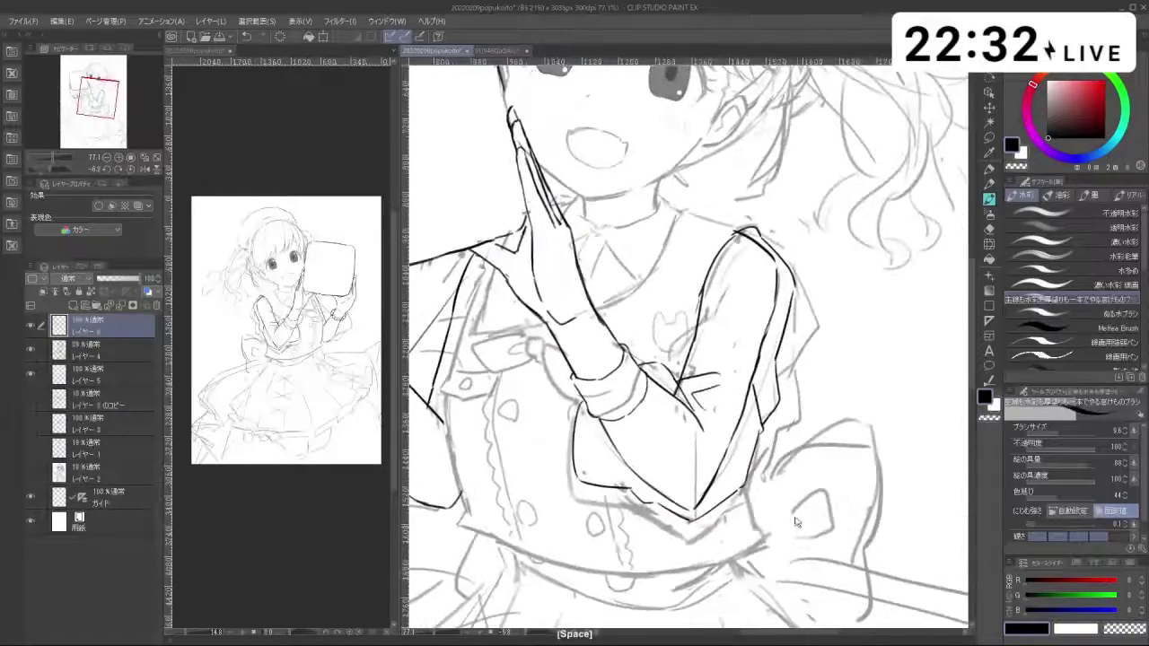
{"action": "left_click_drag", "start_coordinate": [801, 499], "coordinate": [804, 408]}
{"action": "left_click_drag", "start_coordinate": [611, 413], "coordinate": [660, 411]}
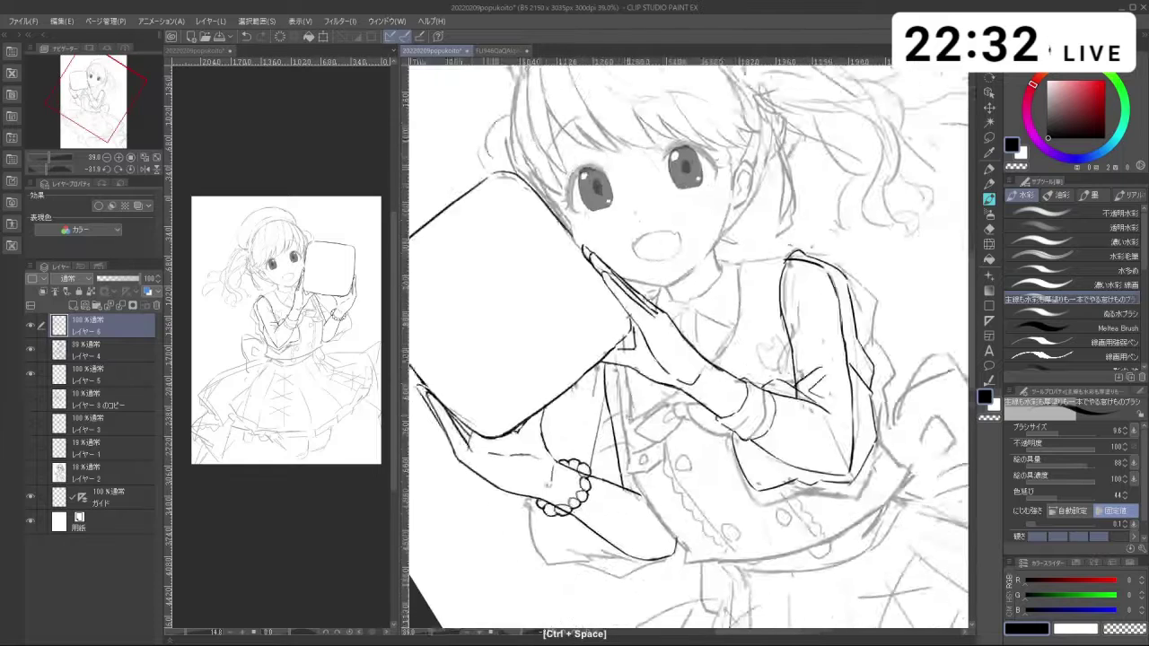
{"action": "left_click_drag", "start_coordinate": [547, 490], "coordinate": [570, 510]}
{"action": "key", "text": "ctrl+z"}
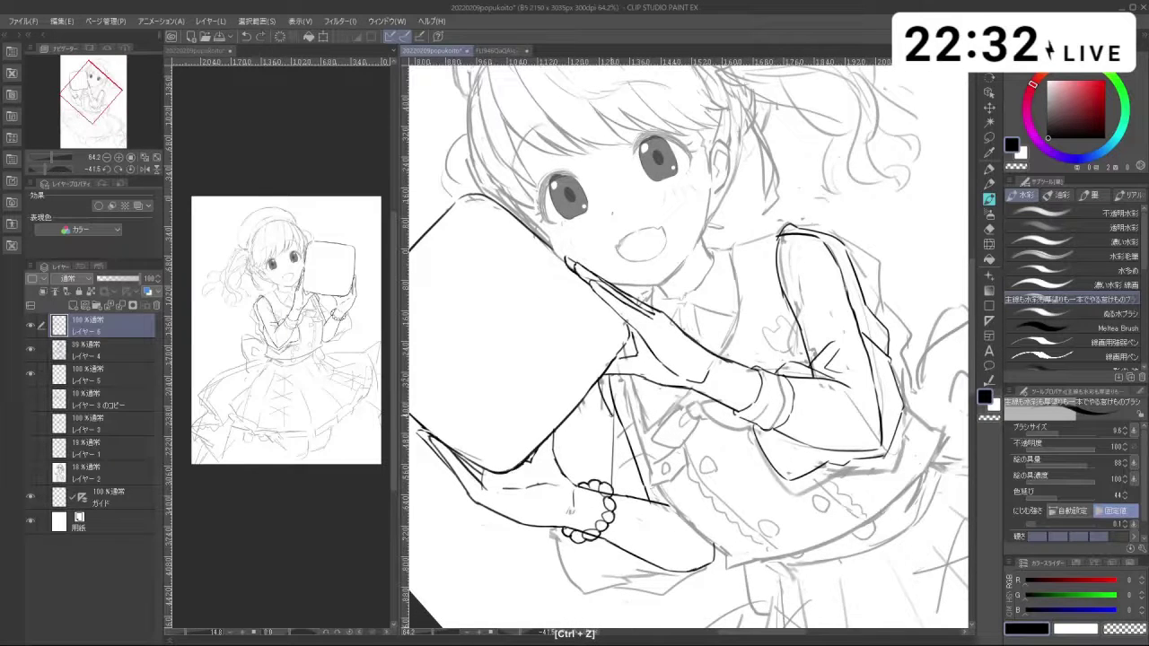
{"action": "left_click_drag", "start_coordinate": [628, 463], "coordinate": [627, 482]}
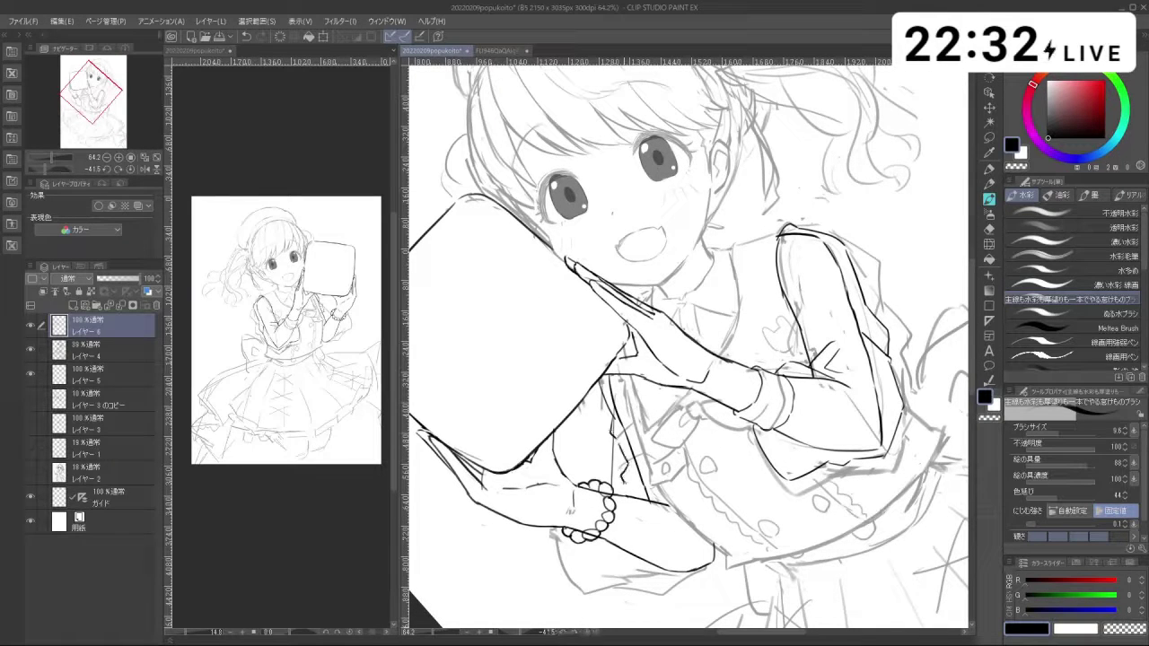
{"action": "key", "text": "ctrl+z"}
Step: Ink a curved cuff below the bead bracelet on the other arm and erase the overlapping lines
{"action": "left_click_drag", "start_coordinate": [626, 498], "coordinate": [615, 539]}
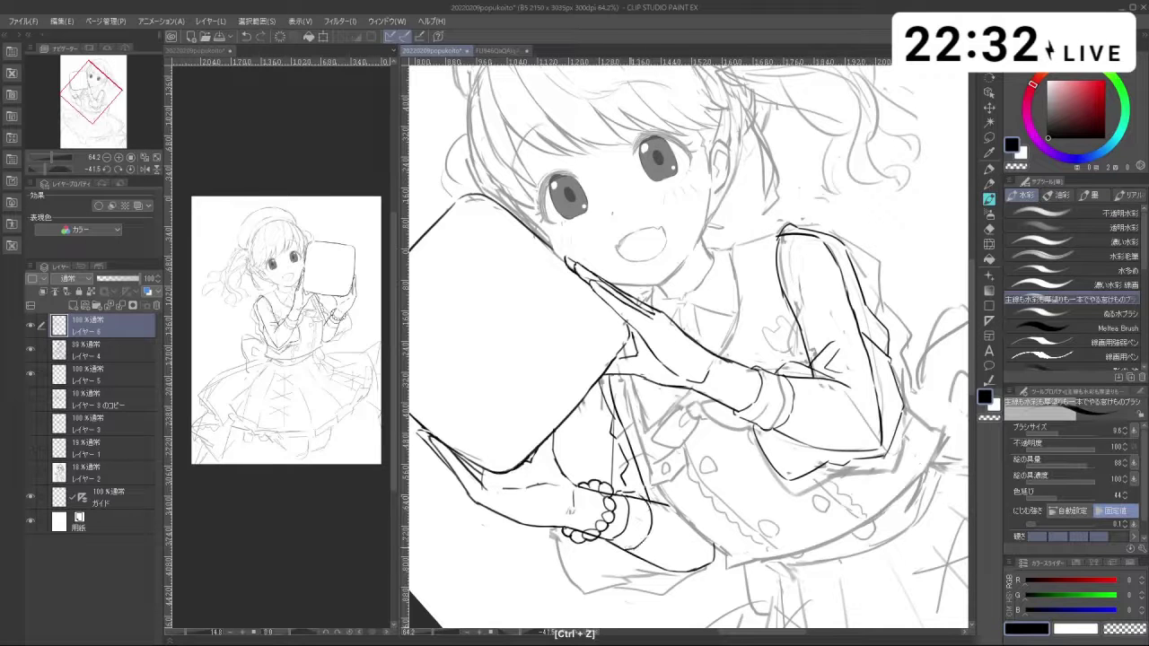
{"action": "key", "text": "ctrl+z"}
{"action": "key", "text": "ctrl+z"}
{"action": "key", "text": "c"}
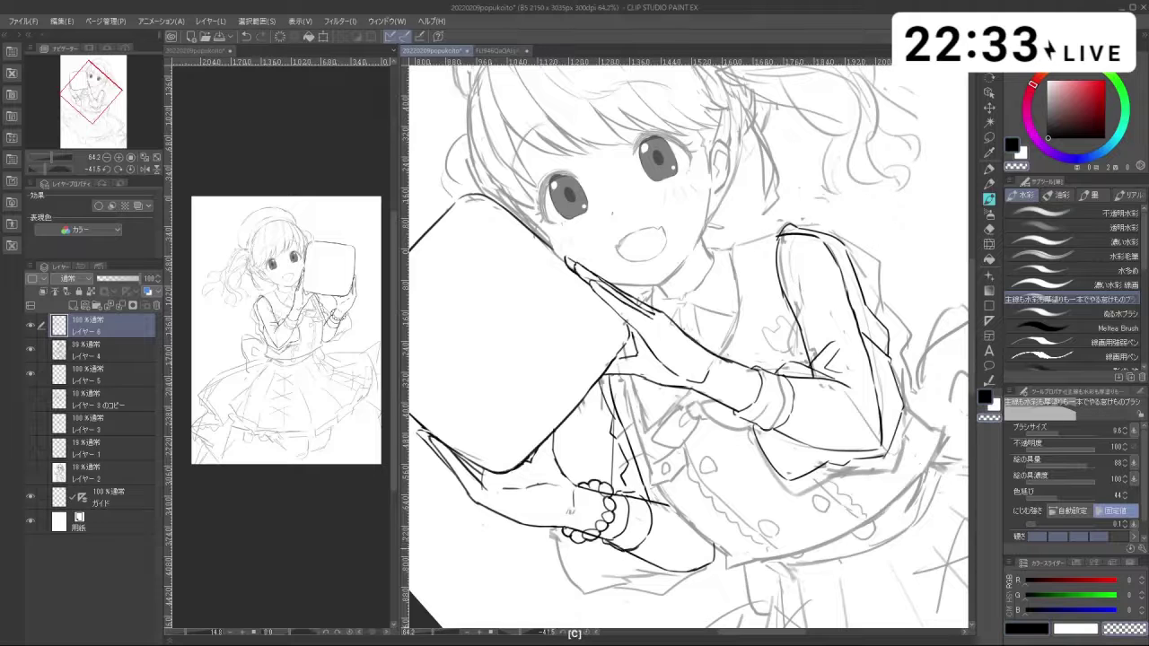
{"action": "left_click_drag", "start_coordinate": [617, 545], "coordinate": [621, 547]}
{"action": "key", "text": "c"}
{"action": "key", "text": "c"}
{"action": "key", "text": "c"}
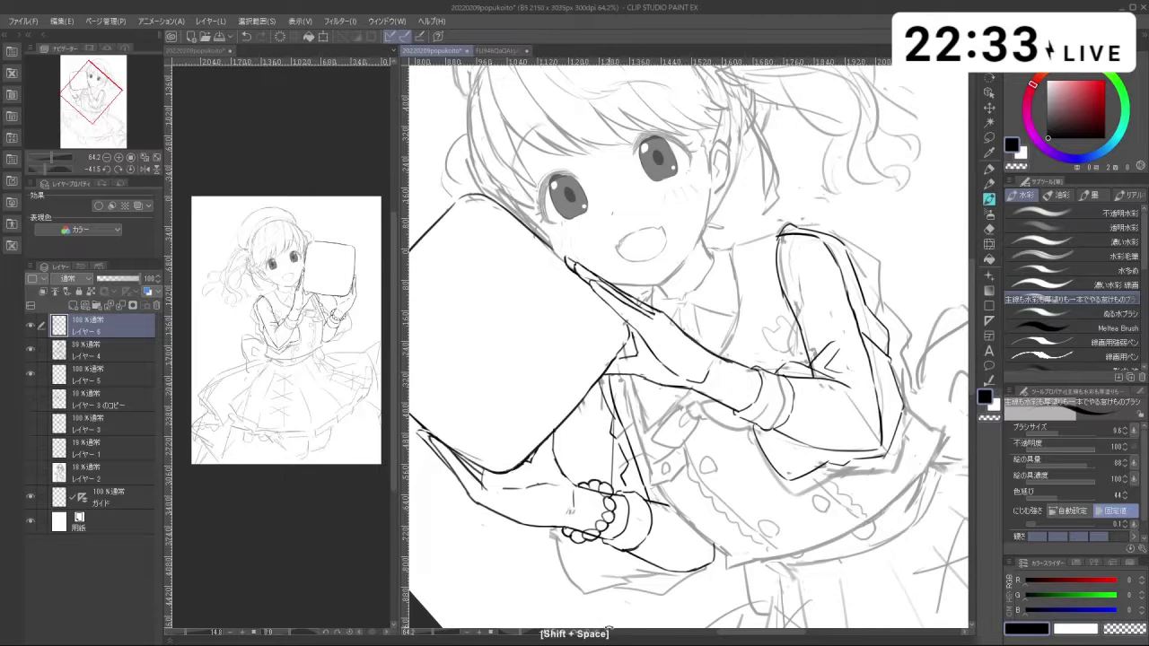
Step: Ink the loose sleeve outline hanging beneath the braceleted forearm from the cuff to the elbow
{"action": "left_click_drag", "start_coordinate": [632, 613], "coordinate": [511, 546]}
{"action": "mouse_move", "coordinate": [575, 447]}
{"action": "left_mouse_down"}
{"action": "mouse_move", "coordinate": [615, 445]}
{"action": "mouse_move", "coordinate": [565, 437]}
{"action": "mouse_move", "coordinate": [591, 463]}
{"action": "mouse_move", "coordinate": [570, 435]}
{"action": "mouse_move", "coordinate": [589, 460]}
{"action": "mouse_move", "coordinate": [590, 448]}
{"action": "left_mouse_up"}
{"action": "key", "text": "ctrl+z"}
{"action": "key", "text": "ctrl+z"}
{"action": "key", "text": "ctrl+z"}
{"action": "key", "text": "ctrl+z"}
{"action": "key", "text": "ctrl+z"}
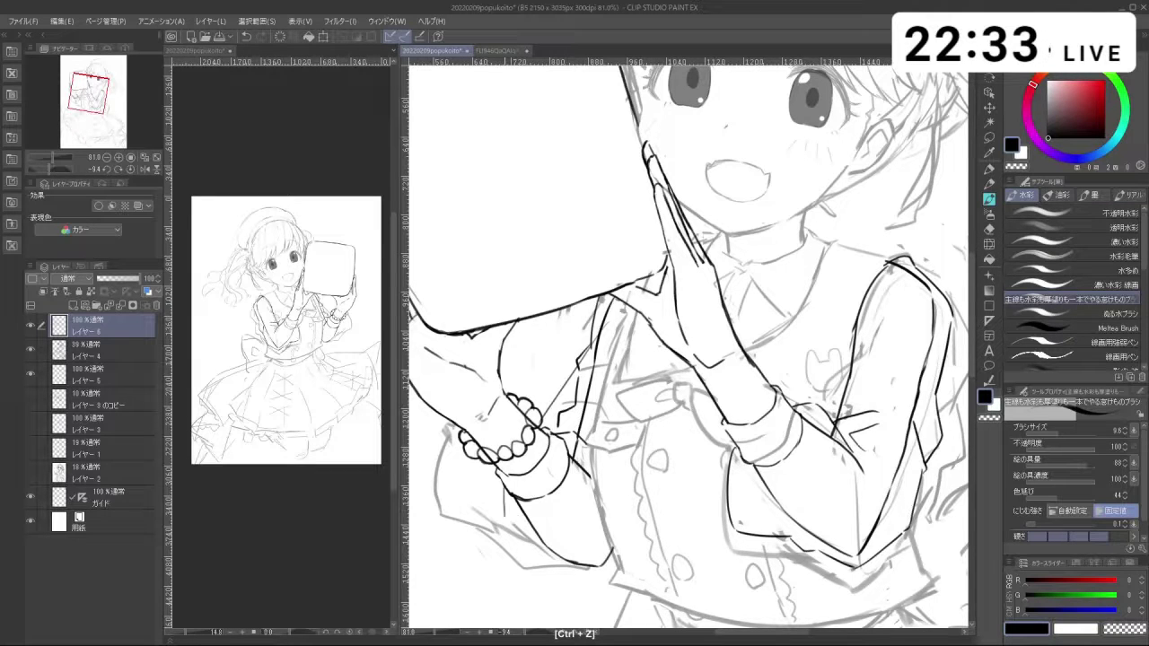
{"action": "key", "text": "ctrl+z"}
{"action": "mouse_move", "coordinate": [506, 486]}
{"action": "left_mouse_down"}
{"action": "mouse_move", "coordinate": [499, 527]}
{"action": "mouse_move", "coordinate": [554, 557]}
{"action": "left_mouse_up"}
{"action": "key", "text": "ctrl+z"}
{"action": "mouse_move", "coordinate": [499, 529]}
{"action": "left_mouse_down"}
{"action": "mouse_move", "coordinate": [545, 555]}
{"action": "mouse_move", "coordinate": [616, 557]}
{"action": "left_mouse_up"}
Step: Erase the rough sketch lines of the sleeve around the braceleted forearm on layer レイヤー 4
{"action": "left_click_drag", "start_coordinate": [651, 460], "coordinate": [741, 402]}
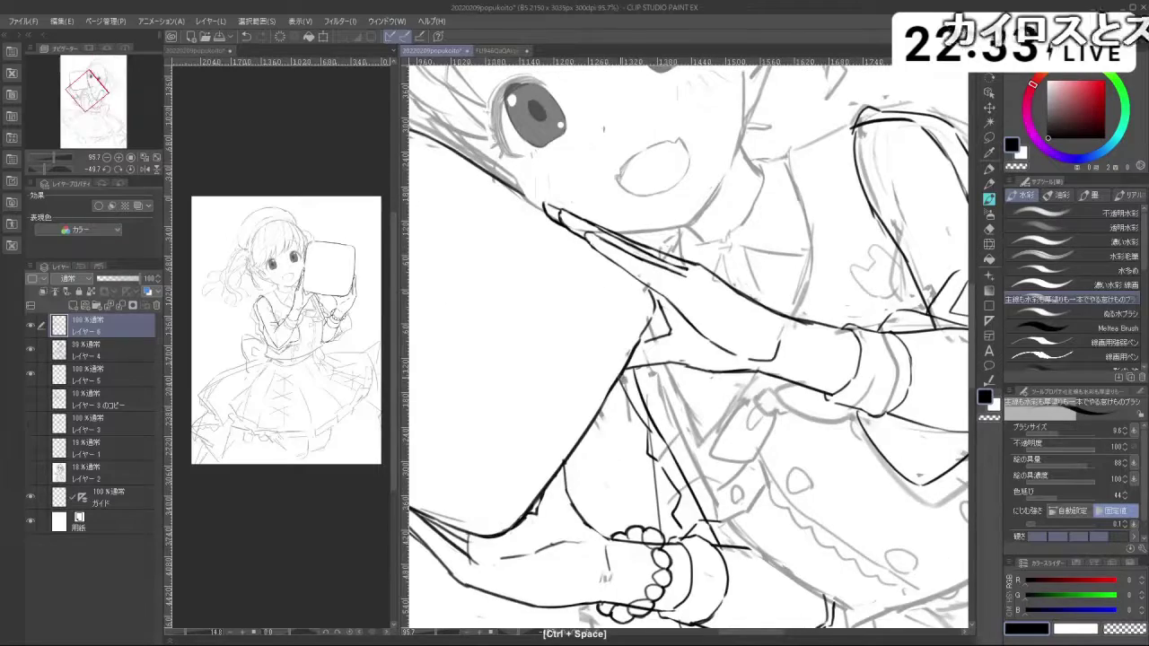
{"action": "left_click_drag", "start_coordinate": [718, 193], "coordinate": [674, 323]}
{"action": "left_click_drag", "start_coordinate": [674, 323], "coordinate": [736, 352]}
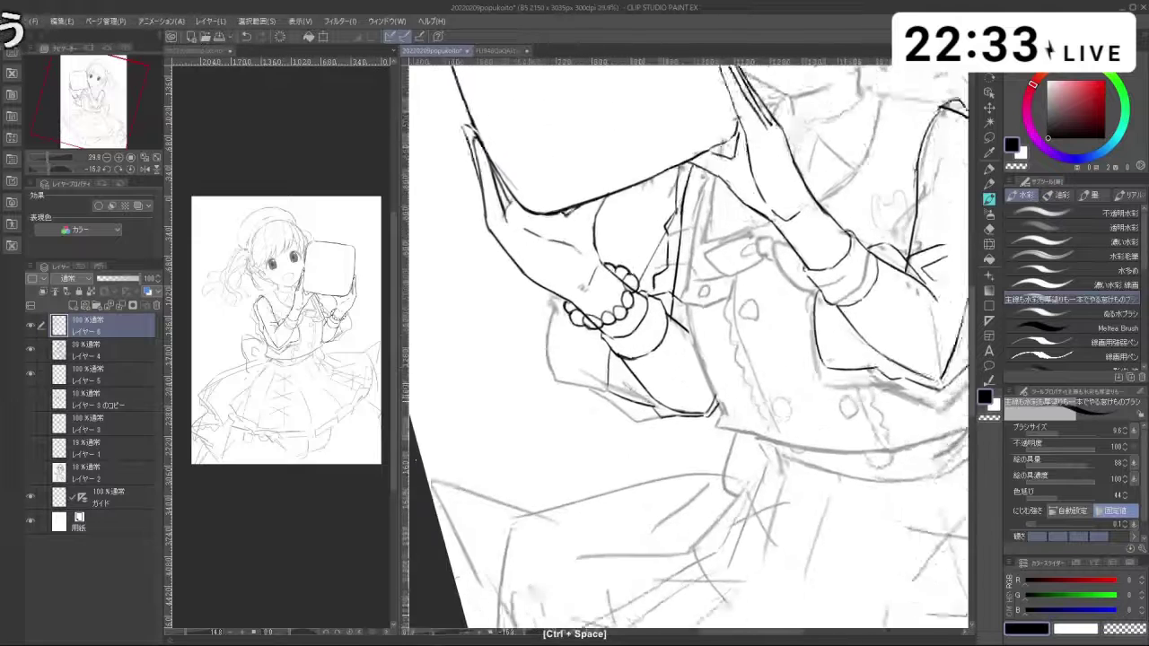
{"action": "left_click", "coordinate": [123, 353]}
{"action": "left_click_drag", "start_coordinate": [568, 402], "coordinate": [580, 400]}
{"action": "key", "text": "c"}
{"action": "mouse_move", "coordinate": [551, 373]}
{"action": "left_mouse_down"}
{"action": "mouse_move", "coordinate": [547, 323]}
{"action": "mouse_move", "coordinate": [597, 395]}
{"action": "mouse_move", "coordinate": [677, 422]}
{"action": "left_mouse_up"}
{"action": "mouse_move", "coordinate": [704, 216]}
{"action": "left_mouse_down"}
{"action": "mouse_move", "coordinate": [672, 289]}
{"action": "mouse_move", "coordinate": [626, 326]}
{"action": "left_mouse_up"}
{"action": "left_click_drag", "start_coordinate": [653, 225], "coordinate": [637, 292]}
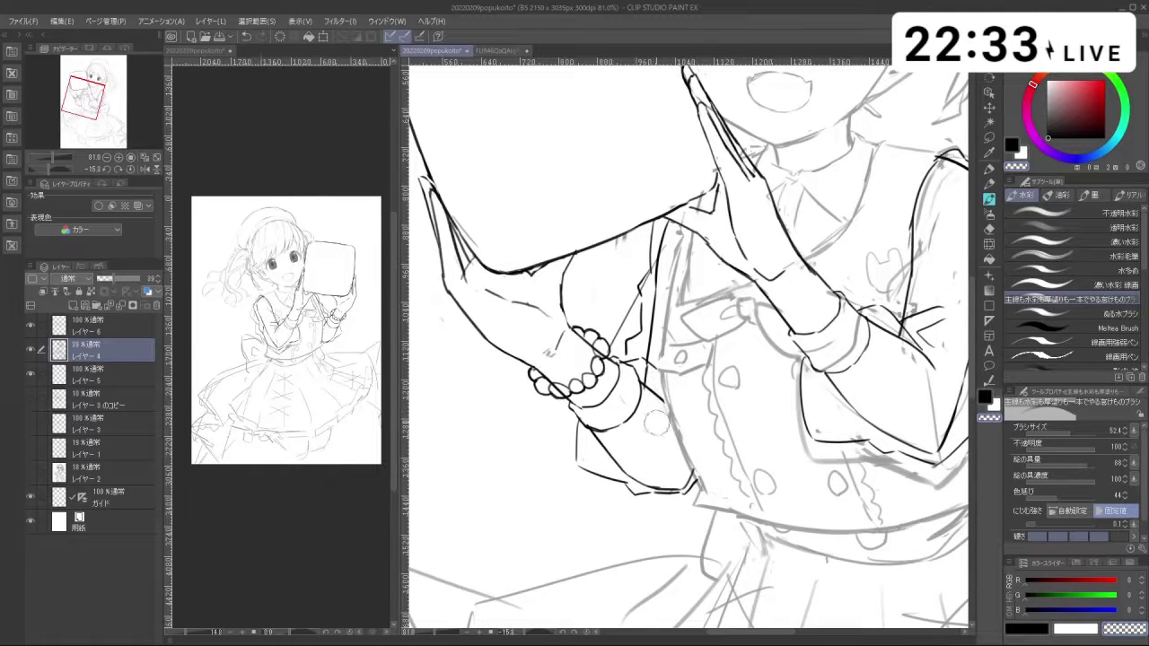
{"action": "left_click_drag", "start_coordinate": [643, 444], "coordinate": [584, 441]}
{"action": "mouse_move", "coordinate": [660, 359]}
{"action": "left_mouse_down"}
{"action": "mouse_move", "coordinate": [610, 396]}
{"action": "mouse_move", "coordinate": [649, 343]}
{"action": "left_mouse_up"}
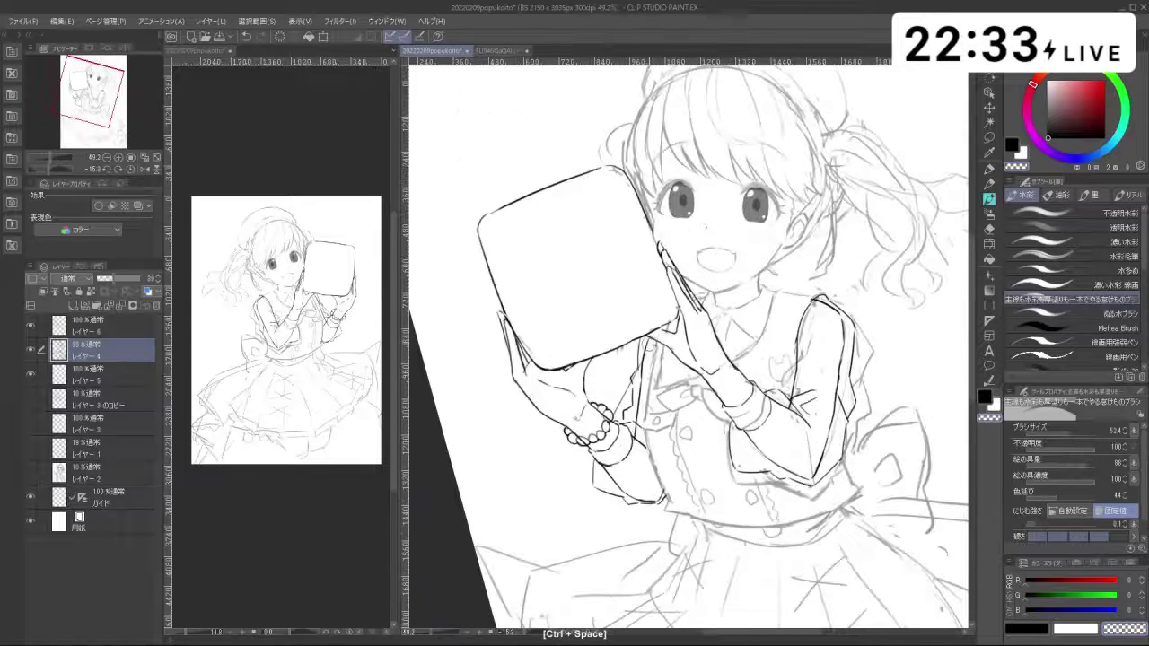
Step: On layer レイヤー 6, reduce the brush size to 17.9 and try short touch-up strokes at the bent arm's sleeve folds
{"action": "left_click_drag", "start_coordinate": [828, 320], "coordinate": [774, 351]}
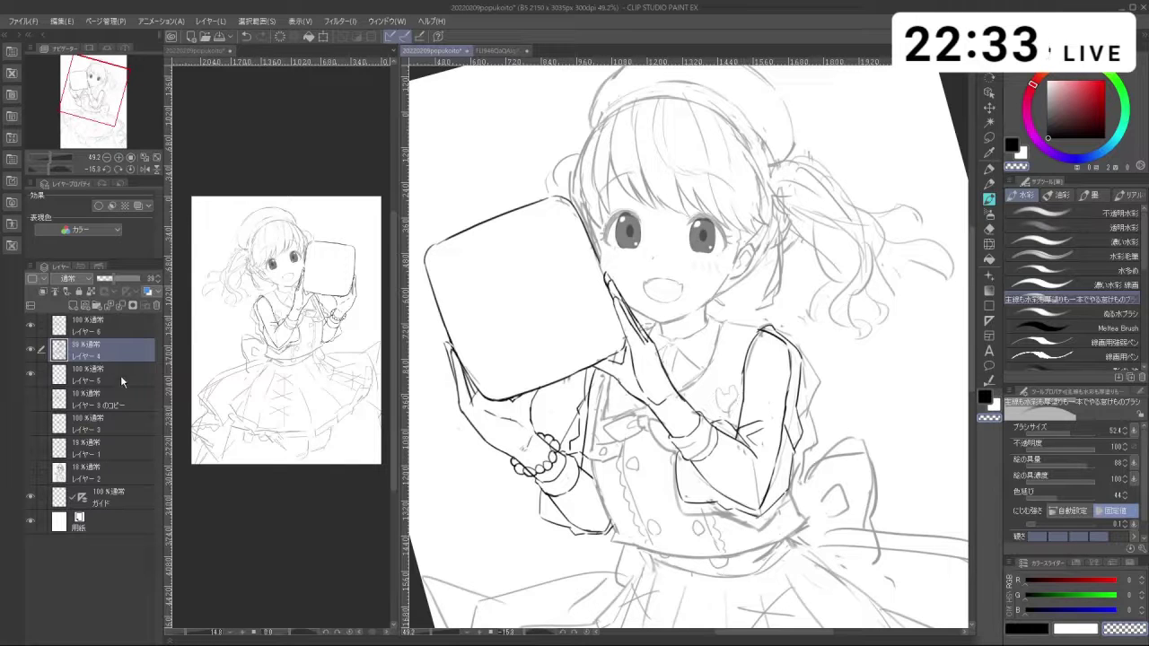
{"action": "left_click", "coordinate": [135, 322]}
{"action": "key", "text": "c"}
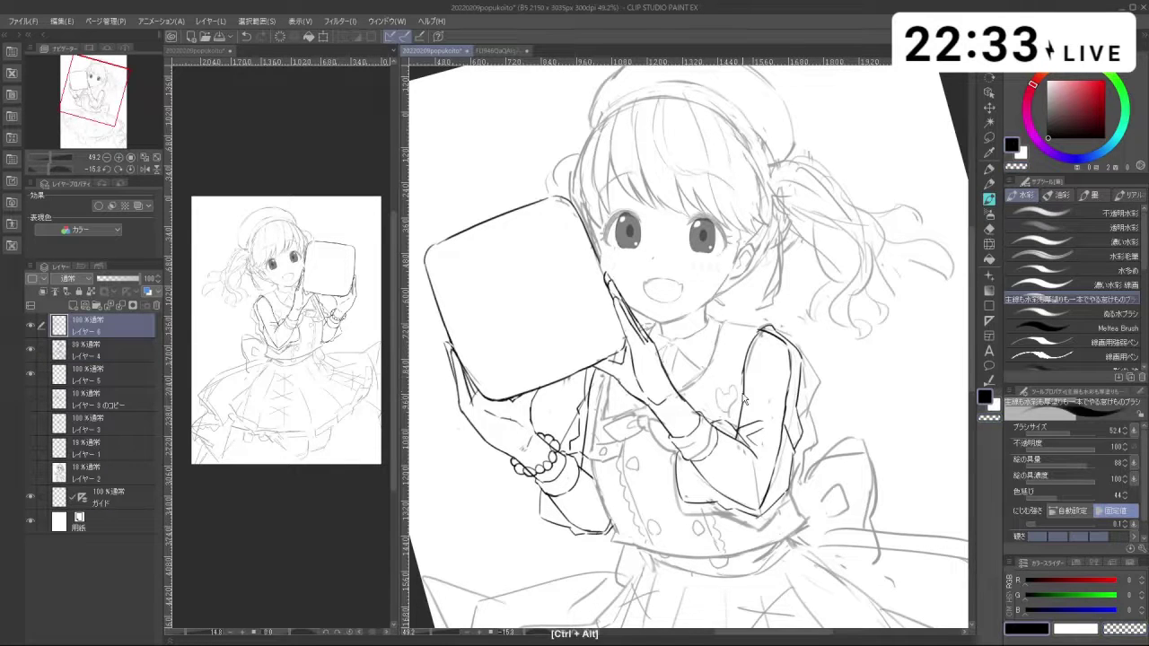
{"action": "left_click_drag", "start_coordinate": [739, 395], "coordinate": [728, 427]}
{"action": "key", "text": "ctrl+z"}
{"action": "key", "text": "ctrl+z"}
{"action": "key", "text": "ctrl+z"}
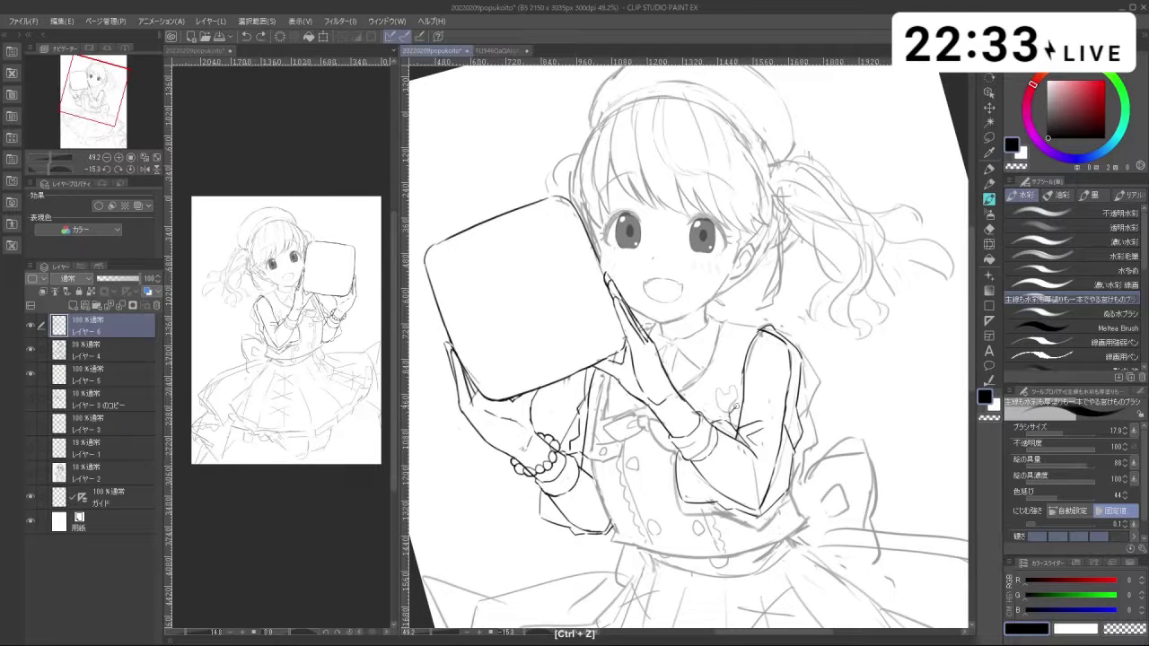
{"action": "mouse_move", "coordinate": [743, 375]}
{"action": "left_mouse_down"}
{"action": "mouse_move", "coordinate": [741, 387]}
{"action": "mouse_move", "coordinate": [732, 298]}
{"action": "mouse_move", "coordinate": [745, 379]}
{"action": "mouse_move", "coordinate": [725, 401]}
{"action": "left_mouse_up"}
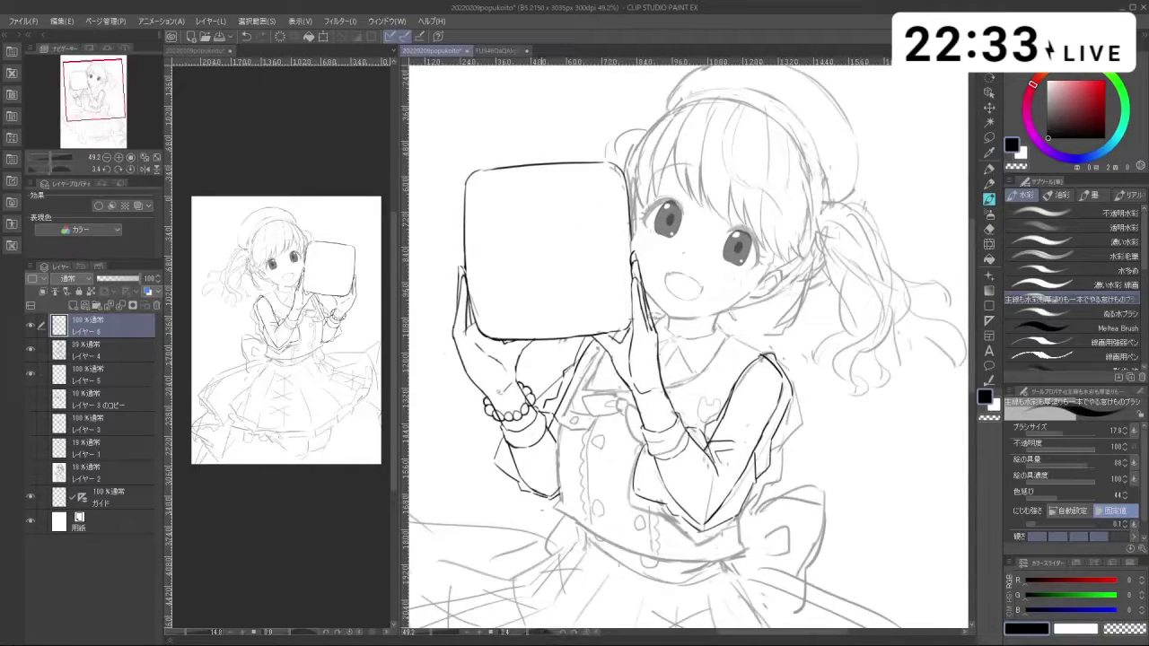
{"action": "key", "text": "ctrl+z"}
Step: Try short ink strokes along the jagged sleeve edge between the board and the bodice
{"action": "mouse_move", "coordinate": [524, 489]}
{"action": "left_mouse_down"}
{"action": "mouse_move", "coordinate": [638, 518]}
{"action": "mouse_move", "coordinate": [553, 462]}
{"action": "mouse_move", "coordinate": [616, 510]}
{"action": "left_mouse_up"}
{"action": "key", "text": "ctrl+z"}
{"action": "left_click_drag", "start_coordinate": [591, 366], "coordinate": [580, 399]}
{"action": "key", "text": "ctrl+z"}
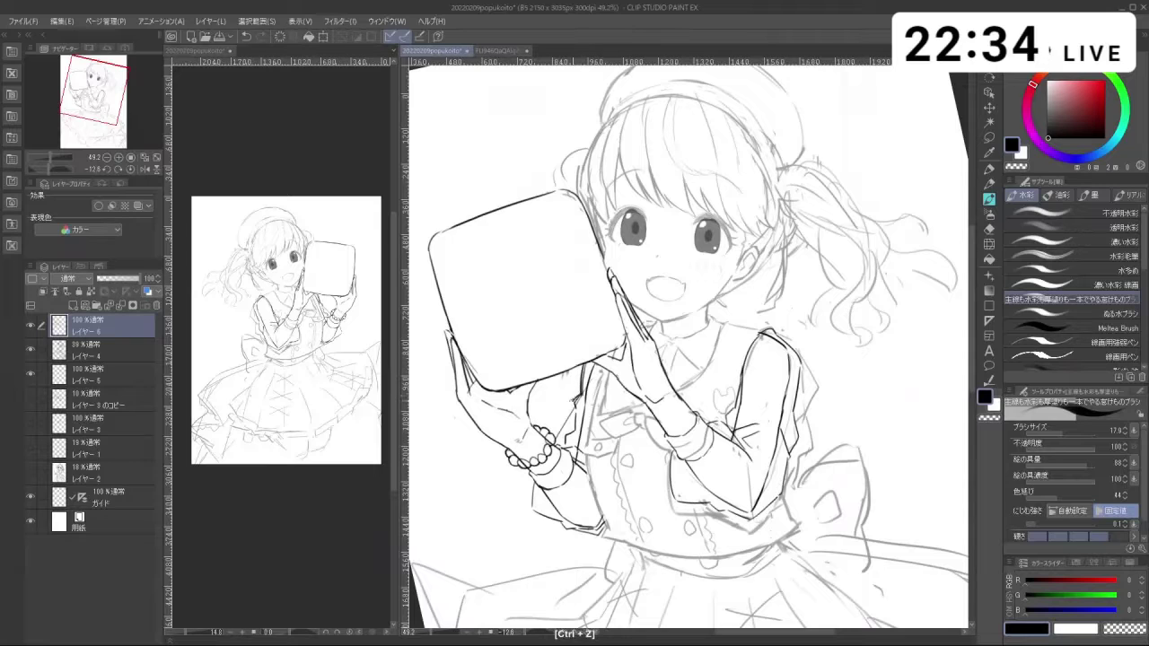
{"action": "key", "text": "ctrl+z"}
{"action": "key", "text": "c"}
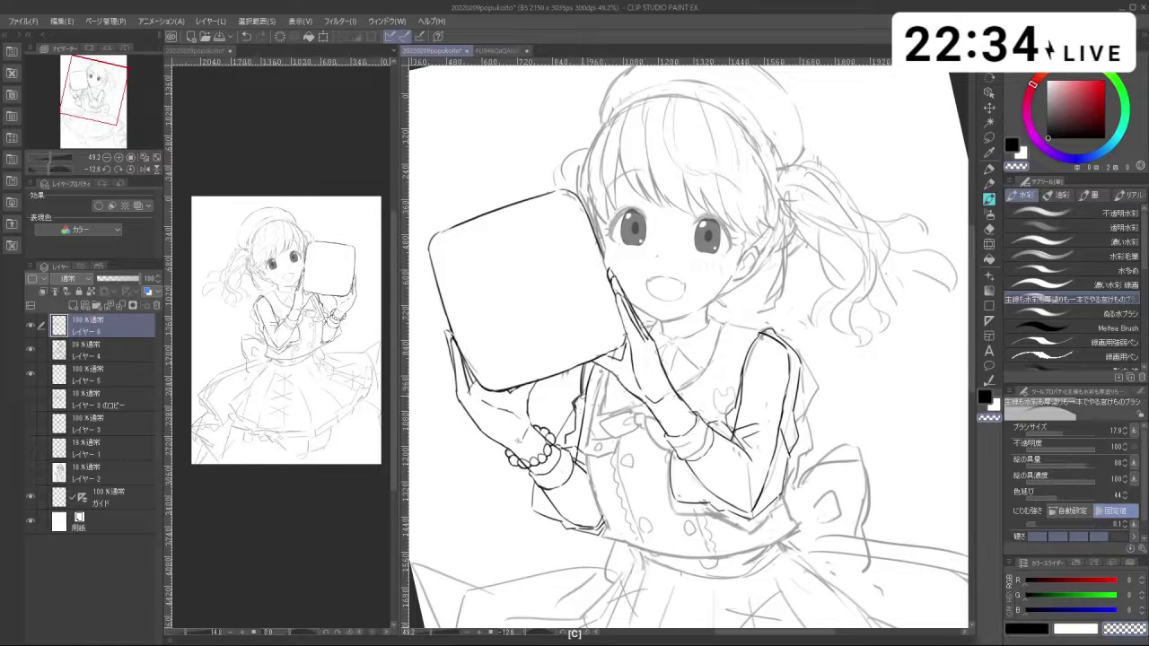
{"action": "key", "text": "c"}
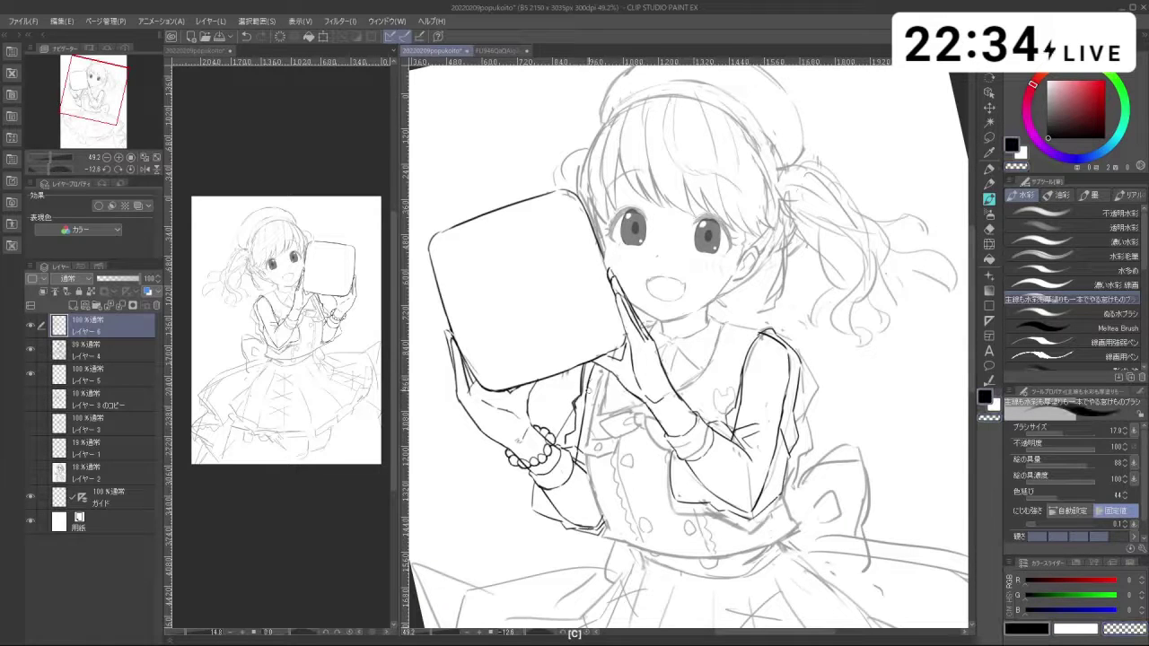
{"action": "key", "text": "ctrl+z"}
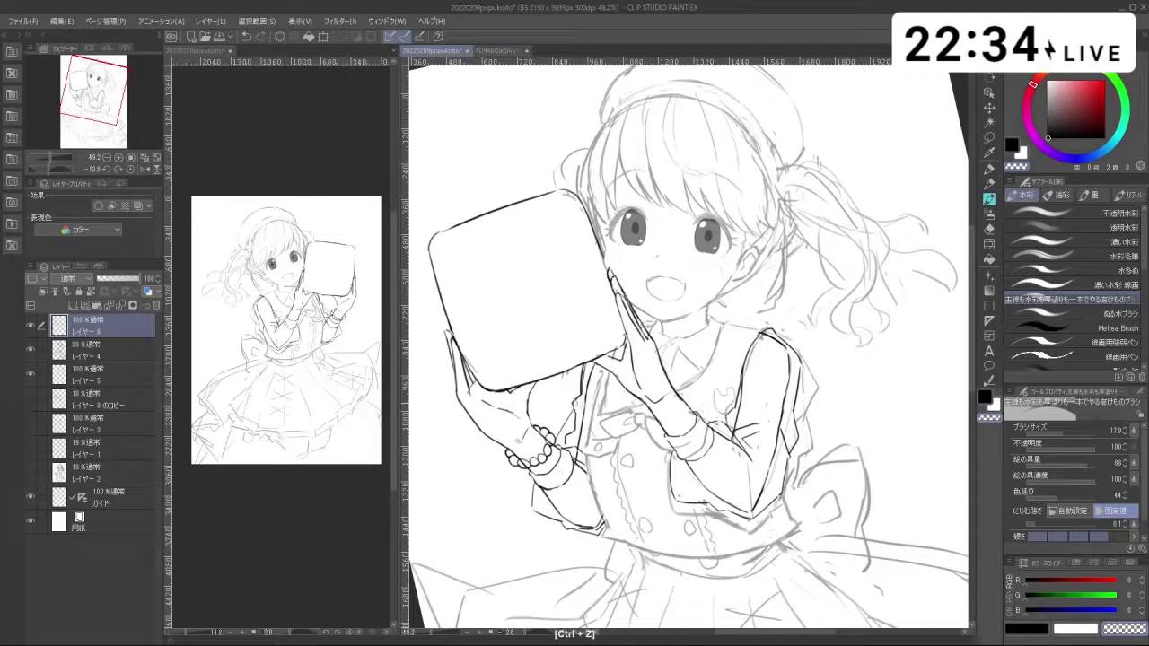
{"action": "key", "text": "c"}
Step: Erase the outer corner of the loose sleeve below the bracelet and redraw it with a 10.5 brush
{"action": "left_click_drag", "start_coordinate": [659, 455], "coordinate": [579, 454]}
{"action": "left_click_drag", "start_coordinate": [750, 446], "coordinate": [716, 380]}
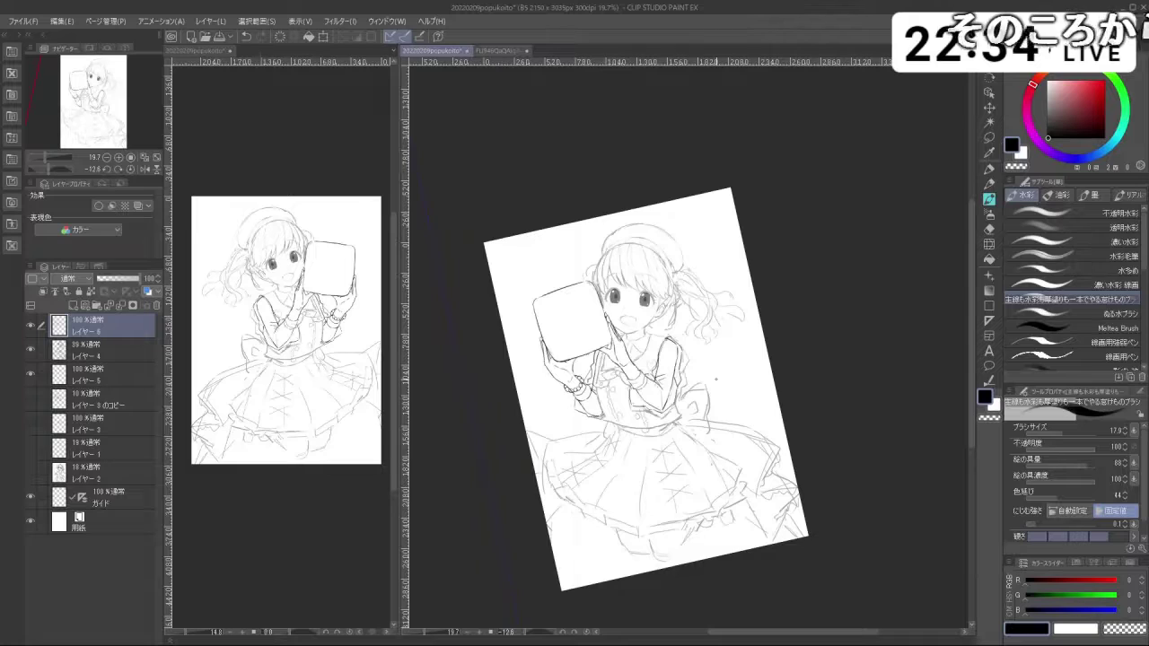
{"action": "left_click_drag", "start_coordinate": [588, 408], "coordinate": [689, 408]}
{"action": "key", "text": "c"}
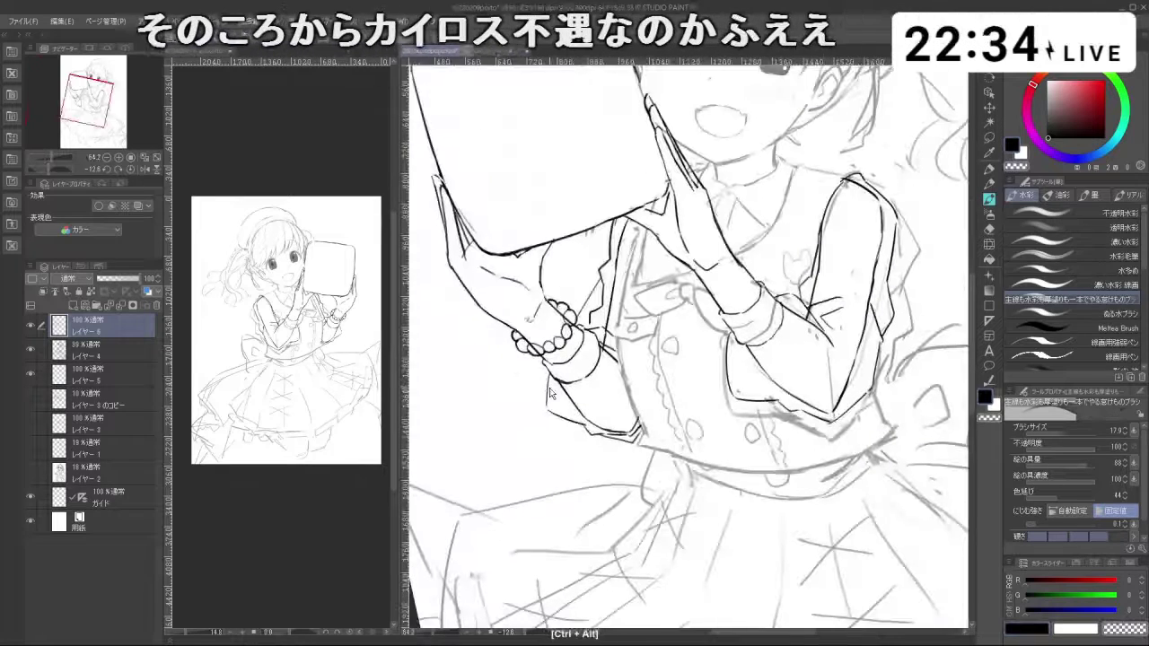
{"action": "left_click_drag", "start_coordinate": [548, 387], "coordinate": [556, 387]}
{"action": "mouse_move", "coordinate": [547, 381]}
{"action": "left_mouse_down"}
{"action": "mouse_move", "coordinate": [552, 416]}
{"action": "mouse_move", "coordinate": [580, 426]}
{"action": "left_mouse_up"}
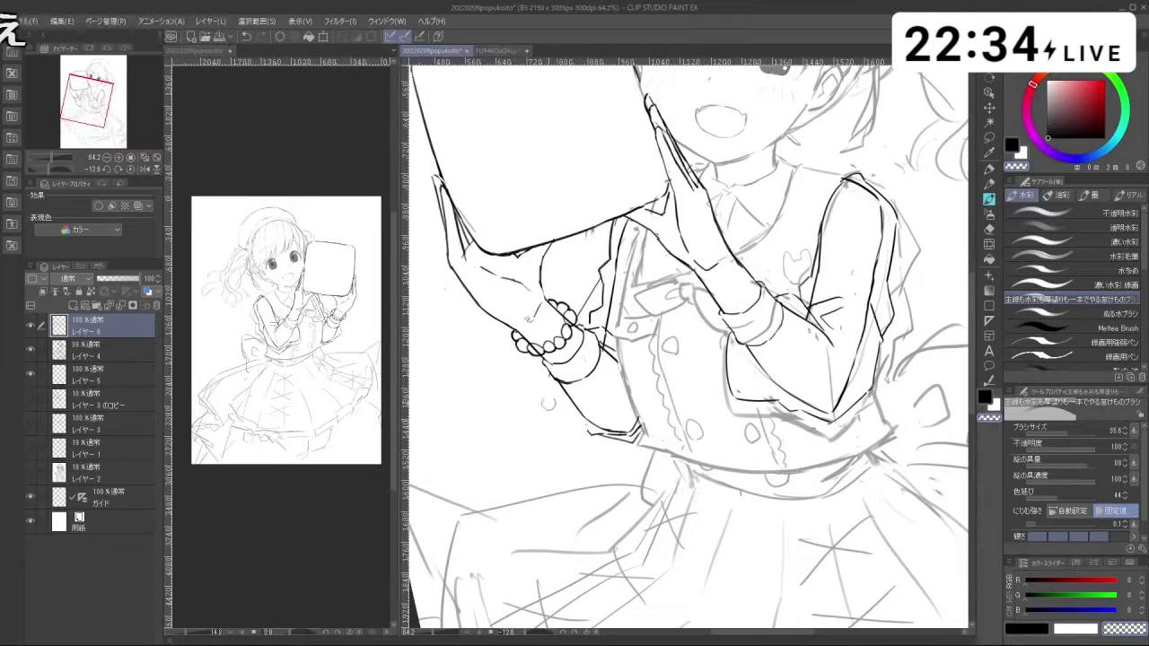
{"action": "key", "text": "c"}
{"action": "mouse_move", "coordinate": [546, 385]}
{"action": "left_mouse_down"}
{"action": "mouse_move", "coordinate": [538, 379]}
{"action": "mouse_move", "coordinate": [544, 419]}
{"action": "left_mouse_up"}
{"action": "key", "text": "ctrl+z"}
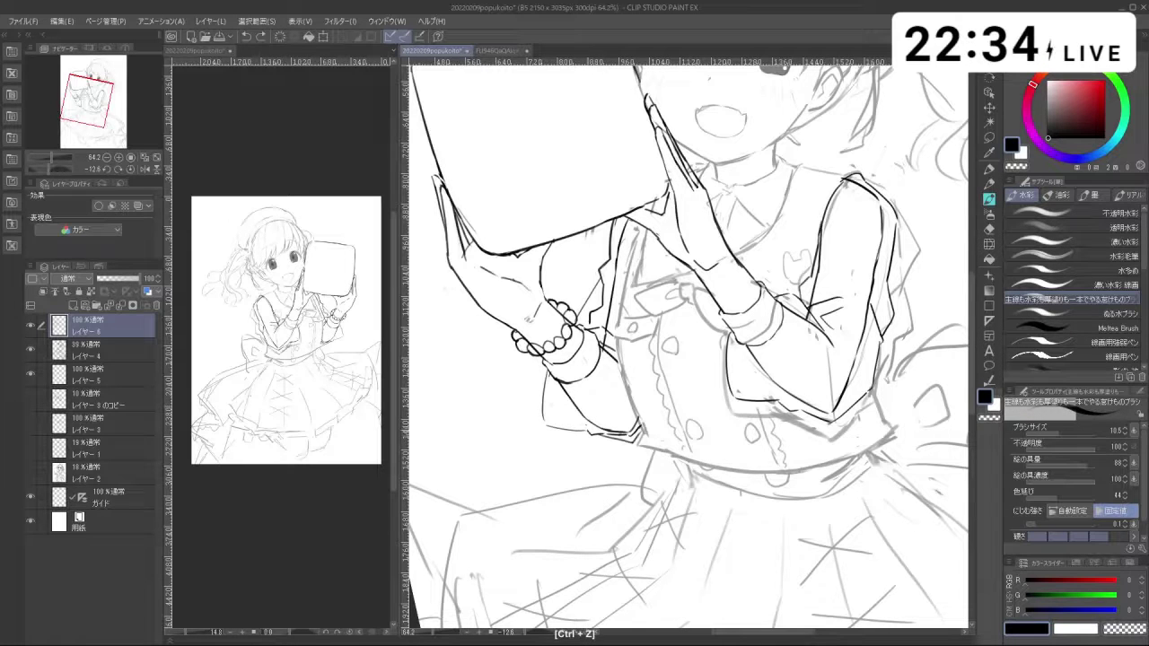
Step: Refine the lower hem of the loose sleeve so it joins the elbow of the braceleted arm
{"action": "key", "text": "c"}
{"action": "key", "text": "c"}
{"action": "key", "text": "ctrl+z"}
{"action": "key", "text": "c"}
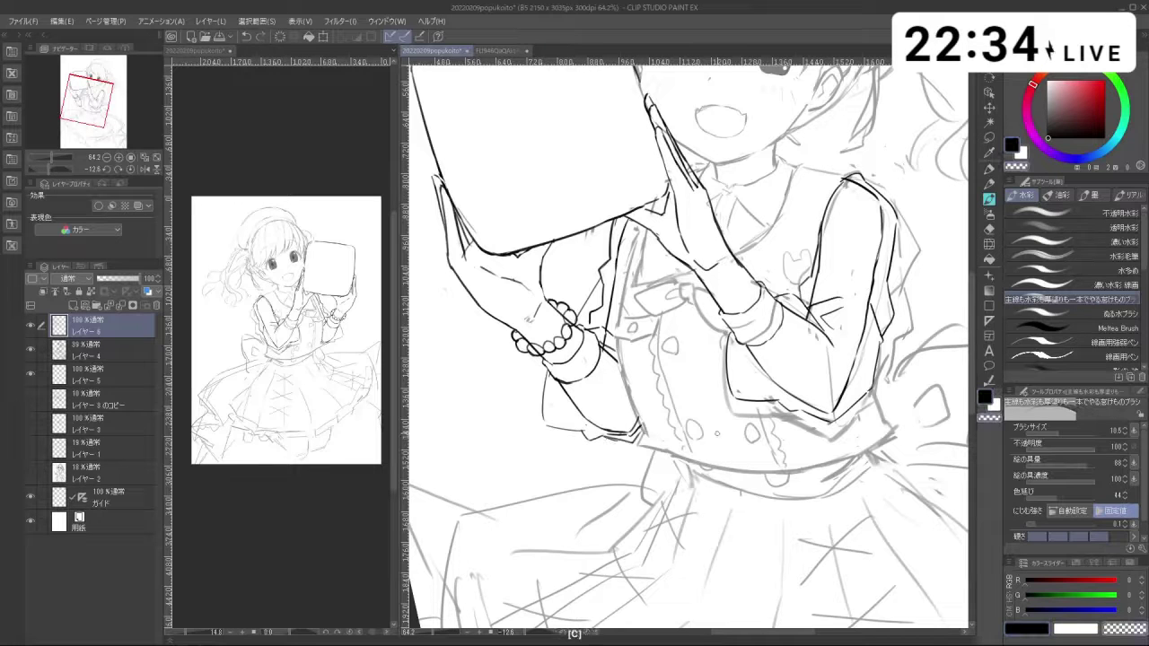
{"action": "key", "text": "c"}
{"action": "left_click_drag", "start_coordinate": [609, 433], "coordinate": [627, 436]}
{"action": "key", "text": "c"}
{"action": "key", "text": "ctrl+z"}
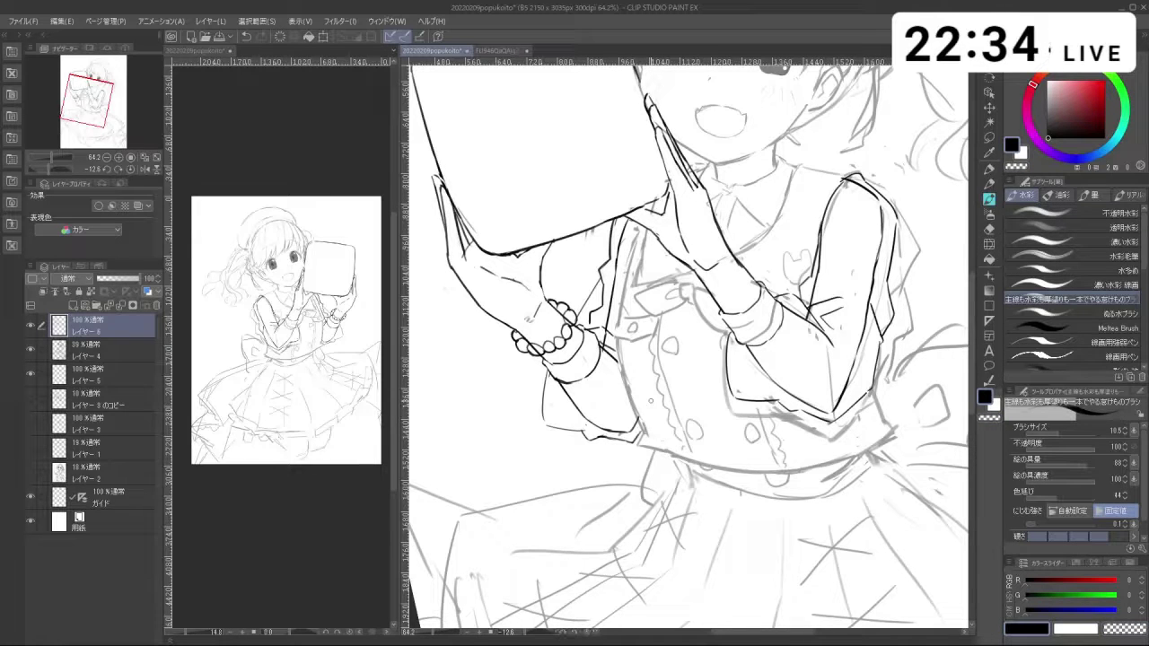
{"action": "key", "text": "ctrl+z"}
Step: Erase the rough sketch lines around the bent arm's cuff, elbow and outer sleeve on layer レイヤー 4 with brush size 47.9
{"action": "left_click", "coordinate": [104, 356]}
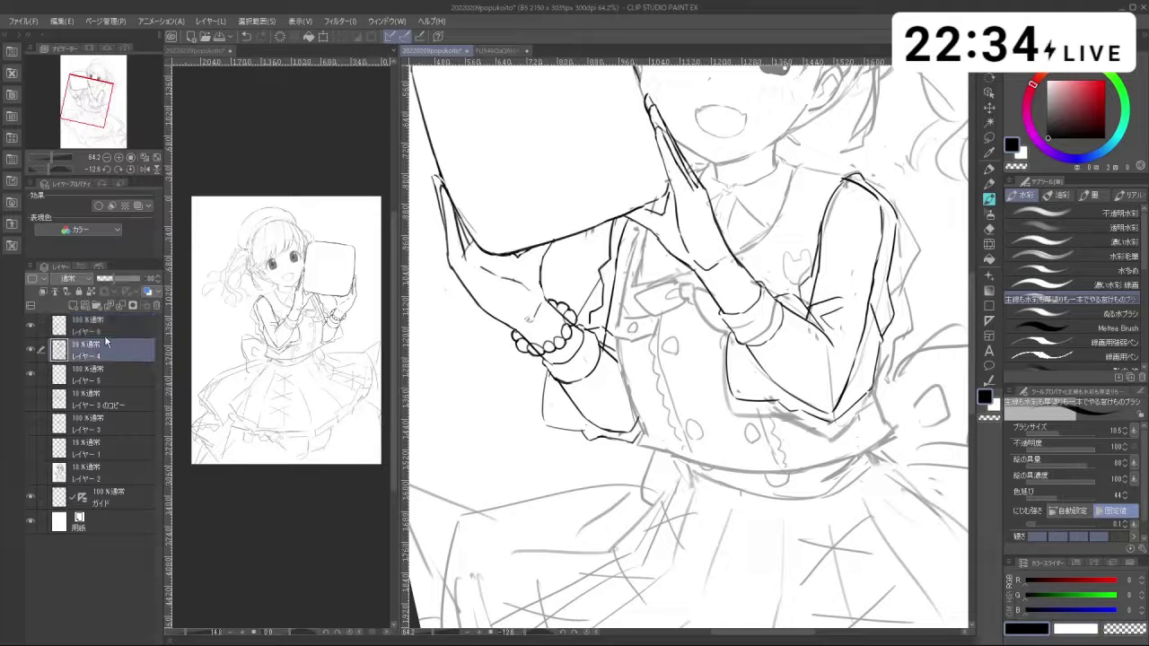
{"action": "left_click_drag", "start_coordinate": [851, 361], "coordinate": [822, 301]}
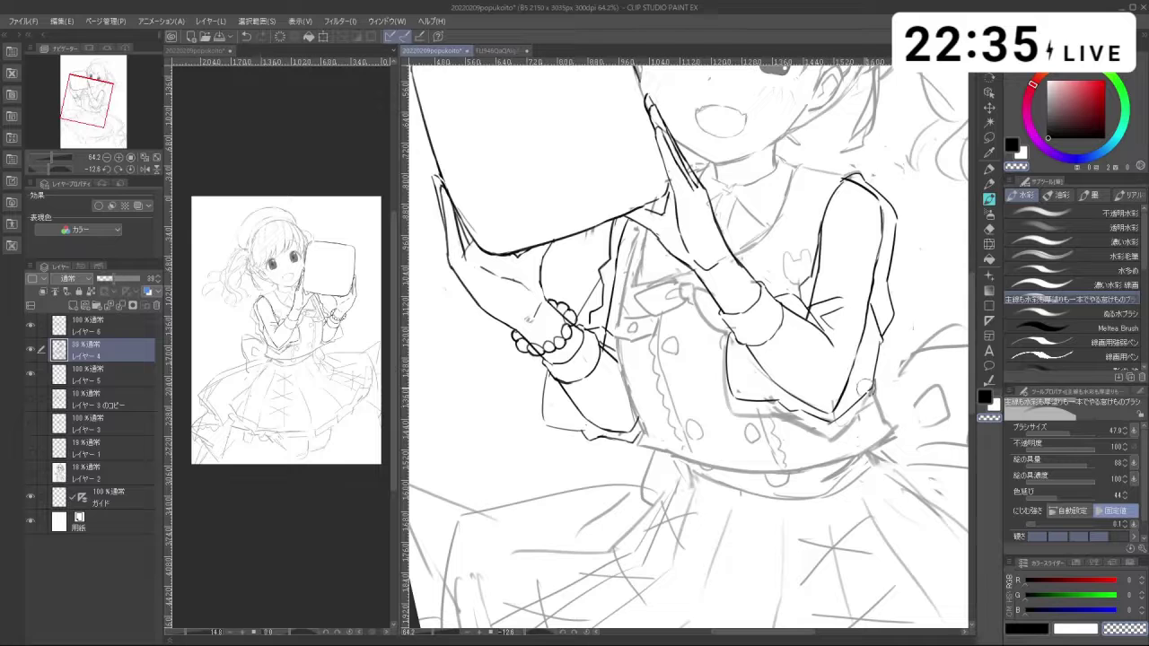
{"action": "mouse_move", "coordinate": [865, 388]}
{"action": "left_mouse_down"}
{"action": "mouse_move", "coordinate": [845, 435]}
{"action": "mouse_move", "coordinate": [806, 435]}
{"action": "mouse_move", "coordinate": [774, 411]}
{"action": "mouse_move", "coordinate": [738, 411]}
{"action": "mouse_move", "coordinate": [729, 356]}
{"action": "left_mouse_up"}
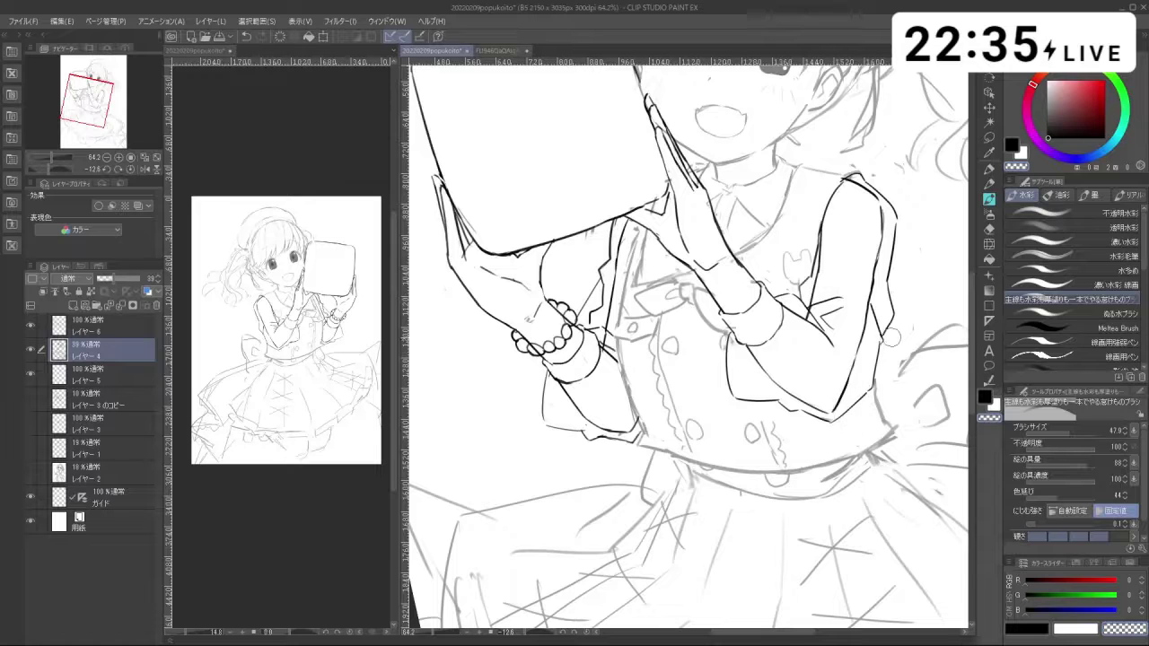
{"action": "left_click_drag", "start_coordinate": [890, 348], "coordinate": [813, 343]}
Step: Touch up the sketched waistline of the bodice on layer レイヤー 4, reducing the brush size to 11.5
{"action": "left_click_drag", "start_coordinate": [907, 218], "coordinate": [774, 230]}
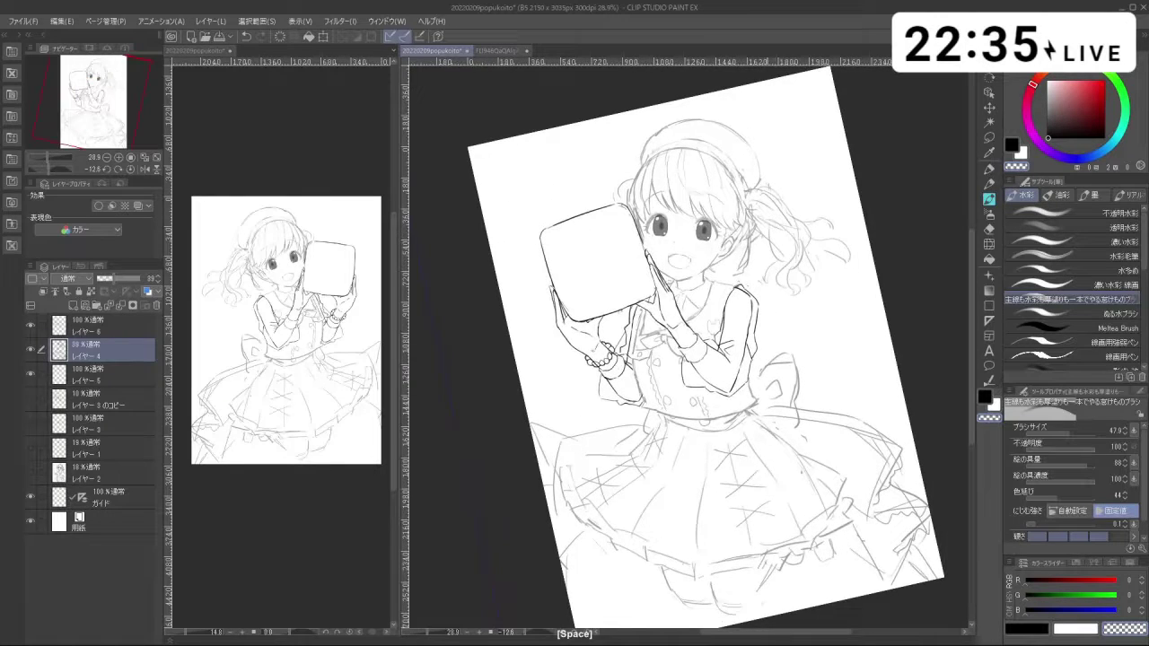
{"action": "mouse_move", "coordinate": [770, 397]}
{"action": "left_mouse_down"}
{"action": "mouse_move", "coordinate": [829, 396]}
{"action": "mouse_move", "coordinate": [612, 389]}
{"action": "mouse_move", "coordinate": [579, 361]}
{"action": "left_mouse_up"}
{"action": "key", "text": "ctrl+z"}
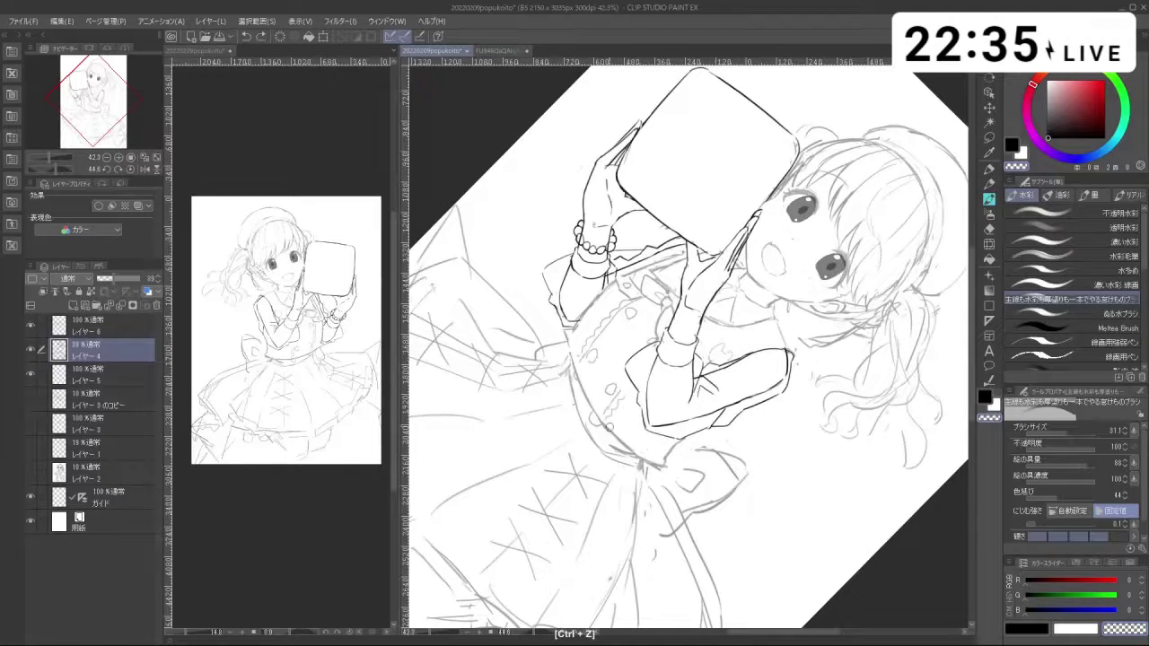
{"action": "left_click_drag", "start_coordinate": [602, 411], "coordinate": [625, 442]}
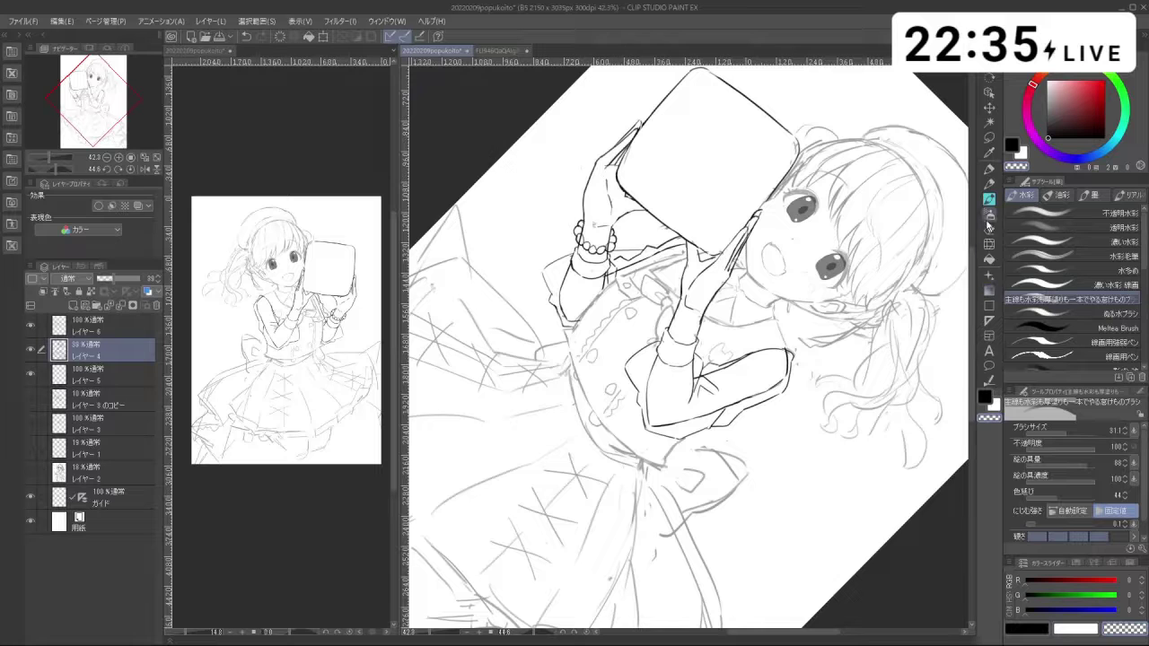
{"action": "left_click_drag", "start_coordinate": [573, 350], "coordinate": [567, 350]}
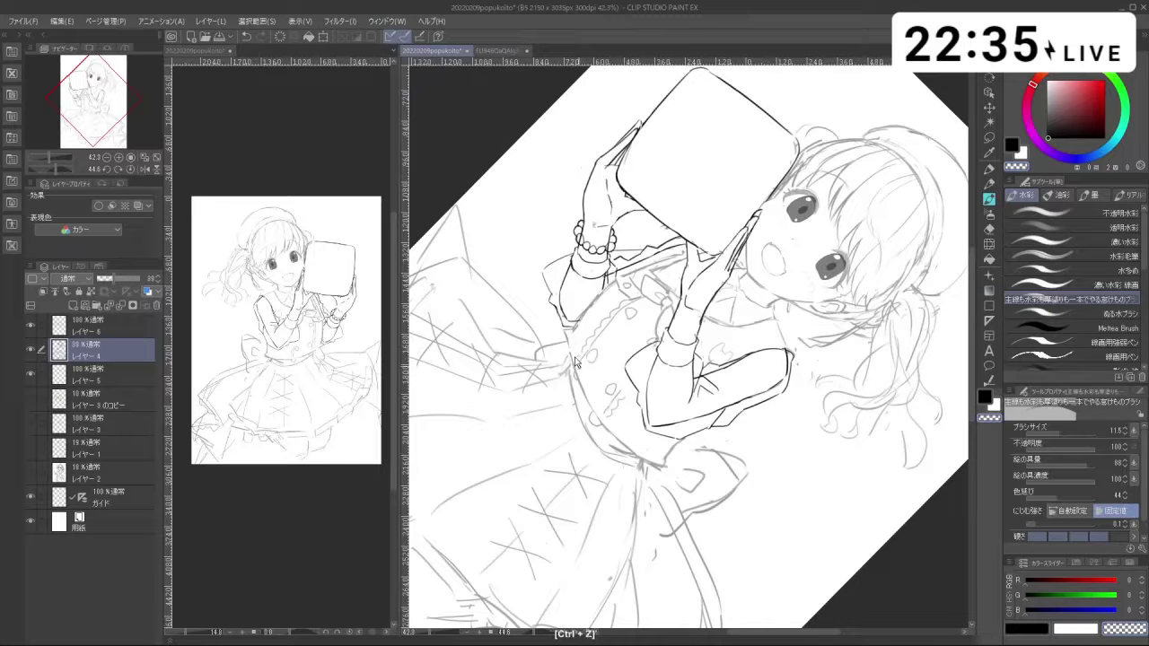
{"action": "key", "text": "c"}
{"action": "key", "text": "ctrl+z"}
{"action": "key", "text": "ctrl+z"}
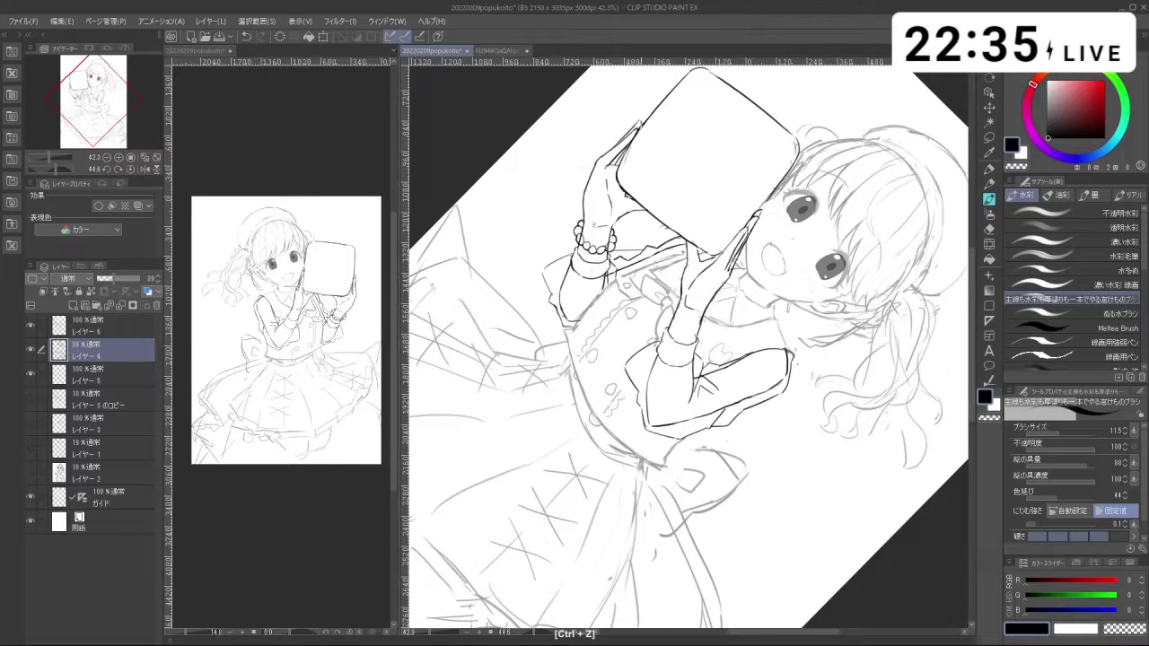
{"action": "left_click_drag", "start_coordinate": [705, 538], "coordinate": [957, 494]}
{"action": "left_click_drag", "start_coordinate": [685, 420], "coordinate": [686, 437]}
{"action": "key", "text": "ctrl+z"}
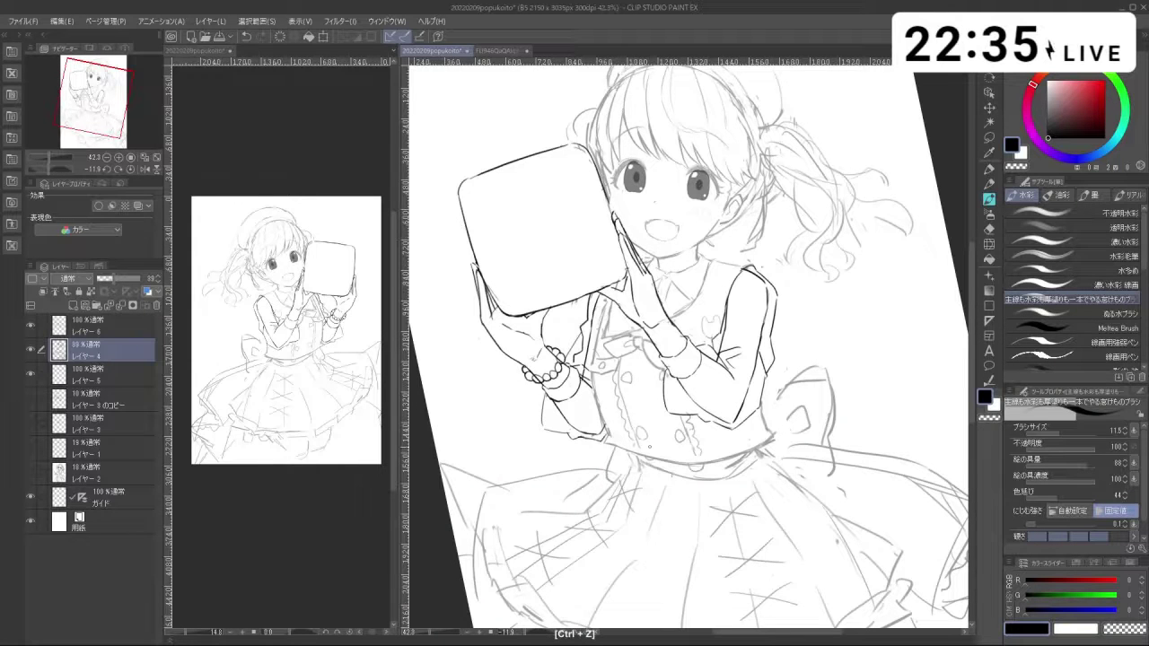
Step: Sketch faint fold lines across the upper sleeve of the bent arm on layer レイヤー 4
{"action": "left_click_drag", "start_coordinate": [772, 453], "coordinate": [711, 448]}
{"action": "mouse_move", "coordinate": [718, 447]}
{"action": "left_mouse_down"}
{"action": "mouse_move", "coordinate": [763, 447]}
{"action": "mouse_move", "coordinate": [795, 420]}
{"action": "left_mouse_up"}
{"action": "key", "text": "ctrl+z"}
{"action": "mouse_move", "coordinate": [707, 365]}
{"action": "left_mouse_down"}
{"action": "mouse_move", "coordinate": [747, 341]}
{"action": "mouse_move", "coordinate": [711, 370]}
{"action": "left_mouse_up"}
{"action": "key", "text": "ctrl+z"}
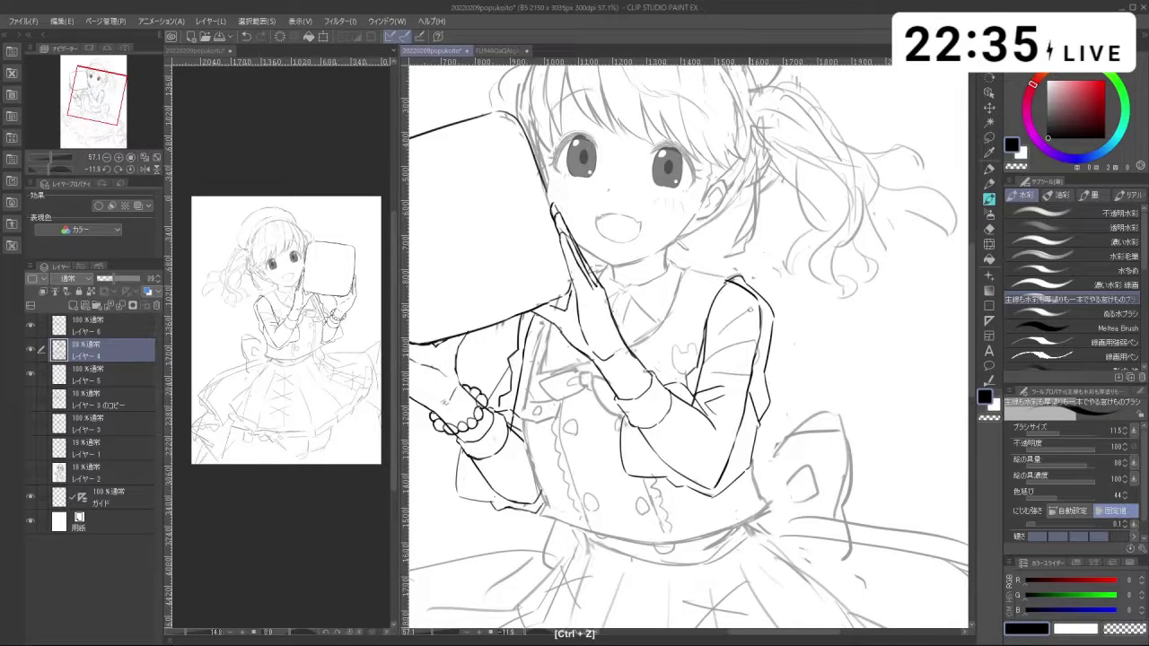
{"action": "left_click_drag", "start_coordinate": [524, 330], "coordinate": [524, 353]}
{"action": "key", "text": "ctrl+z"}
{"action": "left_click_drag", "start_coordinate": [685, 352], "coordinate": [681, 360]}
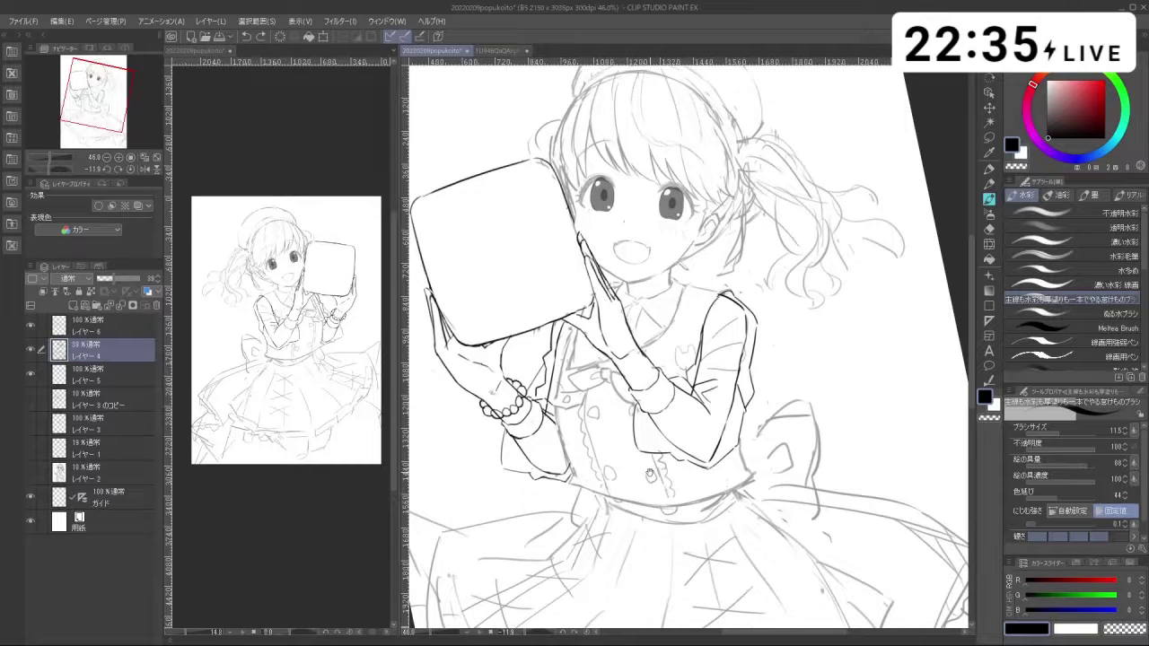
{"action": "left_click_drag", "start_coordinate": [515, 416], "coordinate": [550, 414]}
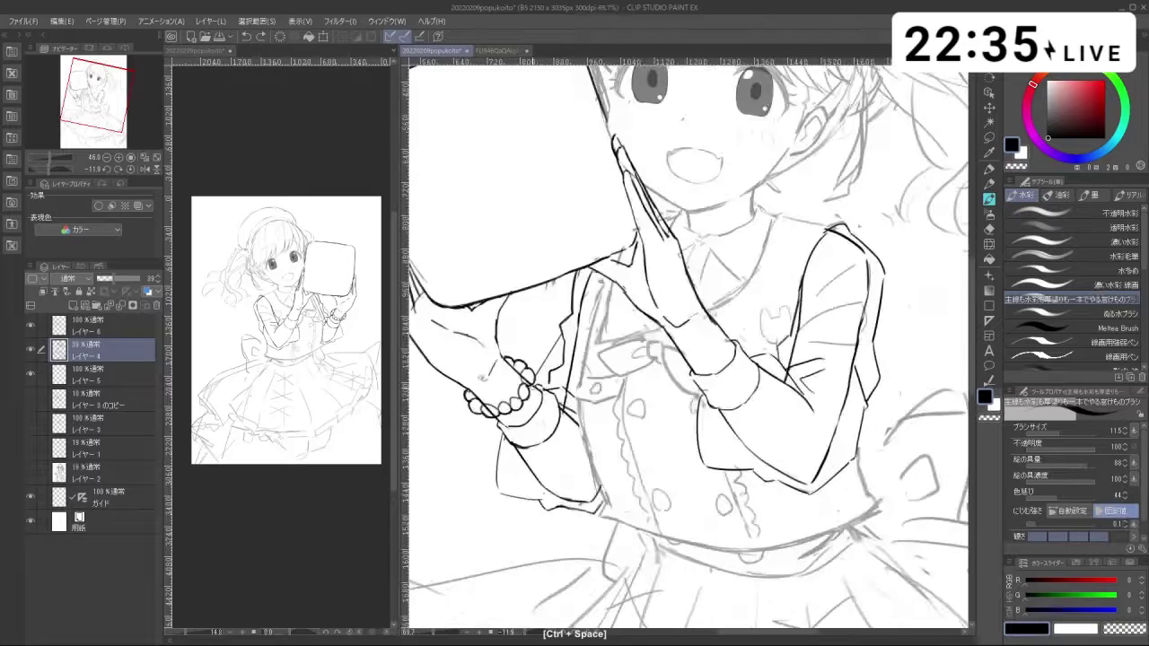
Step: Lasso the bracelet and loose sleeve of the far arm and cancel the transform started on layer レイヤー 4
{"action": "left_click", "coordinate": [990, 137]}
{"action": "left_click_drag", "start_coordinate": [613, 450], "coordinate": [578, 452]}
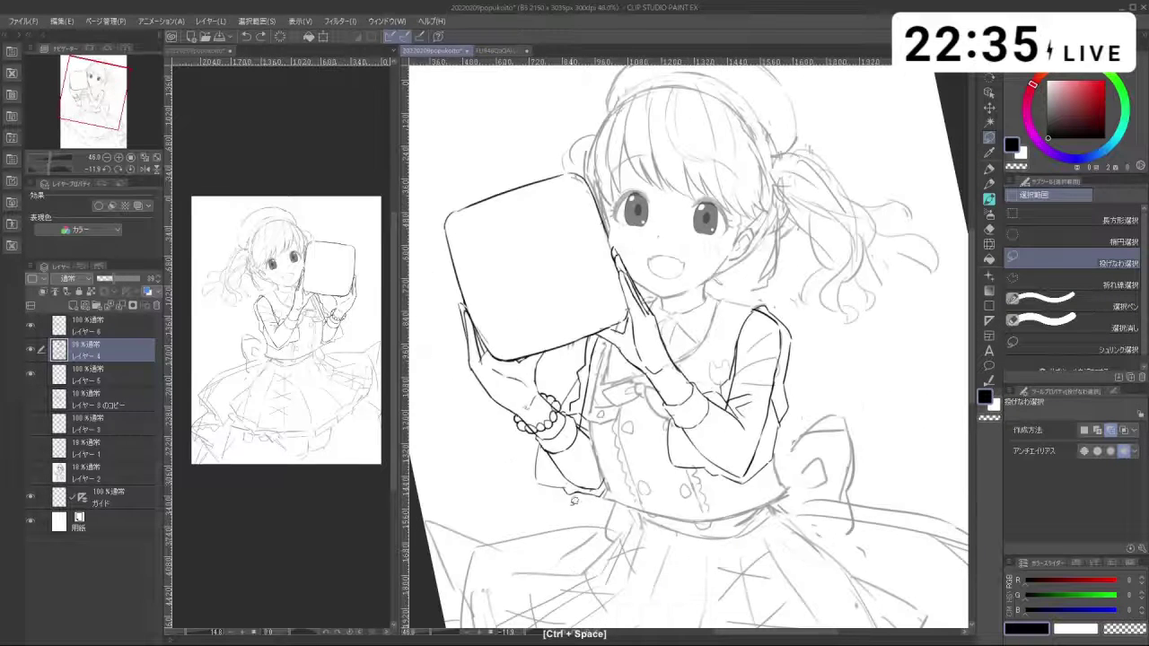
{"action": "mouse_move", "coordinate": [570, 511]}
{"action": "left_mouse_down"}
{"action": "mouse_move", "coordinate": [508, 435]}
{"action": "mouse_move", "coordinate": [527, 410]}
{"action": "left_mouse_up"}
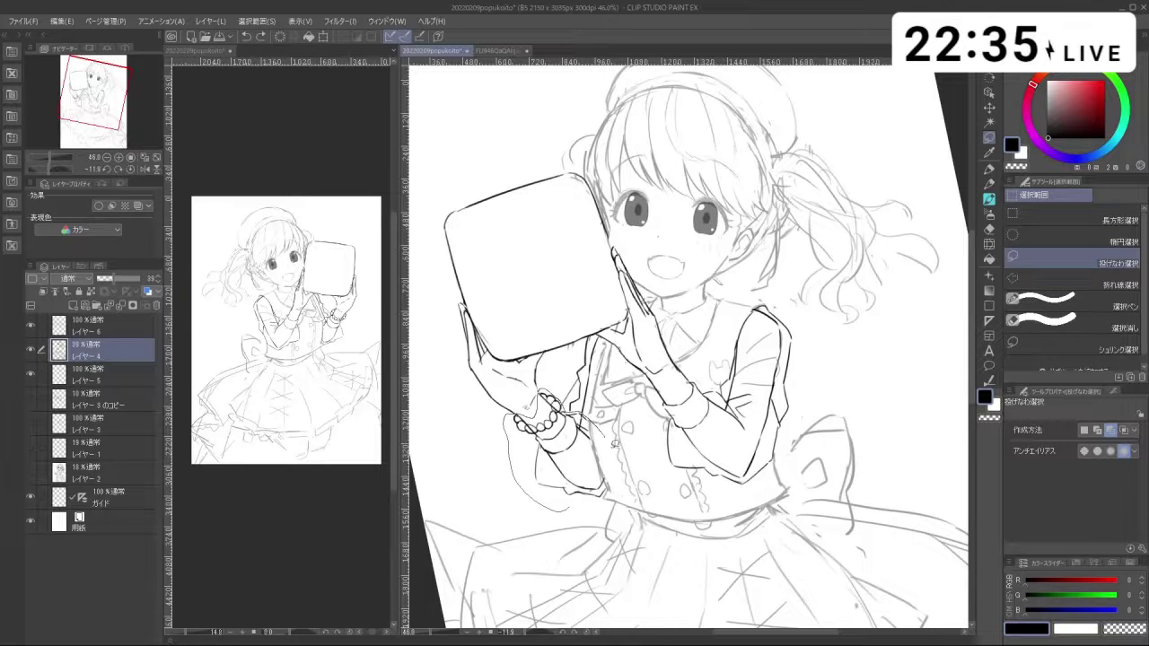
{"action": "mouse_move", "coordinate": [615, 444]}
{"action": "left_mouse_down"}
{"action": "mouse_move", "coordinate": [605, 503]}
{"action": "mouse_move", "coordinate": [577, 509]}
{"action": "left_mouse_up"}
{"action": "left_click", "coordinate": [588, 546]}
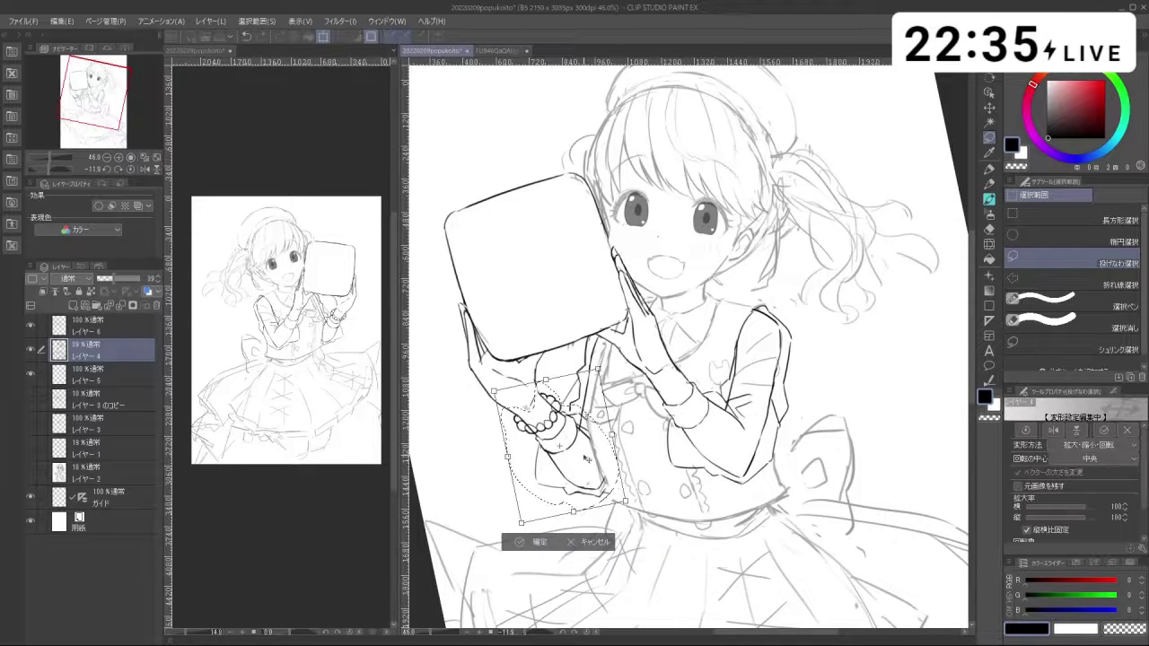
{"action": "left_click", "coordinate": [592, 543]}
Step: Transform the lassoed bracelet and sleeve on layer レイヤー 6, shifting them slightly up towards the hand, and deselect
{"action": "left_click", "coordinate": [136, 327]}
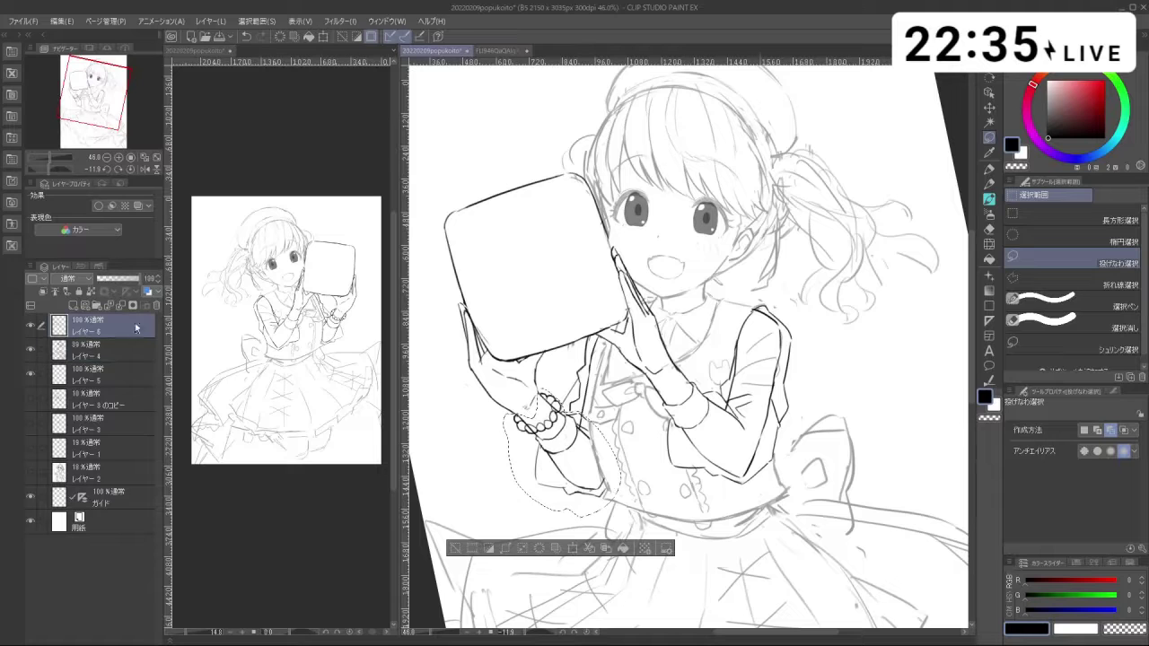
{"action": "left_click", "coordinate": [558, 549]}
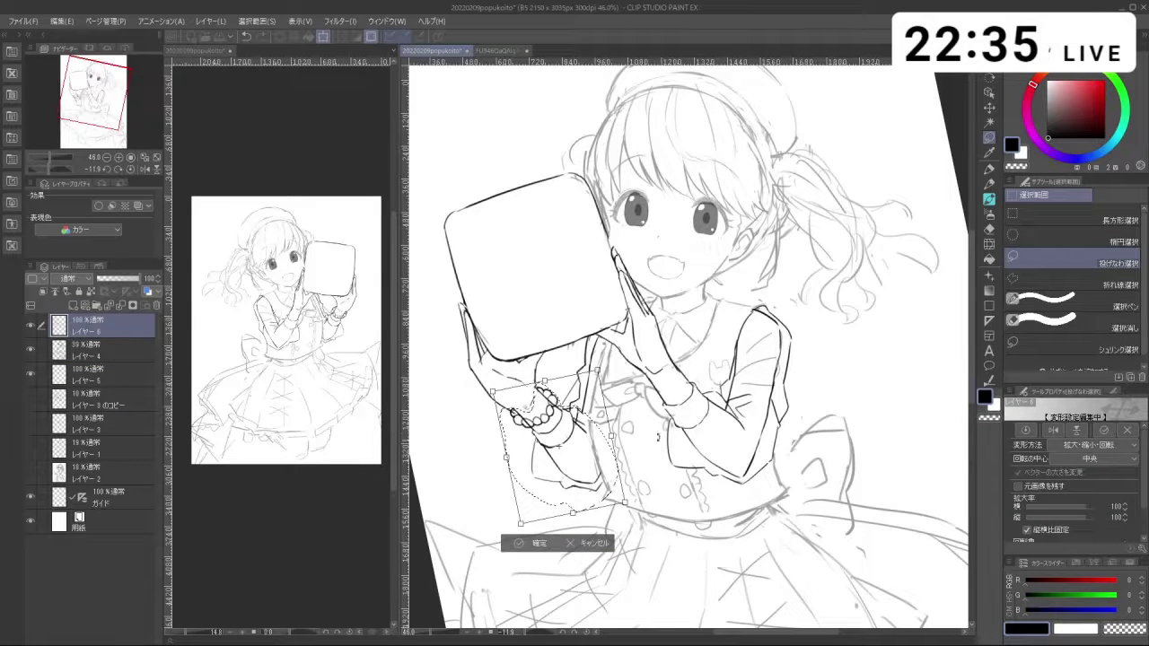
{"action": "left_click_drag", "start_coordinate": [615, 464], "coordinate": [625, 488]}
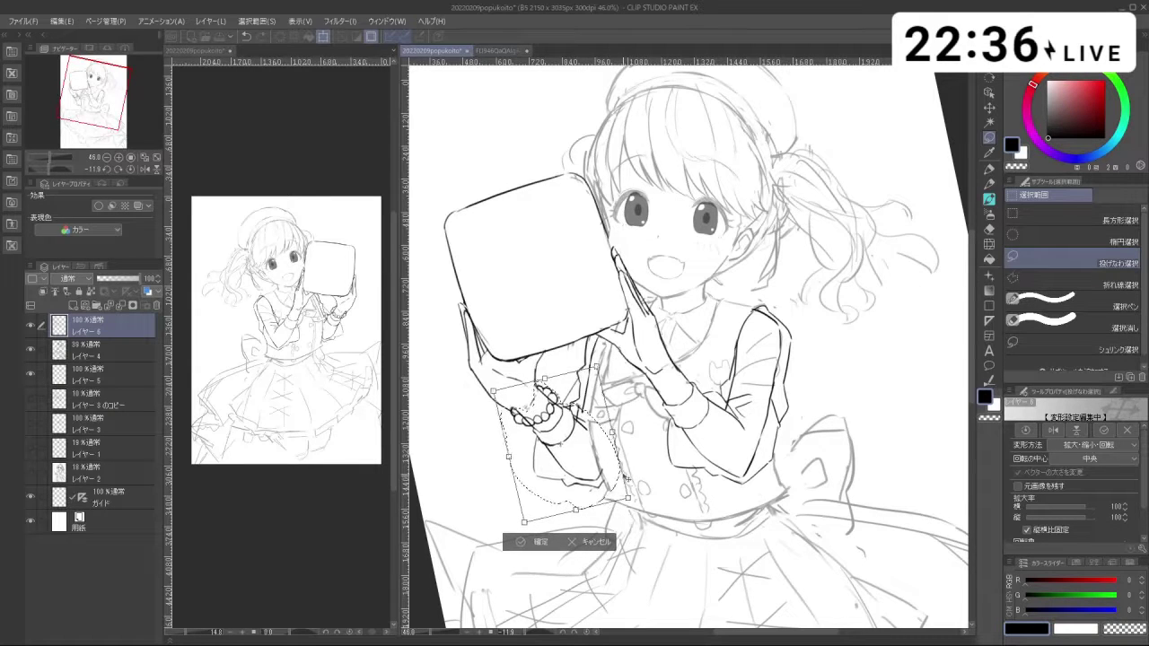
{"action": "left_click", "coordinate": [521, 545]}
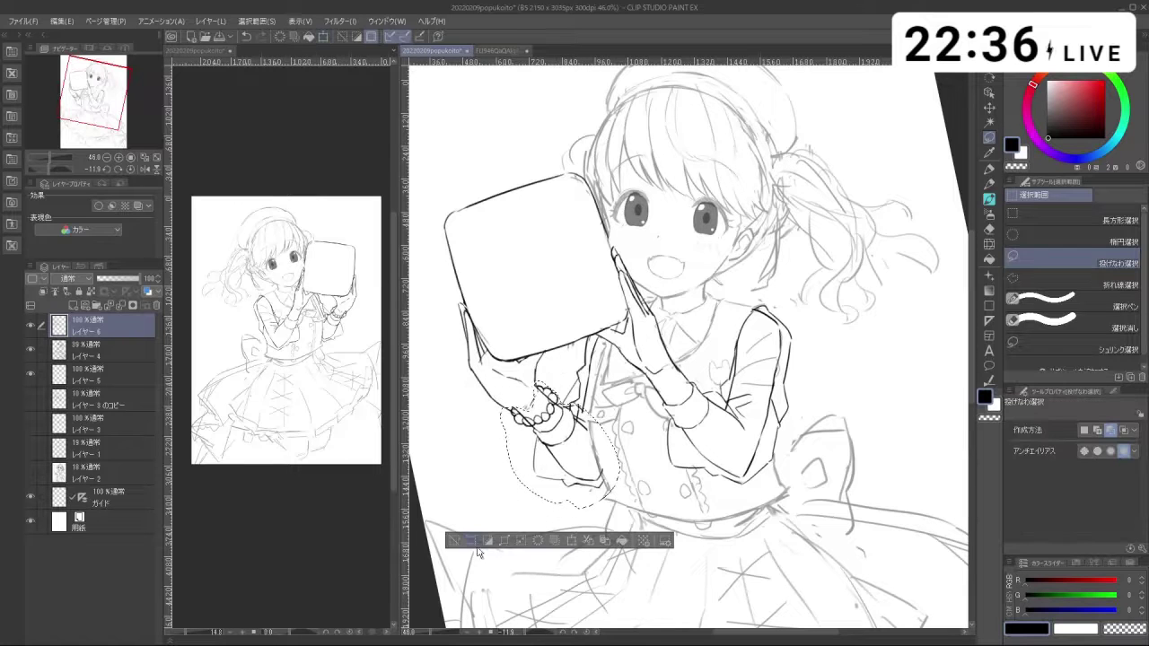
{"action": "left_click", "coordinate": [460, 541]}
Step: Clean up the inked lines where the shifted bracelet and cuff meet the wrist and sleeve
{"action": "left_click", "coordinate": [989, 201]}
{"action": "key", "text": "ctrl+space"}
{"action": "left_click_drag", "start_coordinate": [566, 397], "coordinate": [584, 419]}
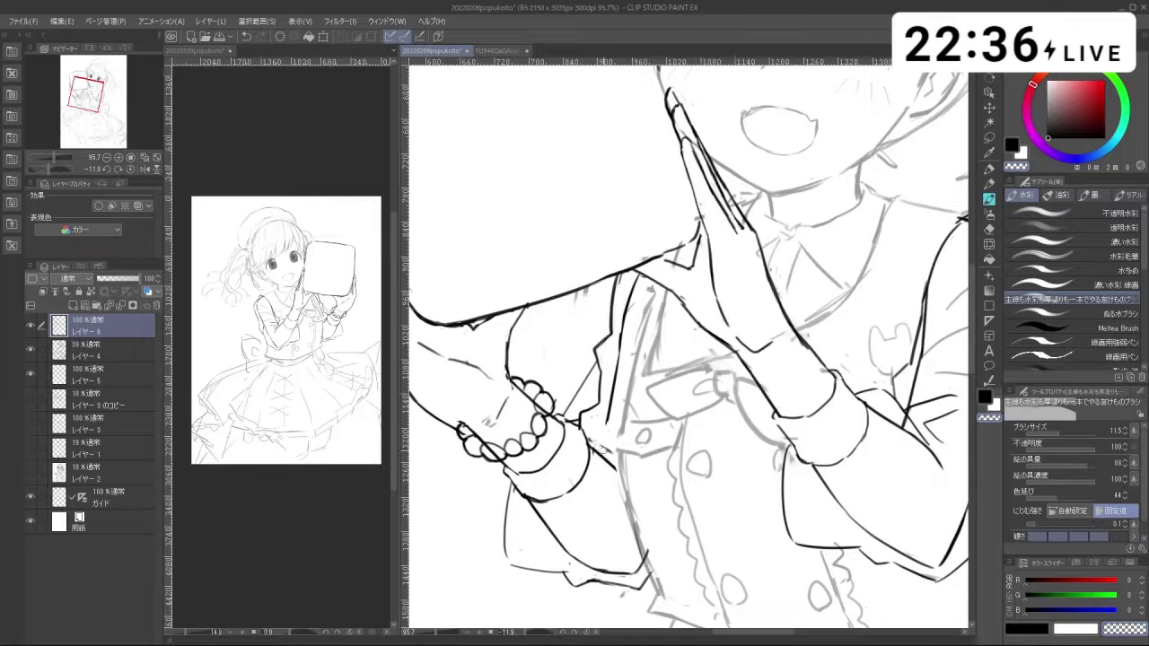
{"action": "key", "text": "ctrl+z"}
{"action": "key", "text": "c"}
{"action": "key", "text": "ctrl+space"}
{"action": "mouse_move", "coordinate": [543, 424]}
{"action": "left_mouse_down"}
{"action": "mouse_move", "coordinate": [499, 421]}
{"action": "mouse_move", "coordinate": [552, 438]}
{"action": "mouse_move", "coordinate": [566, 424]}
{"action": "mouse_move", "coordinate": [495, 396]}
{"action": "mouse_move", "coordinate": [501, 405]}
{"action": "left_mouse_up"}
{"action": "key", "text": "c"}
{"action": "key", "text": "ctrl+z"}
{"action": "key", "text": "c"}
{"action": "key", "text": "c"}
{"action": "key", "text": "ctrl+z"}
{"action": "key", "text": "ctrl+z"}
{"action": "key", "text": "ctrl+space"}
{"action": "left_click_drag", "start_coordinate": [547, 446], "coordinate": [518, 446]}
{"action": "key", "text": "shift+space"}
{"action": "mouse_move", "coordinate": [516, 395]}
{"action": "left_mouse_down"}
{"action": "mouse_move", "coordinate": [590, 541]}
{"action": "mouse_move", "coordinate": [738, 523]}
{"action": "mouse_move", "coordinate": [544, 393]}
{"action": "mouse_move", "coordinate": [540, 314]}
{"action": "mouse_move", "coordinate": [540, 413]}
{"action": "left_mouse_up"}
{"action": "key", "text": "space"}
{"action": "key", "text": "ctrl+space"}
{"action": "left_click_drag", "start_coordinate": [541, 413], "coordinate": [560, 413]}
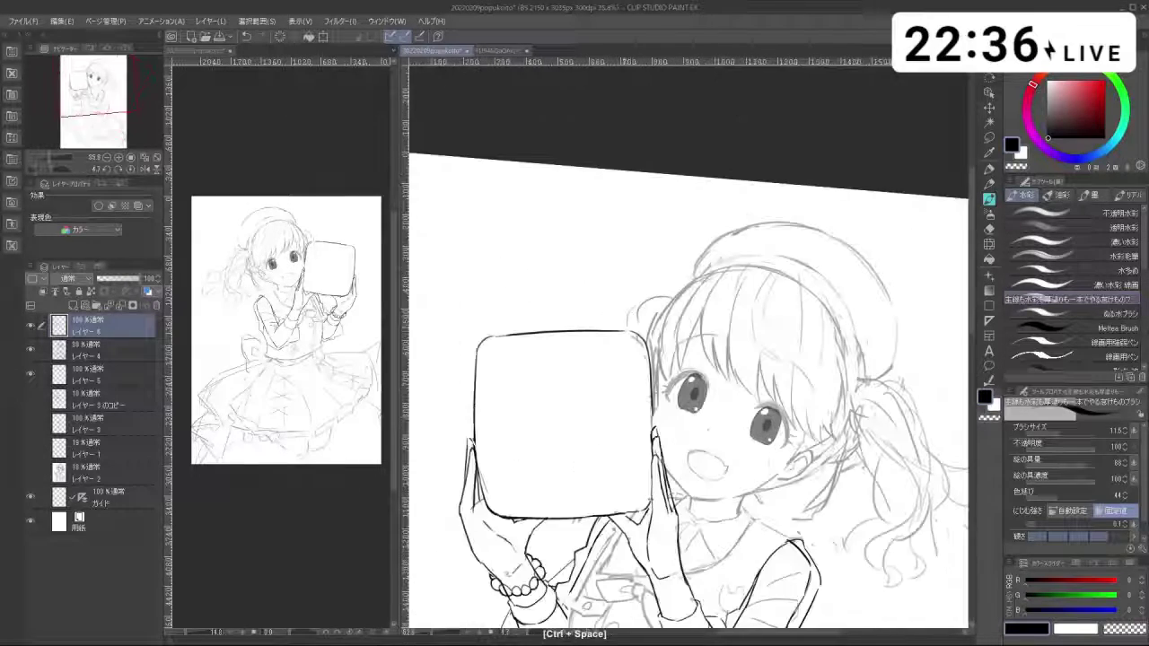
Step: Draw a tall ribbon loop with an inner line rising from behind the board's upper edge beside the beret
{"action": "mouse_move", "coordinate": [620, 264]}
{"action": "left_mouse_down"}
{"action": "mouse_move", "coordinate": [628, 338]}
{"action": "mouse_move", "coordinate": [620, 264]}
{"action": "mouse_move", "coordinate": [666, 269]}
{"action": "left_mouse_up"}
{"action": "key", "text": "ctrl+z"}
{"action": "key", "text": "ctrl+z"}
{"action": "left_click_drag", "start_coordinate": [623, 238], "coordinate": [672, 298]}
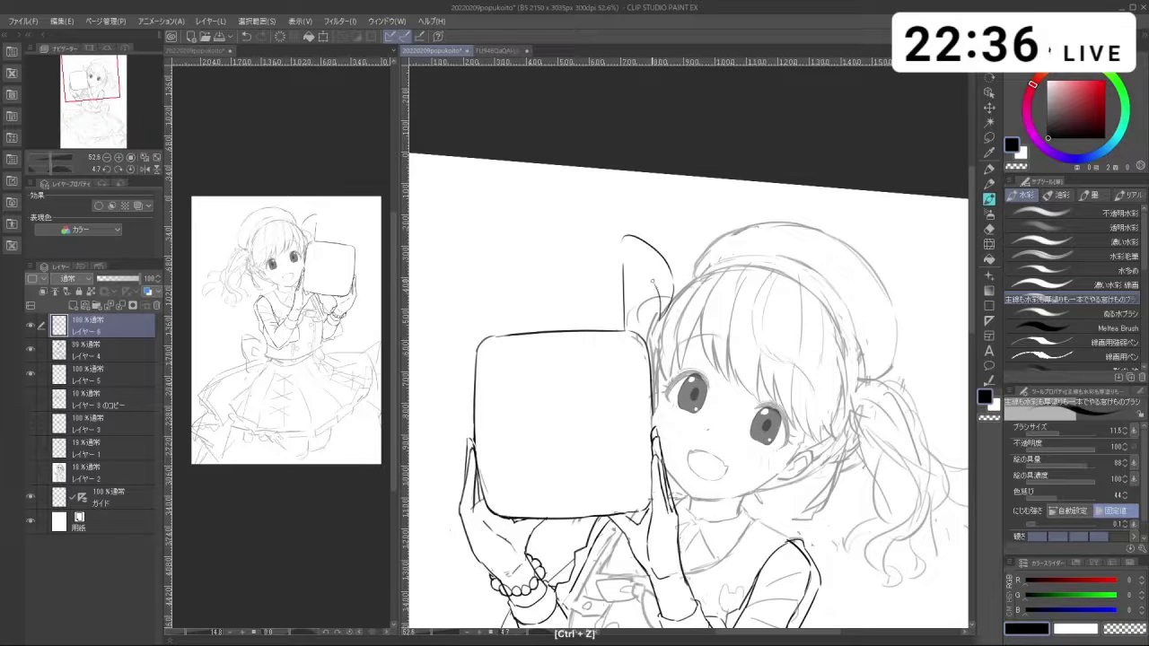
{"action": "key", "text": "ctrl+z"}
{"action": "mouse_move", "coordinate": [631, 264]}
{"action": "left_mouse_down"}
{"action": "mouse_move", "coordinate": [662, 322]}
{"action": "mouse_move", "coordinate": [632, 330]}
{"action": "left_mouse_up"}
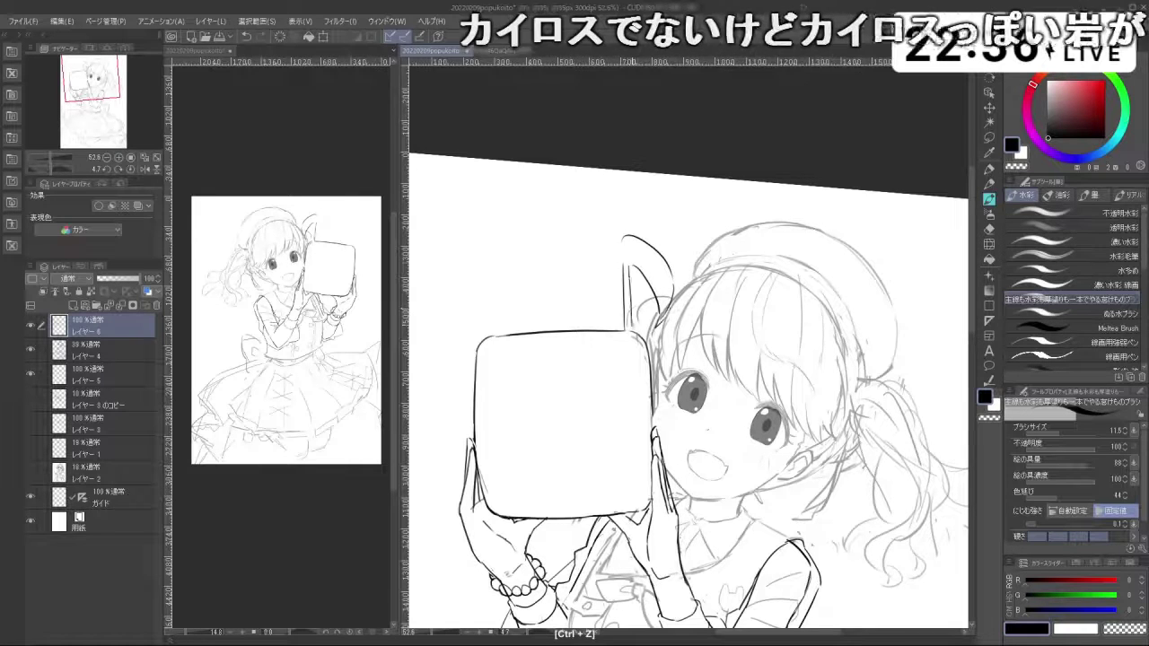
{"action": "key", "text": "ctrl+z"}
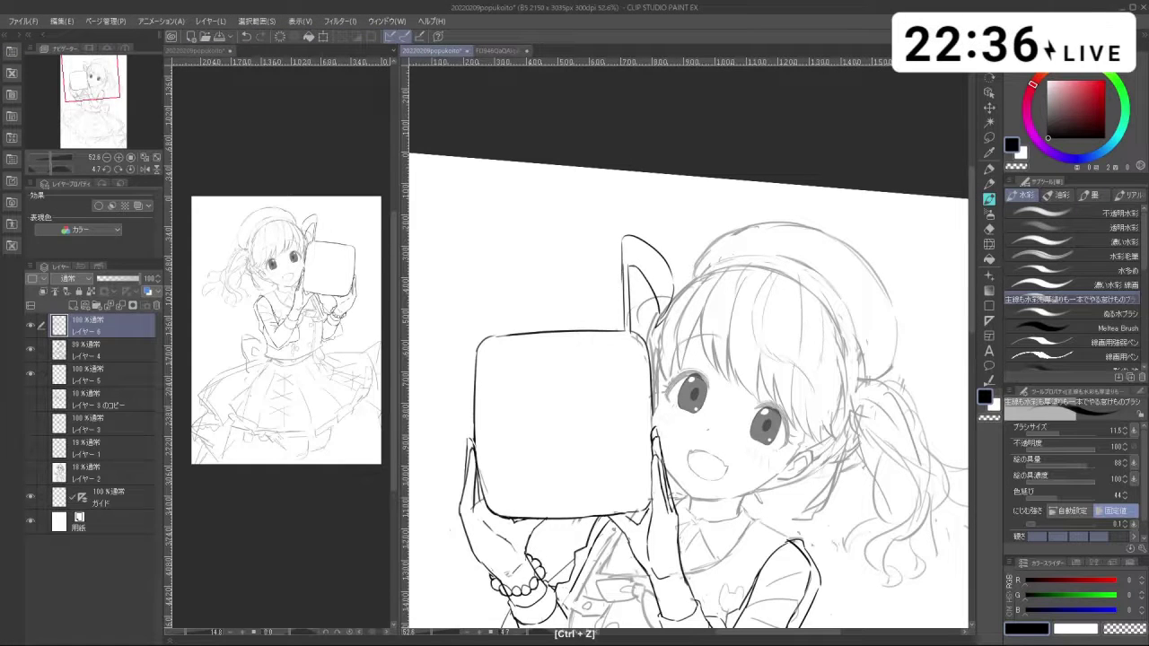
Step: Raise the opacity of the sketch layer レイヤー 4 to 100%
{"action": "key", "text": "ctrl+space"}
{"action": "left_click_drag", "start_coordinate": [818, 533], "coordinate": [626, 584]}
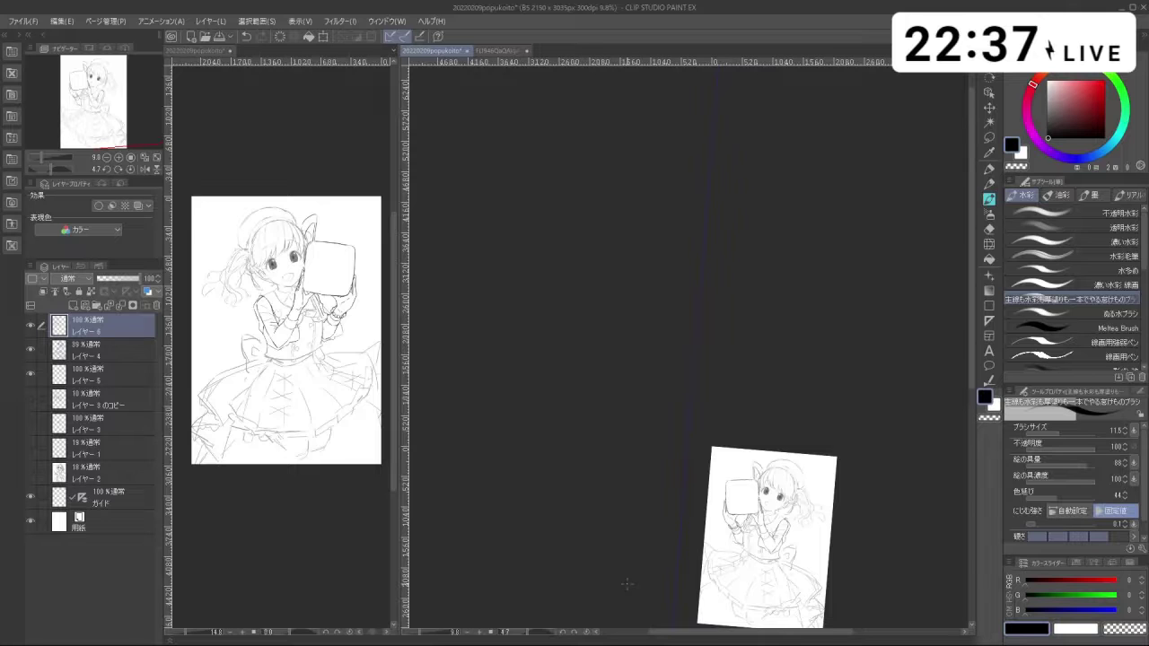
{"action": "left_click_drag", "start_coordinate": [875, 548], "coordinate": [837, 397]}
{"action": "mouse_move", "coordinate": [798, 508]}
{"action": "left_mouse_down"}
{"action": "mouse_move", "coordinate": [910, 410]}
{"action": "mouse_move", "coordinate": [770, 522]}
{"action": "left_mouse_up"}
{"action": "left_click", "coordinate": [119, 351]}
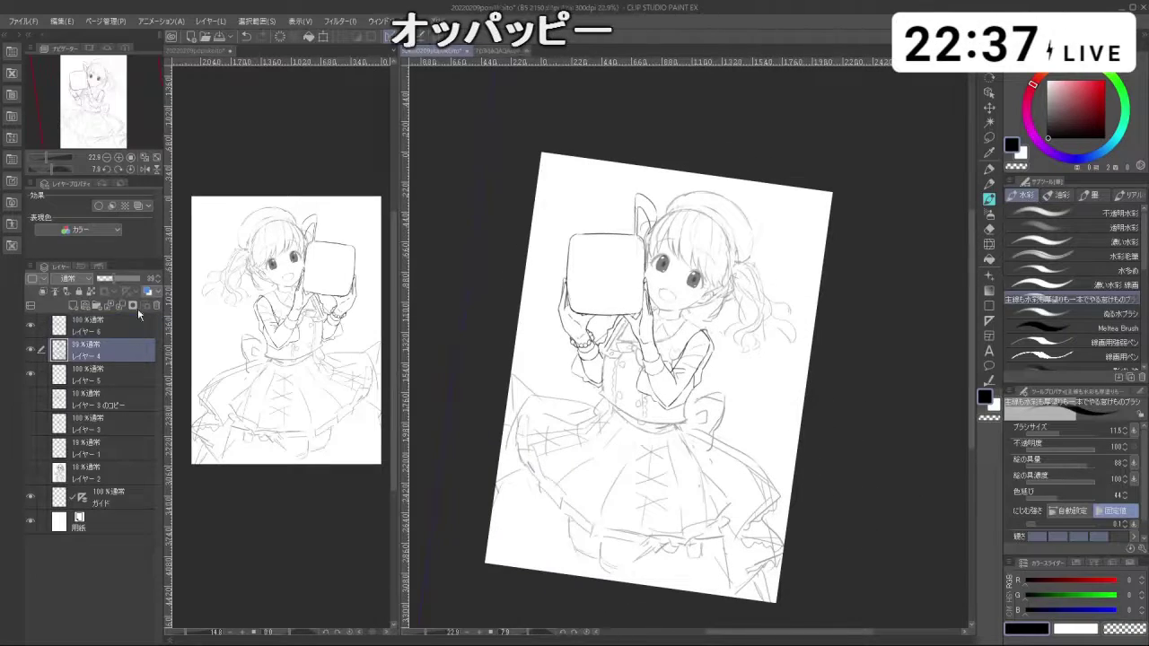
{"action": "left_click_drag", "start_coordinate": [133, 280], "coordinate": [149, 279]}
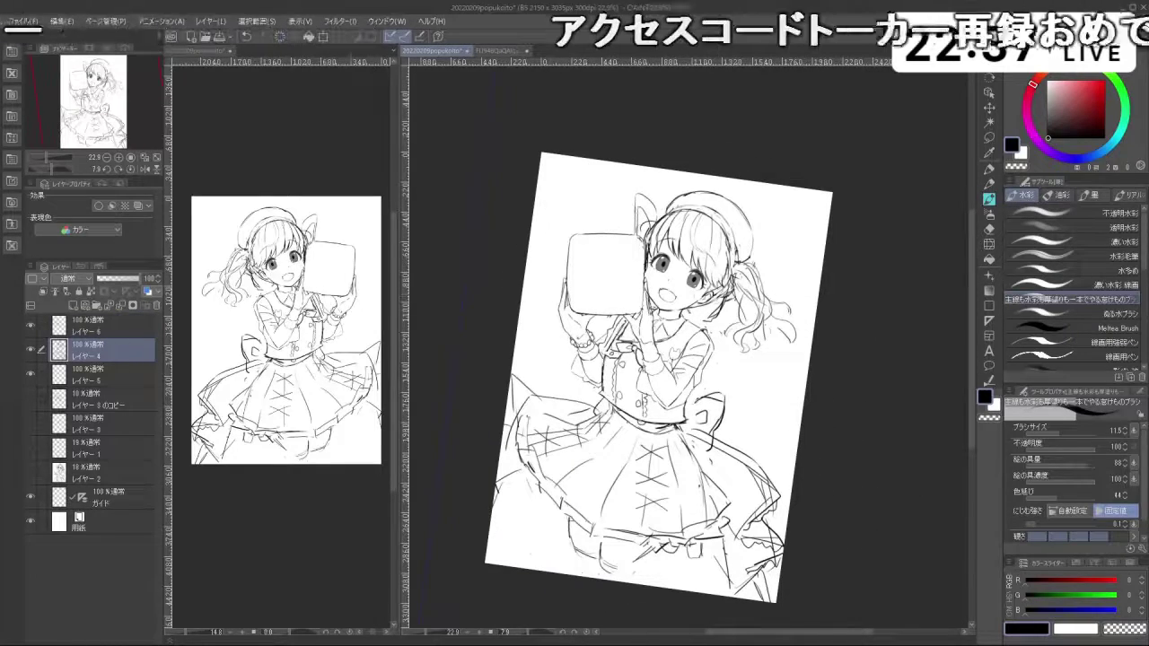
Step: Lasso the small chest ribbon beneath the raised hand on layer レイヤー 4, shift it slightly towards the cuff, and deselect
{"action": "left_click_drag", "start_coordinate": [649, 323], "coordinate": [970, 86]}
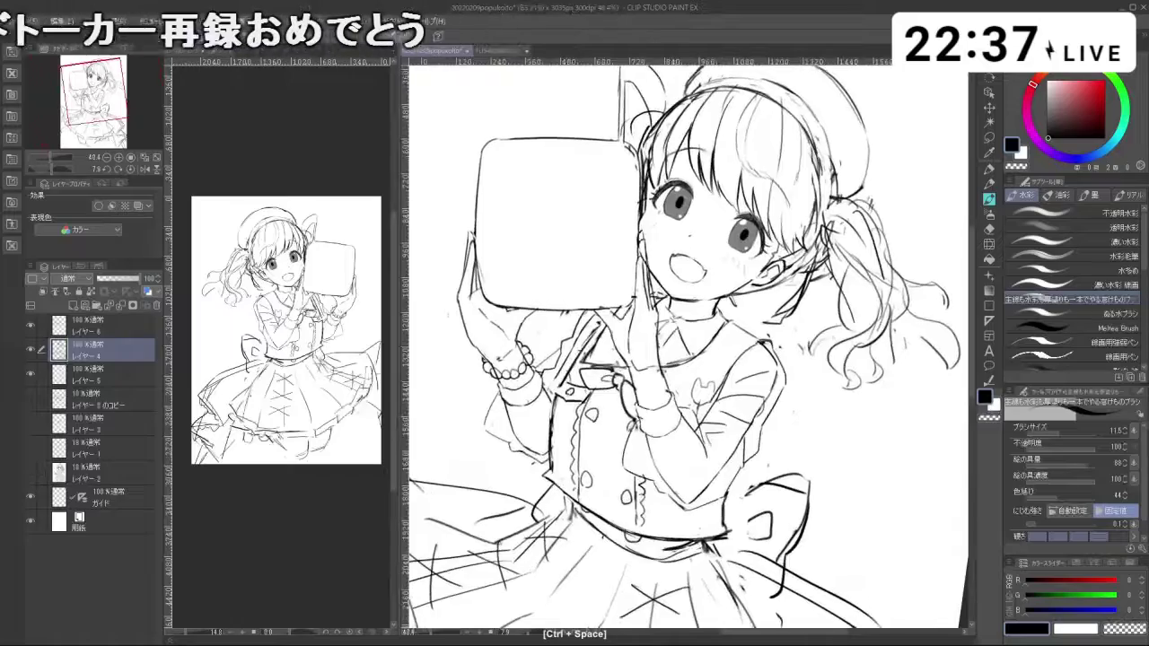
{"action": "left_click_drag", "start_coordinate": [897, 271], "coordinate": [871, 217]}
{"action": "left_click", "coordinate": [990, 138]}
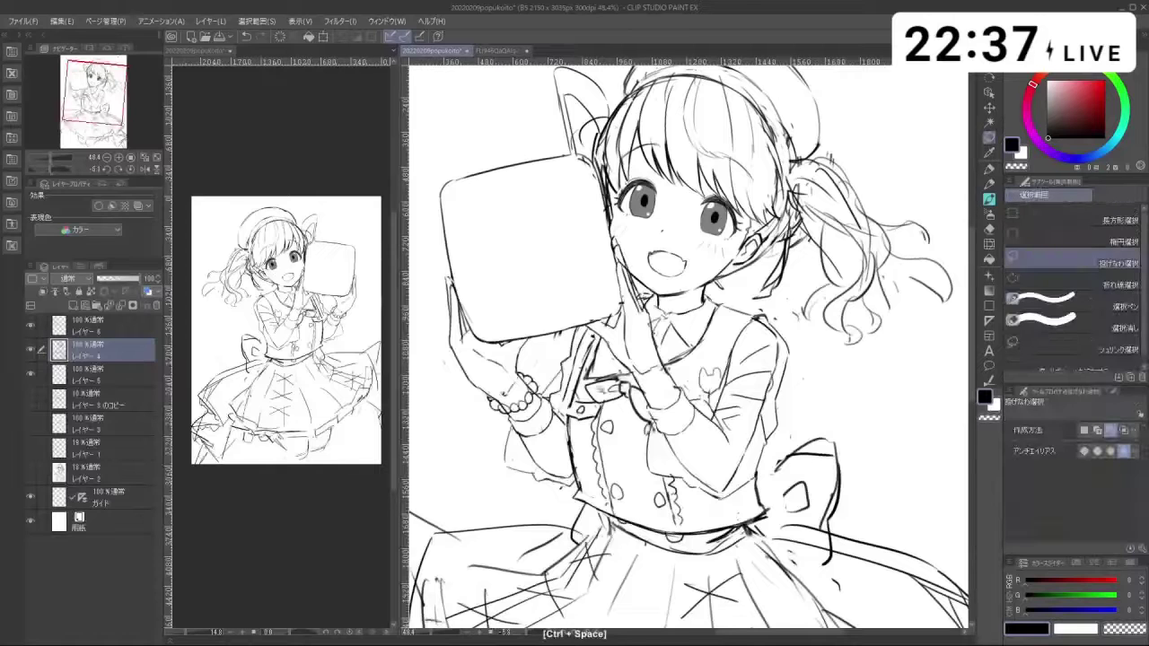
{"action": "mouse_move", "coordinate": [600, 391]}
{"action": "left_mouse_down"}
{"action": "mouse_move", "coordinate": [660, 392]}
{"action": "mouse_move", "coordinate": [606, 410]}
{"action": "left_mouse_up"}
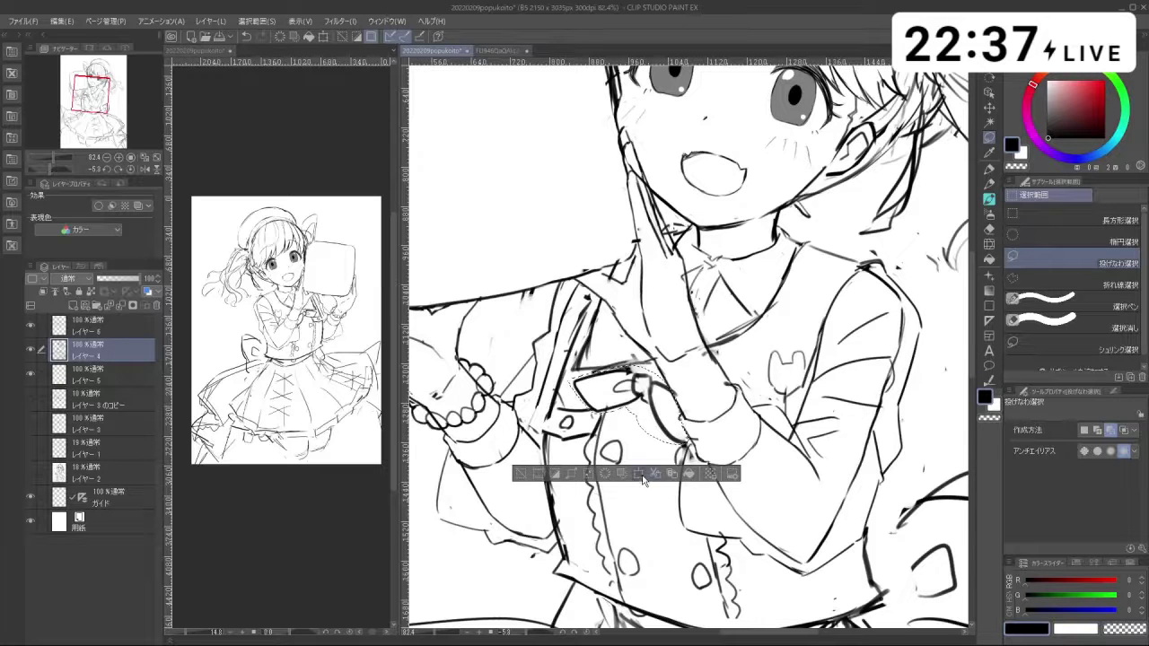
{"action": "key", "text": "ctrl+t"}
{"action": "left_click_drag", "start_coordinate": [676, 436], "coordinate": [680, 435]}
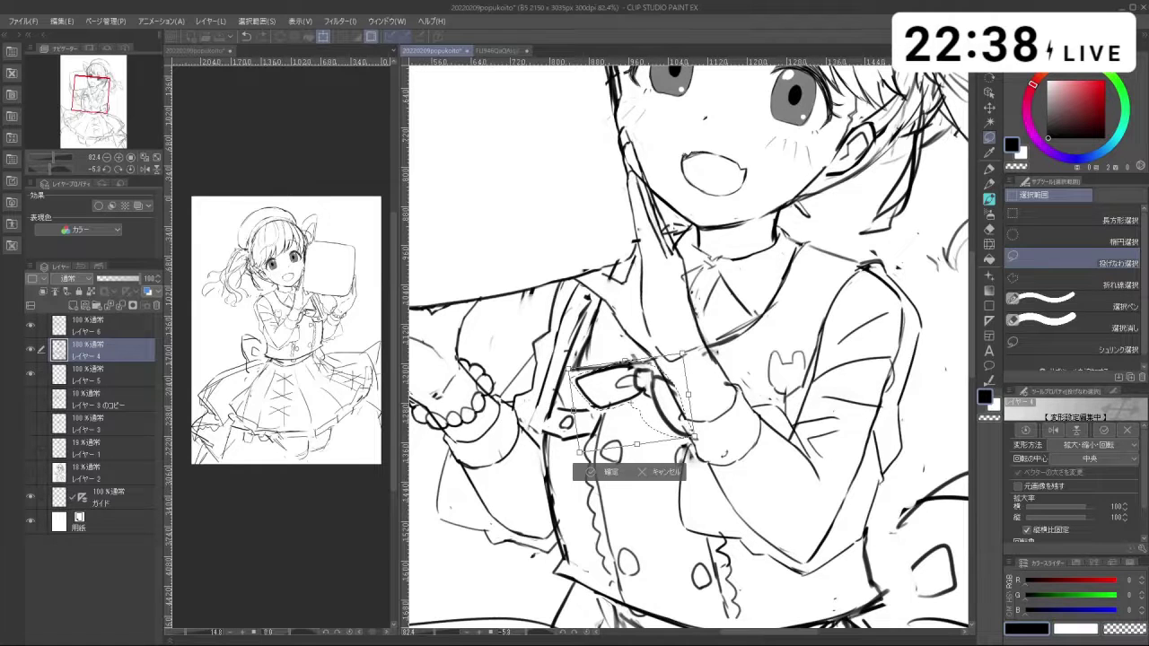
{"action": "left_click_drag", "start_coordinate": [688, 437], "coordinate": [693, 431]}
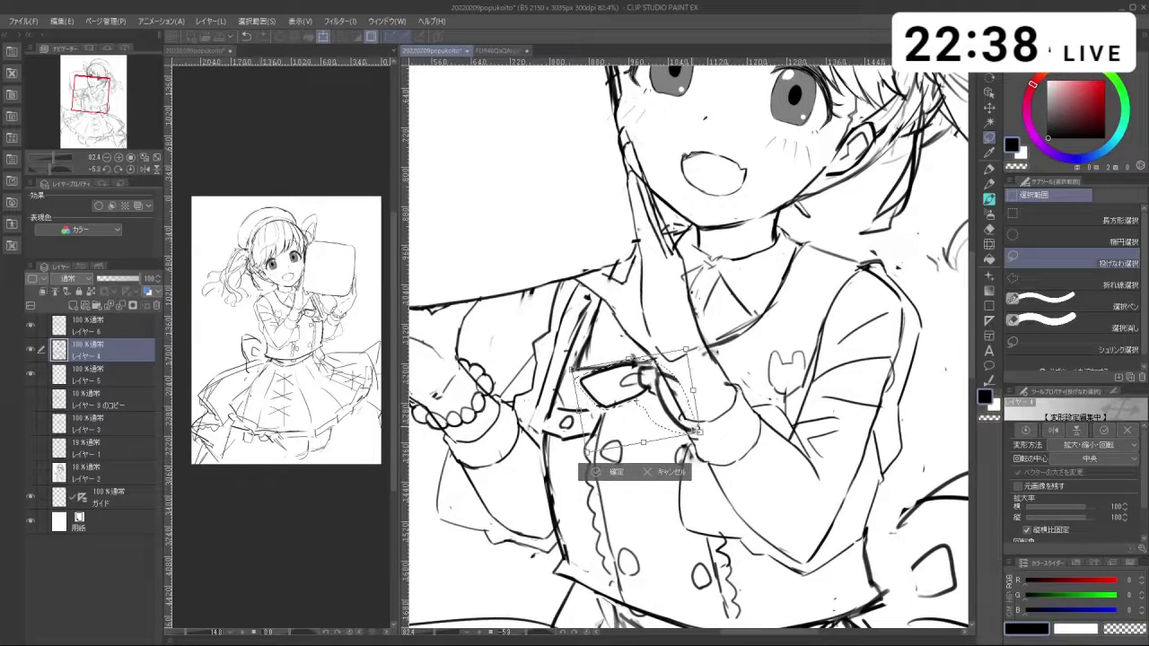
{"action": "left_click", "coordinate": [616, 473]}
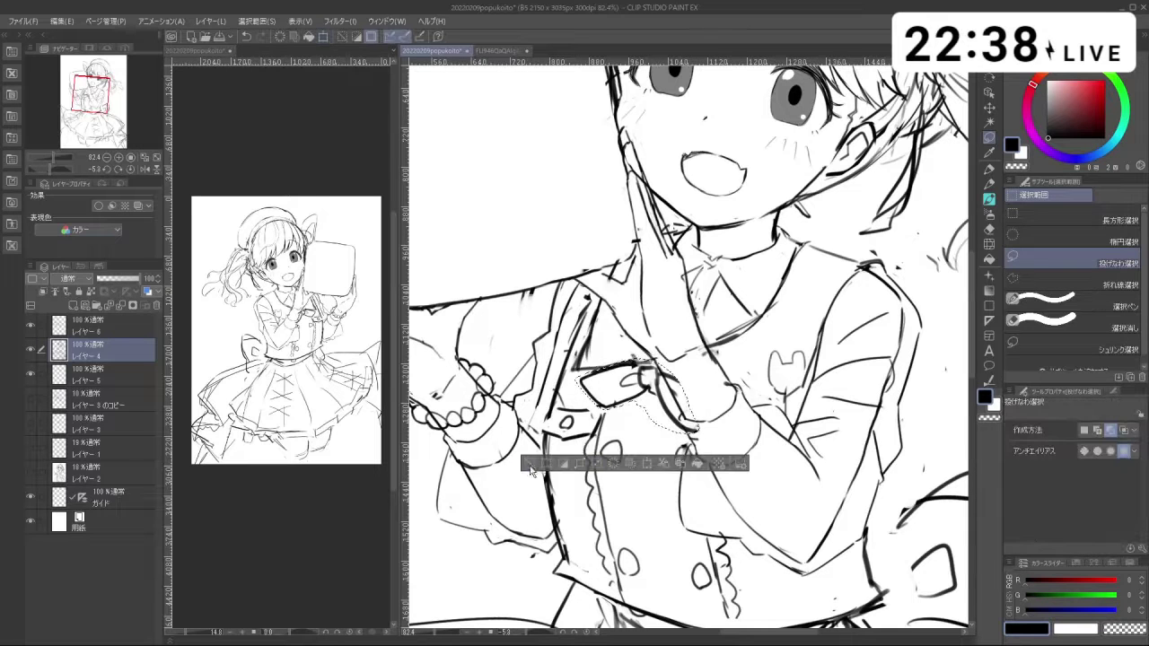
{"action": "left_click", "coordinate": [988, 206]}
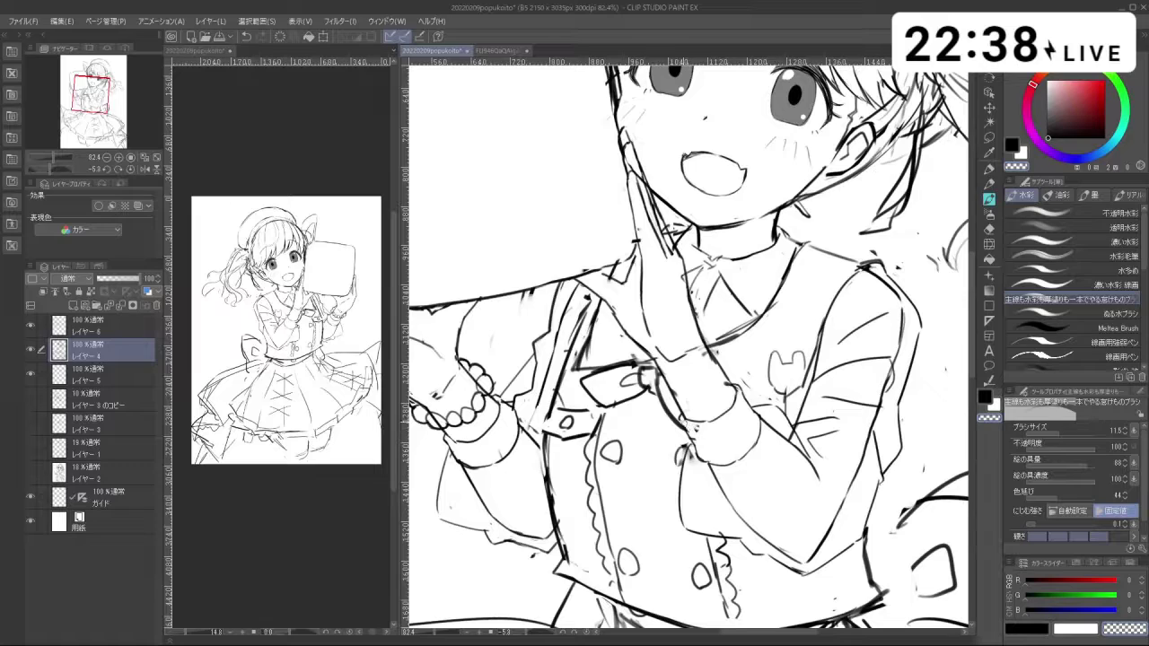
{"action": "key", "text": "space"}
{"action": "mouse_move", "coordinate": [733, 431]}
{"action": "left_mouse_down"}
{"action": "mouse_move", "coordinate": [690, 409]}
{"action": "mouse_move", "coordinate": [752, 410]}
{"action": "mouse_move", "coordinate": [729, 409]}
{"action": "mouse_move", "coordinate": [736, 426]}
{"action": "left_mouse_up"}
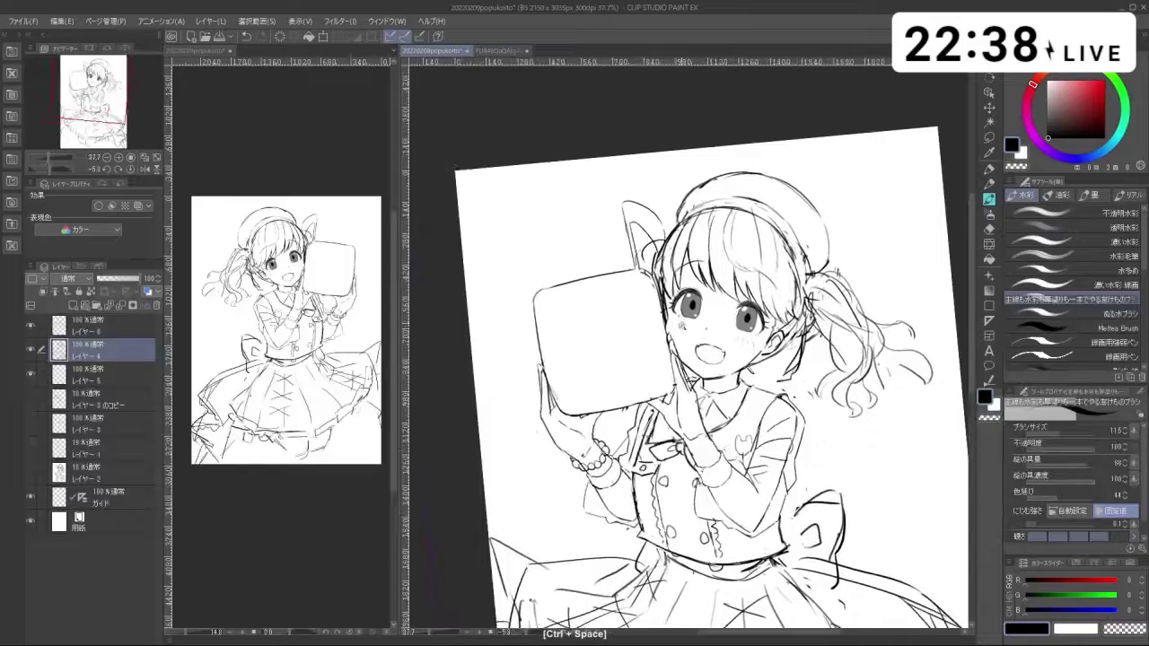
Step: Examine the face, board and upper body of the figure up close and at full view
{"action": "left_click_drag", "start_coordinate": [682, 323], "coordinate": [715, 350]}
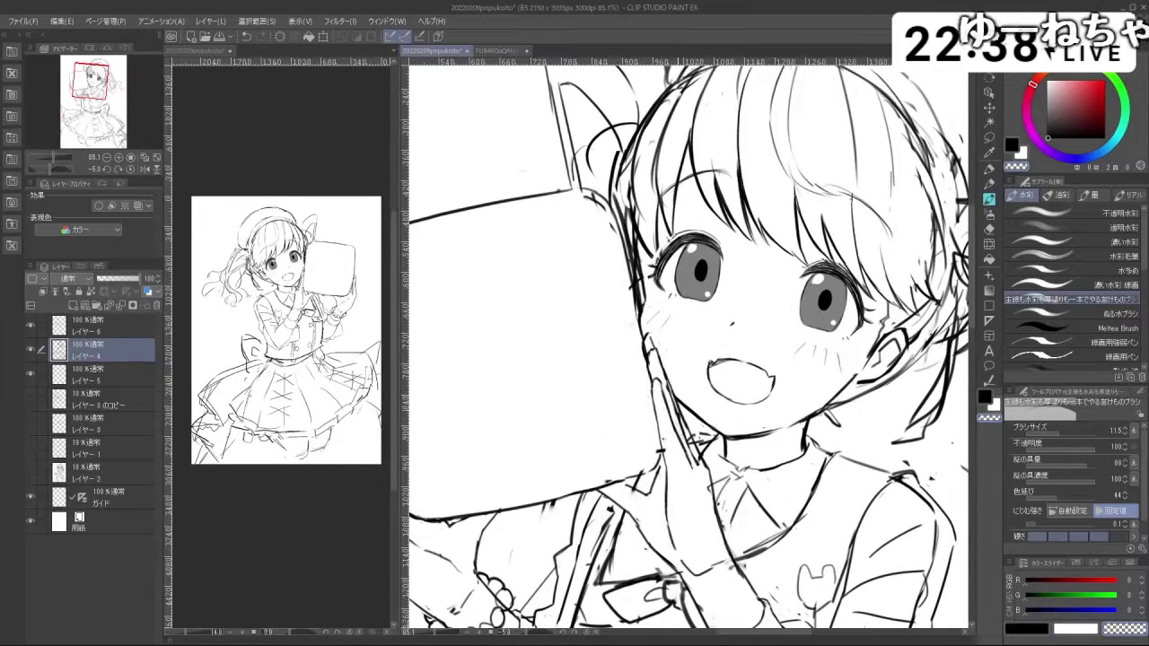
{"action": "key", "text": "space"}
{"action": "scroll", "coordinate": [704, 406], "scroll_direction": "down", "scroll_amount": 3}
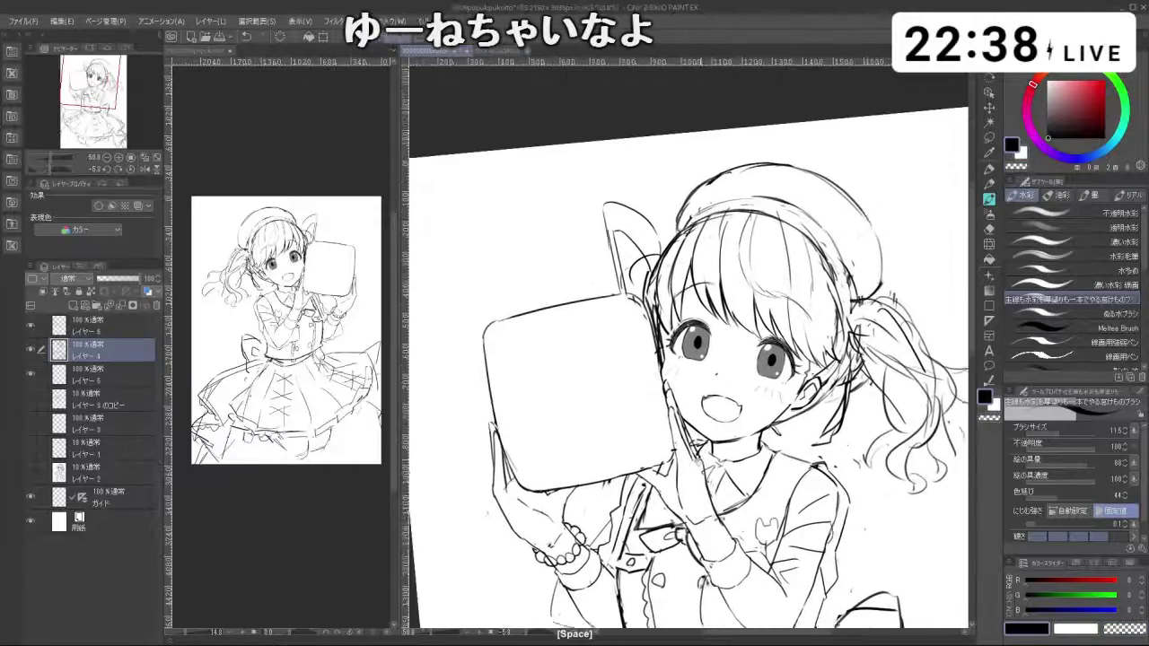
{"action": "left_click_drag", "start_coordinate": [719, 423], "coordinate": [657, 320]}
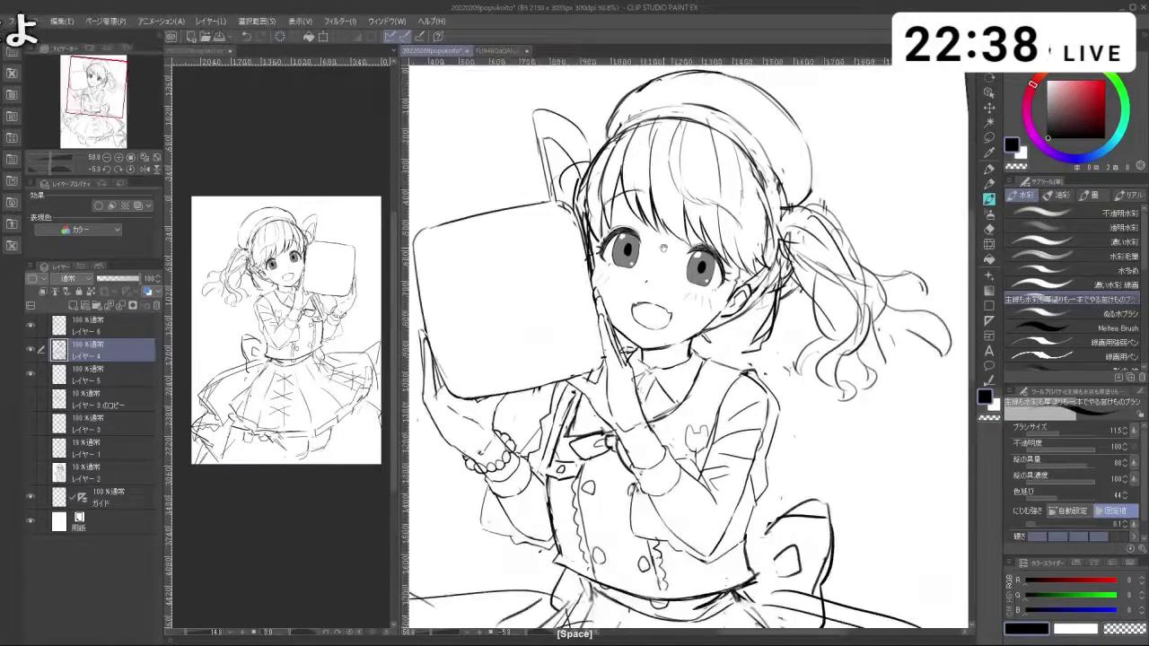
{"action": "left_click_drag", "start_coordinate": [716, 423], "coordinate": [716, 360]}
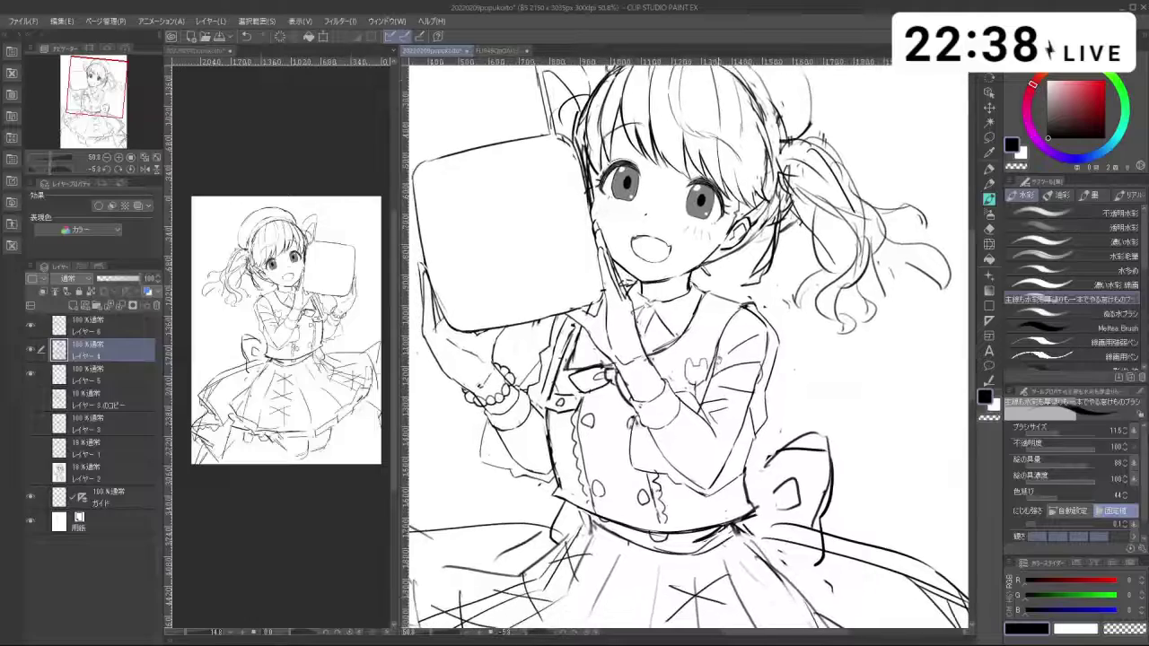
{"action": "key", "text": "ctrl+space"}
{"action": "mouse_move", "coordinate": [751, 439]}
{"action": "left_mouse_down"}
{"action": "mouse_move", "coordinate": [755, 452]}
{"action": "mouse_move", "coordinate": [764, 441]}
{"action": "left_mouse_up"}
{"action": "key", "text": "ctrl"}
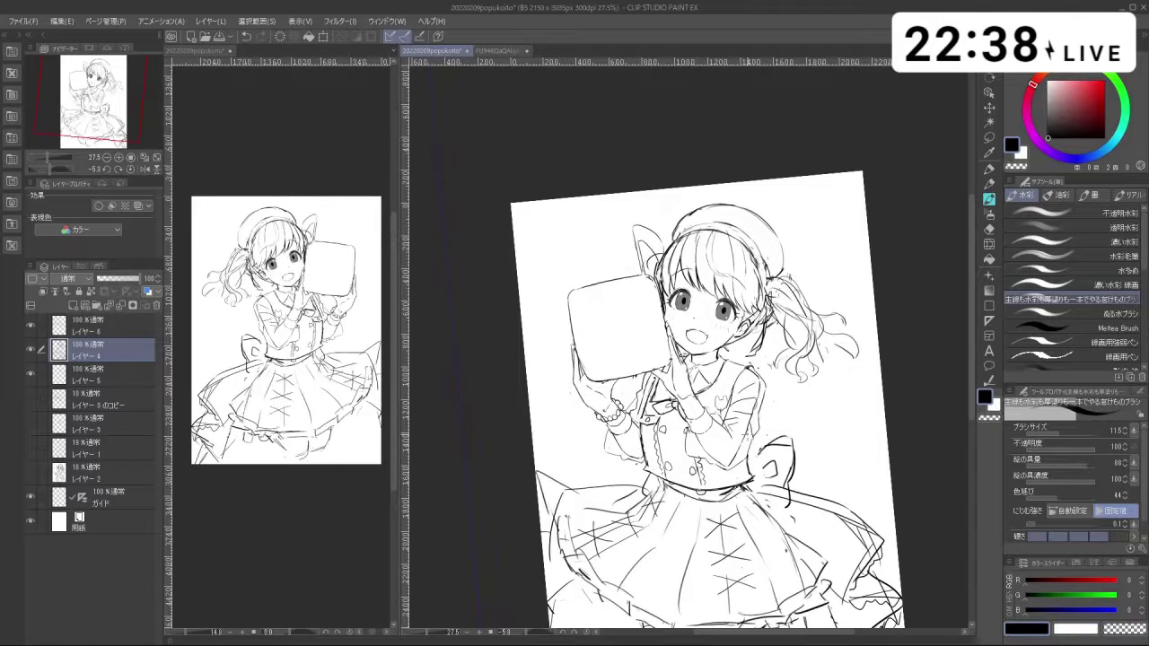
Step: Lasso the bent arm's sleeve and move it slightly outwards from the body on layers レイヤー 6 and レイヤー 4 together, and deselect
{"action": "key", "text": "m"}
{"action": "key", "text": "ctrl+space"}
{"action": "left_click_drag", "start_coordinate": [756, 428], "coordinate": [742, 446]}
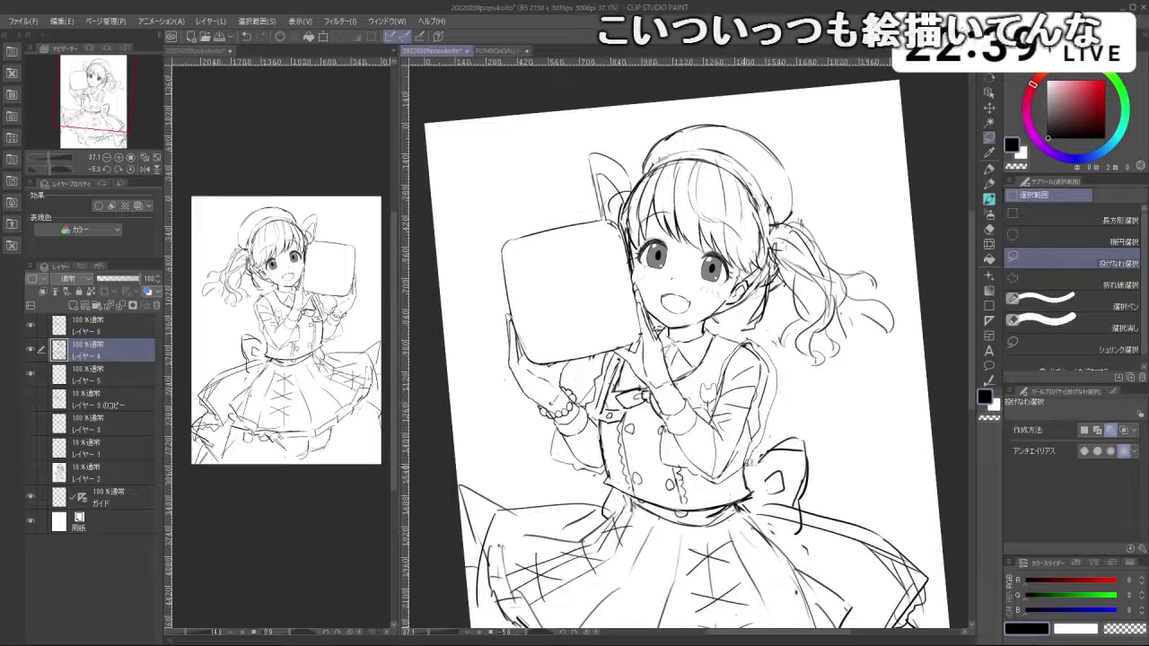
{"action": "mouse_move", "coordinate": [748, 464]}
{"action": "left_mouse_down"}
{"action": "mouse_move", "coordinate": [711, 431]}
{"action": "mouse_move", "coordinate": [738, 348]}
{"action": "left_mouse_up"}
{"action": "key", "text": "ctrl+t"}
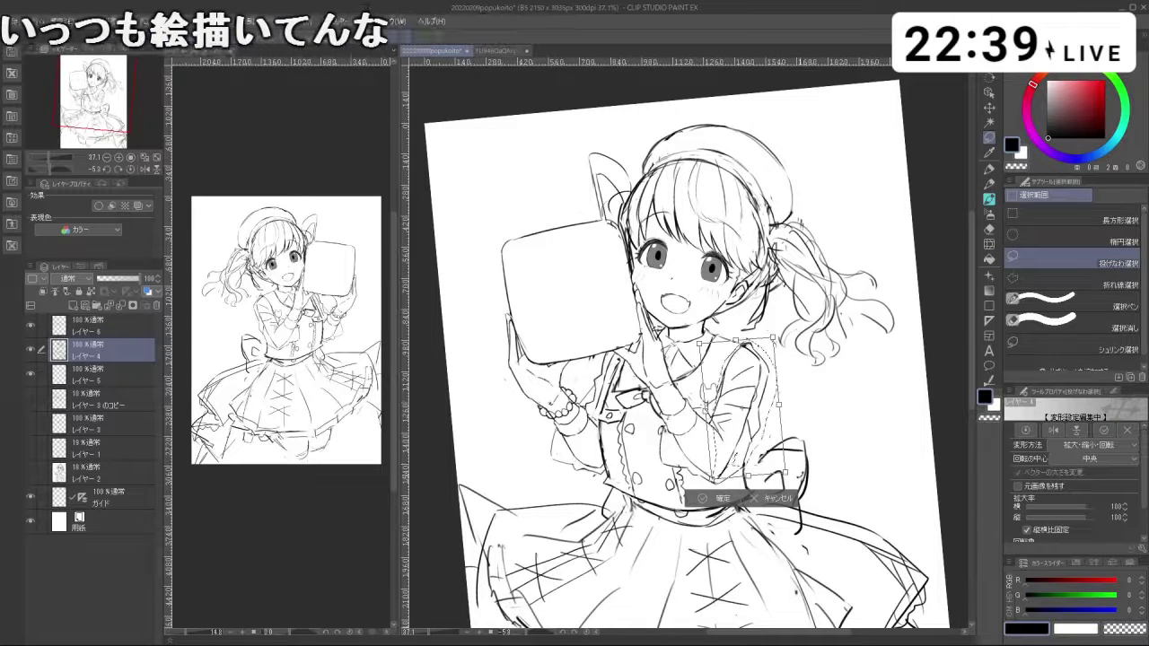
{"action": "left_click", "coordinate": [776, 498]}
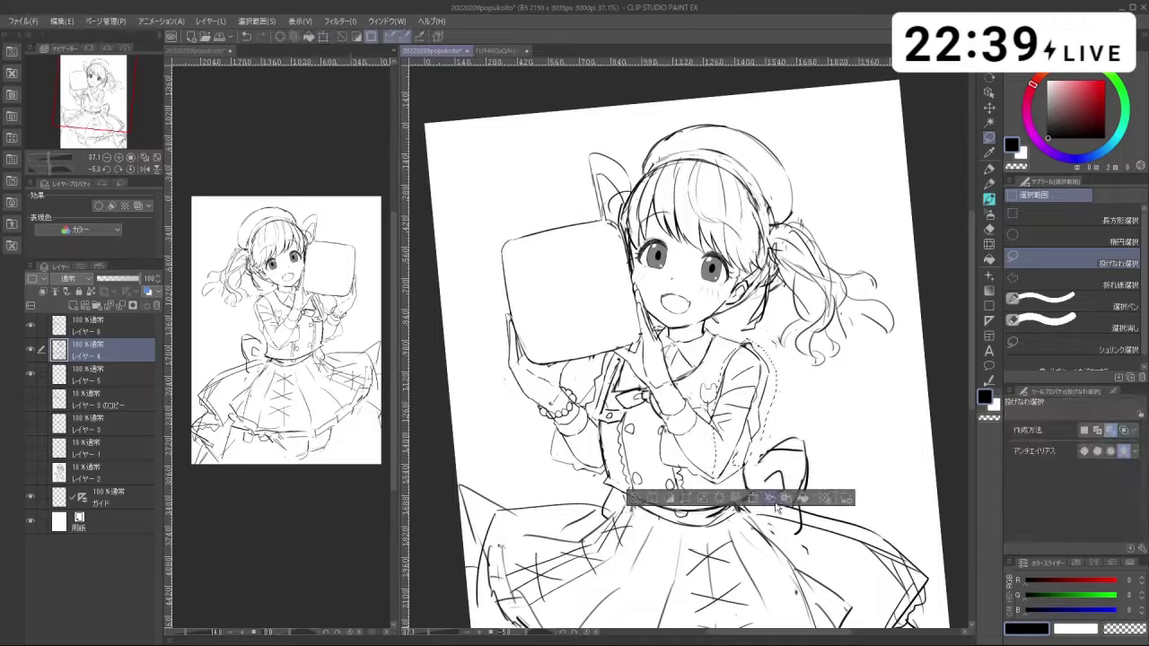
{"action": "left_click", "coordinate": [116, 332], "text": "ctrl"}
{"action": "left_click", "coordinate": [738, 498]}
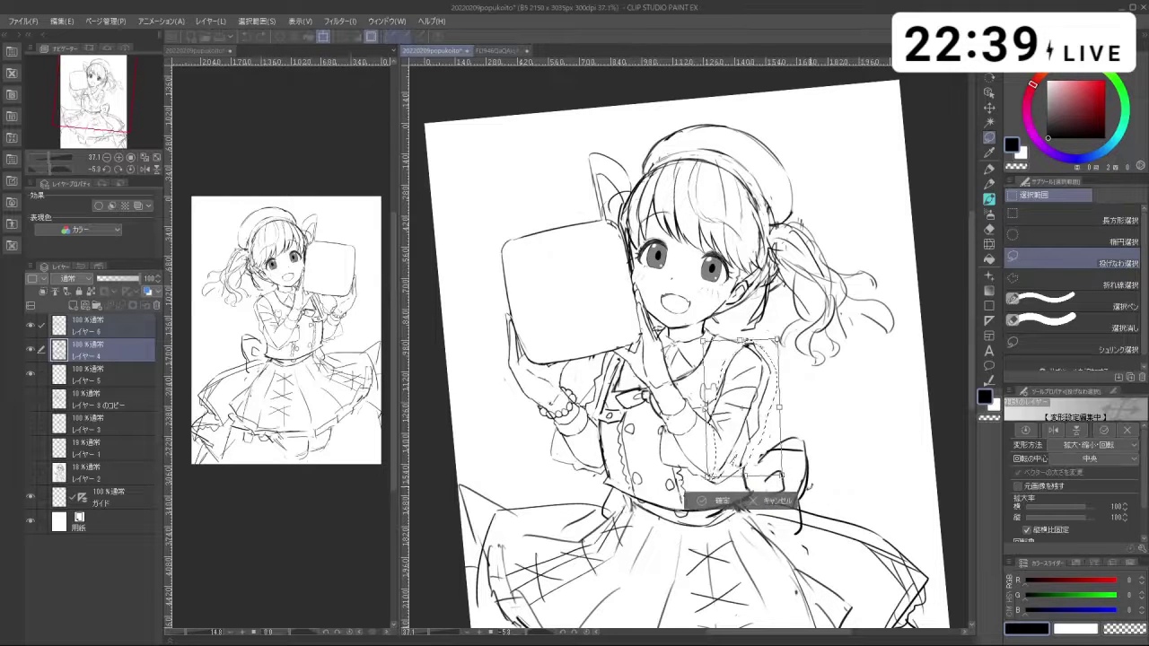
{"action": "left_click_drag", "start_coordinate": [811, 486], "coordinate": [783, 468]}
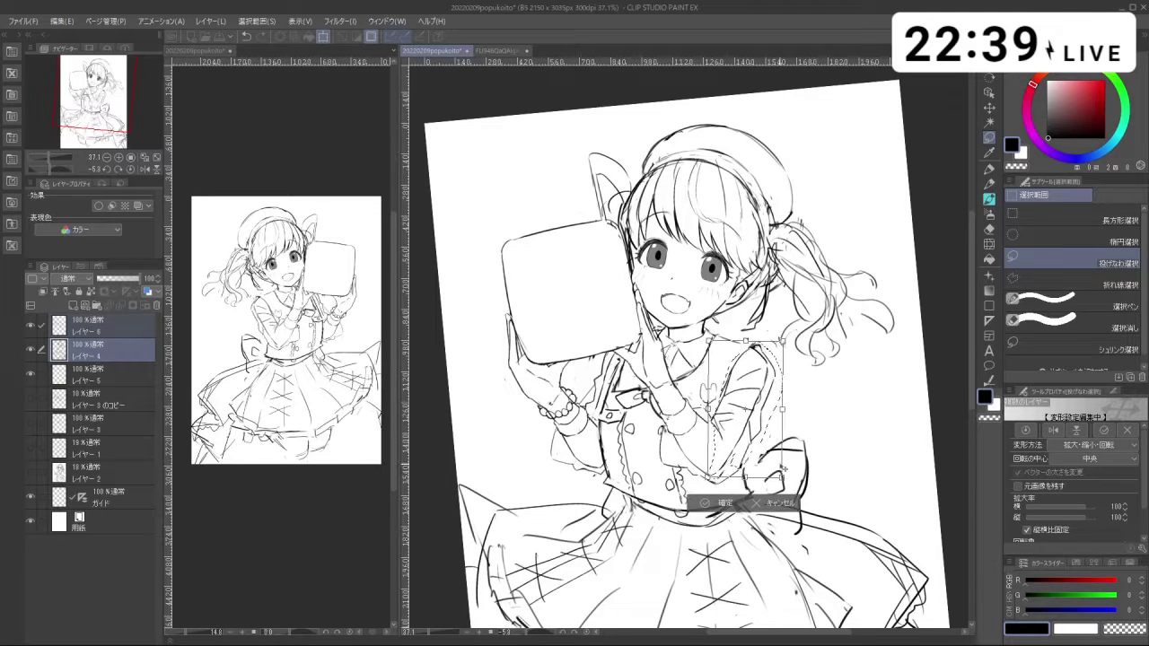
{"action": "left_click", "coordinate": [720, 505]}
{"action": "key", "text": "b"}
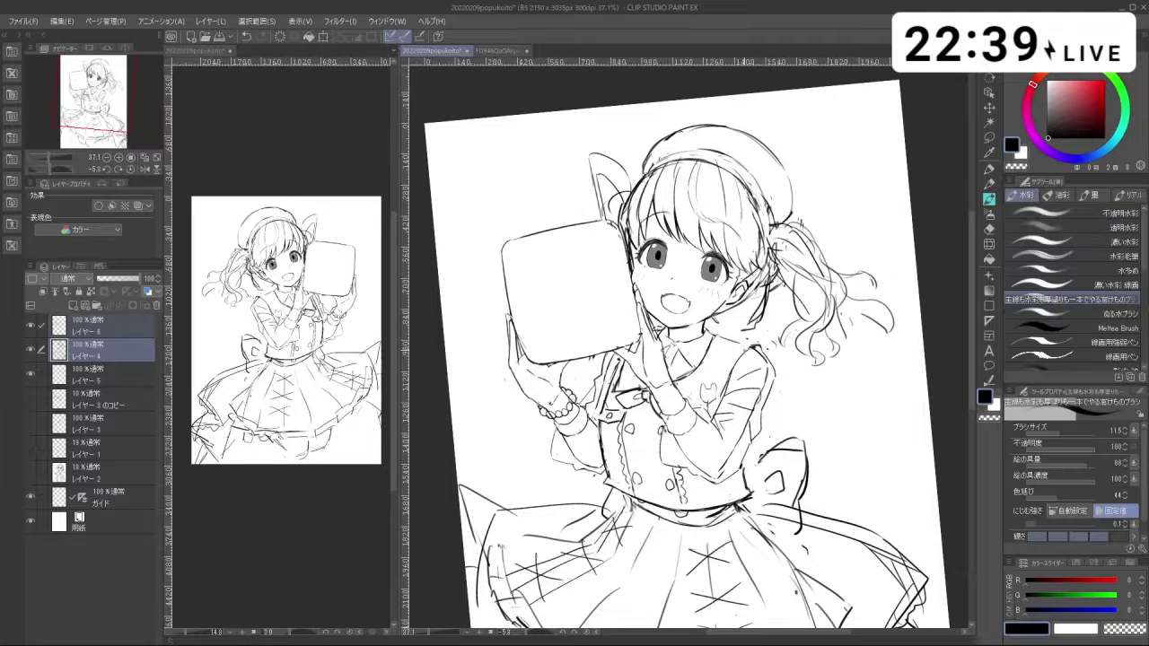
Step: Touch up the lines below the chest emblem beside the bent arm's sleeve
{"action": "key", "text": "ctrl+alt"}
{"action": "key", "text": "ctrl+z"}
{"action": "left_click_drag", "start_coordinate": [707, 401], "coordinate": [742, 401]}
{"action": "key", "text": "c"}
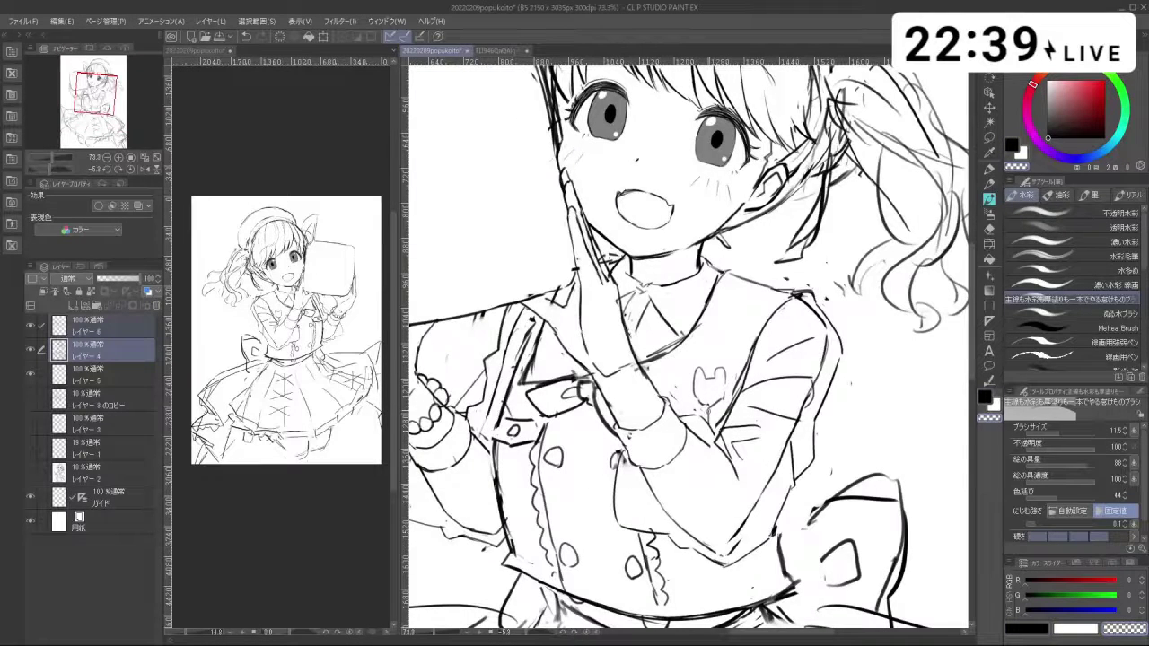
{"action": "key", "text": "c"}
{"action": "left_click_drag", "start_coordinate": [708, 407], "coordinate": [709, 414]}
{"action": "key", "text": "c"}
{"action": "key", "text": "ctrl+z"}
Step: Draw small highlight marks in the board's upper corner and a curved reflection shape along its edge nearest the face
{"action": "scroll", "coordinate": [704, 481], "scroll_direction": "down", "scroll_amount": 6}
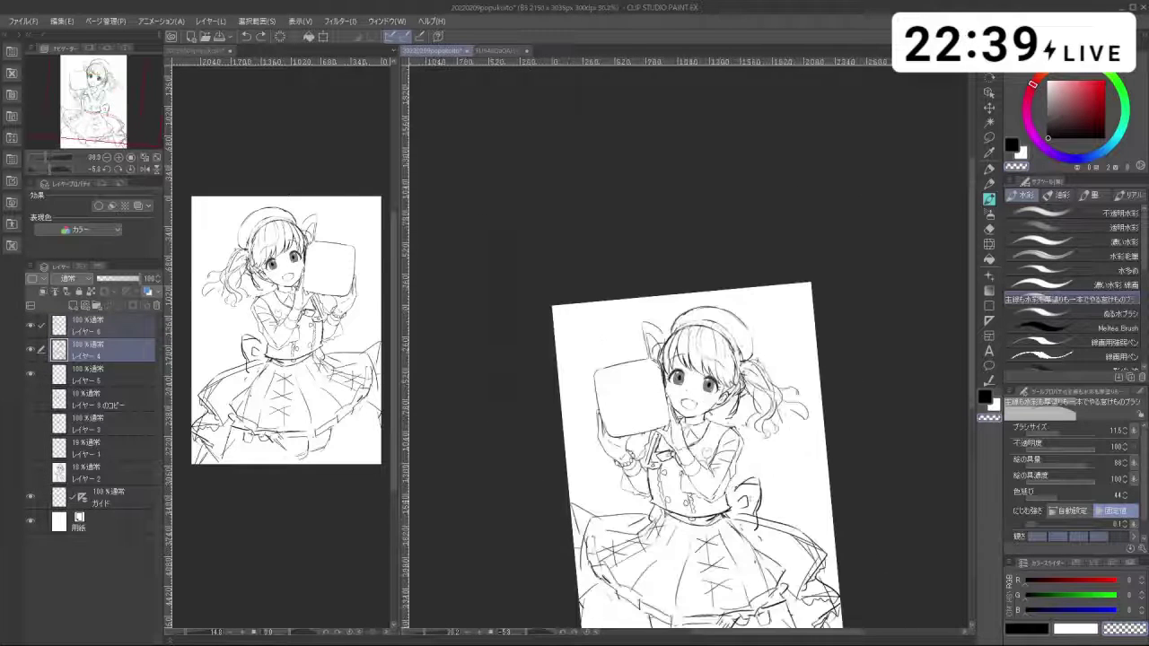
{"action": "scroll", "coordinate": [696, 391], "scroll_direction": "down", "scroll_amount": 4}
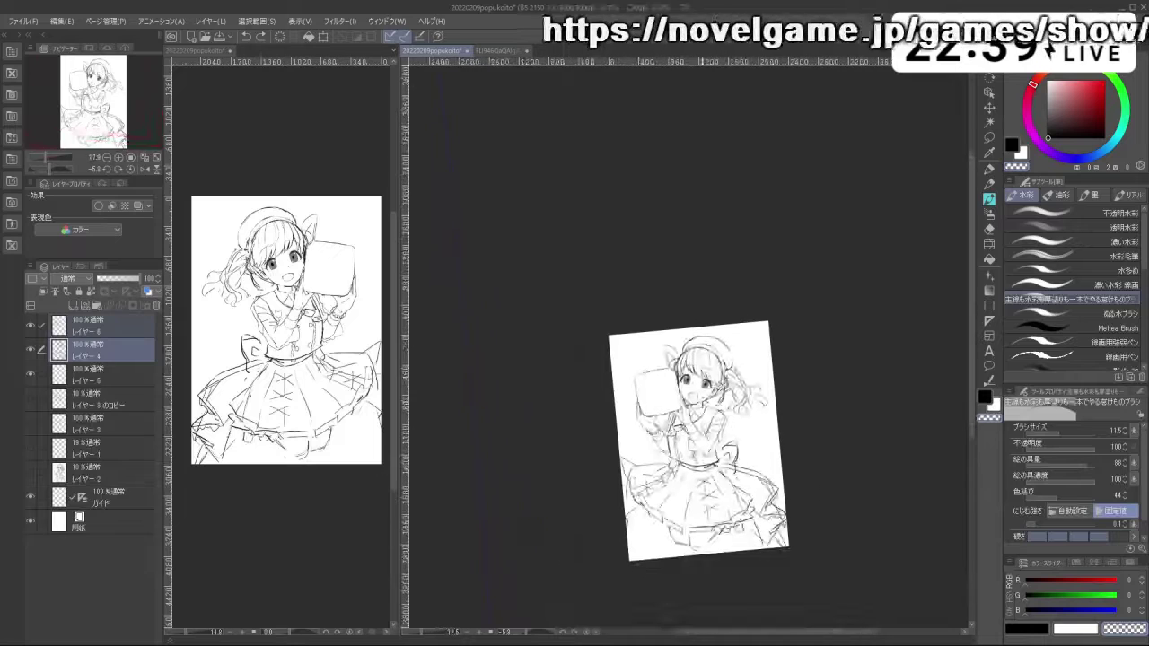
{"action": "scroll", "coordinate": [708, 480], "scroll_direction": "up", "scroll_amount": 2}
{"action": "scroll", "coordinate": [597, 323], "scroll_direction": "up", "scroll_amount": 1}
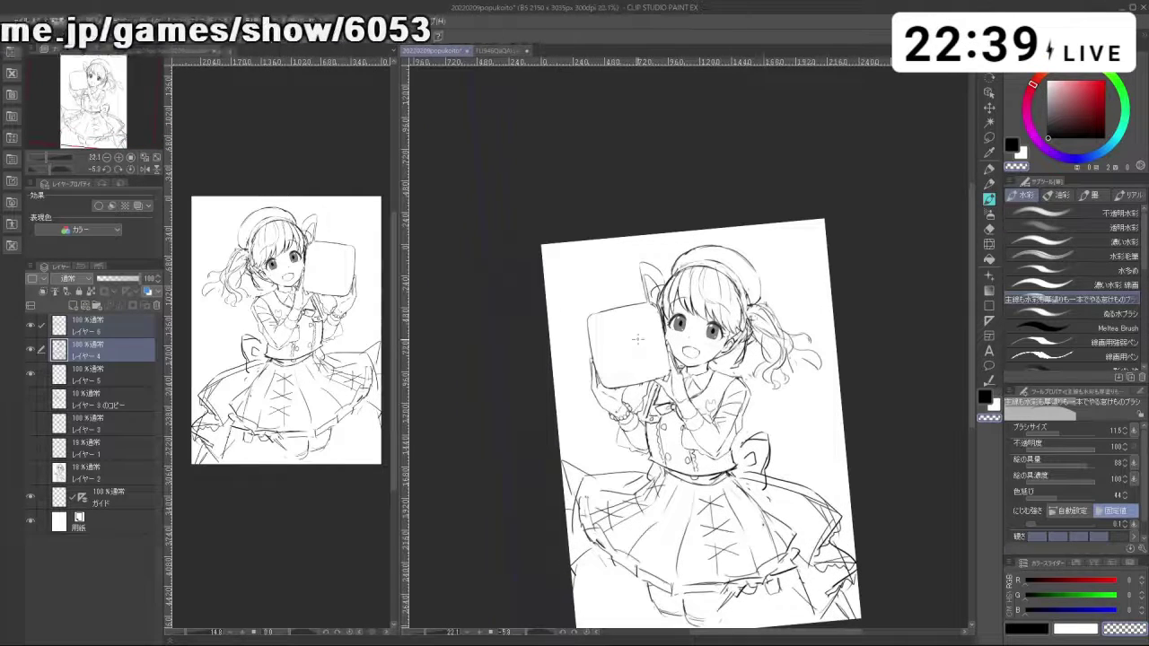
{"action": "key", "text": "c"}
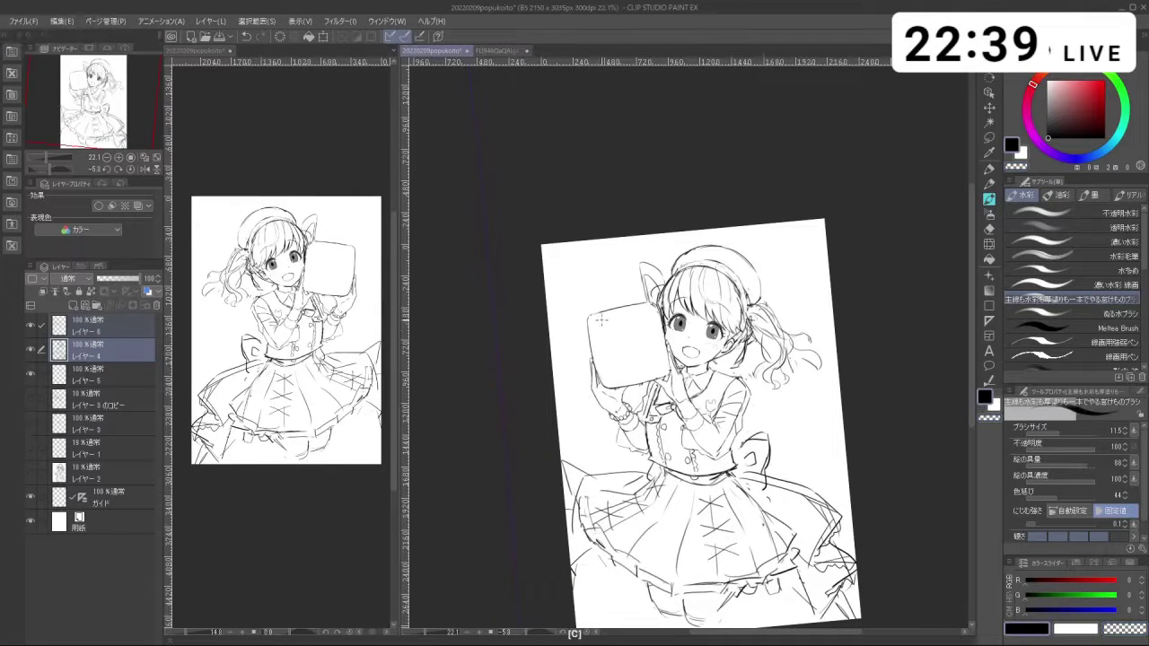
{"action": "left_click_drag", "start_coordinate": [603, 319], "coordinate": [609, 318]}
{"action": "mouse_move", "coordinate": [658, 366]}
{"action": "left_mouse_down"}
{"action": "mouse_move", "coordinate": [649, 375]}
{"action": "mouse_move", "coordinate": [662, 363]}
{"action": "left_mouse_up"}
{"action": "key", "text": "ctrl+z"}
{"action": "left_click_drag", "start_coordinate": [652, 336], "coordinate": [632, 383]}
{"action": "mouse_move", "coordinate": [653, 333]}
{"action": "left_mouse_down"}
{"action": "mouse_move", "coordinate": [663, 366]}
{"action": "mouse_move", "coordinate": [636, 377]}
{"action": "left_mouse_up"}
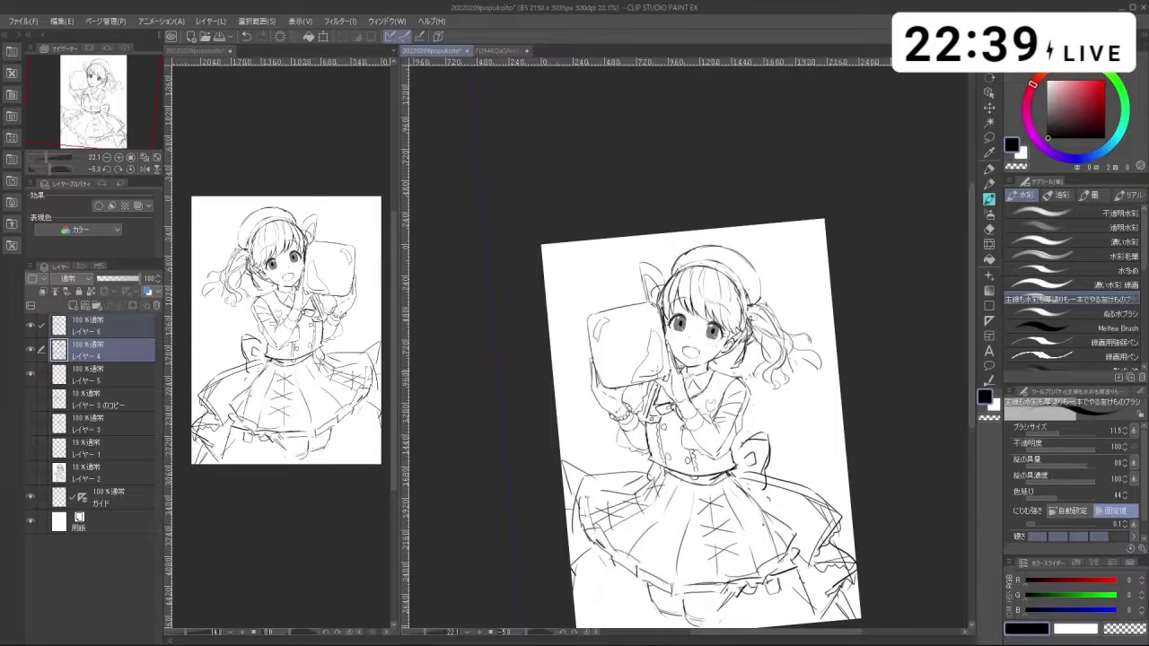
Step: Examine the board's reflection marks and the whole figure at different zoom levels and rotations
{"action": "left_click_drag", "start_coordinate": [784, 334], "coordinate": [695, 298]}
{"action": "left_click_drag", "start_coordinate": [702, 509], "coordinate": [726, 507]}
{"action": "left_click_drag", "start_coordinate": [684, 344], "coordinate": [691, 351]}
{"action": "left_click_drag", "start_coordinate": [633, 287], "coordinate": [654, 330]}
{"action": "left_click_drag", "start_coordinate": [627, 319], "coordinate": [684, 342]}
{"action": "left_click_drag", "start_coordinate": [718, 350], "coordinate": [709, 350]}
{"action": "left_click_drag", "start_coordinate": [709, 333], "coordinate": [715, 369]}
{"action": "mouse_move", "coordinate": [808, 377]}
{"action": "left_mouse_down"}
{"action": "mouse_move", "coordinate": [791, 279]}
{"action": "mouse_move", "coordinate": [805, 384]}
{"action": "left_mouse_up"}
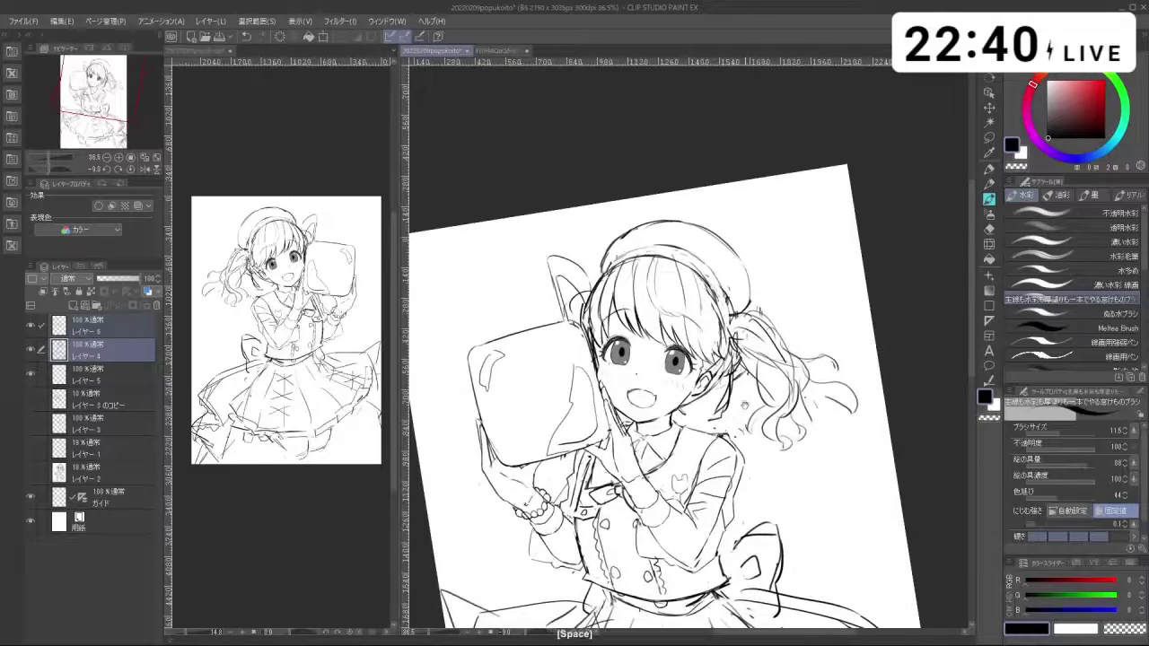
{"action": "left_click_drag", "start_coordinate": [745, 407], "coordinate": [714, 347]}
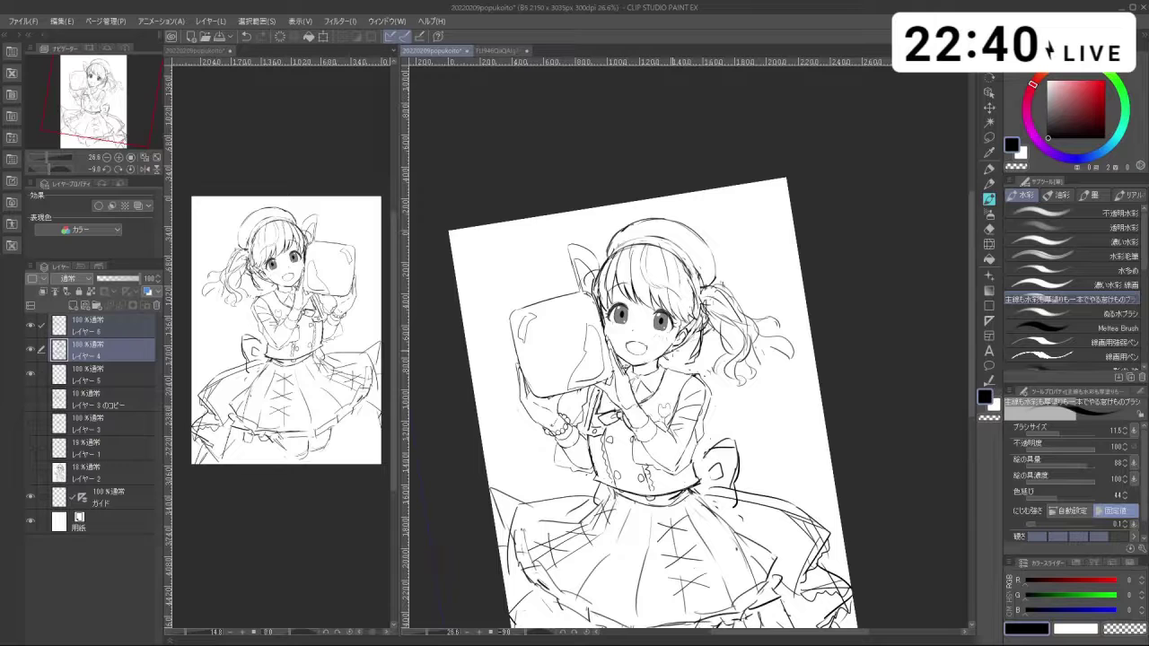
{"action": "left_click_drag", "start_coordinate": [709, 395], "coordinate": [734, 409]}
Step: Make レイヤー 6 the only selected layer
{"action": "key", "text": "c"}
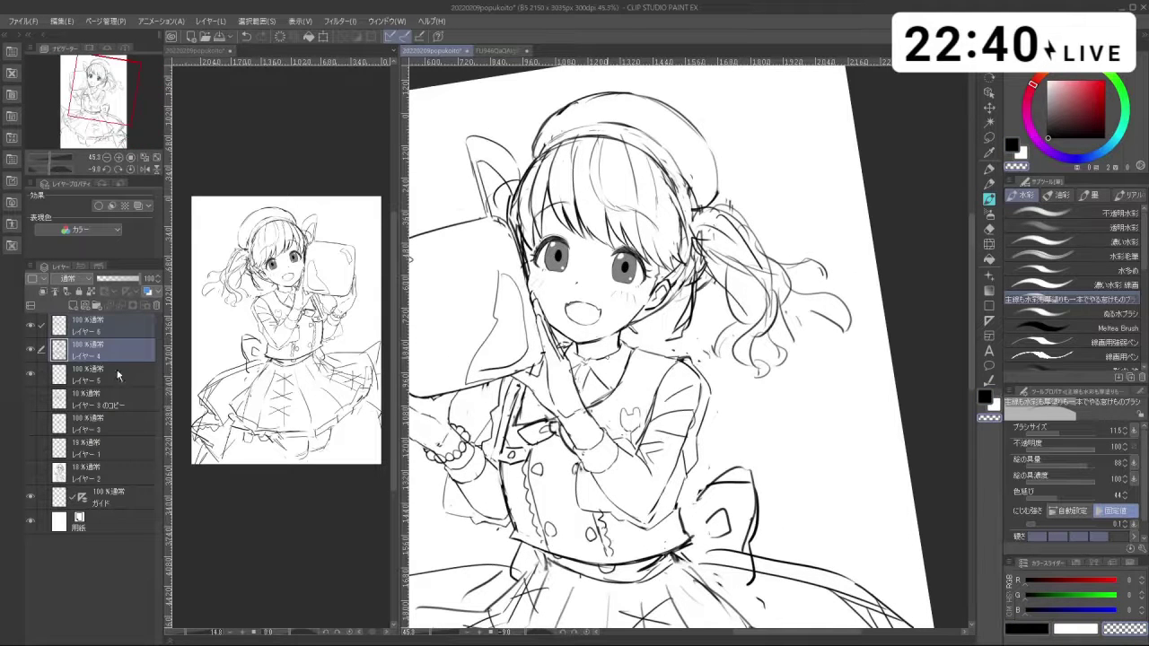
{"action": "left_click", "coordinate": [127, 347]}
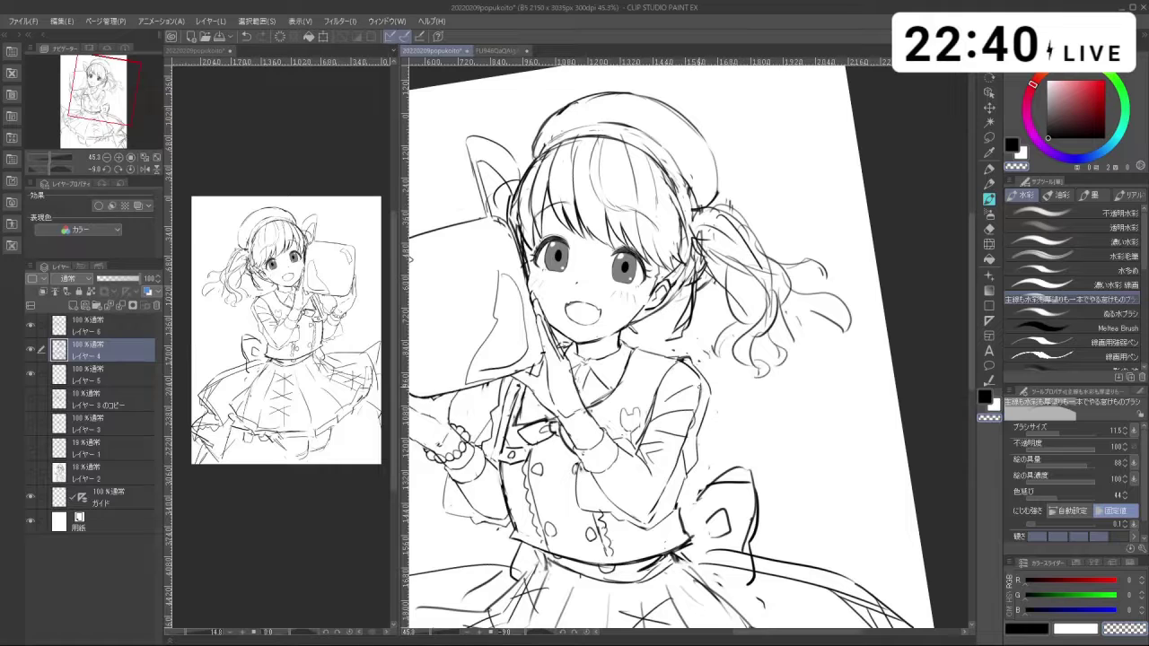
{"action": "left_click", "coordinate": [128, 325]}
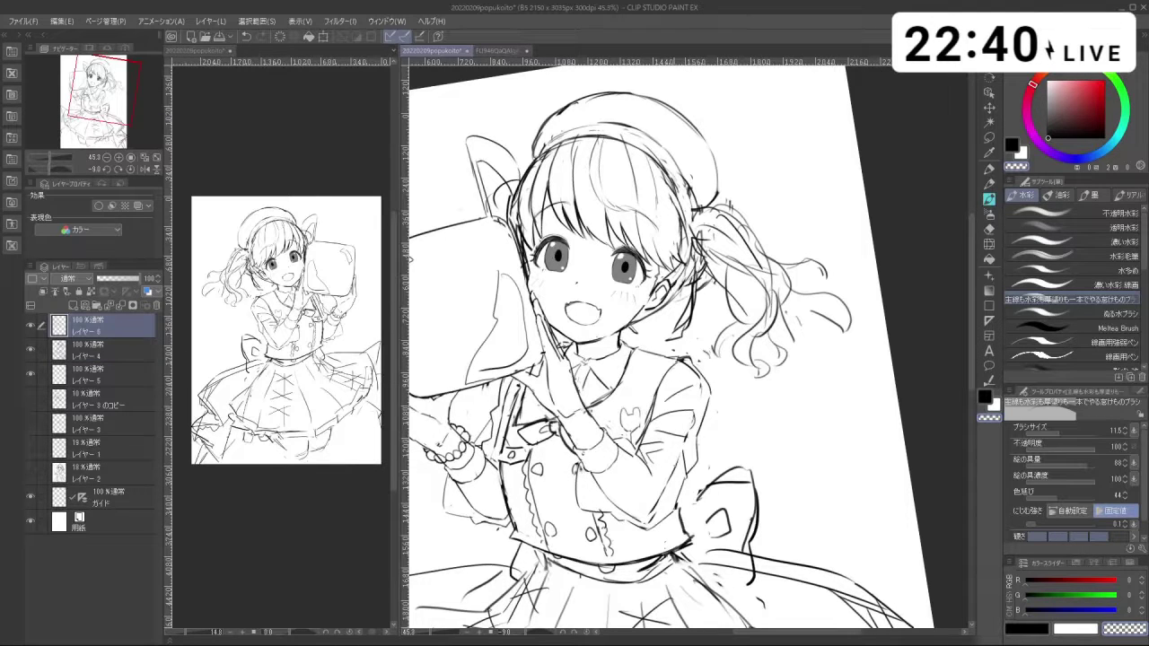
Step: Examine the face, board and whole figure at different zoom levels to judge the overall balance
{"action": "key", "text": "ctrl+alt"}
{"action": "left_click_drag", "start_coordinate": [703, 384], "coordinate": [675, 470]}
{"action": "key", "text": "ctrl+space"}
{"action": "left_click_drag", "start_coordinate": [756, 406], "coordinate": [683, 400]}
{"action": "key", "text": "space"}
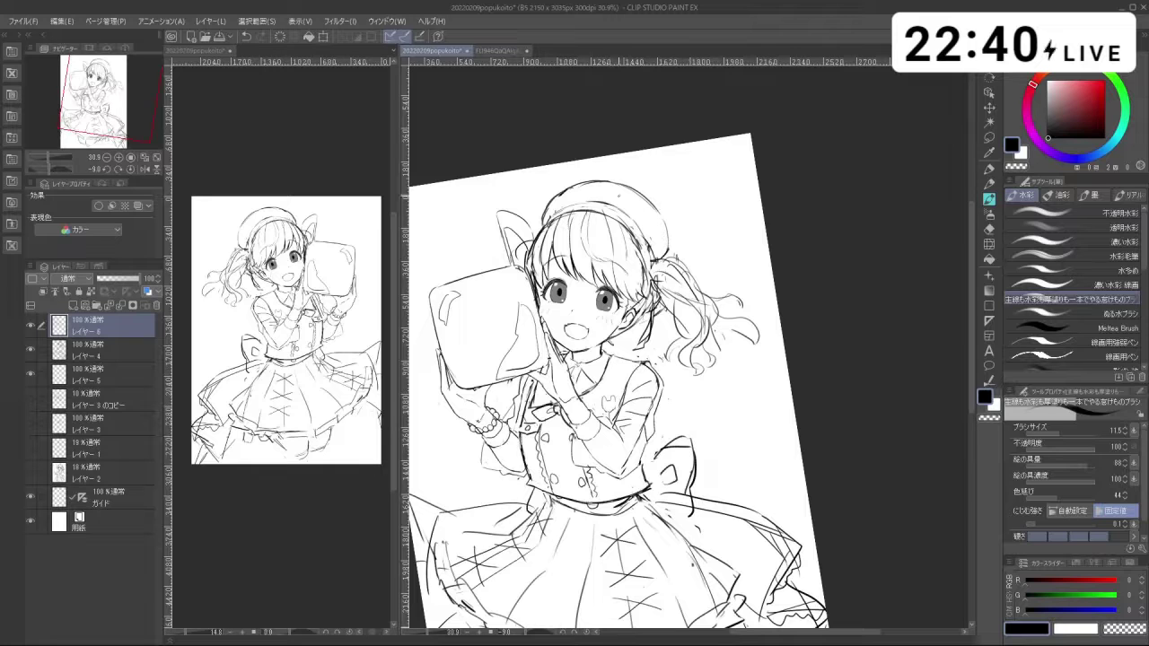
{"action": "scroll", "coordinate": [891, 202], "scroll_direction": "down", "scroll_amount": 2}
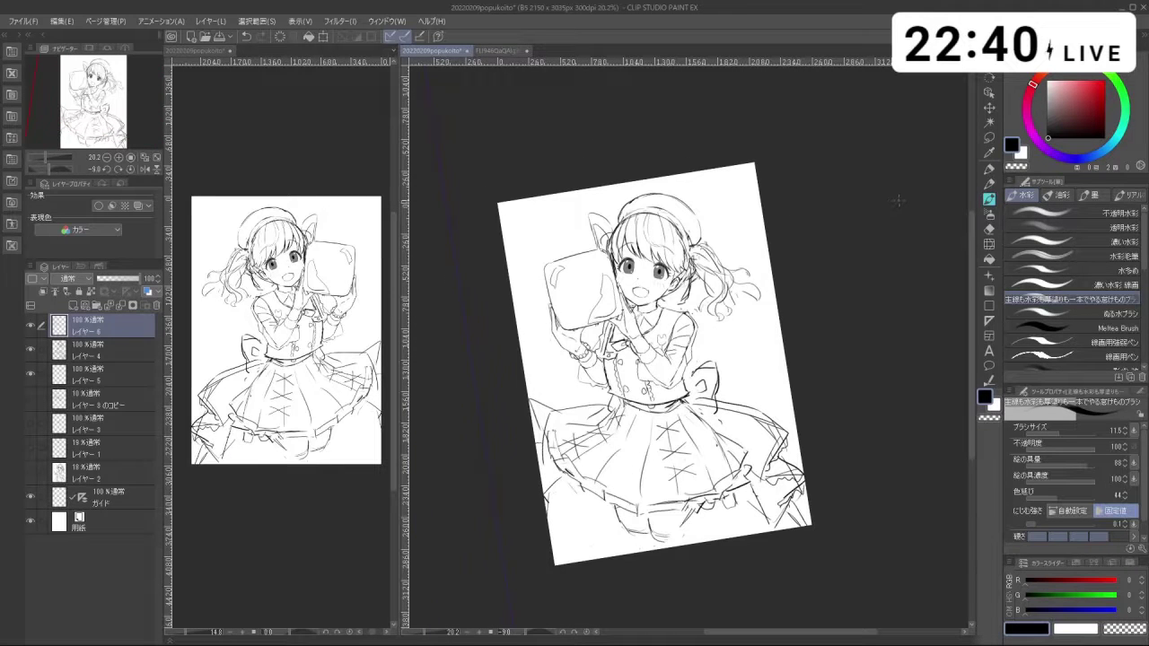
{"action": "scroll", "coordinate": [898, 200], "scroll_direction": "up", "scroll_amount": 4}
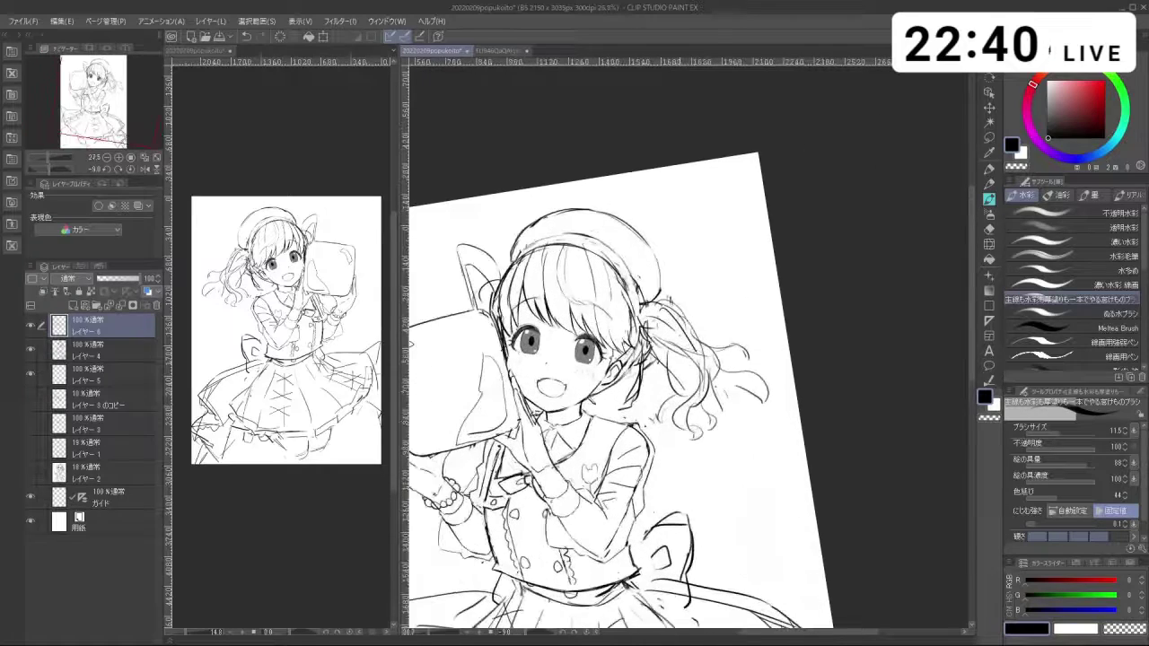
{"action": "scroll", "coordinate": [597, 363], "scroll_direction": "up", "scroll_amount": 4}
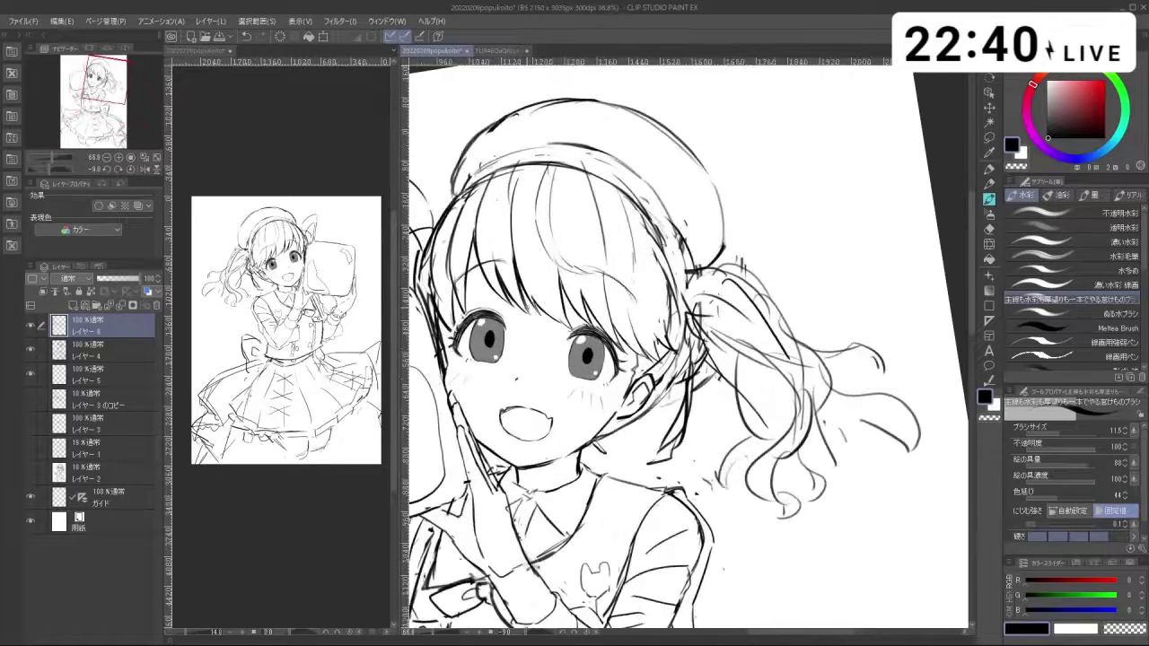
{"action": "scroll", "coordinate": [538, 321], "scroll_direction": "down", "scroll_amount": 4}
{"action": "scroll", "coordinate": [687, 346], "scroll_direction": "up", "scroll_amount": 3}
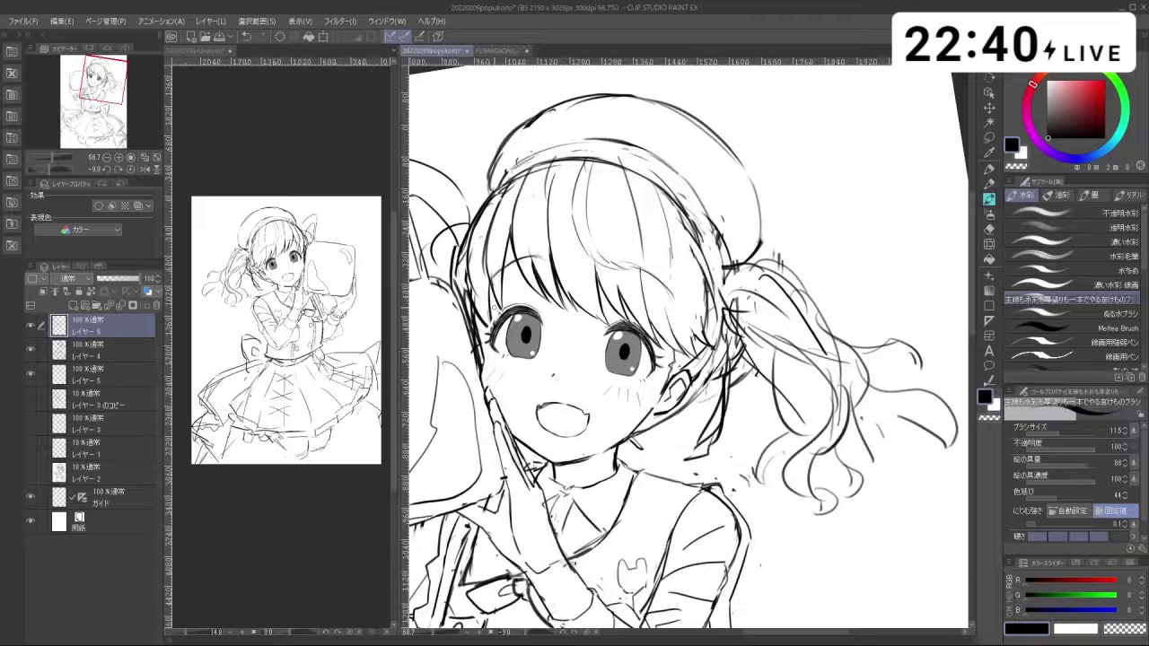
{"action": "scroll", "coordinate": [495, 306], "scroll_direction": "down", "scroll_amount": 4}
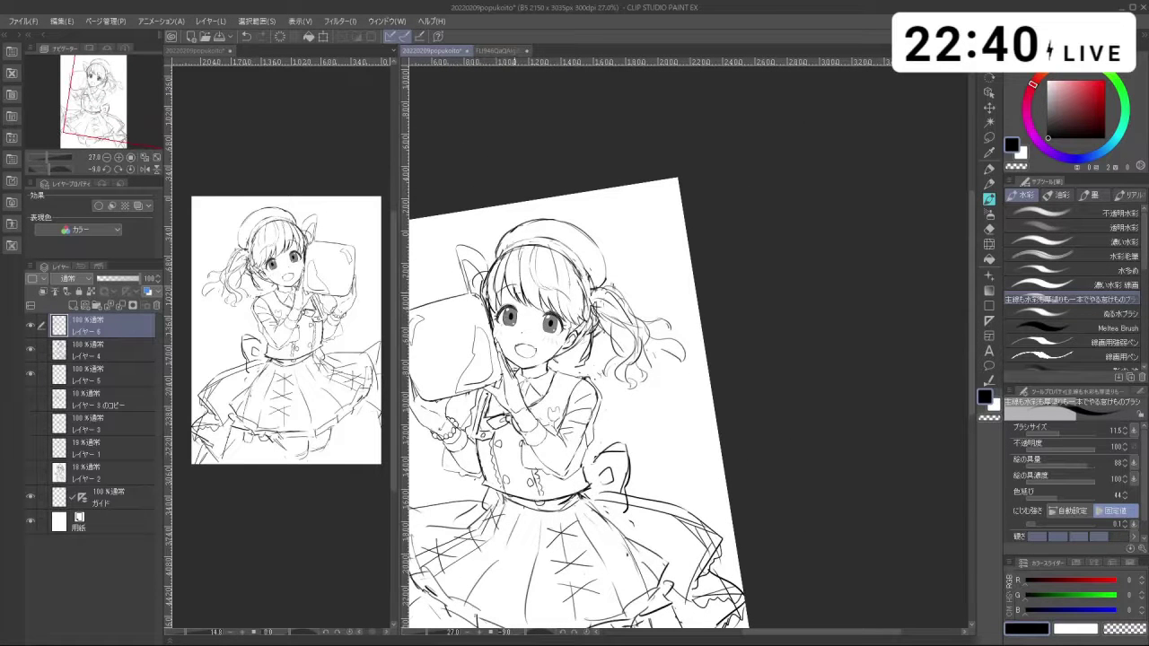
{"action": "scroll", "coordinate": [501, 305], "scroll_direction": "up", "scroll_amount": 4}
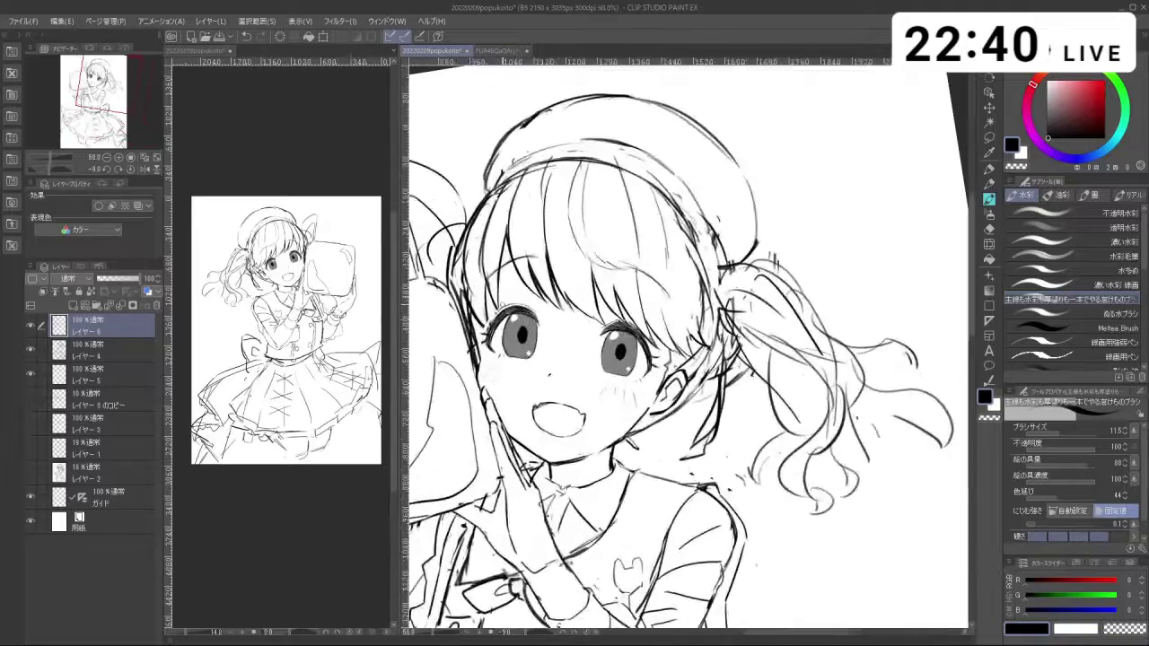
{"action": "scroll", "coordinate": [516, 390], "scroll_direction": "down", "scroll_amount": 4}
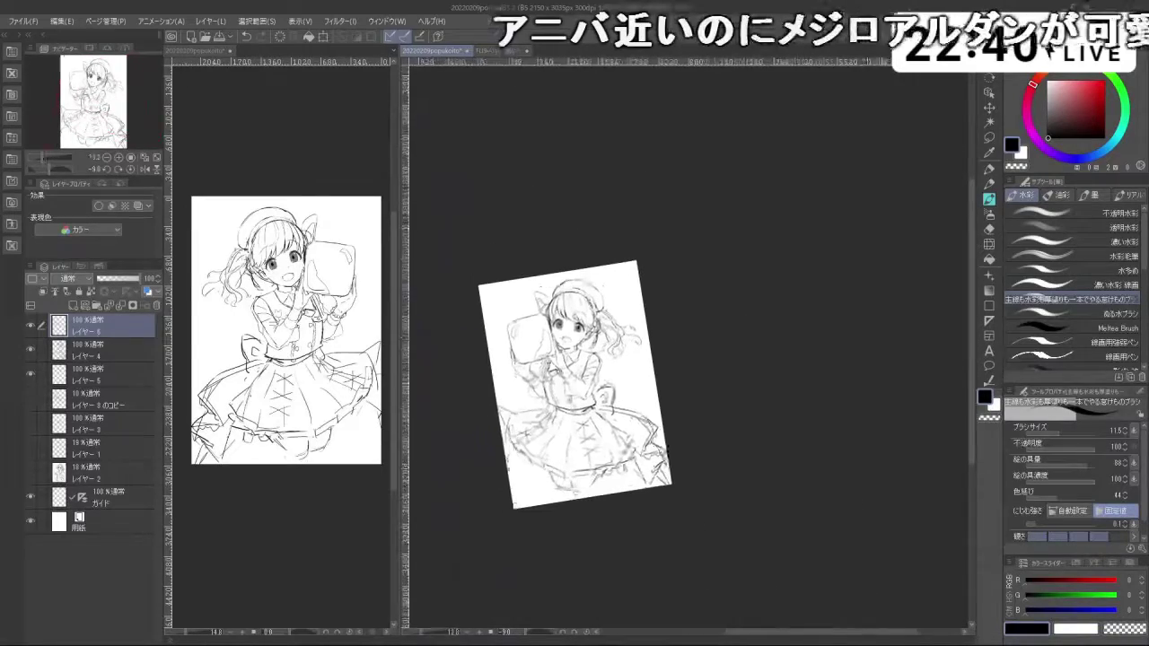
{"action": "scroll", "coordinate": [515, 390], "scroll_direction": "up", "scroll_amount": 2}
{"action": "scroll", "coordinate": [516, 390], "scroll_direction": "up", "scroll_amount": 1}
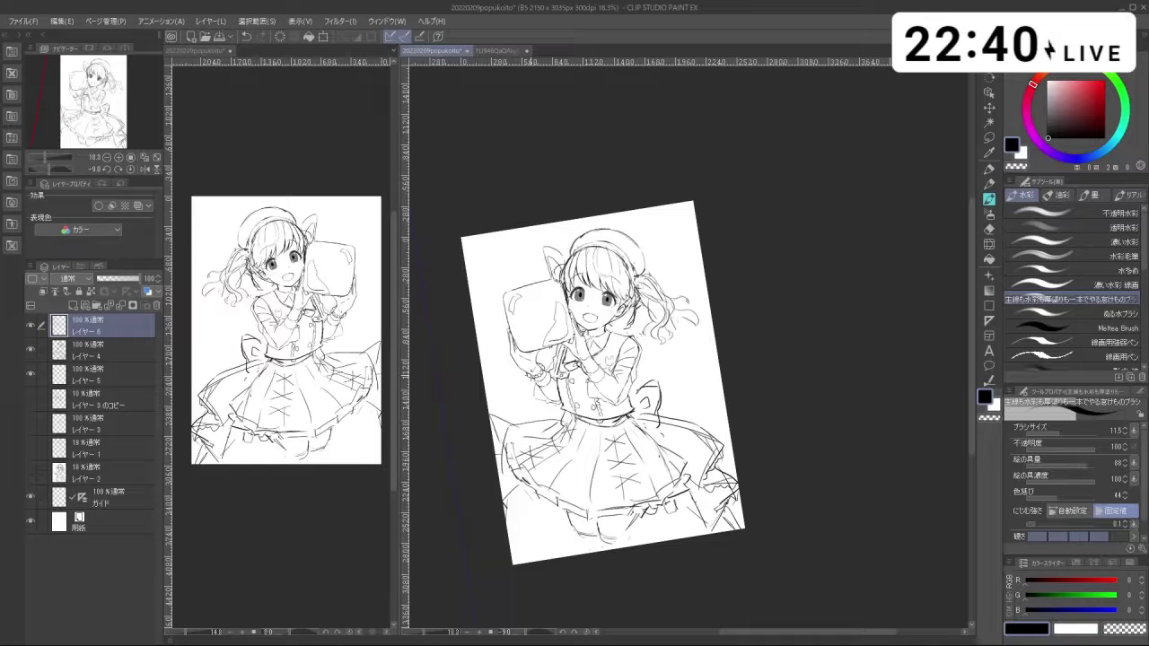
Step: Transform レイヤー 6, レイヤー 4 and レイヤー 5 together, rotating the figure slightly clockwise in the mirrored view and shifting it slightly upwards
{"action": "left_click", "coordinate": [130, 377], "text": "shift"}
{"action": "key", "text": "ctrl+t"}
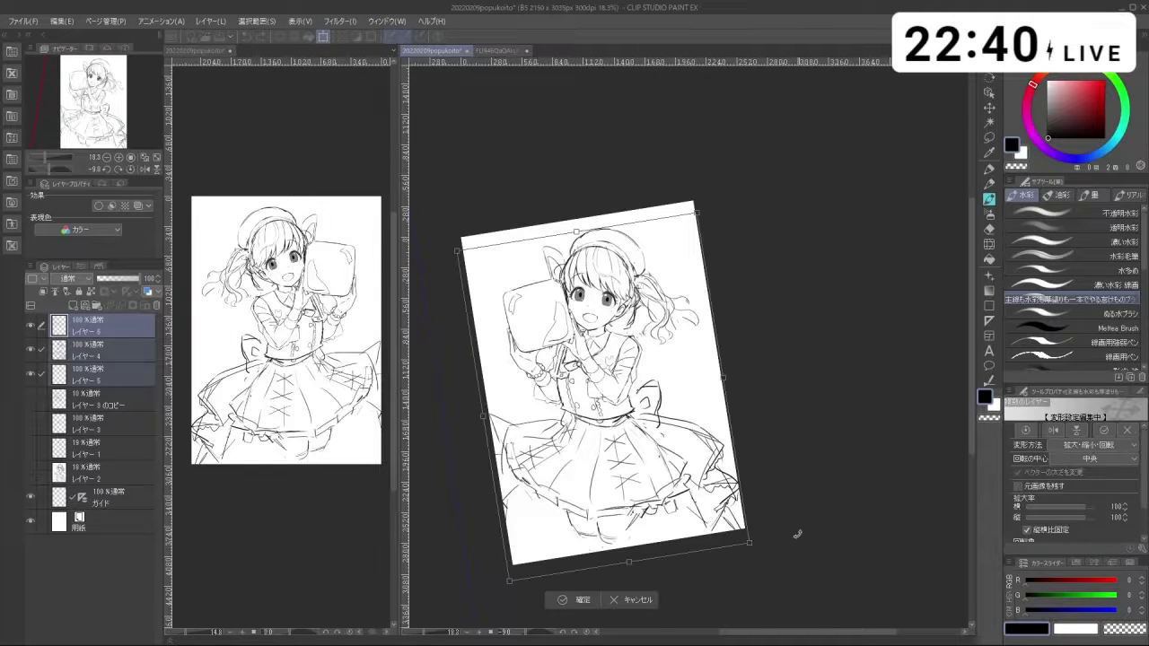
{"action": "left_click_drag", "start_coordinate": [768, 552], "coordinate": [767, 553]}
{"action": "left_click_drag", "start_coordinate": [712, 506], "coordinate": [712, 500]}
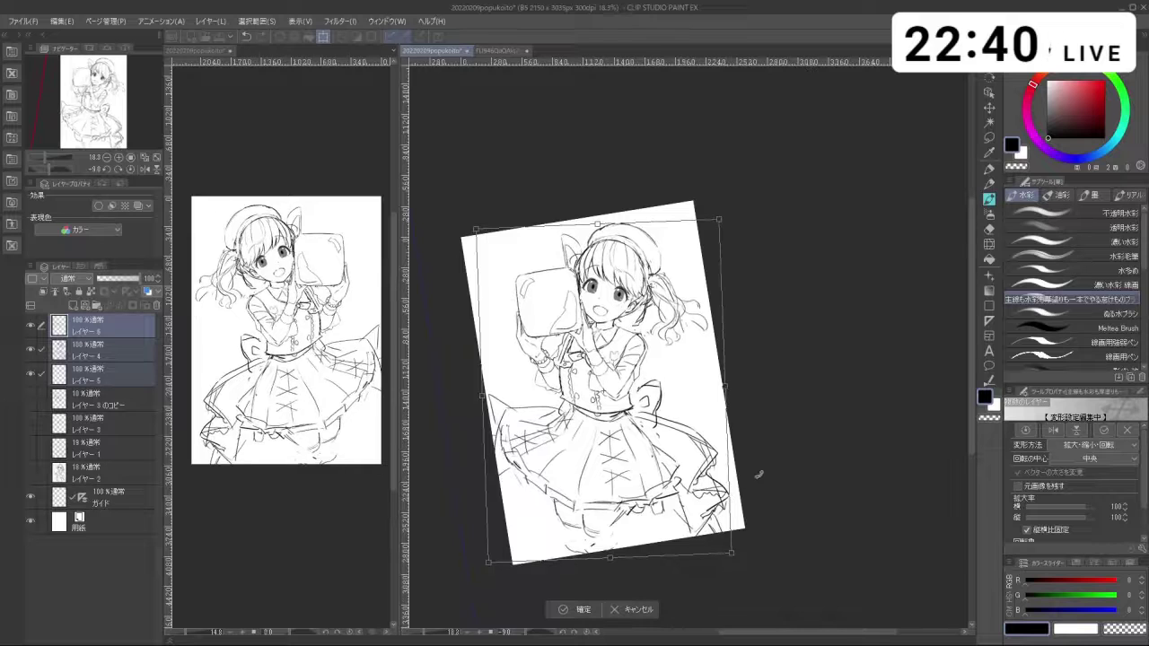
{"action": "mouse_move", "coordinate": [772, 462]}
{"action": "left_mouse_down"}
{"action": "mouse_move", "coordinate": [770, 490]}
{"action": "mouse_move", "coordinate": [723, 528]}
{"action": "left_mouse_up"}
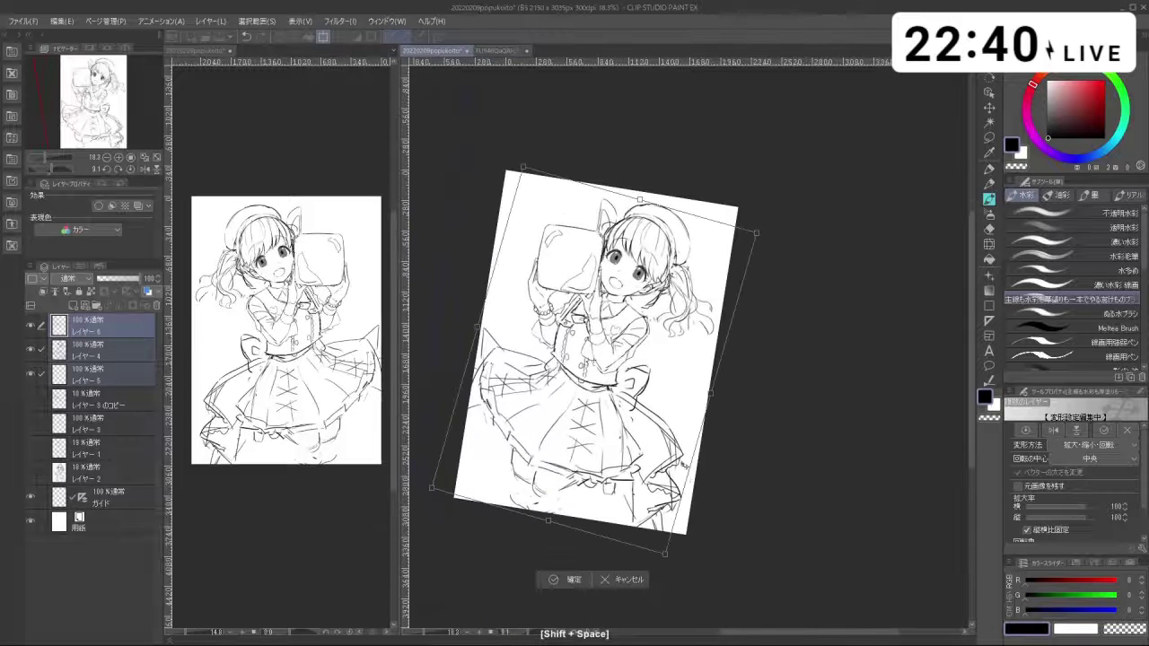
{"action": "left_click", "coordinate": [552, 578]}
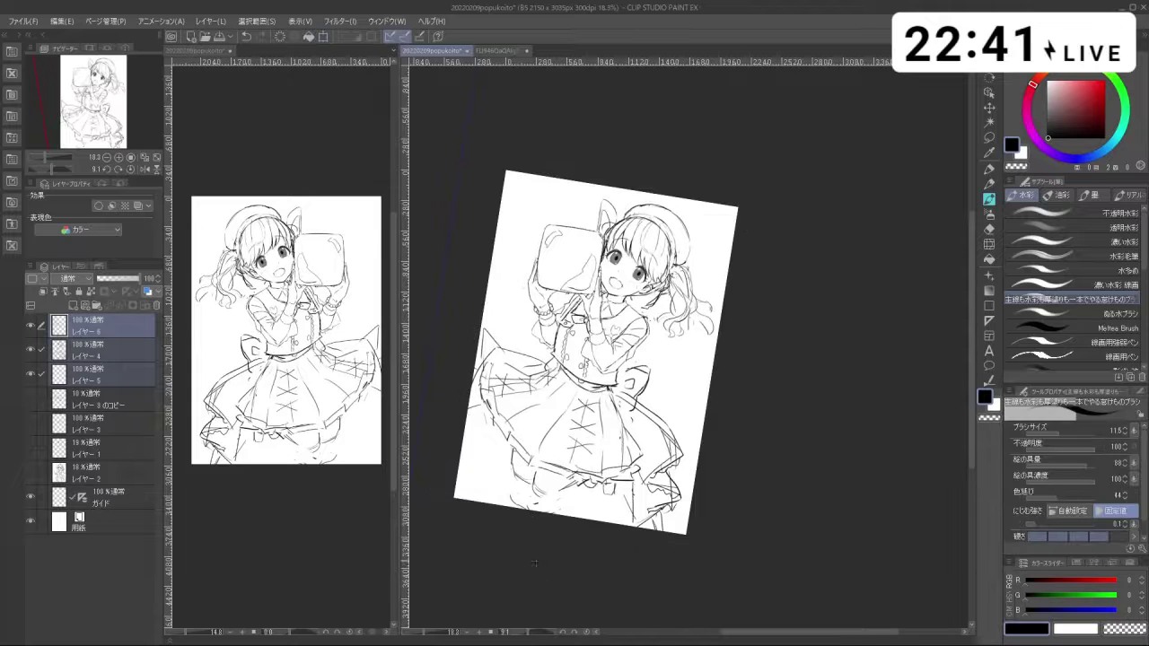
Step: Examine the composition of the tilted figure on the page at different zoom levels and canvas rotations
{"action": "left_click_drag", "start_coordinate": [535, 543], "coordinate": [551, 589]}
{"action": "left_click_drag", "start_coordinate": [546, 563], "coordinate": [570, 552]}
{"action": "left_click_drag", "start_coordinate": [570, 550], "coordinate": [567, 591]}
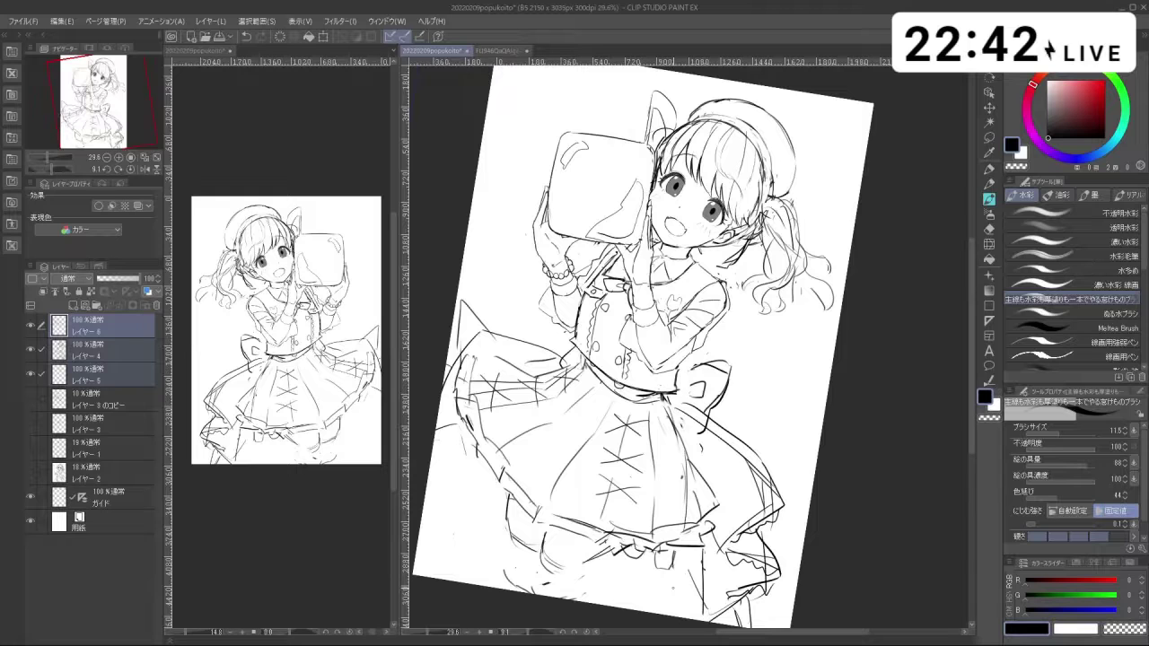
{"action": "left_click_drag", "start_coordinate": [503, 533], "coordinate": [918, 533]}
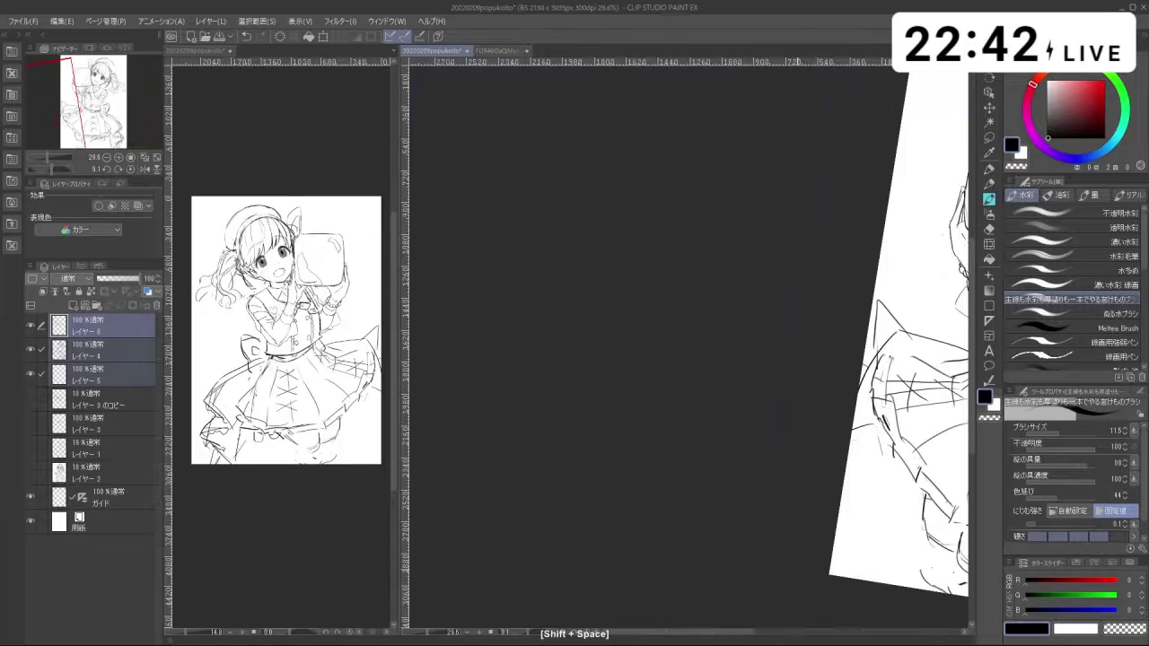
{"action": "scroll", "coordinate": [831, 538], "scroll_direction": "down", "scroll_amount": 5}
{"action": "left_click_drag", "start_coordinate": [865, 495], "coordinate": [650, 415]}
{"action": "left_click_drag", "start_coordinate": [743, 426], "coordinate": [828, 422]}
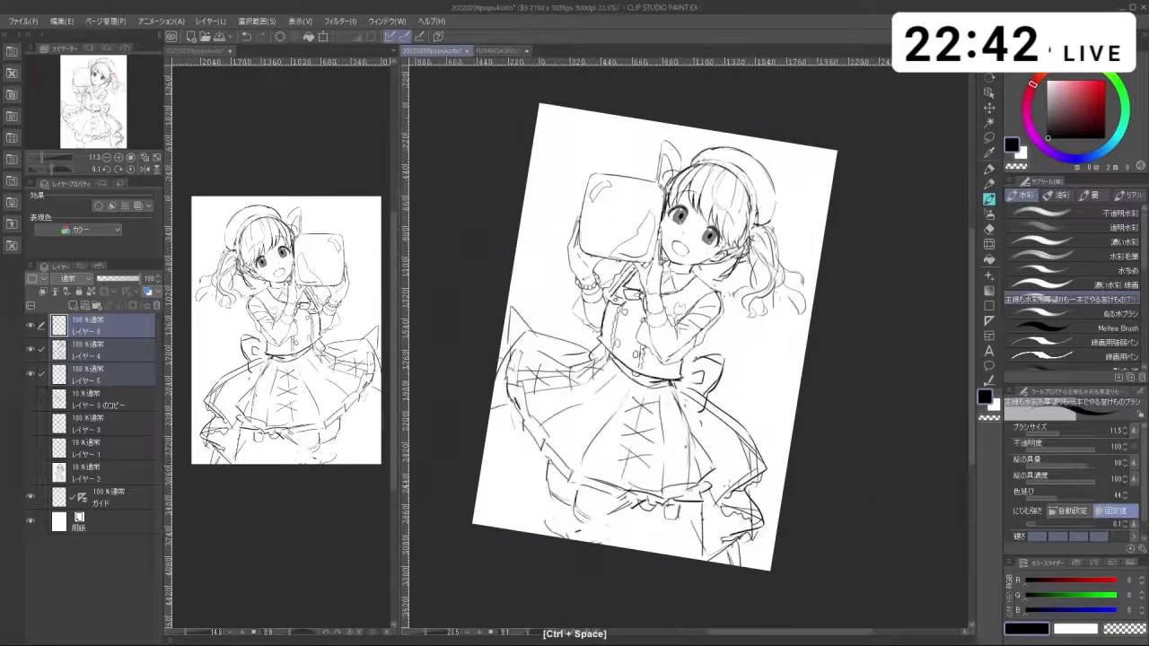
{"action": "left_click_drag", "start_coordinate": [778, 267], "coordinate": [720, 230]}
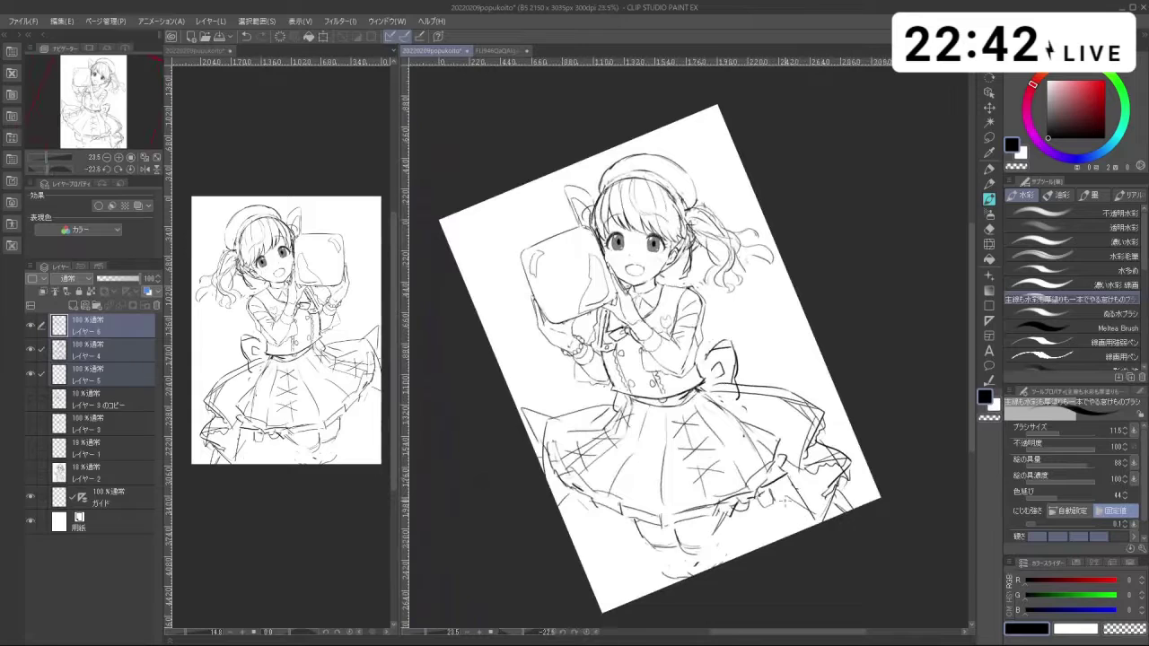
{"action": "mouse_move", "coordinate": [630, 324]}
{"action": "left_mouse_down"}
{"action": "mouse_move", "coordinate": [666, 359]}
{"action": "mouse_move", "coordinate": [608, 362]}
{"action": "left_mouse_up"}
{"action": "key", "text": "ctrl+z"}
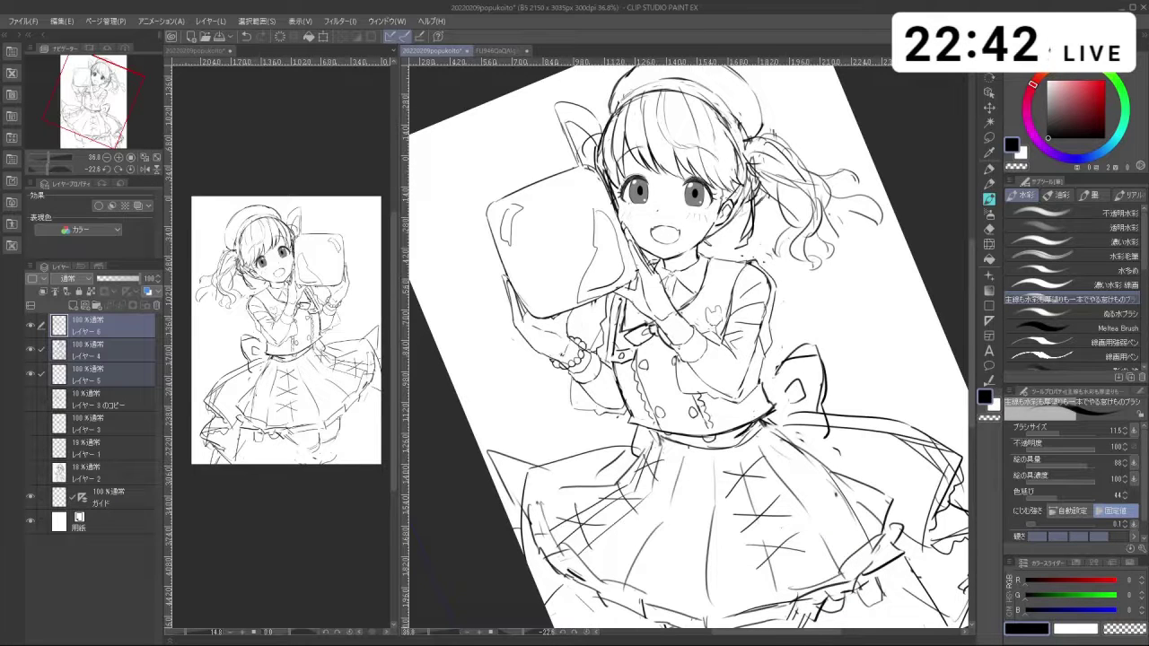
{"action": "key", "text": "ctrl+z"}
{"action": "mouse_move", "coordinate": [736, 267]}
{"action": "left_mouse_down"}
{"action": "mouse_move", "coordinate": [724, 322]}
{"action": "mouse_move", "coordinate": [734, 274]}
{"action": "mouse_move", "coordinate": [724, 321]}
{"action": "mouse_move", "coordinate": [733, 280]}
{"action": "mouse_move", "coordinate": [727, 305]}
{"action": "mouse_move", "coordinate": [702, 283]}
{"action": "mouse_move", "coordinate": [692, 299]}
{"action": "left_mouse_up"}
{"action": "key", "text": "ctrl+z"}
{"action": "key", "text": "ctrl+z"}
{"action": "key", "text": "ctrl+z"}
{"action": "key", "text": "ctrl+z"}
{"action": "key", "text": "ctrl+z"}
{"action": "key", "text": "c"}
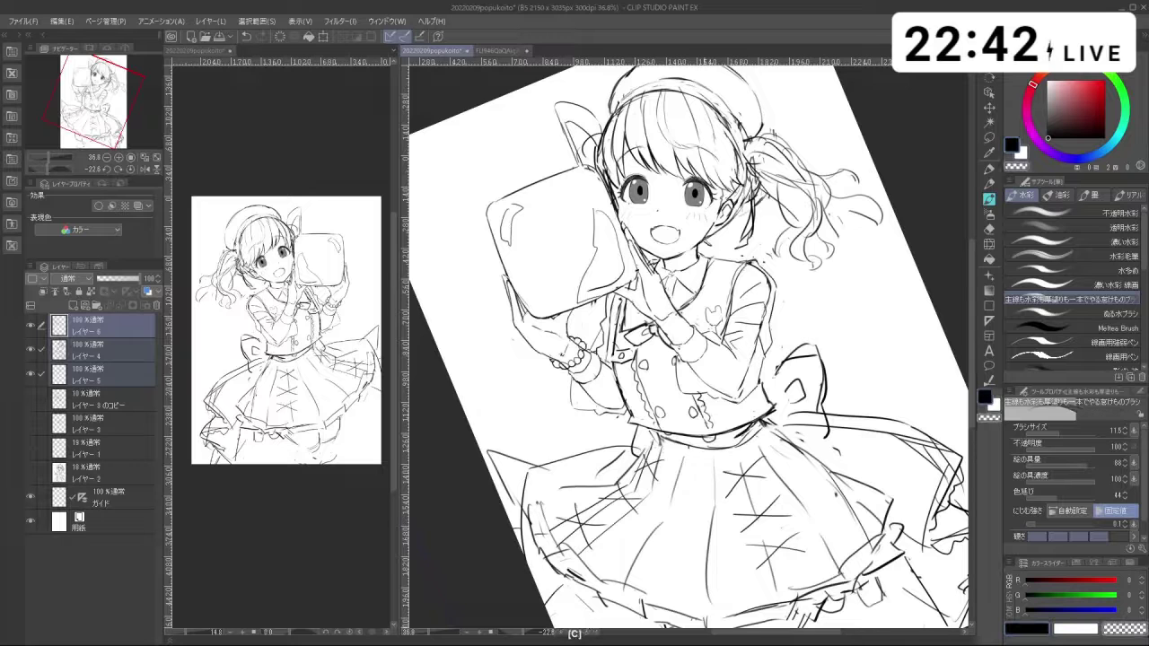
{"action": "key", "text": "c"}
{"action": "key", "text": "space"}
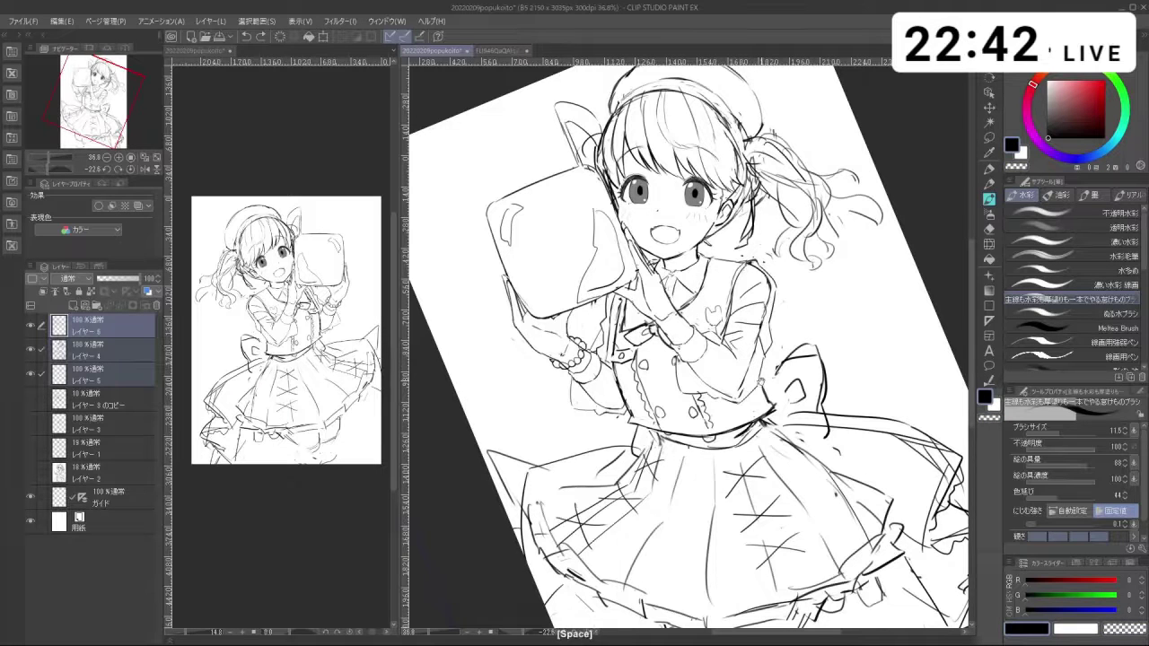
{"action": "key", "text": "ctrl+space"}
{"action": "left_click_drag", "start_coordinate": [761, 383], "coordinate": [691, 386]}
{"action": "left_click_drag", "start_coordinate": [928, 443], "coordinate": [797, 500]}
{"action": "key", "text": "shift+space"}
{"action": "key", "text": "ctrl+space"}
{"action": "key", "text": "ctrl+z"}
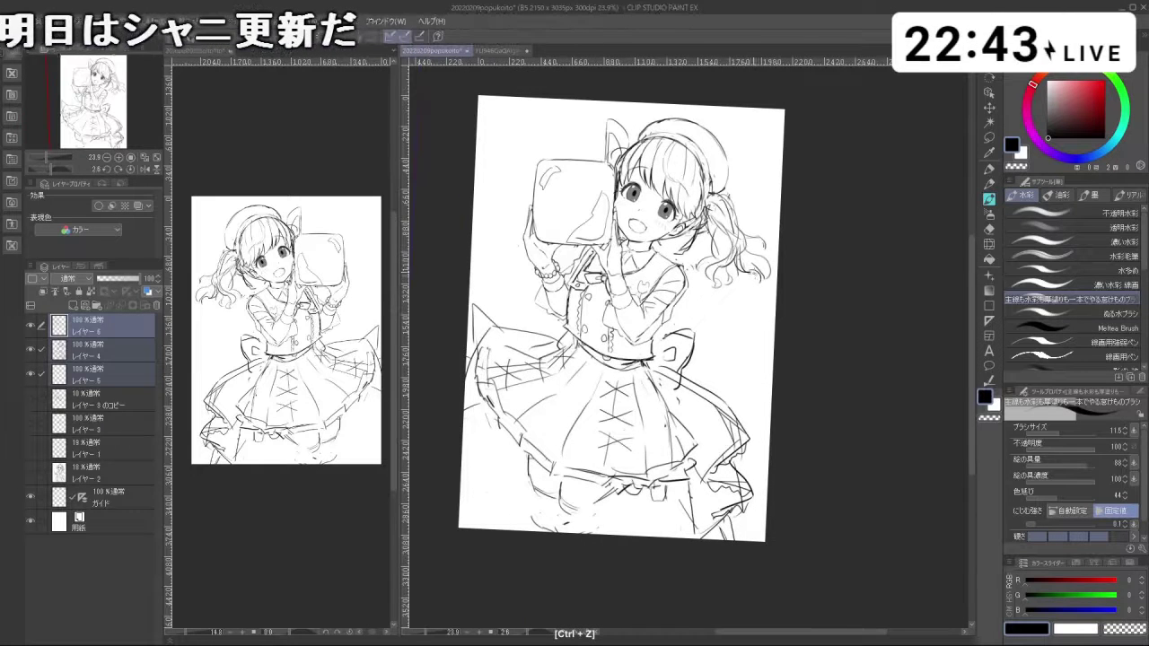
{"action": "key", "text": "ctrl+z"}
{"action": "mouse_move", "coordinate": [738, 226]}
{"action": "left_mouse_down"}
{"action": "mouse_move", "coordinate": [767, 255]}
{"action": "mouse_move", "coordinate": [722, 240]}
{"action": "mouse_move", "coordinate": [737, 255]}
{"action": "mouse_move", "coordinate": [773, 238]}
{"action": "mouse_move", "coordinate": [735, 250]}
{"action": "mouse_move", "coordinate": [754, 284]}
{"action": "left_mouse_up"}
{"action": "key", "text": "ctrl+z"}
{"action": "key", "text": "ctrl+z"}
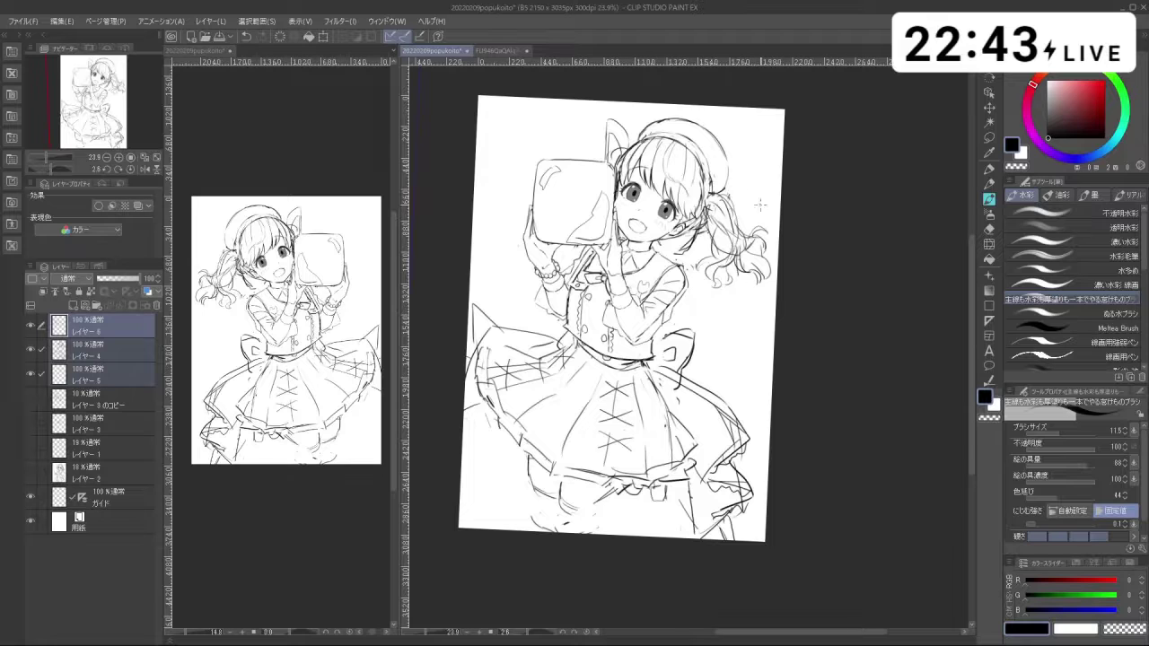